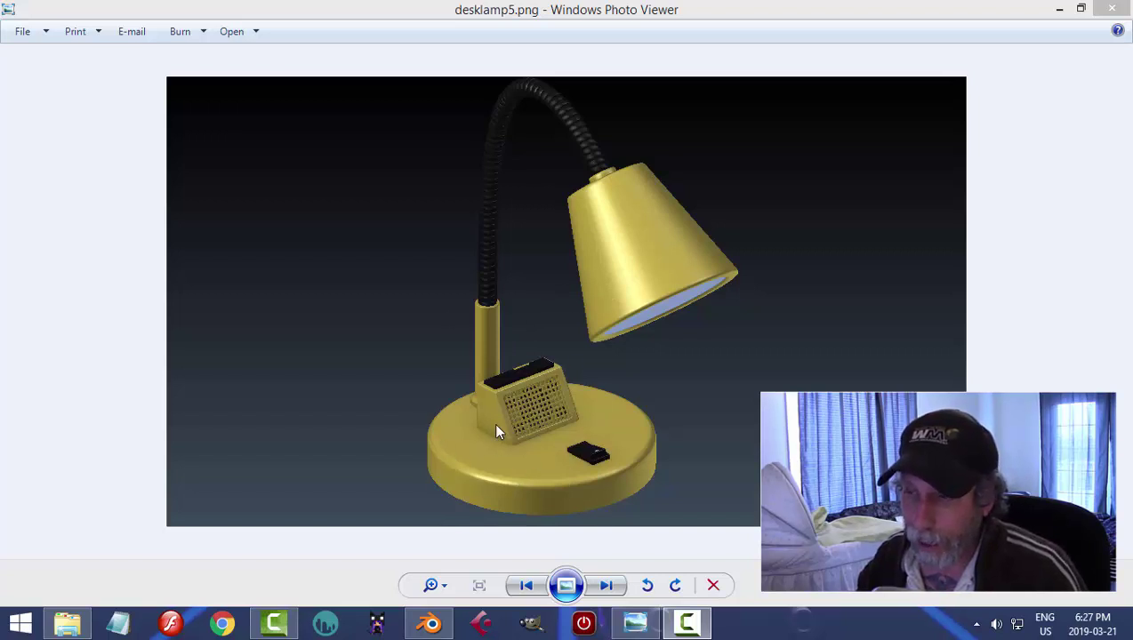
- Review the desklamp6.png and desklamp5.png reference renders of the lamp, and switch to Blender
left_click(605, 585)
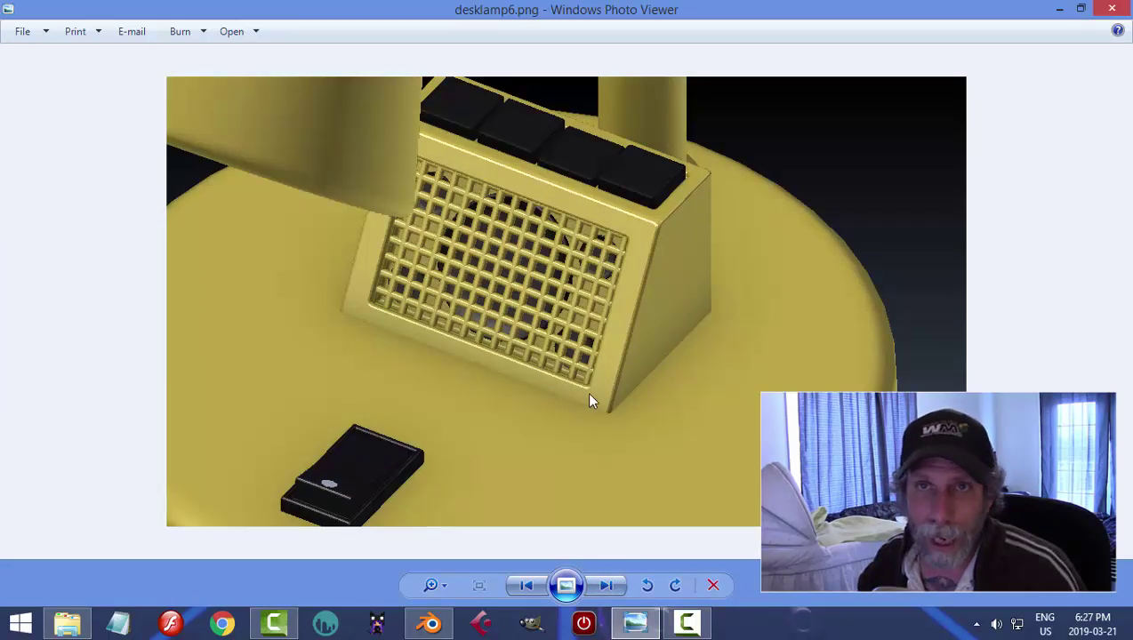
left_click(525, 585)
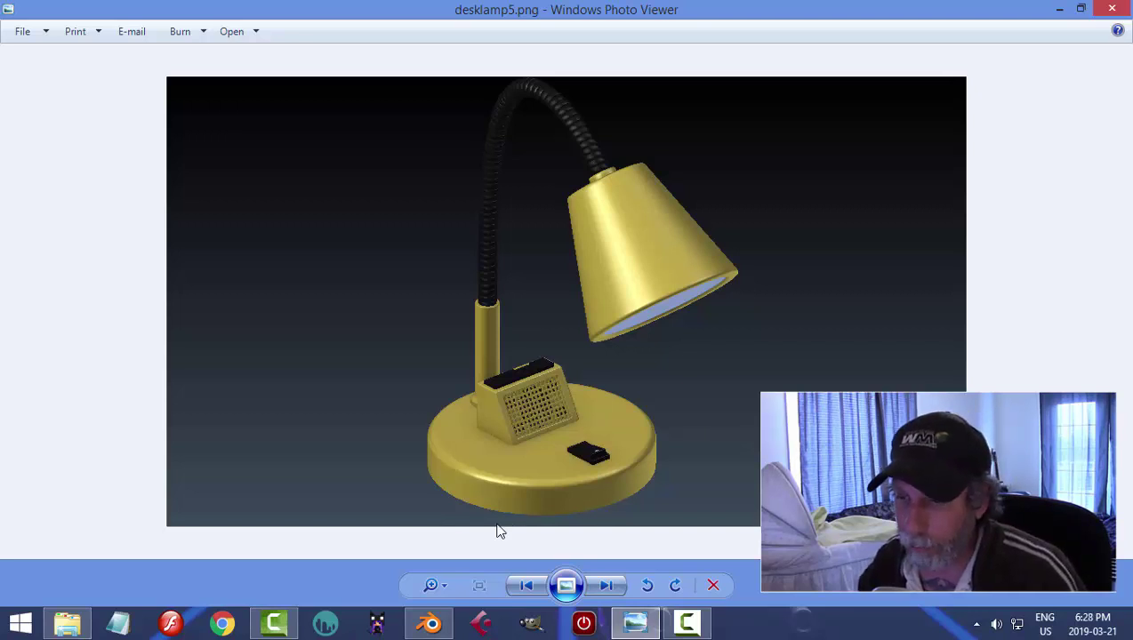
left_click(429, 623)
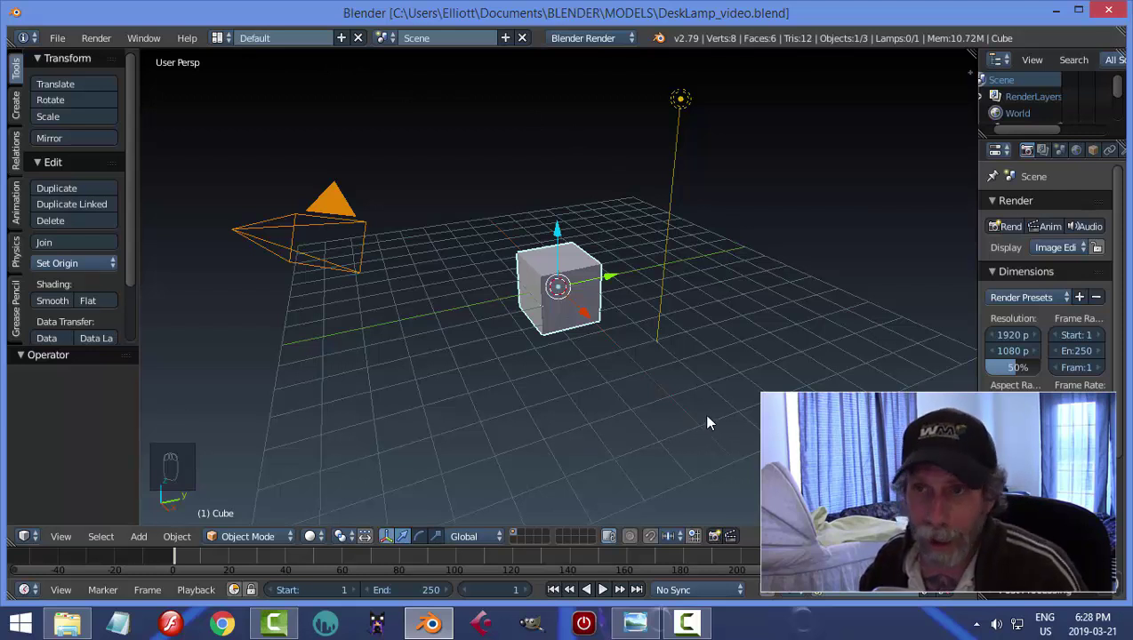
- Set the render engine to Cycles Render and the render device to GPU Compute
left_click(59, 36)
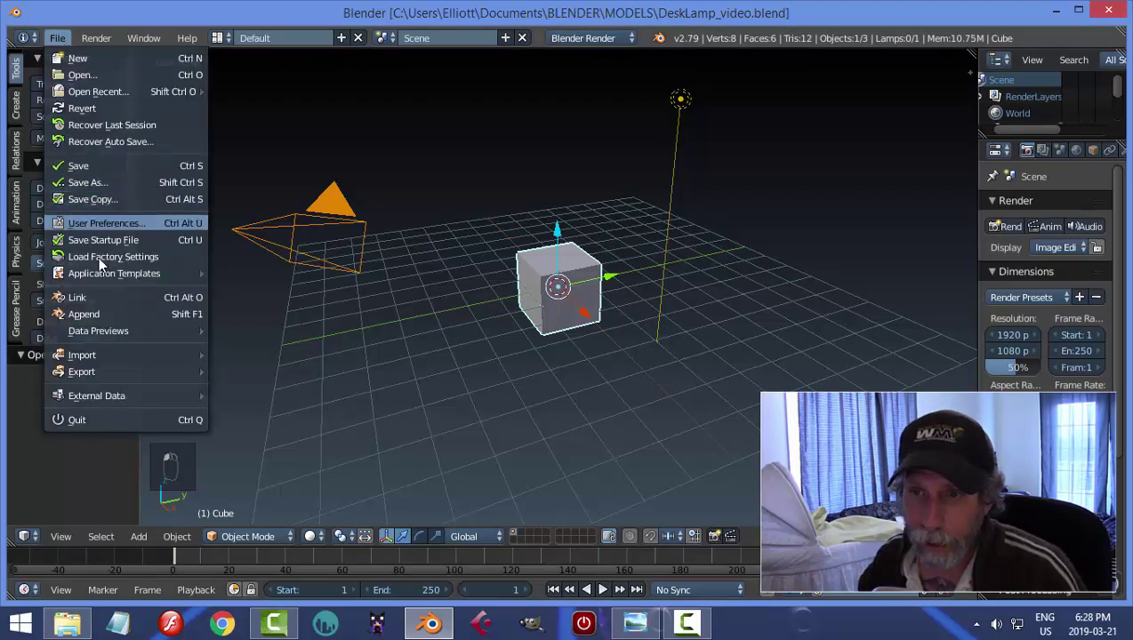
left_click(143, 37)
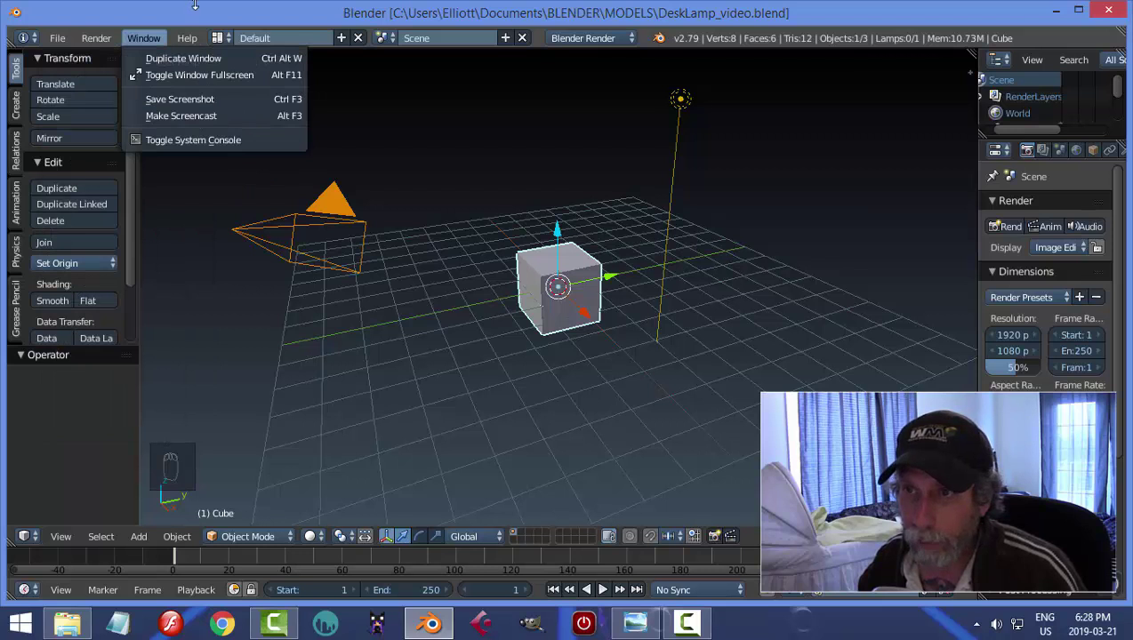
left_click(587, 39)
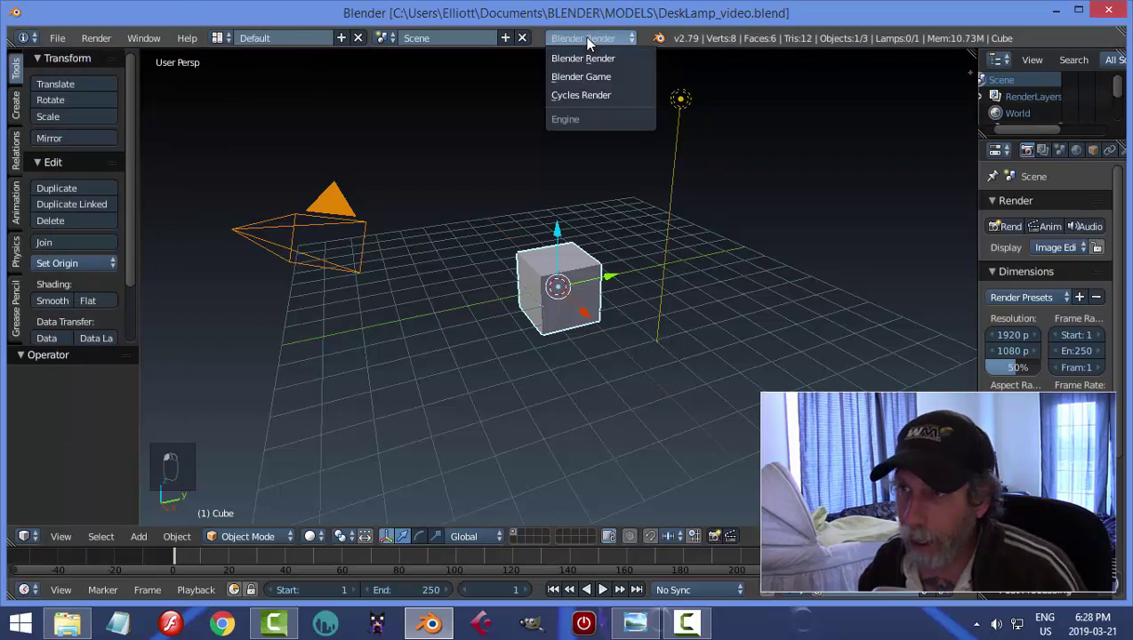
left_click(579, 94)
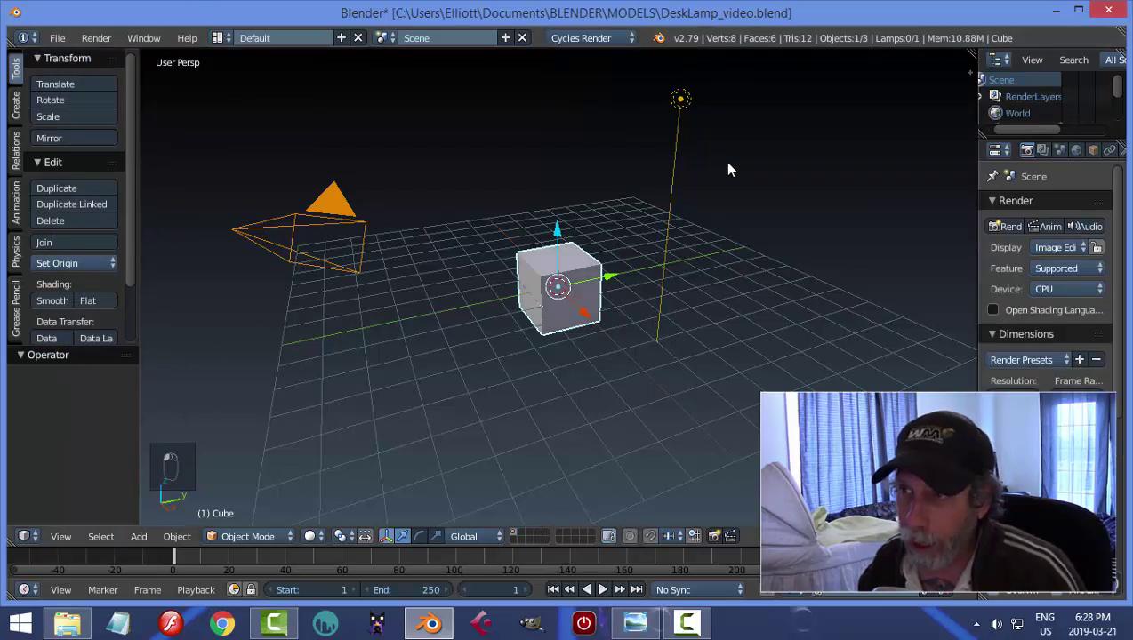
left_click(1036, 288)
left_click(1029, 256)
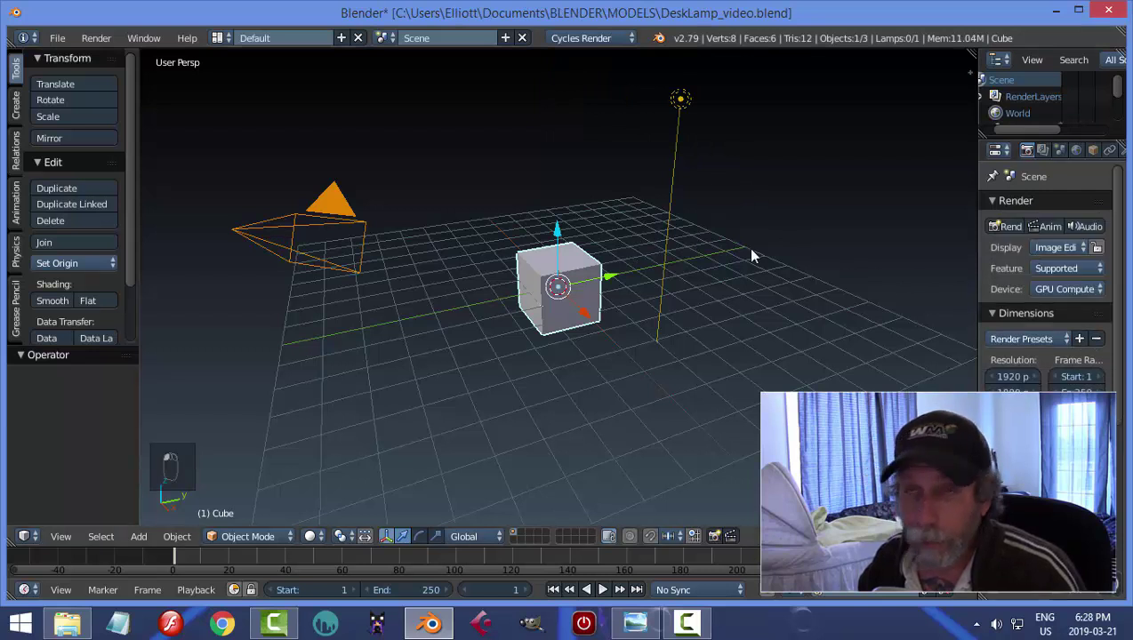
- Select everything in the default scene and delete the cube, camera and lamp
key("a")
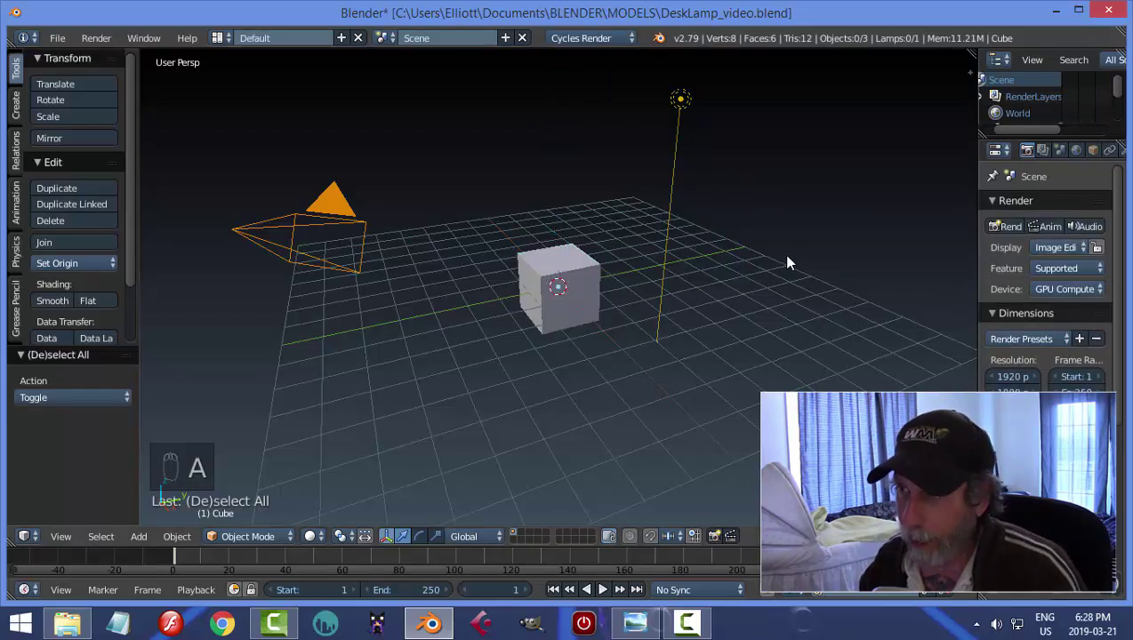
key("a")
key("a")
key("x")
left_click(787, 260)
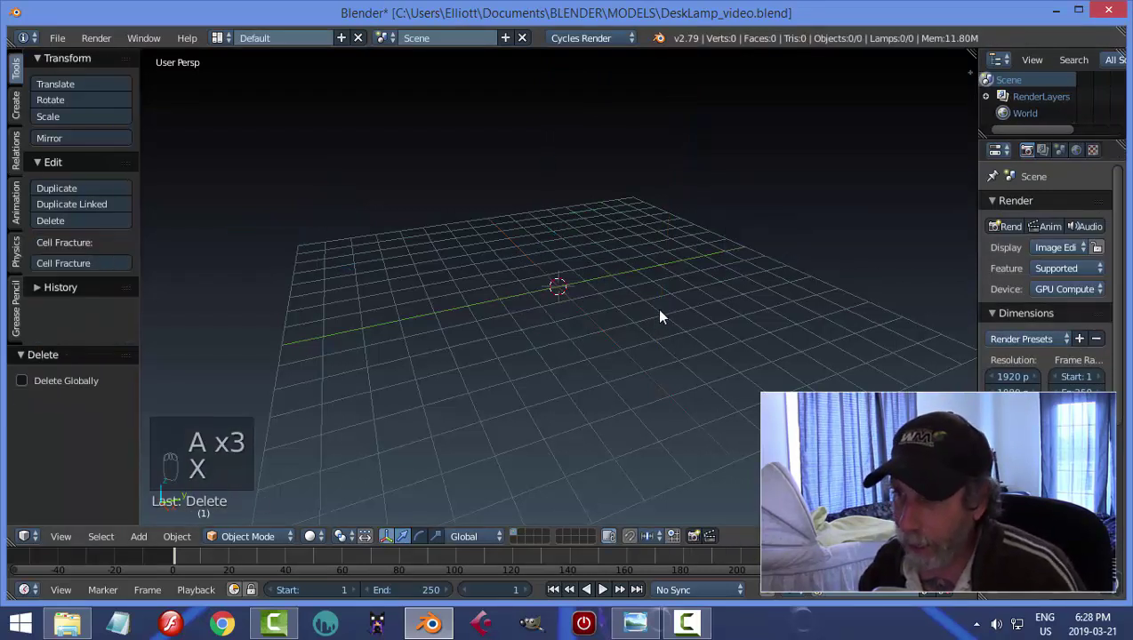
- Add a mesh circle with 24 vertices at the origin in the top orthographic view
middle_click_drag(652, 303, 647, 331)
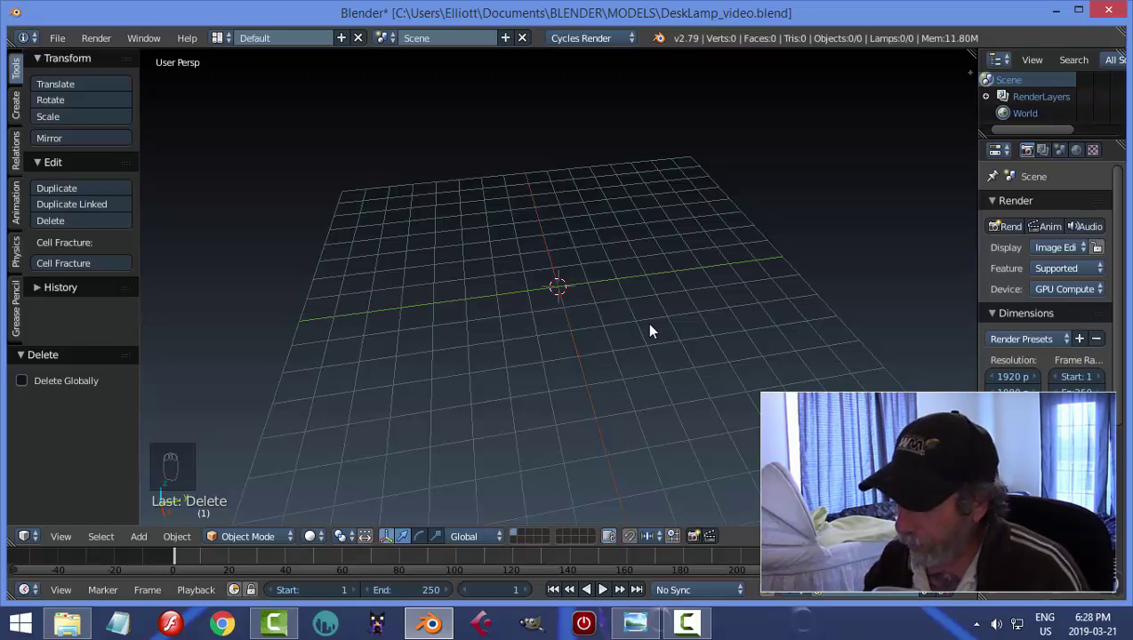
key("KP_7")
key("KP_5")
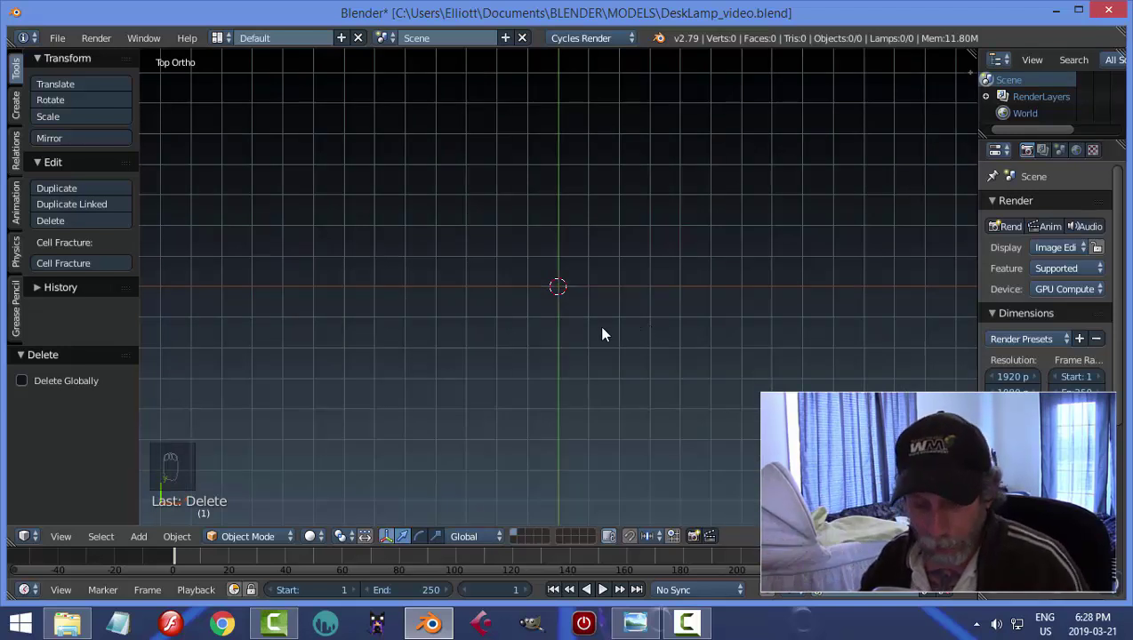
key("shift+a")
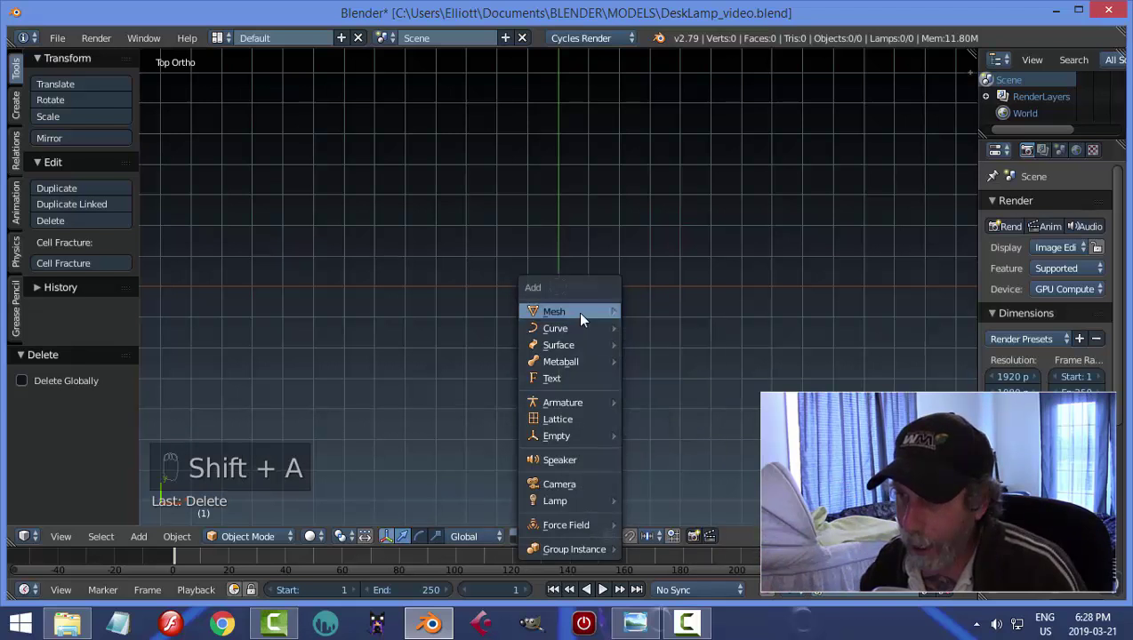
mouse_move(577, 311)
left_click(640, 343)
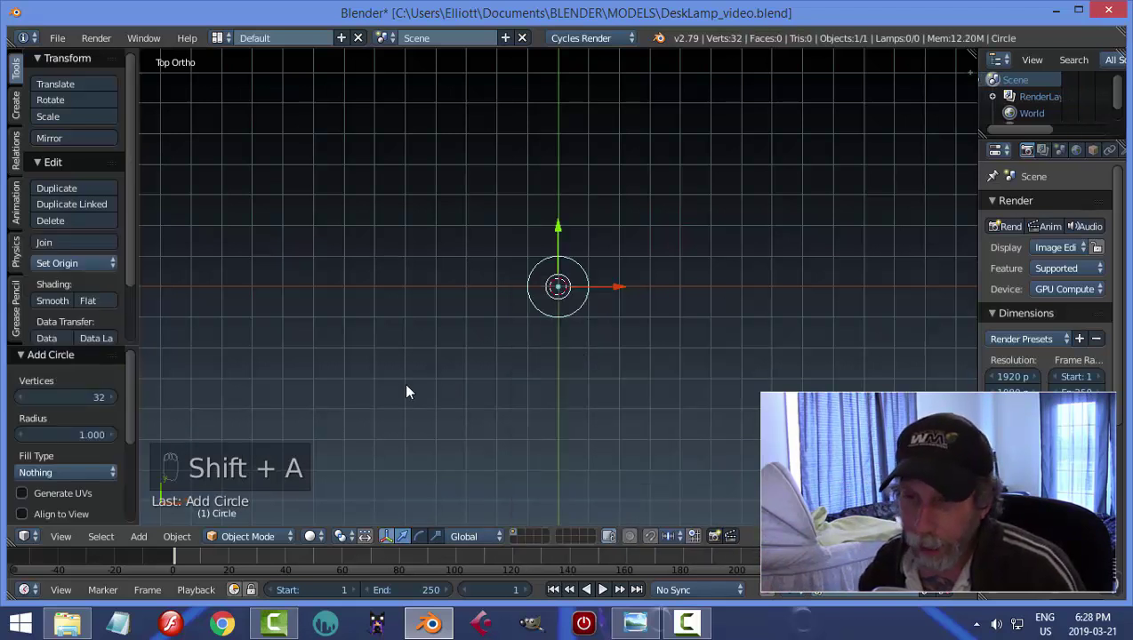
left_click(54, 397)
type("24")
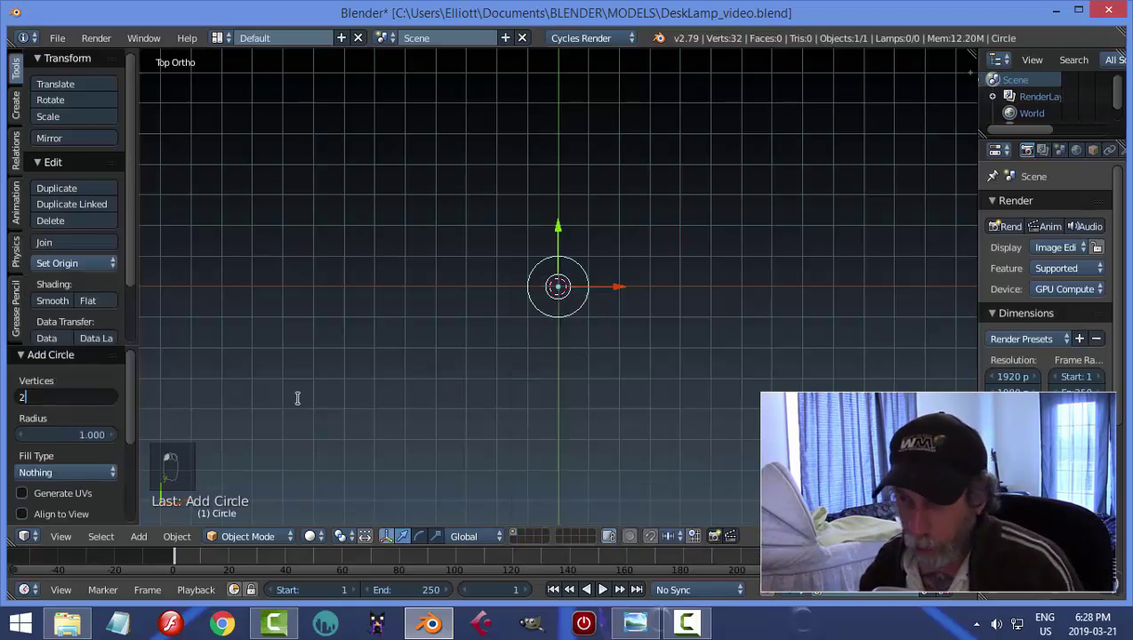
key("Return")
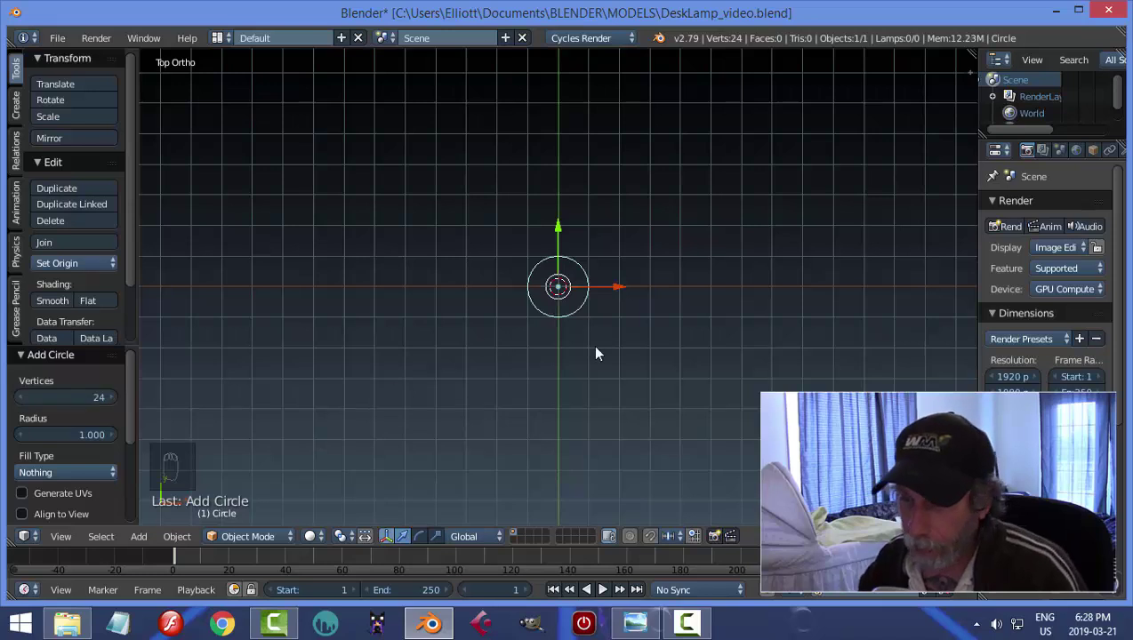
- Place the 3D cursor just below the circle and reset it to the scene origin
scroll(550, 371, "up", 4)
scroll(688, 400, "up", 2)
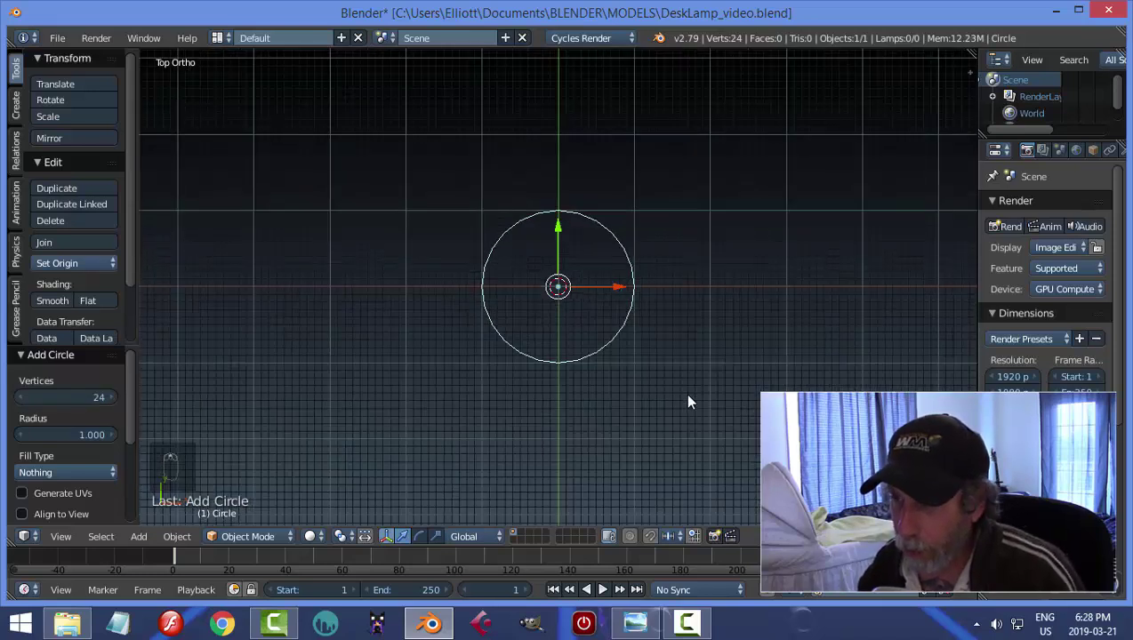
scroll(686, 398, "down", 3)
scroll(686, 395, "up", 3)
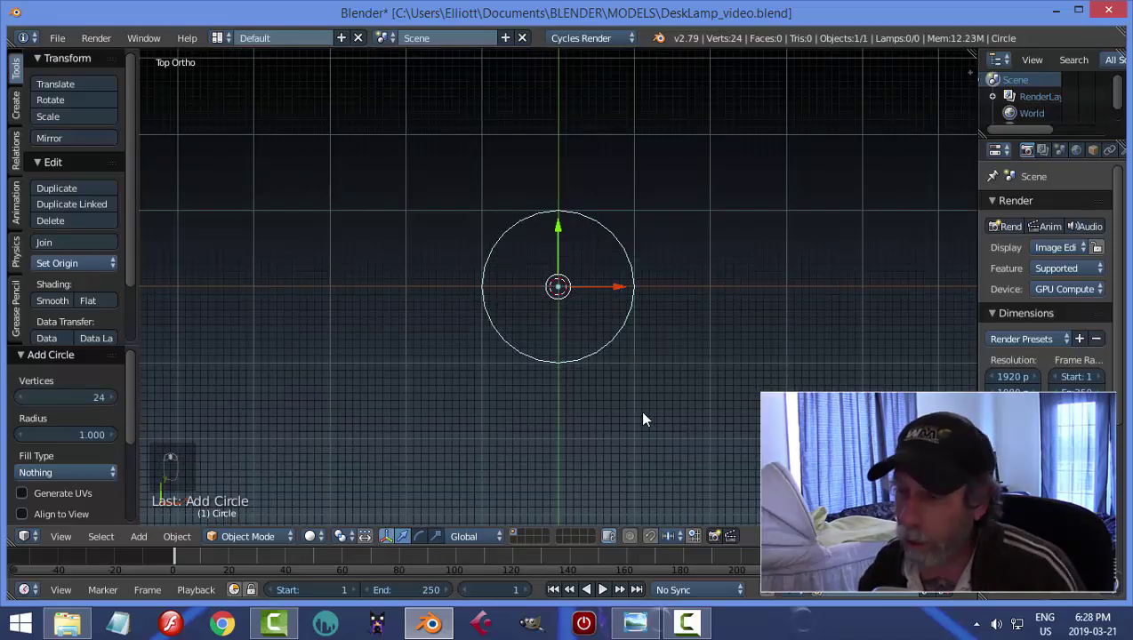
mouse_move(620, 420)
left_mouse_down()
mouse_move(612, 387)
mouse_move(624, 416)
left_mouse_up()
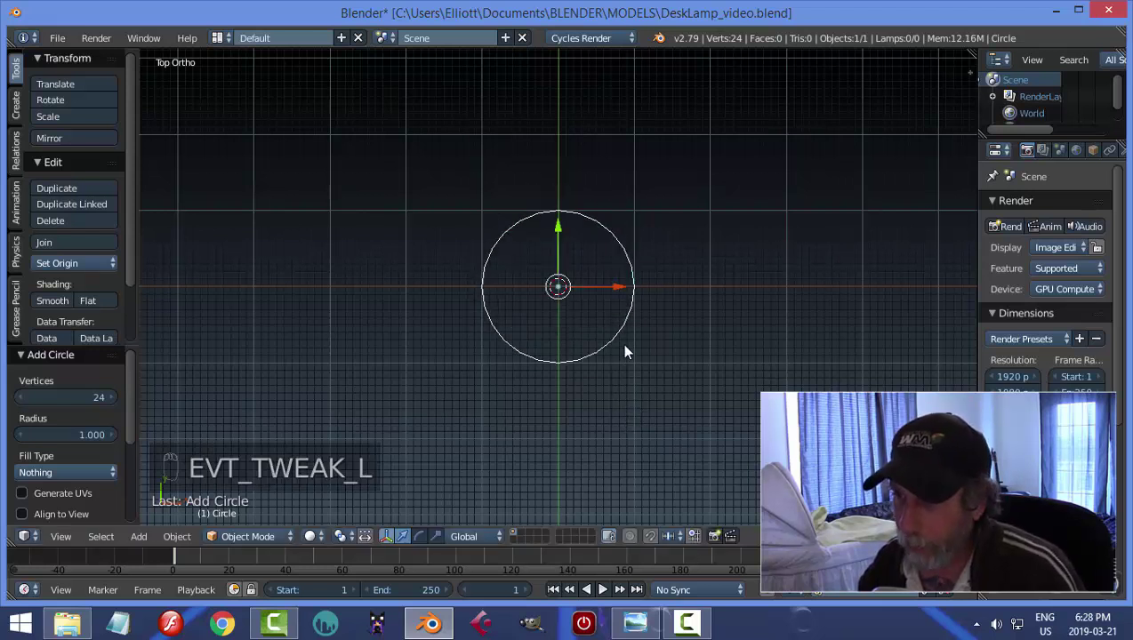
right_click_drag(596, 398, 590, 359)
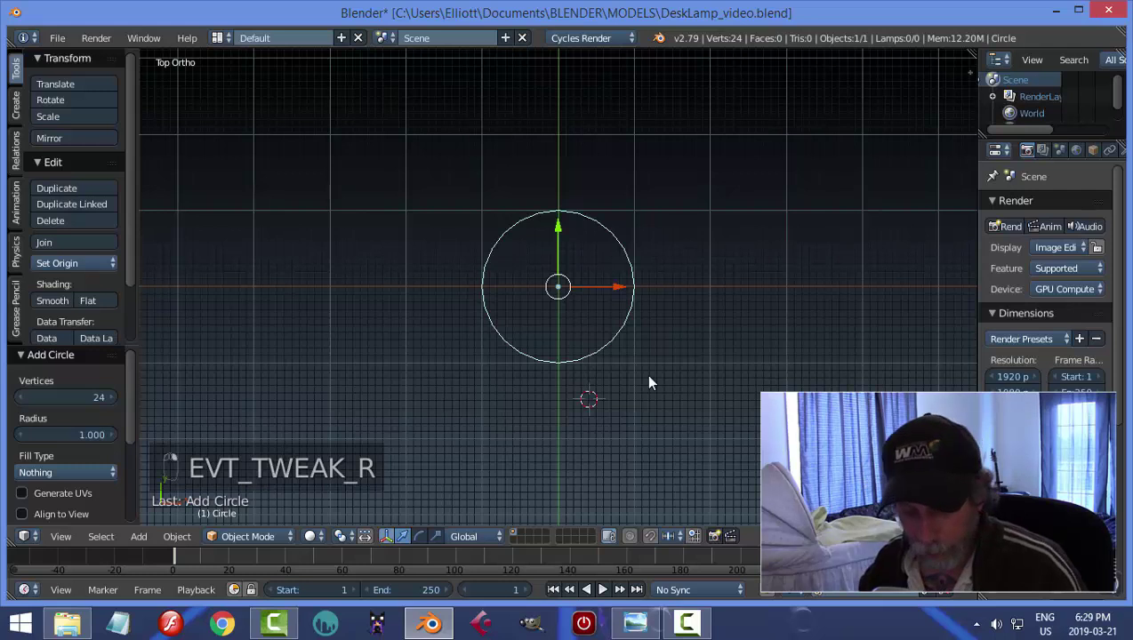
key("shift+c")
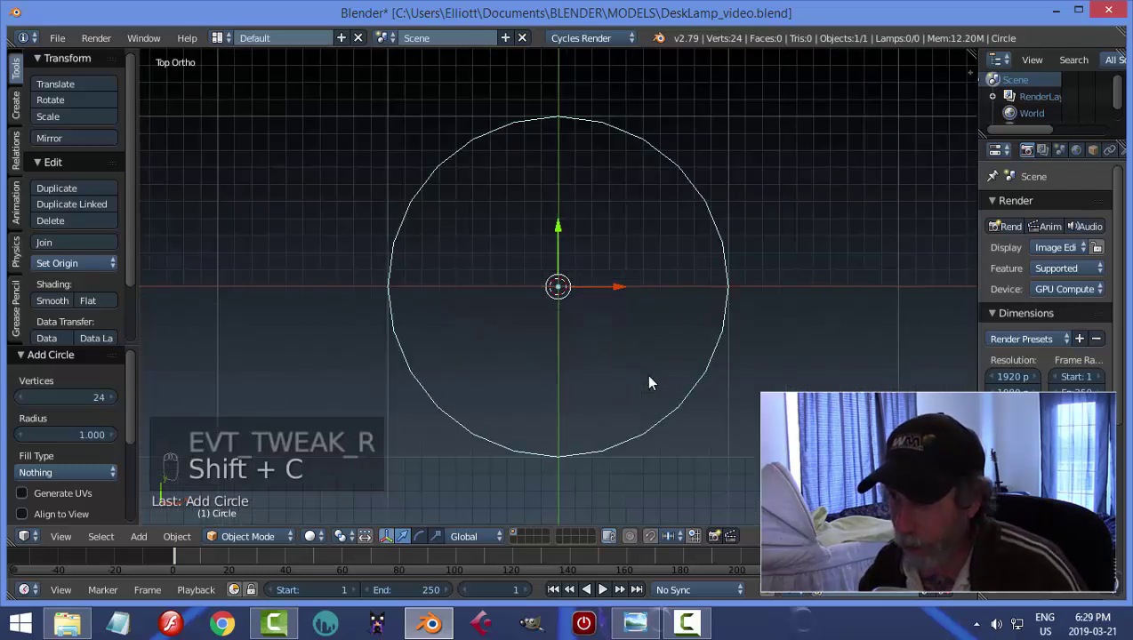
middle_click_drag(672, 438, 529, 324)
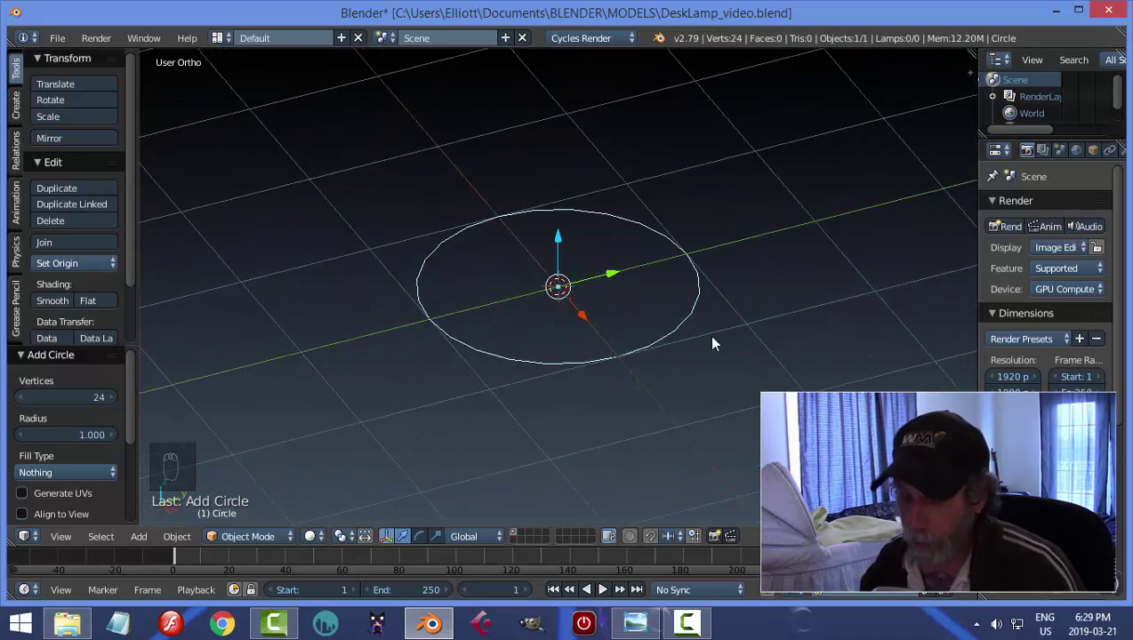
key("Tab")
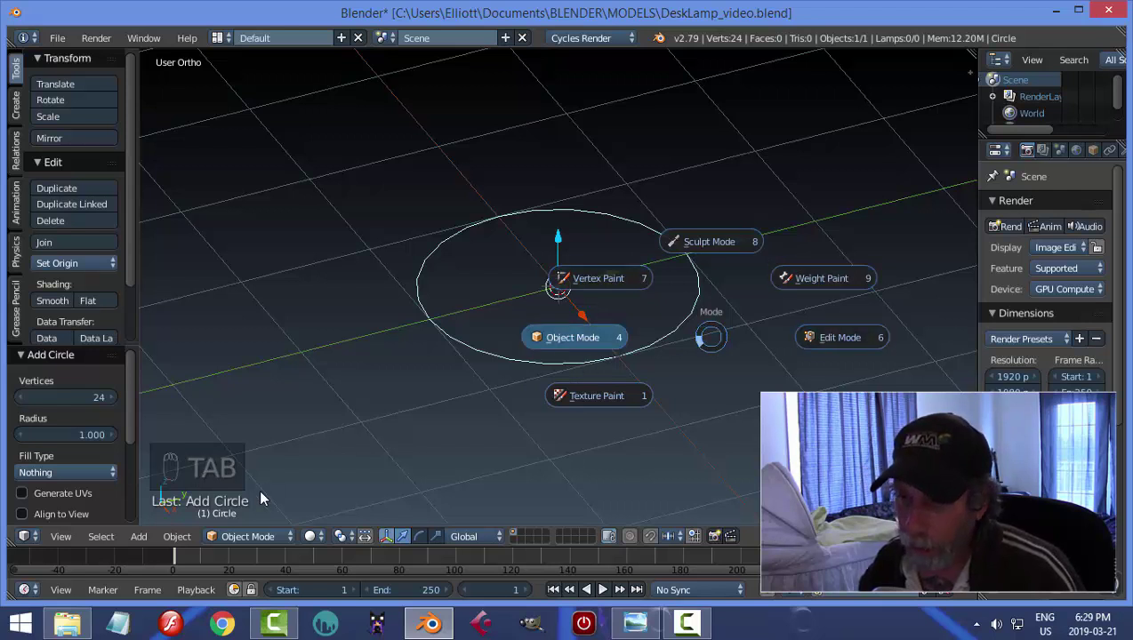
left_click(247, 530)
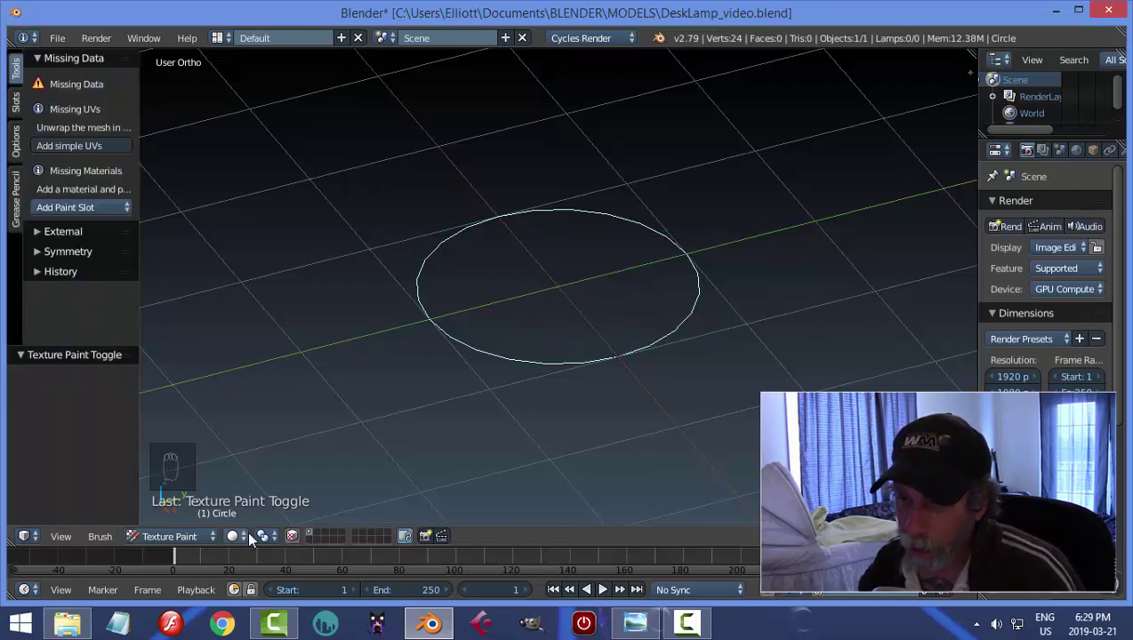
left_click(198, 534)
left_click(146, 514)
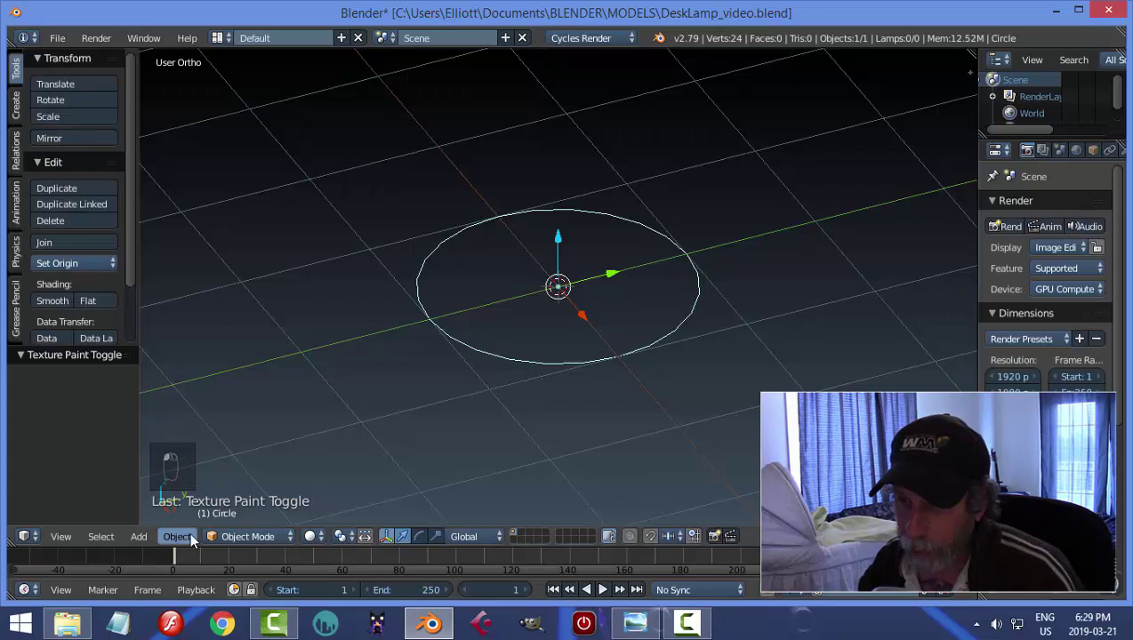
- Enter Edit Mode on the circle, extrude all its vertices and raise the new ring about 0.186 along Z
left_click(247, 536)
left_click(261, 494)
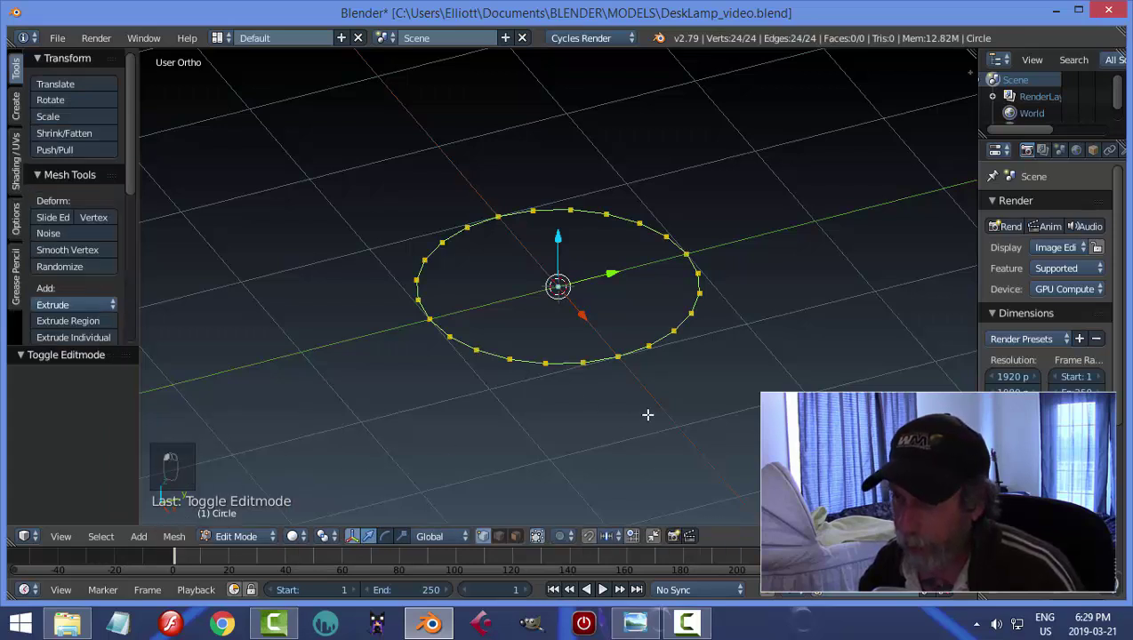
middle_click_drag(648, 415, 674, 398)
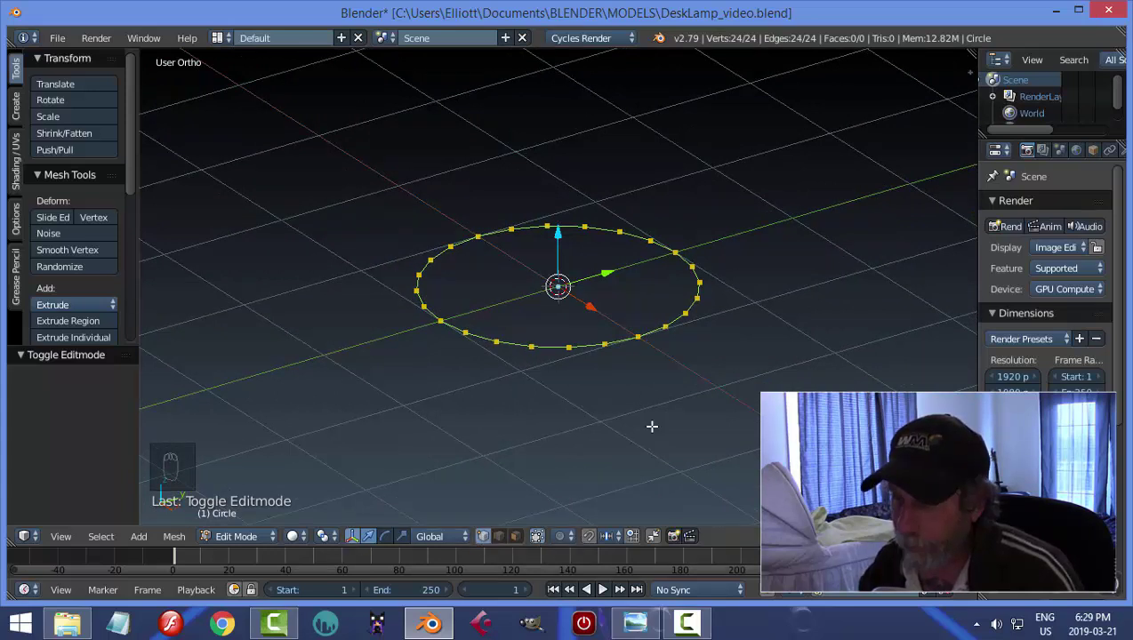
mouse_move(627, 427)
middle_mouse_down()
mouse_move(631, 410)
mouse_move(635, 422)
middle_mouse_up()
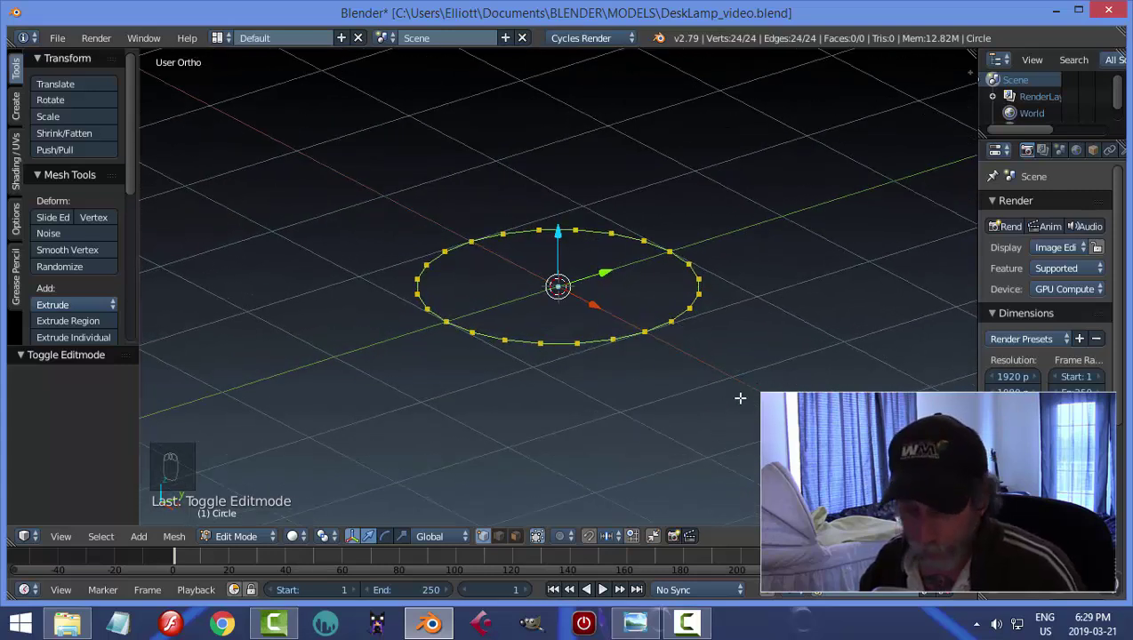
middle_click_drag(739, 399, 722, 375)
key("e")
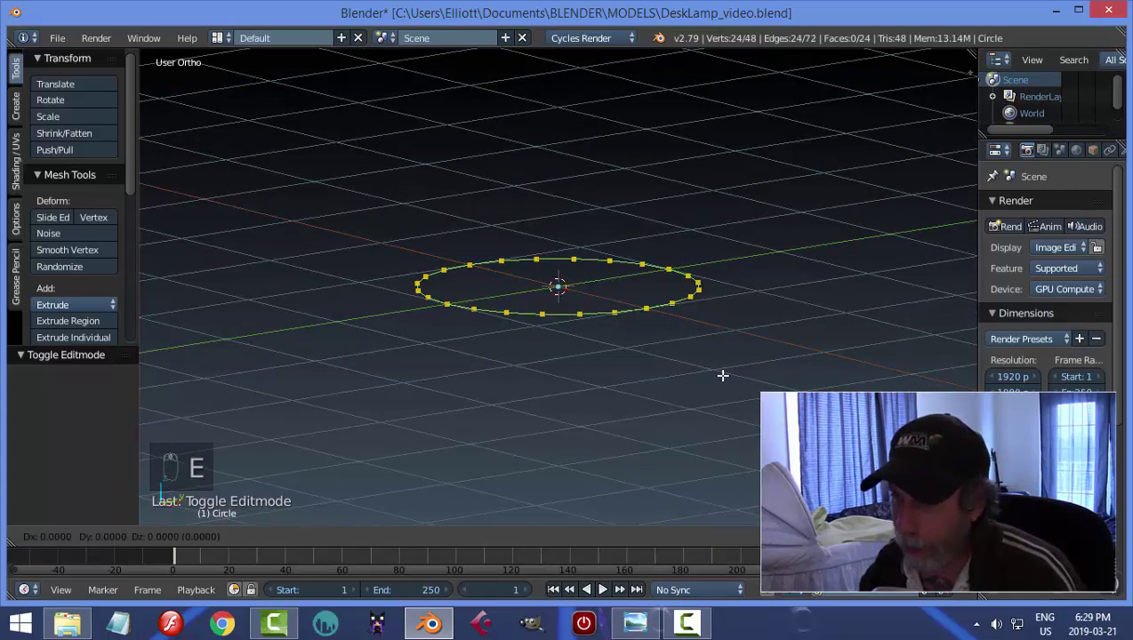
left_click(722, 375)
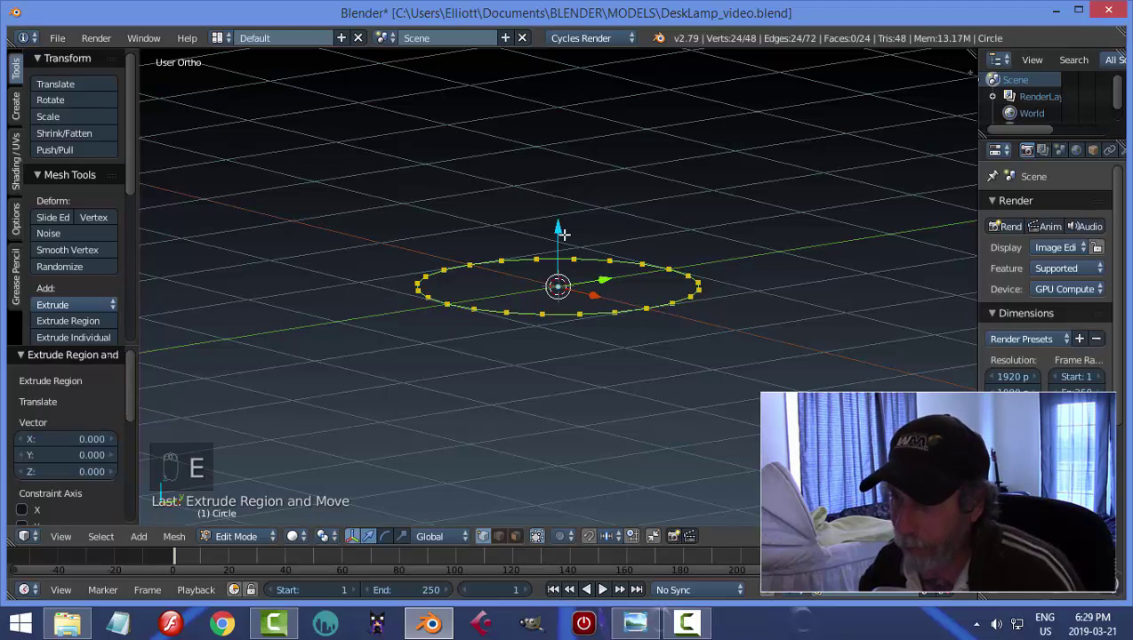
left_click_drag(562, 233, 584, 212)
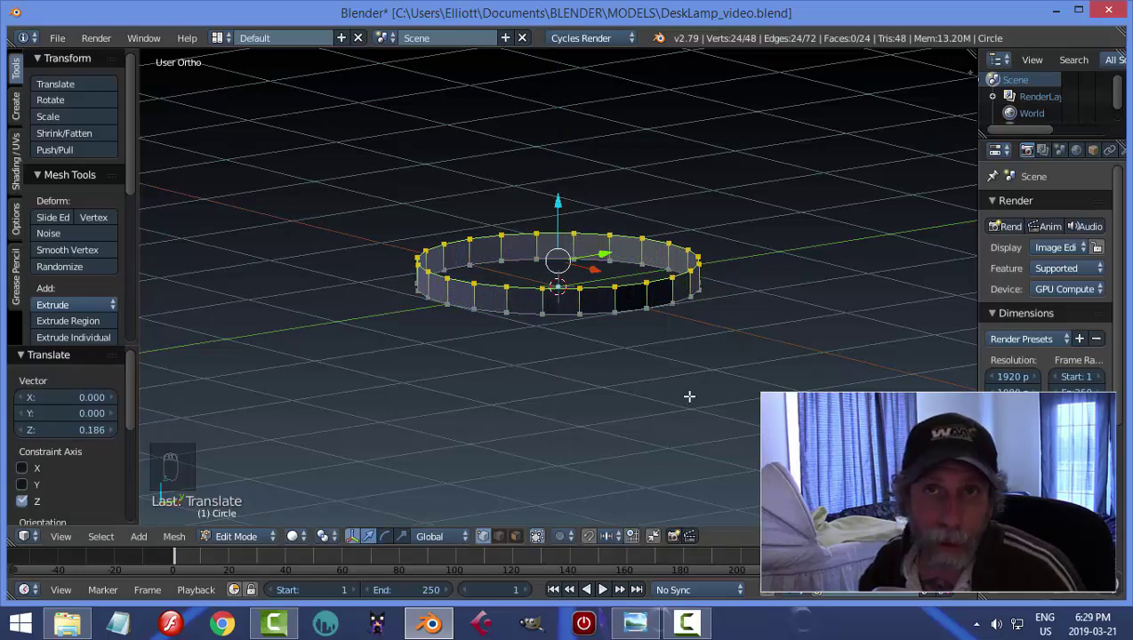
- Extrude the upper ring again and scale the new loop inward to about 0.951 to start the top rim
middle_click_drag(708, 392, 702, 365)
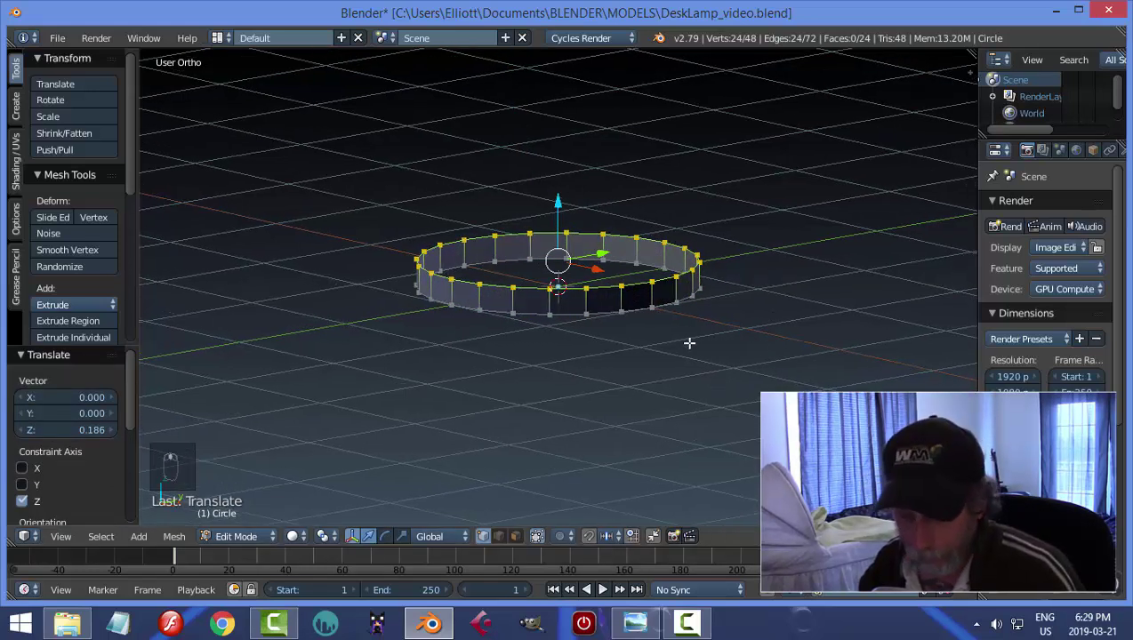
key("e")
key("s")
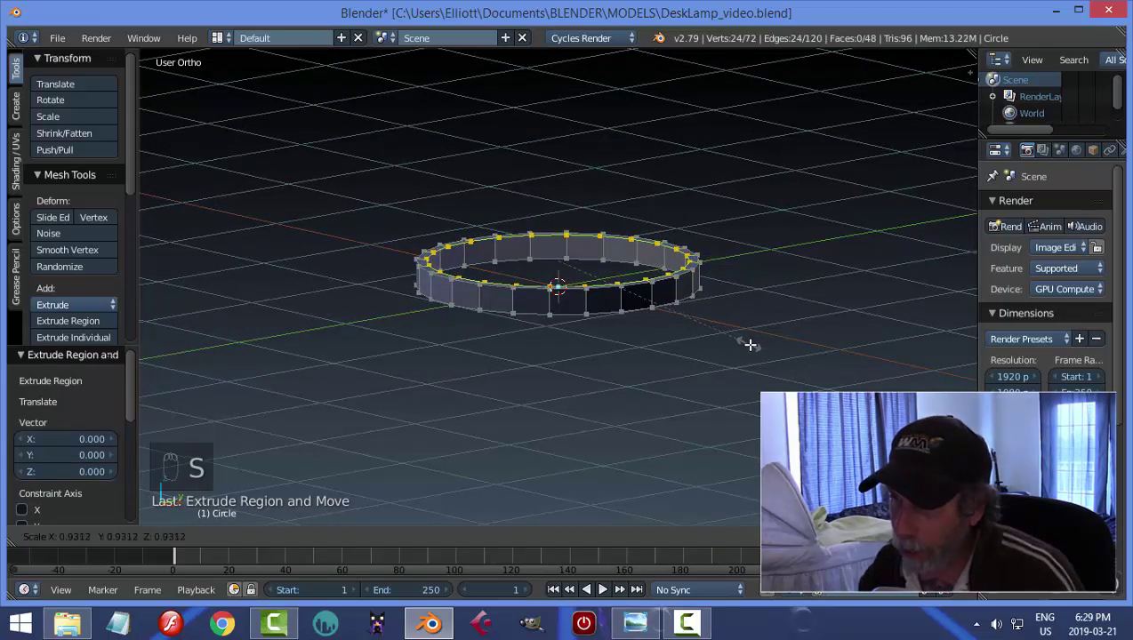
left_click(752, 347)
scroll(753, 345, "up", 3)
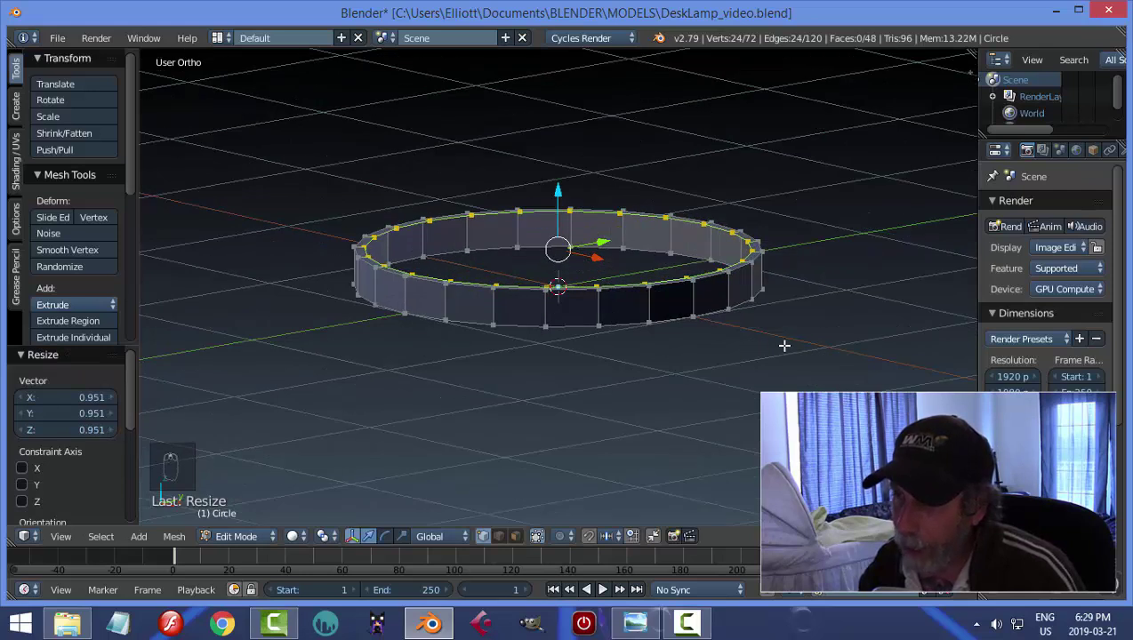
scroll(729, 360, "up", 1)
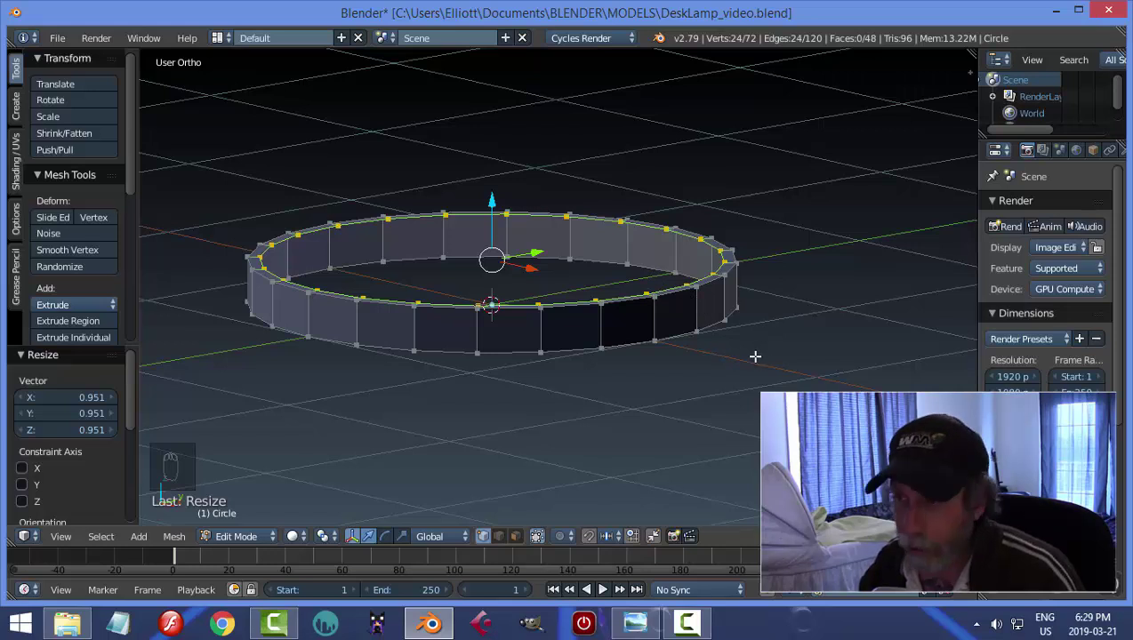
- Extrude the top inner loop again and scale the new ring inward to about 0.575
key("e")
key("s")
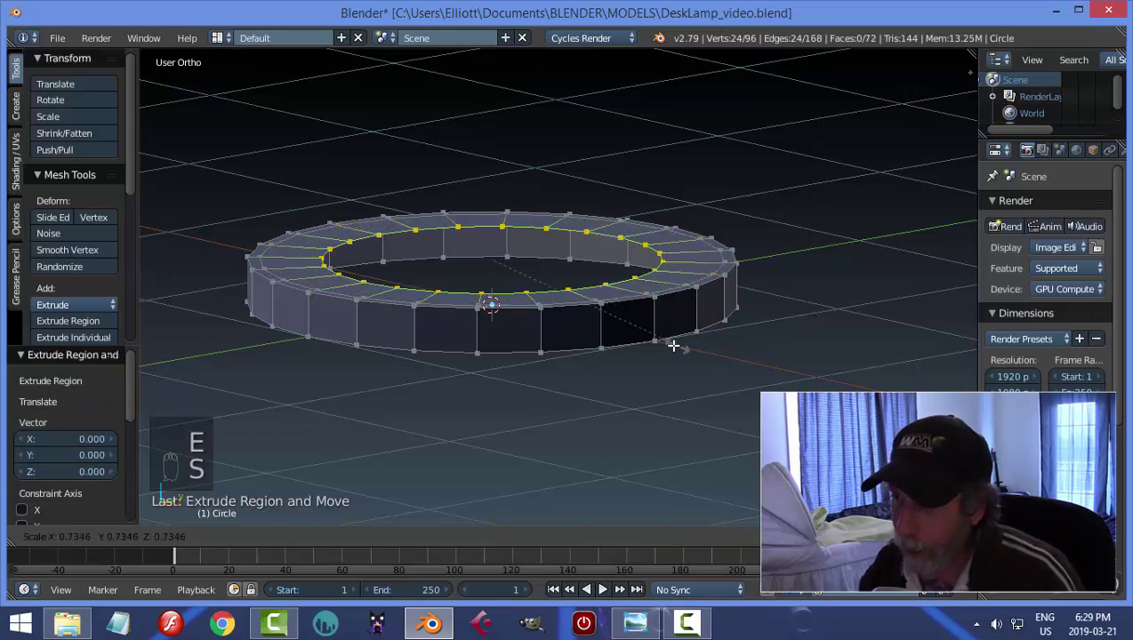
left_click(624, 338)
middle_click_drag(705, 354, 707, 337)
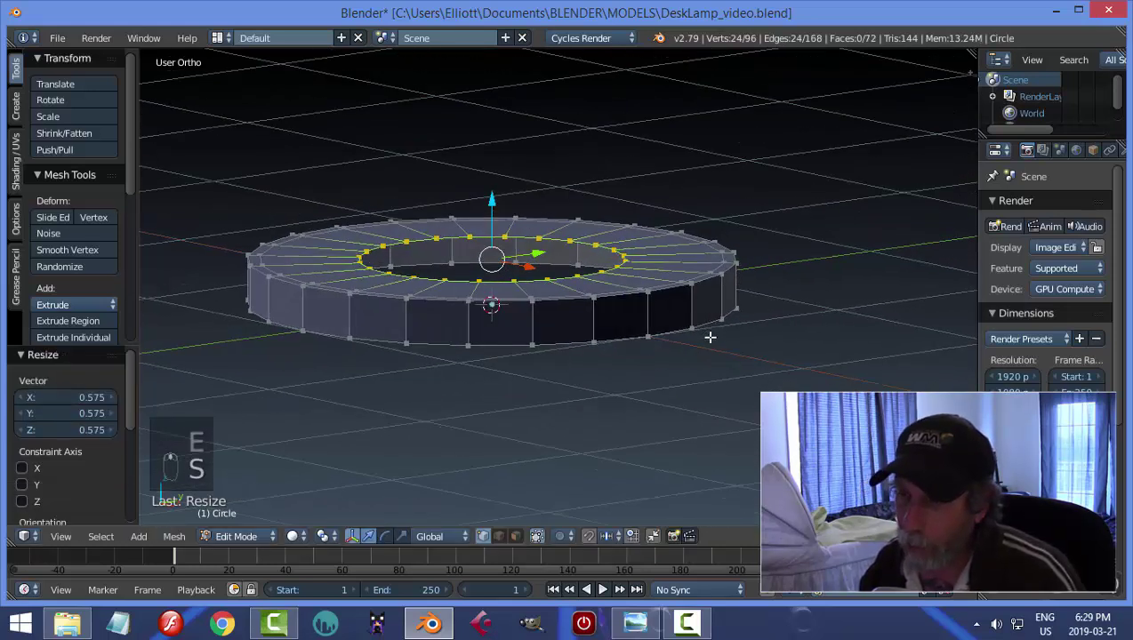
- Close the top of the base by extruding the inner ring in place and merging its vertices at the center
key("e")
right_click(710, 337)
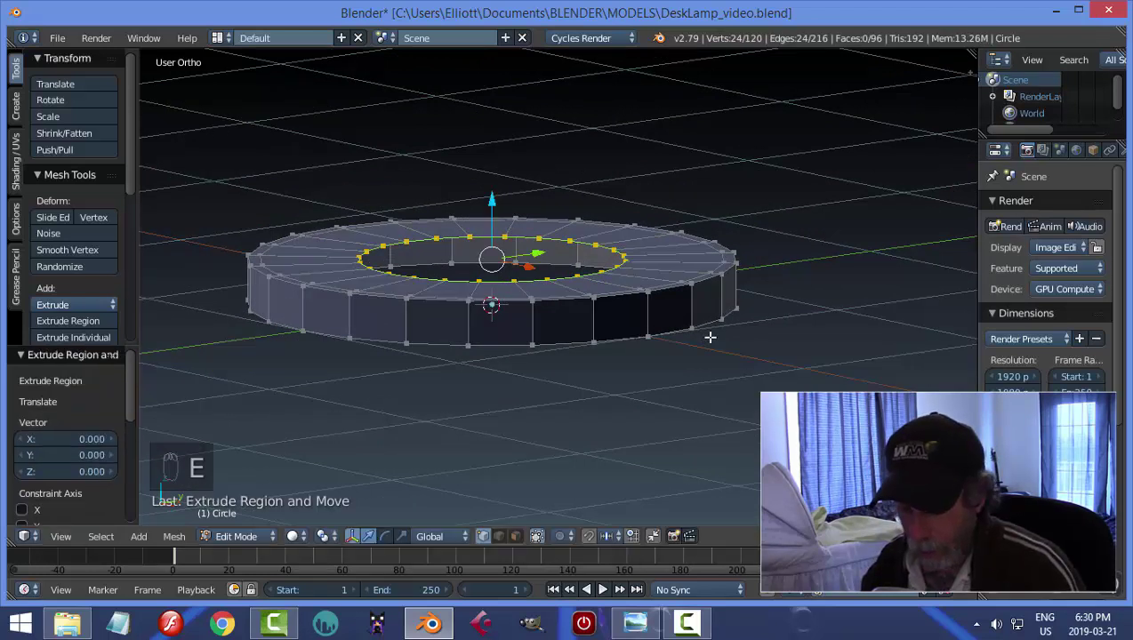
key("alt+m")
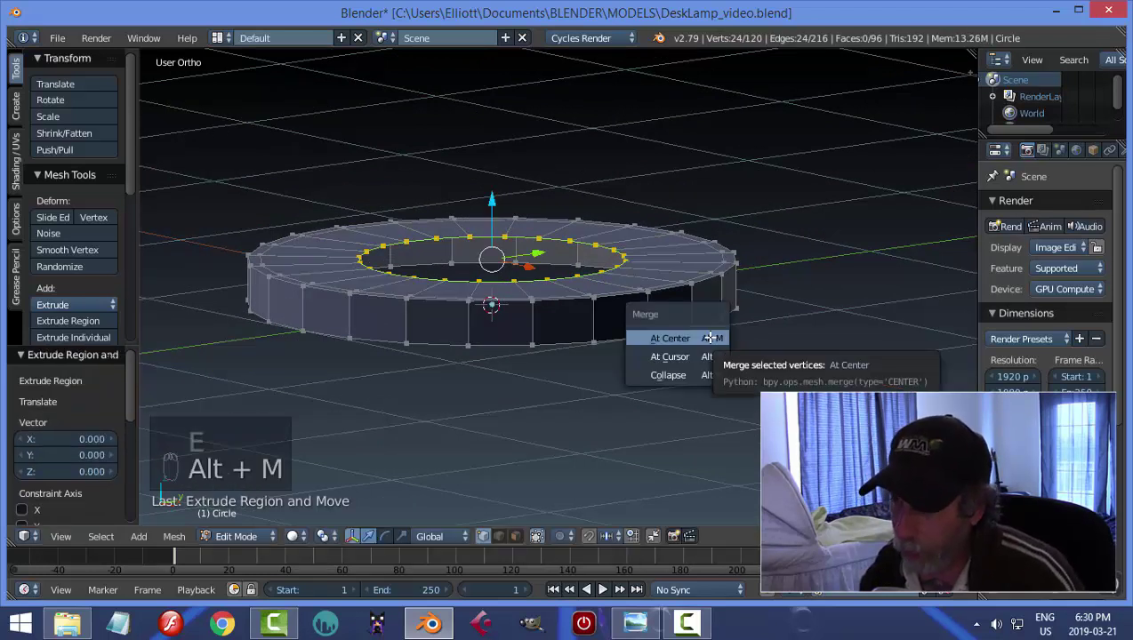
left_click(711, 338)
key("a")
middle_click_drag(710, 334, 579, 324)
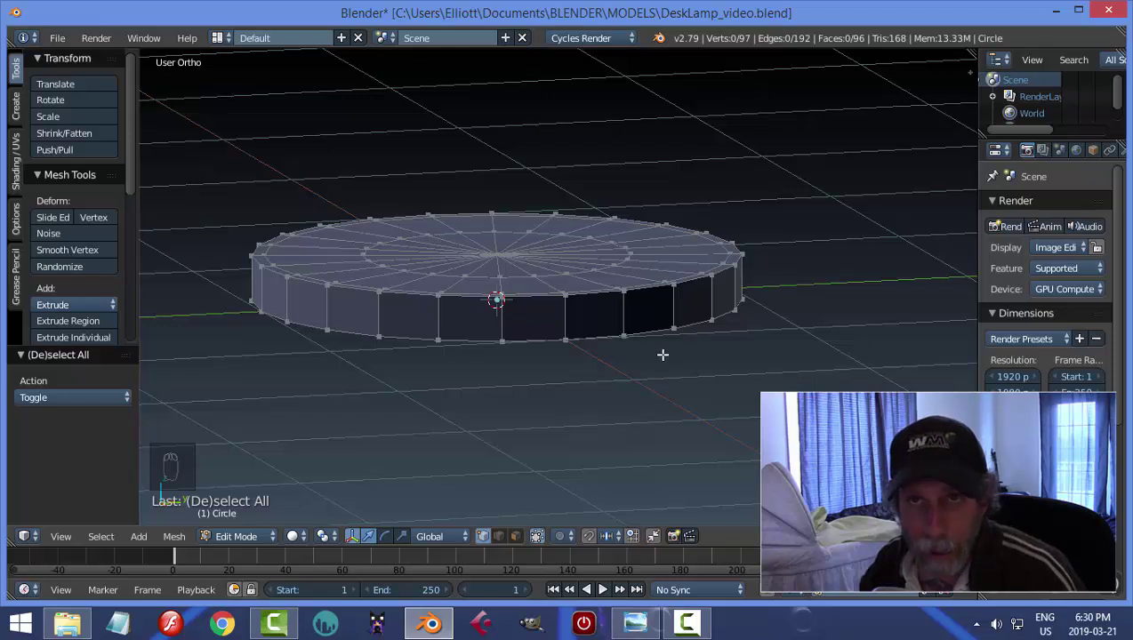
- Recalculate the normals of the whole base mesh so they are consistent, and clear the selection
key("a")
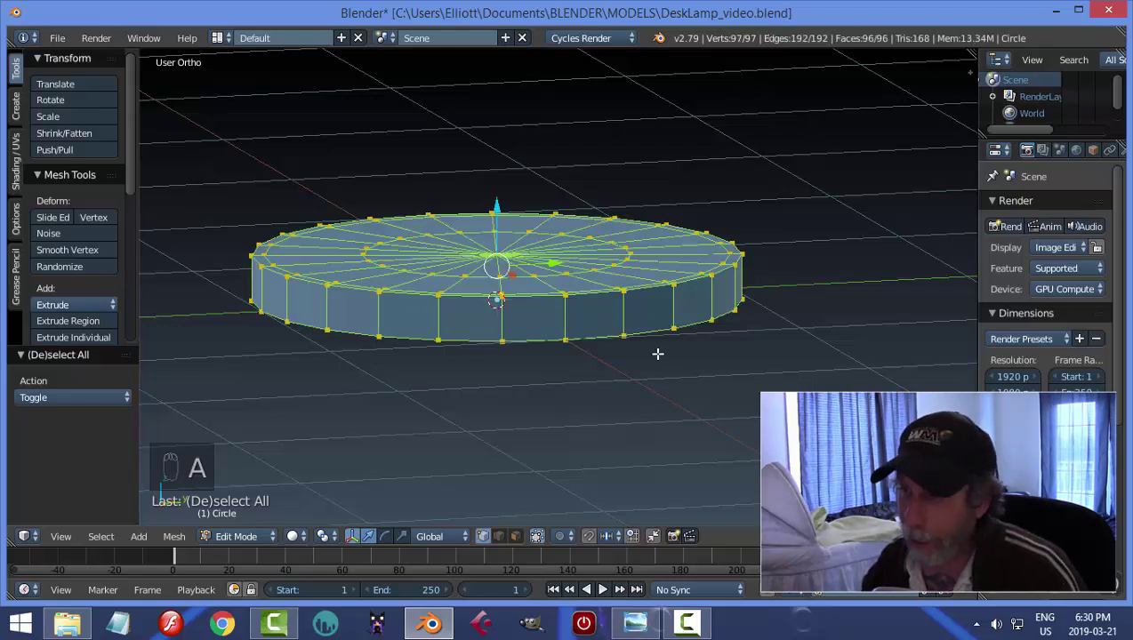
key("ctrl+n")
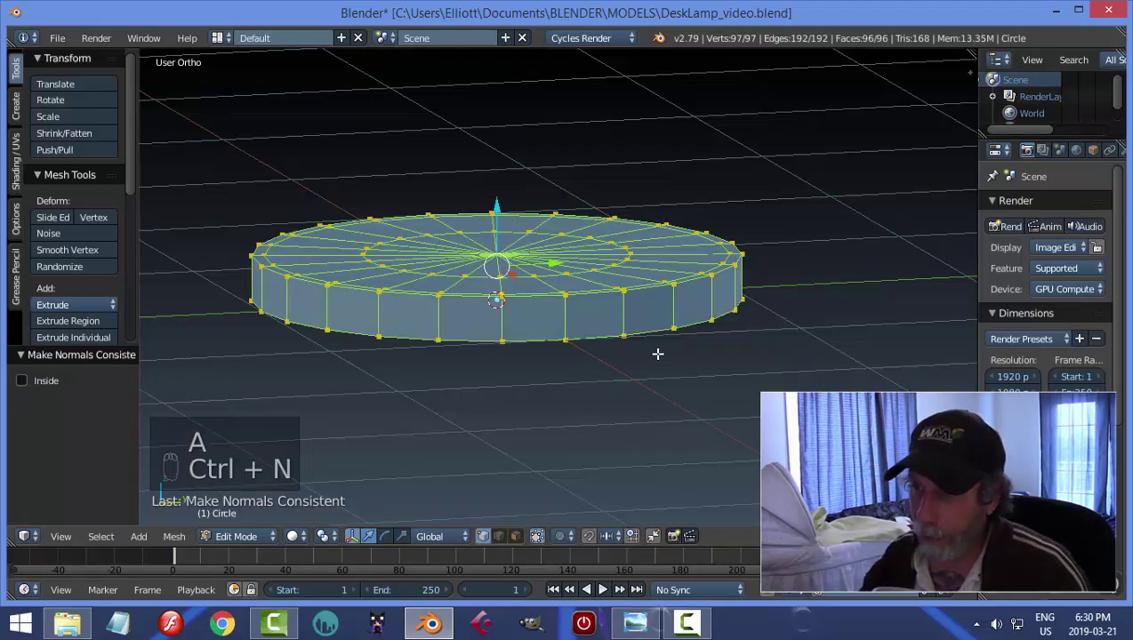
key("a")
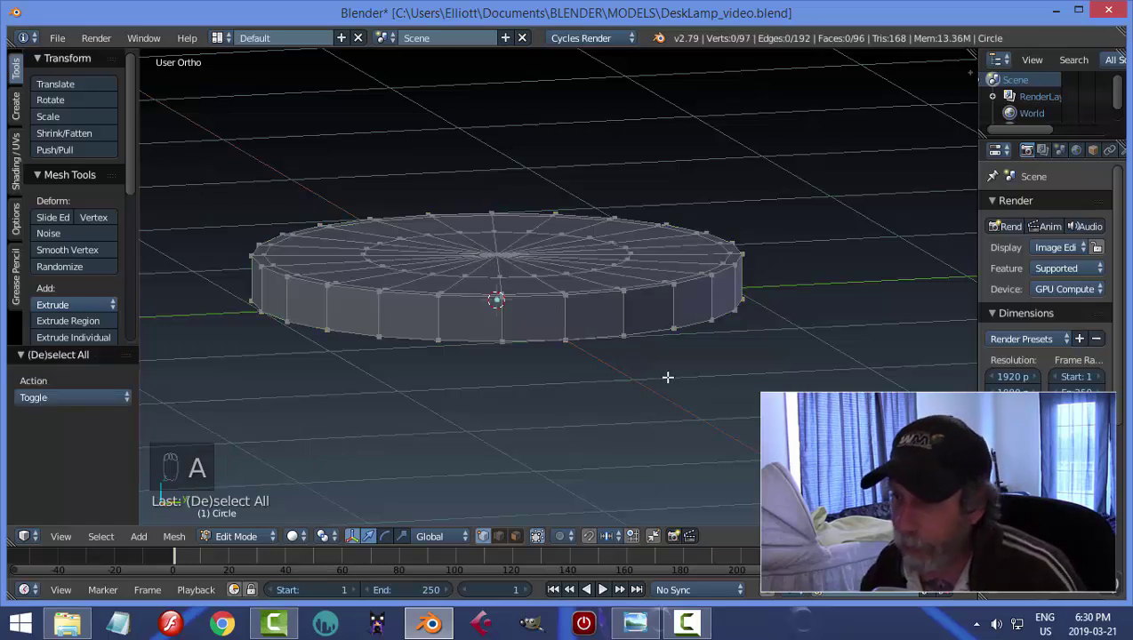
- Select the outer top edge loop in edge select mode and bevel it about 0.019 with 3 segments
middle_click_drag(668, 377, 648, 380)
scroll(648, 380, "up", 3)
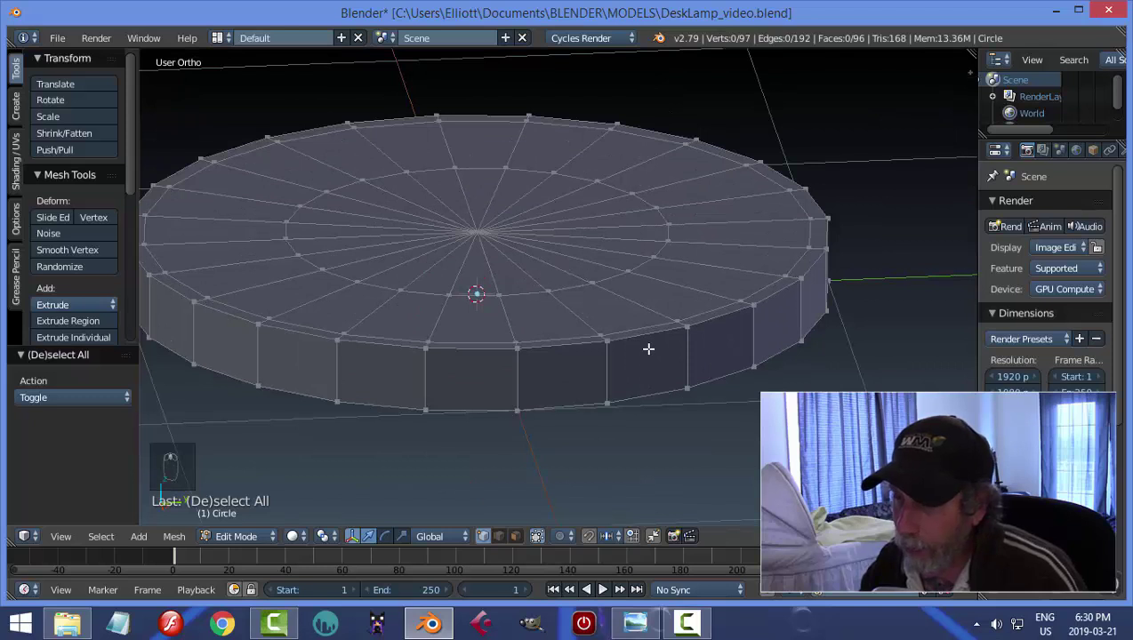
left_click(500, 537)
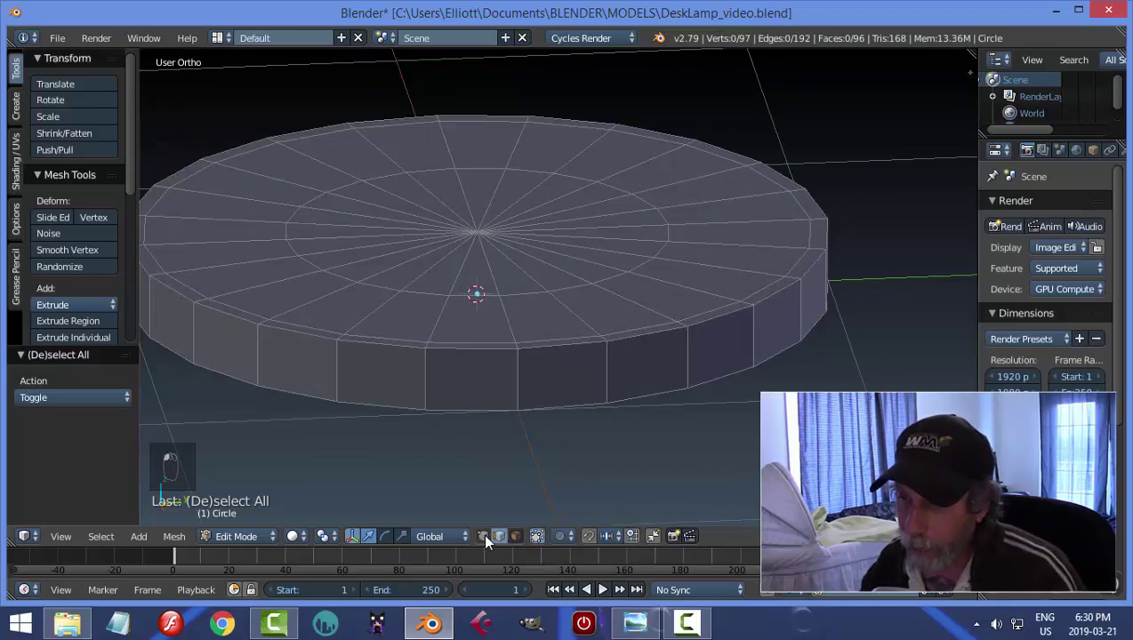
right_click(627, 338, "alt")
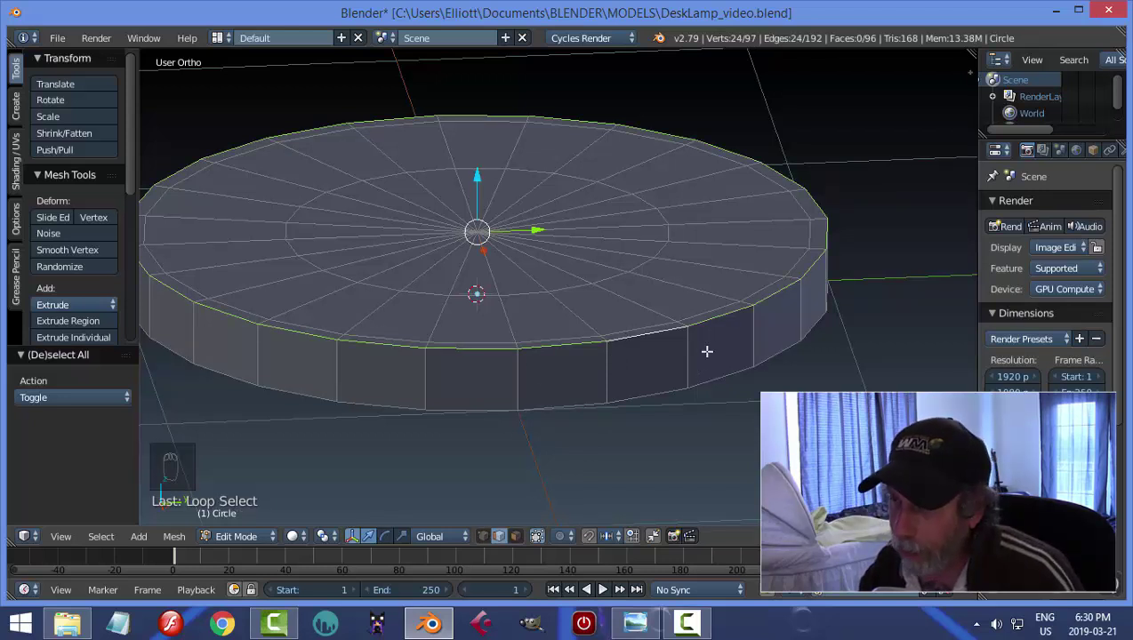
mouse_move(708, 348)
middle_mouse_down()
mouse_move(731, 318)
mouse_move(702, 352)
middle_mouse_up()
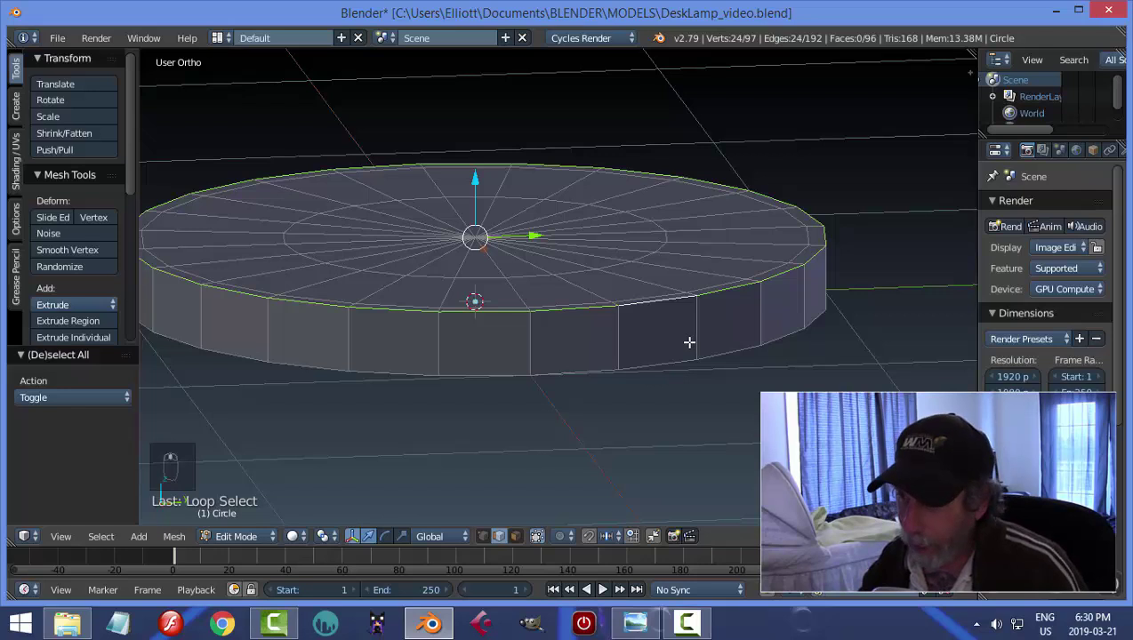
middle_click_drag(687, 342, 737, 352)
key("ctrl+b")
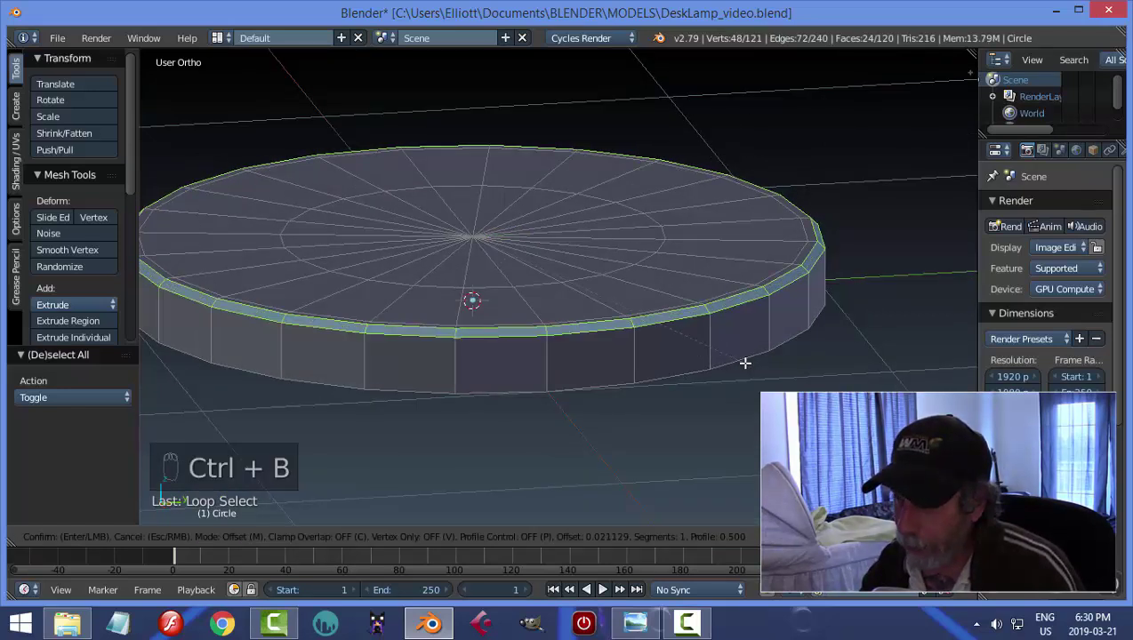
scroll(745, 363, "up", 1)
scroll(746, 362, "up", 1)
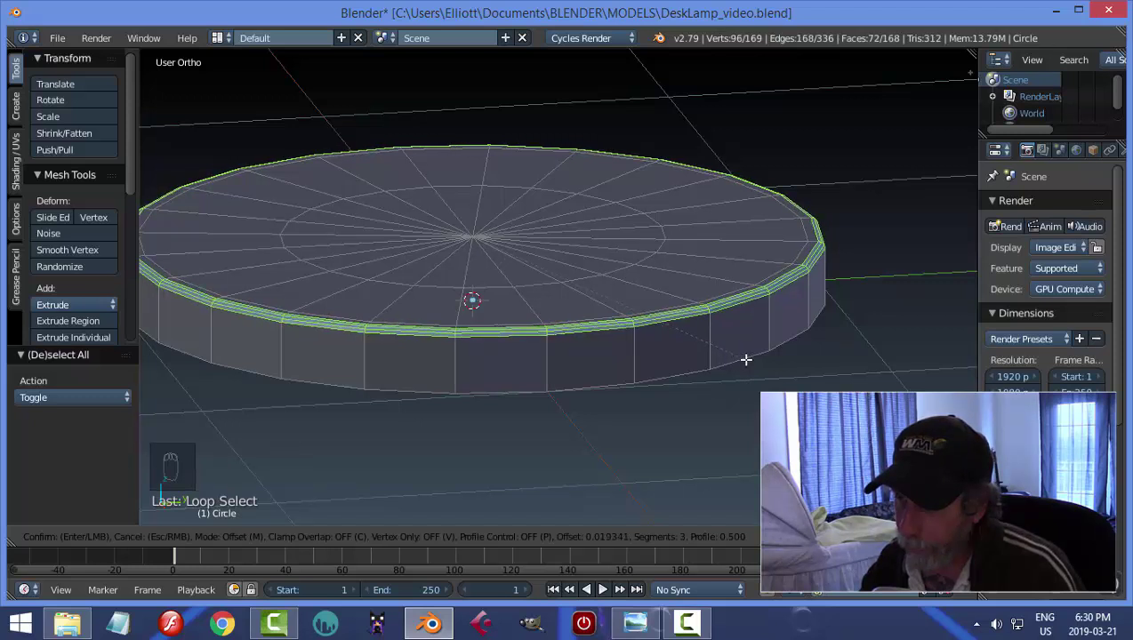
left_click(745, 360)
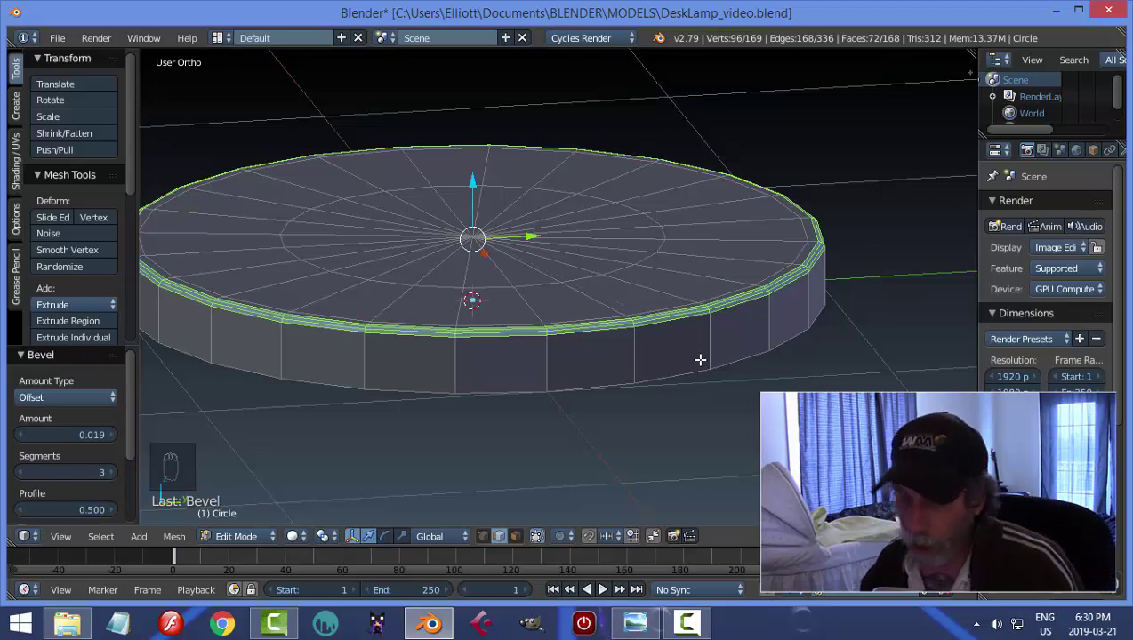
key("a")
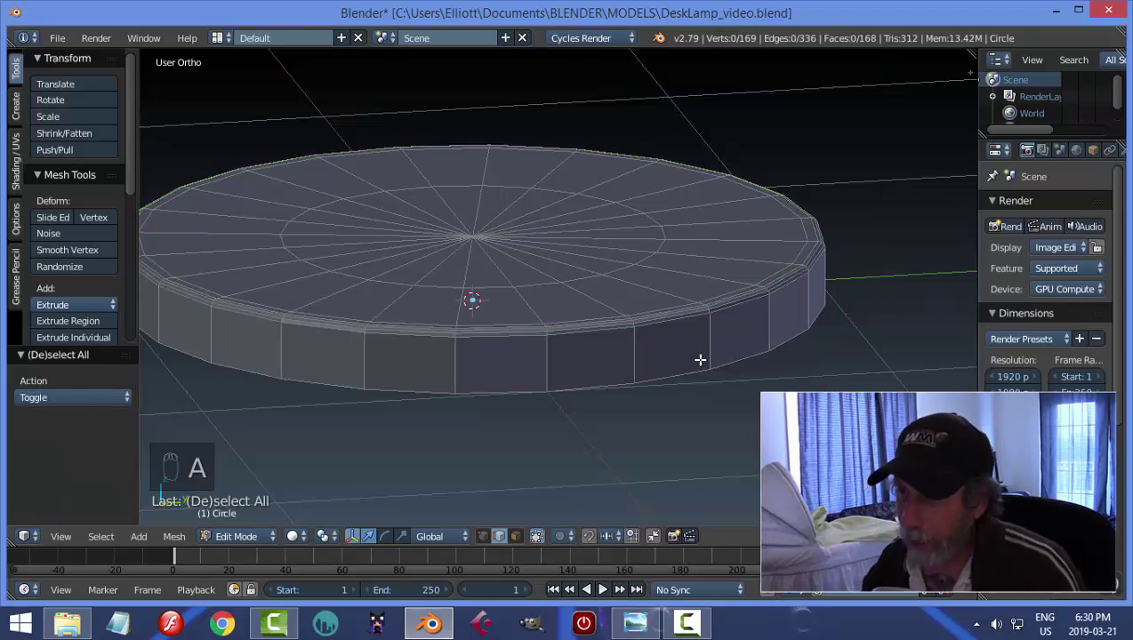
- Return to Object Mode, add a Subdivision Surface modifier with view level 2 to the base and shade it smooth
key("Tab")
middle_click_drag(665, 346, 698, 405)
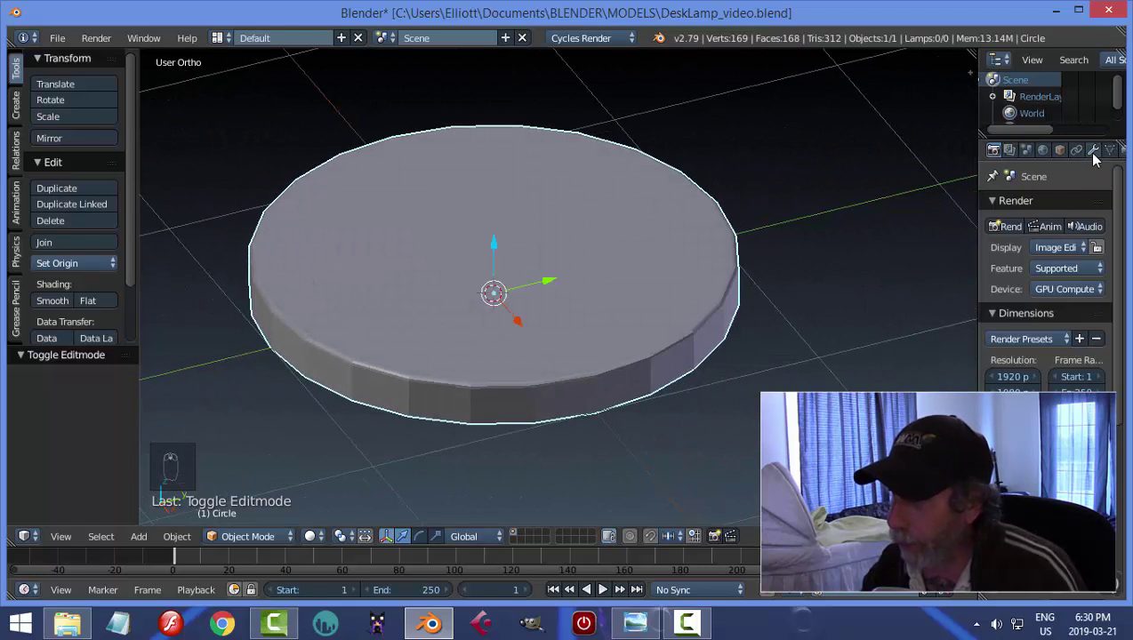
left_click(1093, 150)
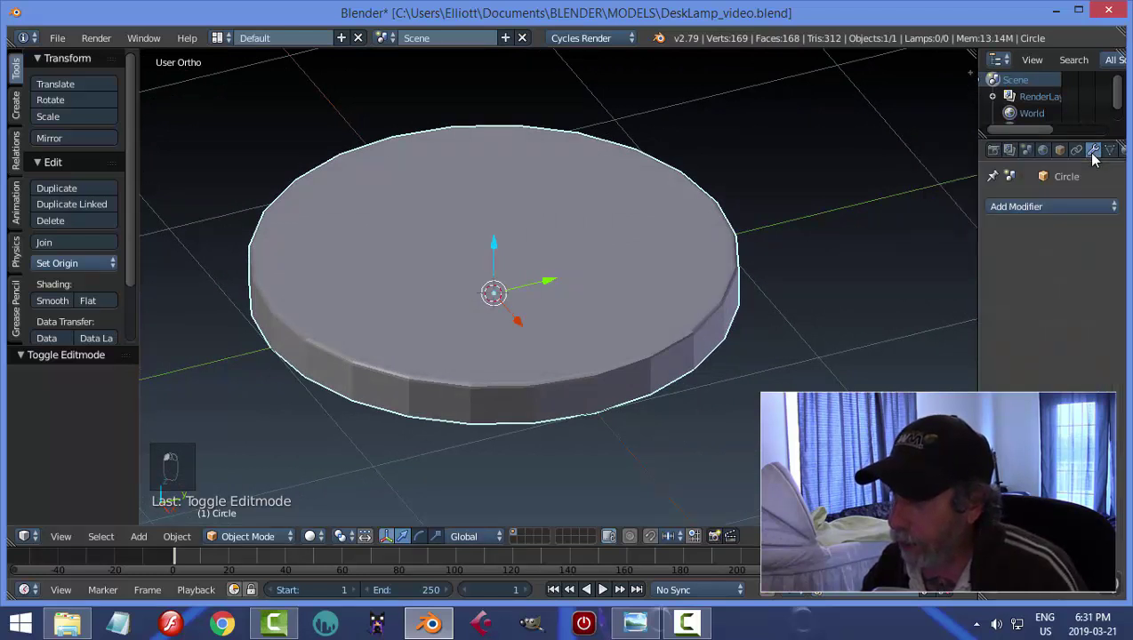
left_click(1019, 207)
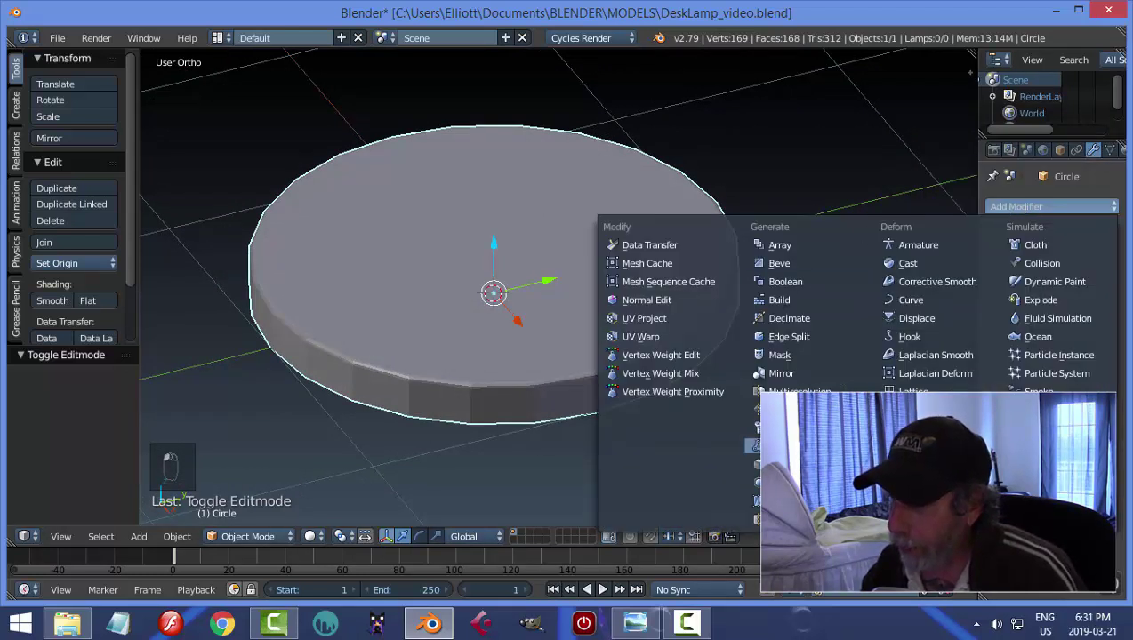
left_click(774, 482)
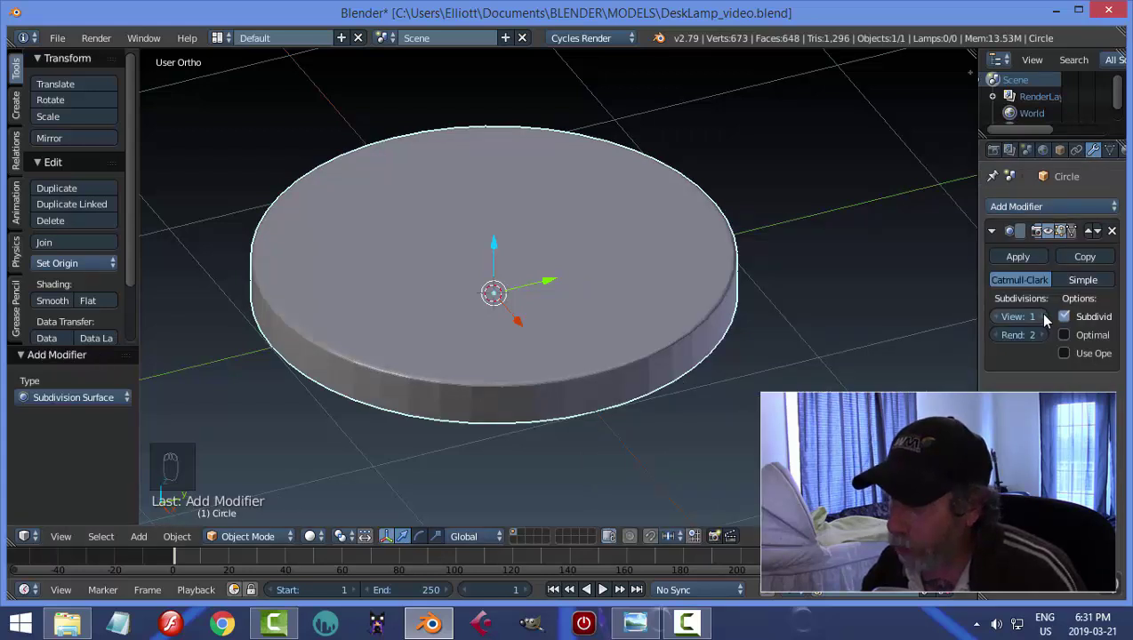
left_click(54, 300)
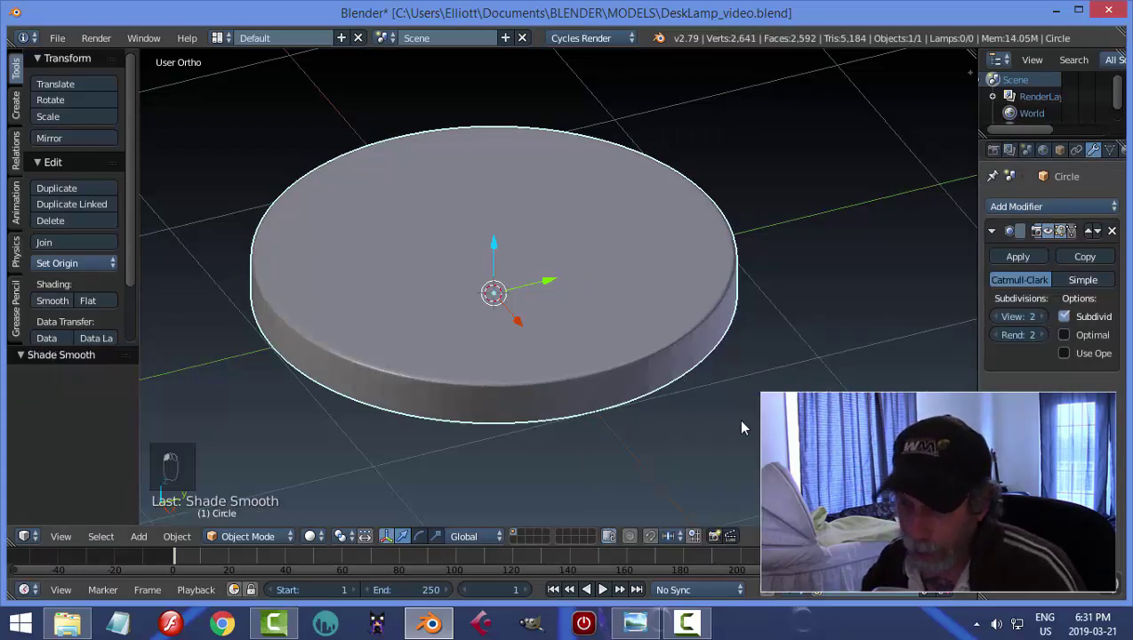
key("a")
middle_click_drag(747, 411, 698, 405)
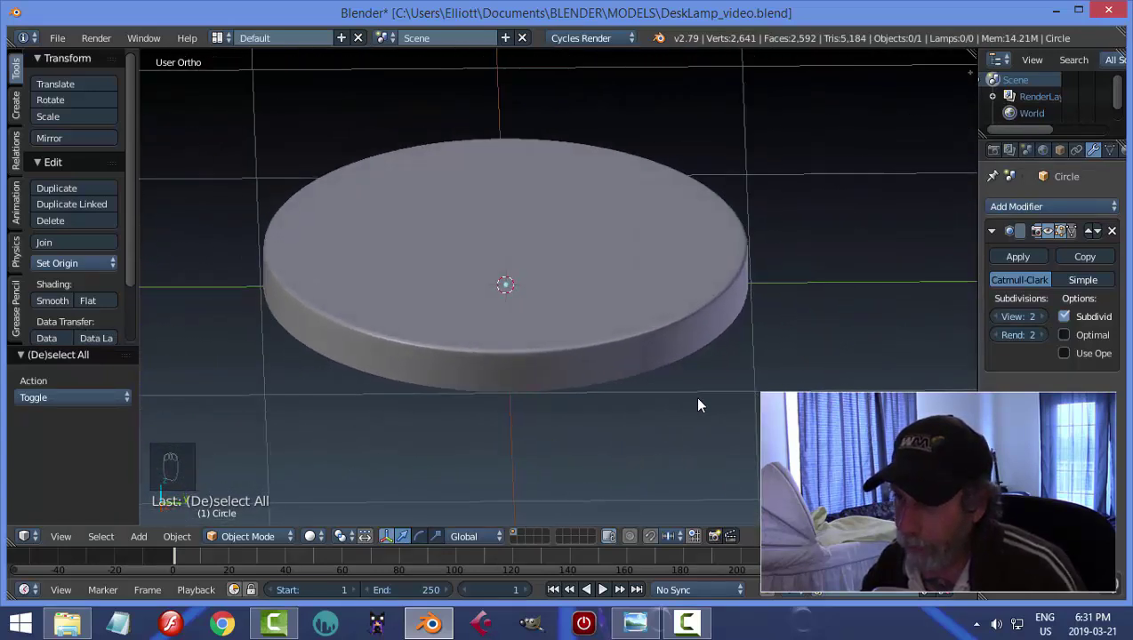
- Check the desklamp5.png reference, and duplicate the base disc with the copy raised about 0.213 along Z
left_click(634, 622)
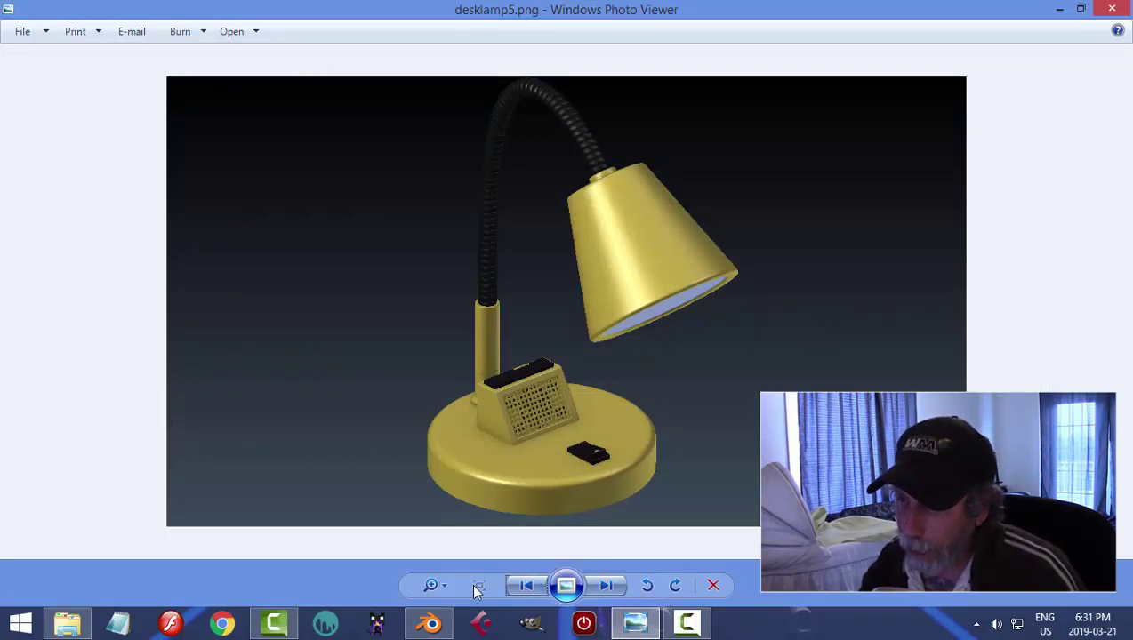
left_click(431, 622)
right_click(567, 348)
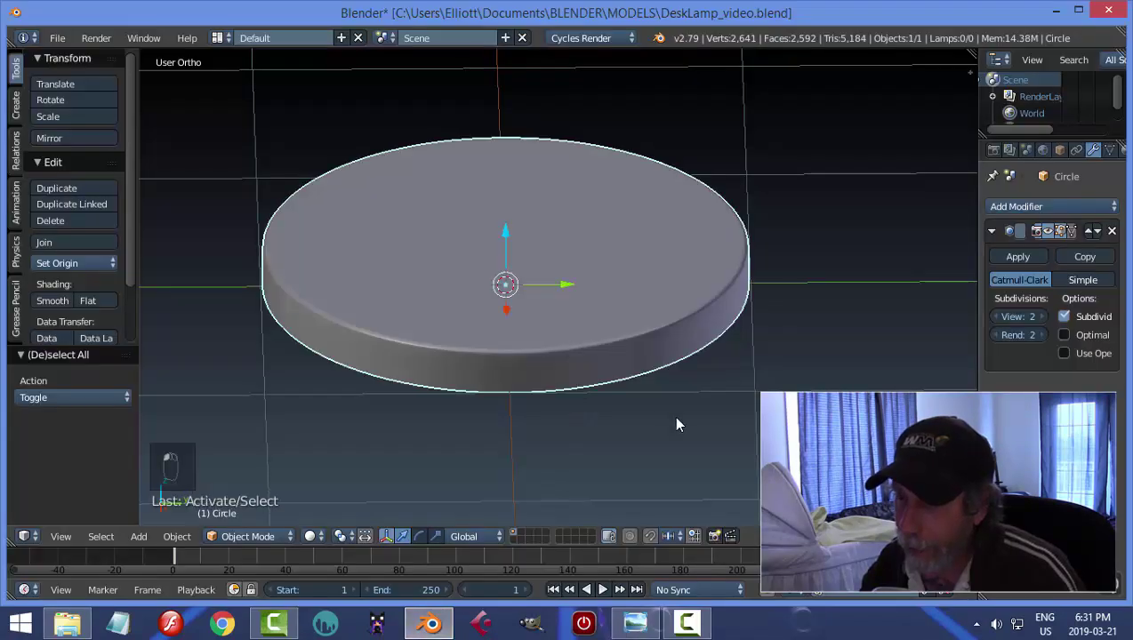
middle_click_drag(678, 425, 648, 414)
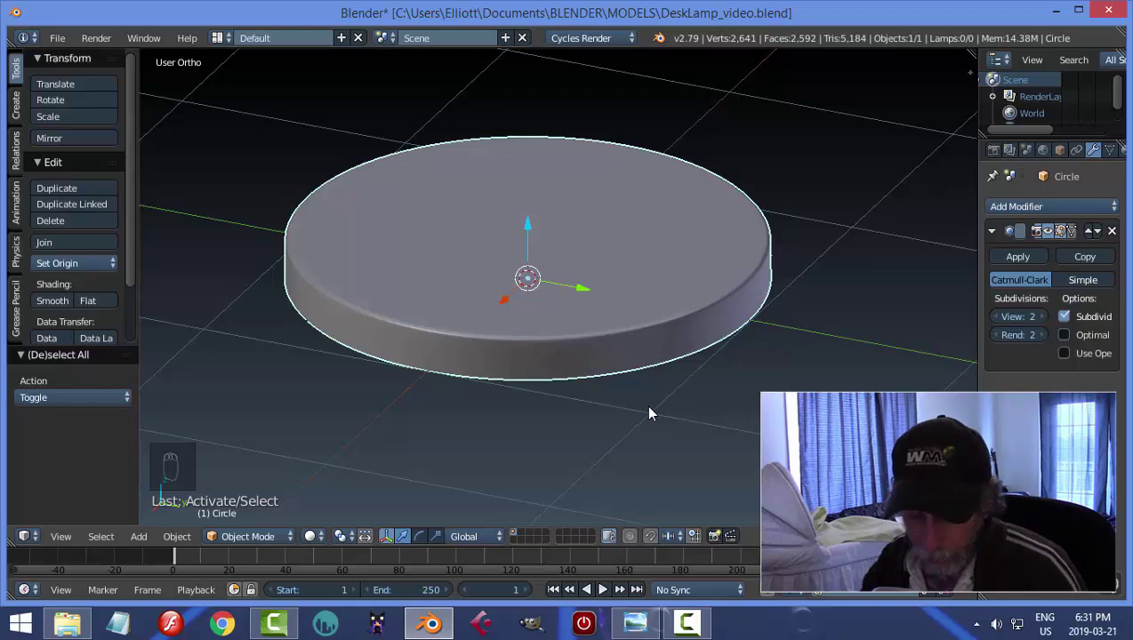
key("shift+d")
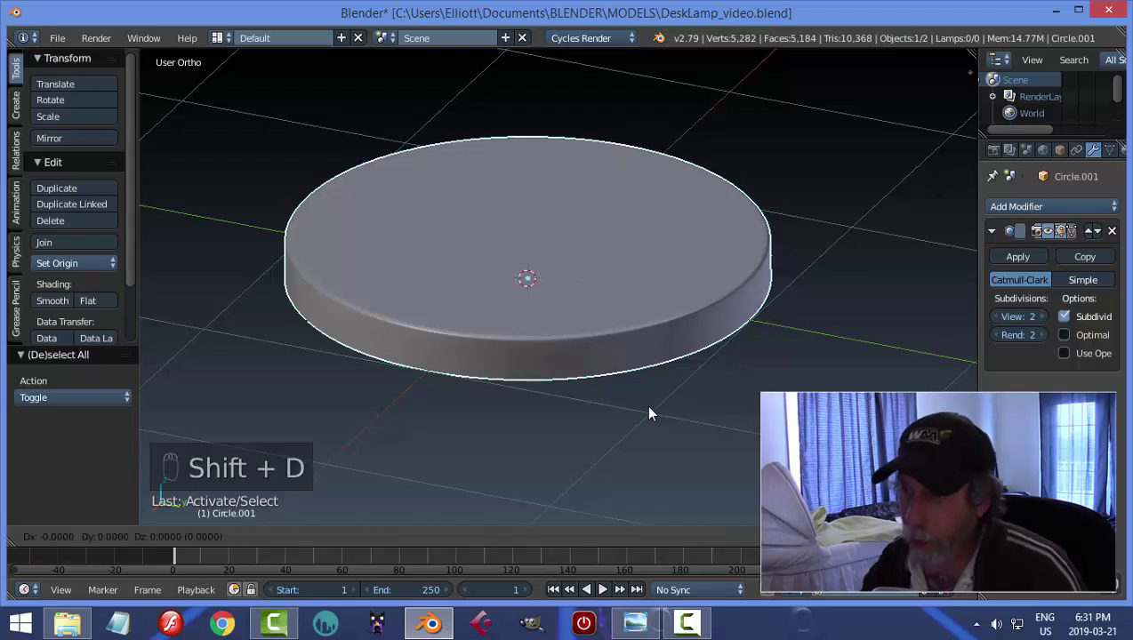
right_click(649, 413)
key("g")
key("z")
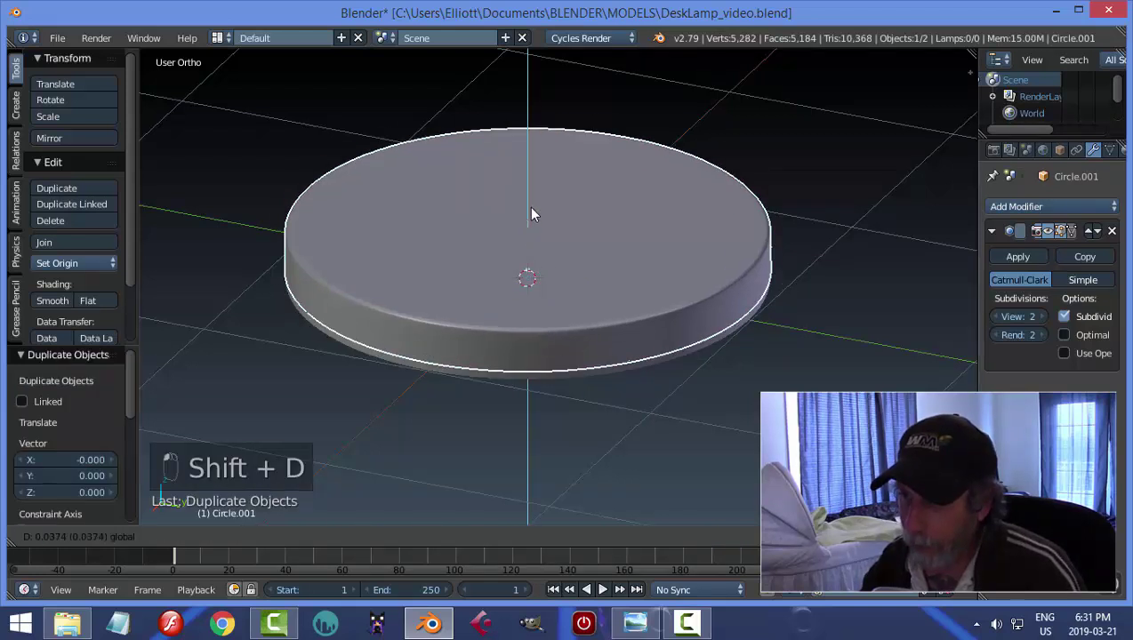
left_click(536, 188)
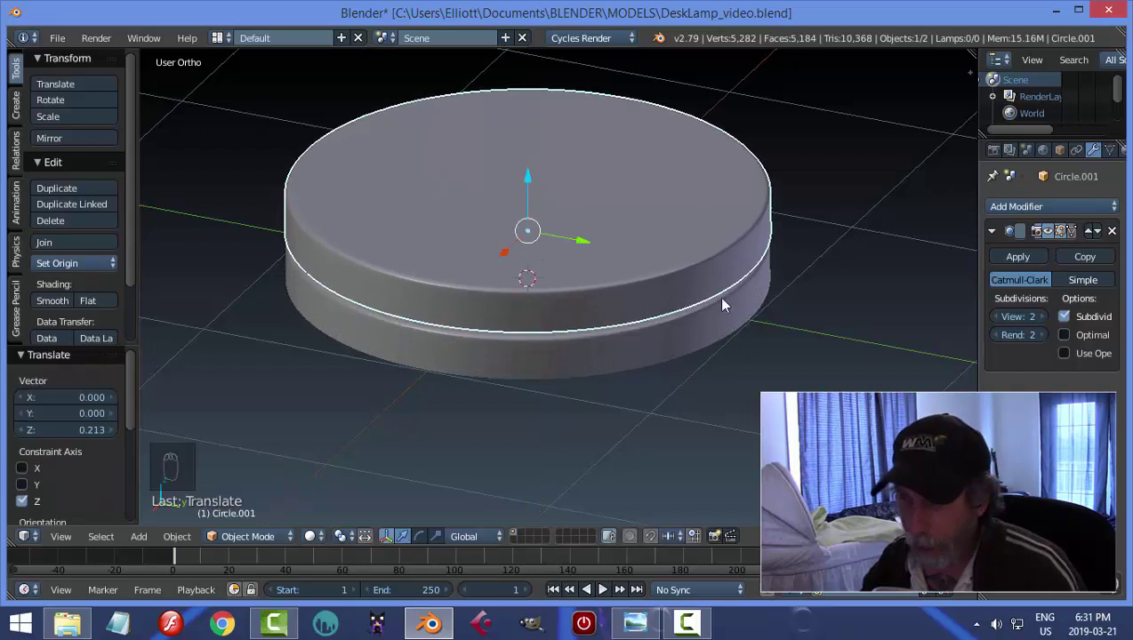
- In Edit Mode, select the duplicate's entire mesh and scale it down to about 0.137
key("Tab")
key("a")
key("a")
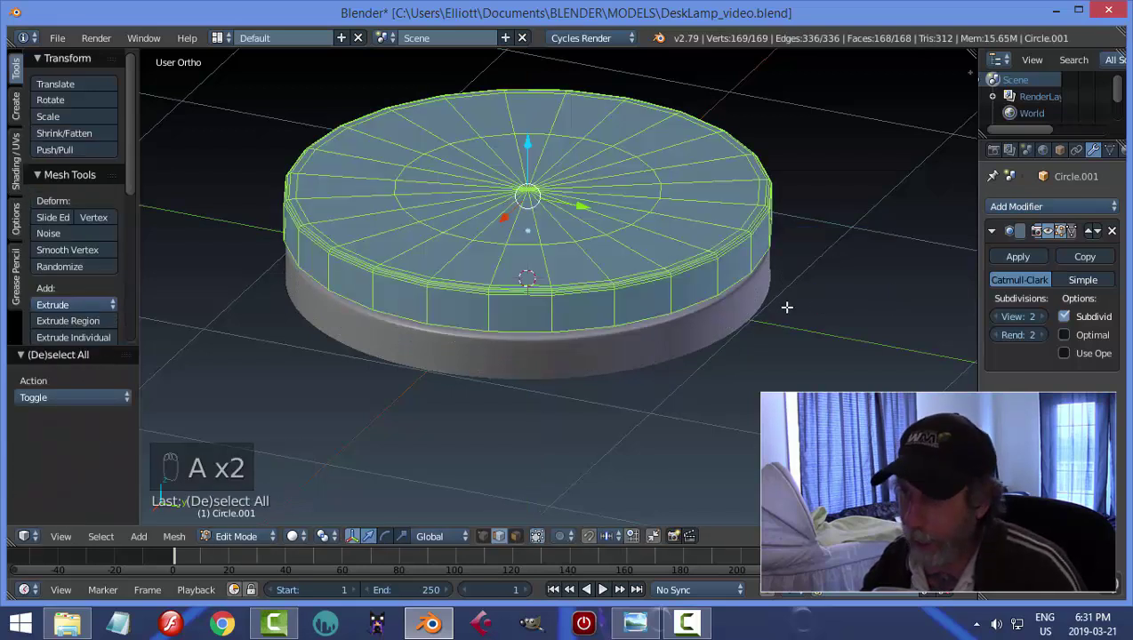
key("s")
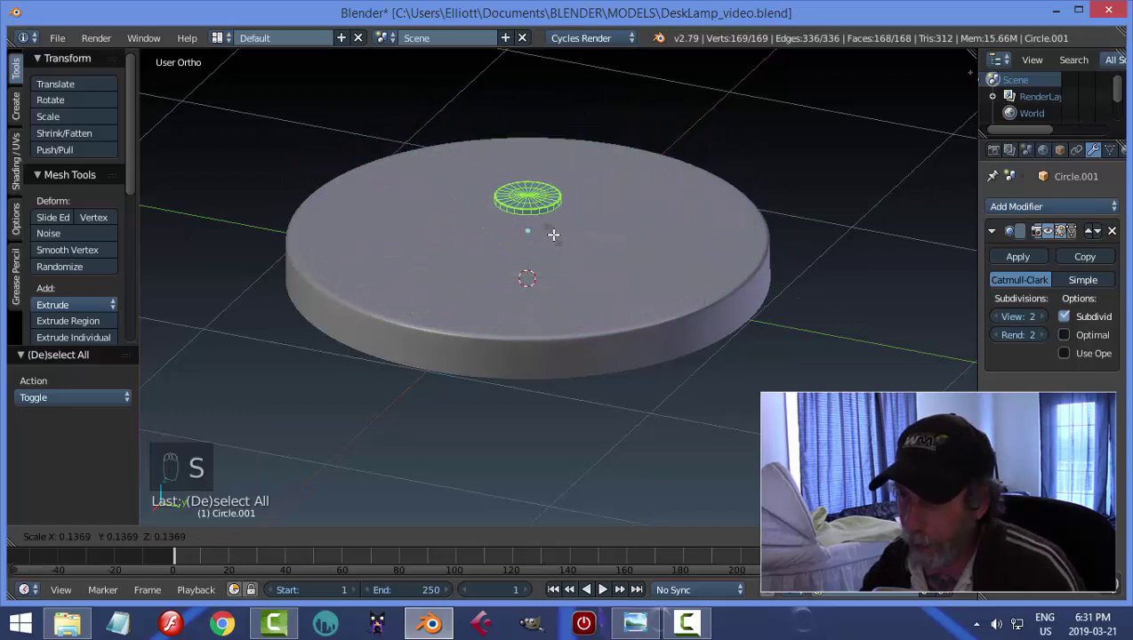
left_click(551, 237)
middle_click_drag(545, 263, 660, 263)
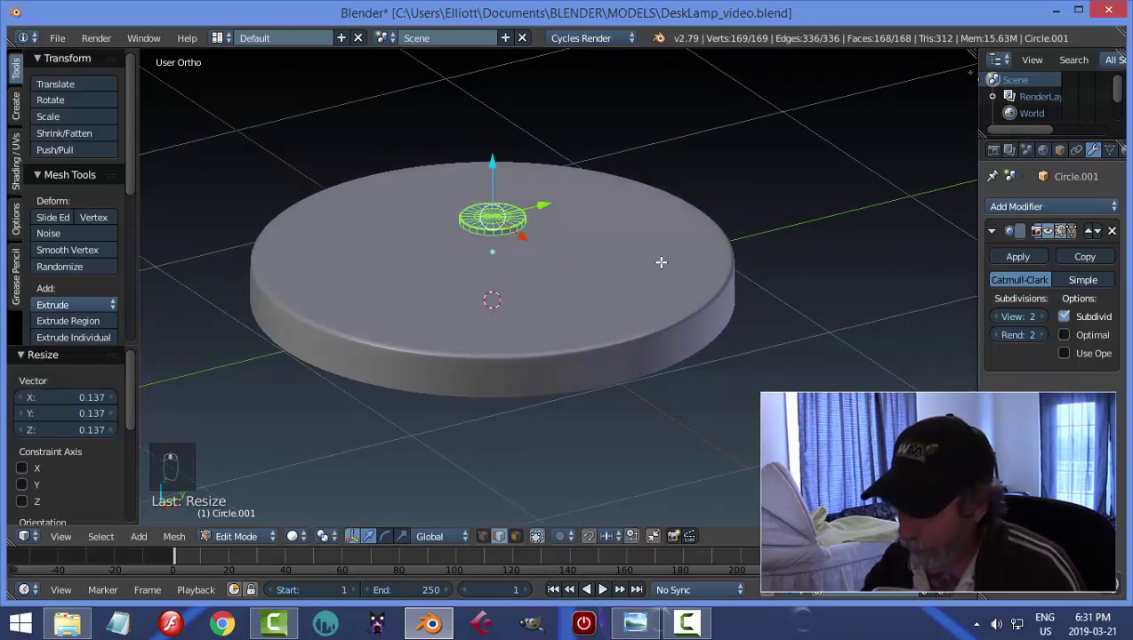
- In the top view, move the small disc about 0.751 along Y toward the base's rear edge
key("KP_7")
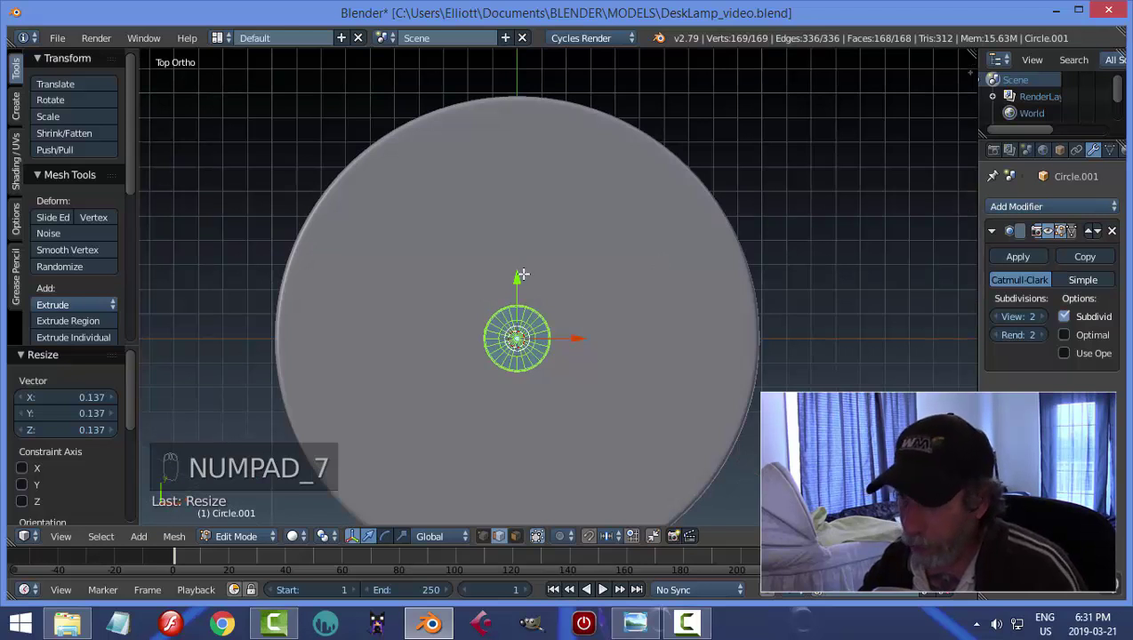
left_click_drag(515, 278, 551, 93)
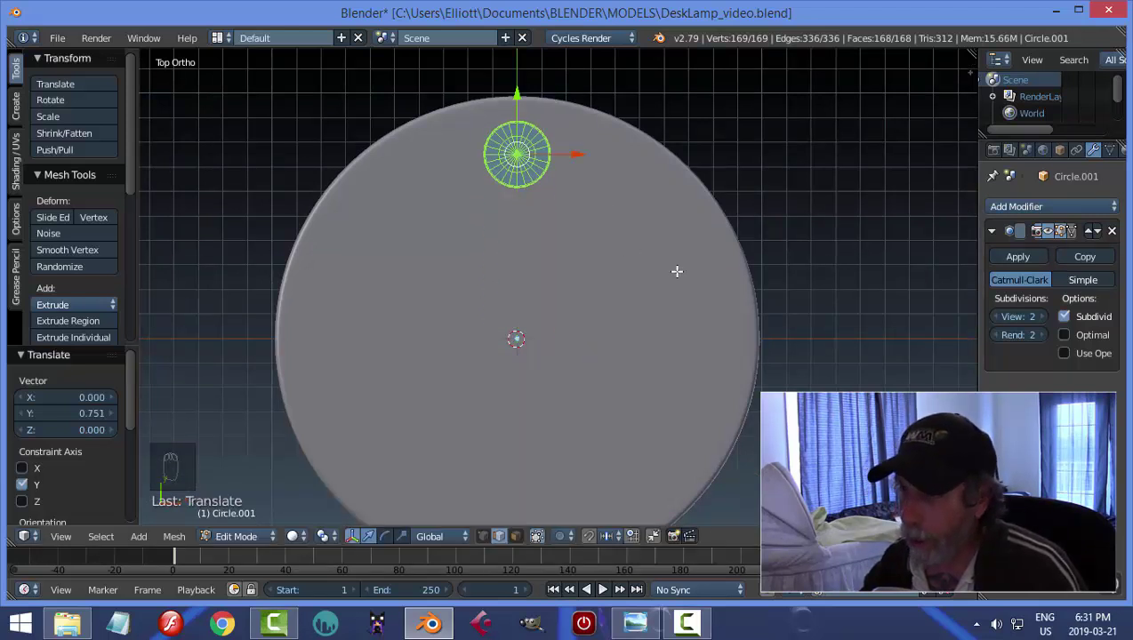
middle_click_drag(677, 272, 723, 245)
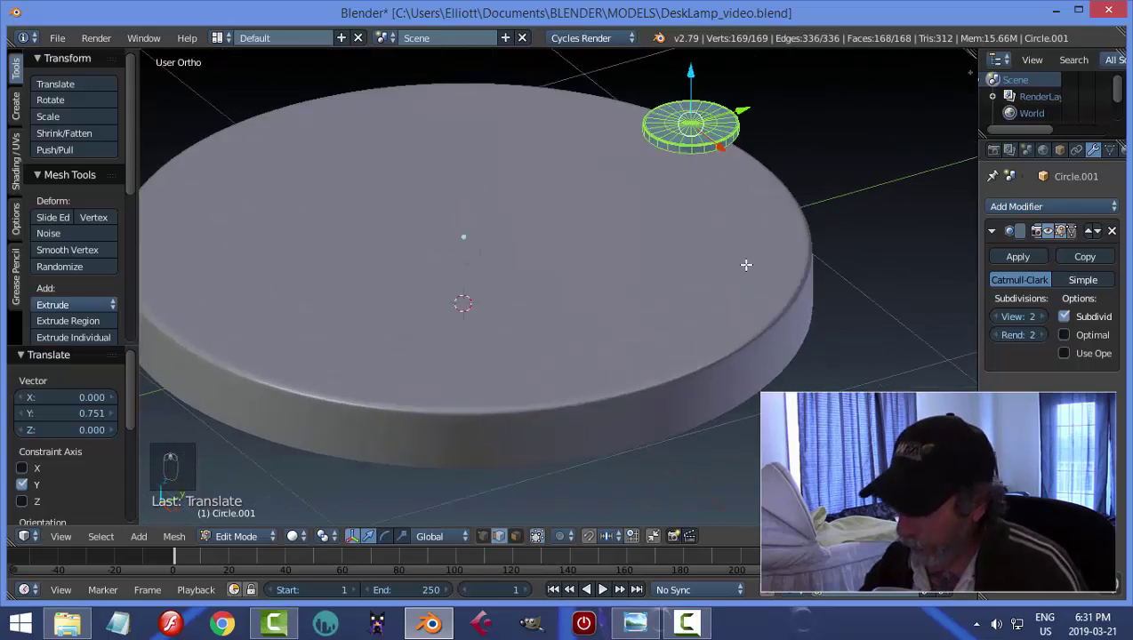
key("KP_3")
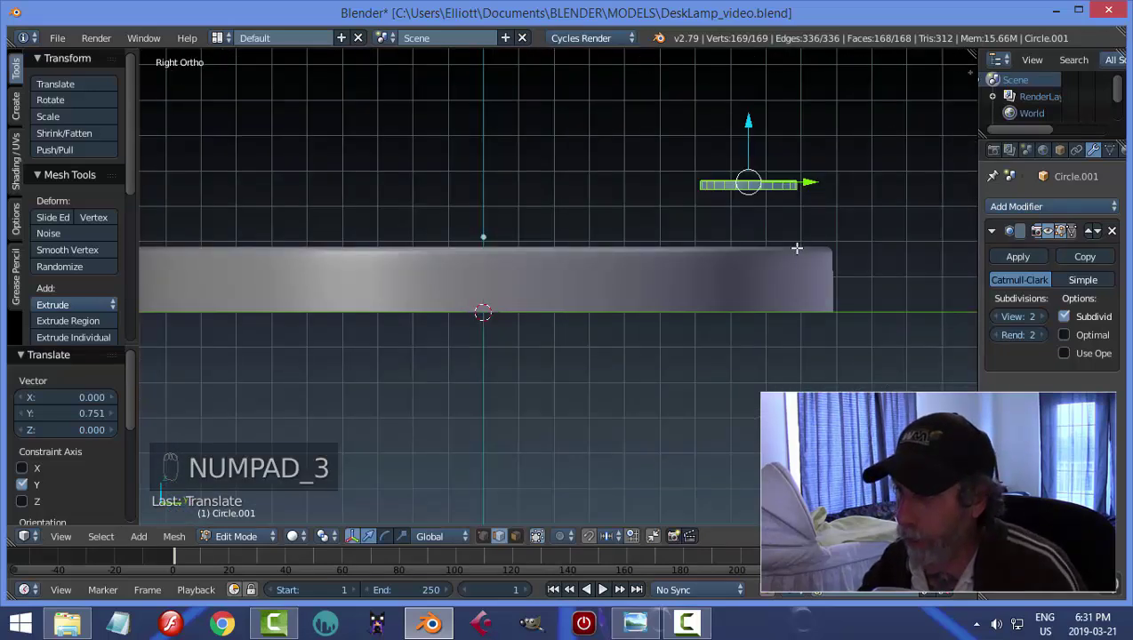
- In the right view, move the small disc 0.146 down along Z, close above the base's upper surface
middle_click_drag(796, 249, 705, 244, "shift")
left_click_drag(658, 121, 663, 171)
scroll(695, 253, "up", 3)
middle_click_drag(771, 230, 657, 264, "shift")
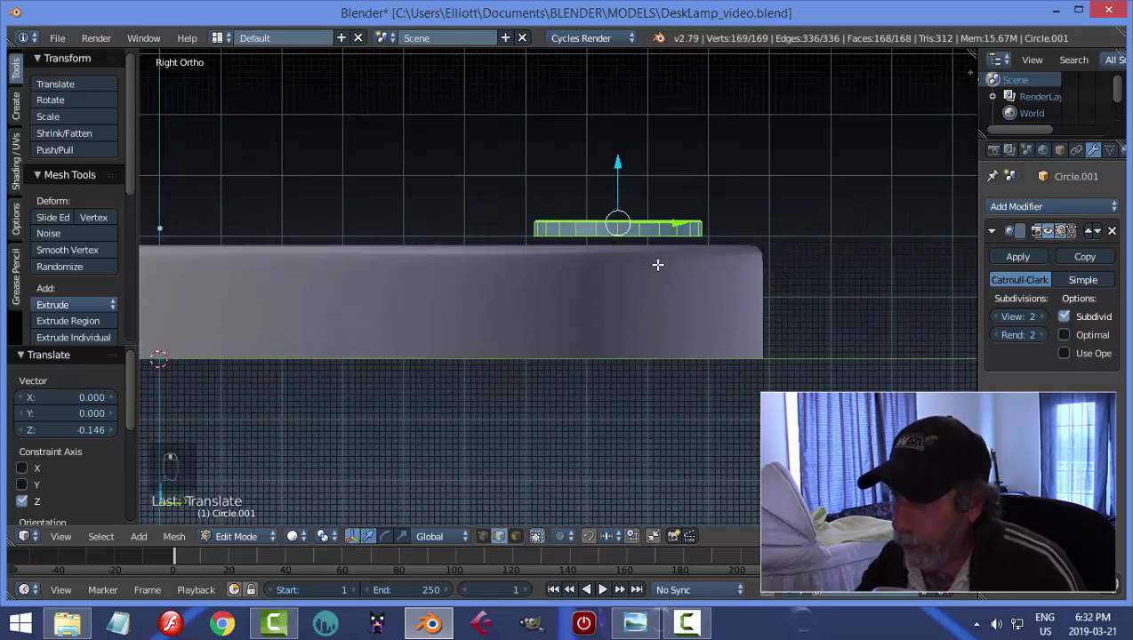
scroll(657, 264, "up", 3)
- Select the small disc's bottom edge loop and lower it along Z to meet the base, with nothing left selected
key("a")
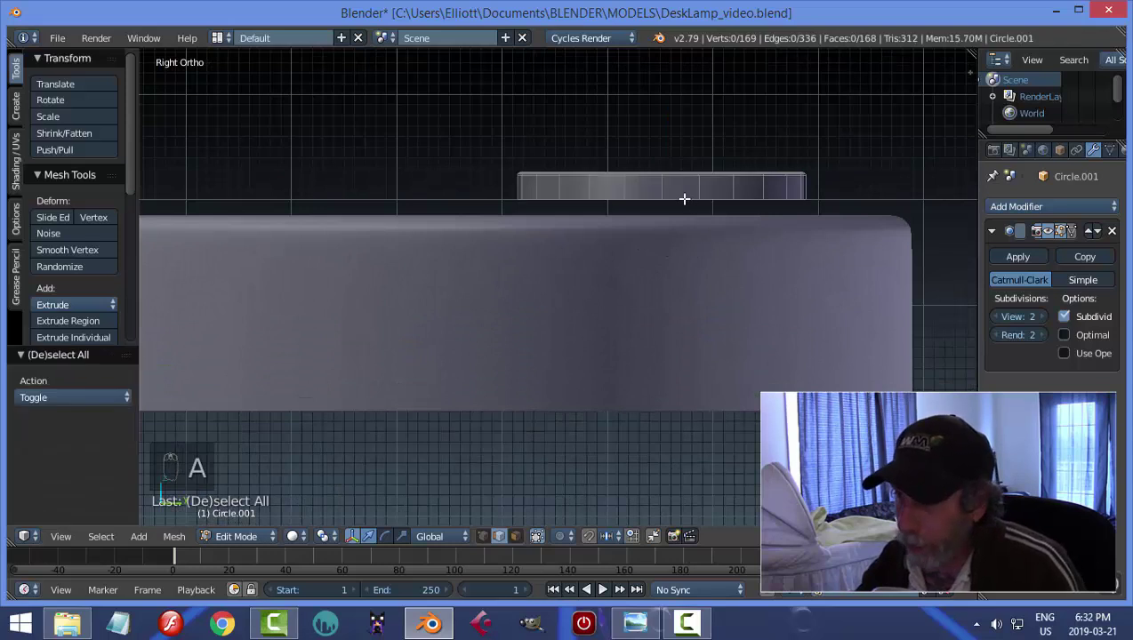
right_click(684, 199, "alt")
middle_click_drag(701, 258, 726, 255)
left_click_drag(525, 109, 530, 135)
key("a")
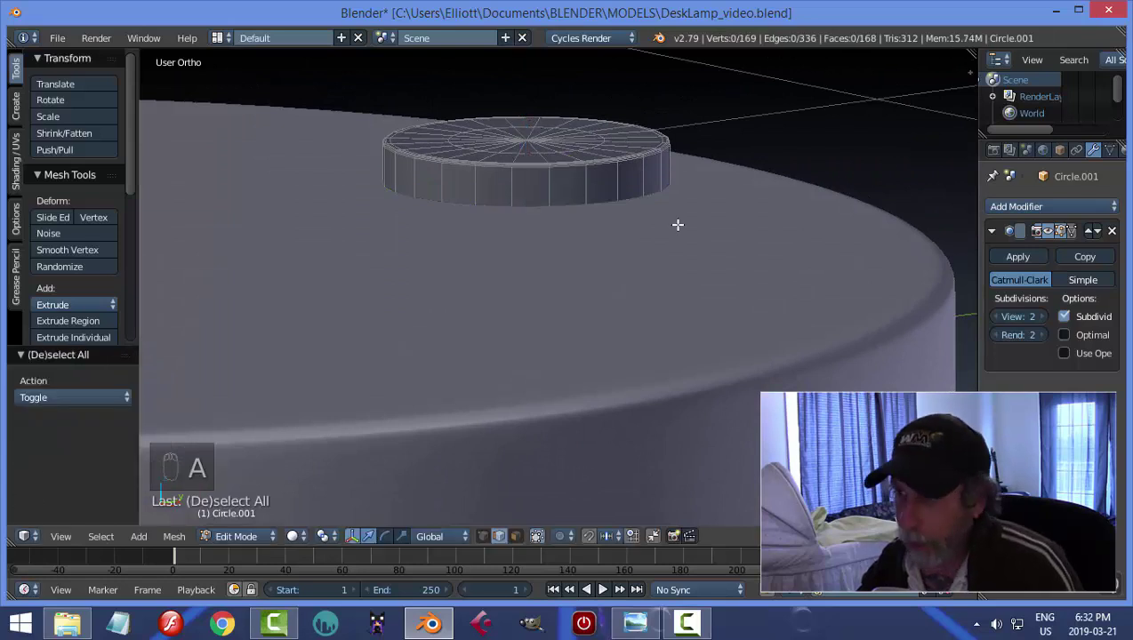
- Return to Object Mode, select only the small disc and set its origin to its geometry
key("Tab")
scroll(675, 218, "down", 2)
key("a")
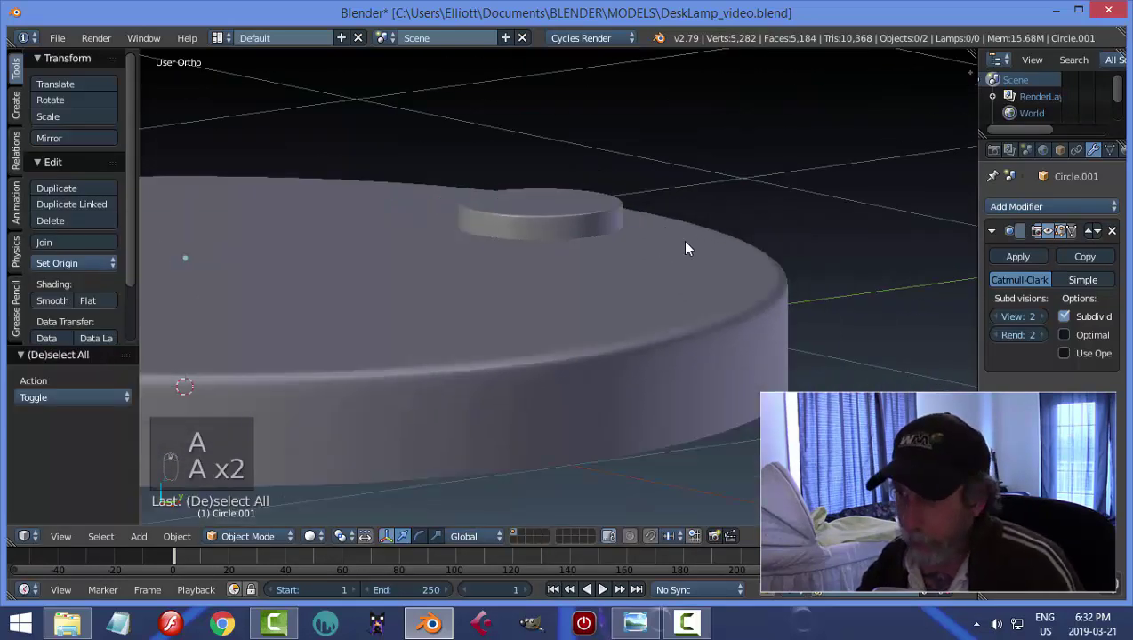
middle_click_drag(687, 245, 628, 234)
right_click(629, 234)
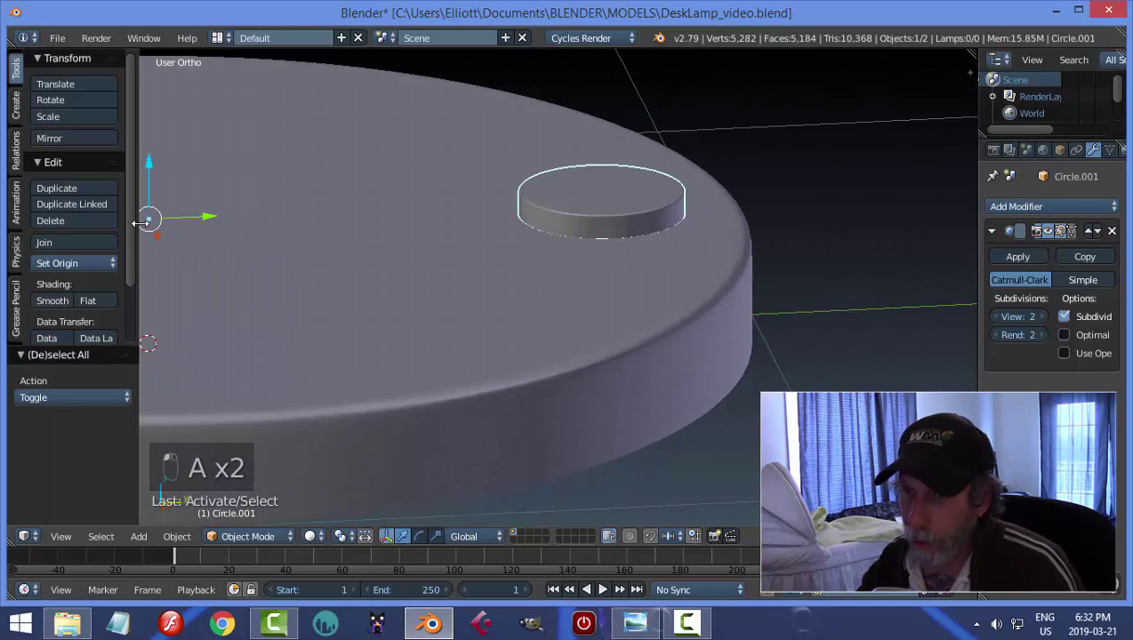
middle_click_drag(339, 278, 454, 274, "shift")
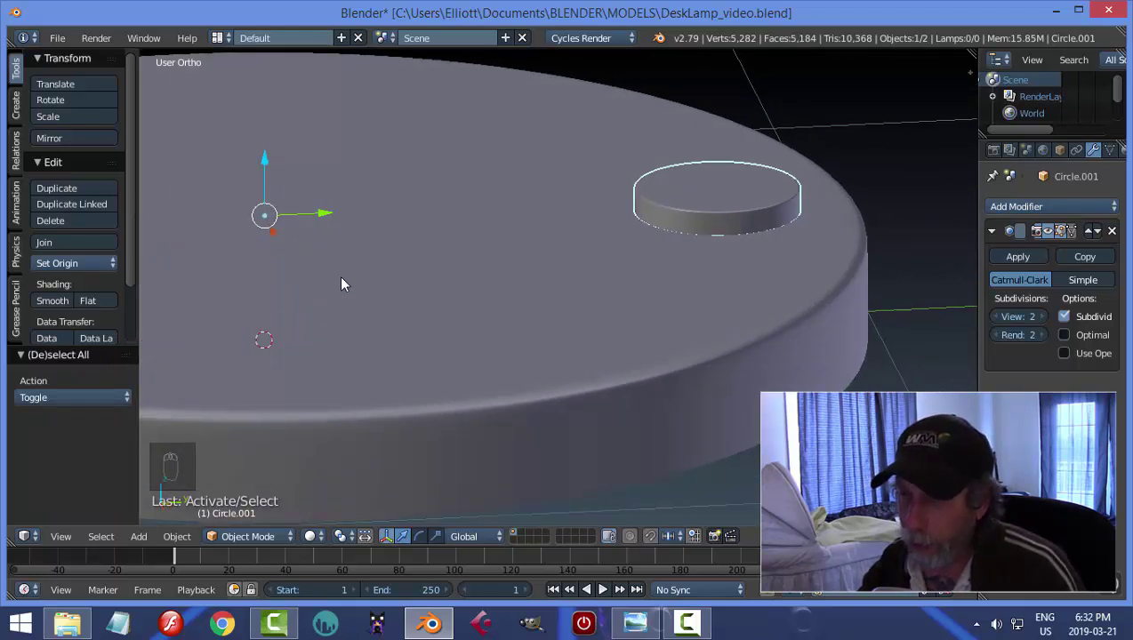
scroll(356, 279, "down", 4)
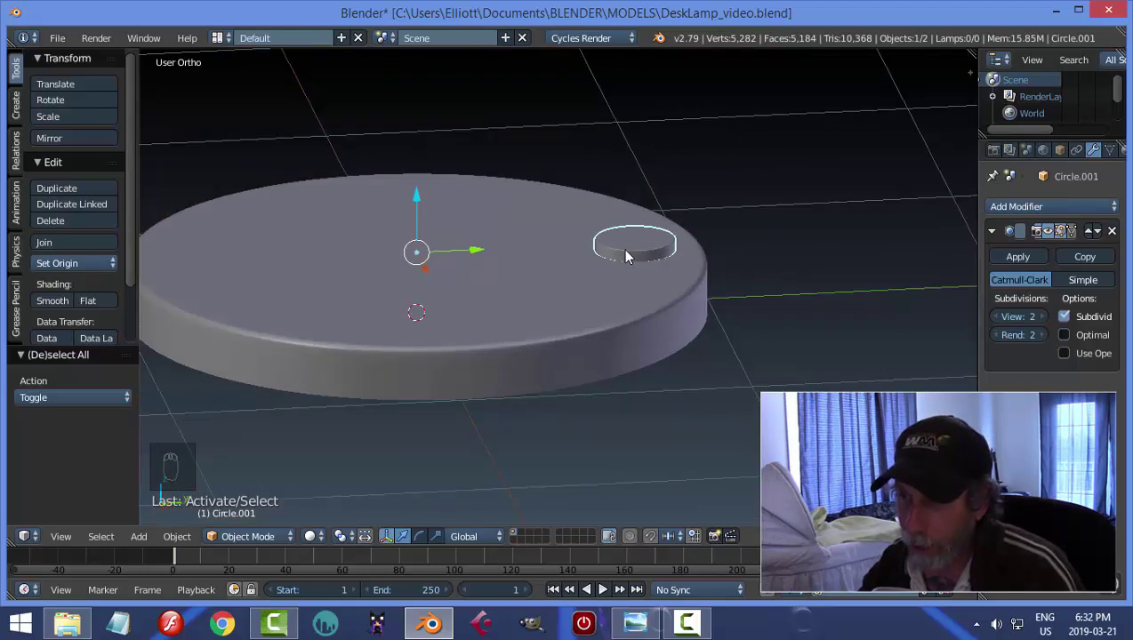
left_click(81, 262)
left_click(81, 302)
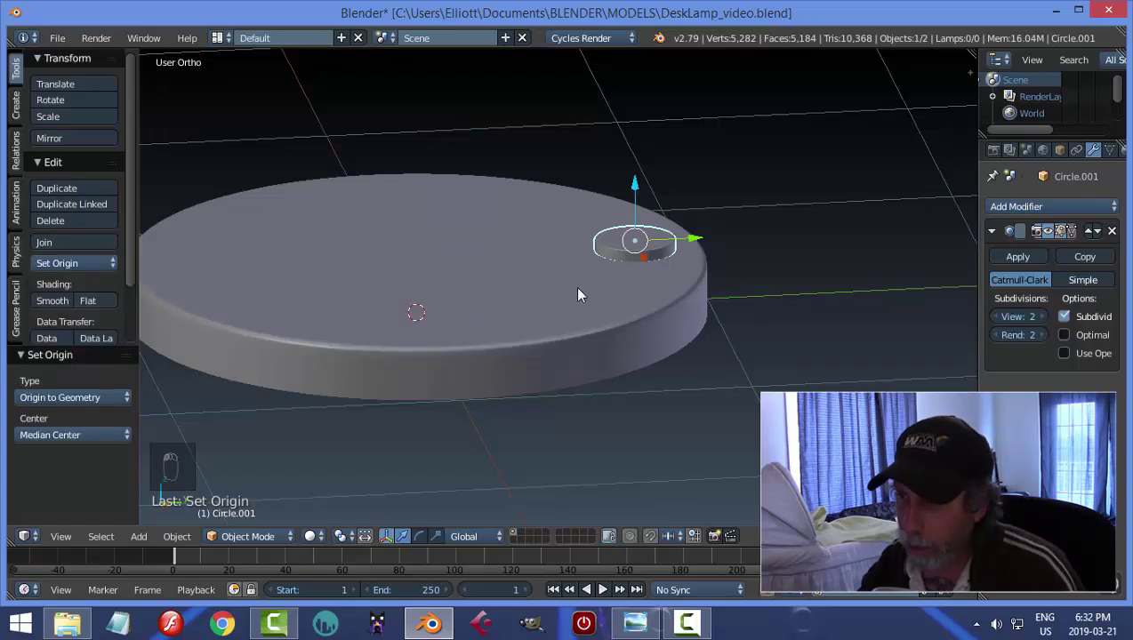
- Check the desklamp5.png reference, and put the small disc in Edit Mode with face selection
key("KP_Decimal")
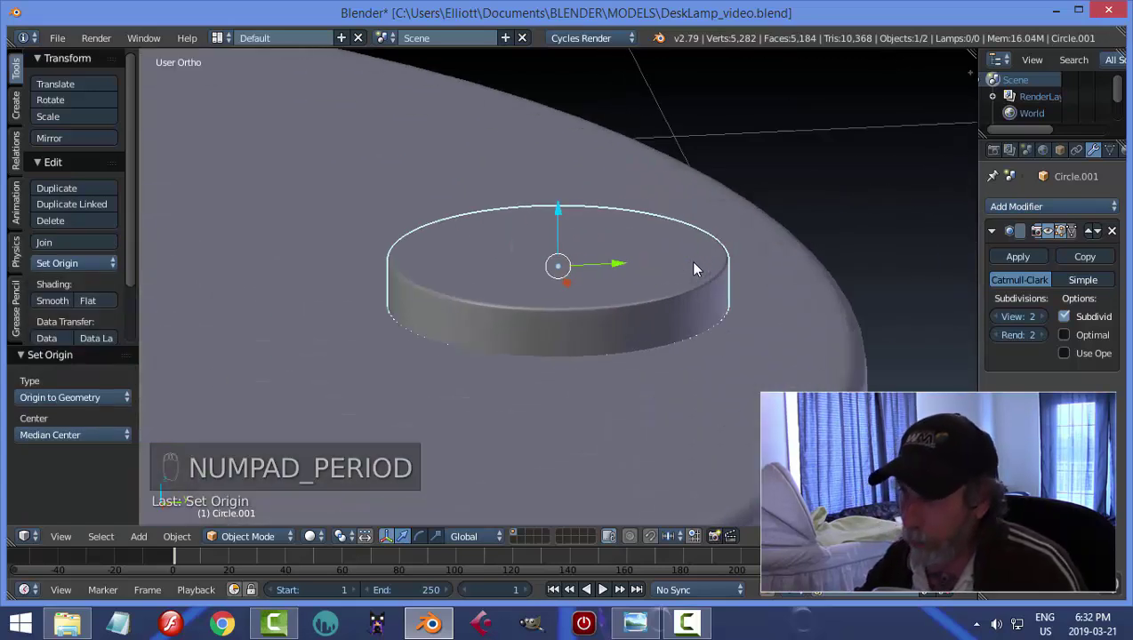
scroll(675, 304, "down", 2)
middle_click_drag(675, 304, 651, 319)
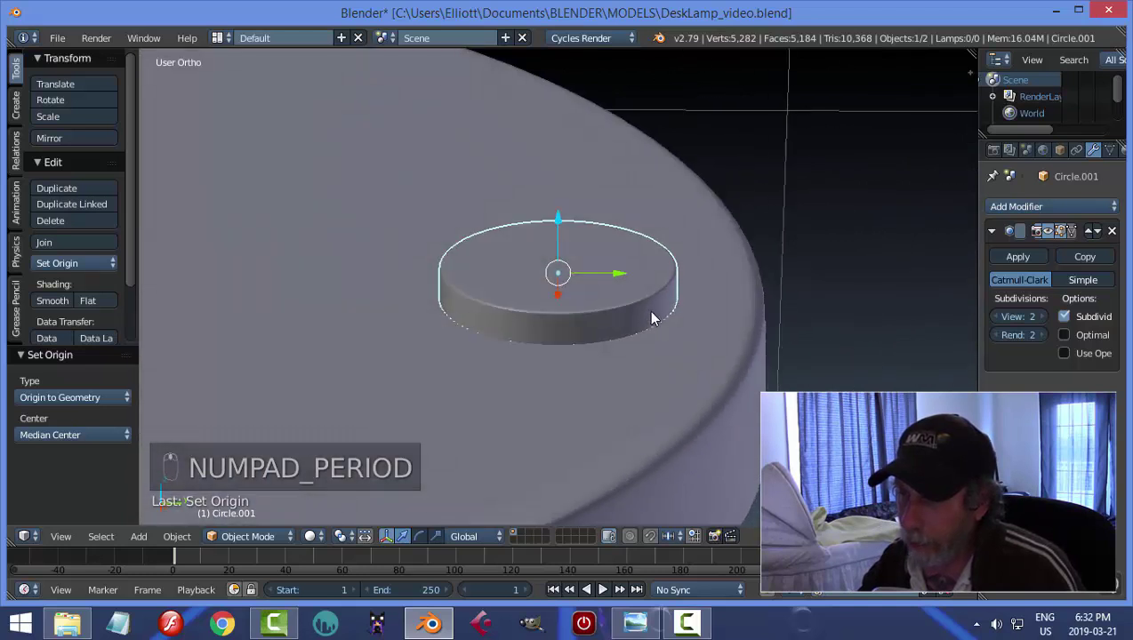
left_click(634, 623)
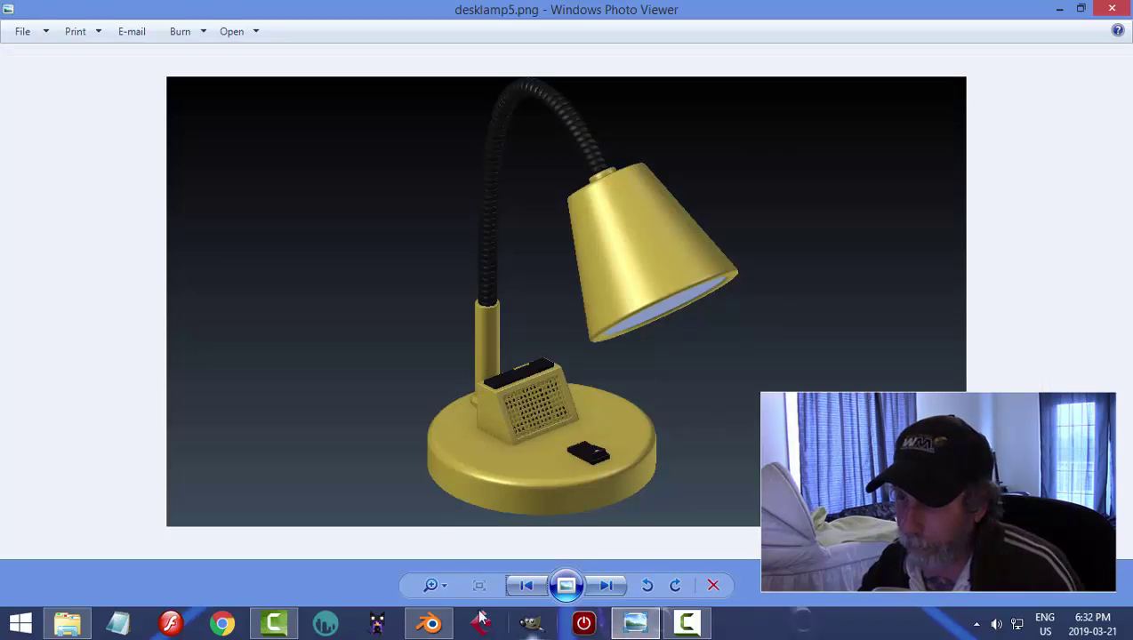
left_click(430, 623)
key("Tab")
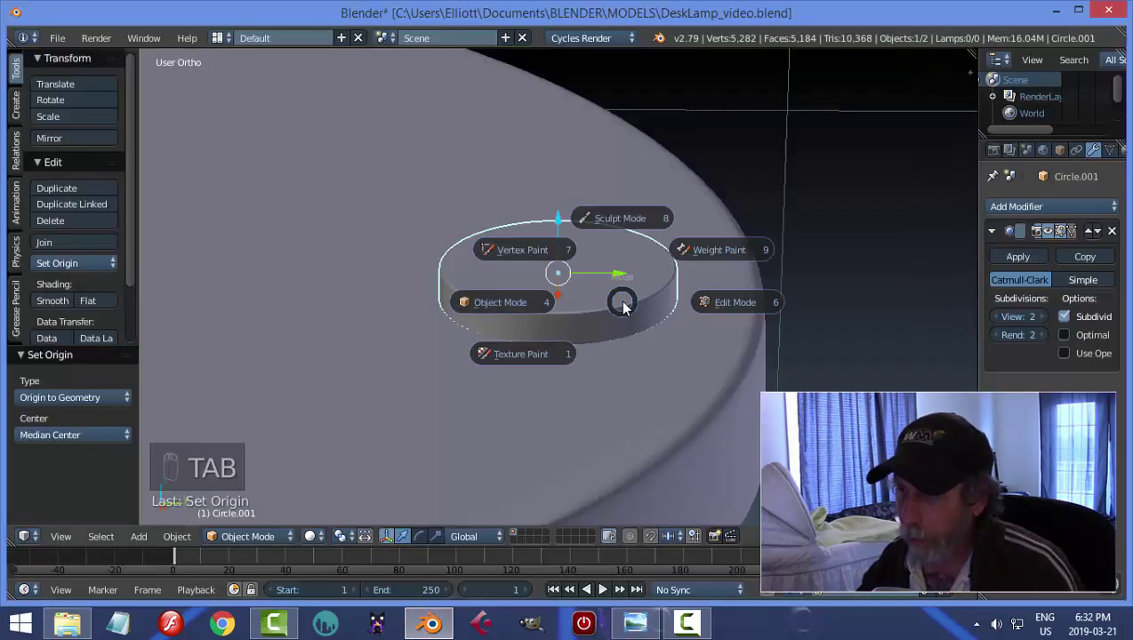
left_click(736, 302)
scroll(618, 302, "up", 2)
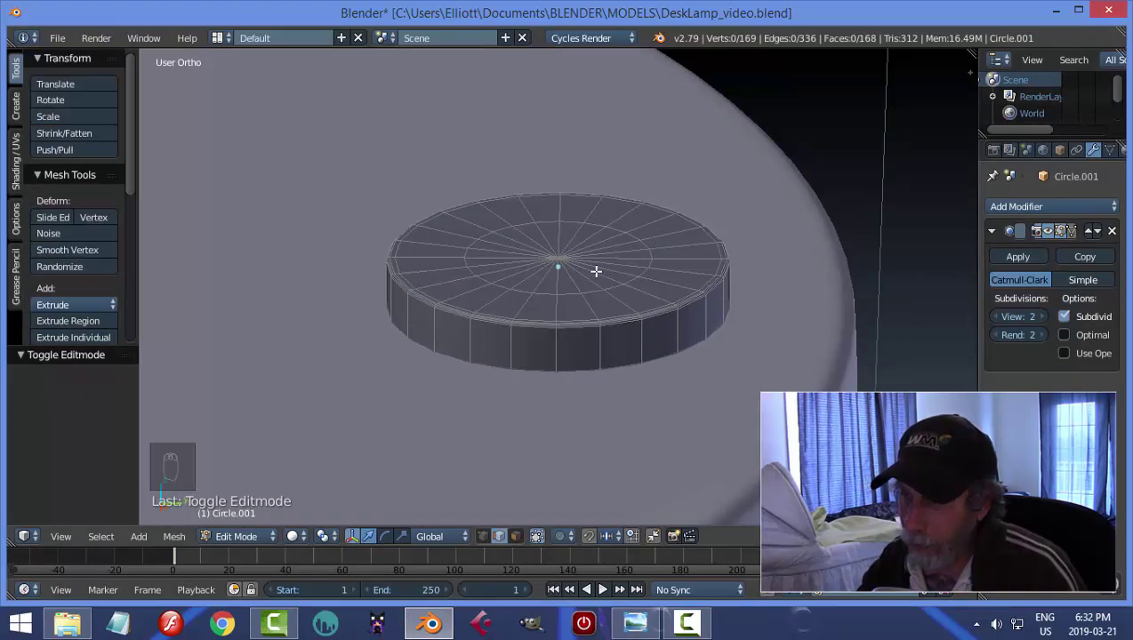
key("ctrl+Tab")
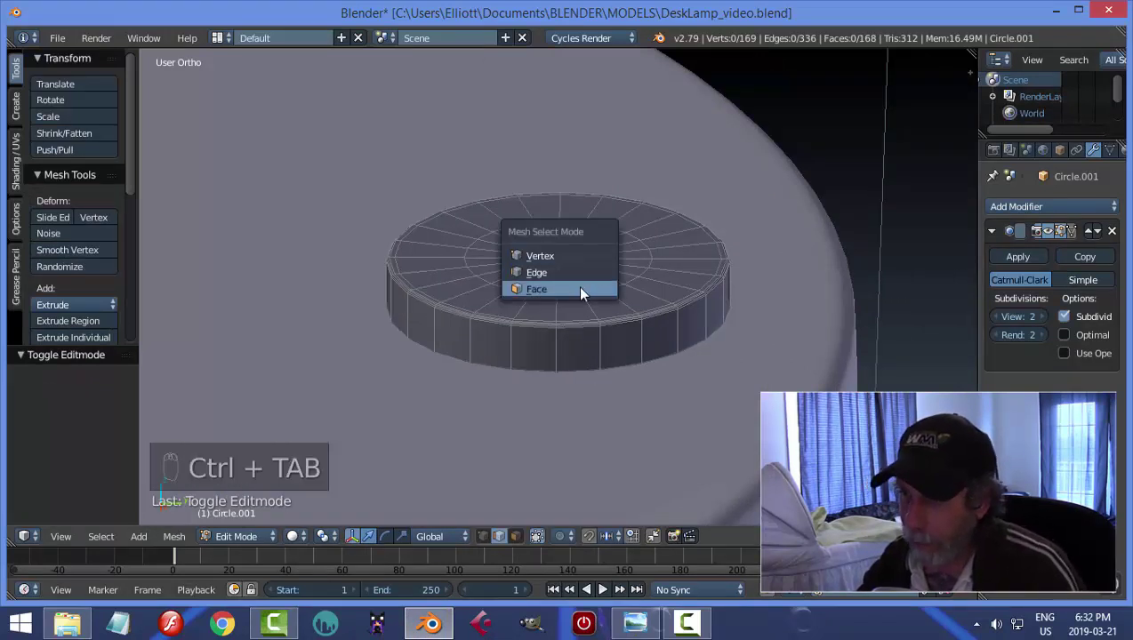
key("Escape")
key("ctrl+Tab")
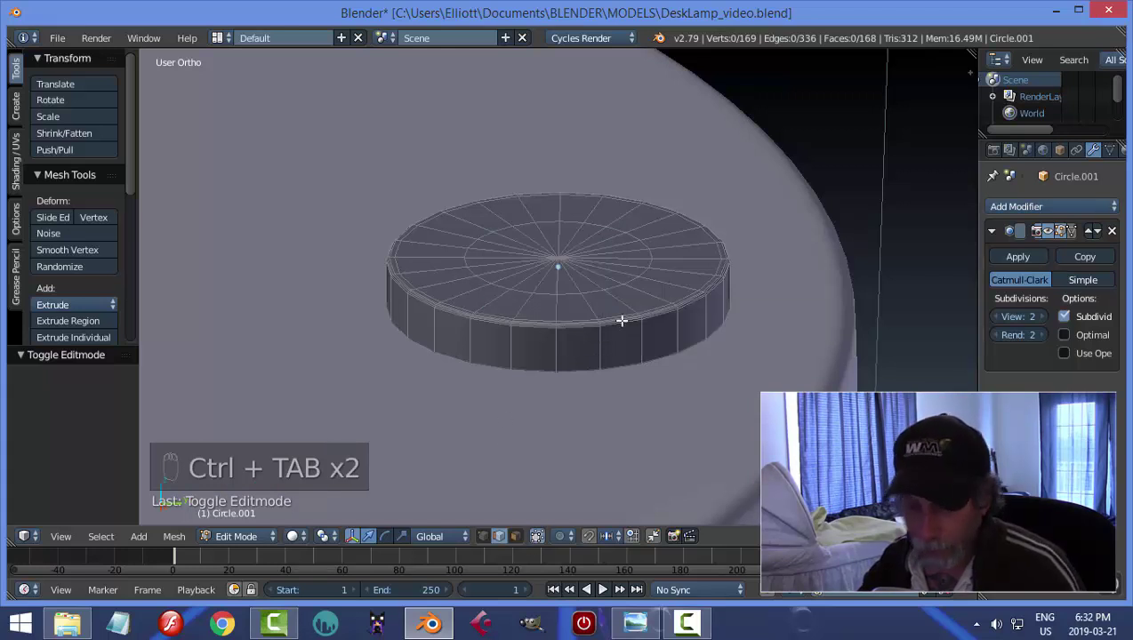
key("ctrl+Tab")
left_click(580, 340)
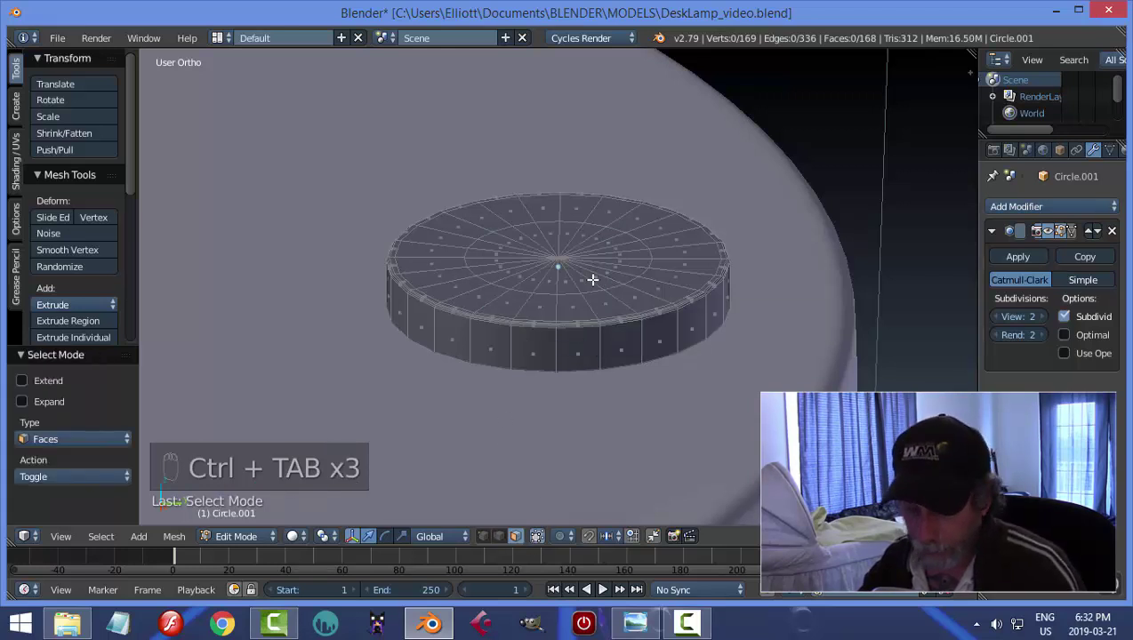
- Circle-select the disc's central top faces, grow the selection across the top and bevelled rim to the side wall, and delete those faces
scroll(594, 280, "up", 2)
key("c")
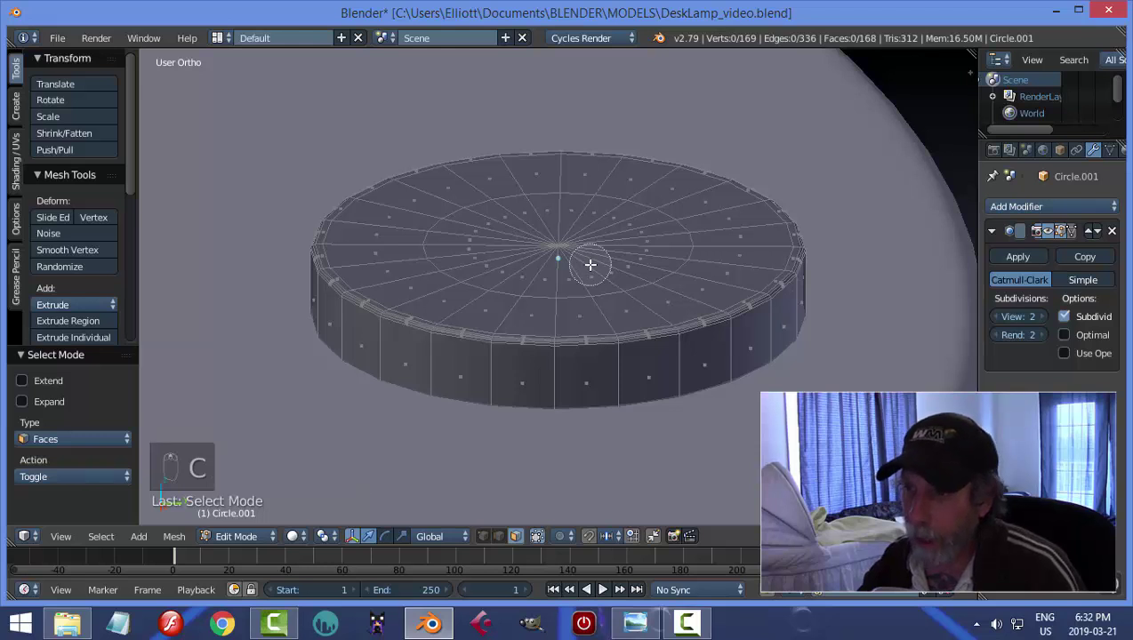
left_click(548, 237)
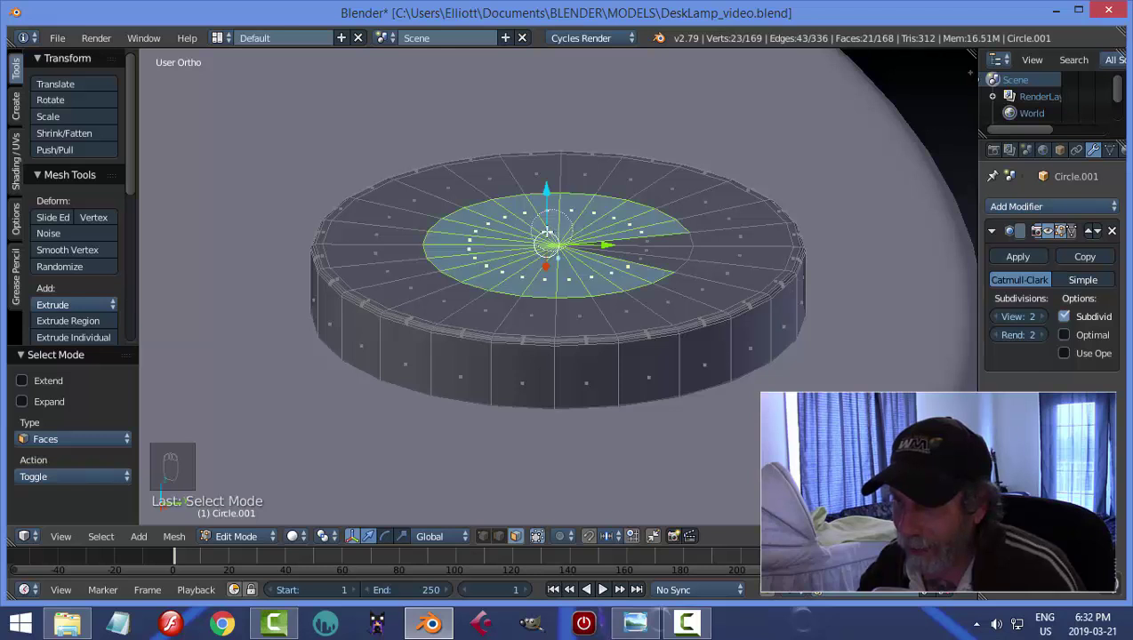
right_click(646, 240)
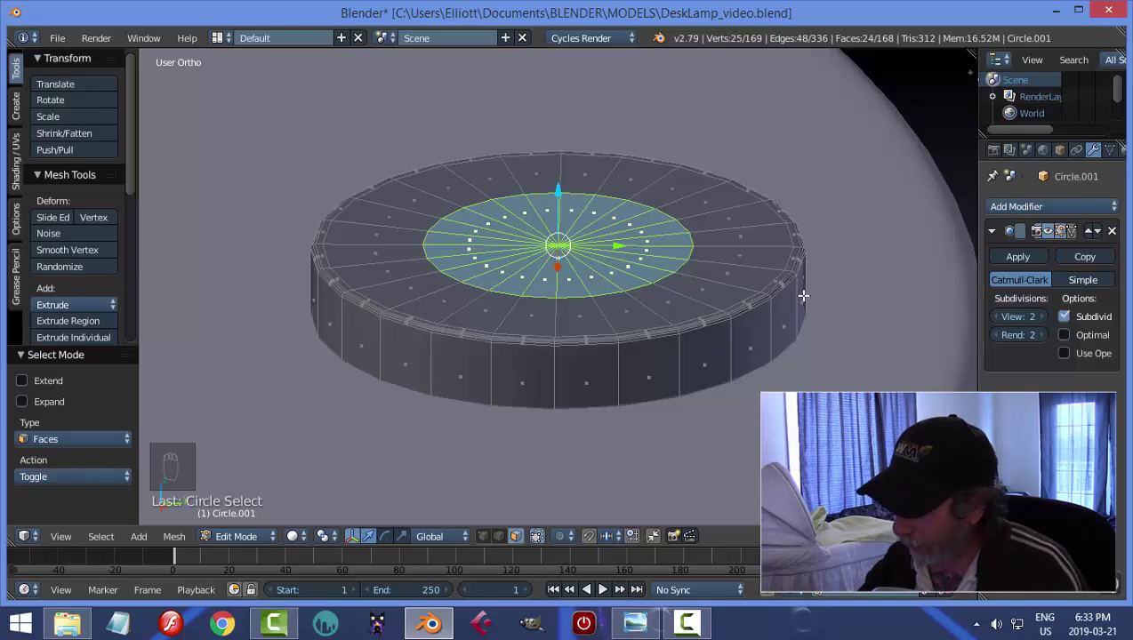
key("ctrl+KP_Add")
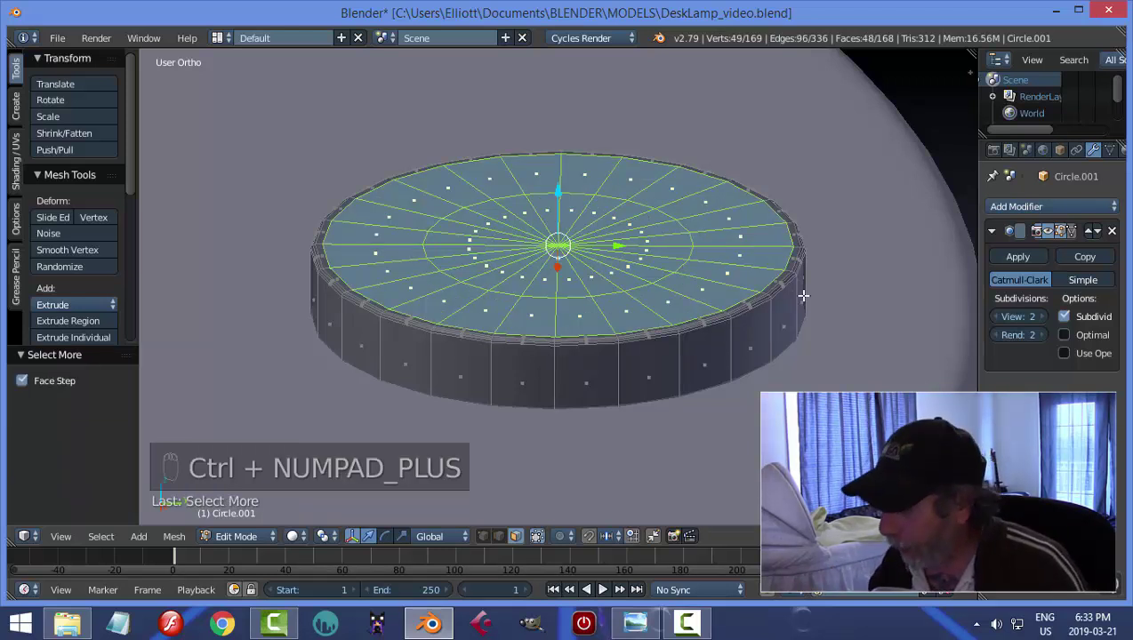
key("ctrl+KP_Add")
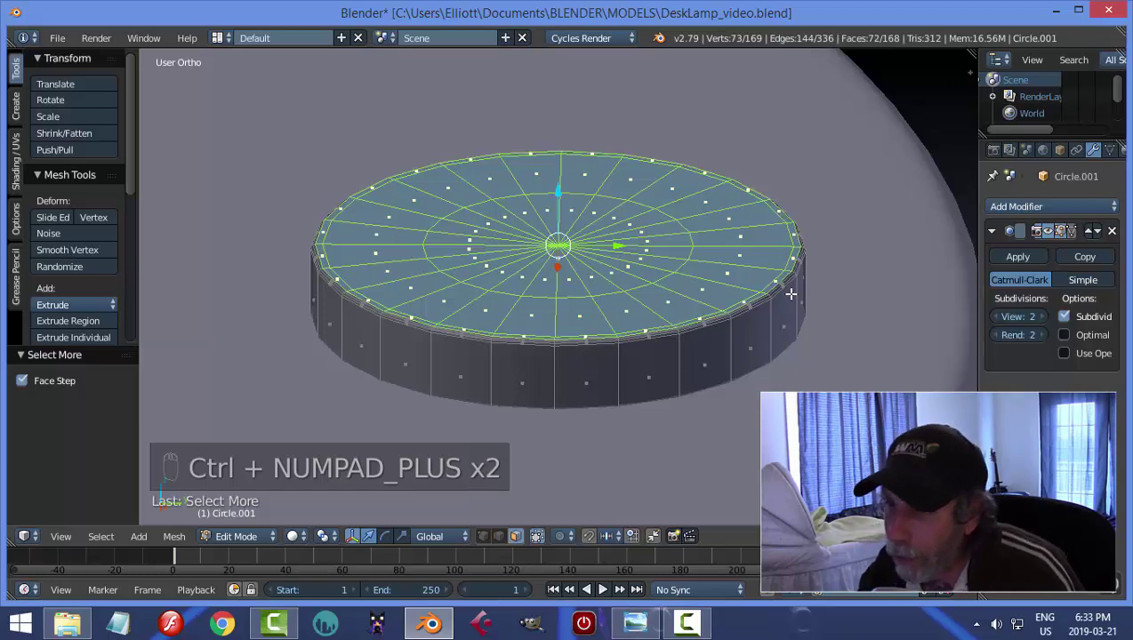
scroll(573, 328, "up", 2)
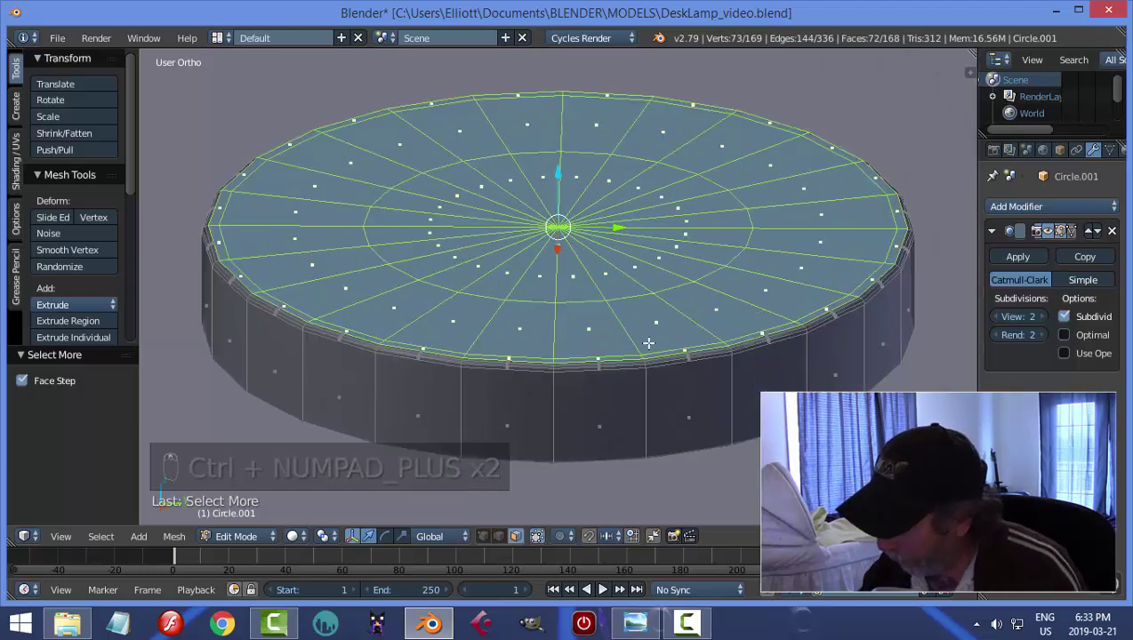
key("ctrl+KP_Add")
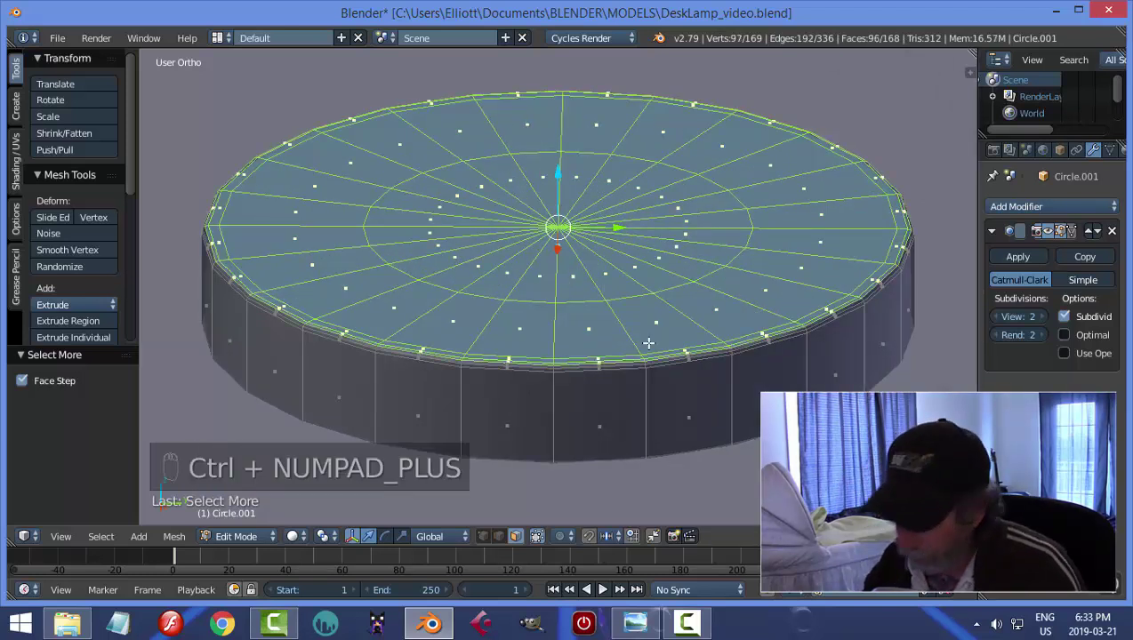
key("ctrl+KP_Add")
key("ctrl+KP_Add")
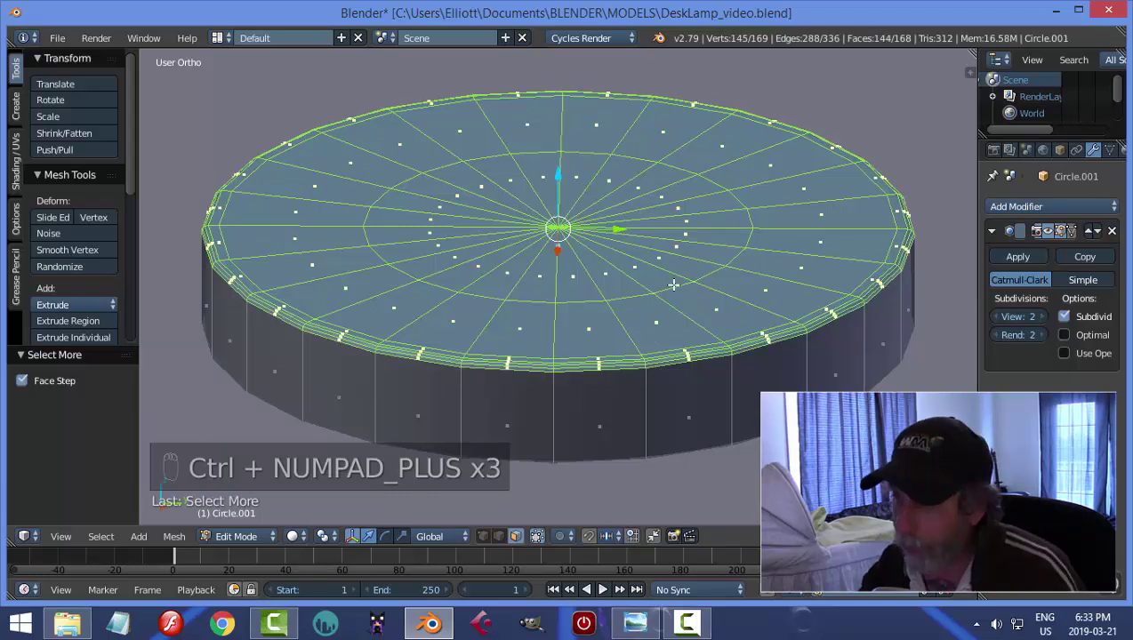
key("x")
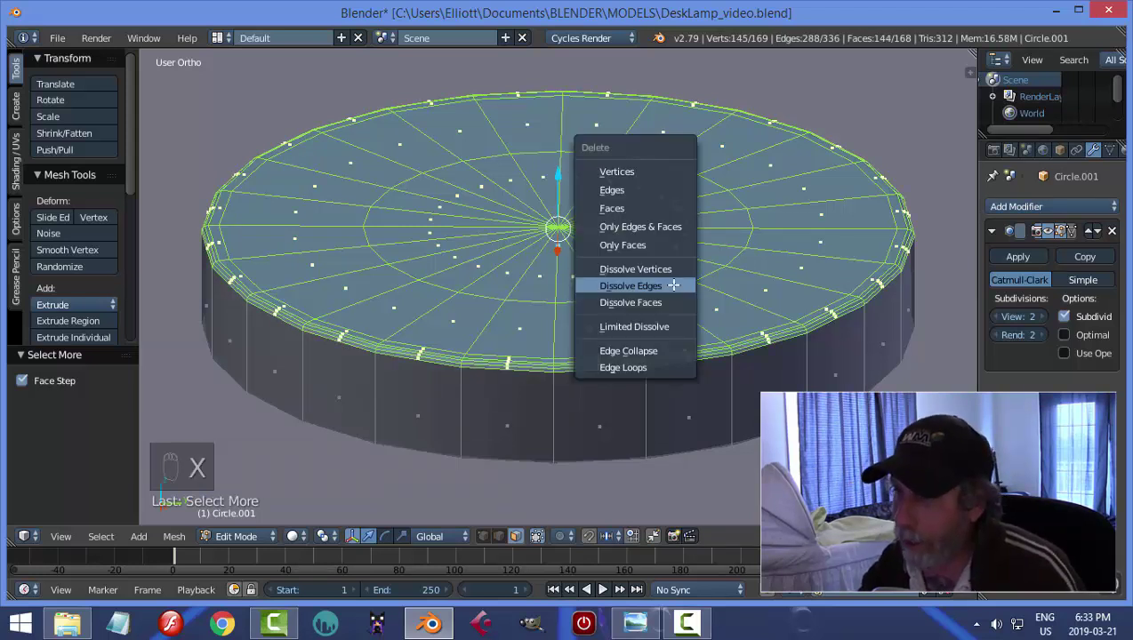
left_click(638, 209)
- In edge select mode, select the ring's upper edge loop and scale it to about 0.802 to taper the wall inward
key("ctrl+Tab")
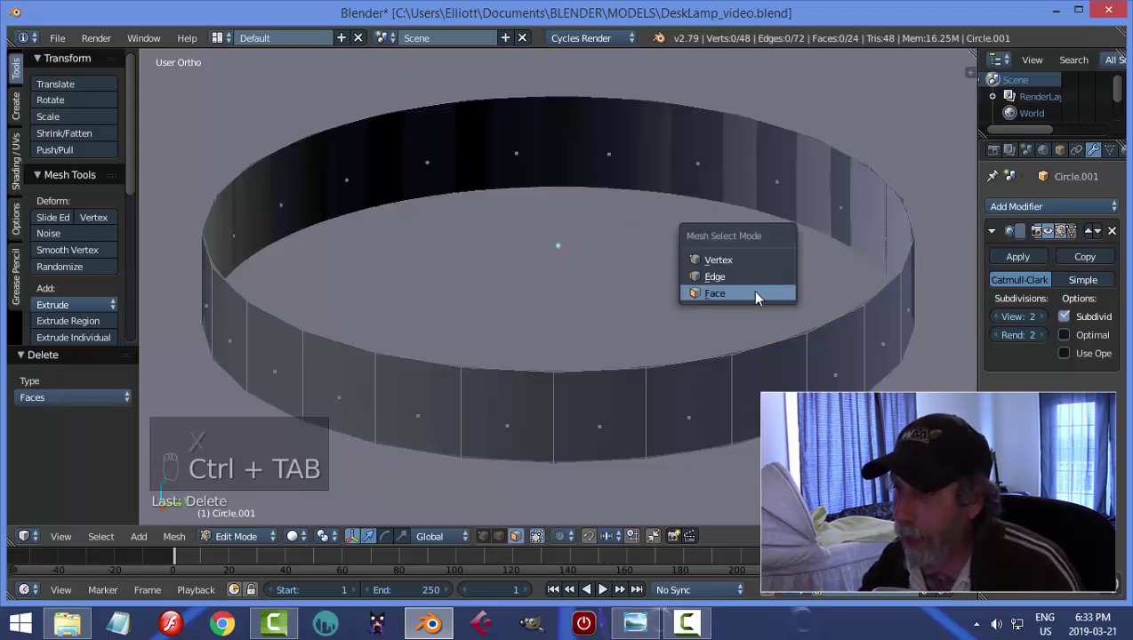
left_click(734, 274)
right_click(771, 343, "alt")
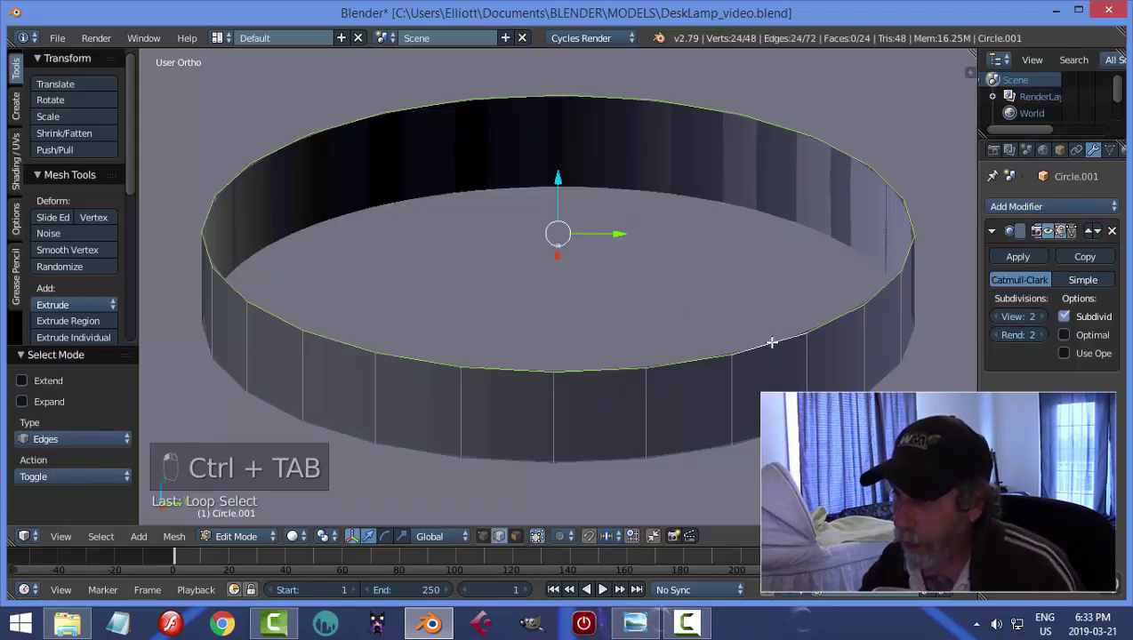
middle_click_drag(771, 346, 810, 392)
key("ctrl+Tab")
left_click(754, 391)
scroll(783, 320, "down", 3)
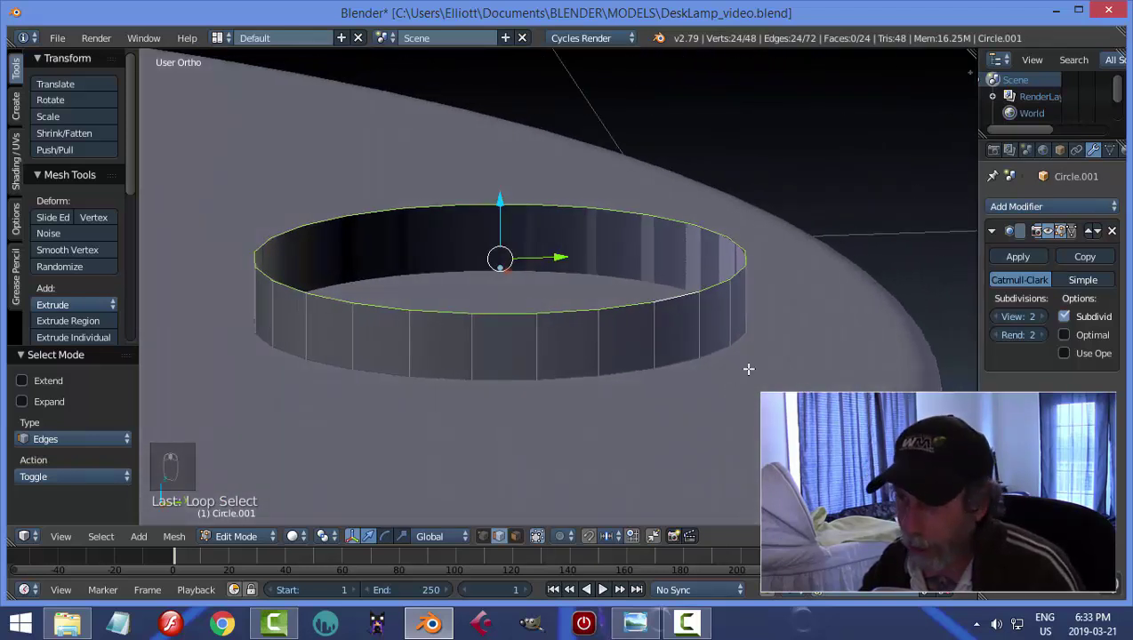
key("s")
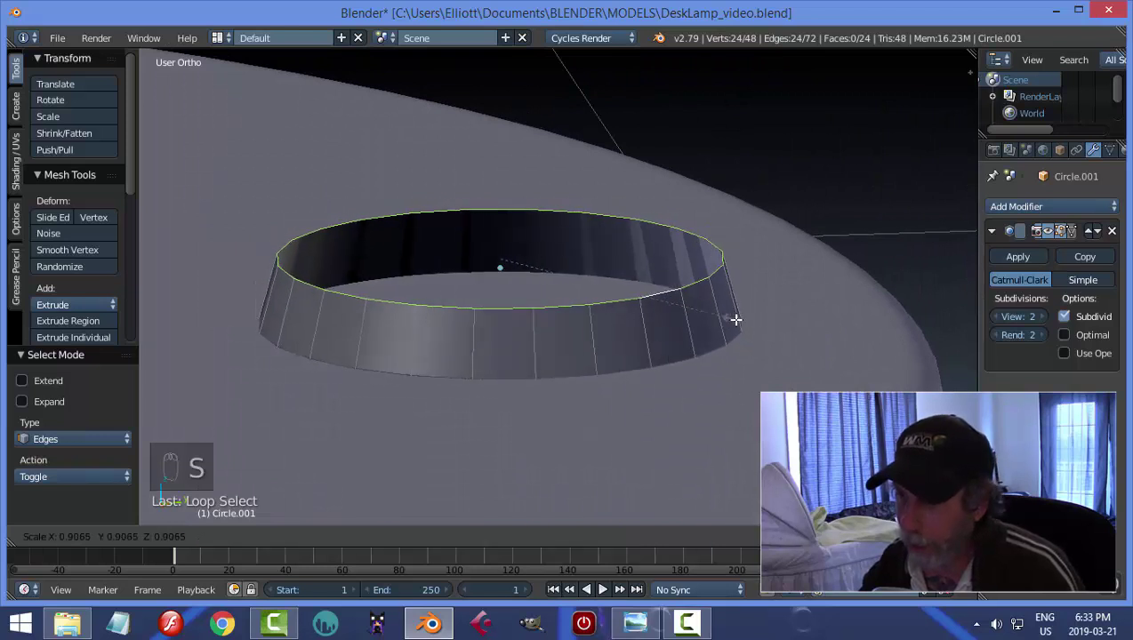
left_click(708, 321)
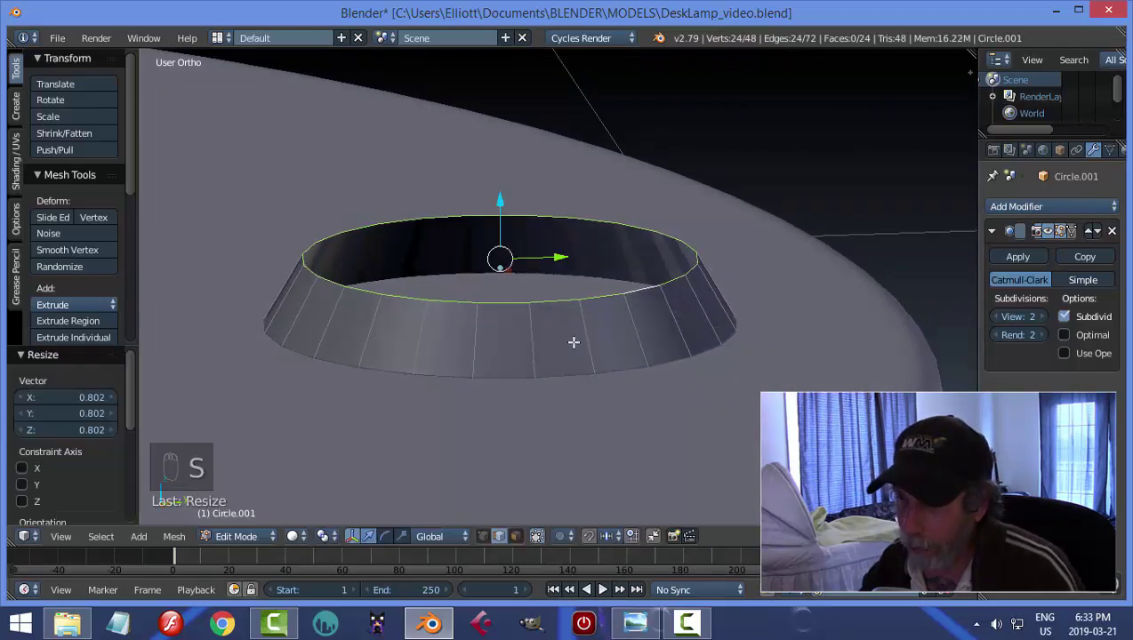
- Extrude the upper loop straight up into a short collar, and extrude it again scaled inward to form a flat ledge
key("e")
right_click(572, 342)
left_click_drag(501, 206, 514, 158)
key("e")
right_click(808, 265)
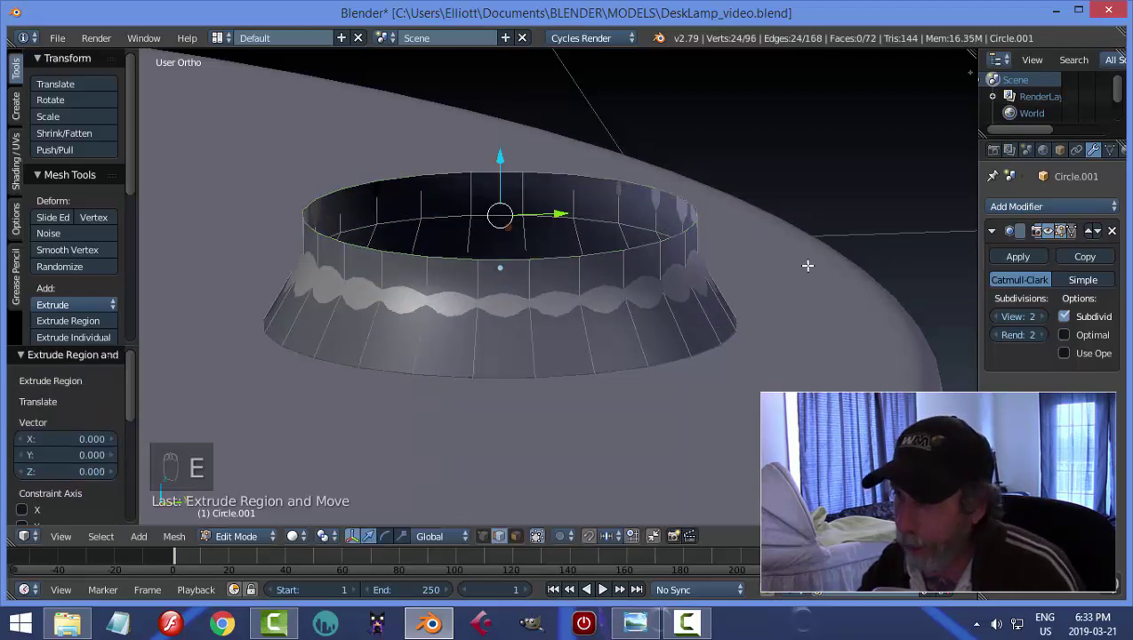
key("s")
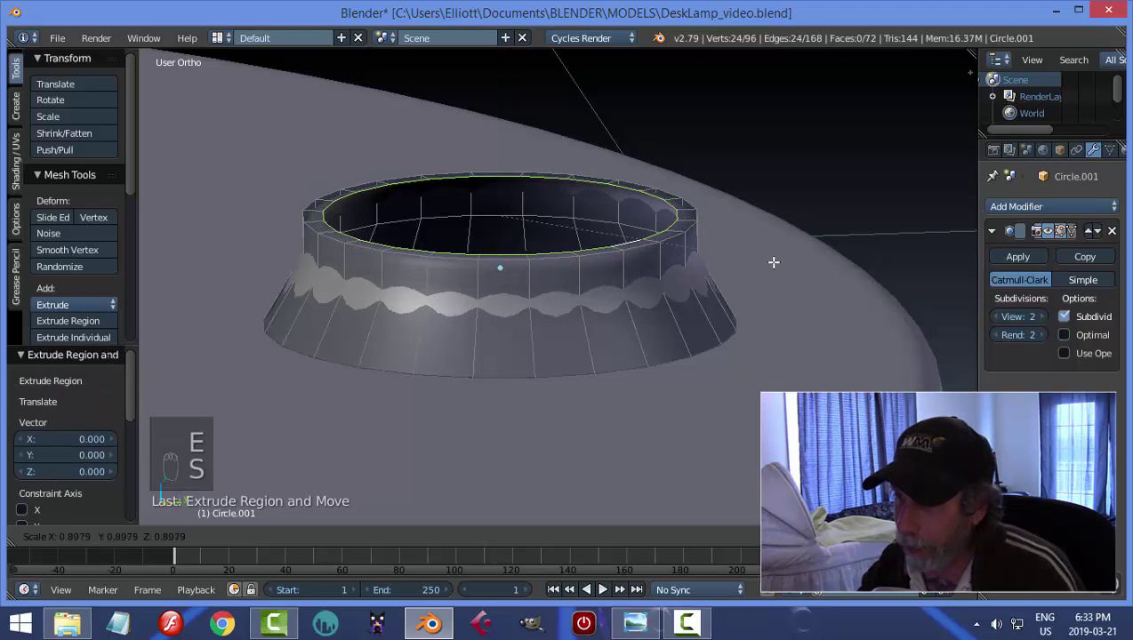
left_click(751, 265)
- Extrude the ledge's inner edge loop and raise it about 0.055 along Z to start the post
middle_click_drag(636, 286, 650, 315)
key("e")
right_click(587, 283)
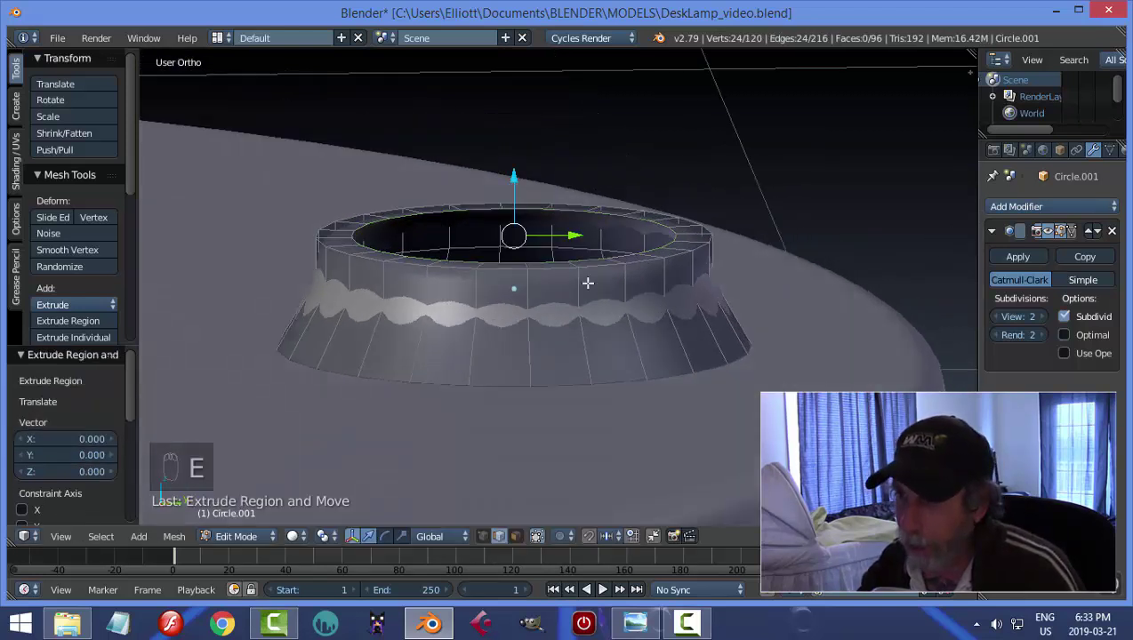
key("g")
key("z")
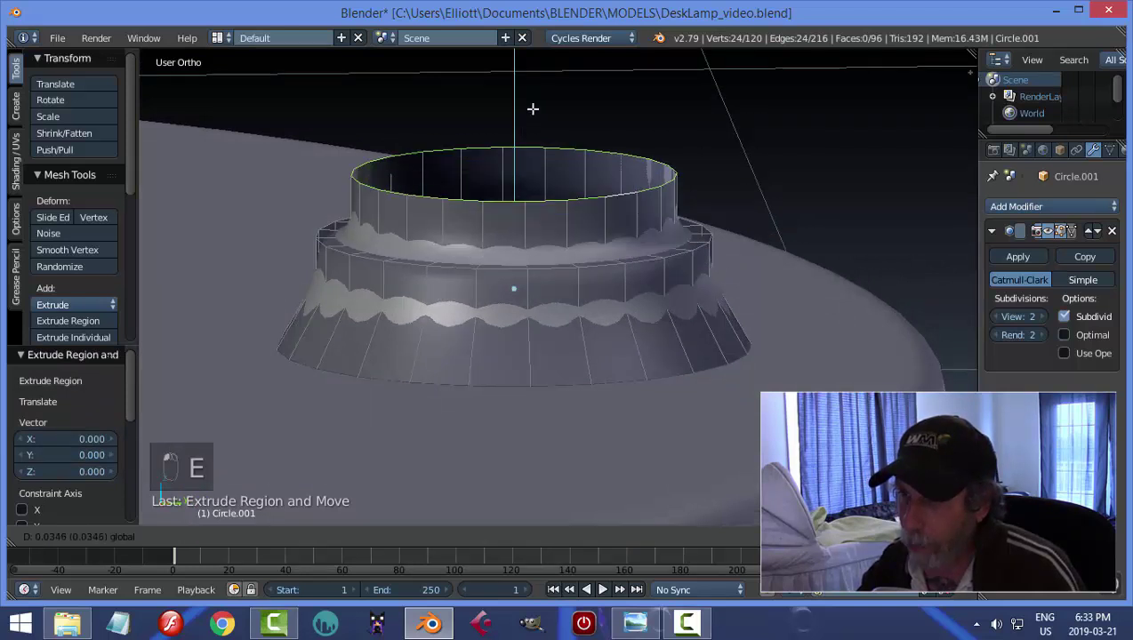
left_click(534, 79)
scroll(586, 141, "down", 1)
scroll(585, 140, "down", 4)
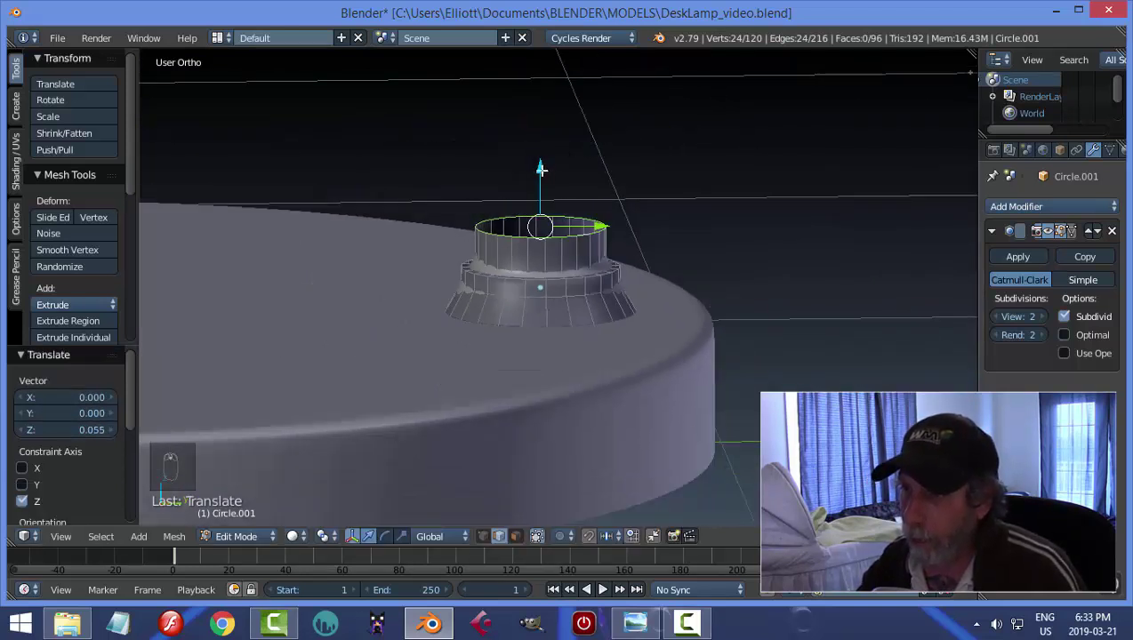
- Raise the post's open top edge loop about 0.179 along Z to lengthen the tube
key("g")
key("z")
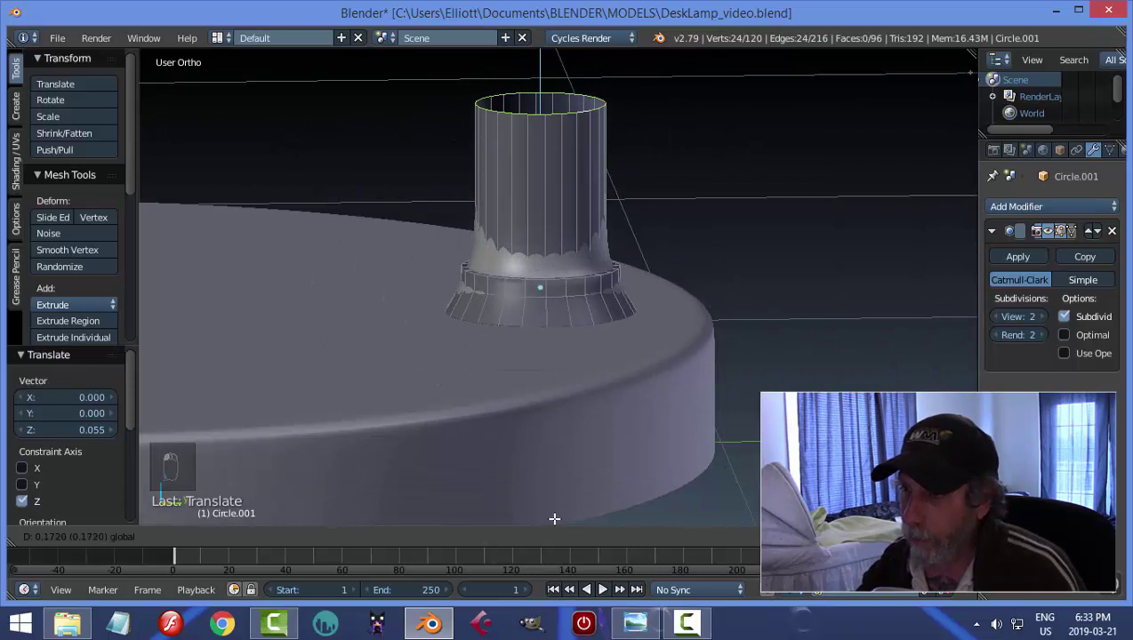
left_click(554, 507)
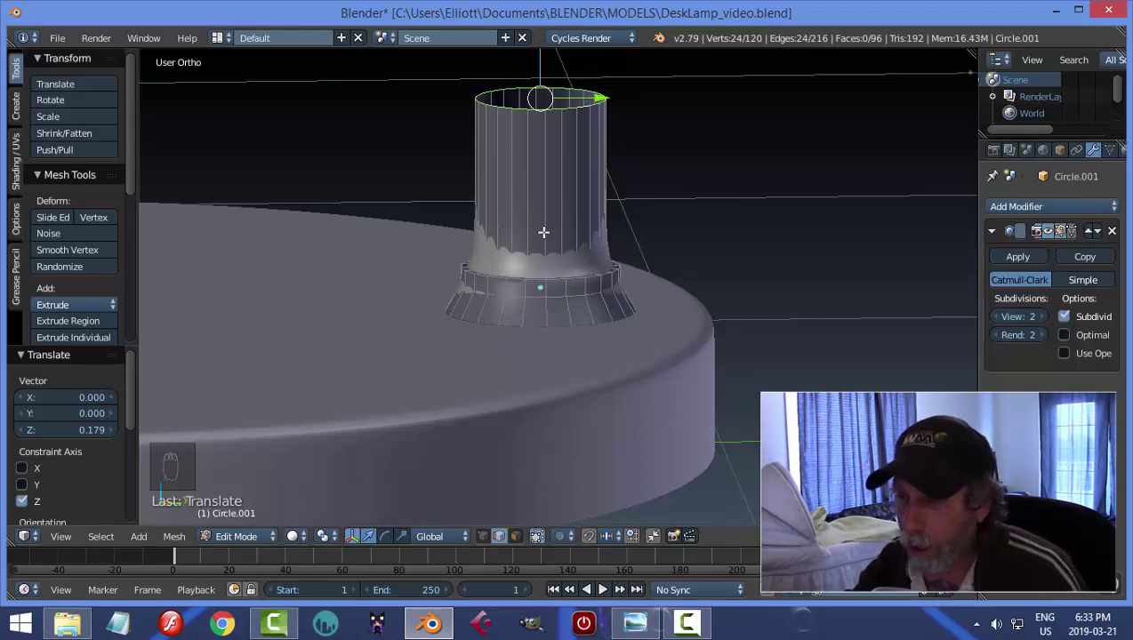
- Inspect the collar's raw mesh by switching the subdivision modifier's viewport display off and on again
scroll(543, 288, "up", 4)
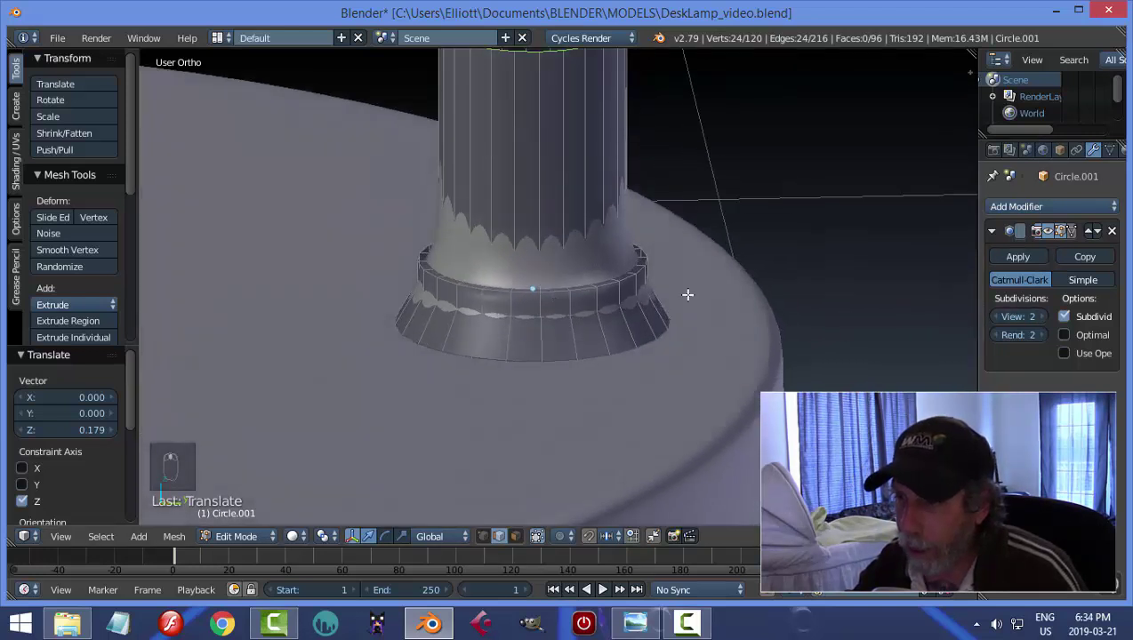
left_click(1049, 232)
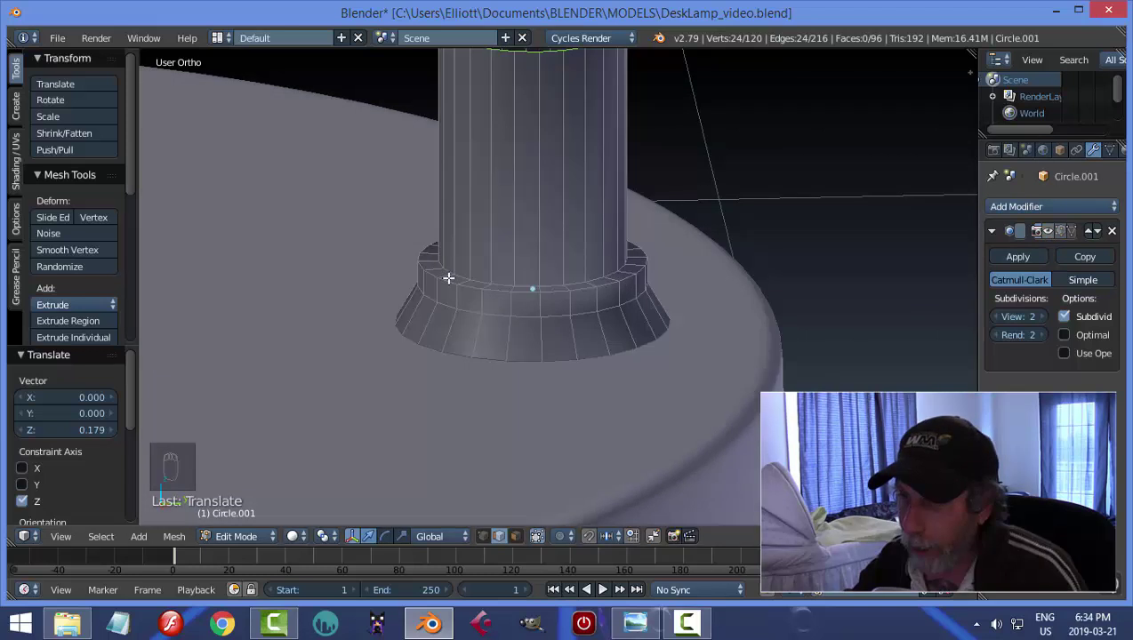
left_click(1060, 230)
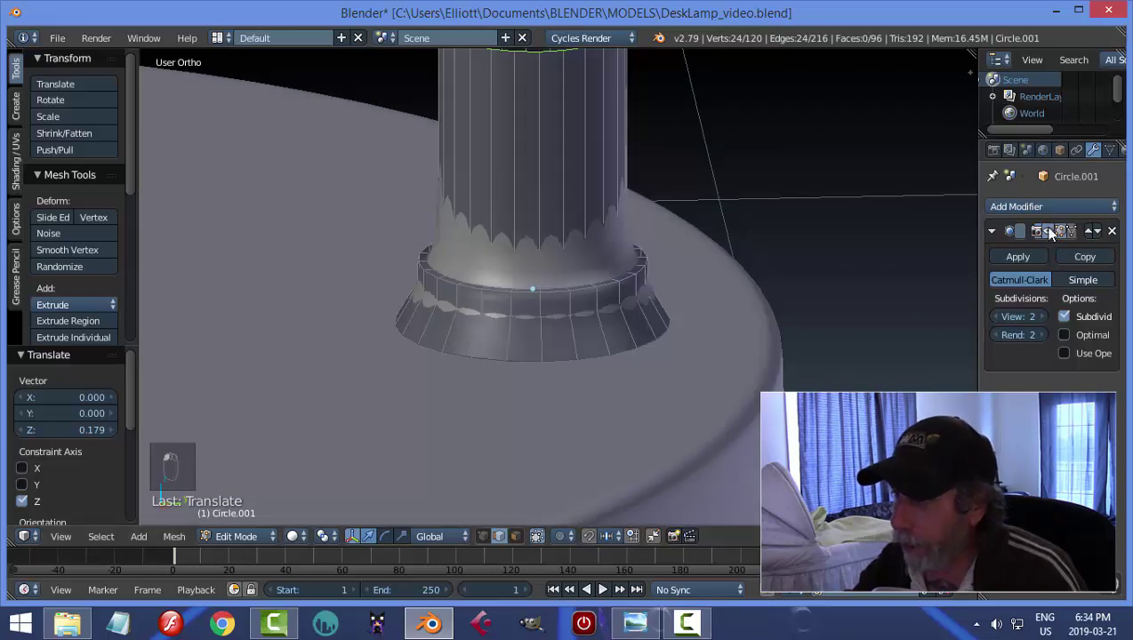
scroll(602, 262, "down", 2)
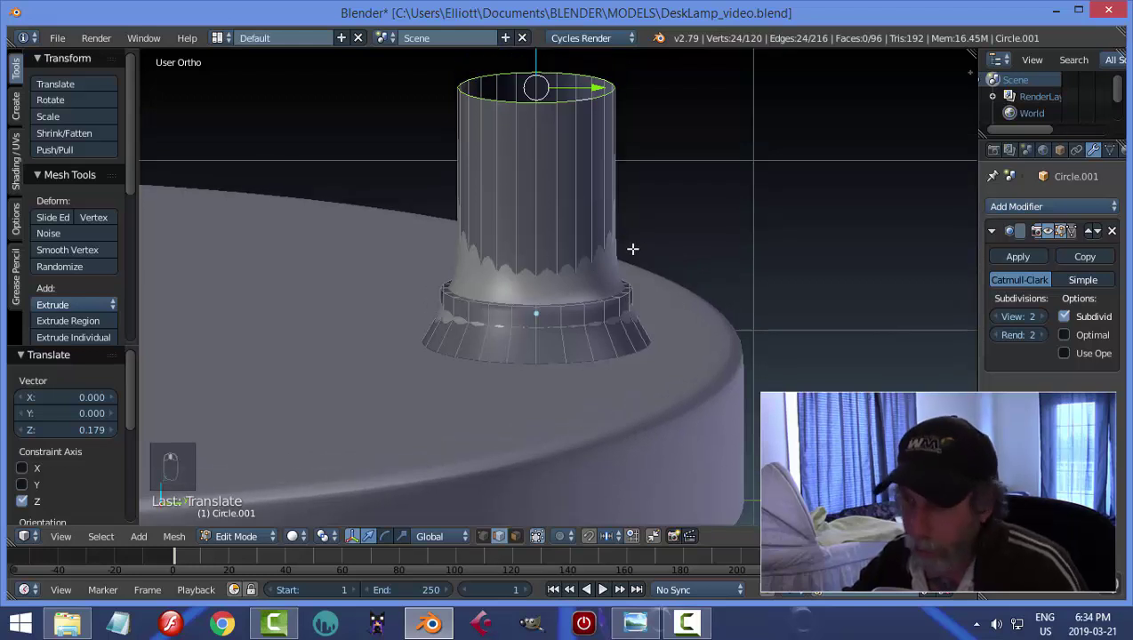
- Add a loop cut around the tube, slide it down about 0.943 beside the collar ledge, and preview it in Object Mode
key("a")
middle_click_drag(631, 248, 627, 241)
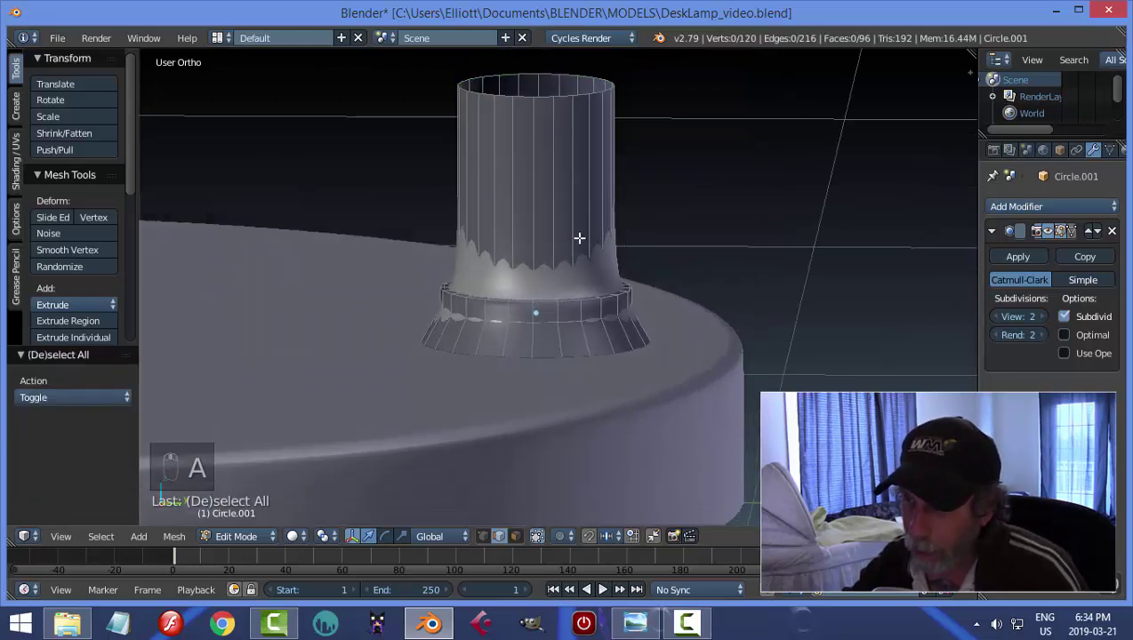
key("ctrl+r")
left_click(535, 188)
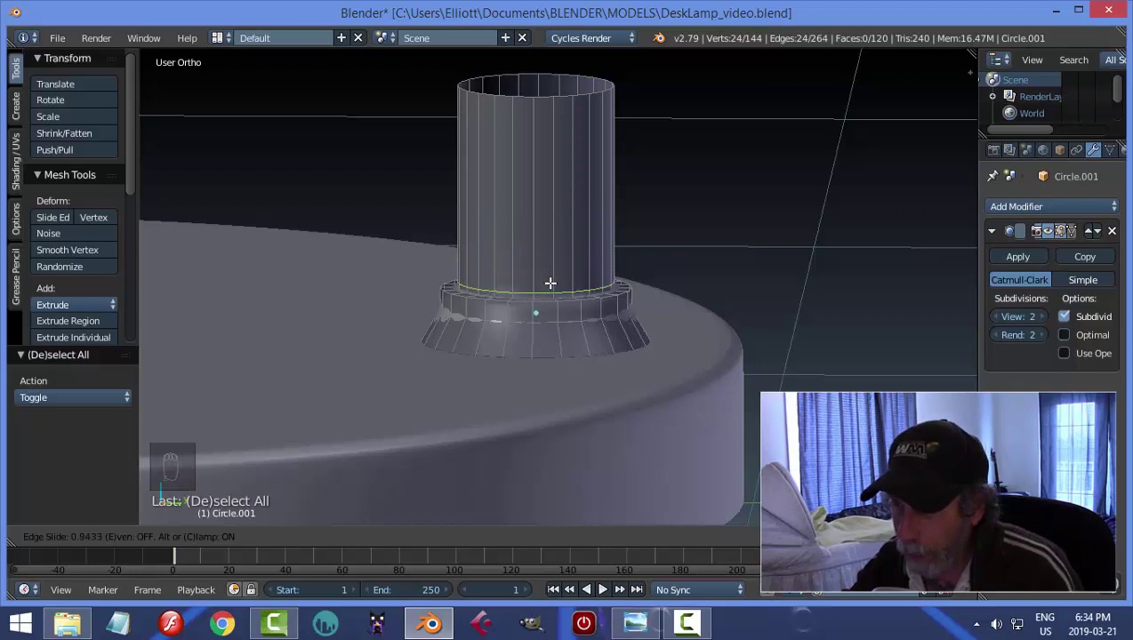
left_click(550, 283)
key("a")
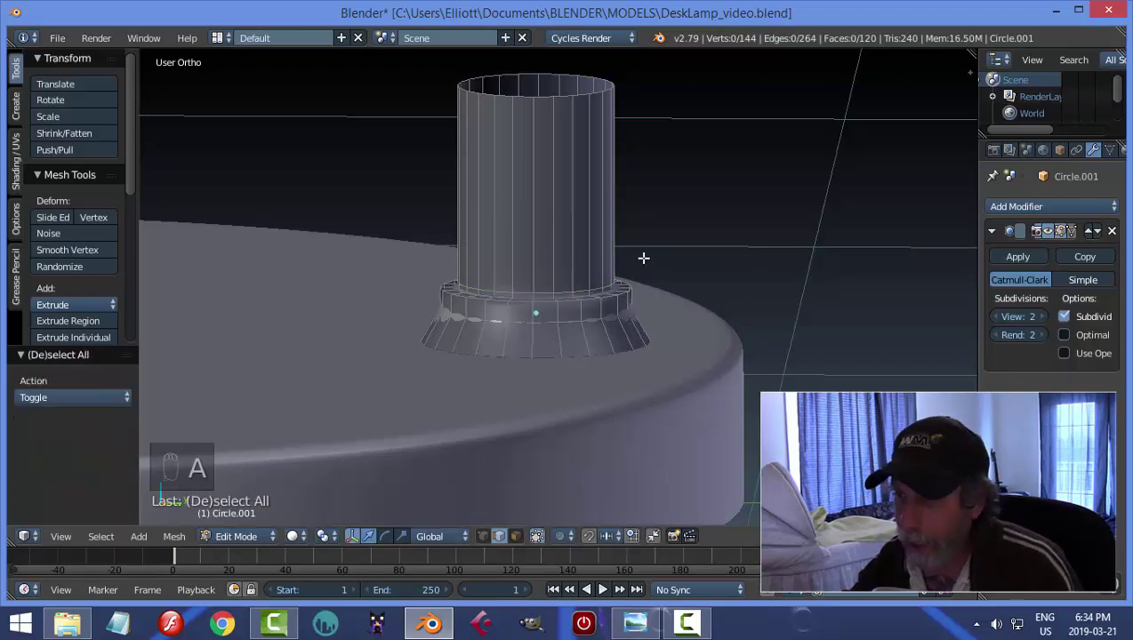
key("Tab")
mouse_move(650, 261)
middle_mouse_down()
mouse_move(627, 281)
mouse_move(642, 262)
middle_mouse_up()
scroll(545, 333, "up", 2)
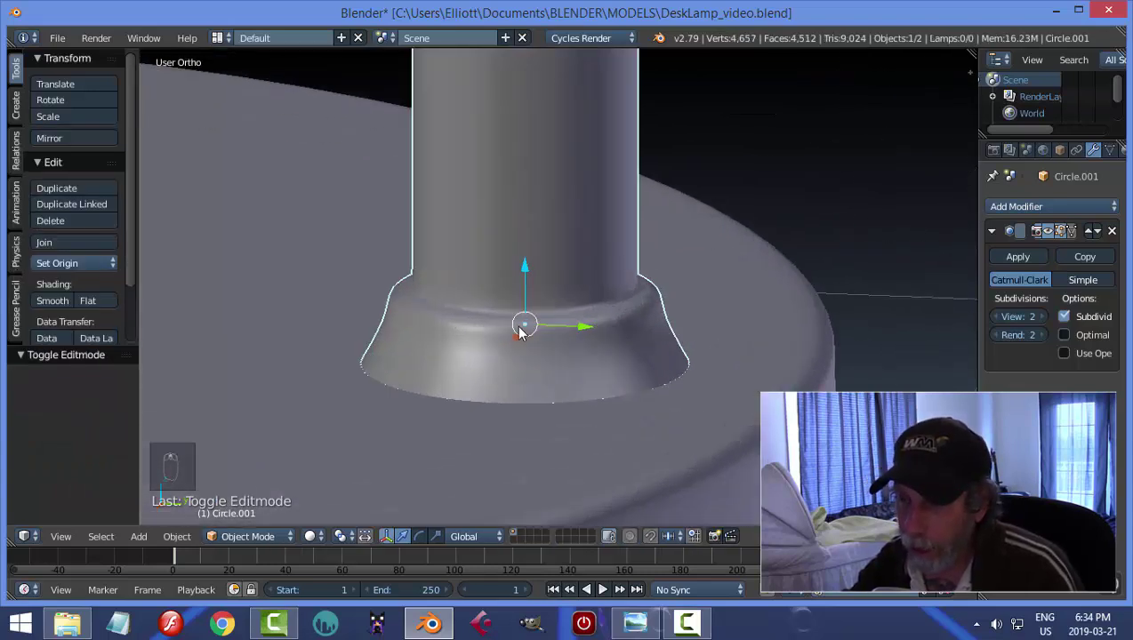
- Bevel the collar's upper outer edge loop with 2 segments and an offset of about 0.0048, and preview it in Object Mode
key("Tab")
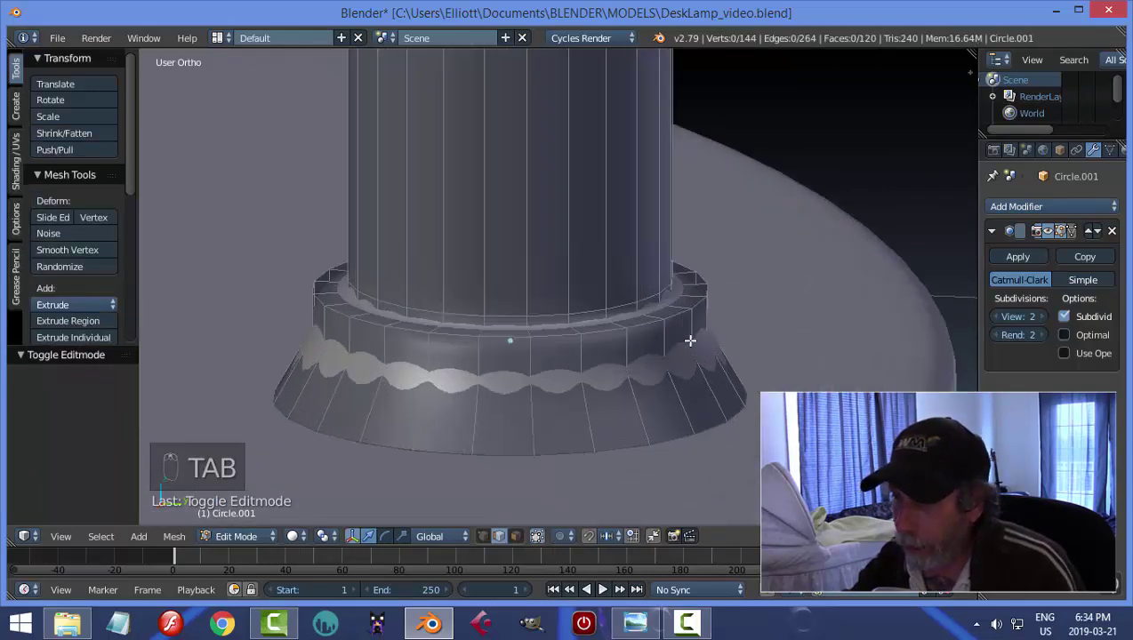
right_click(608, 331, "alt")
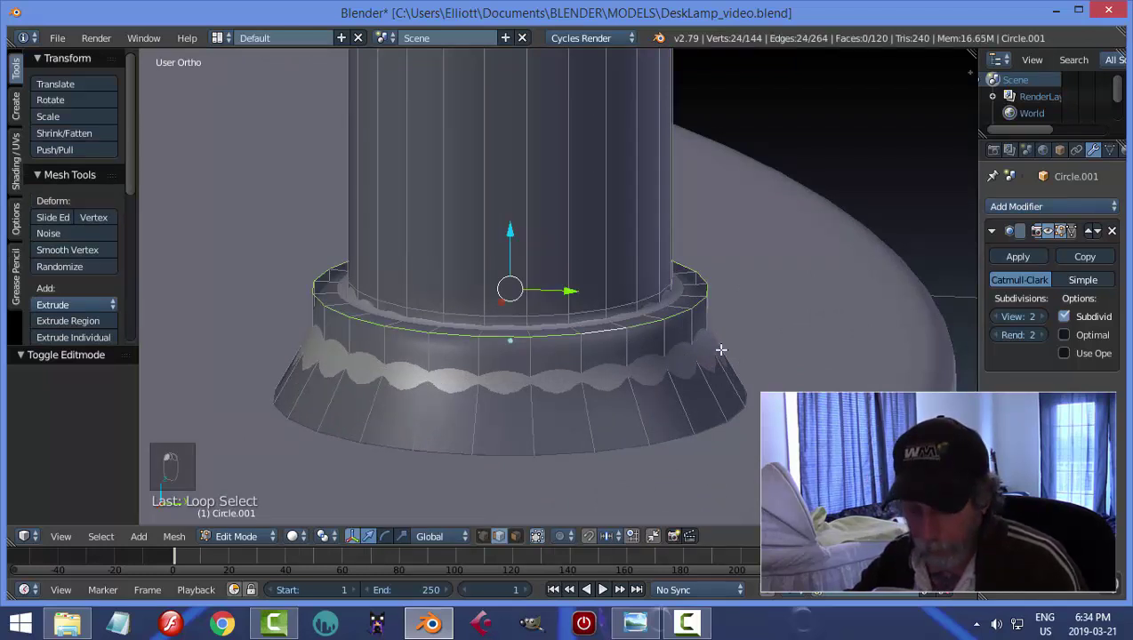
key("ctrl+b")
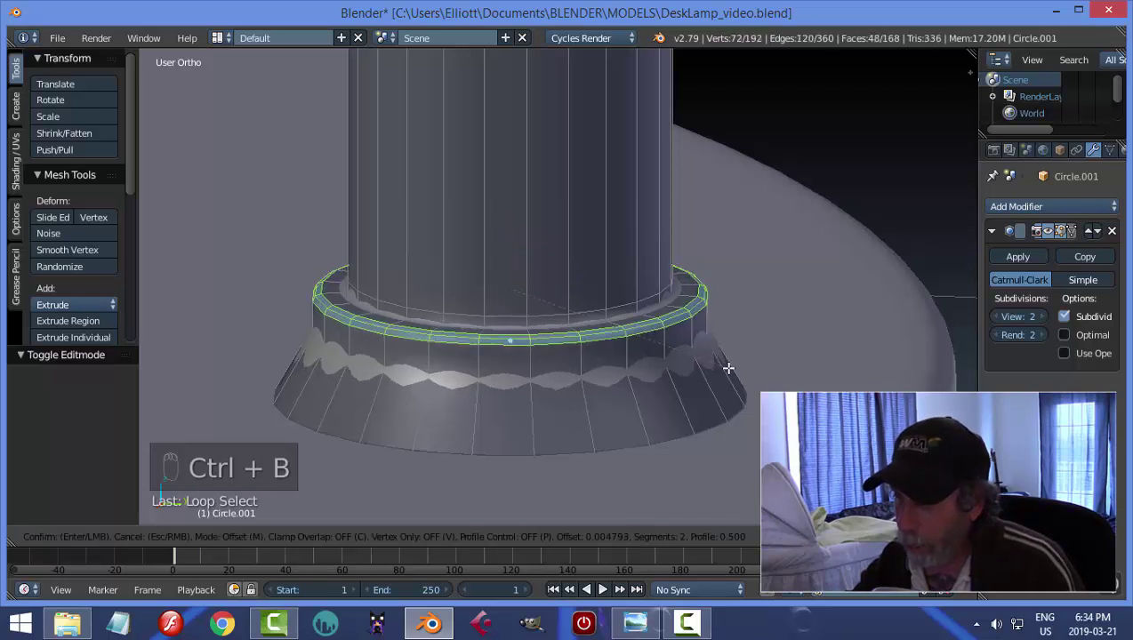
left_click(727, 367)
key("a")
key("Tab")
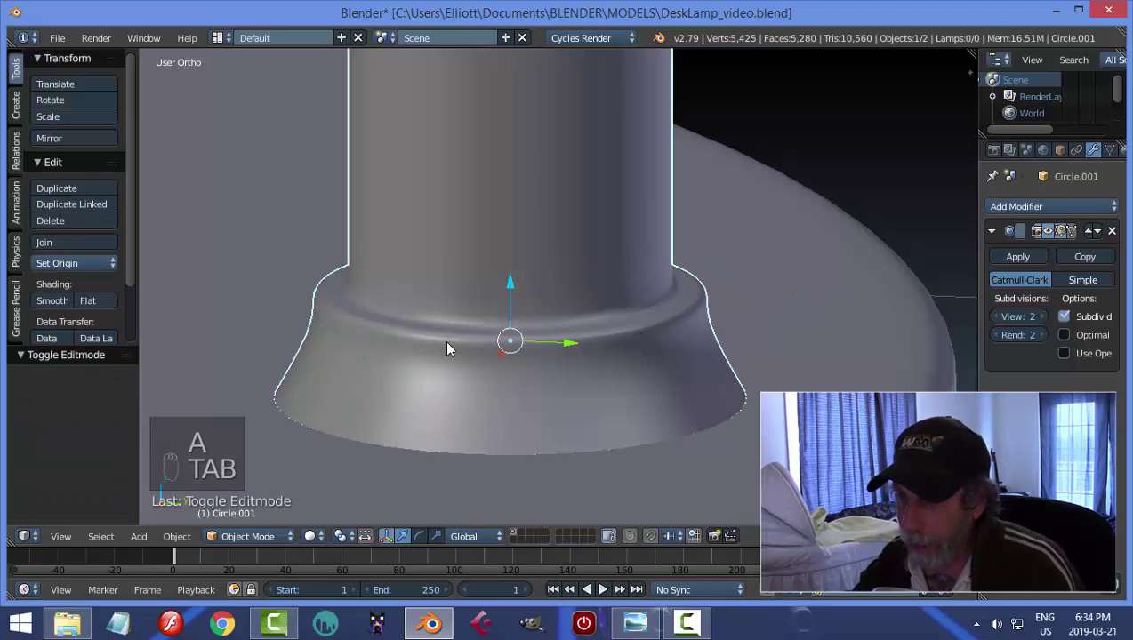
- Add a loop cut around the collar's vertical wall, slid about 0.70 down towards the flared skirt, and preview it in Object Mode
key("Tab")
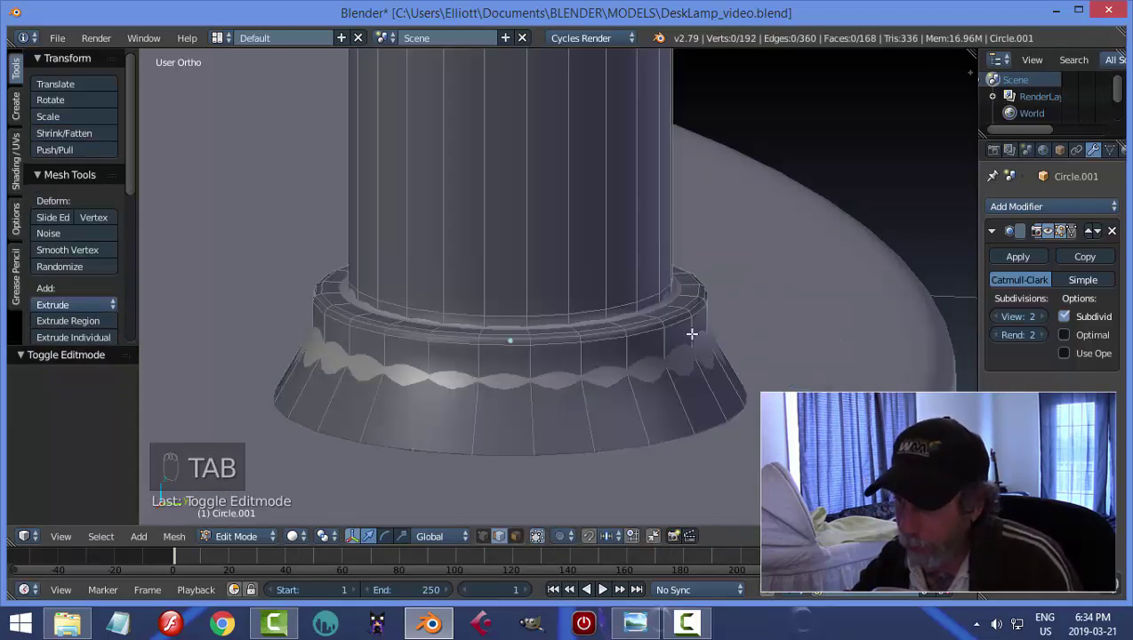
key("ctrl+r")
left_click(690, 334)
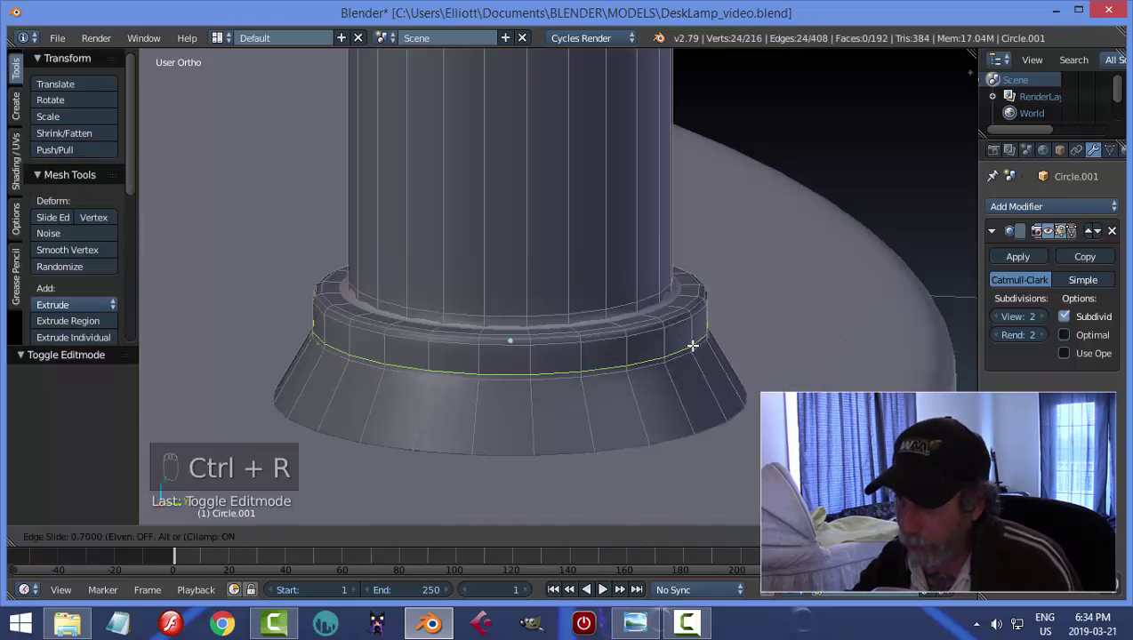
left_click(691, 345)
key("Tab")
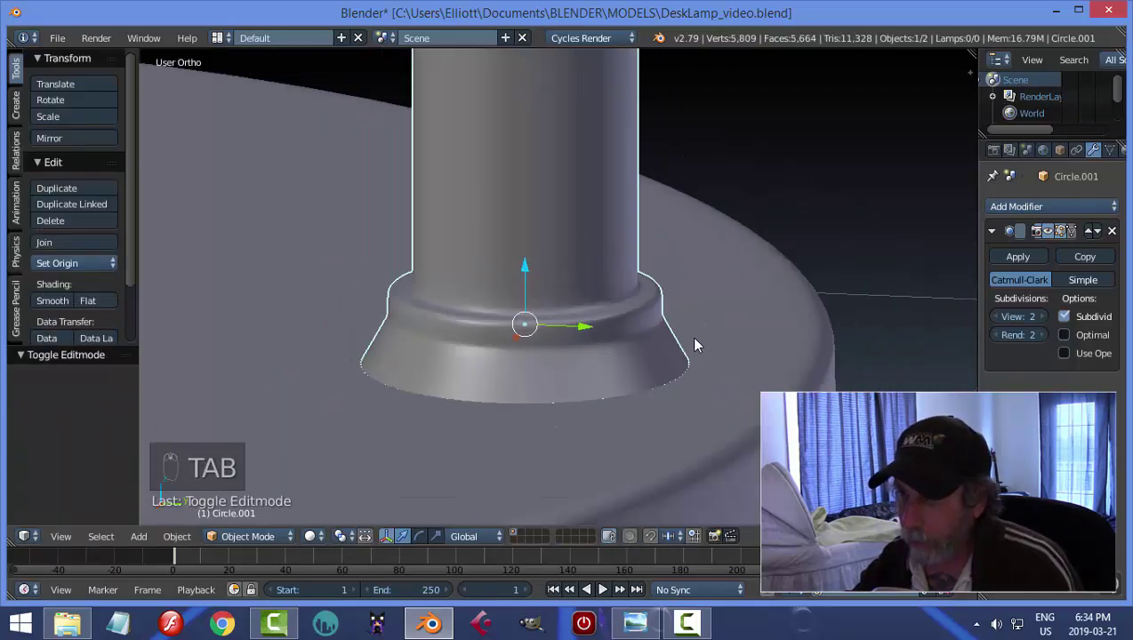
middle_click_drag(695, 345, 695, 320)
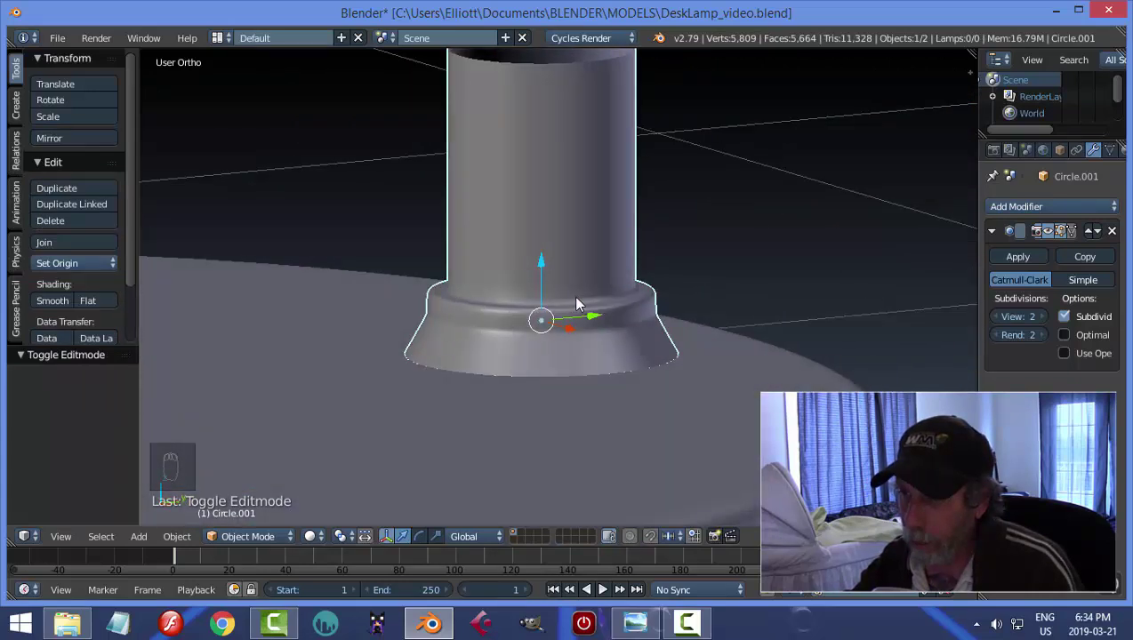
- Add a loop cut around the collar's flat ledge, slide it inward against the tube, and preview it in Object Mode
key("Tab")
scroll(725, 316, "up", 3)
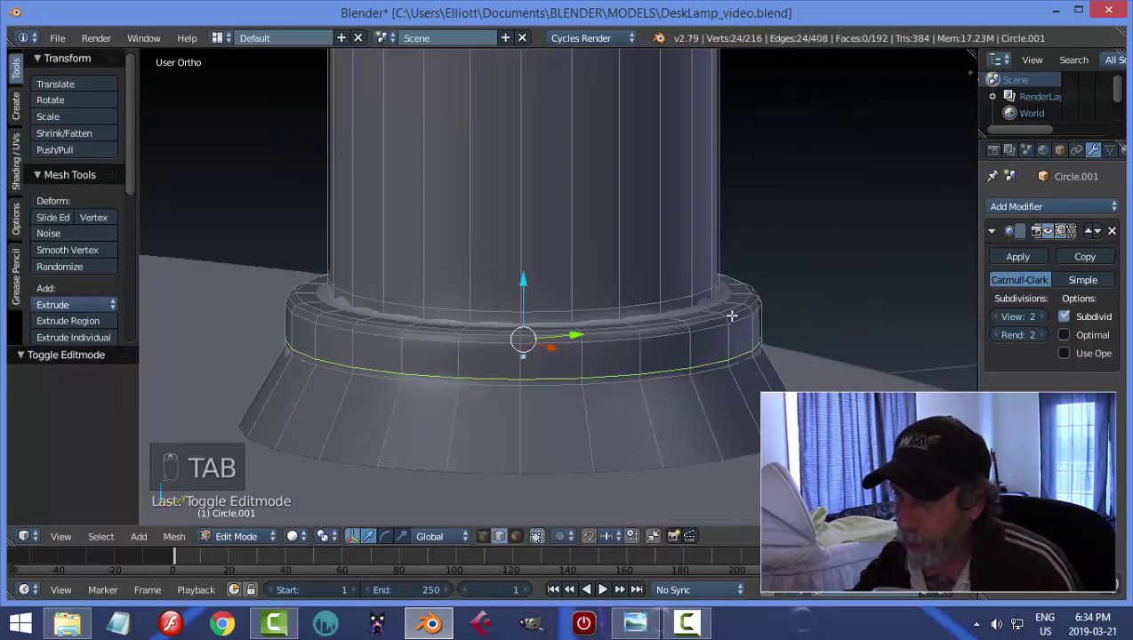
key("a")
key("a")
middle_click_drag(733, 336, 731, 353)
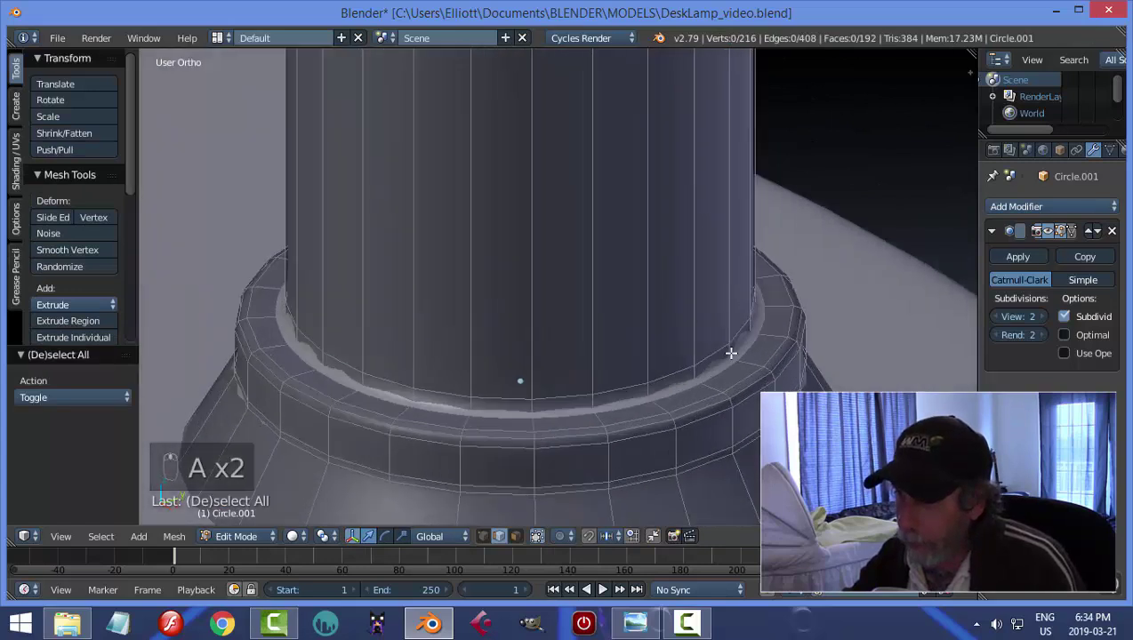
key("ctrl+r")
left_click(739, 362)
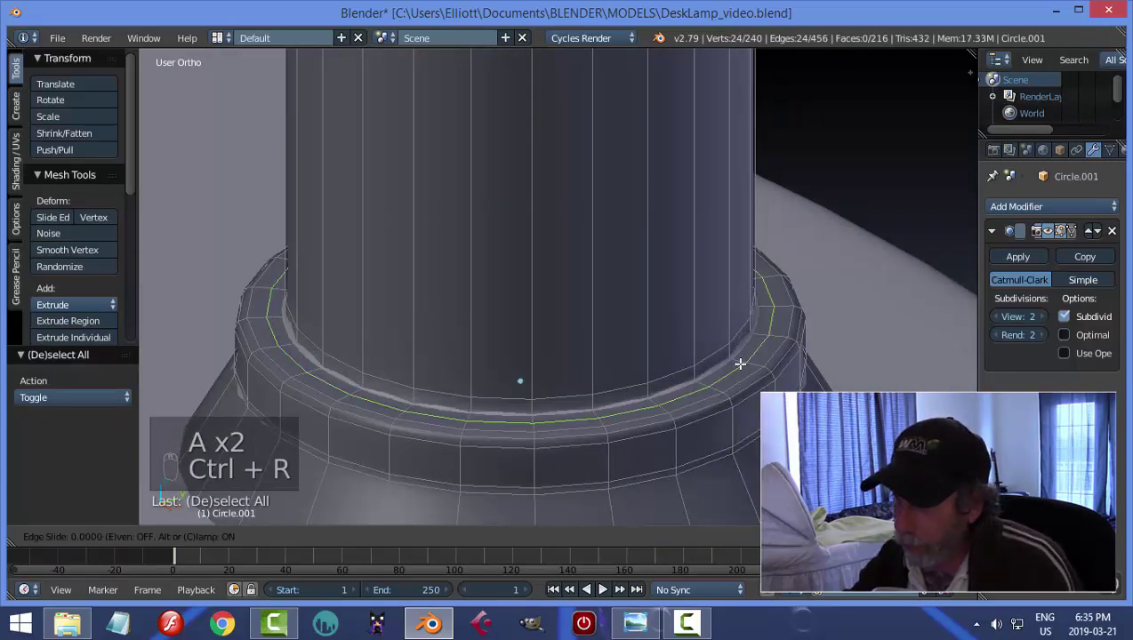
left_click(748, 347)
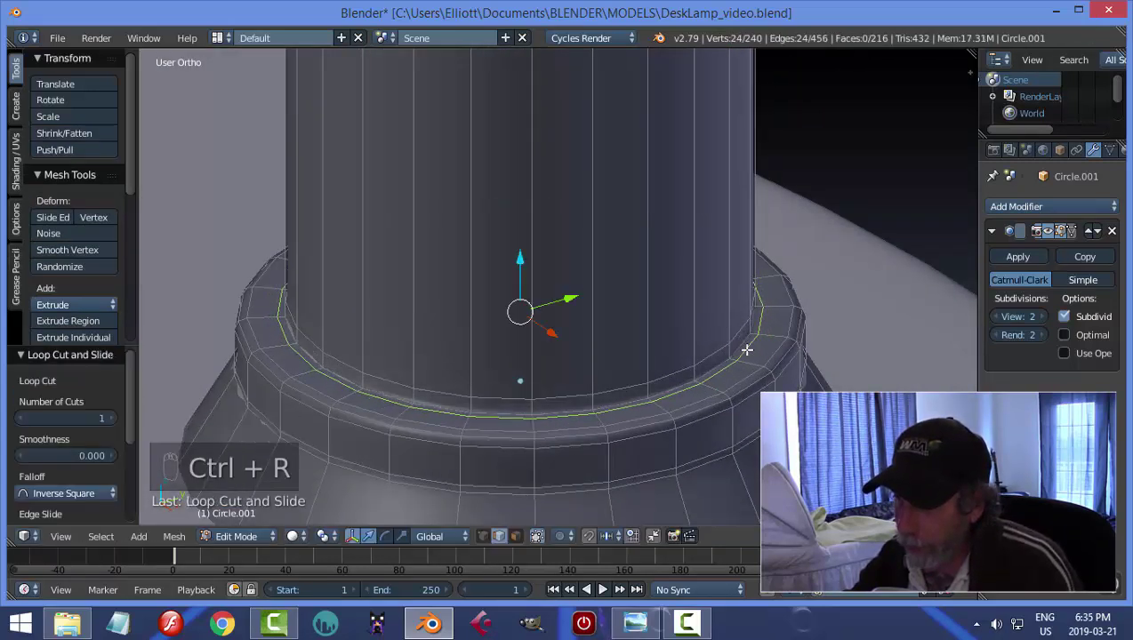
key("a")
key("Tab")
left_click(734, 348)
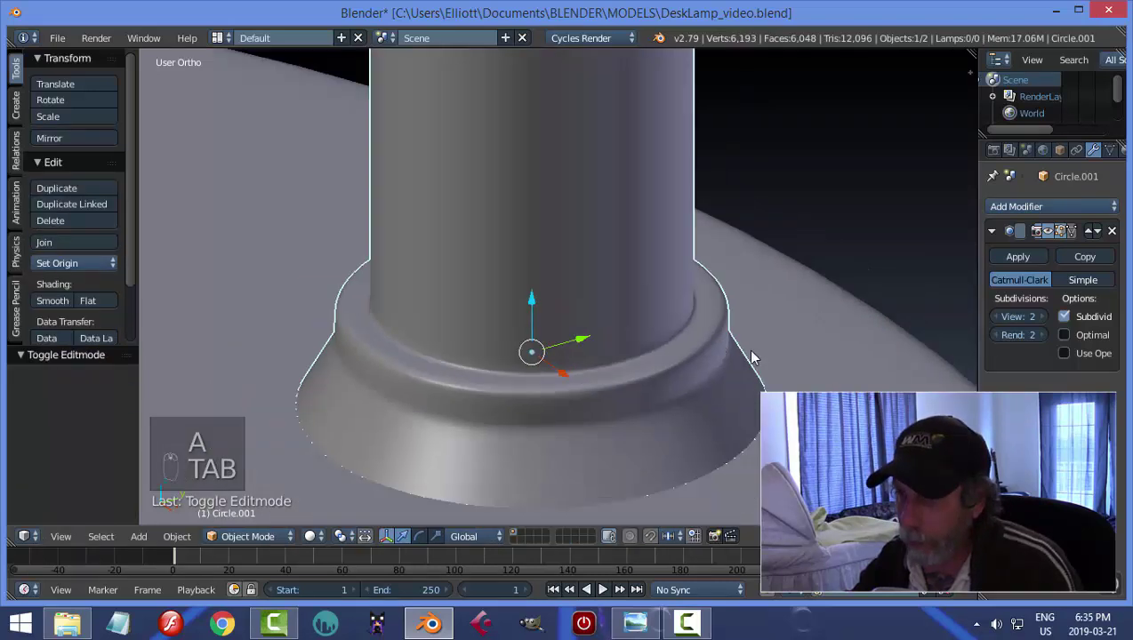
scroll(722, 334, "down", 5)
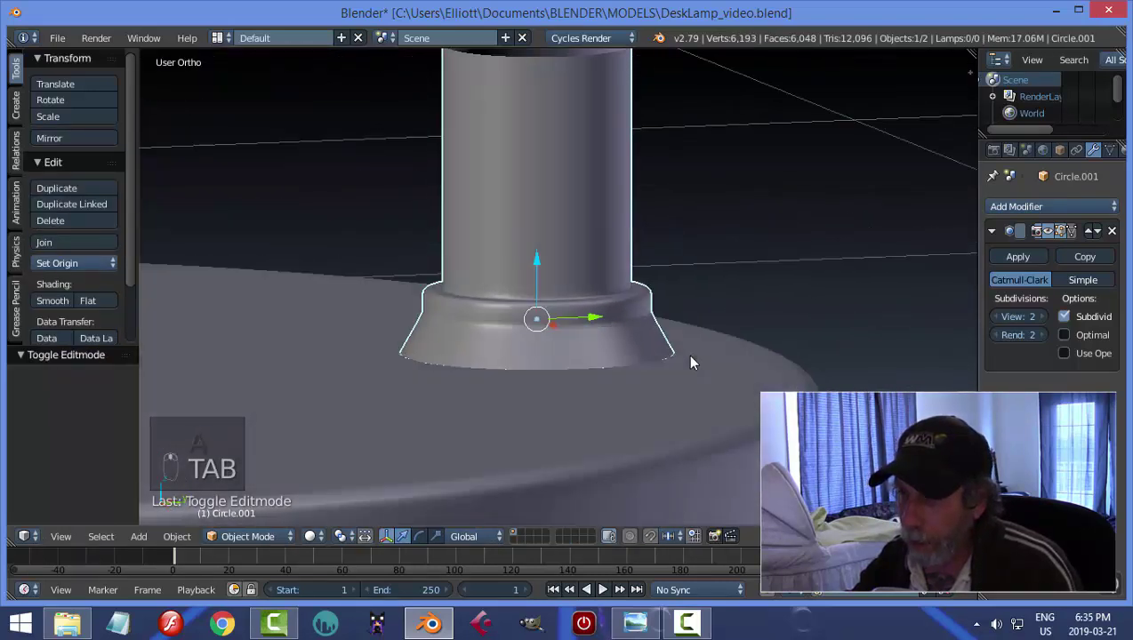
- Lift the post object along Z off the round base and set it back down in place
scroll(684, 351, "down", 2)
key("a")
middle_click_drag(642, 294, 827, 288)
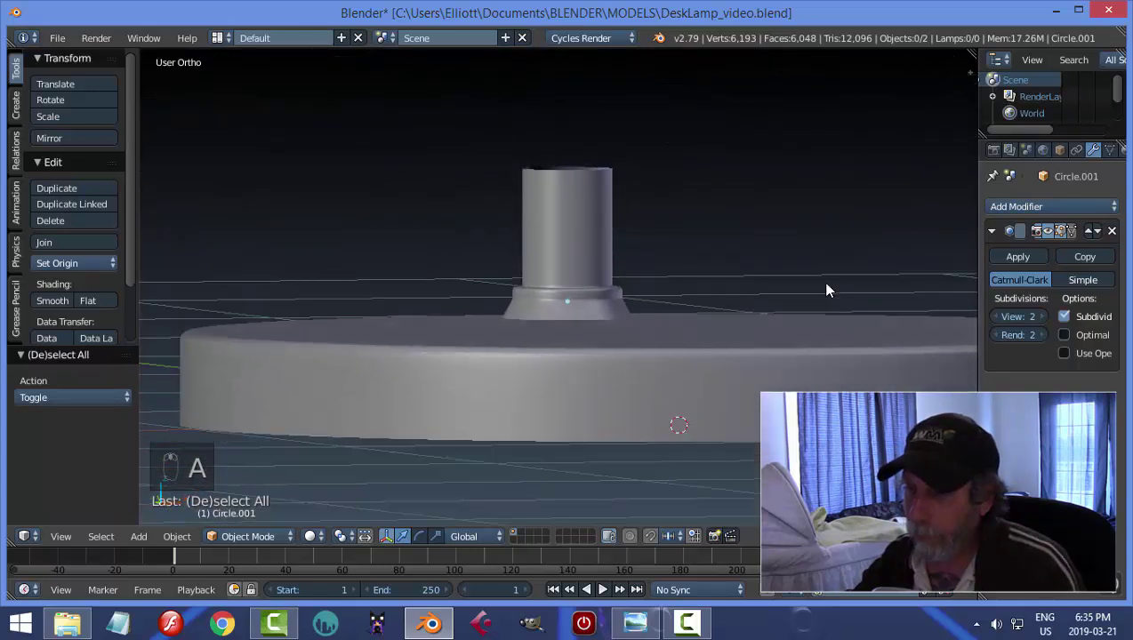
right_click(556, 303)
key("g")
key("z")
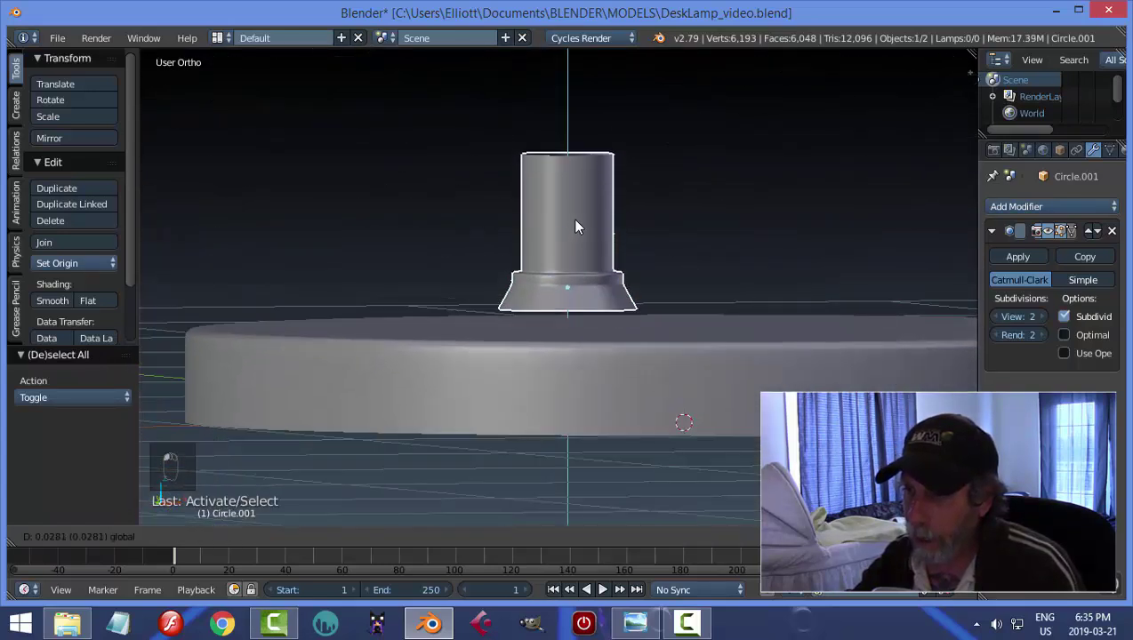
left_click(575, 232)
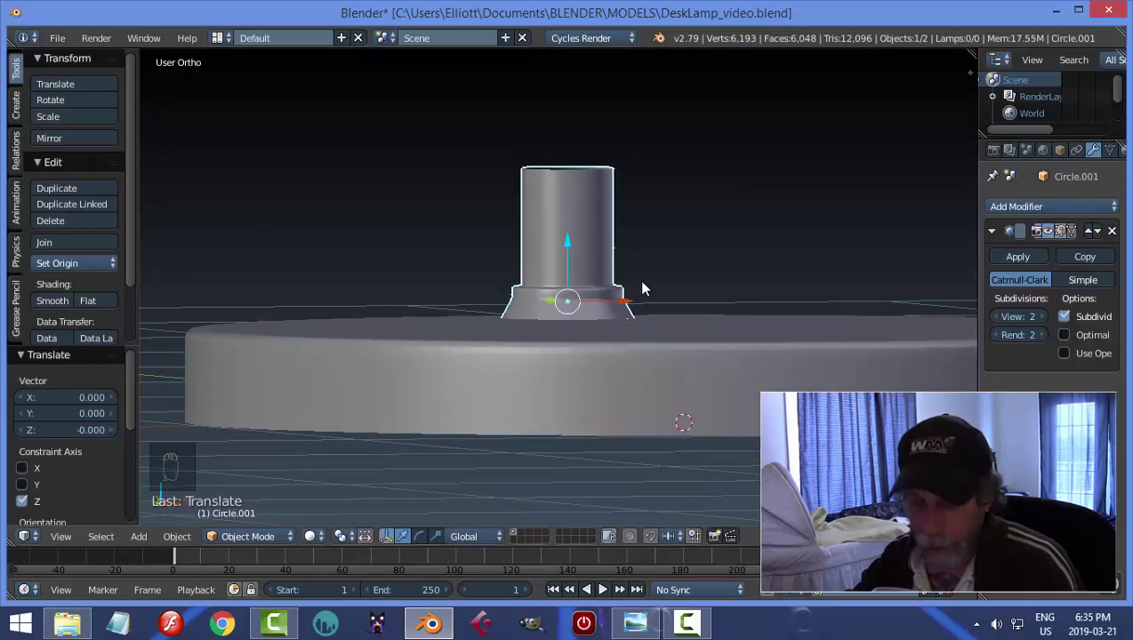
- In Edit Mode, select the tube's top edge loop and raise it about 0.094 along Z
key("a")
middle_click_drag(640, 286, 569, 233)
right_click(569, 234)
middle_click_drag(660, 269, 649, 258)
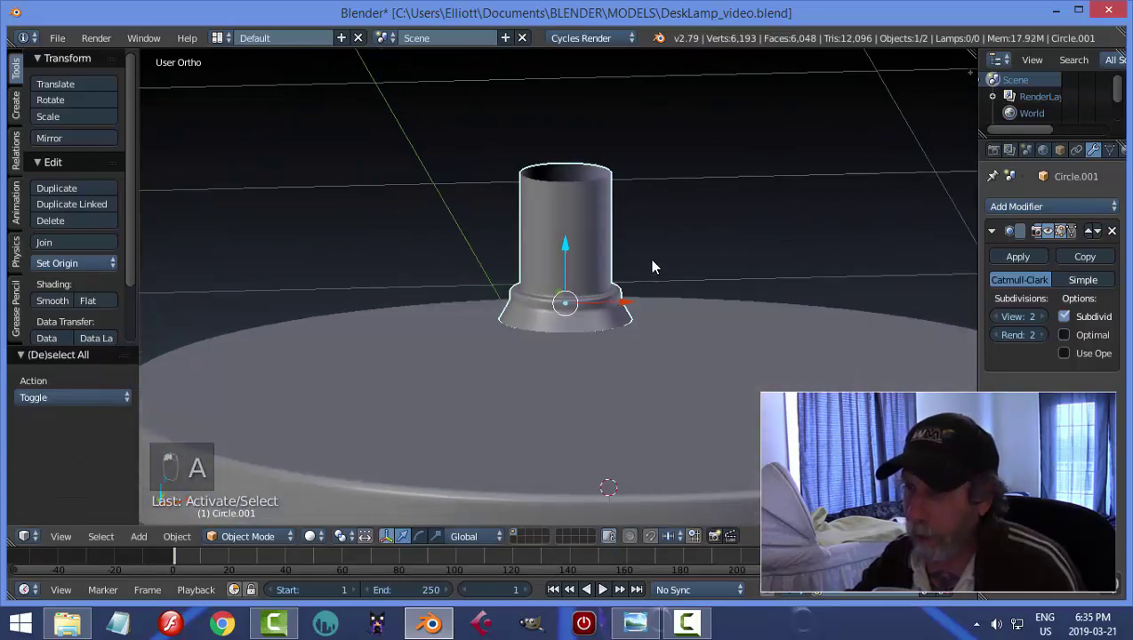
key("Tab")
left_click(652, 265)
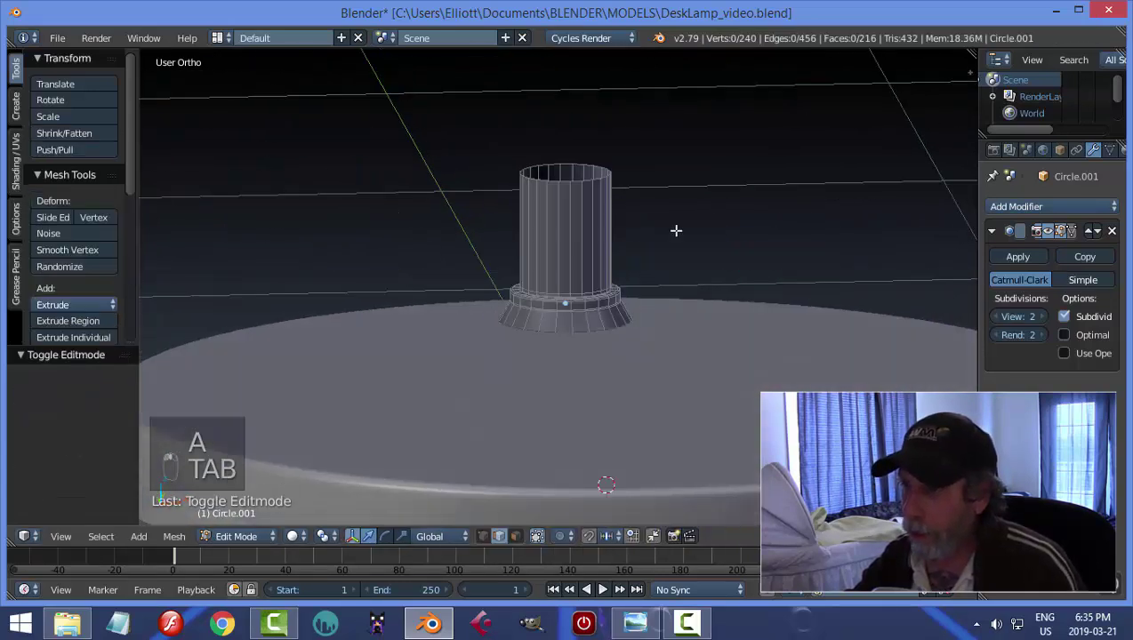
right_click(591, 183, "alt")
scroll(645, 216, "down", 3)
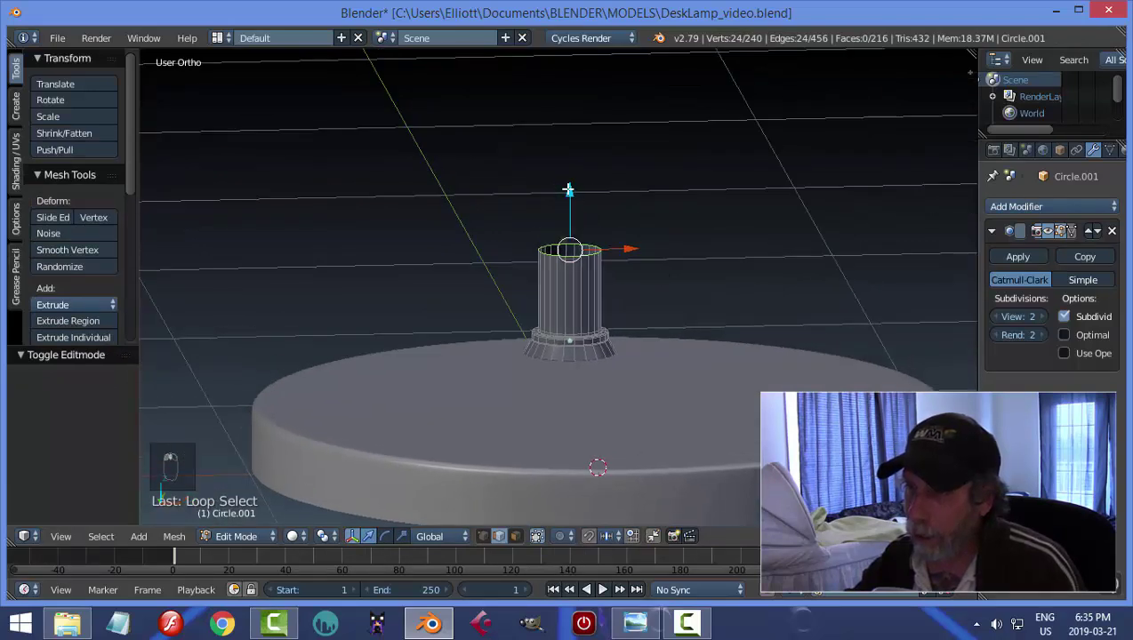
left_click_drag(569, 188, 573, 153)
scroll(645, 236, "up", 2, "shift")
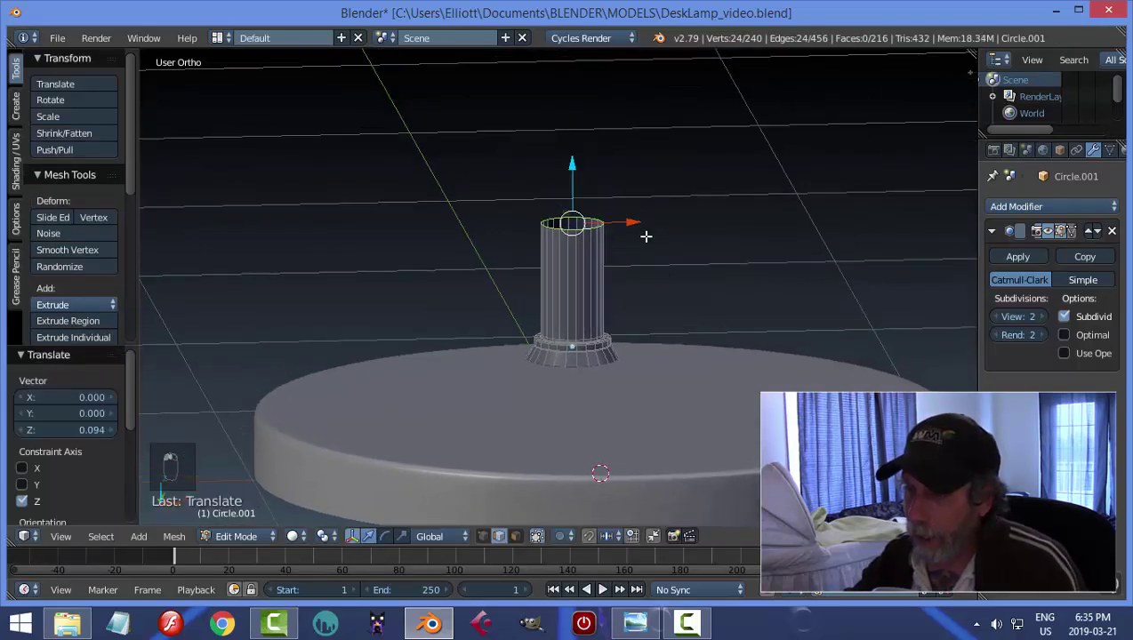
- Switch to Windows Photo Viewer and examine the post's height and top rim in desklamp5.png, and return to Blender
left_click(635, 622)
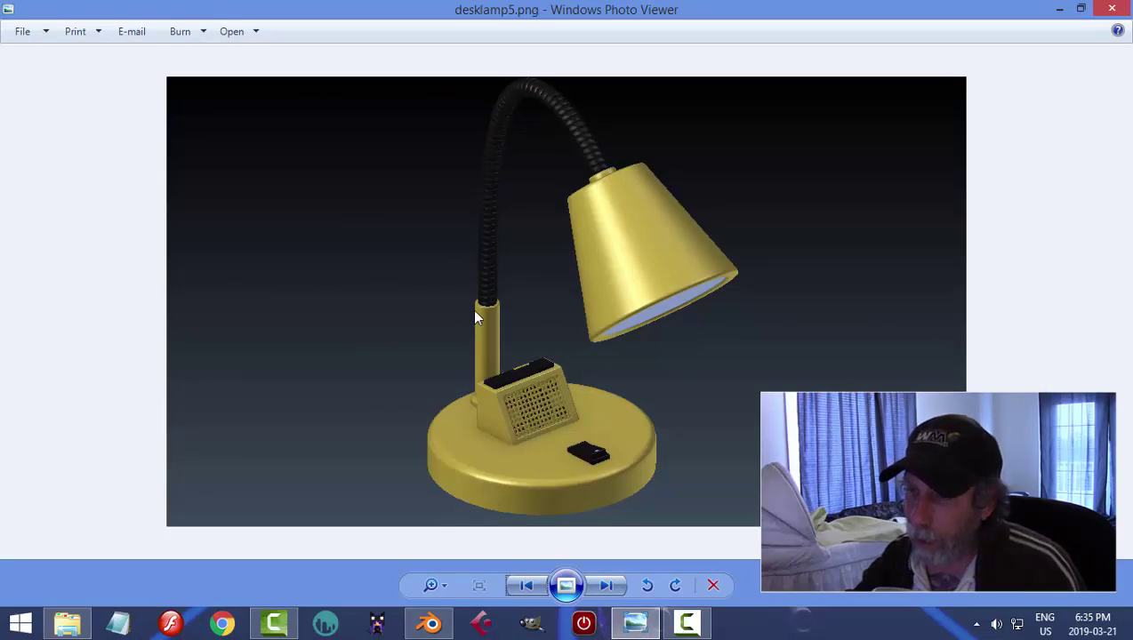
scroll(496, 320, "up", 2)
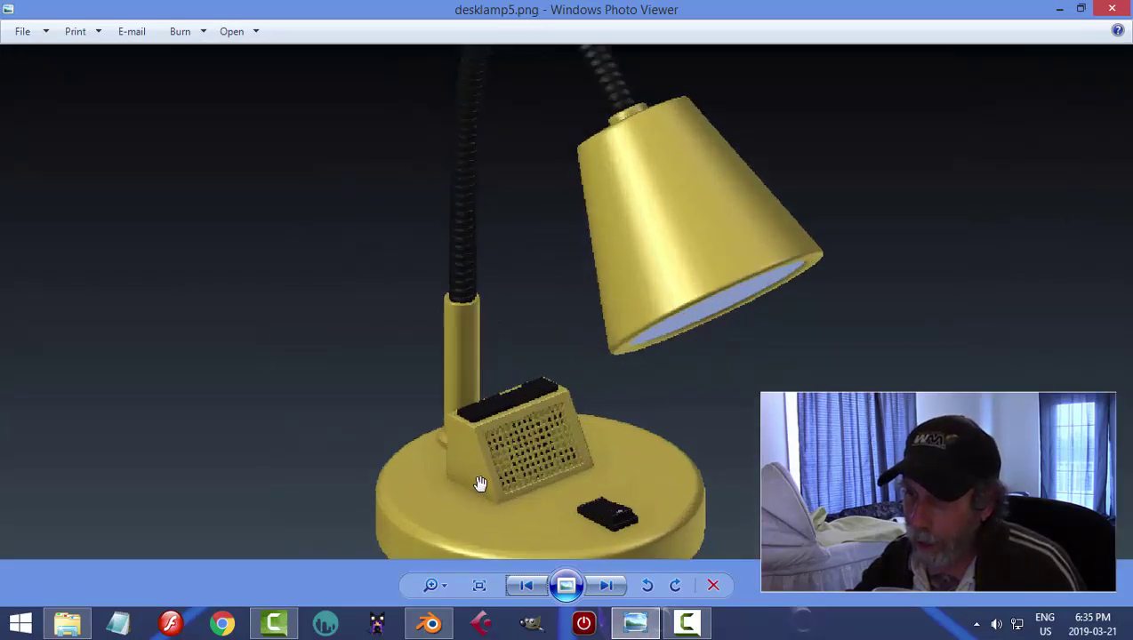
left_click(430, 624)
- Extrude the tube's top edge loop in place, scale it inward to 0.754 to form a rim, and preview it in Object Mode
scroll(640, 354, "up", 5)
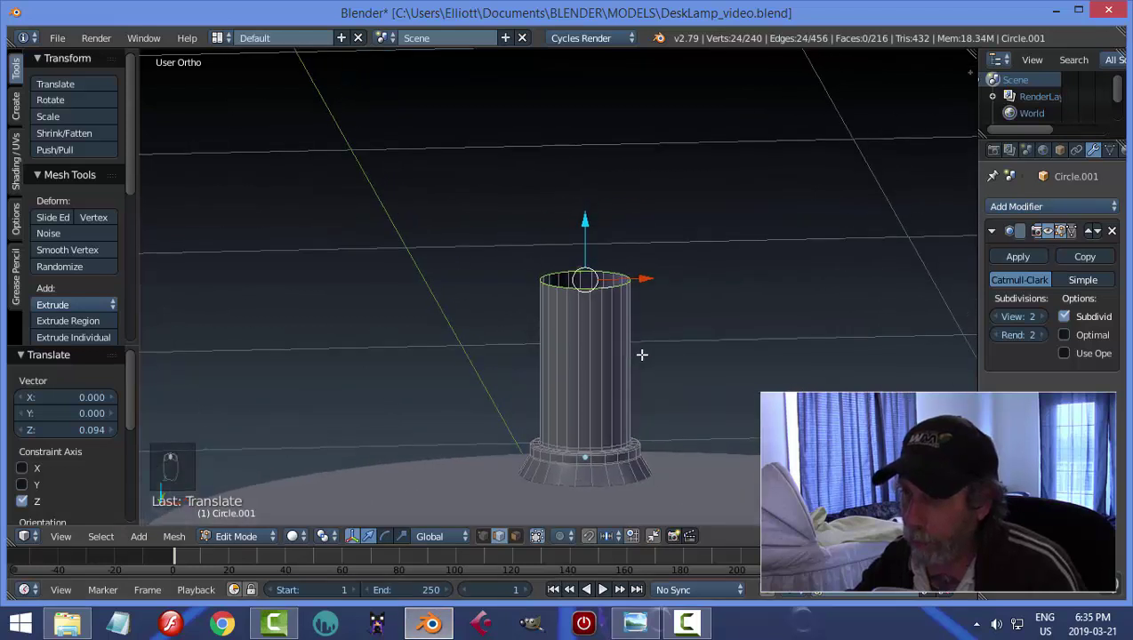
key("e")
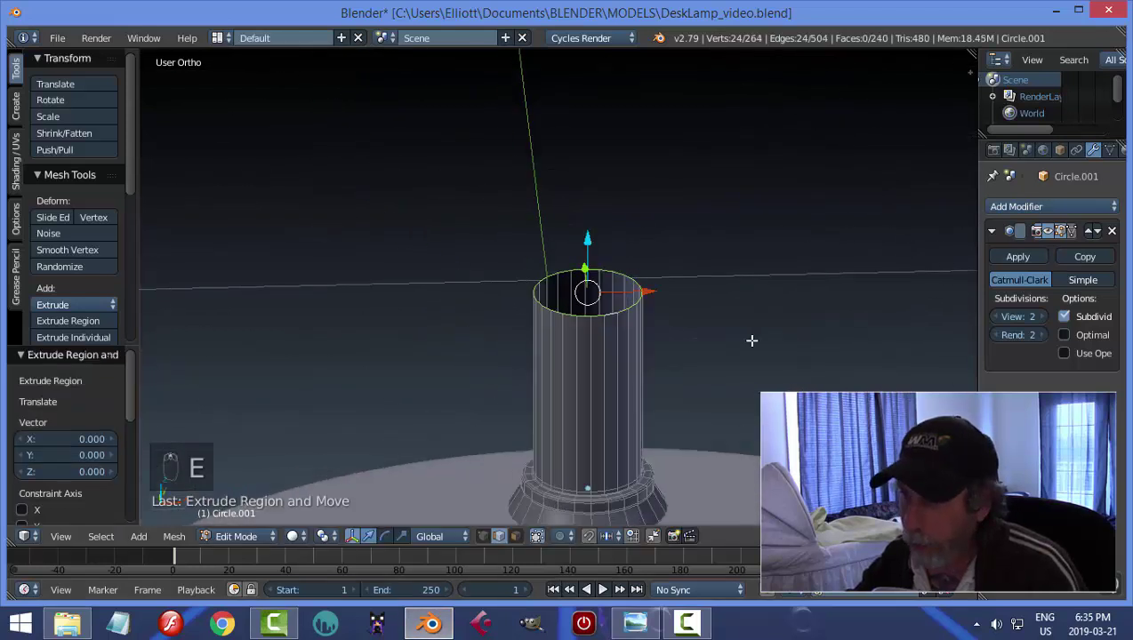
key("s")
left_click(708, 329)
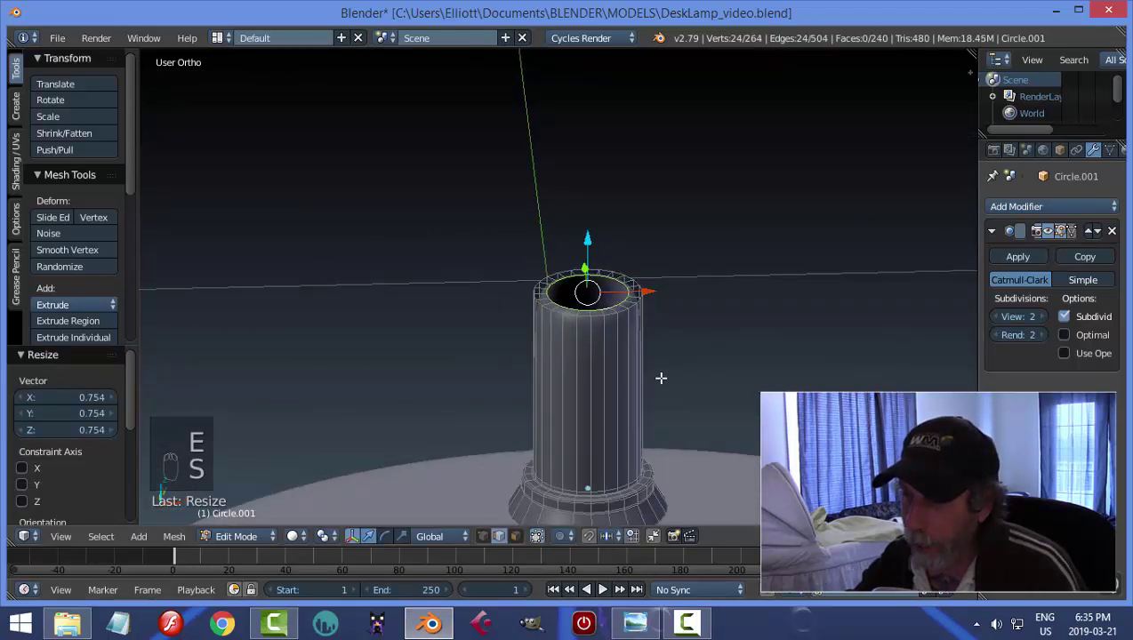
scroll(634, 363, "up", 3)
scroll(634, 362, "up", 4)
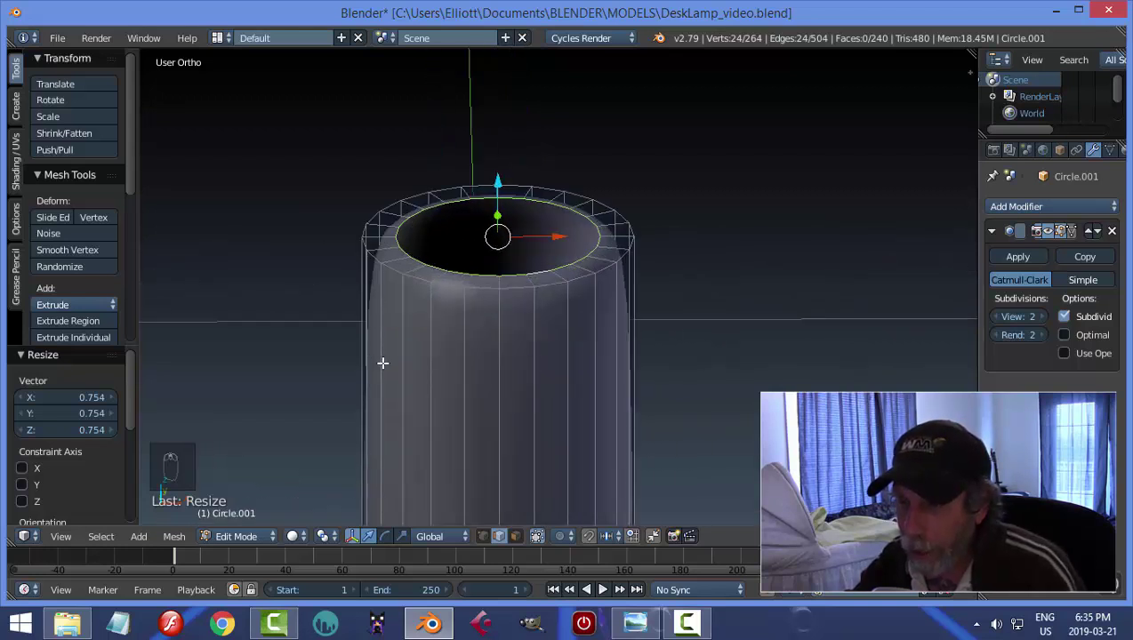
key("a")
key("Tab")
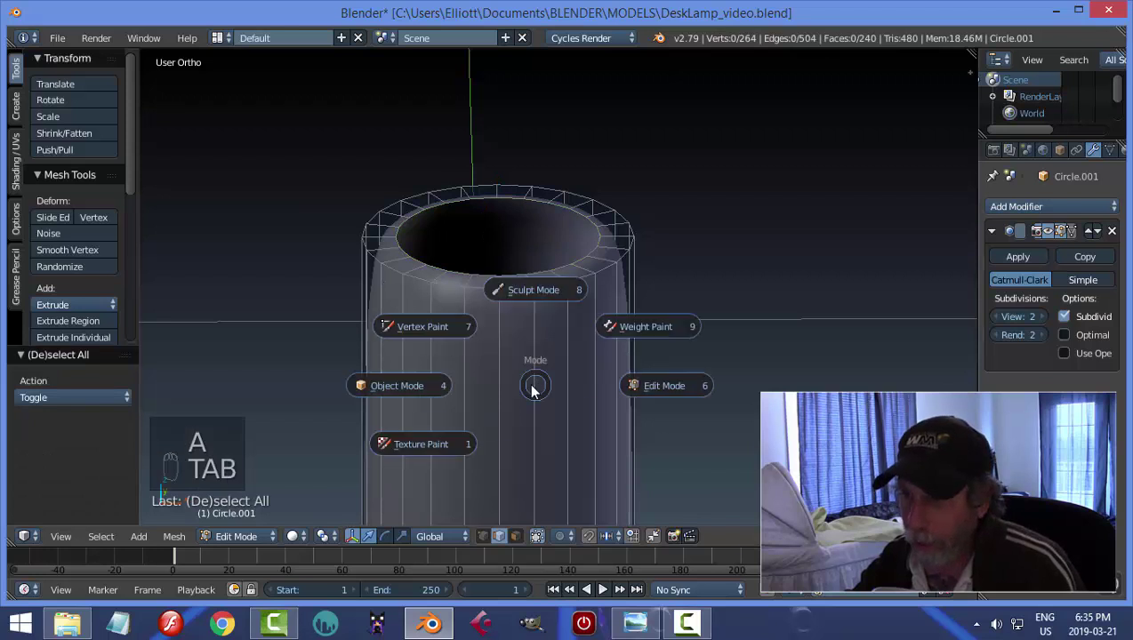
middle_click_drag(556, 374, 561, 346)
- Add a loop cut around the tube, slide it up to just below the rim, and inspect the sharpened edge in Object Mode
key("Tab")
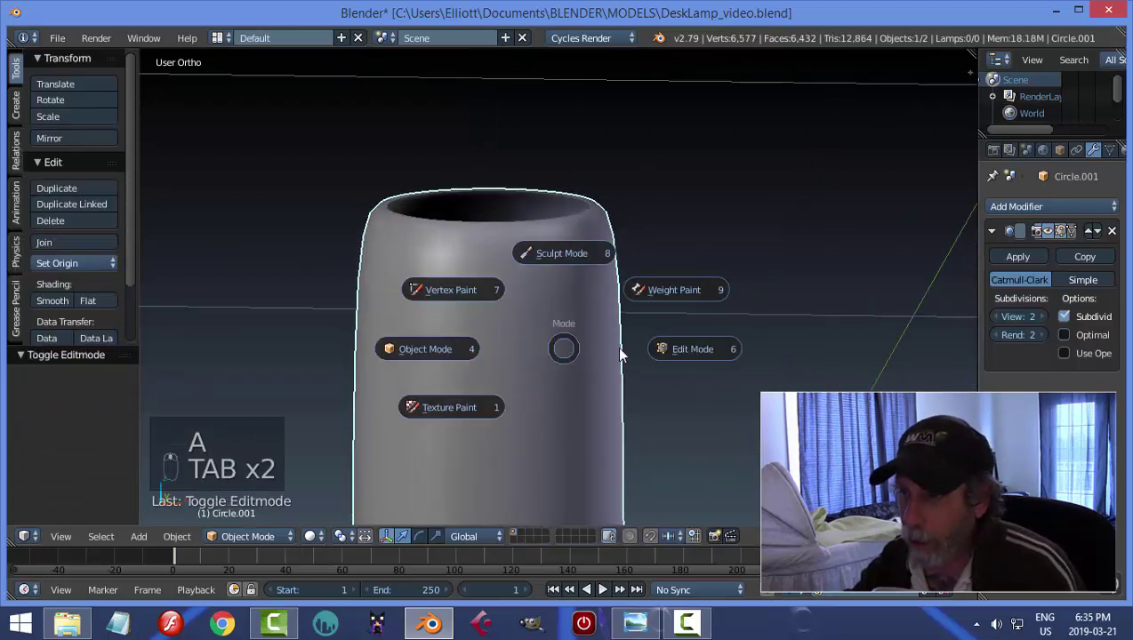
key("ctrl+r")
left_click(588, 363)
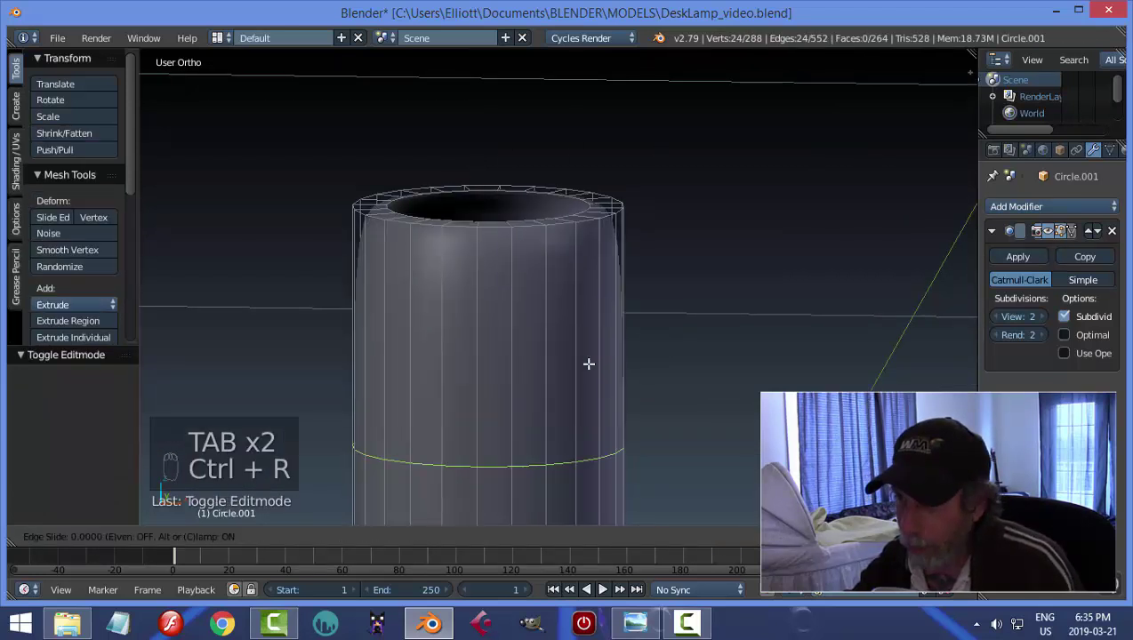
left_click(587, 131)
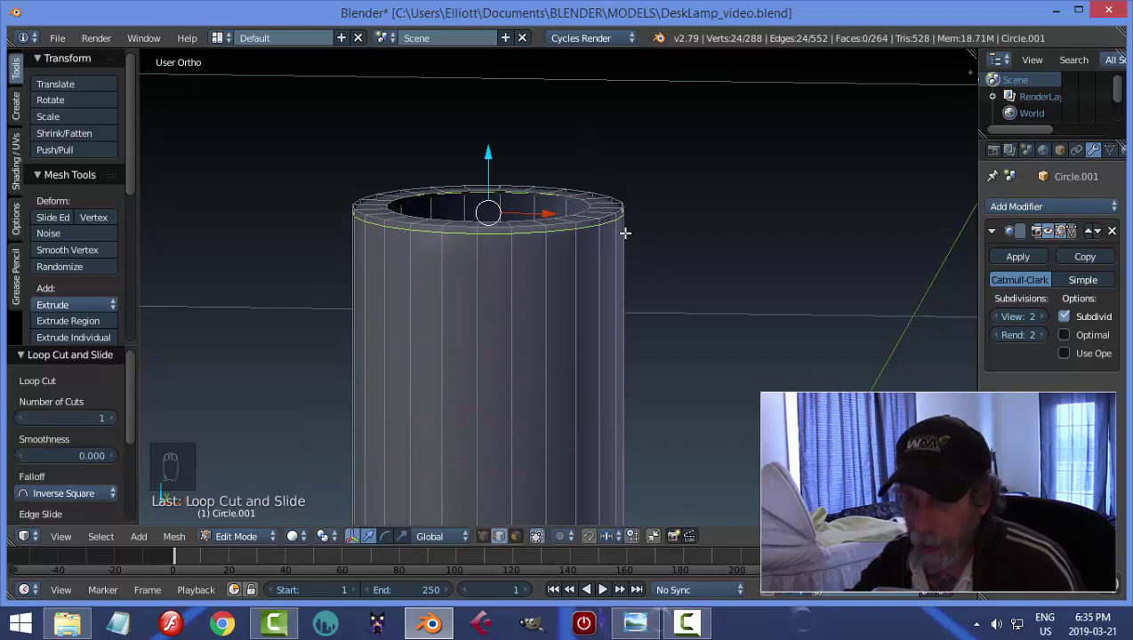
key("Tab")
mouse_move(666, 255)
middle_mouse_down()
mouse_move(653, 306)
mouse_move(649, 264)
middle_mouse_up()
middle_click_drag(534, 267, 572, 320)
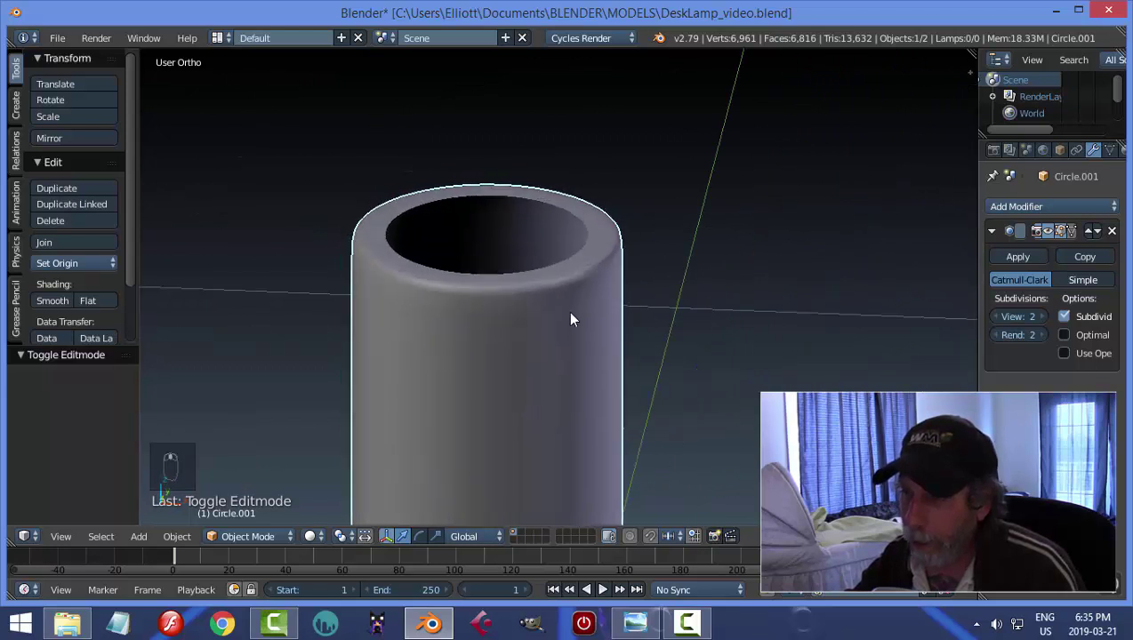
- In Edit Mode, dissolve the supporting edge loop just below the tube's rim
key("Tab")
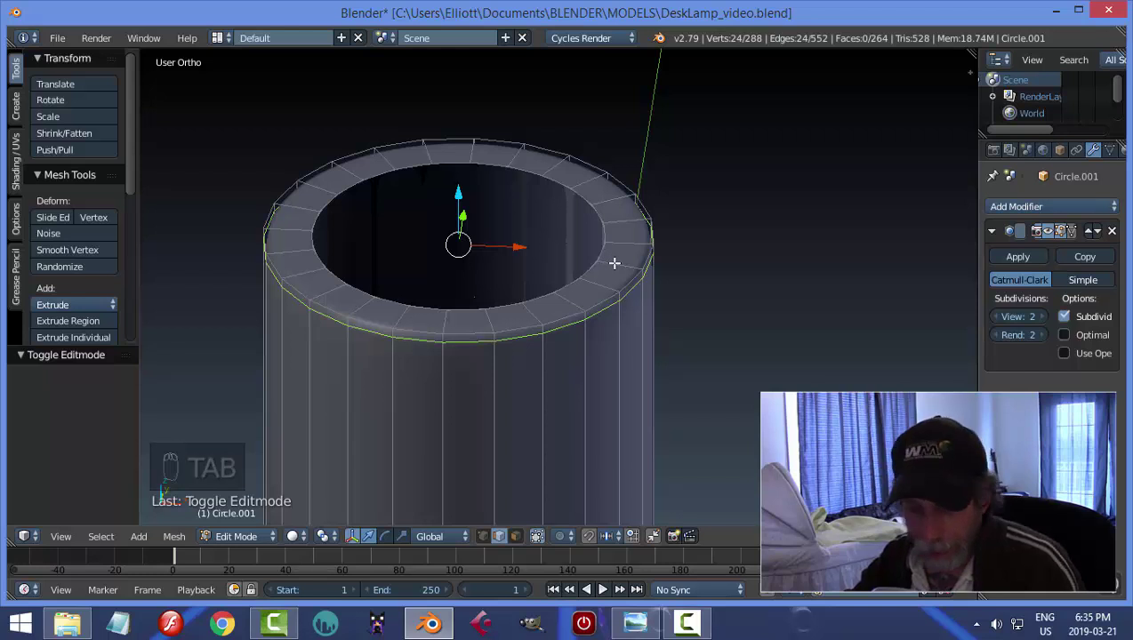
key("a")
right_click(616, 302, "alt")
key("x")
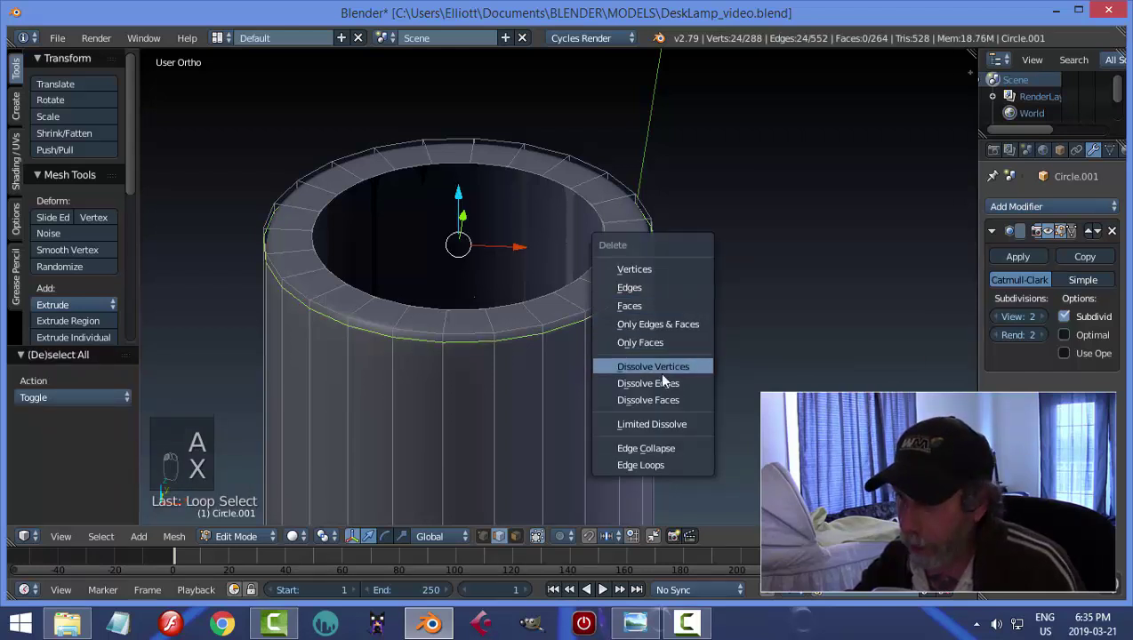
left_click(662, 382)
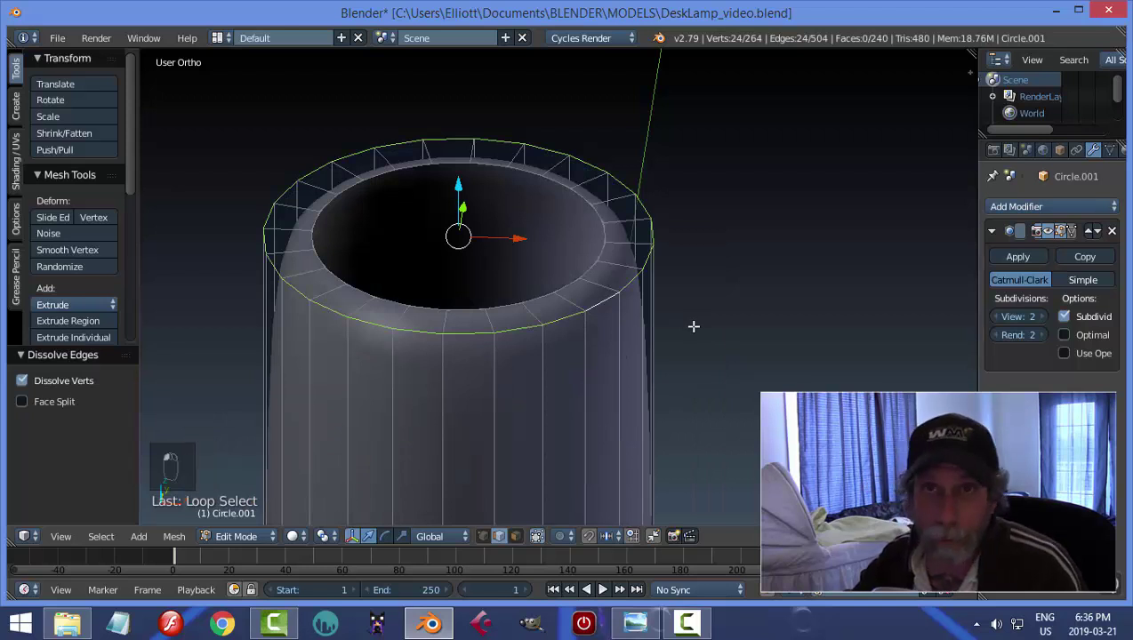
- Bevel the rim's outer edge loop with two segments and an offset of about 0.006, and preview it in Object Mode
key("ctrl+b")
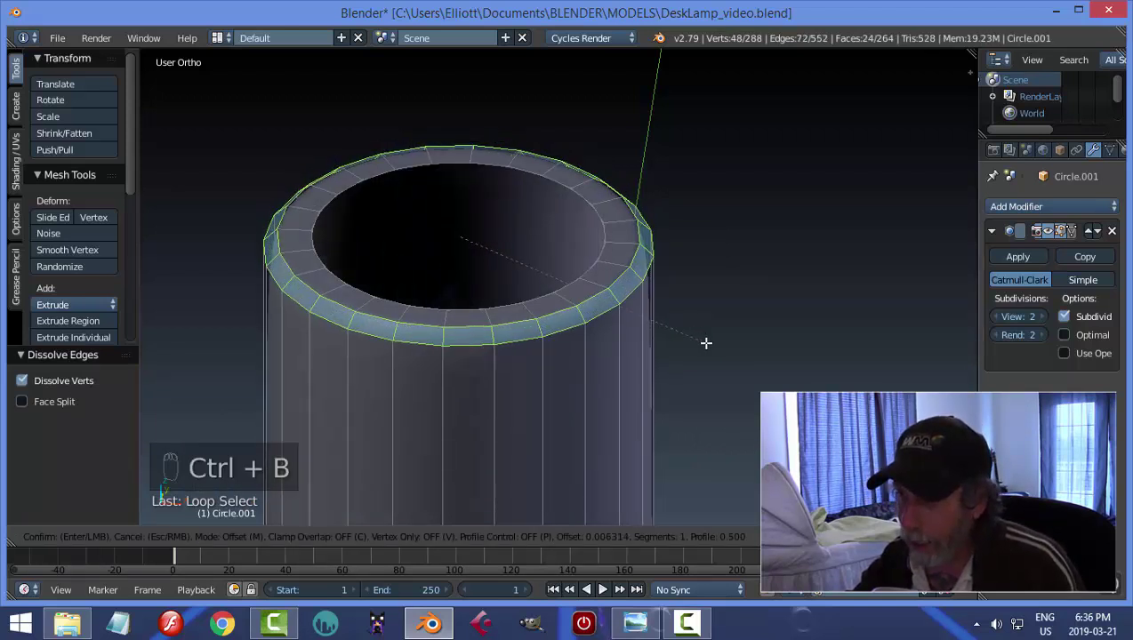
scroll(706, 343, "up", 1)
left_click(706, 342)
key("a")
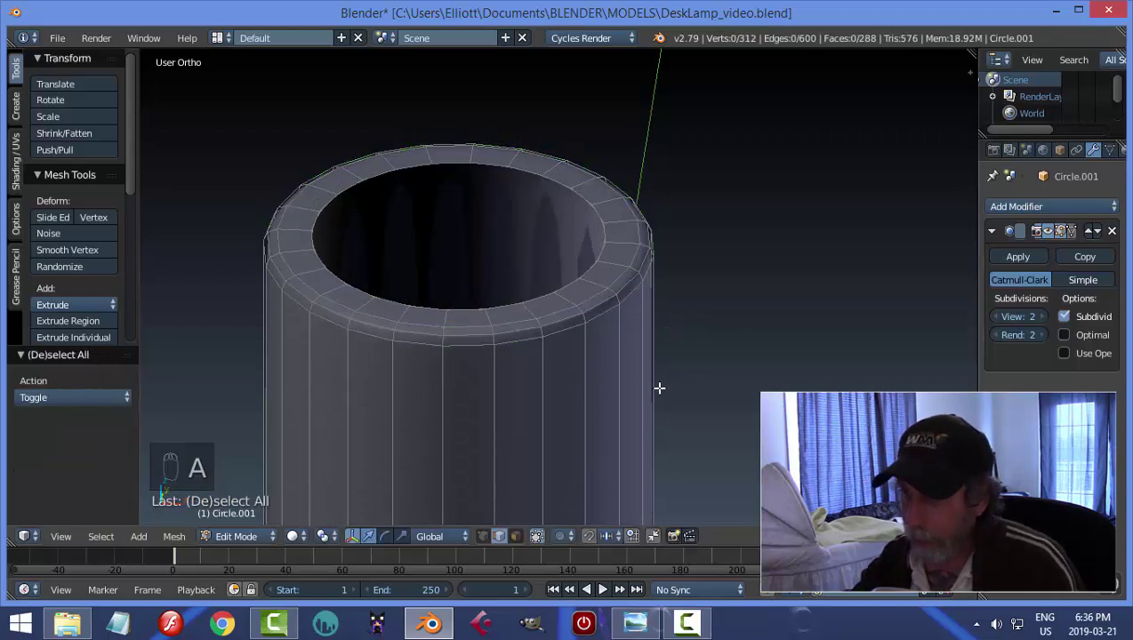
middle_click_drag(657, 386, 653, 350)
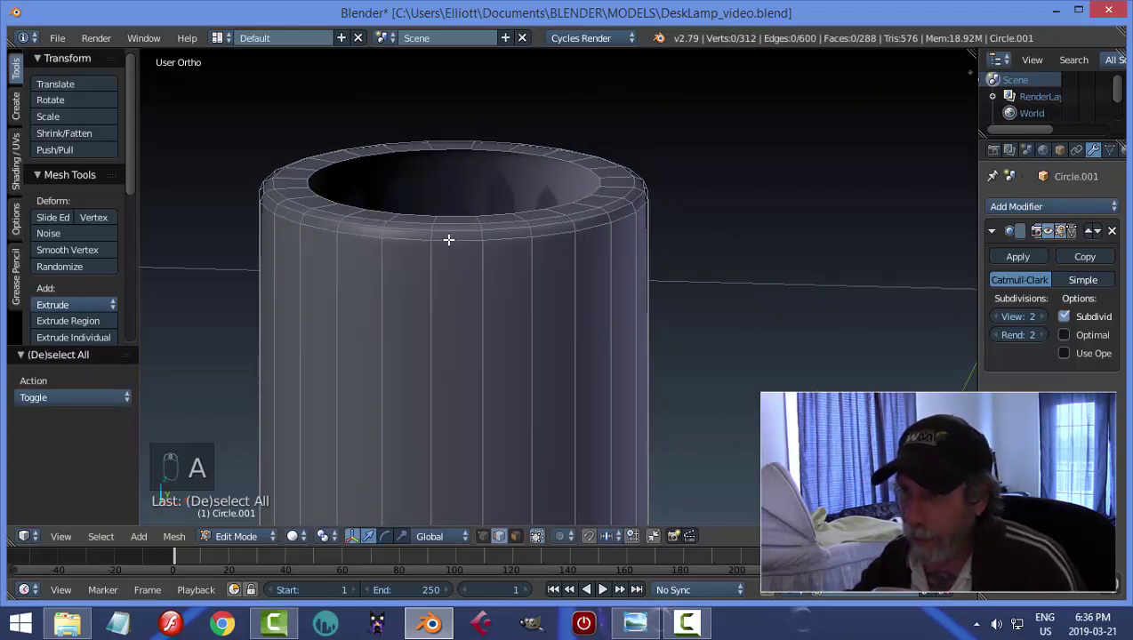
key("Tab")
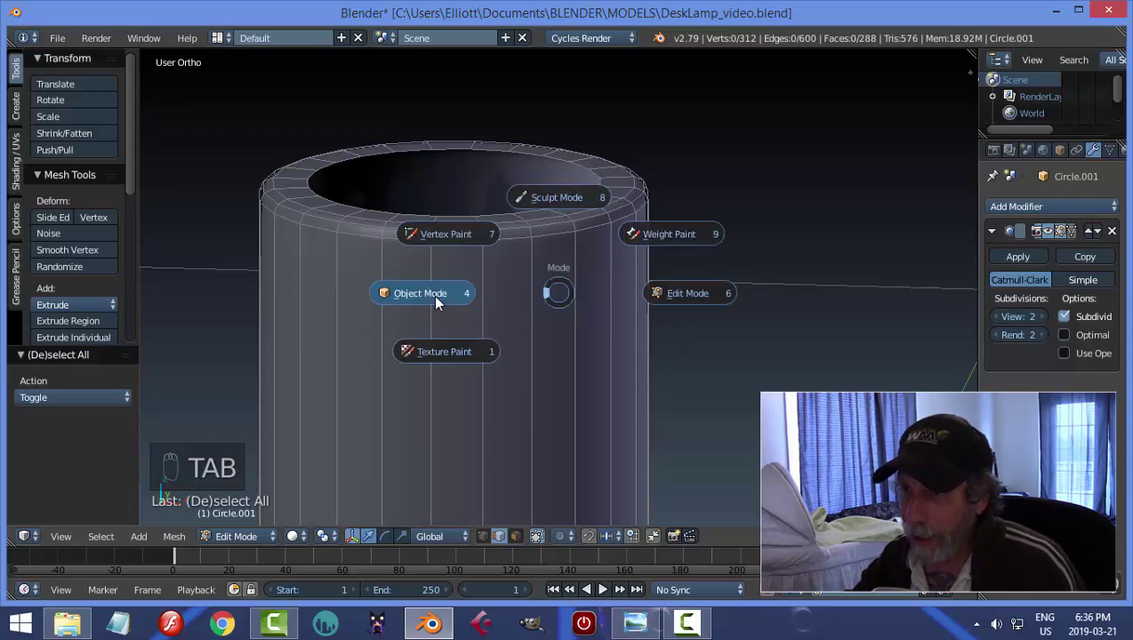
scroll(614, 304, "down", 4)
middle_click_drag(612, 344, 624, 321)
- Add a loop cut around the tube, slide it up close beneath the beveled rim, and view it in Object Mode
key("Tab")
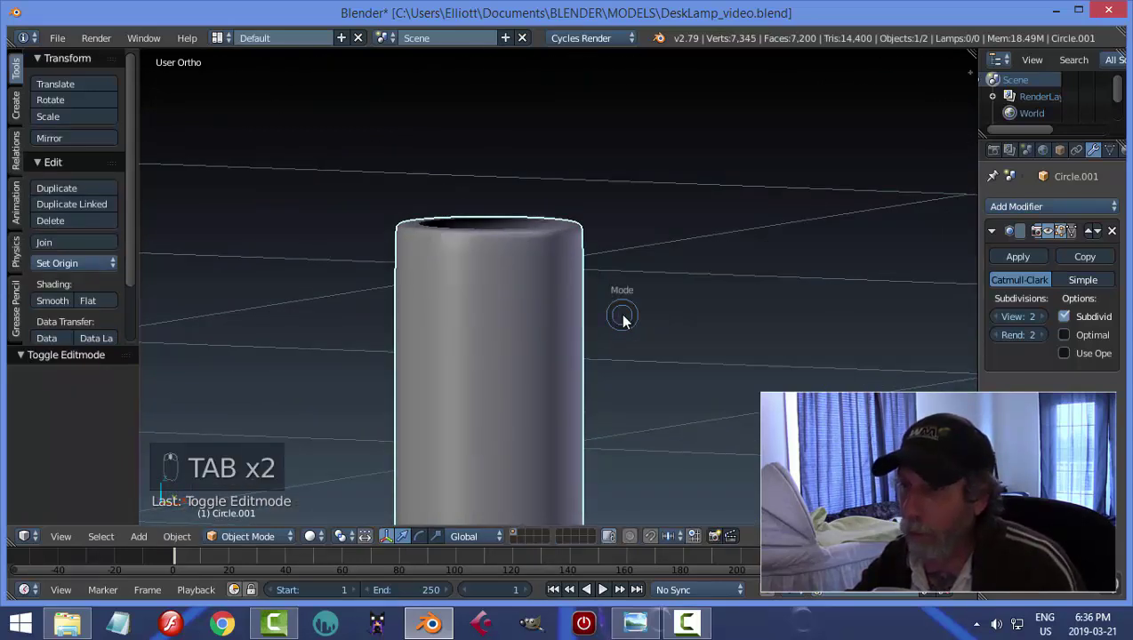
left_click(516, 317)
right_click(537, 338)
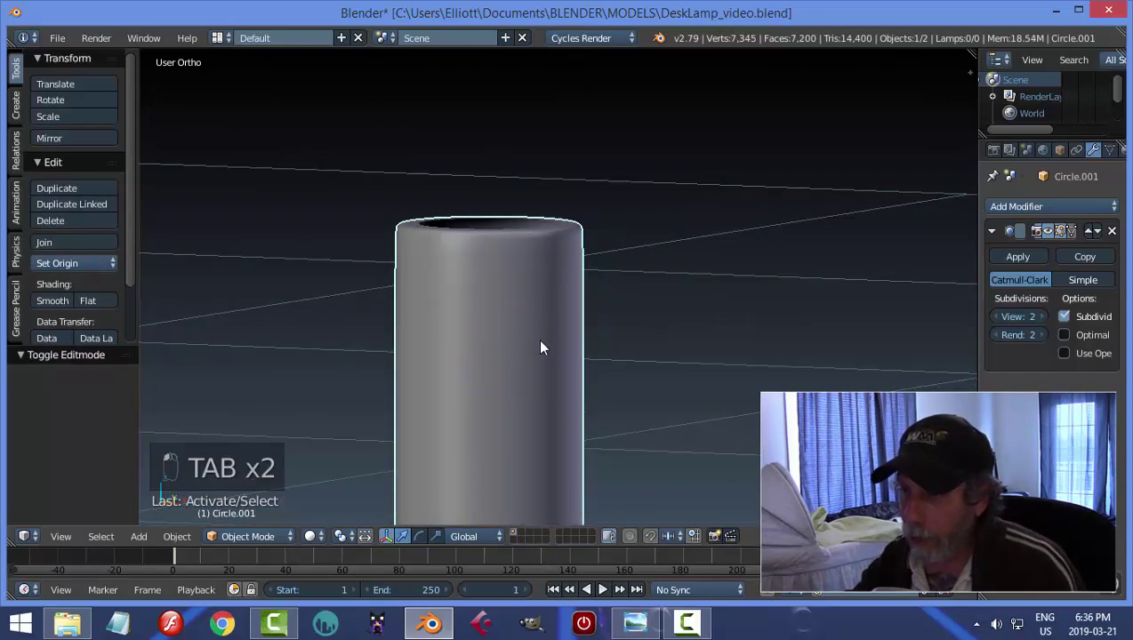
key("Tab")
left_click(663, 341)
key("ctrl+r")
left_click(561, 404)
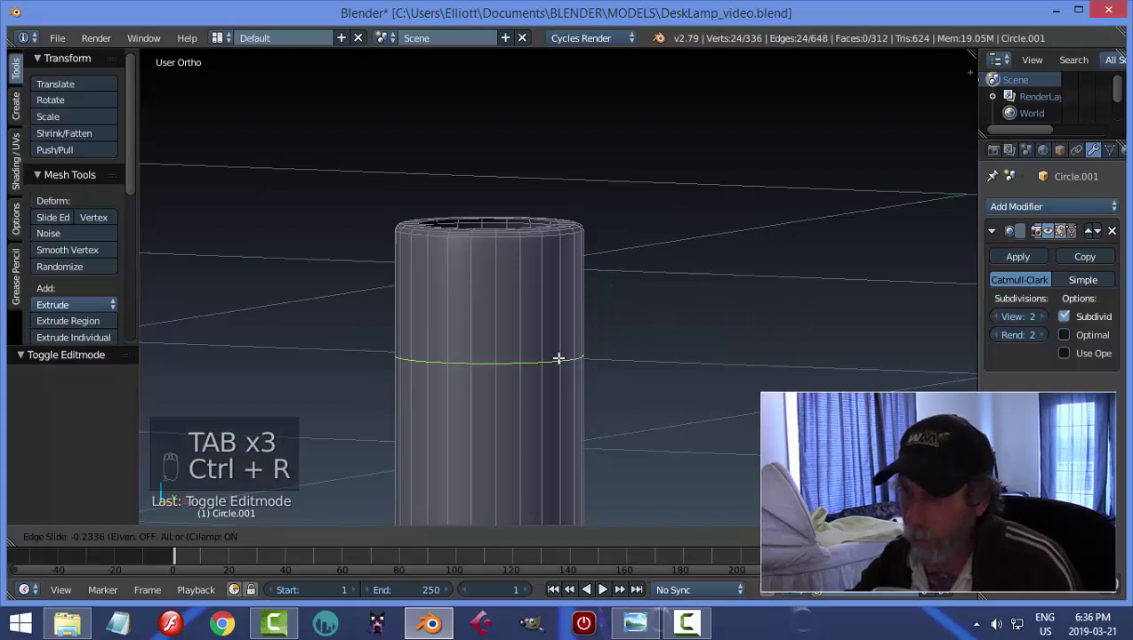
left_click(561, 258)
key("Tab")
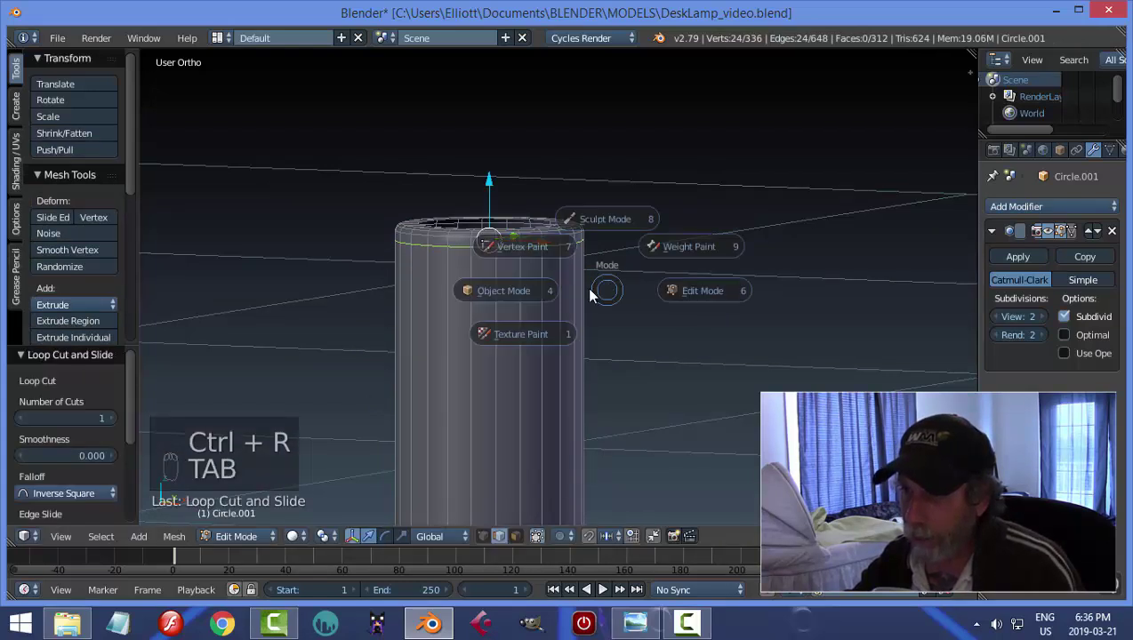
left_click(637, 287)
middle_click_drag(636, 287, 605, 353)
- Deselect all objects and save the blend file over the existing one
scroll(629, 336, "down", 4)
key("a")
key("a")
key("ctrl+s")
left_click(597, 357)
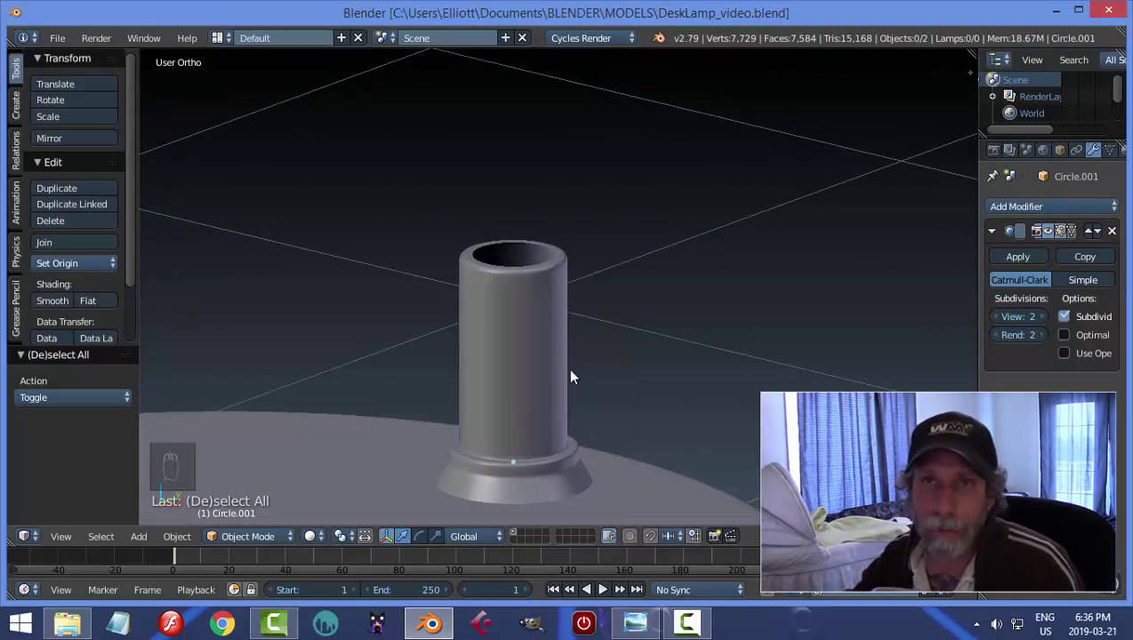
- Switch to Windows Photo Viewer, examine the flexible neck above the post in desklamp5.png, and return to Blender
mouse_move(567, 369)
middle_mouse_down()
mouse_move(547, 378)
mouse_move(574, 368)
mouse_move(548, 356)
middle_mouse_up()
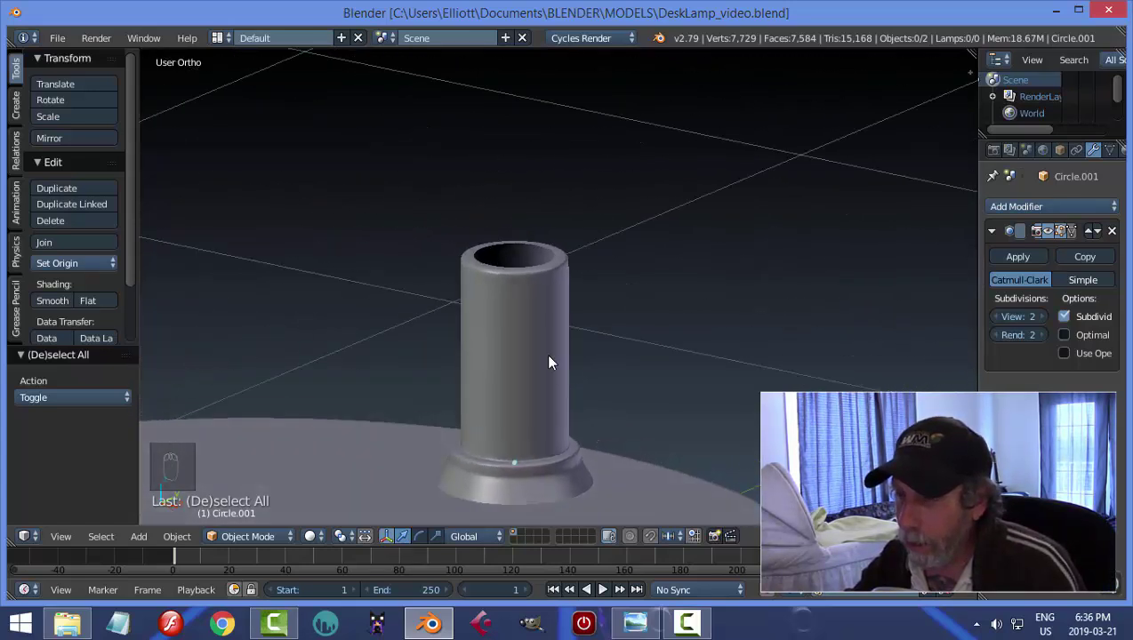
left_click(634, 623)
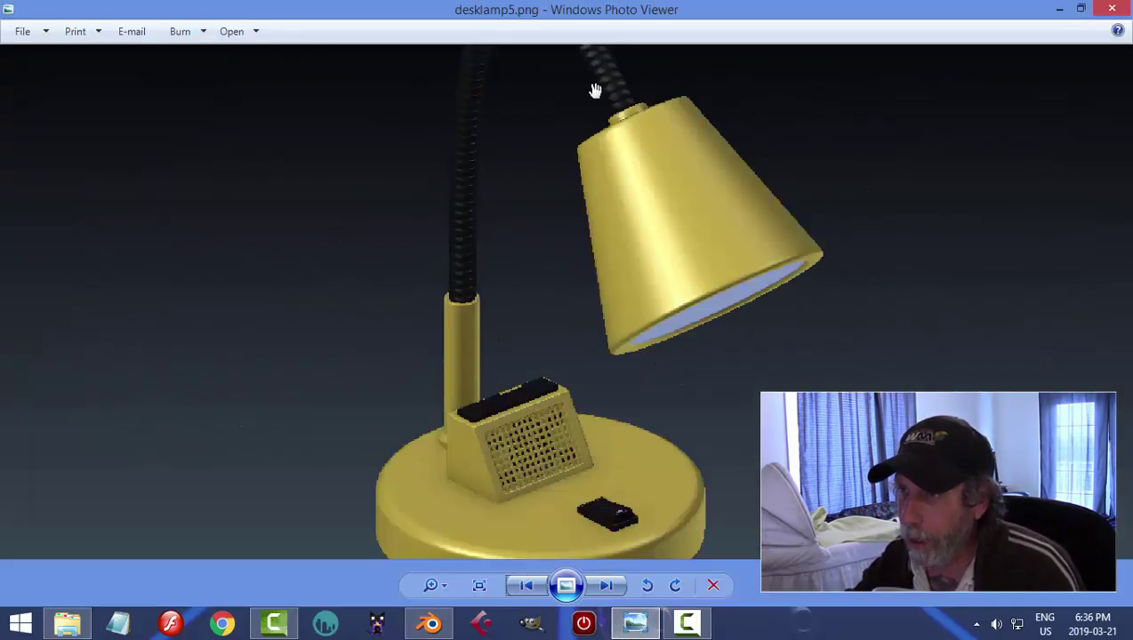
scroll(480, 302, "down", 2)
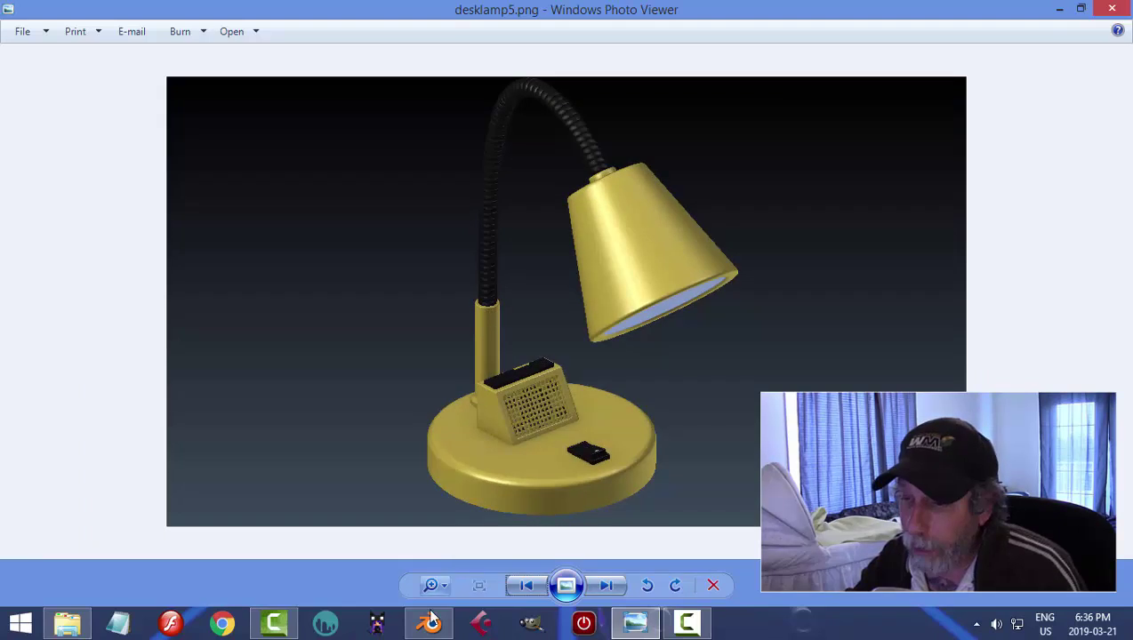
left_click(431, 622)
- In the post's Edit Mode, duplicate the rim's inner edge loop in place, separate it into its own object, and return to Object Mode
left_click(516, 331)
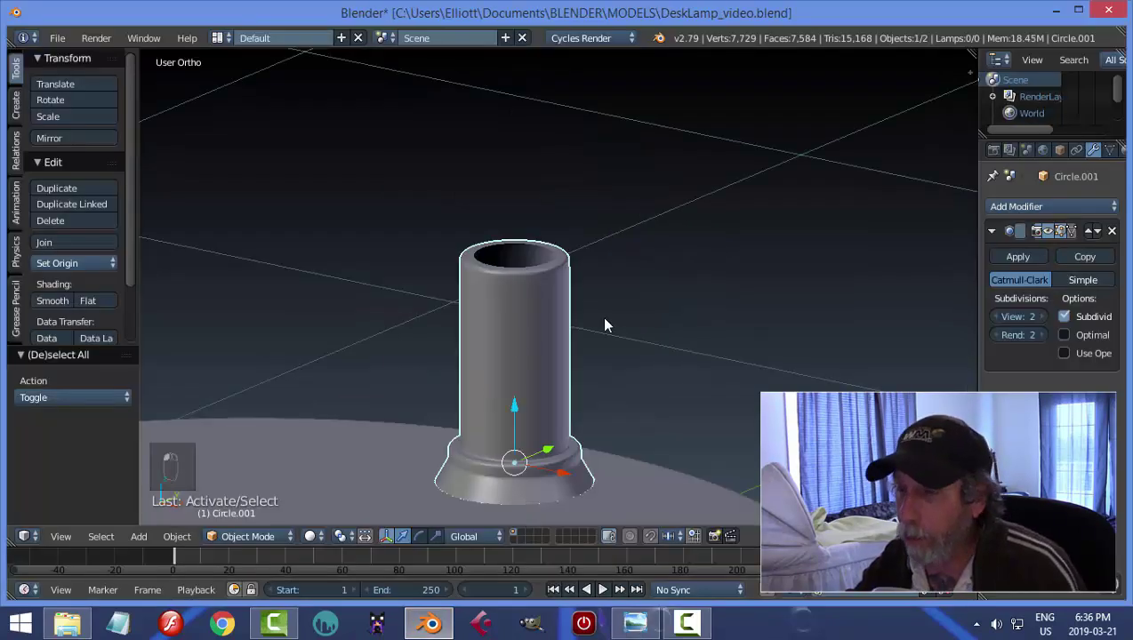
key("Tab")
key("a")
key("a")
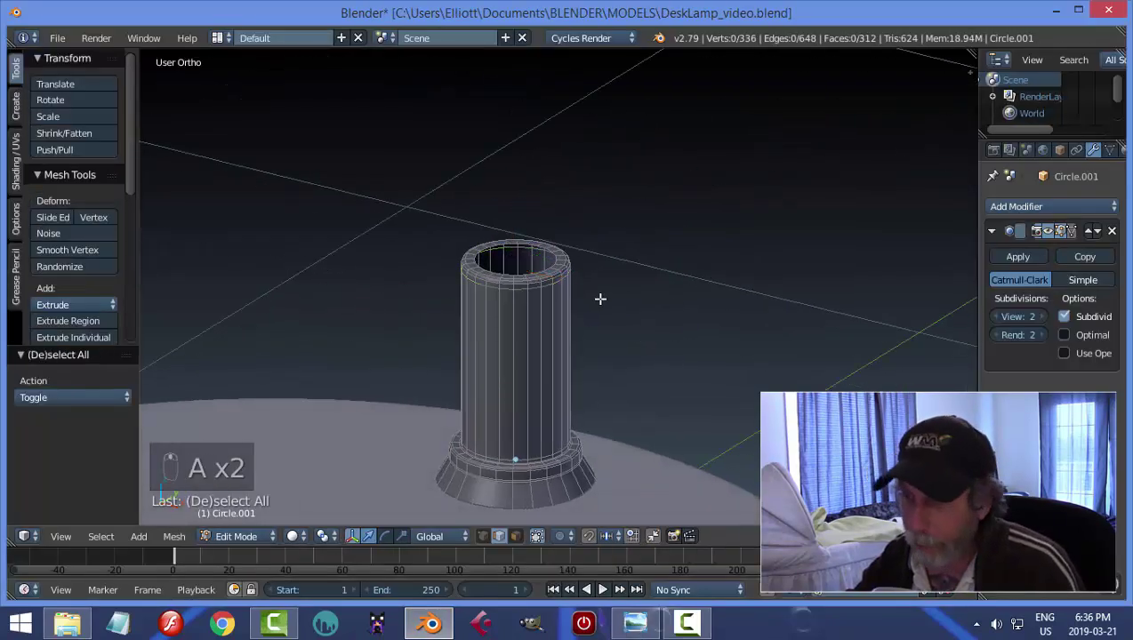
scroll(549, 292, "up", 3)
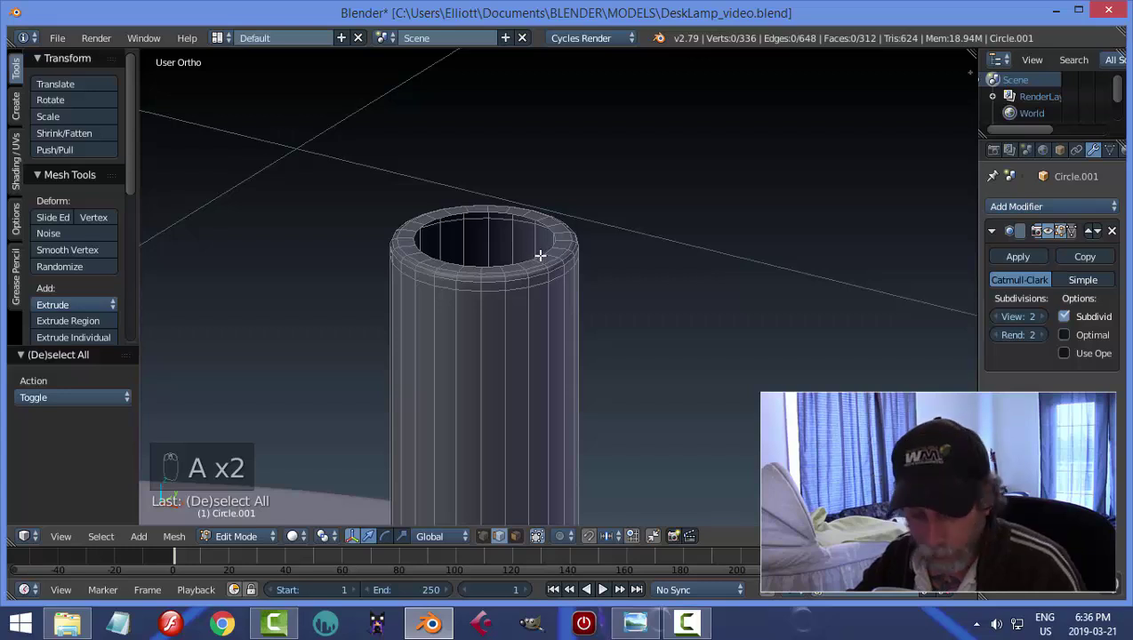
right_click(540, 255, "alt")
middle_click_drag(602, 354, 565, 370)
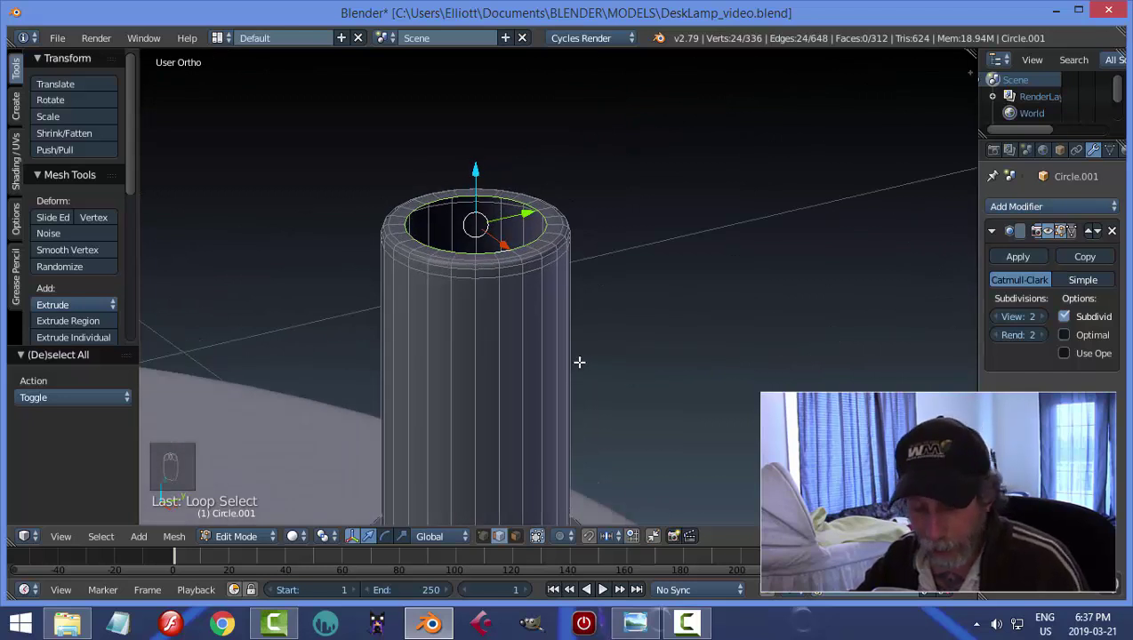
key("shift+d")
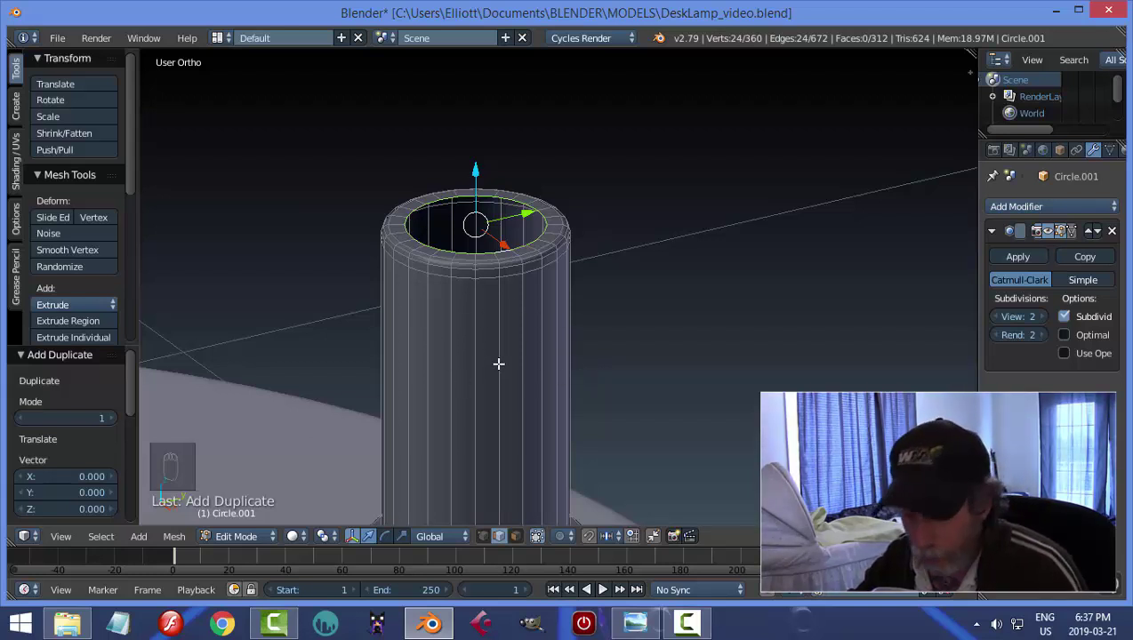
key("p")
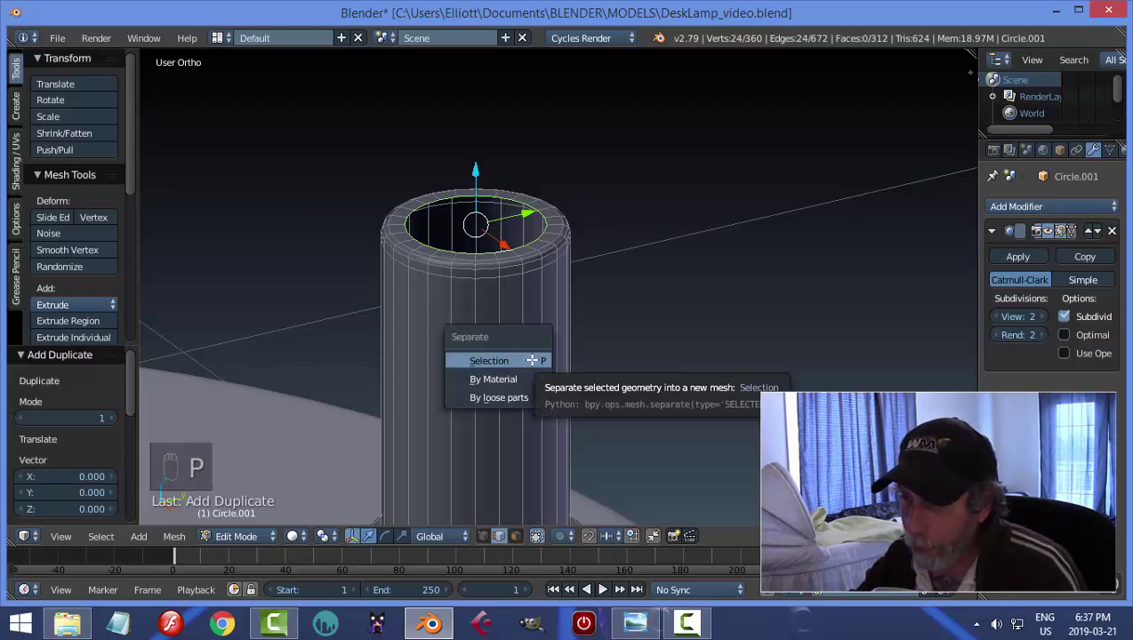
left_click(532, 360)
key("Tab")
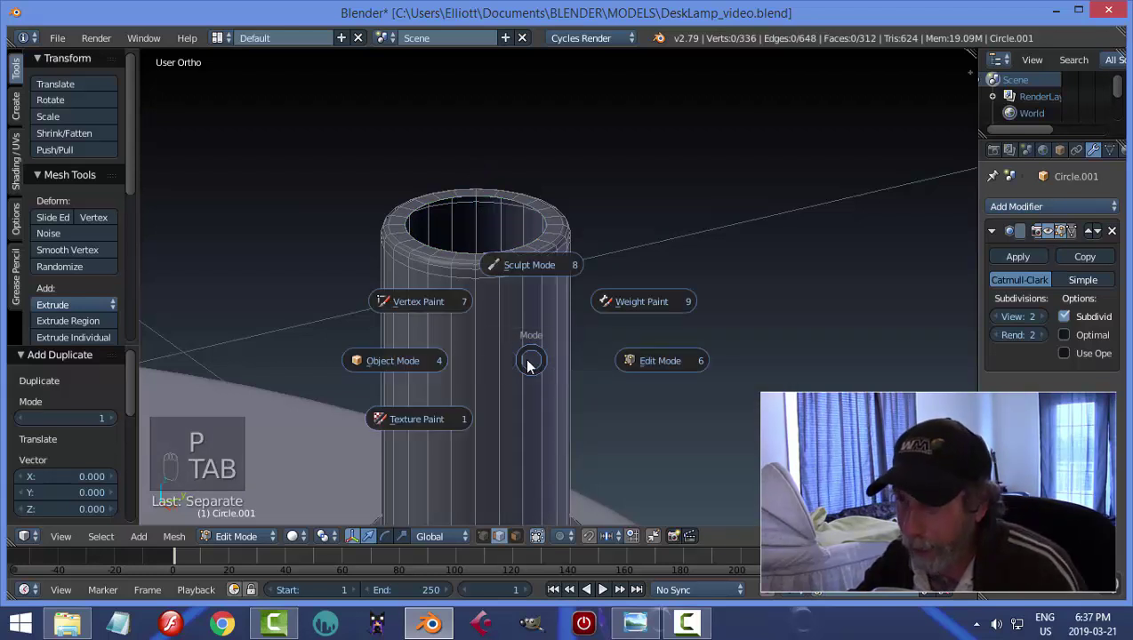
left_click(391, 354)
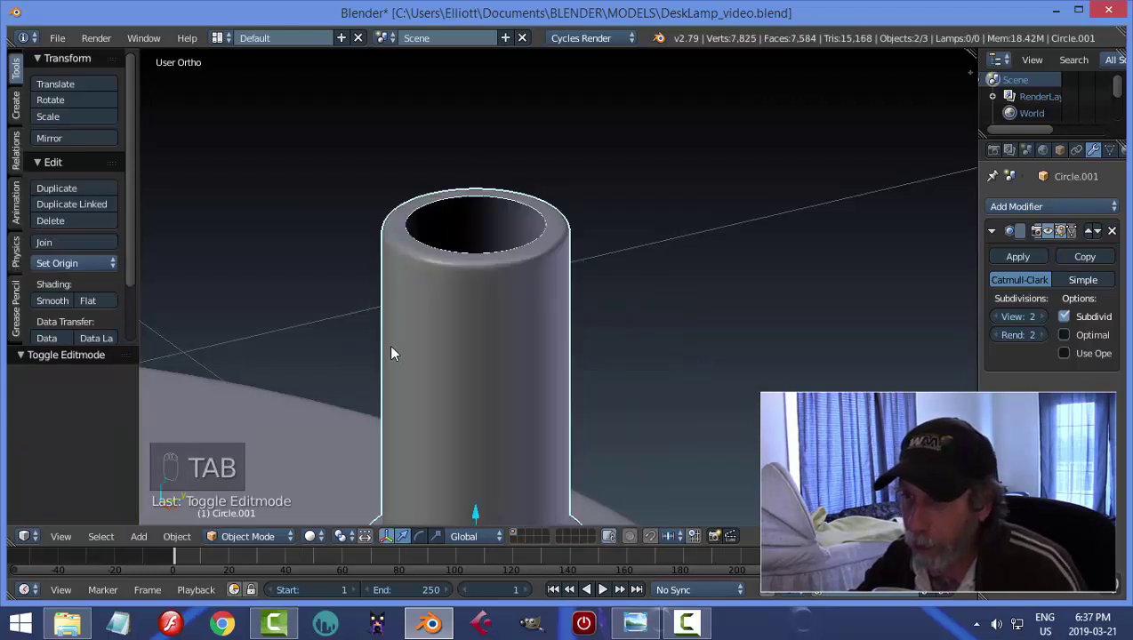
- Select only the separated circle at the tube's opening and set its origin to its geometry
right_click(447, 257)
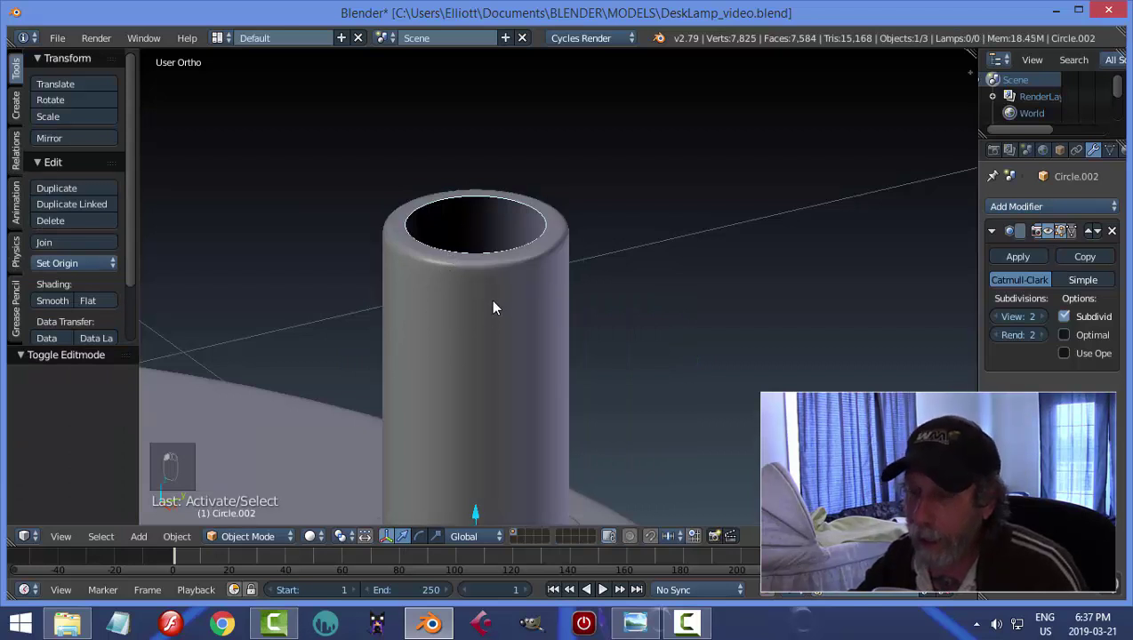
scroll(498, 431, "down", 2)
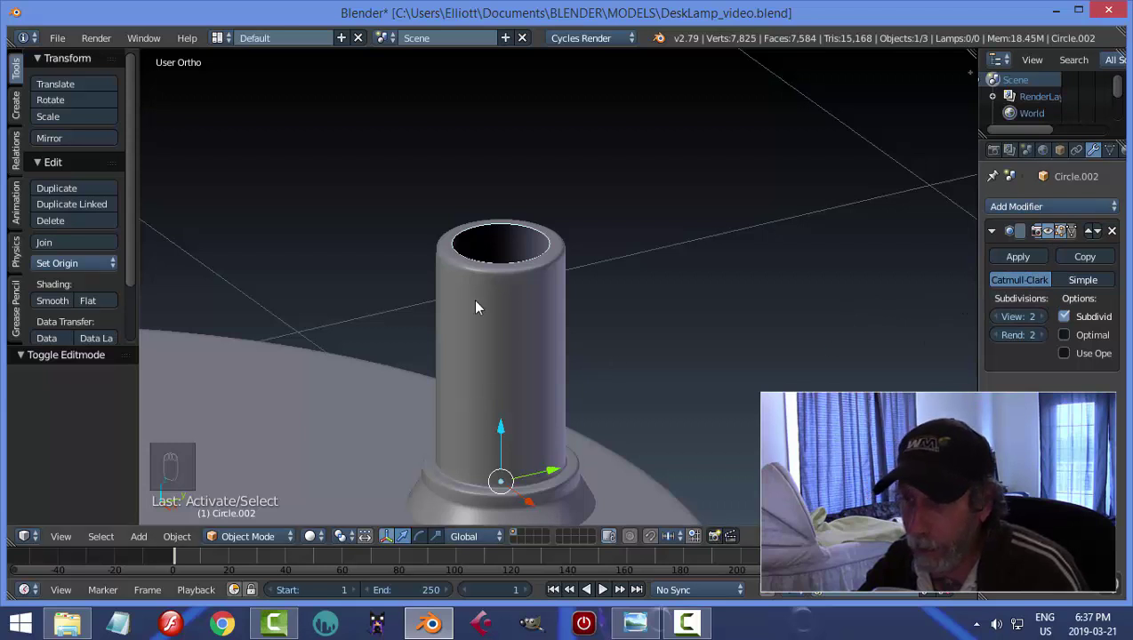
left_click(74, 262)
left_click(100, 299)
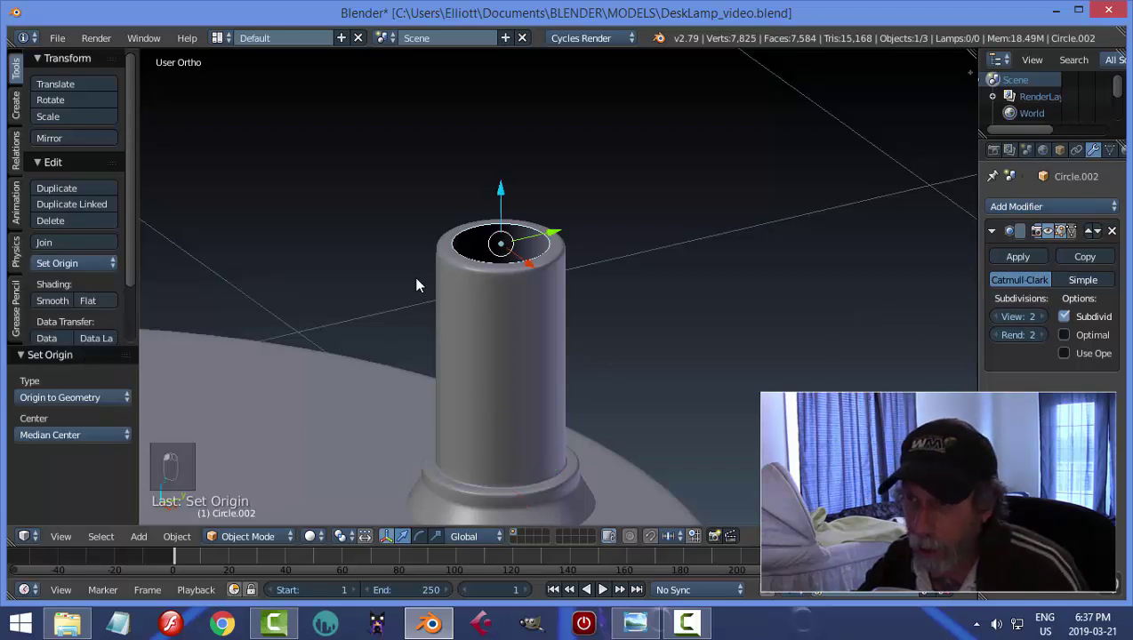
- Raise the separated circle about 0.009 along Z above the post's opening
scroll(563, 281, "up", 2)
middle_click_drag(622, 326, 613, 348)
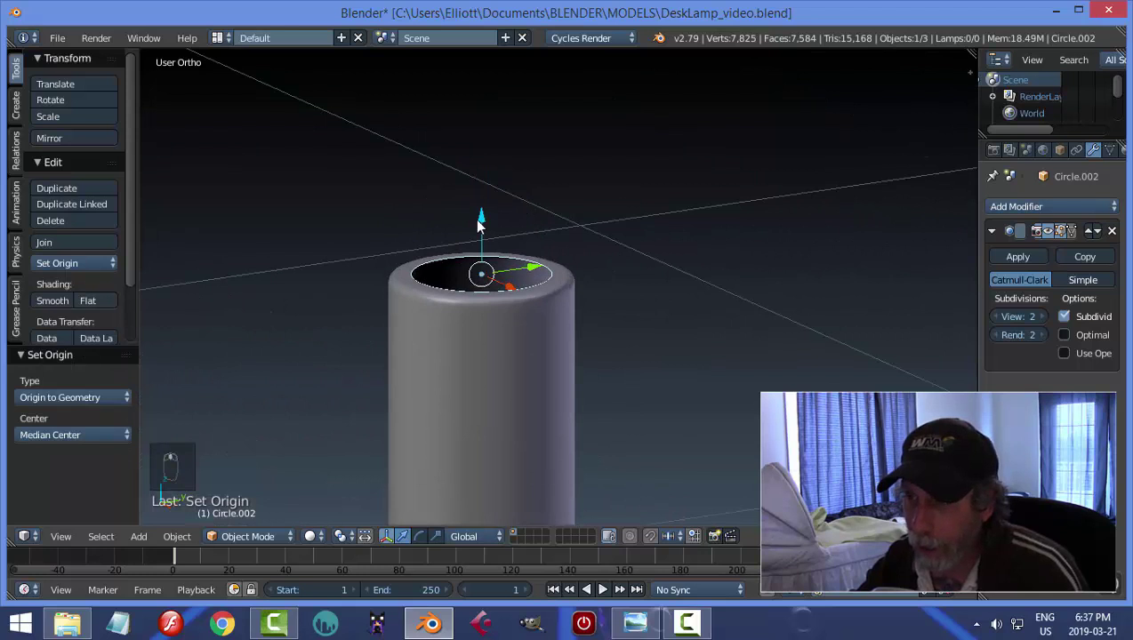
mouse_move(480, 226)
left_mouse_down()
mouse_move(477, 199)
mouse_move(481, 213)
left_mouse_up()
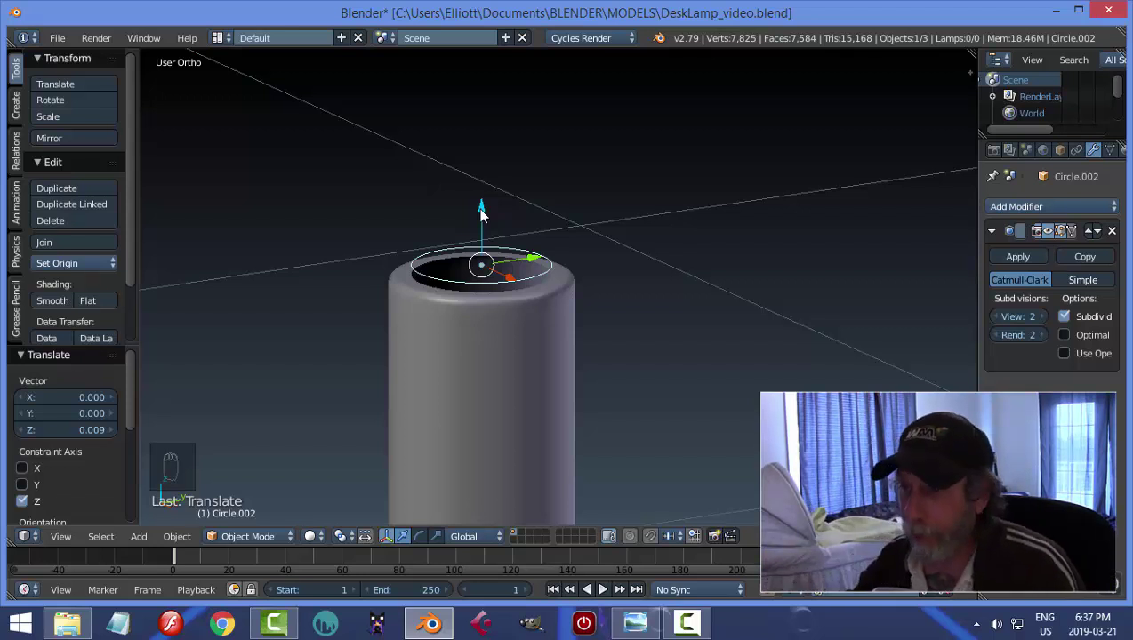
- In Edit Mode, select the whole circle and extrude it upward about 0.031 along Z into a short open ring
key("Tab")
left_click(694, 329)
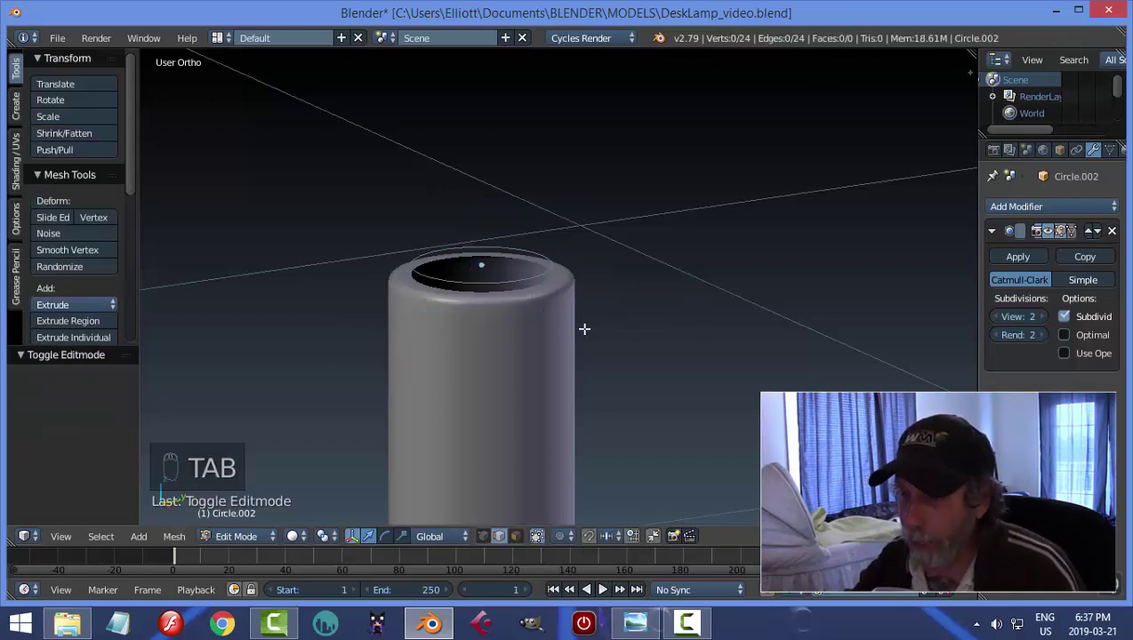
key("a")
key("a")
scroll(560, 345, "up", 2)
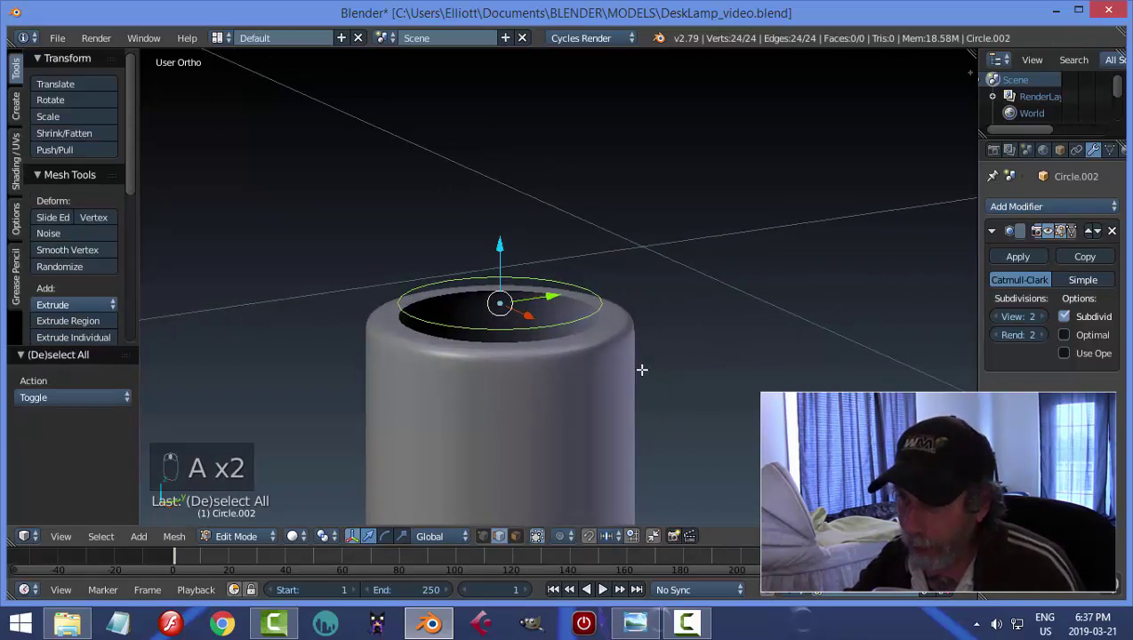
key("e")
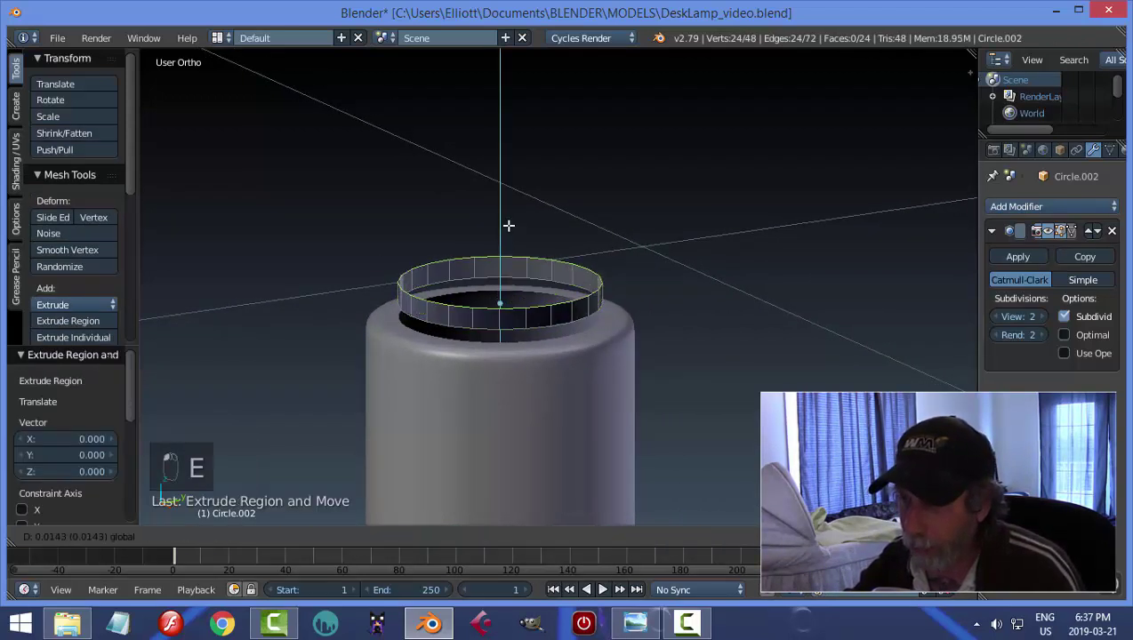
left_click(582, 256)
scroll(617, 366, "down", 2)
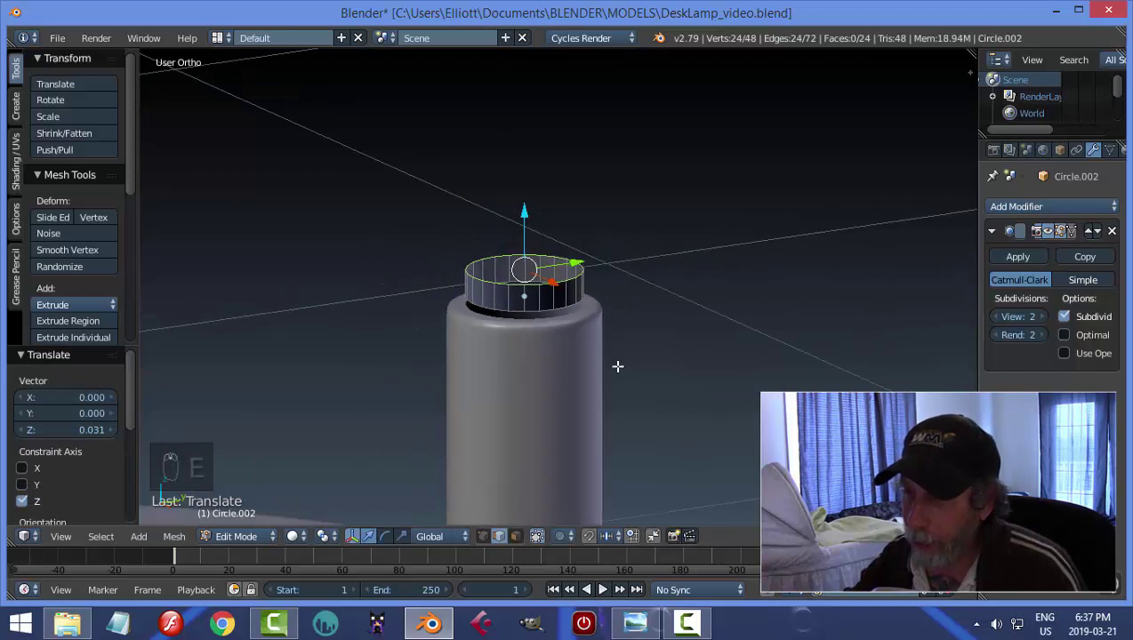
- Check the flexible neck in desklamp5.png in Windows Photo Viewer, return to Blender, and raise the ring's top loop about 0.024 along Z
left_click(635, 622)
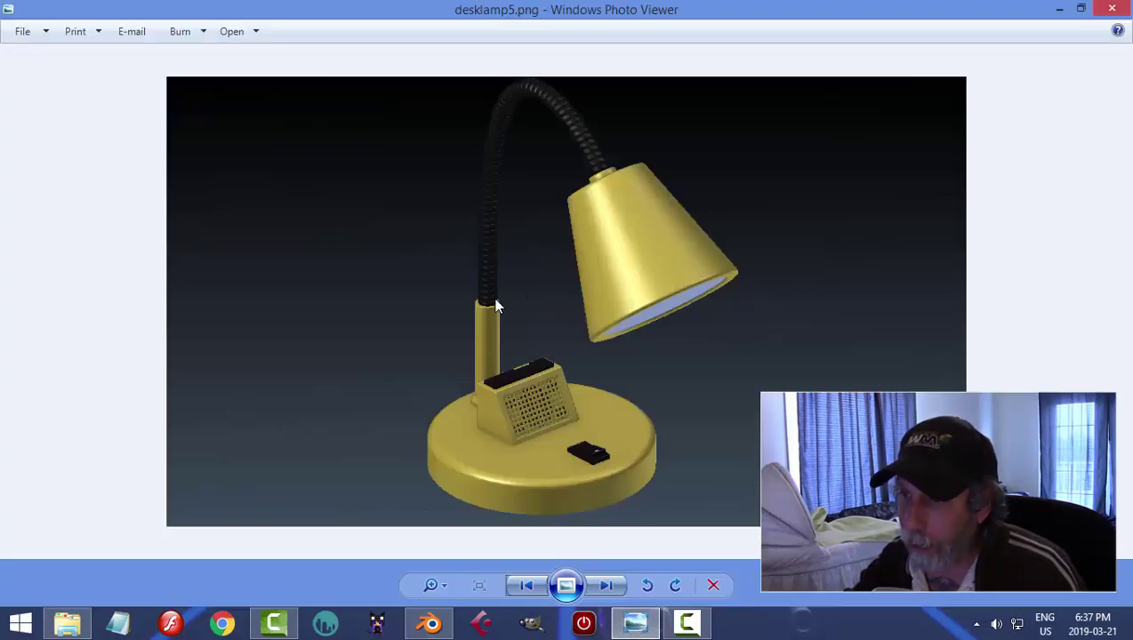
scroll(495, 306, "up", 1)
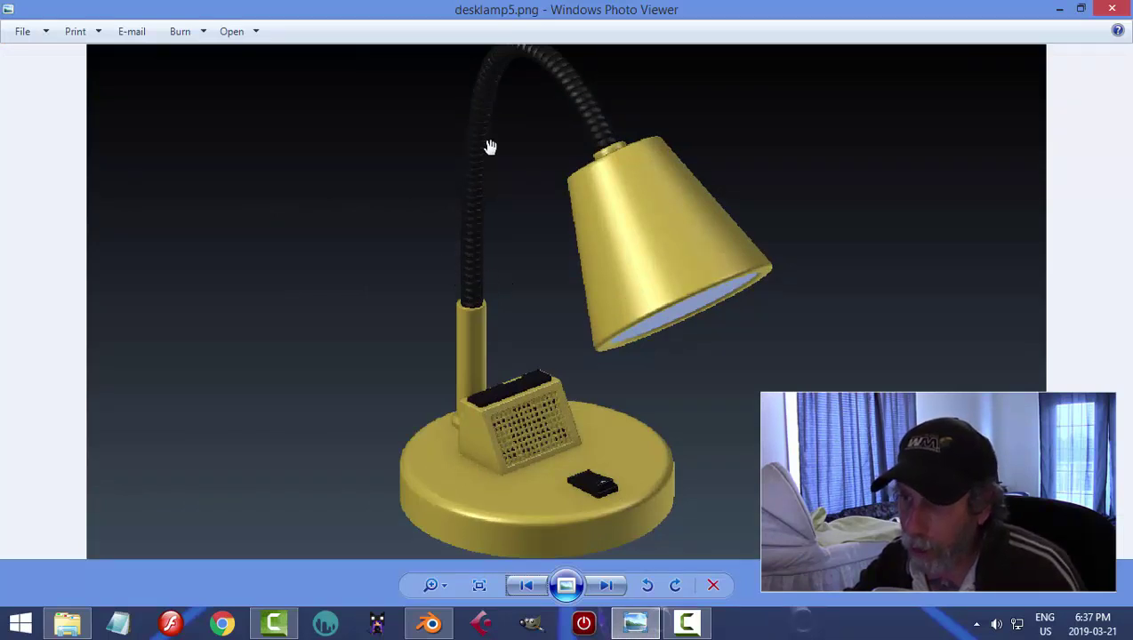
left_click(430, 623)
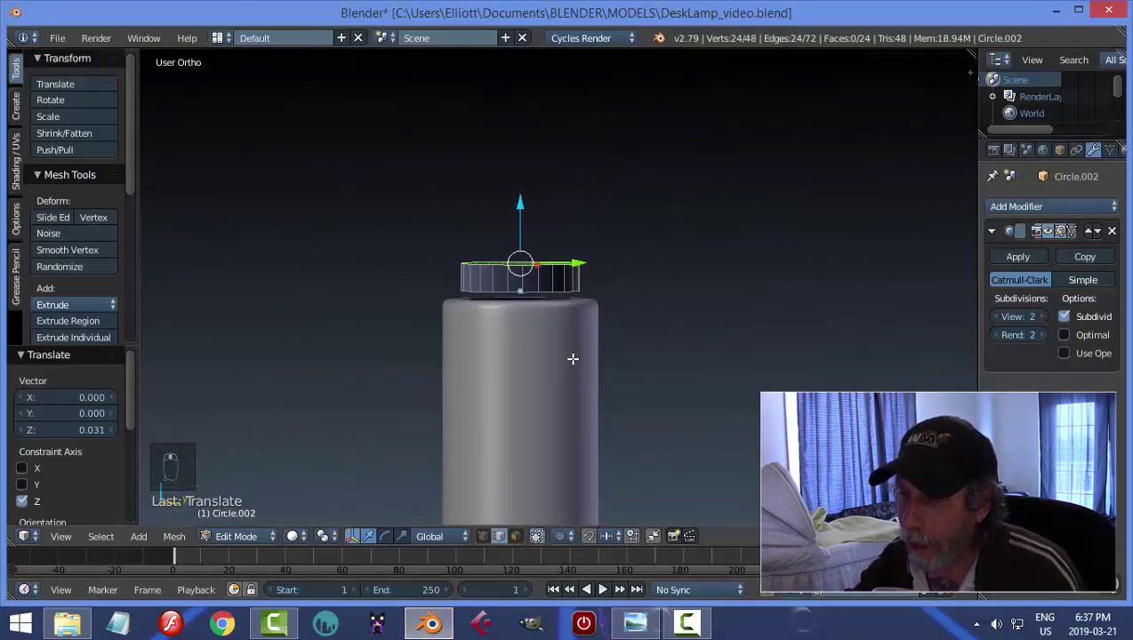
middle_click_drag(573, 358, 546, 236)
scroll(618, 387, "down", 2)
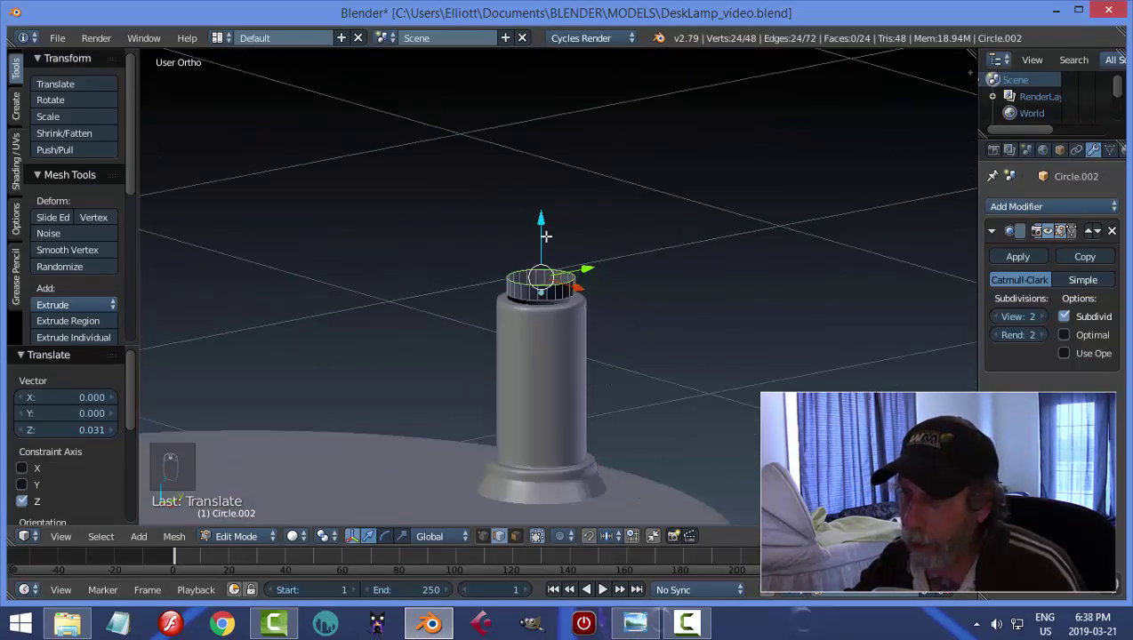
left_click_drag(542, 219, 542, 208)
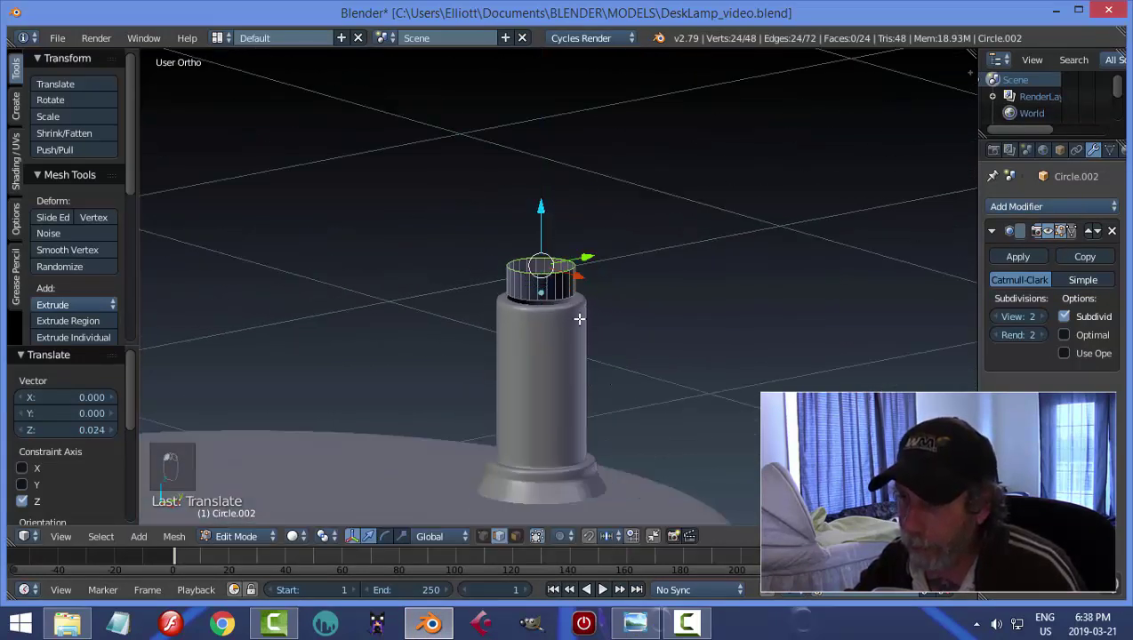
- Select the ring's entire mesh, make its normals consistent, deselect it, and return to Object Mode
scroll(579, 318, "up", 2)
key("a")
scroll(556, 306, "up", 3)
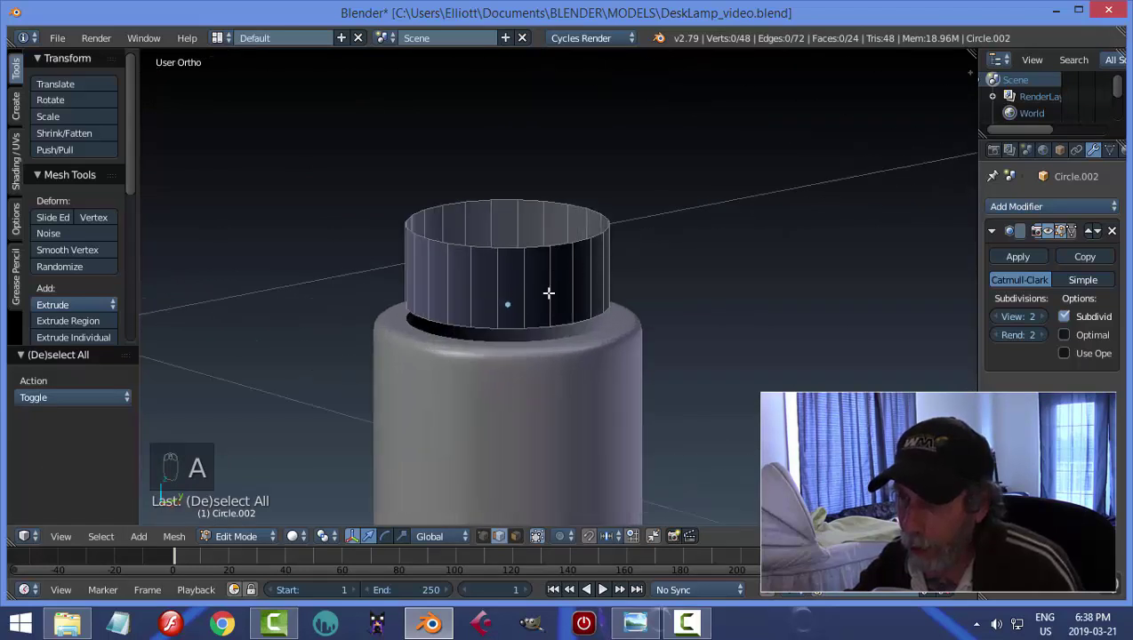
key("a")
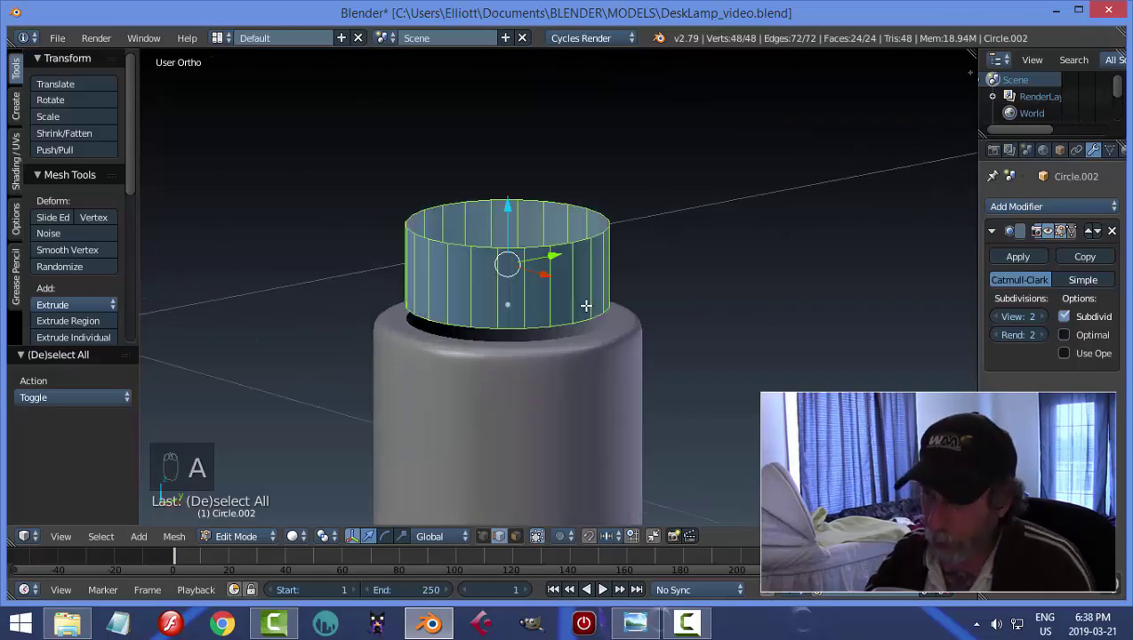
key("ctrl+n")
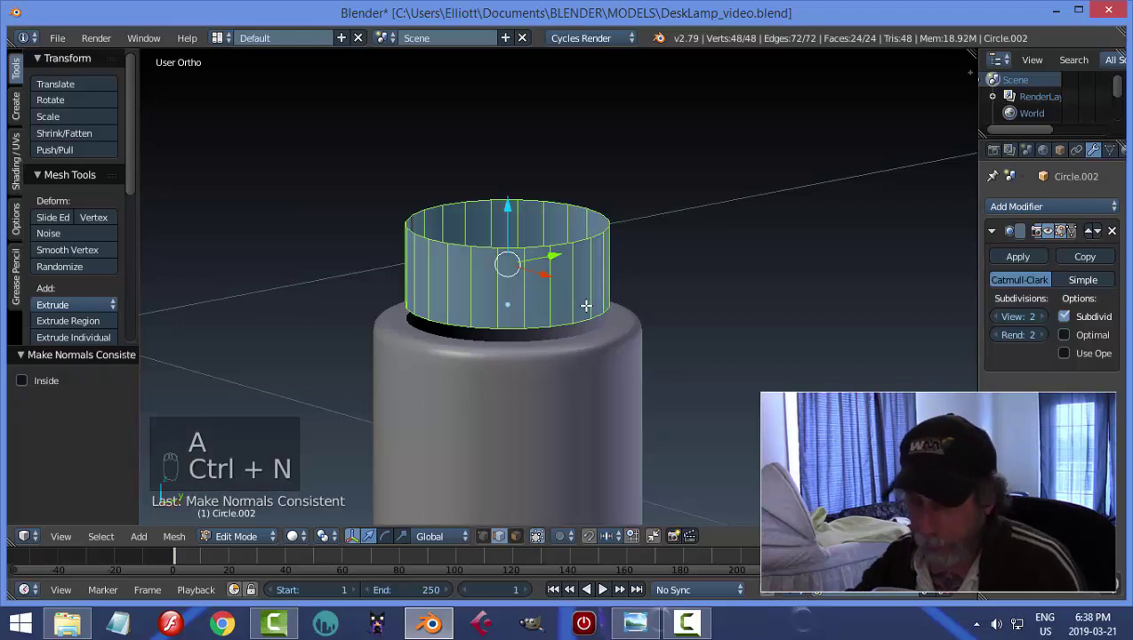
key("a")
key("Tab")
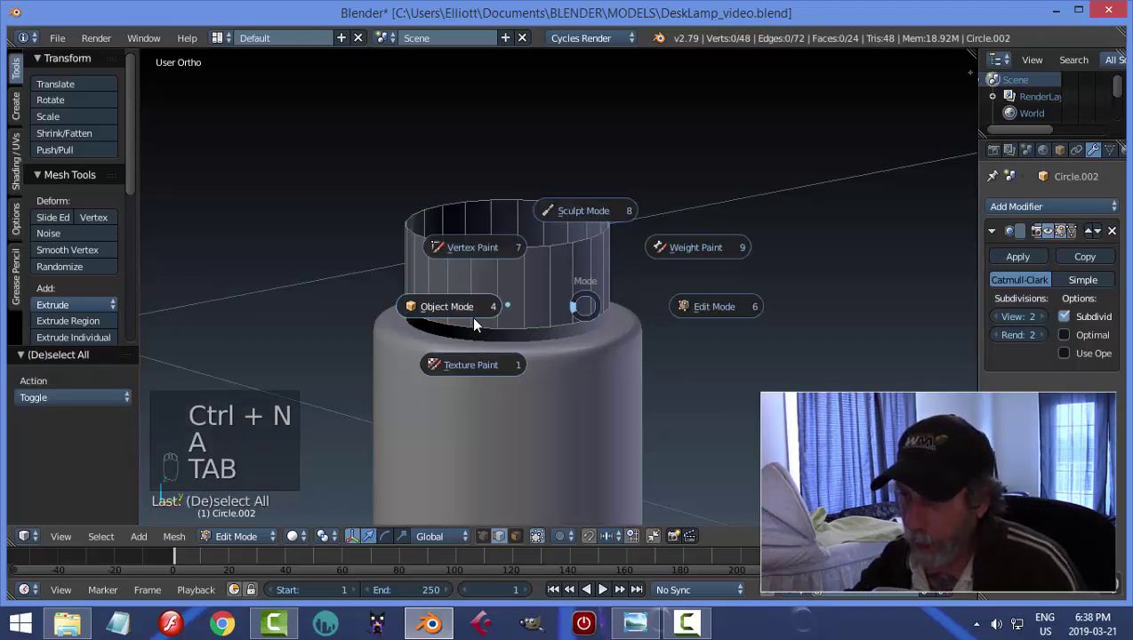
- Lower the ring about 0.012 along Z so its base sits in the post's opening
left_click_drag(510, 252, 512, 269)
middle_click_drag(544, 279, 660, 332)
scroll(661, 333, "down", 4)
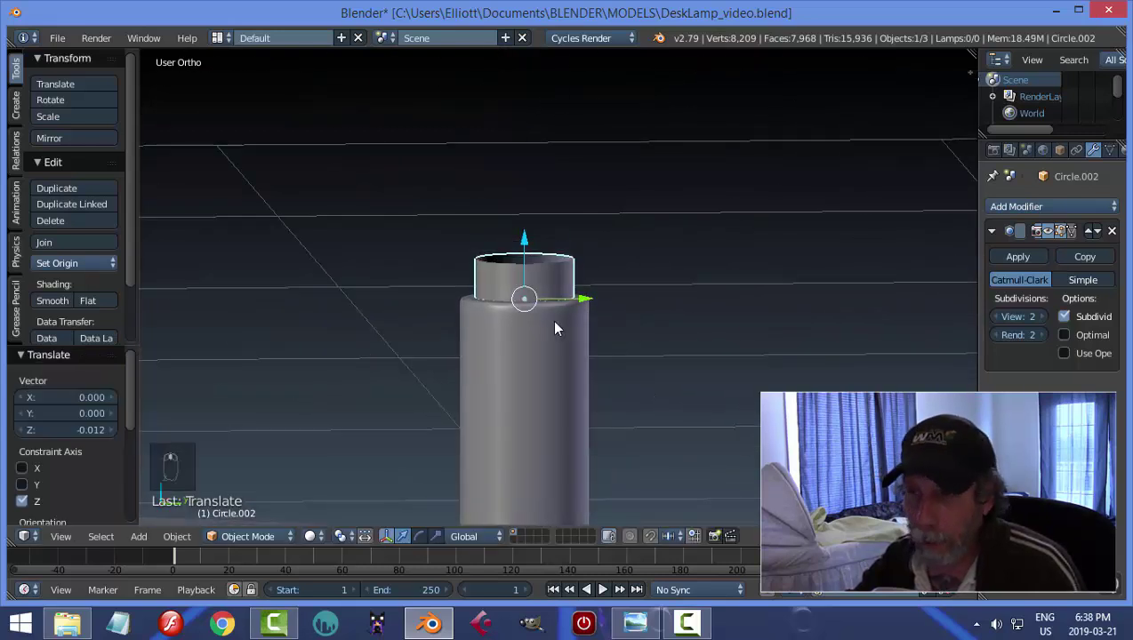
scroll(570, 293, "up", 1)
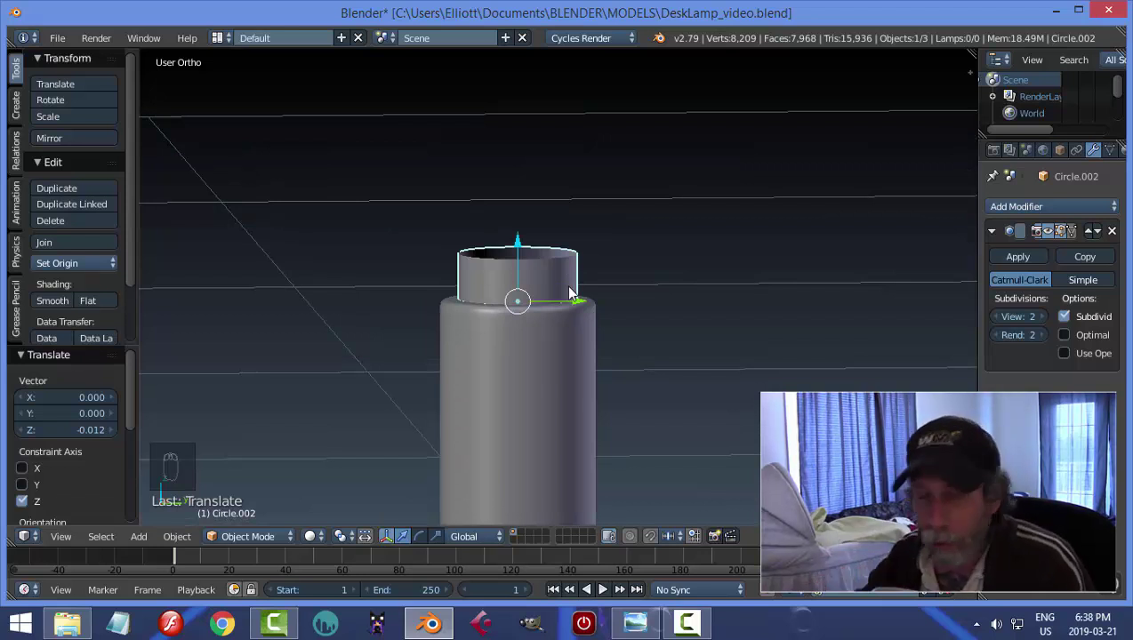
scroll(557, 333, "up", 1)
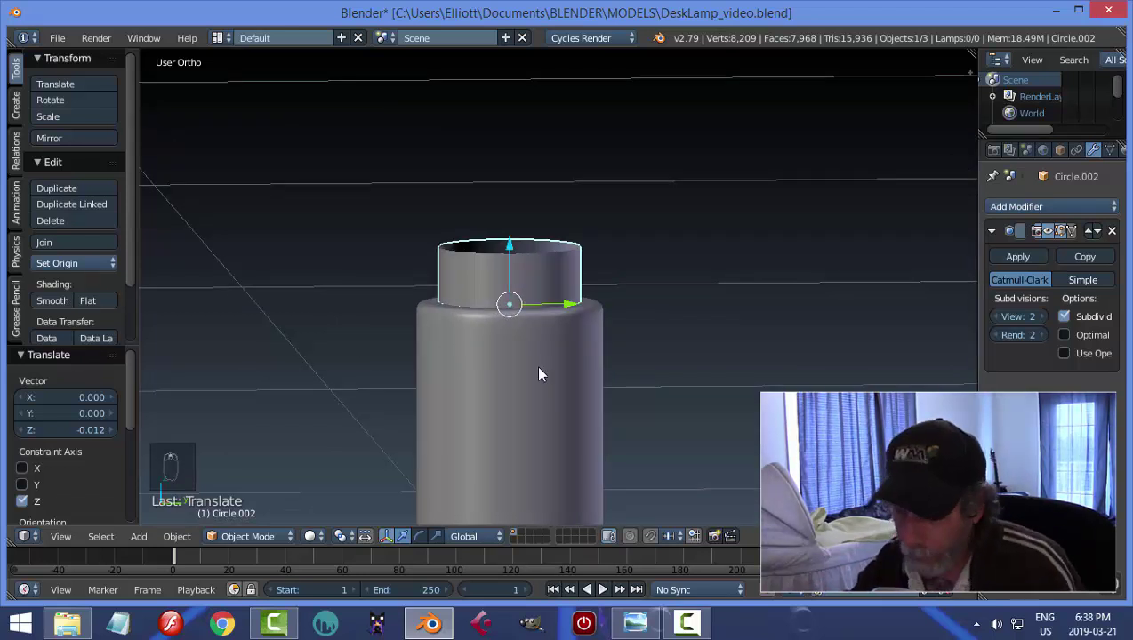
scroll(536, 373, "up", 1)
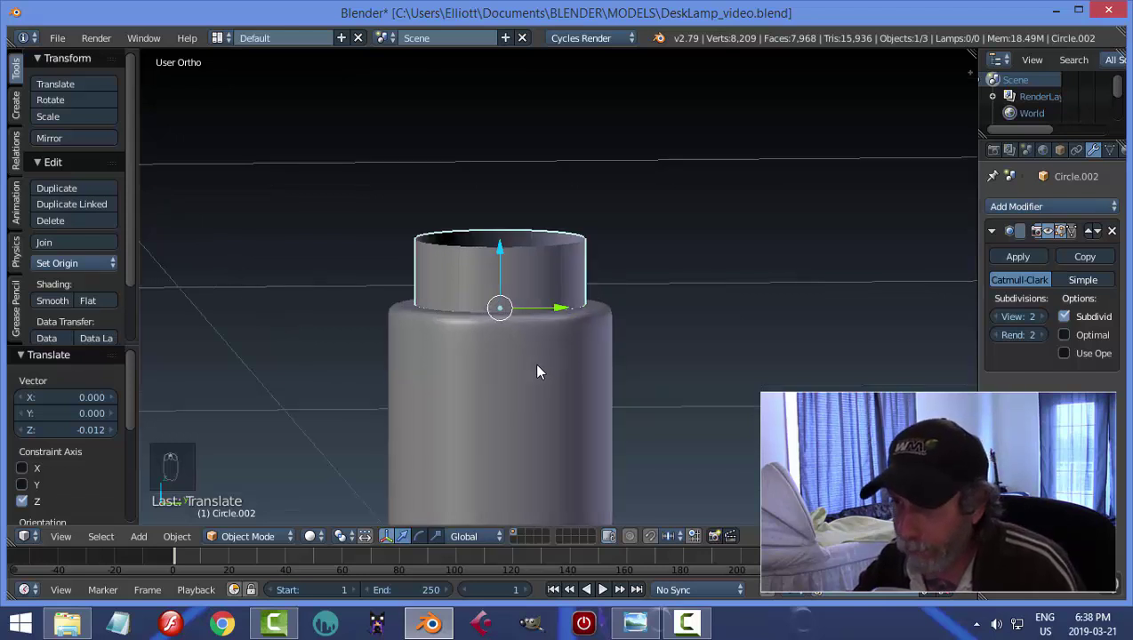
- In Edit Mode, cut one centered edge loop around the ring and bevel it by about 0.006 with one segment
key("Tab")
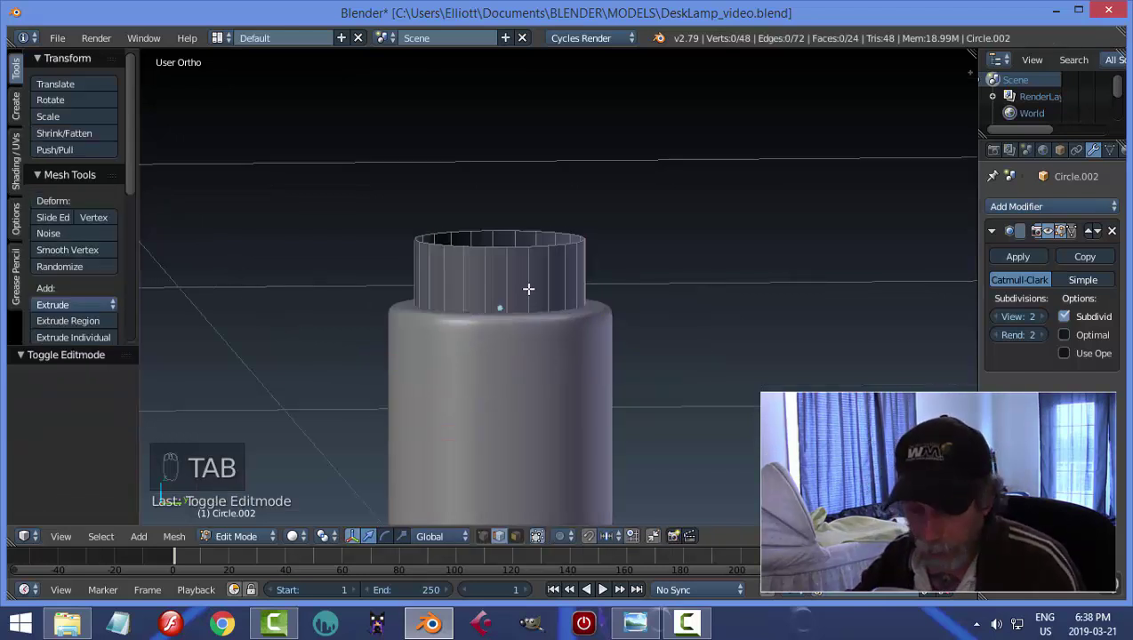
key("ctrl+r")
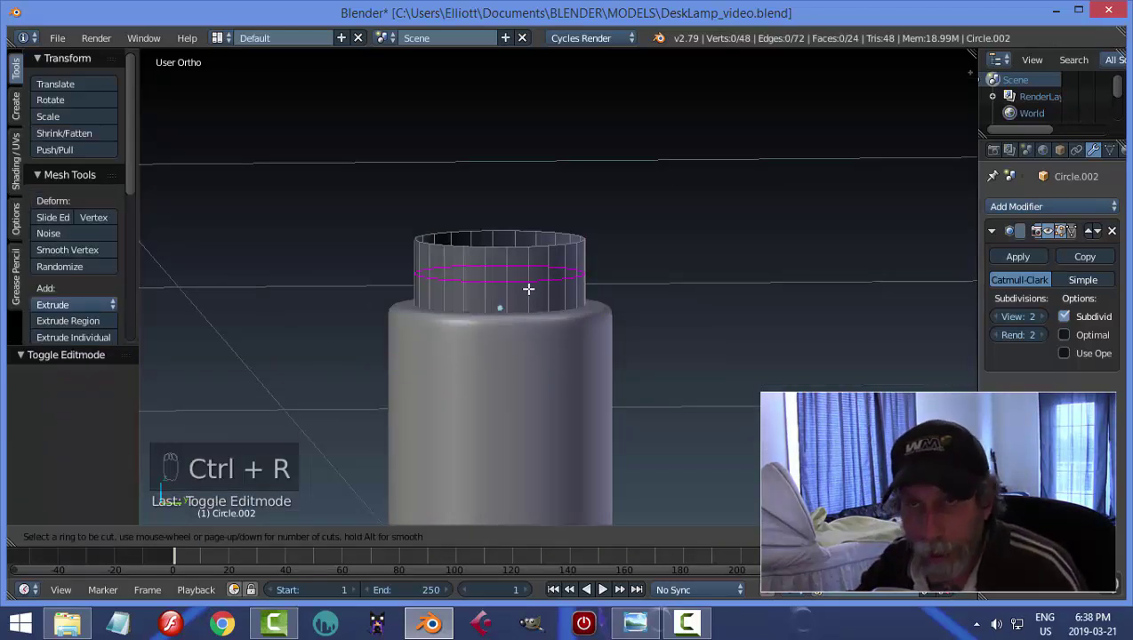
left_click(528, 289)
right_click(528, 290)
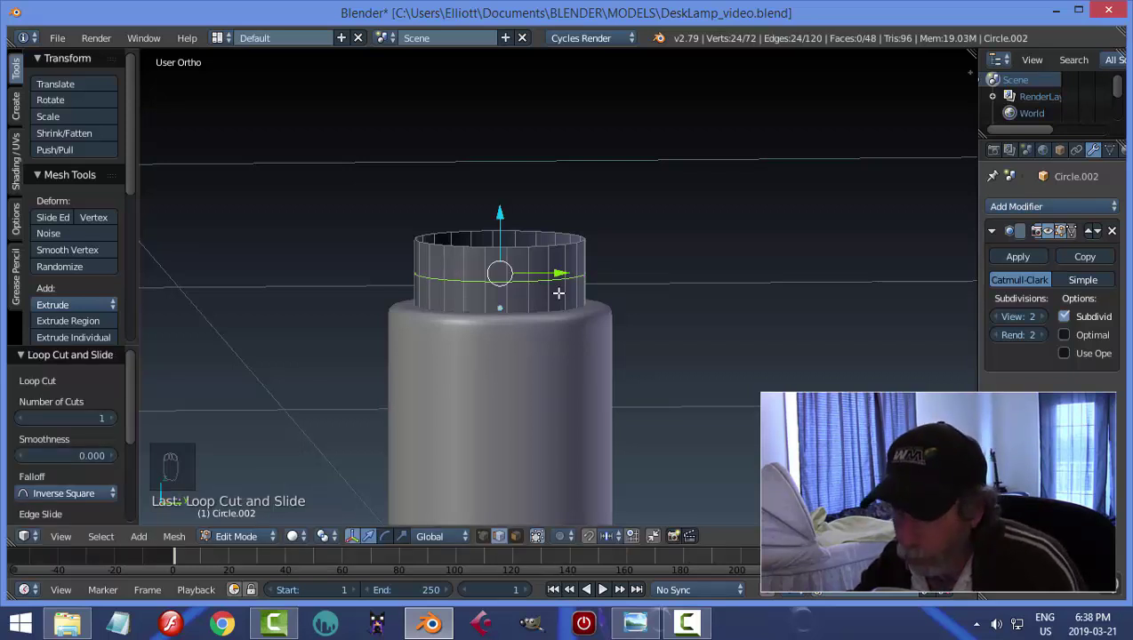
key("ctrl+b")
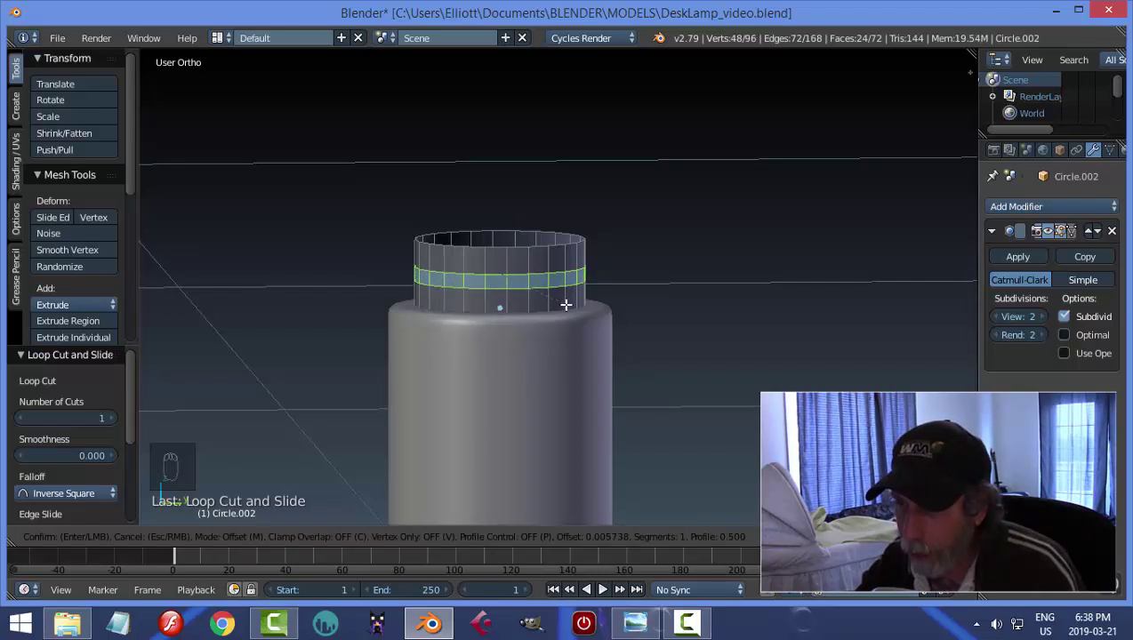
left_click(567, 304)
- Extrude the beveled band in place and scale it inward to about 0.96 to form a groove
middle_click_drag(642, 285, 675, 306)
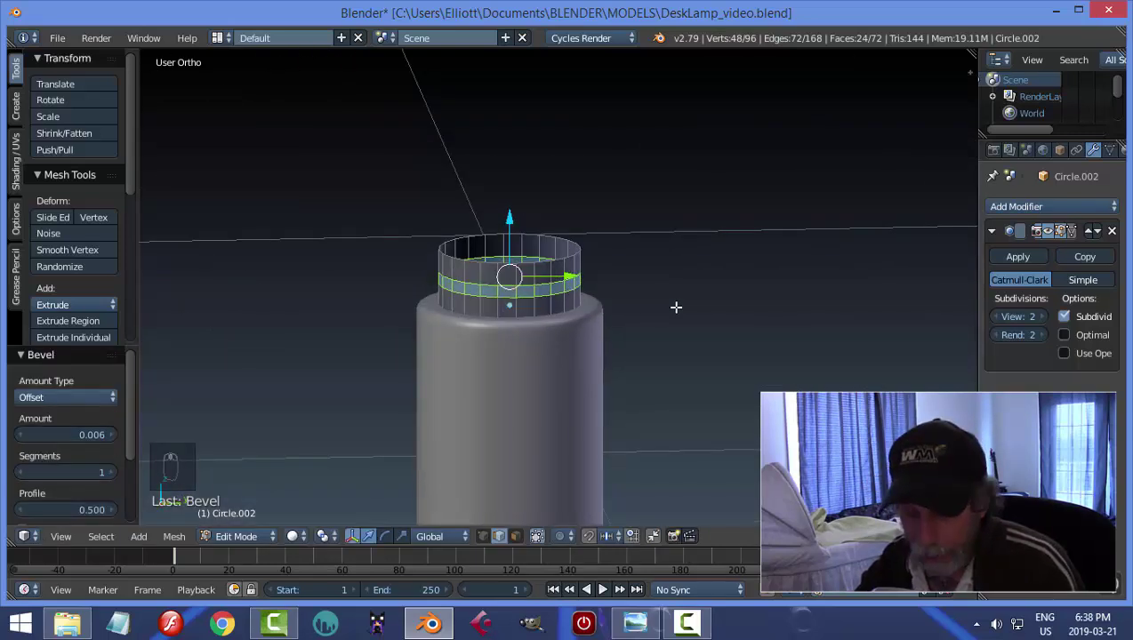
key("e")
right_click(675, 307)
key("s")
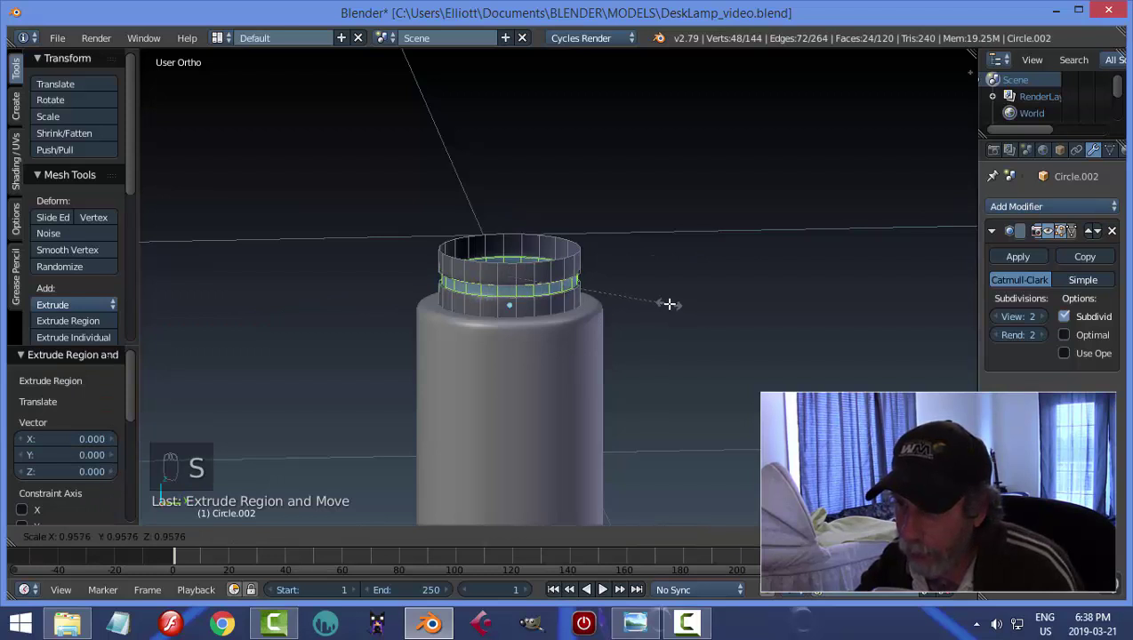
left_click(668, 304)
- Deselect the grooved ring's mesh, return to Object Mode, and apply smooth shading to the ring
key("a")
scroll(559, 324, "up", 3)
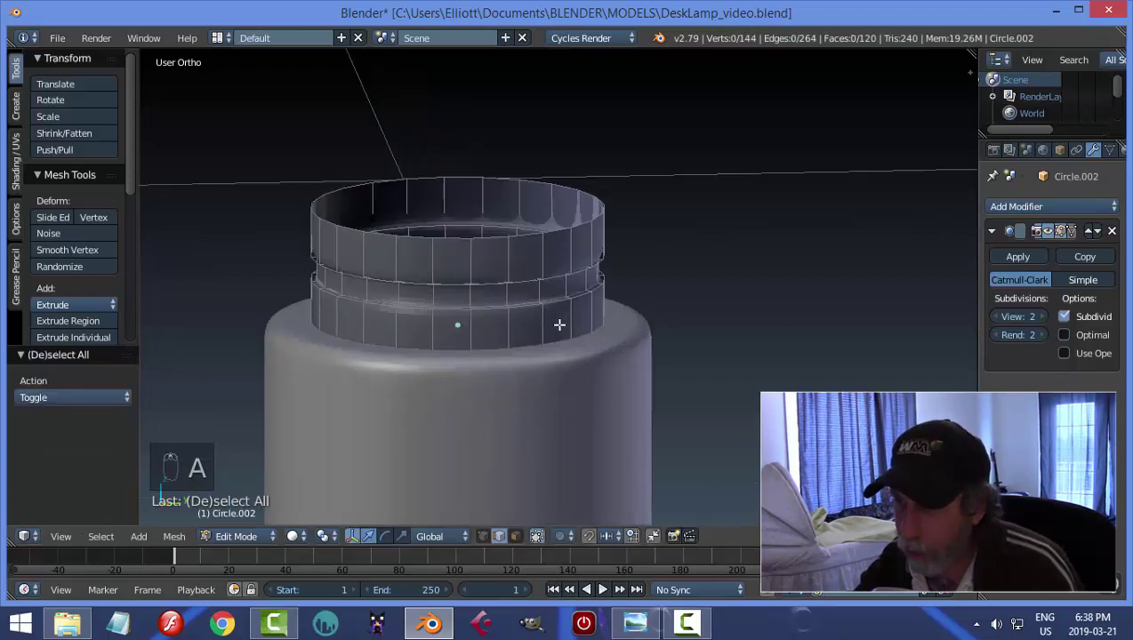
mouse_move(500, 303)
middle_mouse_down()
mouse_move(532, 314)
mouse_move(486, 298)
middle_mouse_up()
key("Tab")
scroll(574, 322, "down", 2)
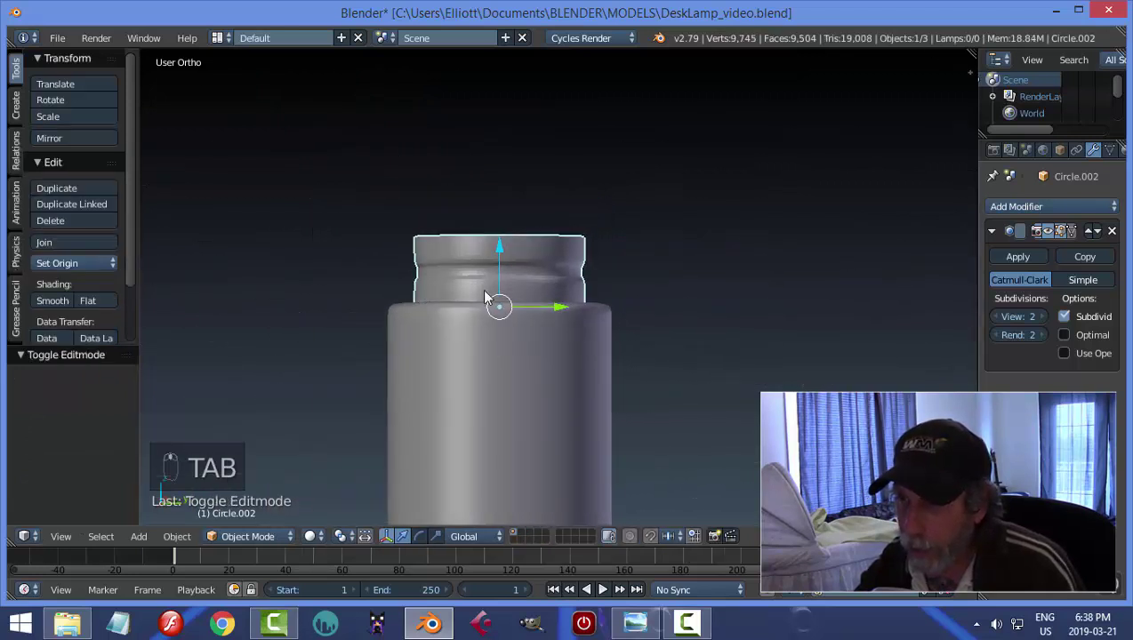
left_click(54, 301)
mouse_move(613, 310)
middle_mouse_down()
mouse_move(596, 330)
mouse_move(607, 318)
middle_mouse_up()
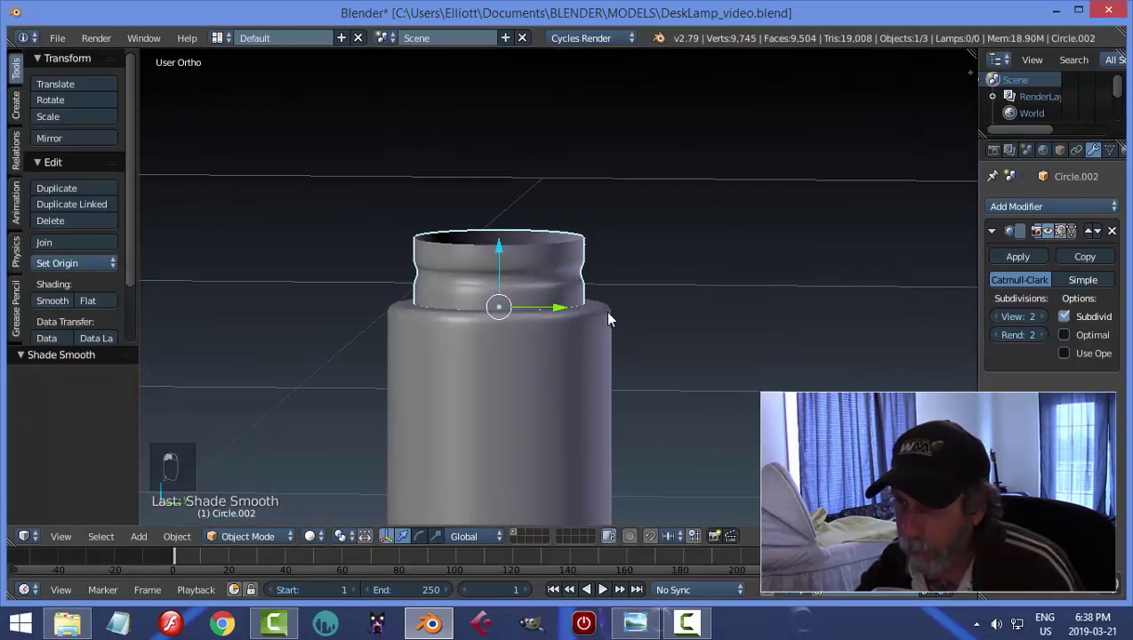
scroll(484, 288, "up", 2)
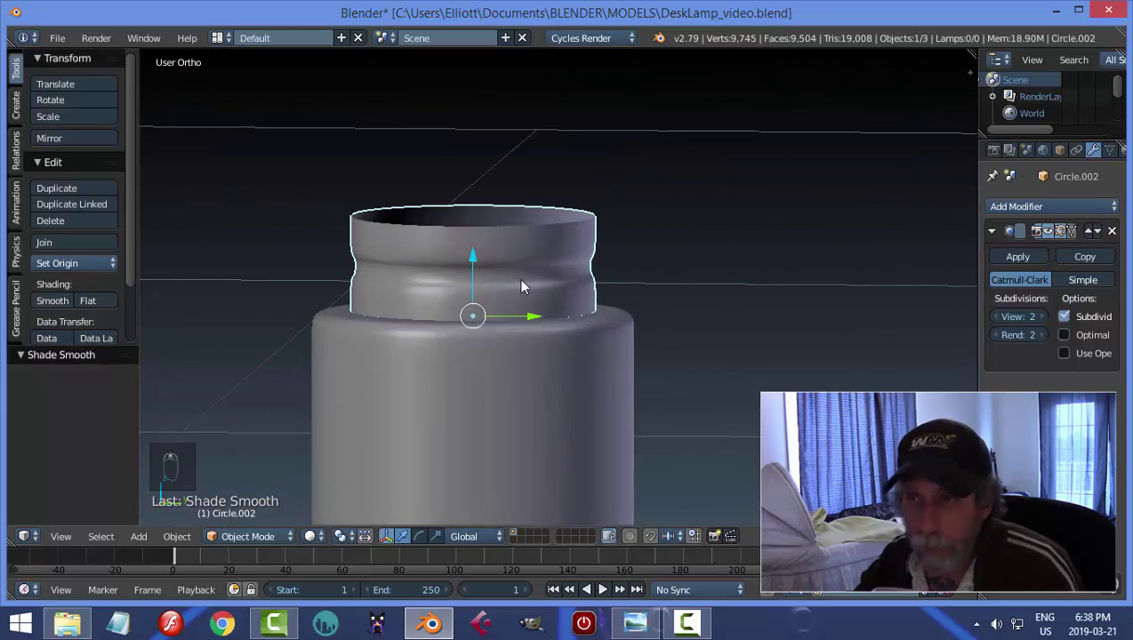
- In Edit Mode, select the two edge loops bordering the ring's groove and bevel them by about 0.0017 with one segment
key("Tab")
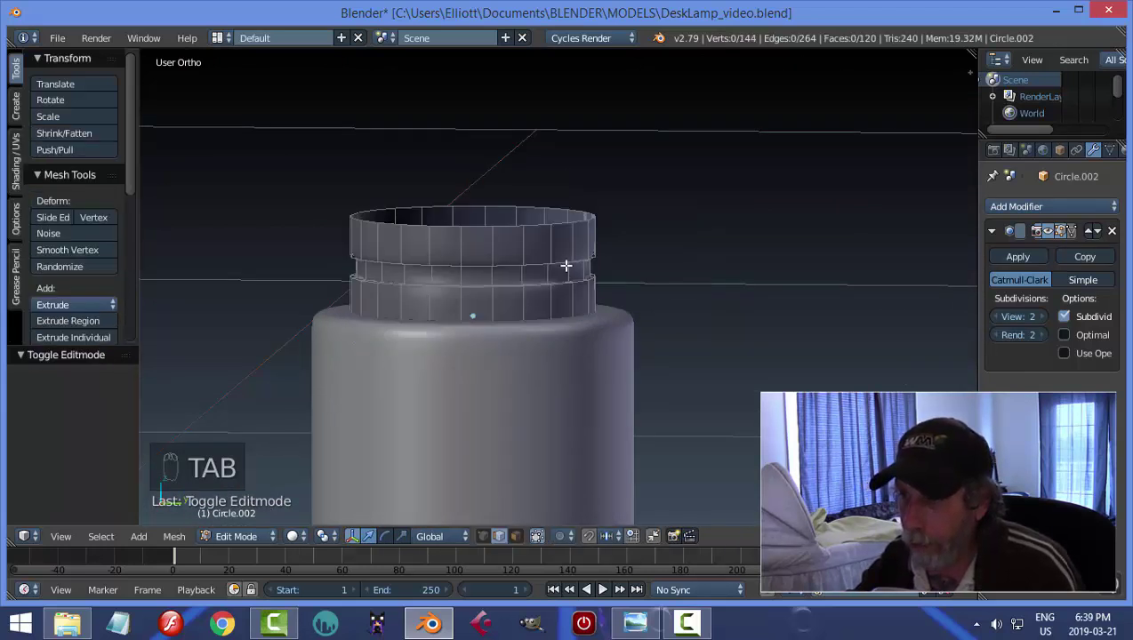
scroll(566, 265, "up", 2)
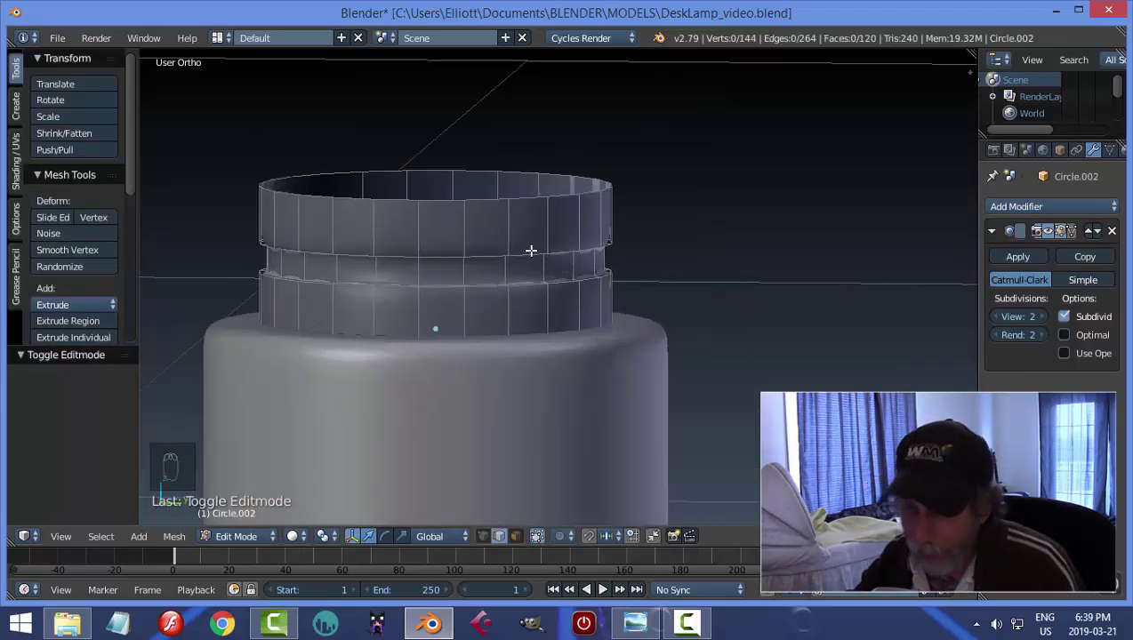
right_click(531, 250, "alt")
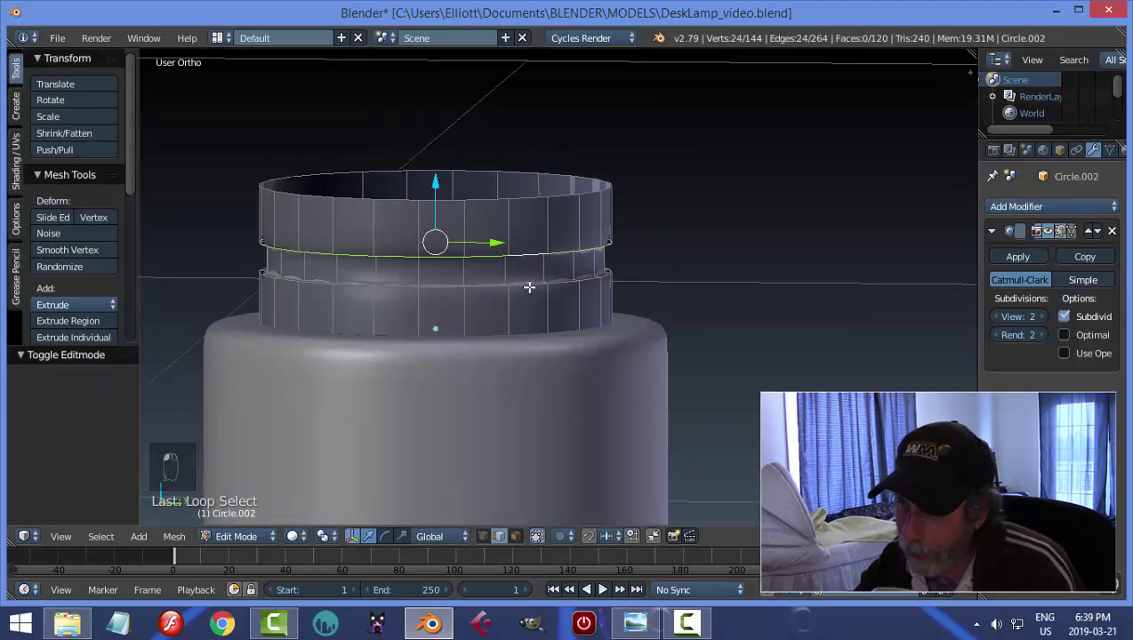
right_click(529, 287, "alt+shift")
key("a")
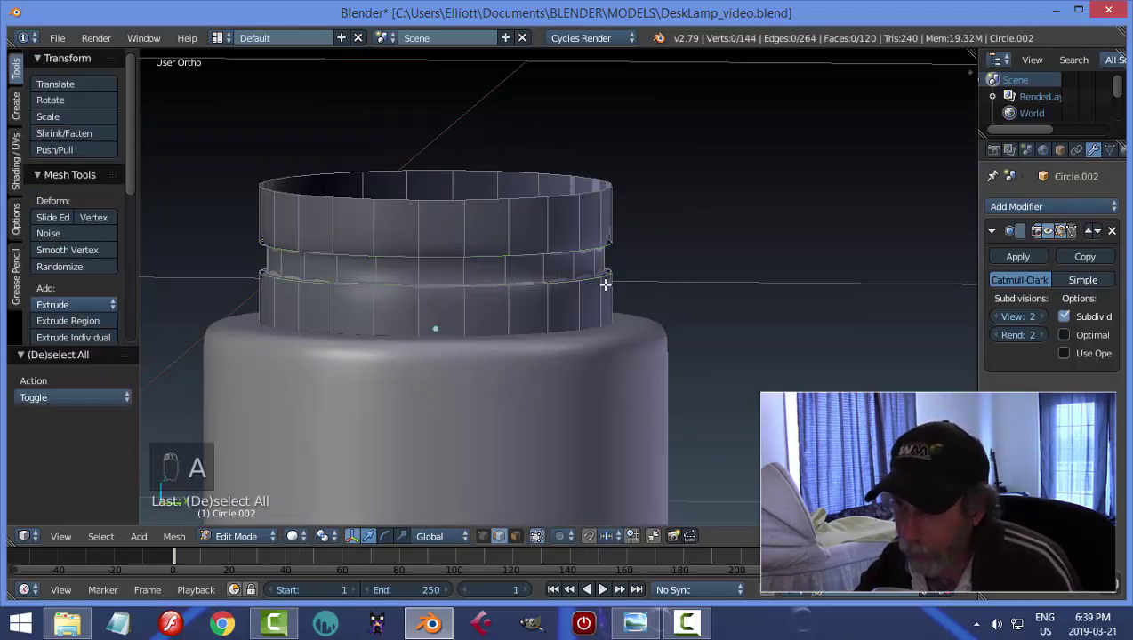
right_click(531, 257, "alt")
right_click(497, 284, "alt+shift")
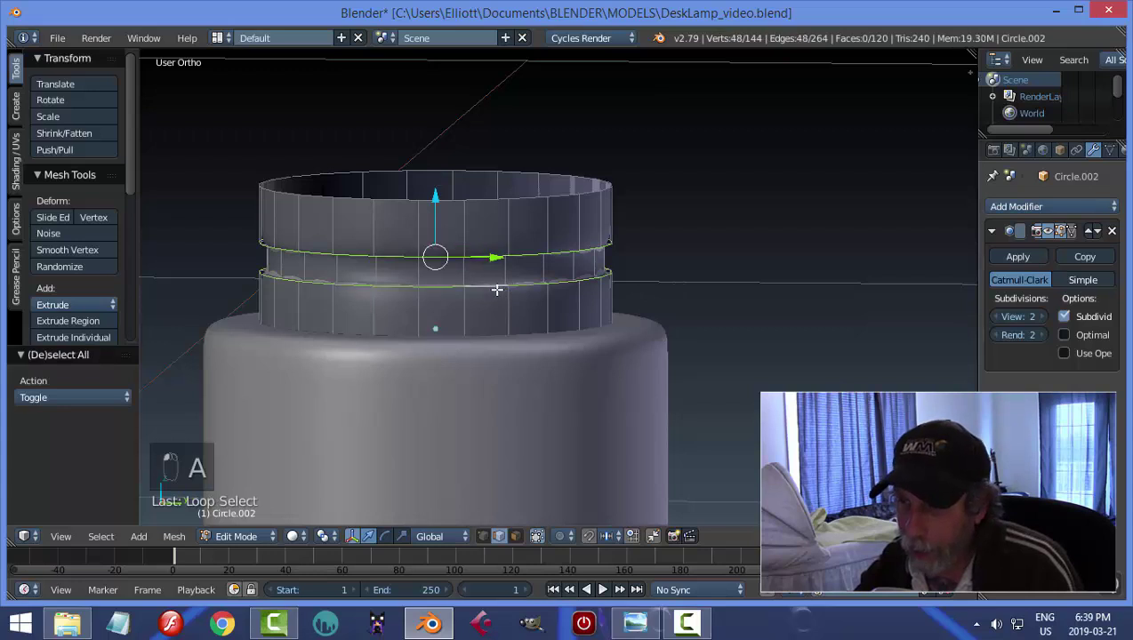
middle_click_drag(706, 299, 689, 317)
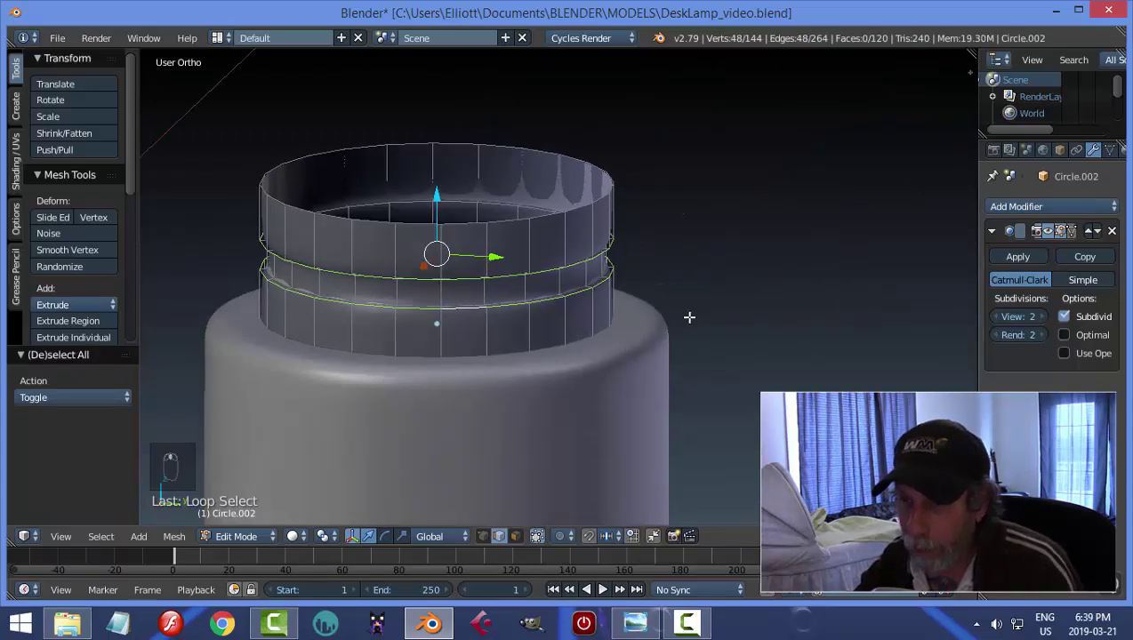
key("ctrl+b")
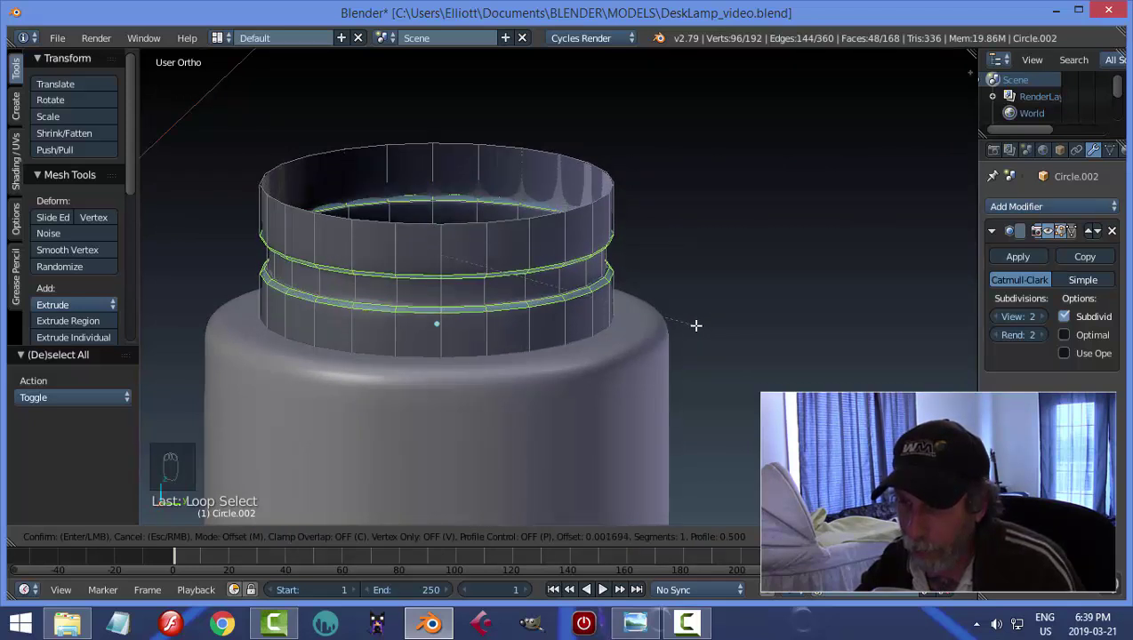
left_click(695, 325)
key("a")
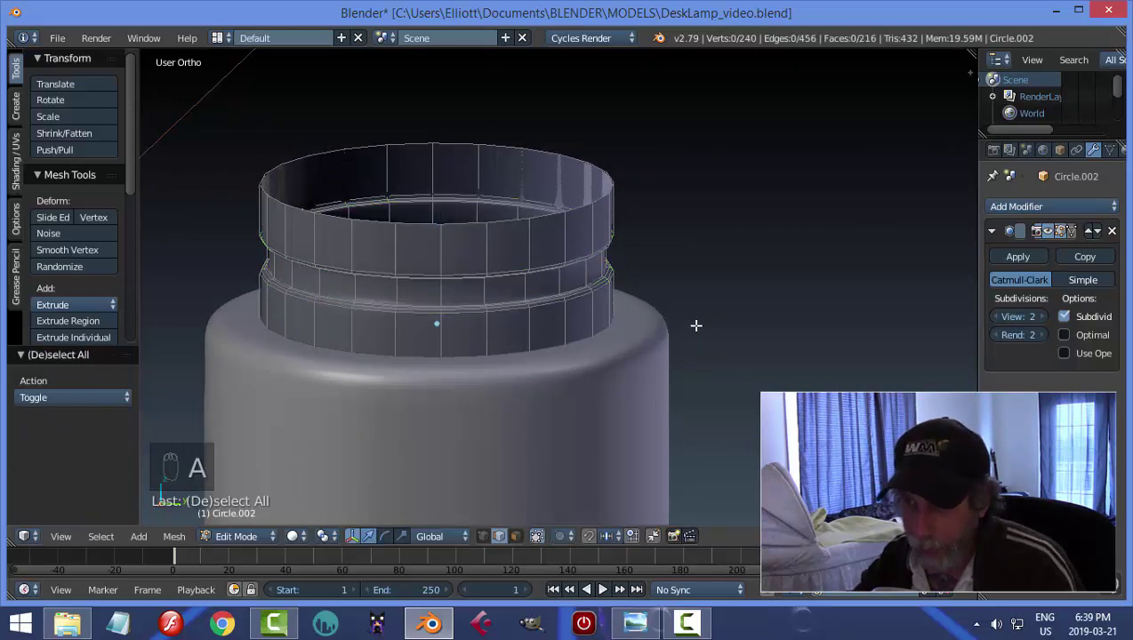
- Return to Object Mode, deselect the grooved ring, and save the lamp file over the existing one
key("Tab")
left_click(576, 327)
scroll(628, 299, "down", 2)
mouse_move(607, 317)
middle_mouse_down()
mouse_move(617, 293)
mouse_move(601, 284)
mouse_move(570, 306)
mouse_move(662, 306)
mouse_move(594, 288)
mouse_move(609, 328)
mouse_move(608, 306)
middle_mouse_up()
key("a")
scroll(599, 307, "down", 3)
scroll(606, 316, "down", 2)
key("ctrl+s")
left_click(610, 322)
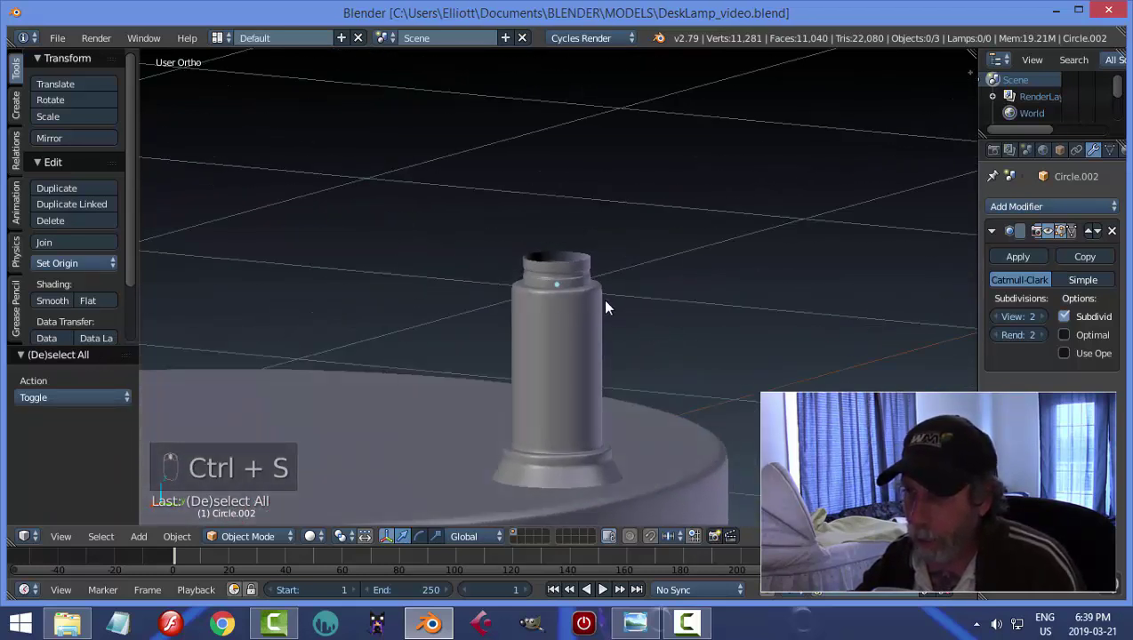
- Add an Array modifier to the ring with relative offset 0 in X and 1 in Z, stacking the copies upward
right_click(565, 278)
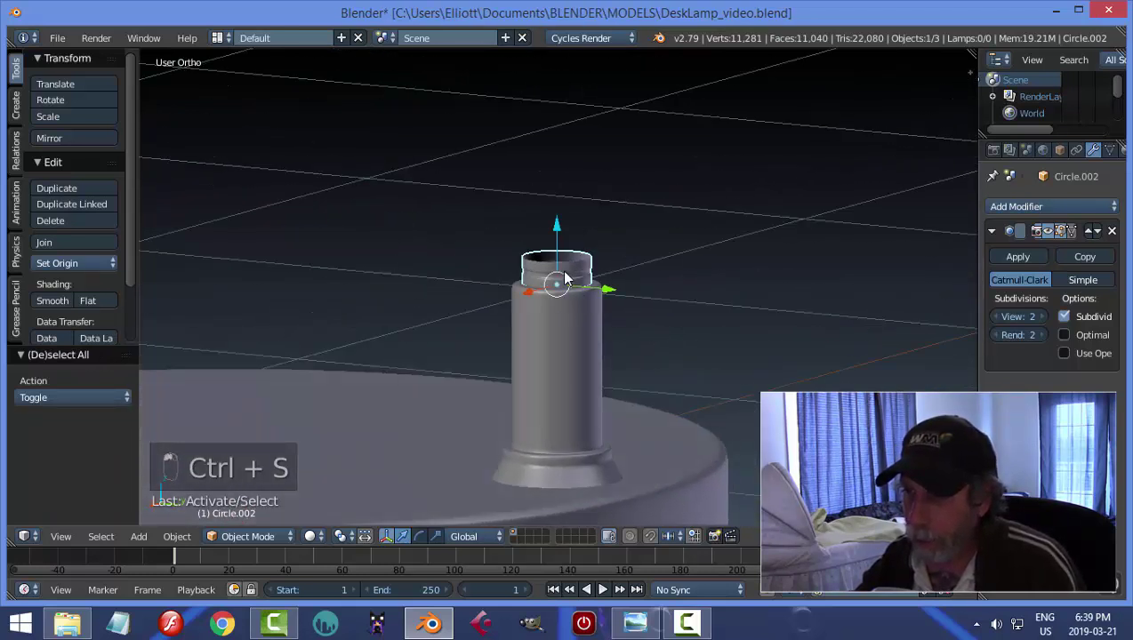
left_click(993, 232)
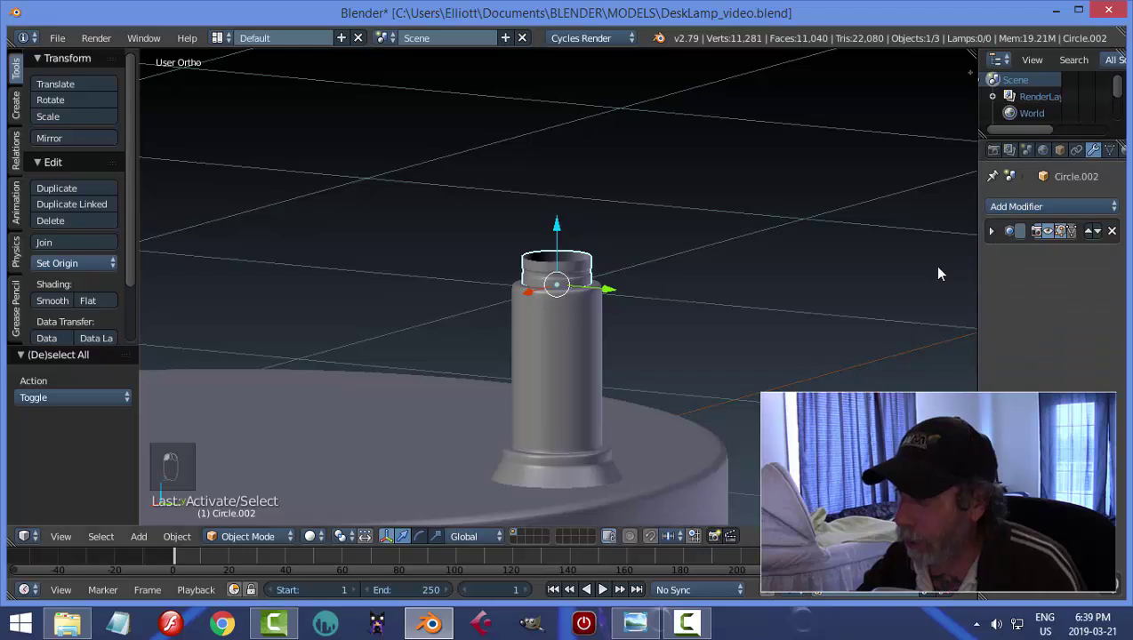
left_click(994, 206)
left_click(779, 244)
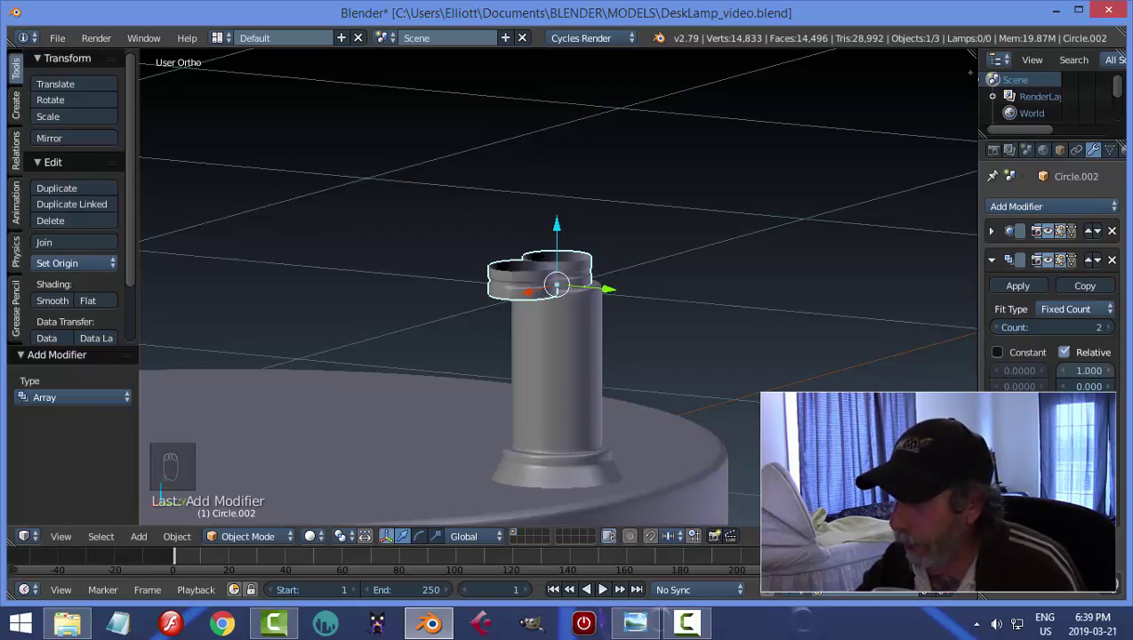
double_click(1088, 371)
type("0")
key("Return")
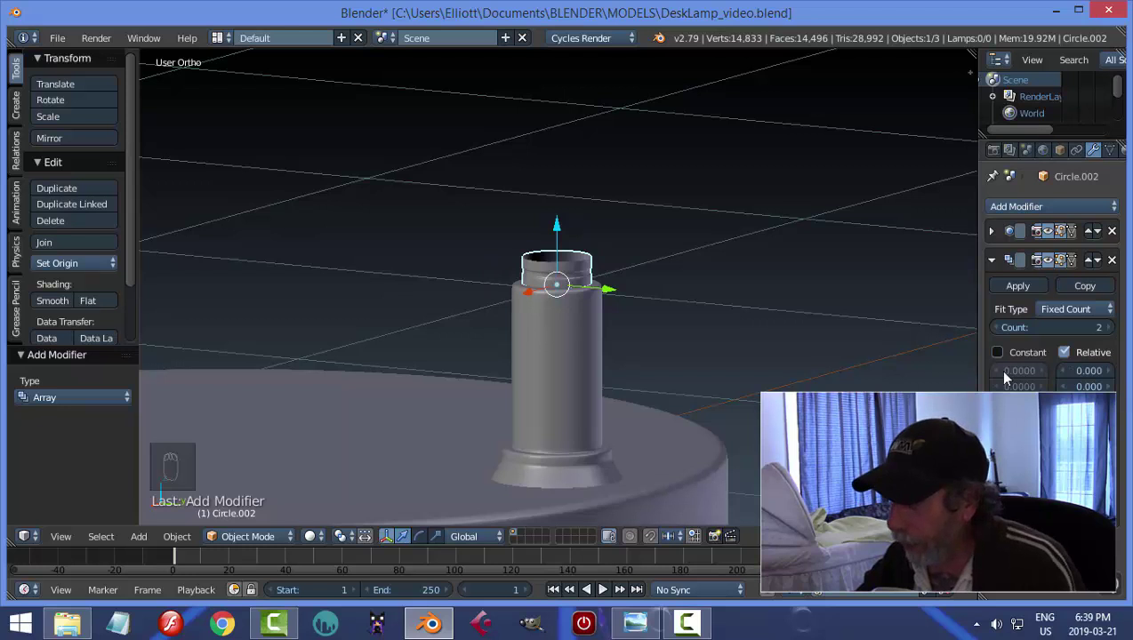
left_click_drag(961, 386, 921, 387)
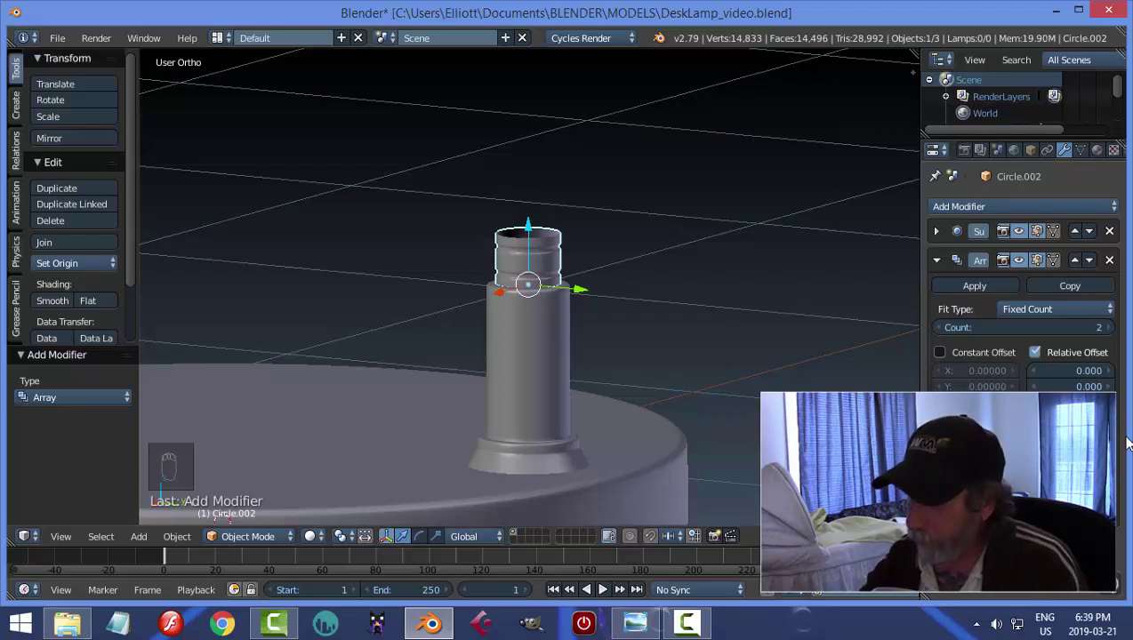
- Set the ring's Array count to 21 to form a tall neck, and deselect it
left_click_drag(1107, 331, 806, 322)
scroll(804, 318, "down", 4)
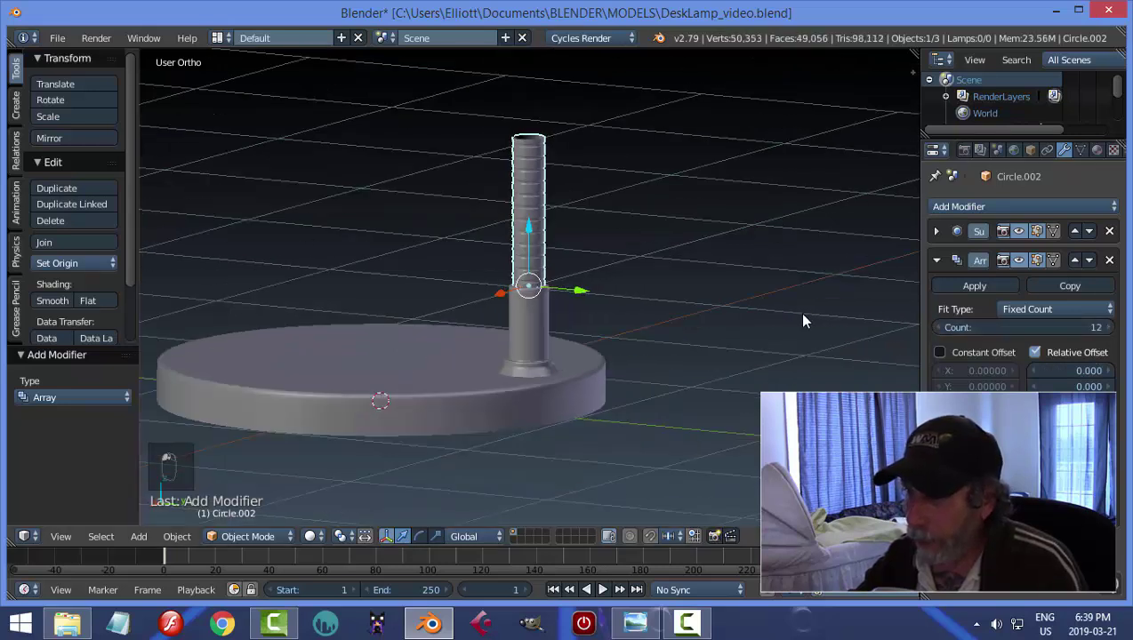
left_click_drag(1115, 329, 1131, 329)
scroll(764, 313, "down", 3)
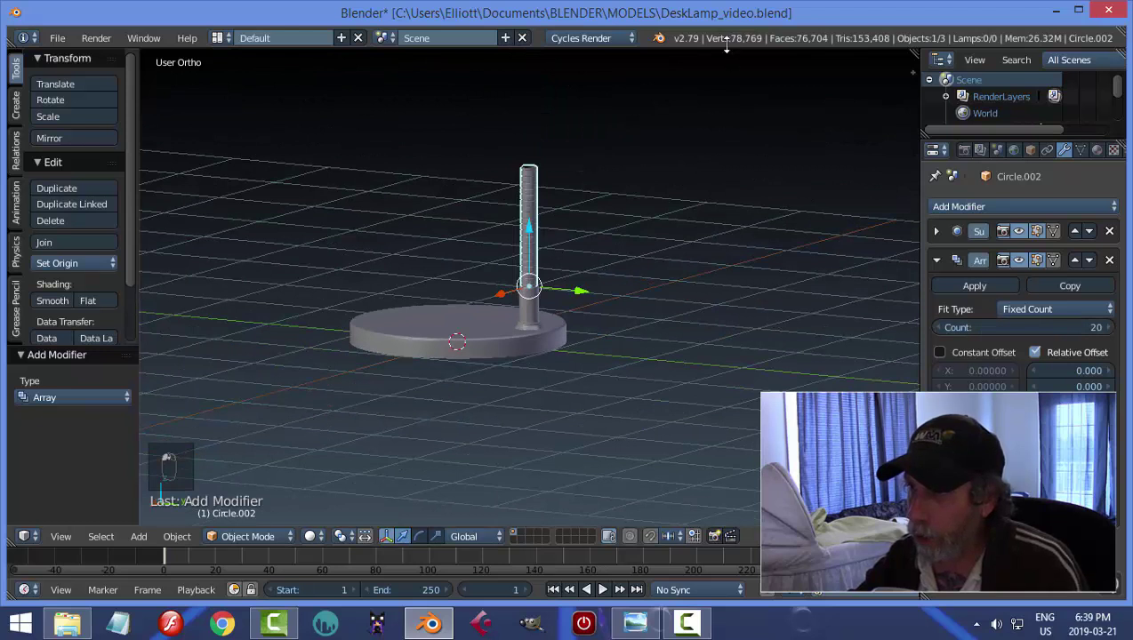
left_click(1111, 329)
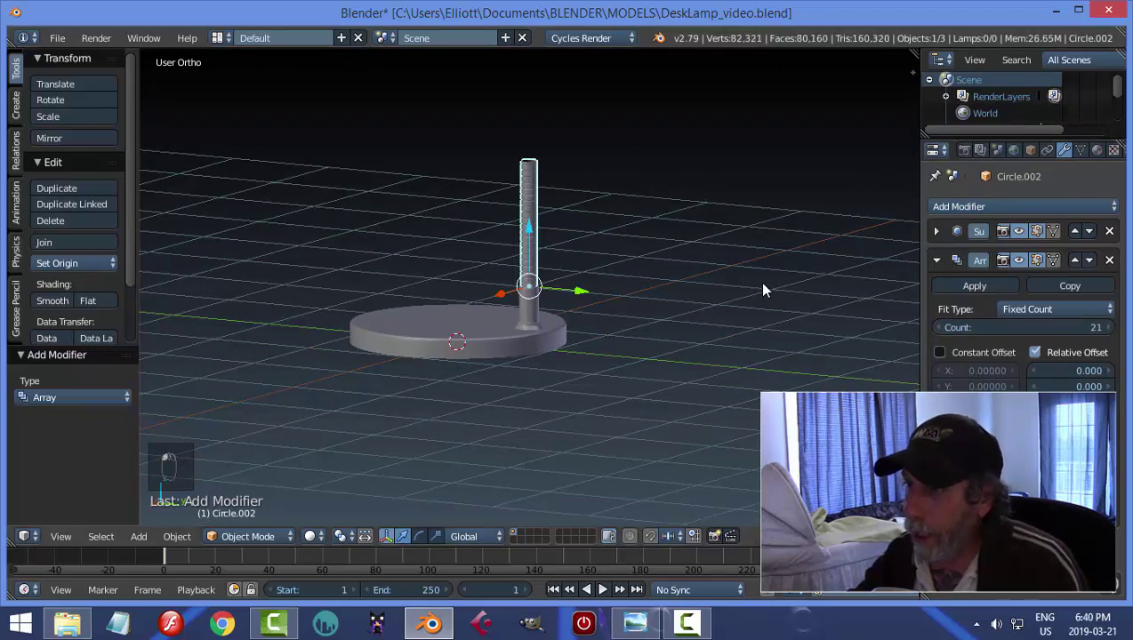
key("a")
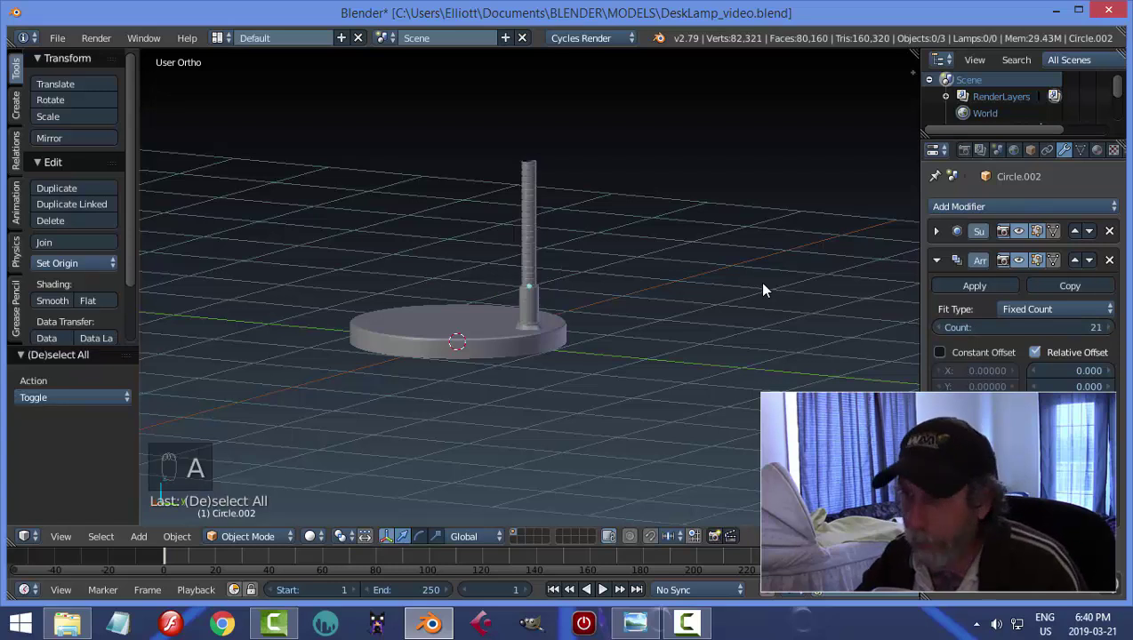
- Turn off the viewport display of the neck's Subdivision Surface modifier
right_click(534, 222)
scroll(757, 276, "up", 2)
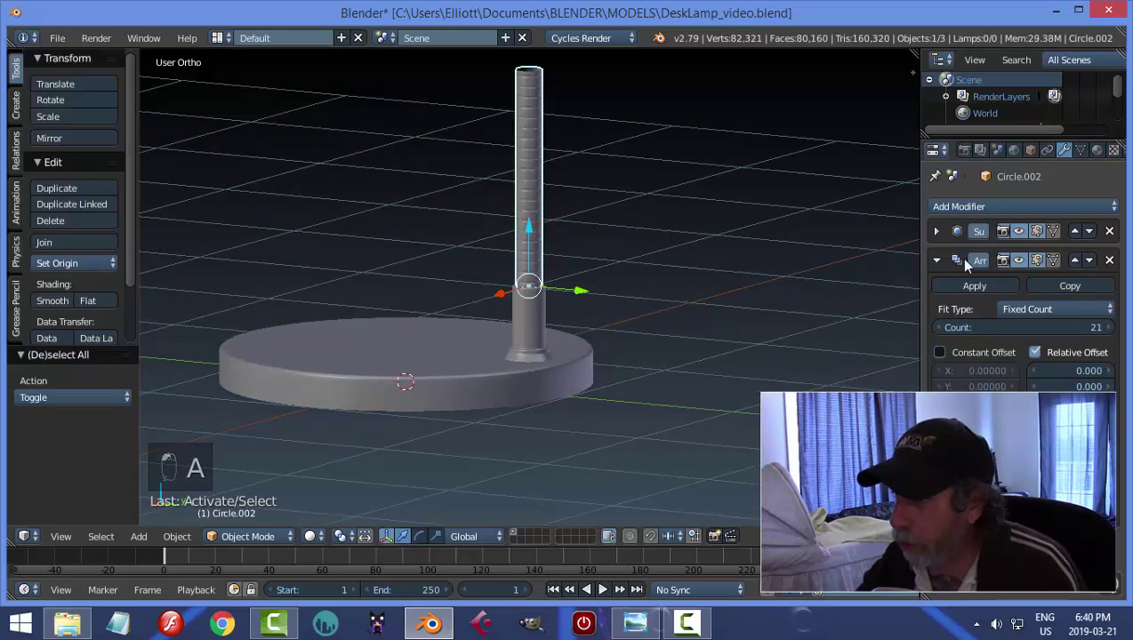
left_click(938, 260)
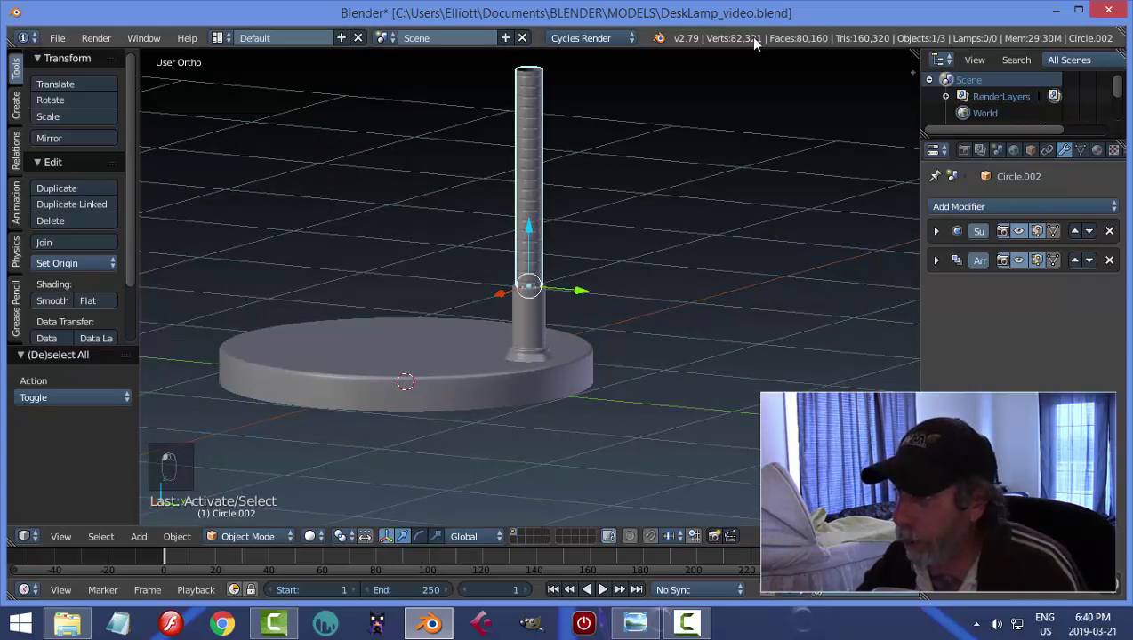
left_click(1019, 231)
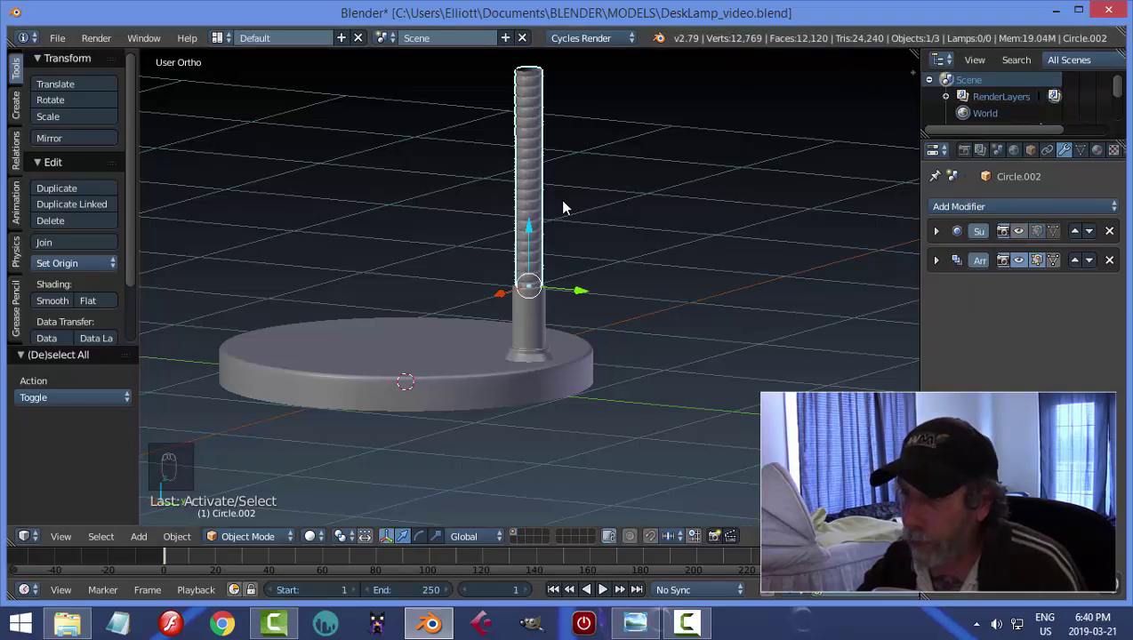
scroll(569, 209, "up", 3)
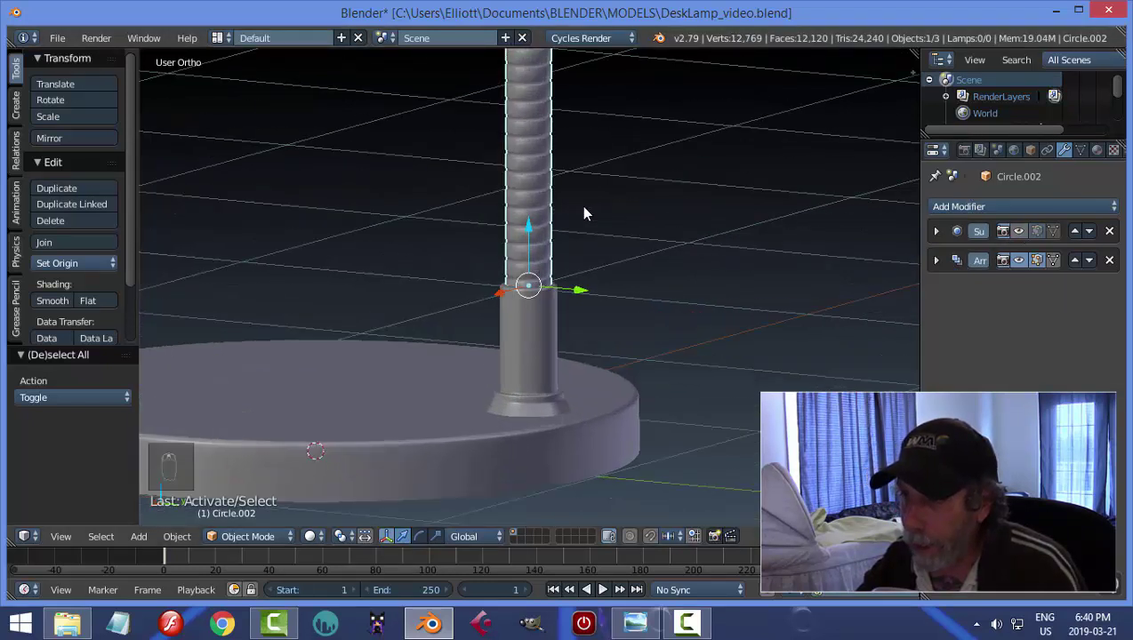
- Add a Bevel modifier to the neck with width 0.1 and one segment, and deselect the neck
left_click(948, 207)
left_click(787, 260)
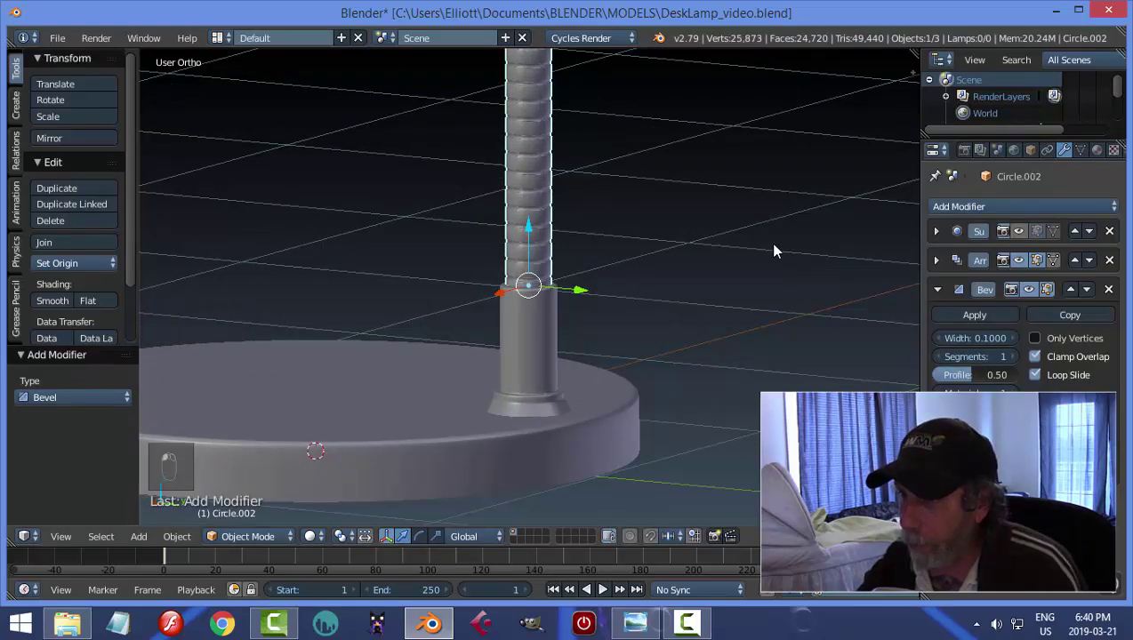
left_click(1009, 356)
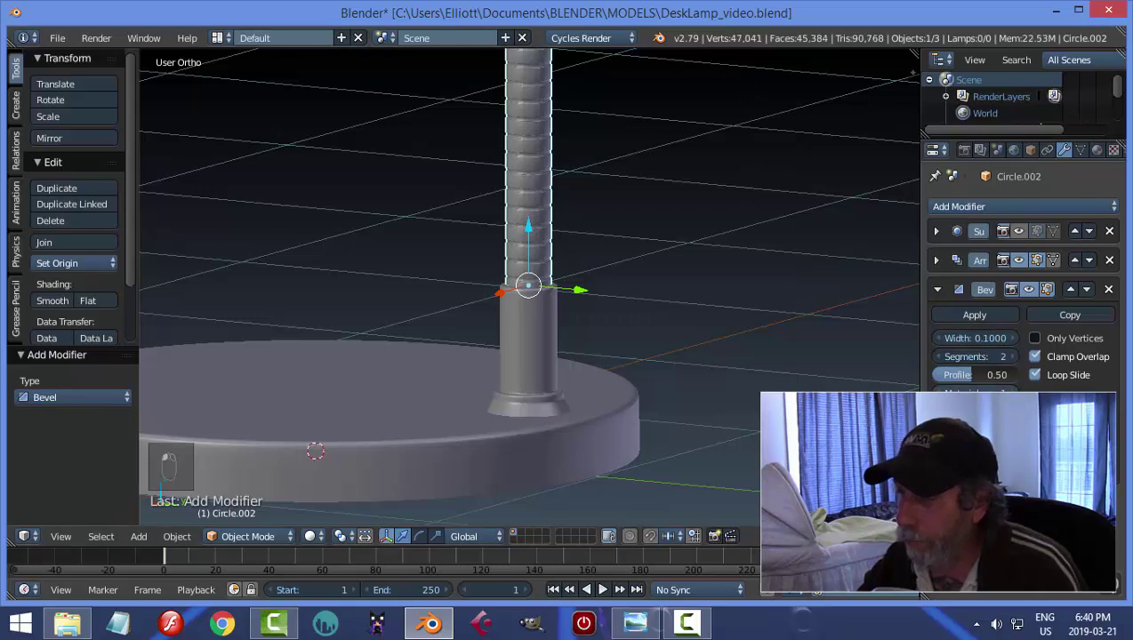
left_click(933, 357)
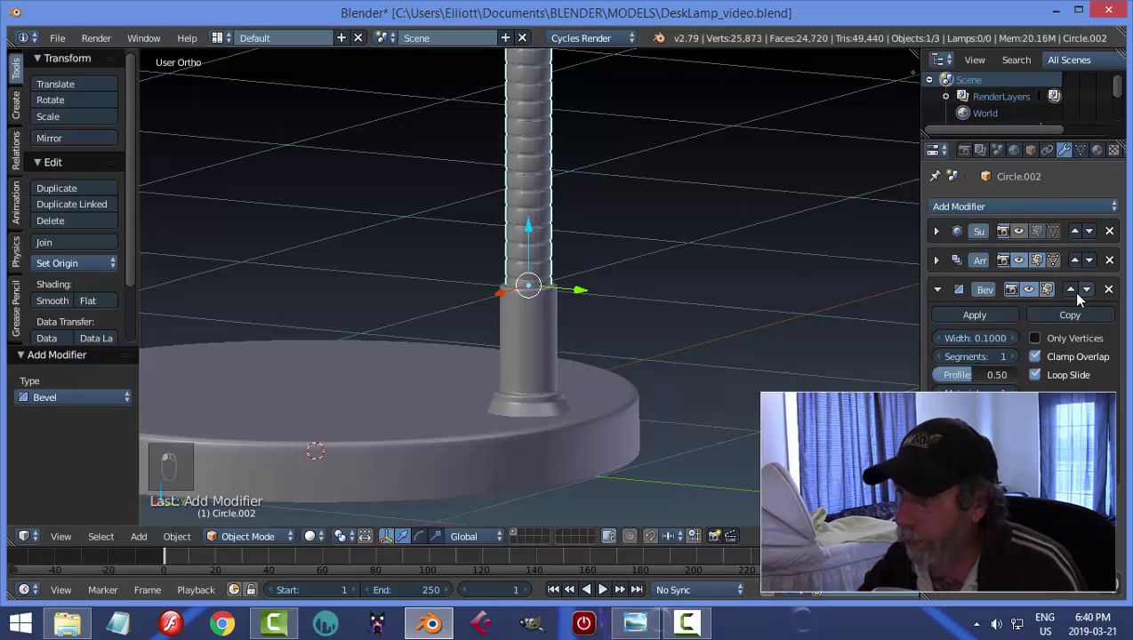
key("a")
scroll(720, 284, "down", 5)
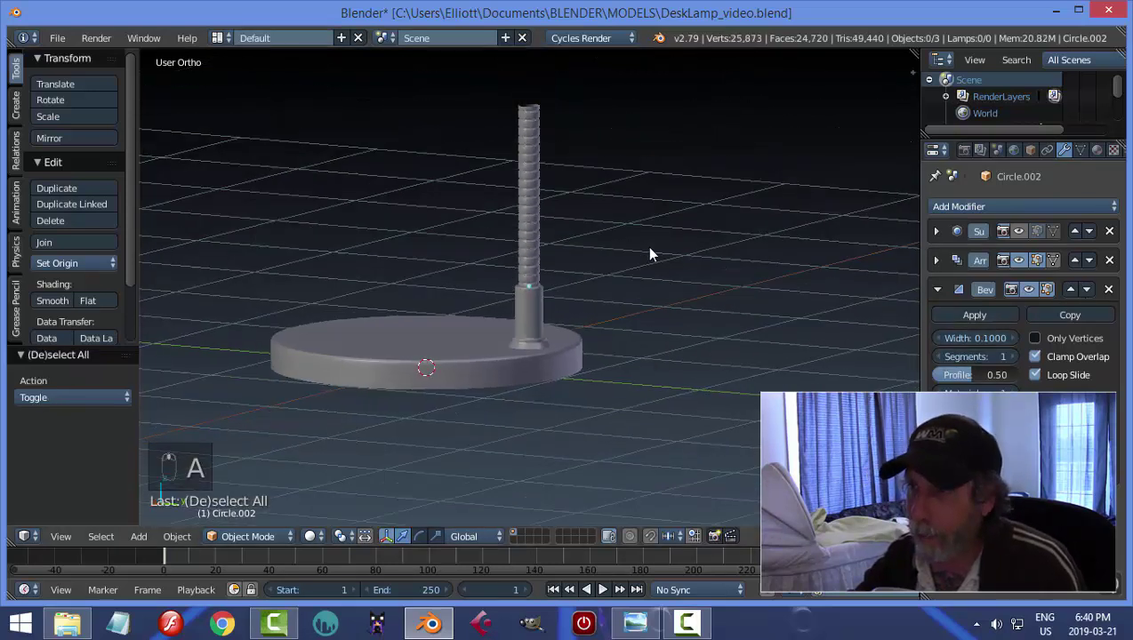
middle_click_drag(649, 255, 557, 222)
- Remove the Subdivision Surface modifier from the neck, keeping the Array and Bevel modifiers
right_click(525, 187)
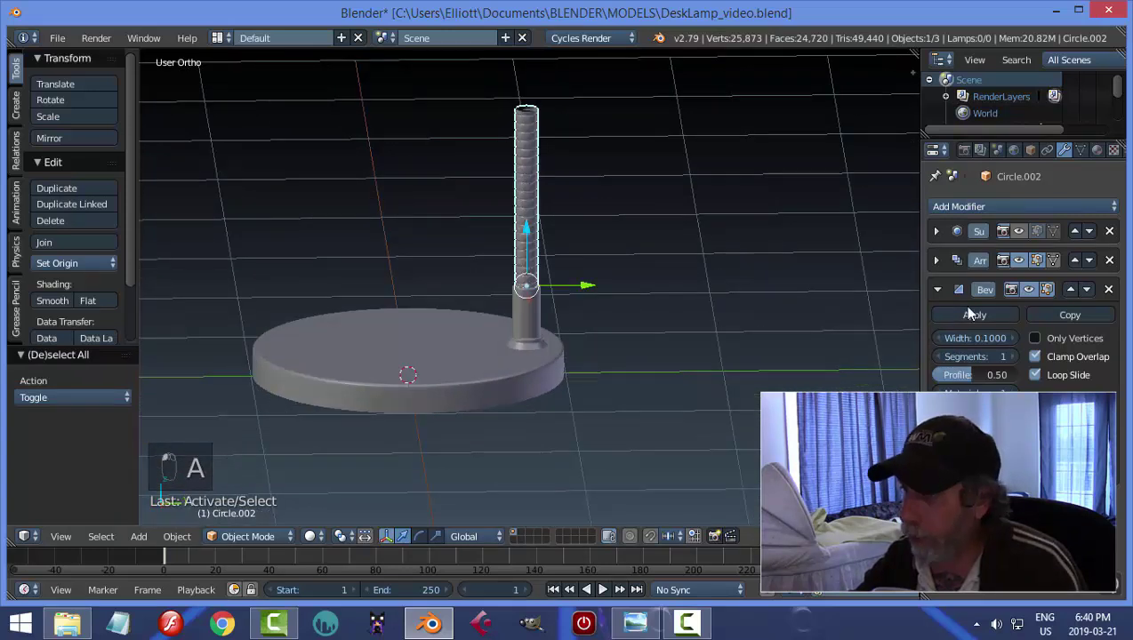
left_click(936, 288)
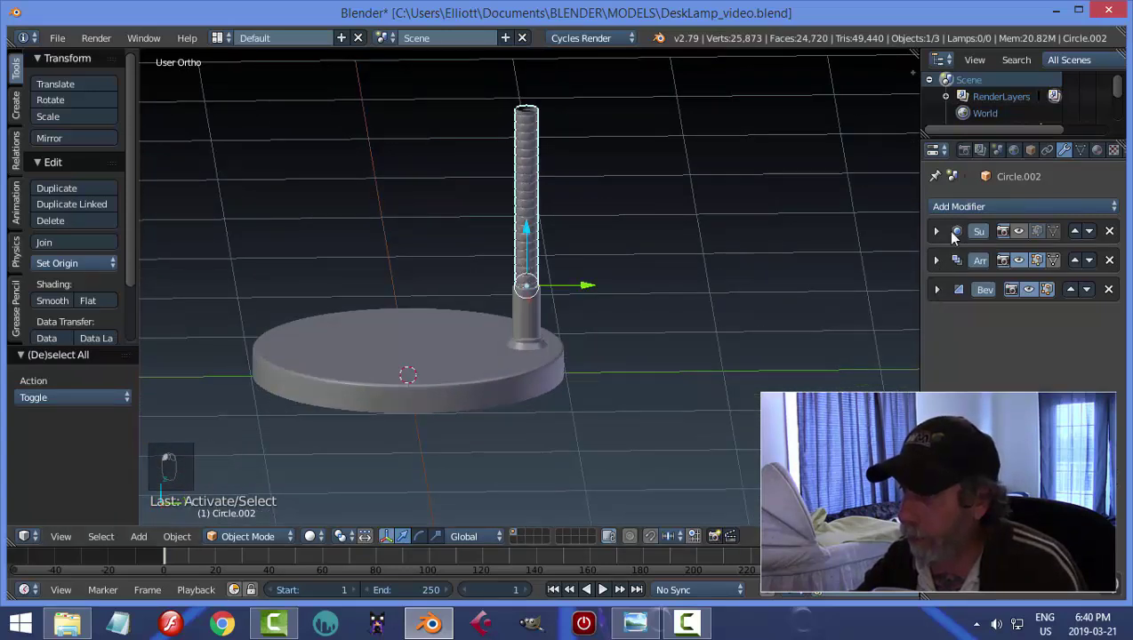
left_click(1109, 231)
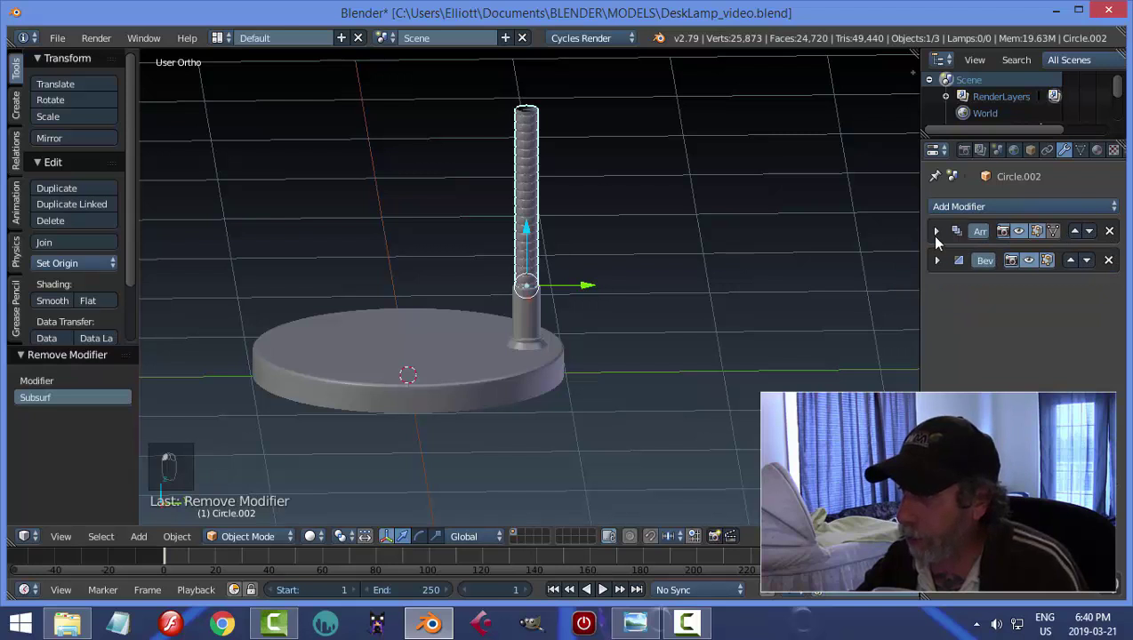
- Raise the neck's Array count to 23 and deselect the neck
left_click(935, 233)
left_click(1108, 299)
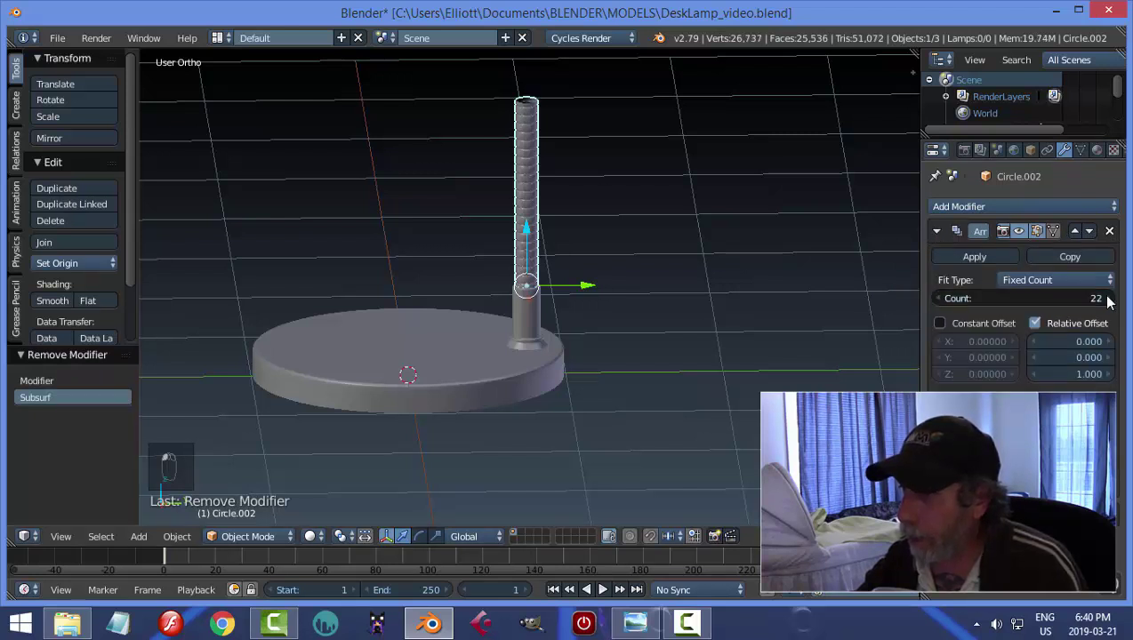
left_click(1108, 299)
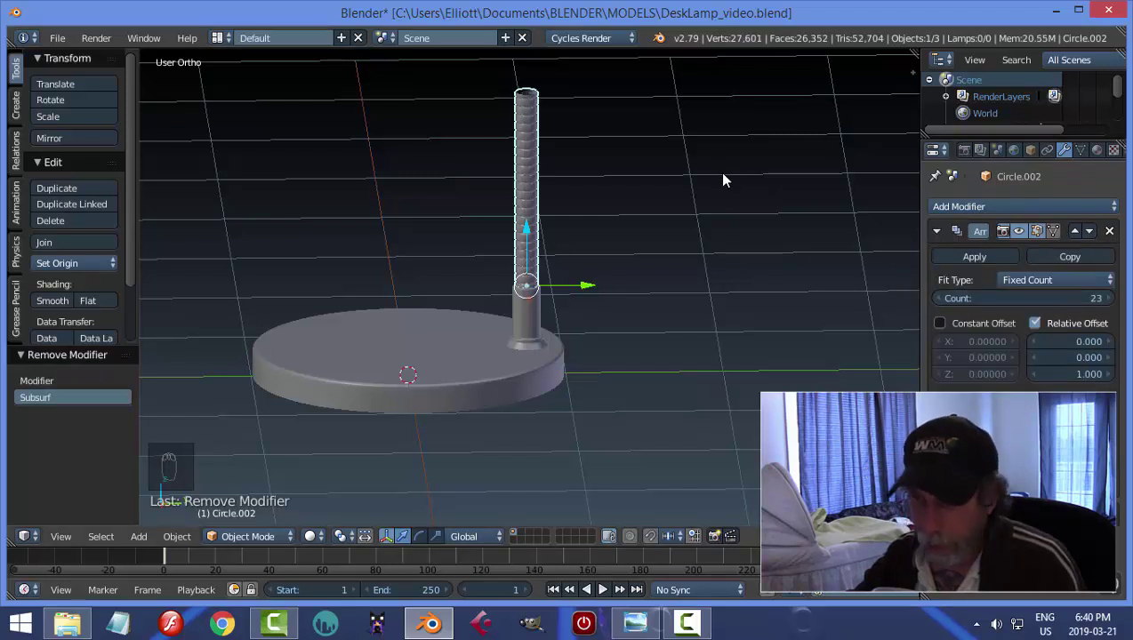
key("a")
middle_click_drag(722, 180, 553, 212)
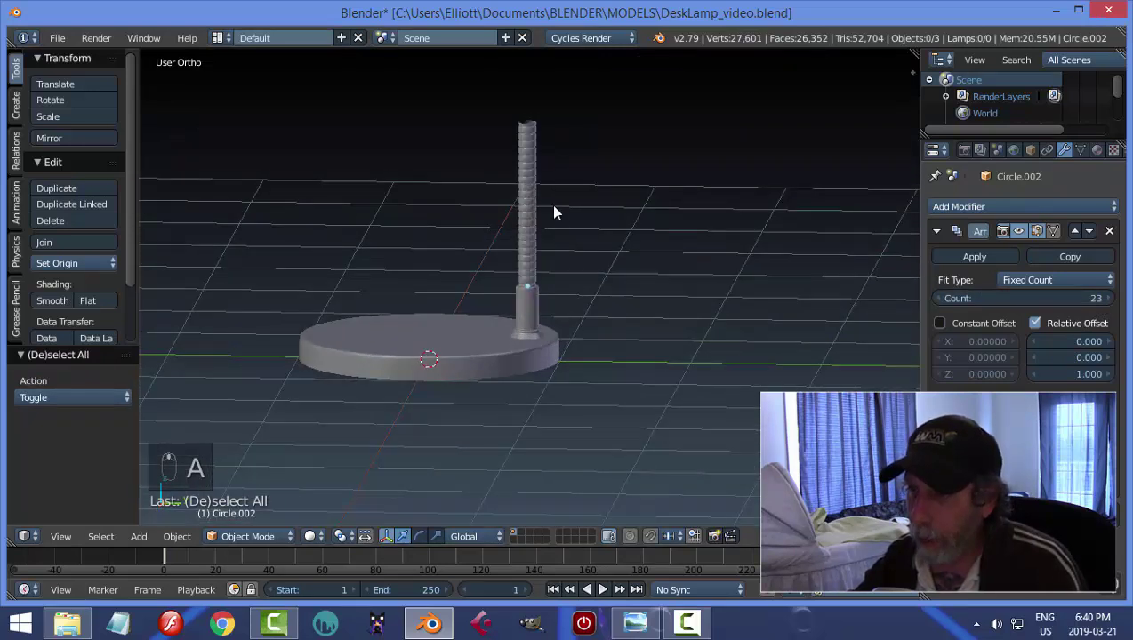
- Turn off the viewport display of the neck's Array modifier so that only the base ring is shown
right_click(546, 198)
mouse_move(665, 294)
middle_mouse_down()
mouse_move(676, 307)
mouse_move(690, 286)
mouse_move(683, 299)
mouse_move(649, 289)
middle_mouse_up()
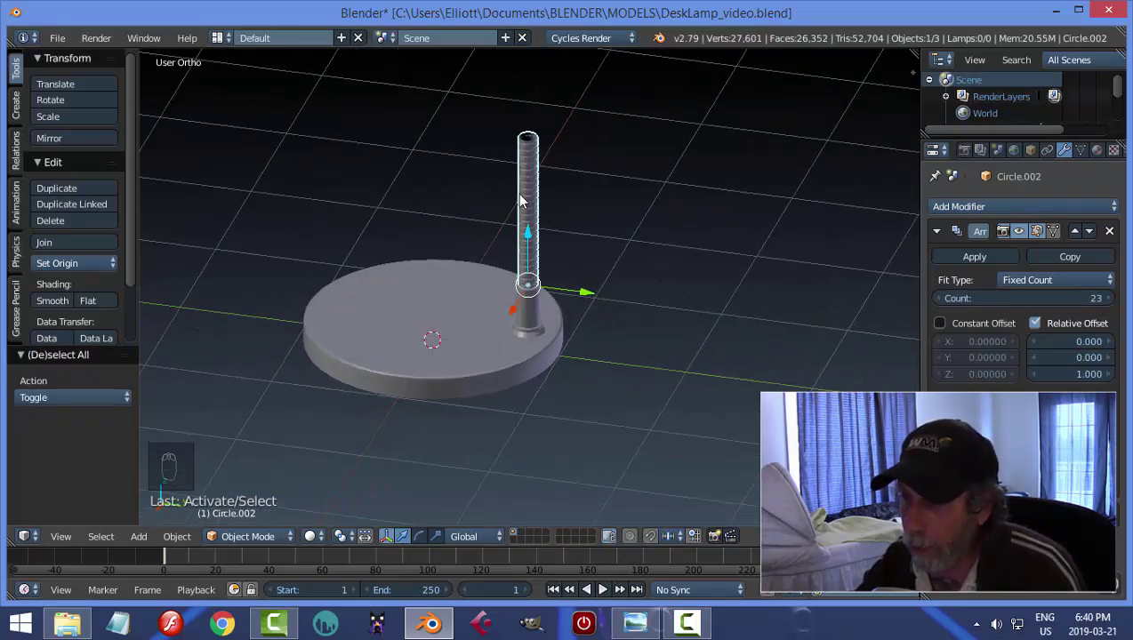
scroll(533, 285, "up", 2)
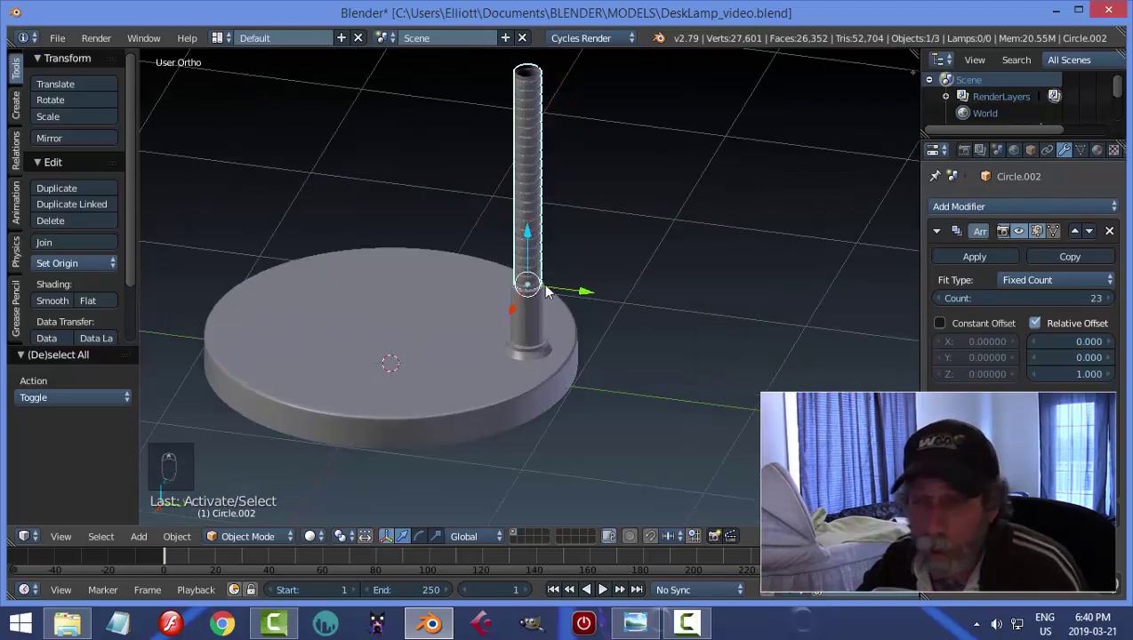
scroll(657, 275, "up", 1)
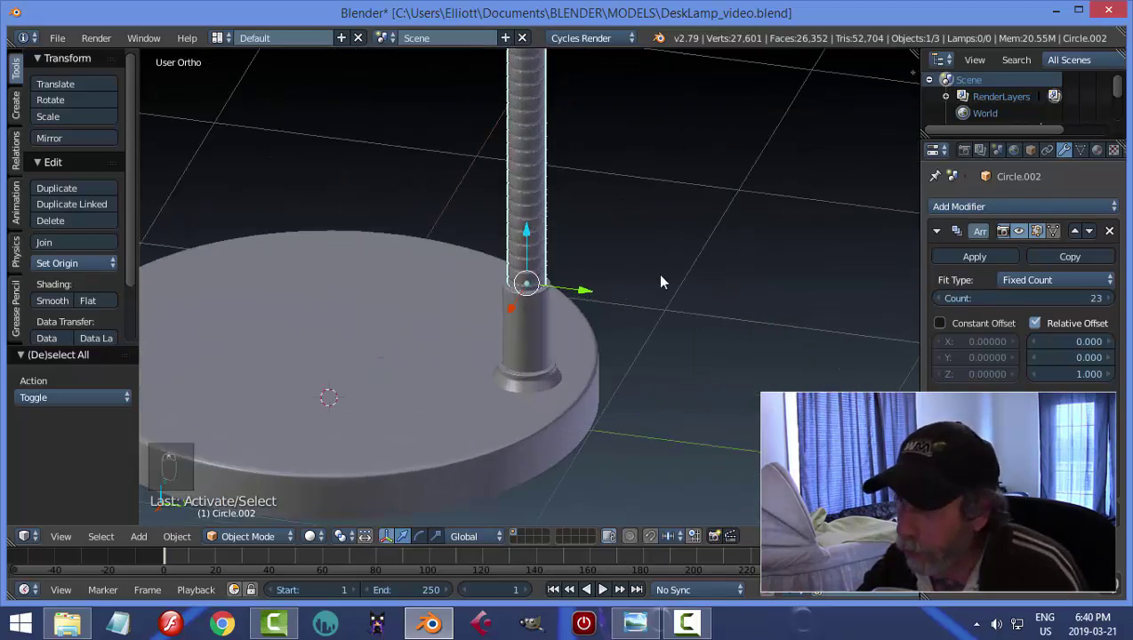
left_click(1019, 231)
scroll(555, 316, "up", 3)
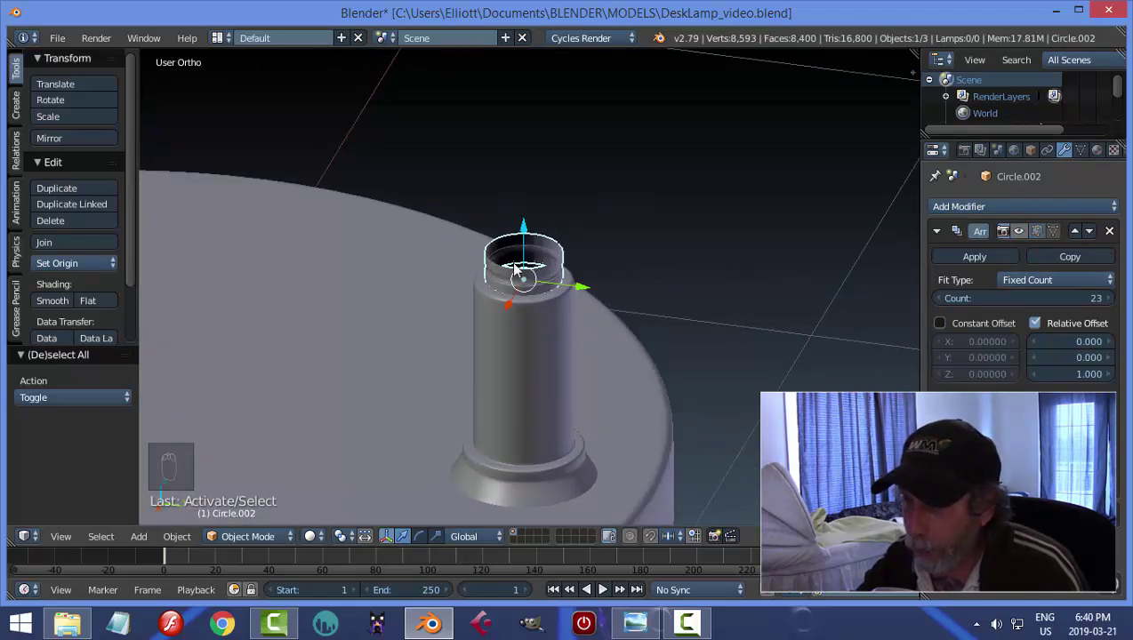
- Snap the 3D cursor to the neck's ring at the top of the post
middle_click_drag(588, 324, 648, 335)
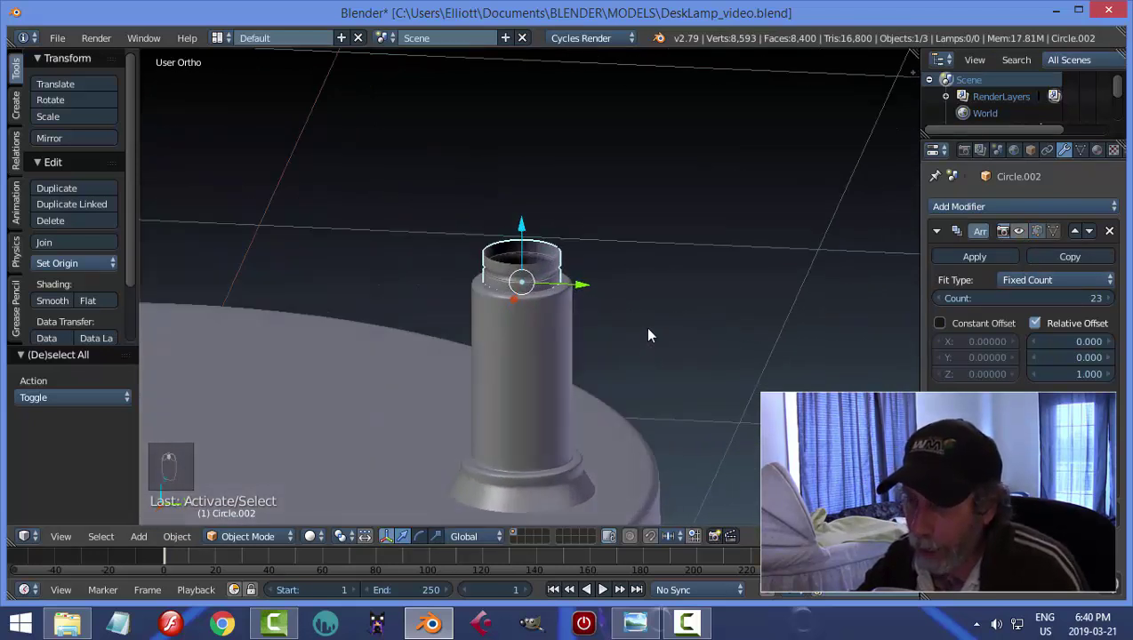
scroll(644, 329, "down", 5)
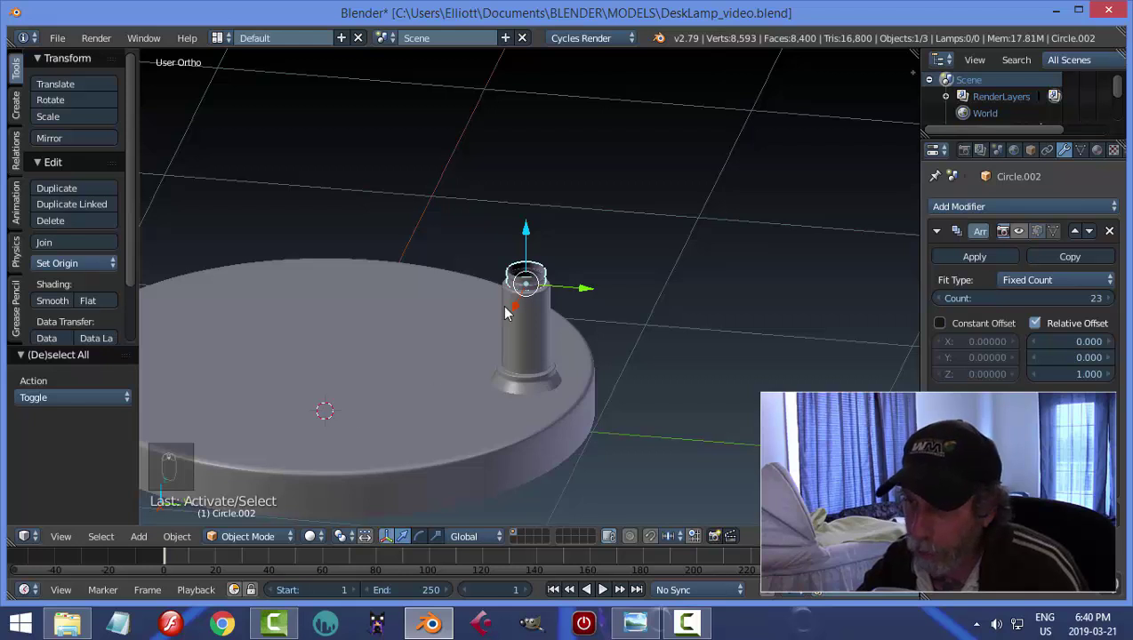
key("shift+s")
left_click(678, 339)
scroll(591, 338, "up", 2)
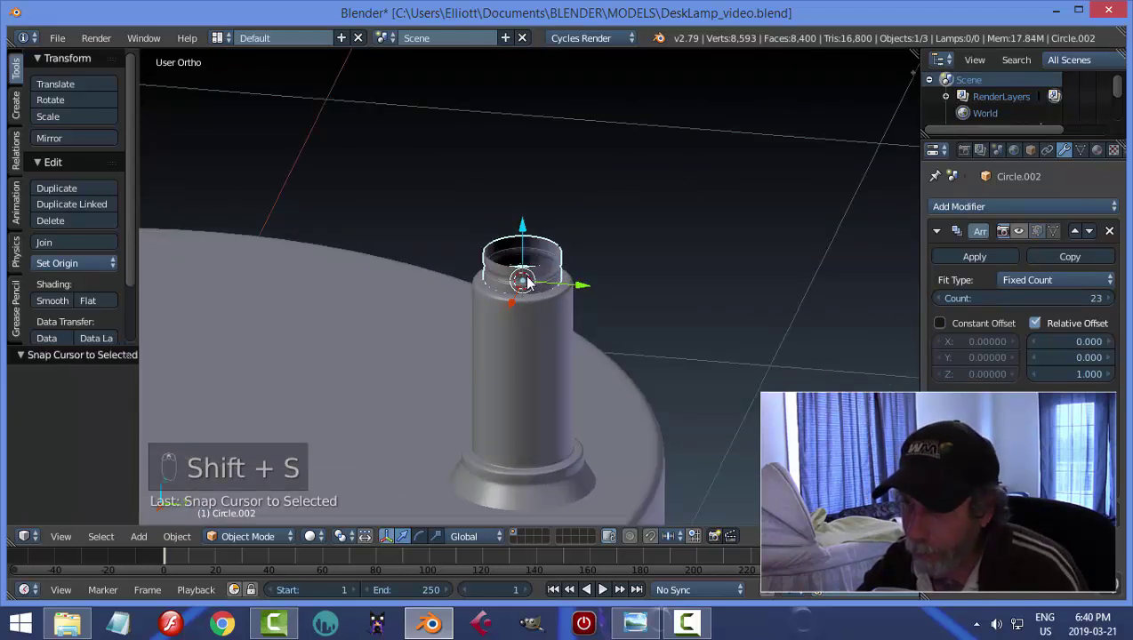
- Add a Path curve at the 3D cursor on top of the post
scroll(627, 326, "down", 5)
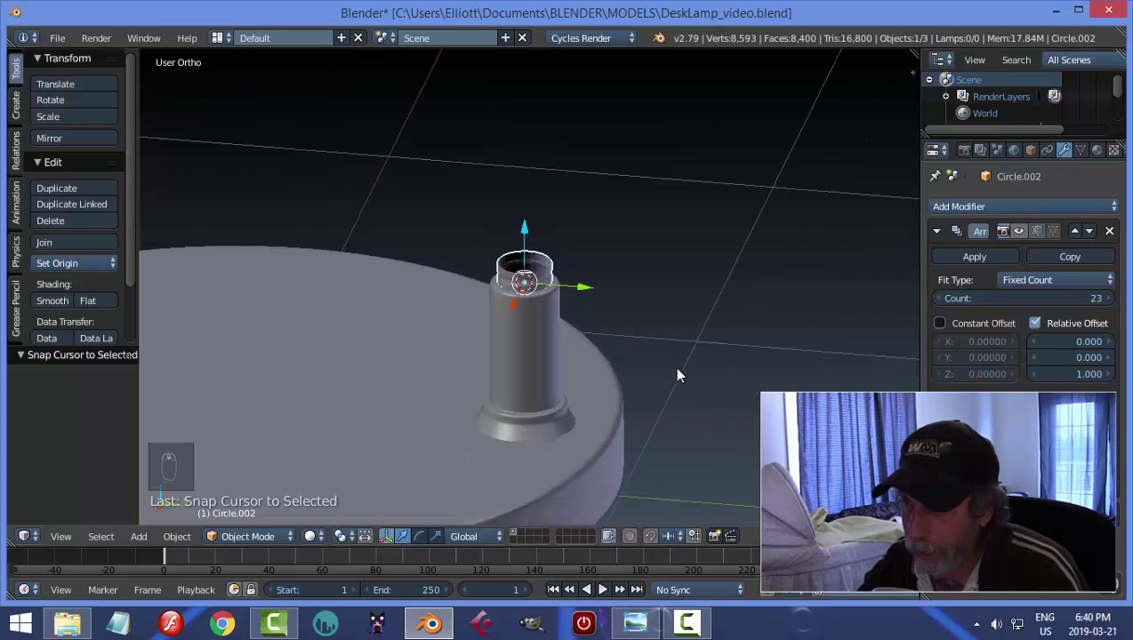
middle_click_drag(598, 360, 632, 362)
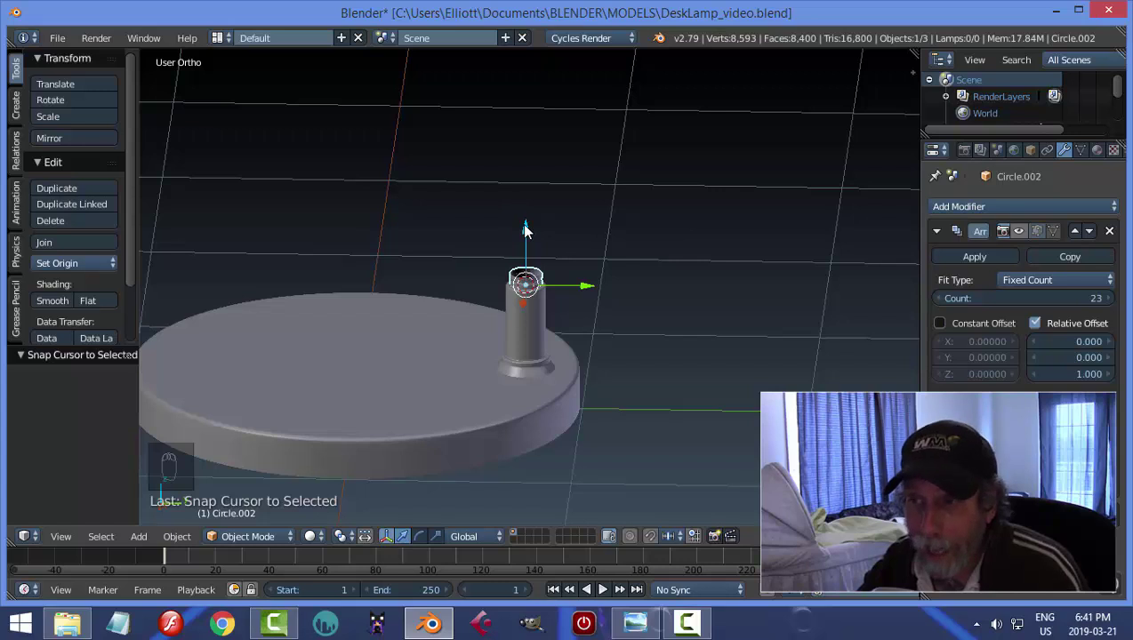
scroll(578, 329, "down", 3)
middle_click_drag(600, 324, 548, 381)
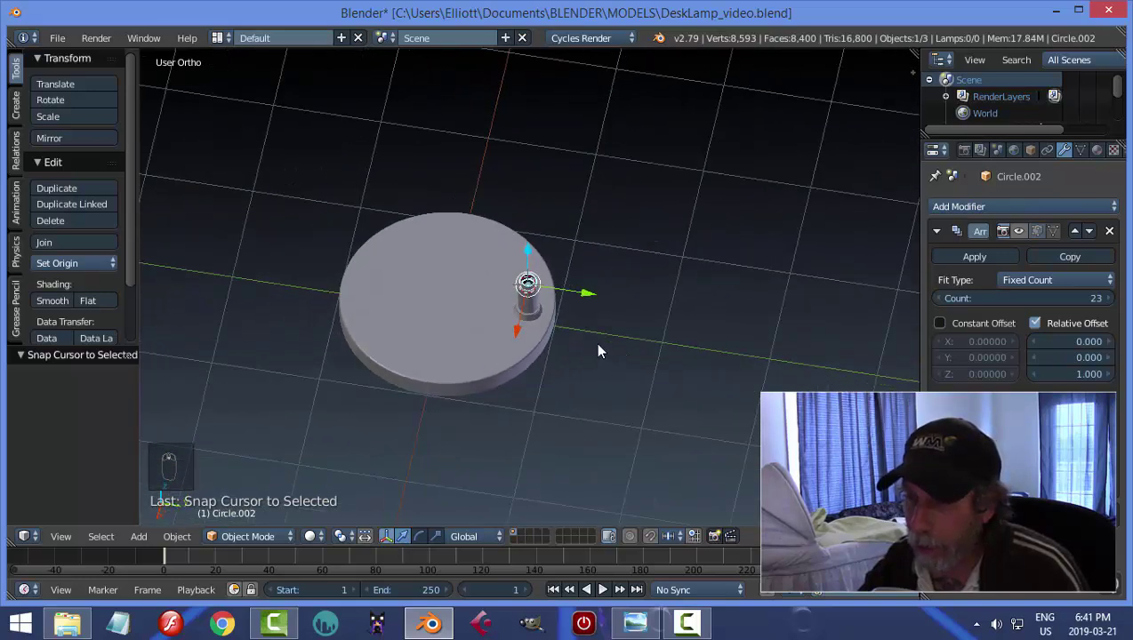
middle_click_drag(599, 349, 621, 284)
key("shift+a")
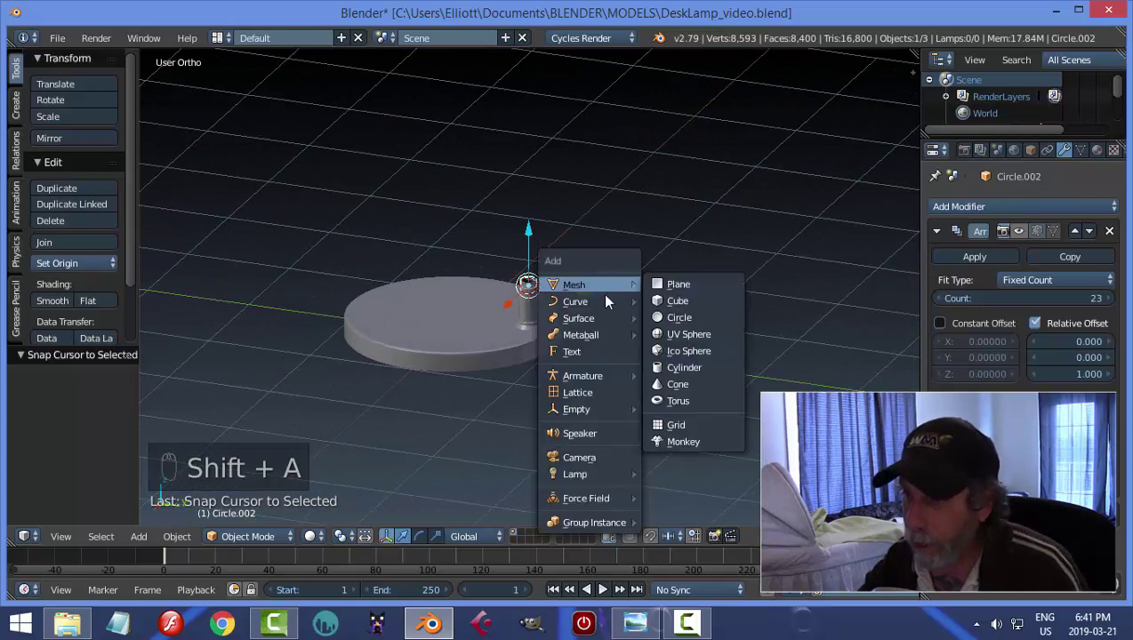
mouse_move(595, 301)
left_click(686, 374)
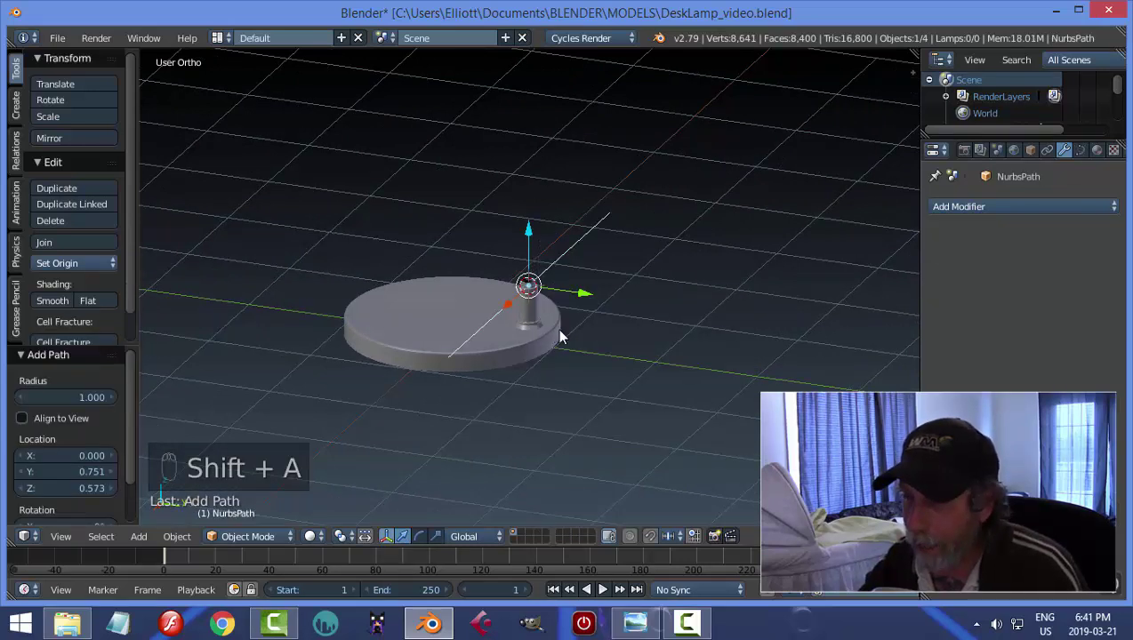
- Rotate the path 90° about the global Y axis so it stands upright
middle_click_drag(684, 378, 682, 316)
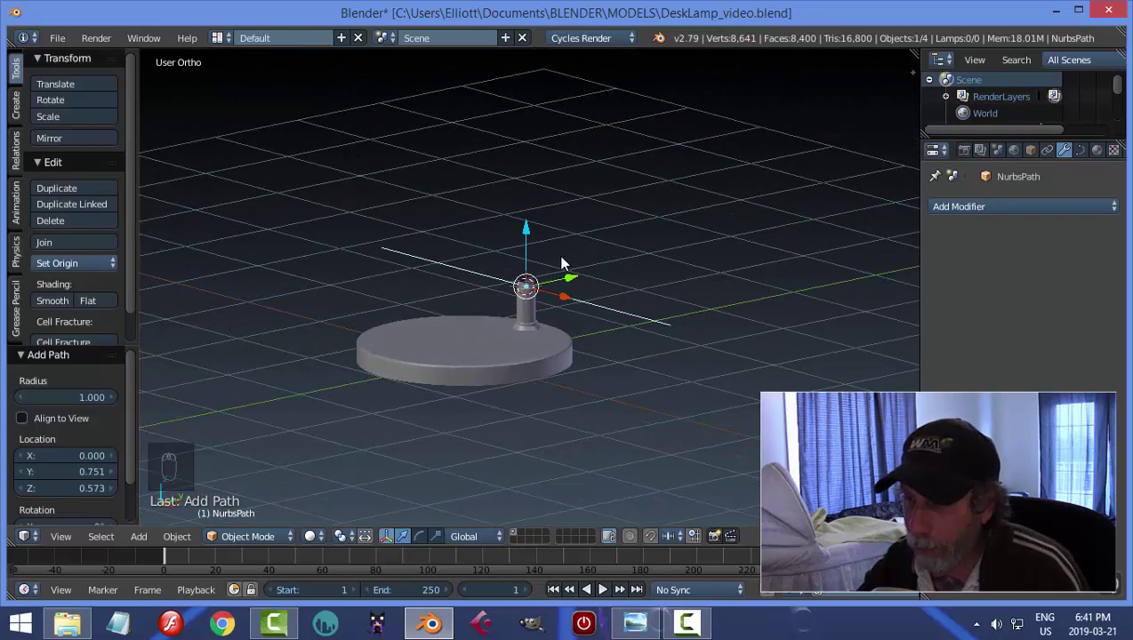
key("r")
key("y")
key("9")
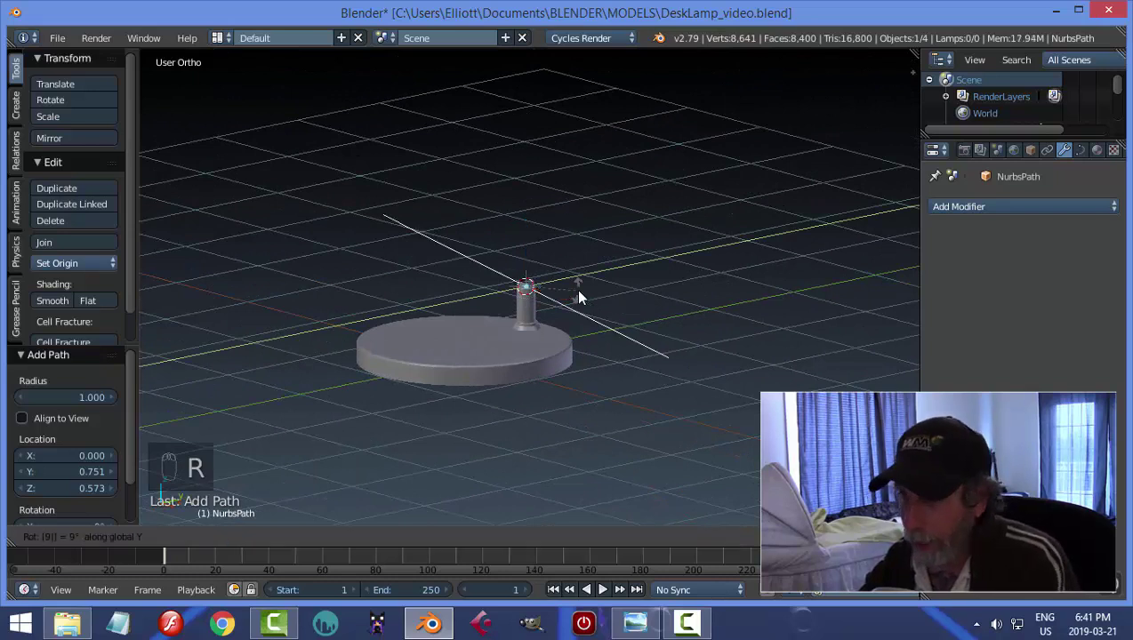
key("0")
key("Return")
- In Edit Mode, move all the path's control points up along Z by about 1.84 so it starts near the post's top
scroll(631, 307, "down", 2)
key("Tab")
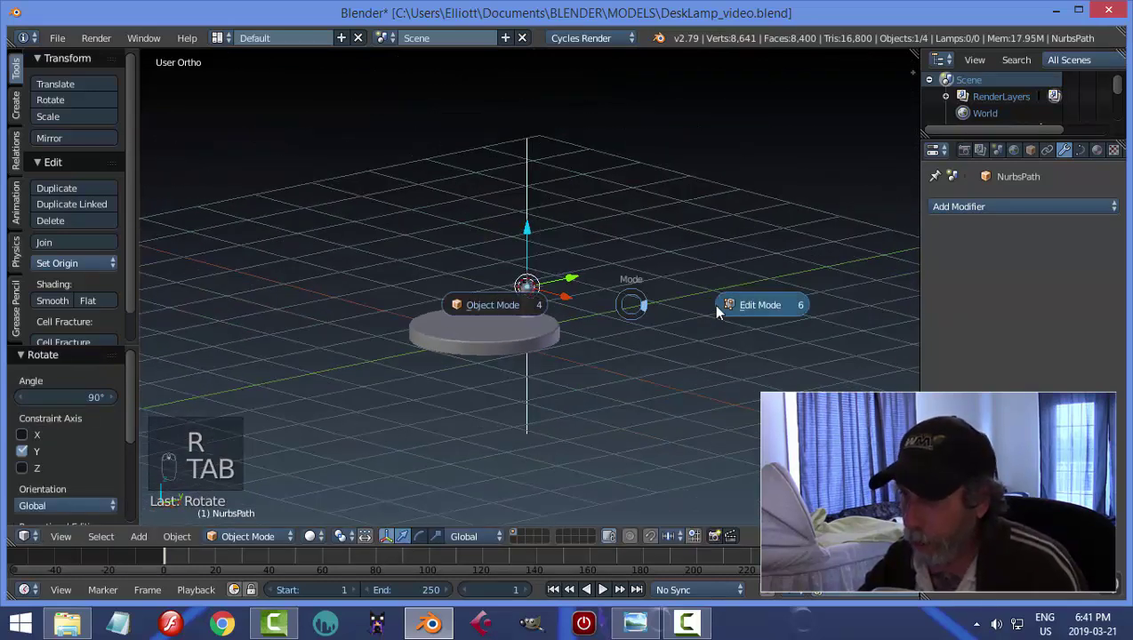
left_click(718, 310)
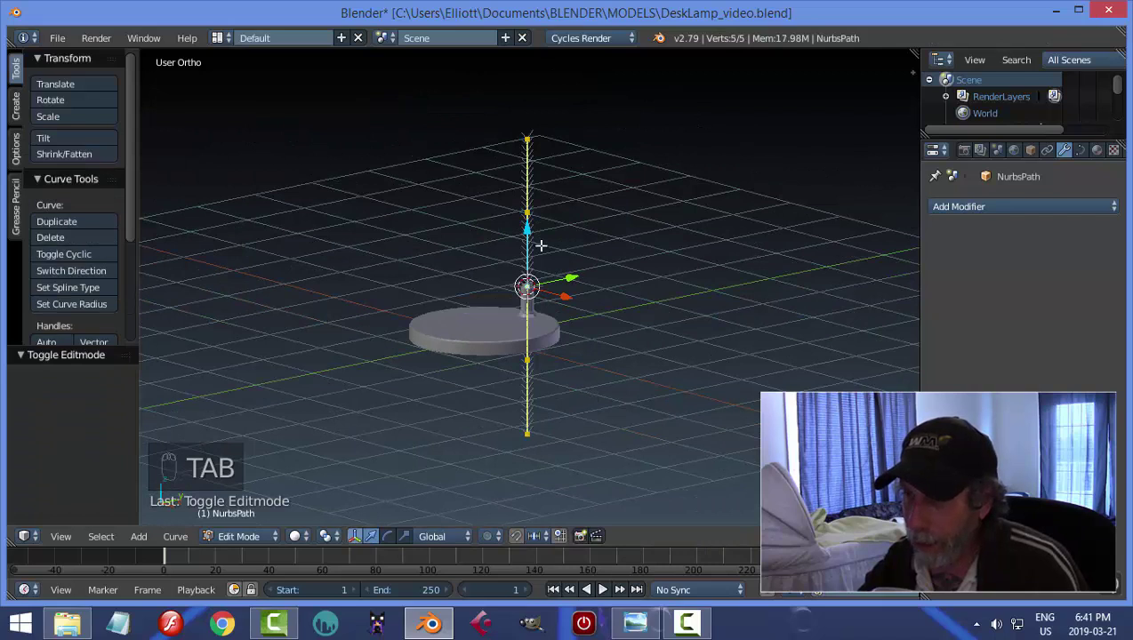
left_click_drag(529, 229, 567, 99)
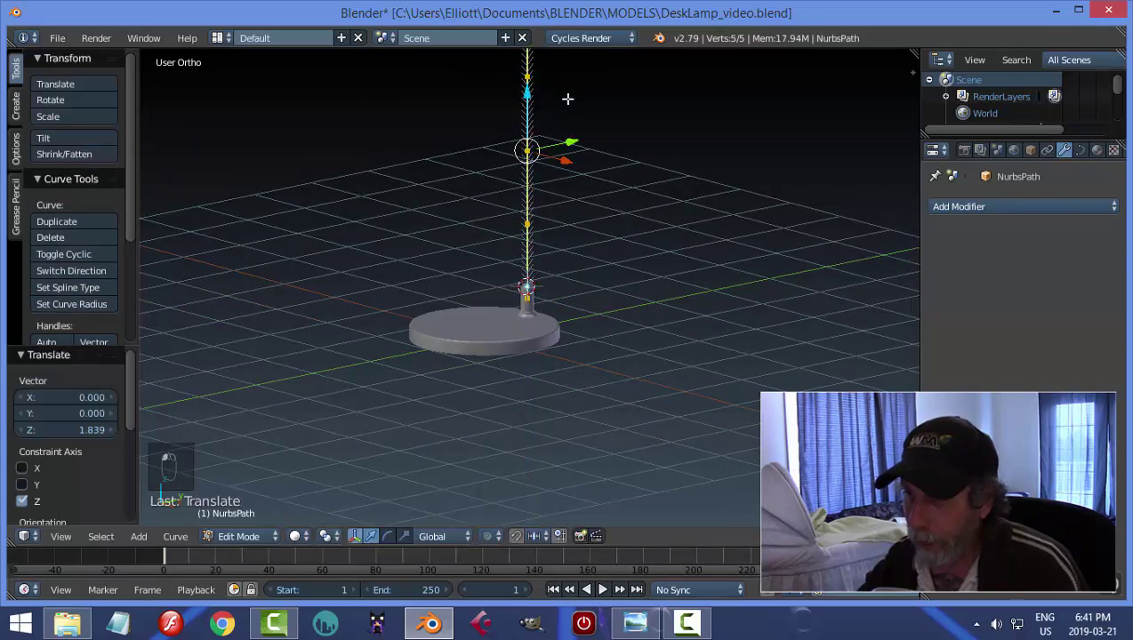
- In the right orthographic view, move the path's uppermost control point along negative Y, past the far edge of the base
scroll(639, 216, "down", 3)
middle_click_drag(639, 216, 613, 269)
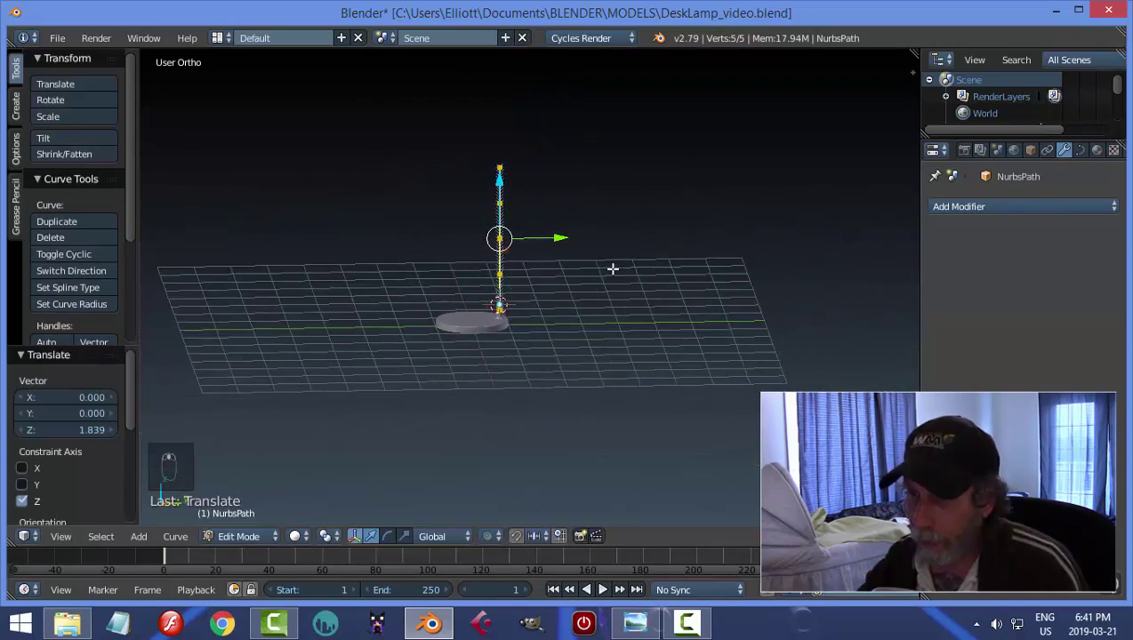
key("a")
key("KP_3")
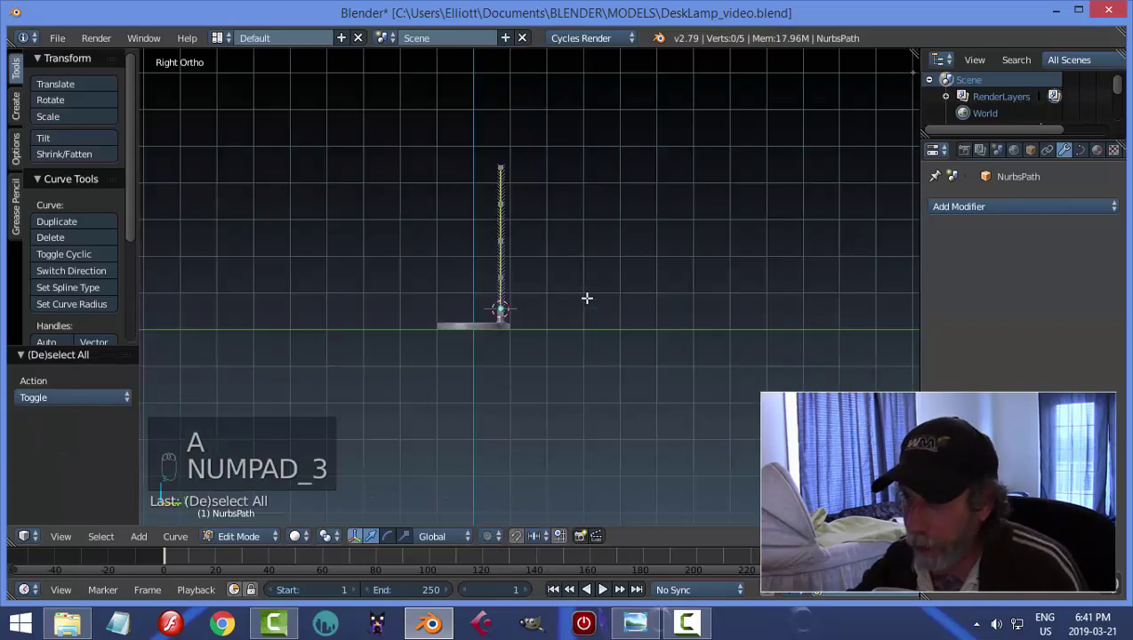
scroll(587, 298, "up", 2)
middle_click_drag(533, 280, 632, 354, "shift")
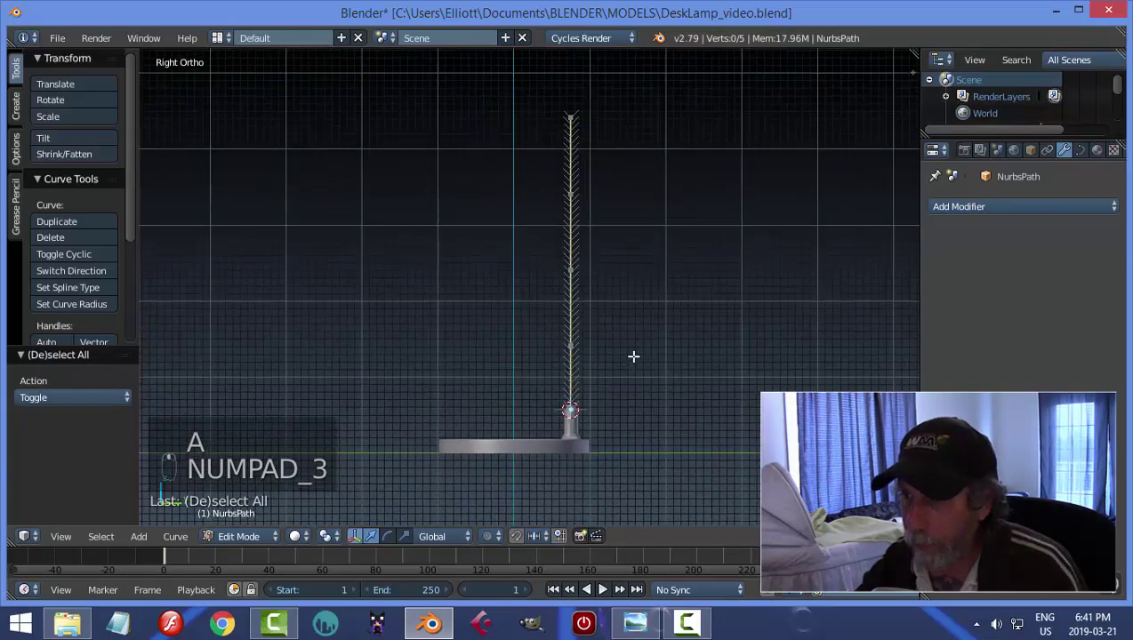
right_click(570, 117)
left_click_drag(632, 117, 455, 141)
- Raise the path's second-highest control point about 1.36 along Z to round the bend, and return to Object Mode
right_click(570, 193)
left_click_drag(575, 134, 592, 503)
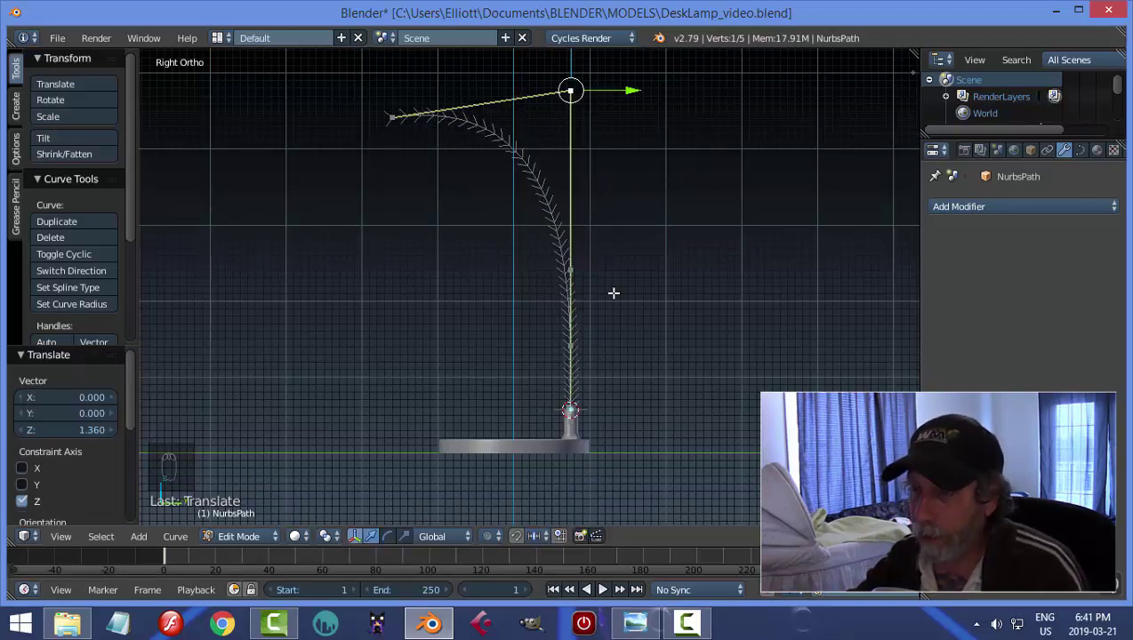
key("Tab")
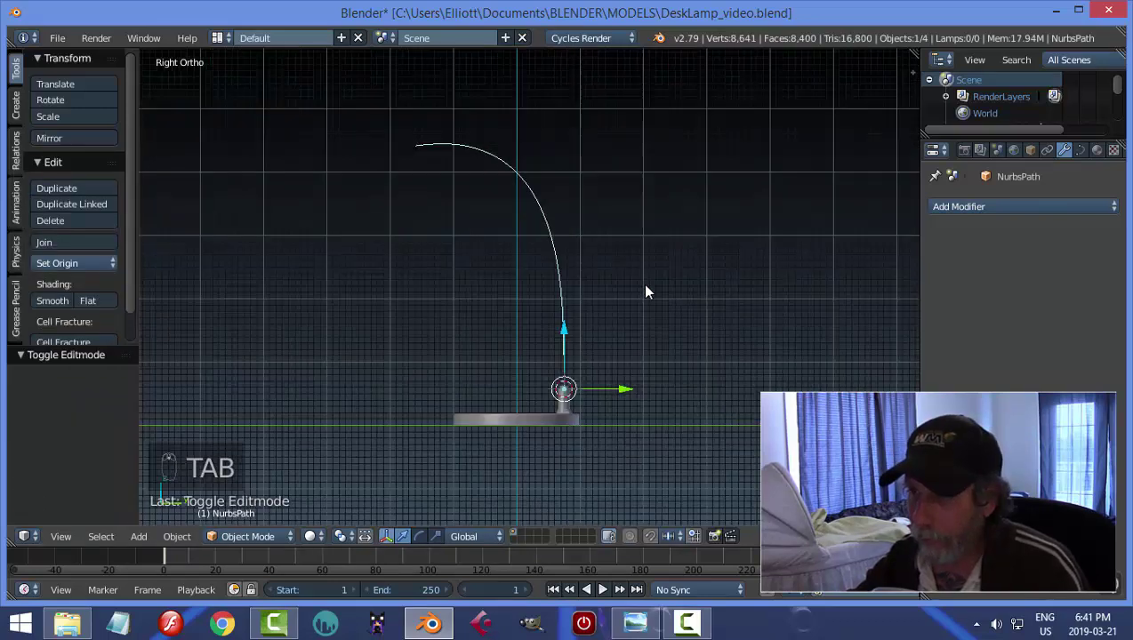
- Select the neck ring on the post and turn its Array modifier's viewport display back on
middle_click_drag(686, 296, 709, 326)
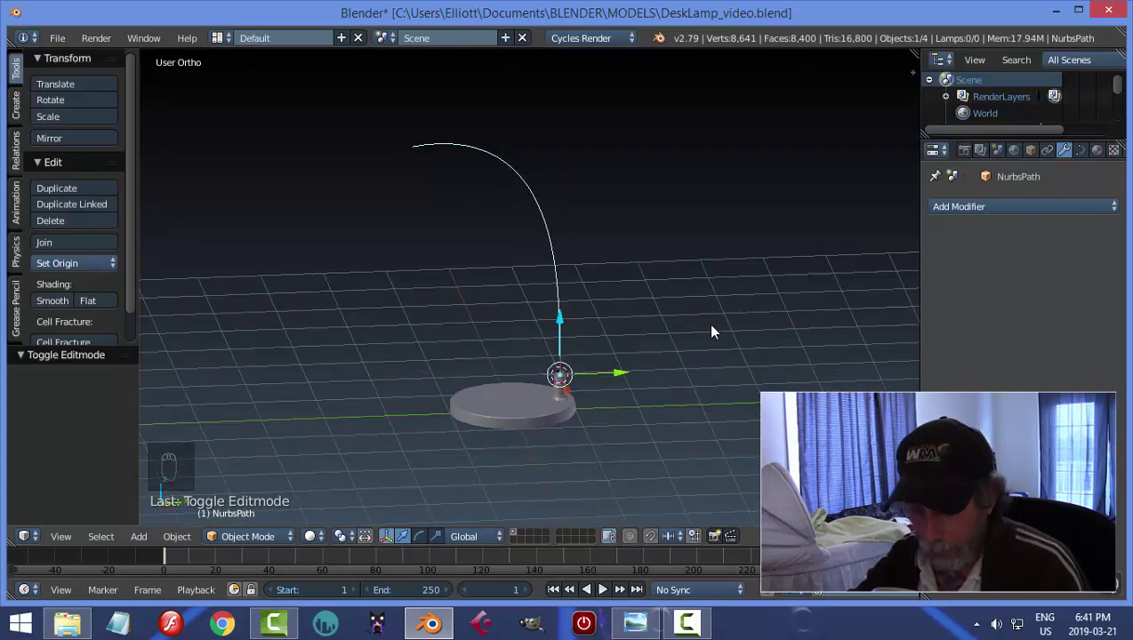
scroll(633, 364, "up", 3)
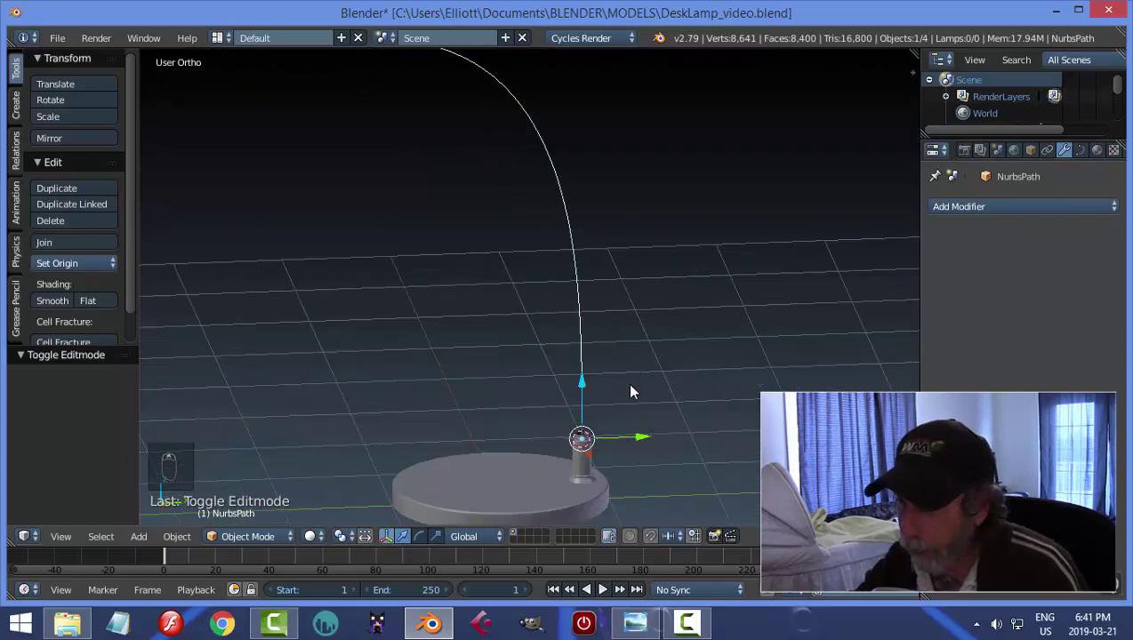
middle_click_drag(607, 457, 648, 324)
scroll(658, 326, "up", 3)
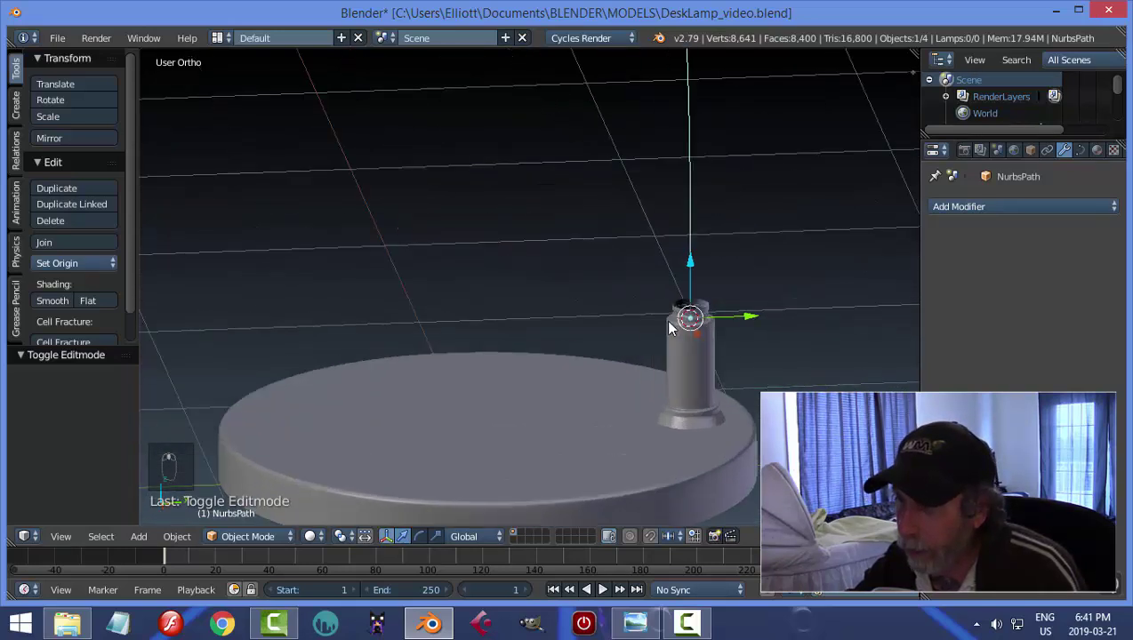
right_click(708, 309)
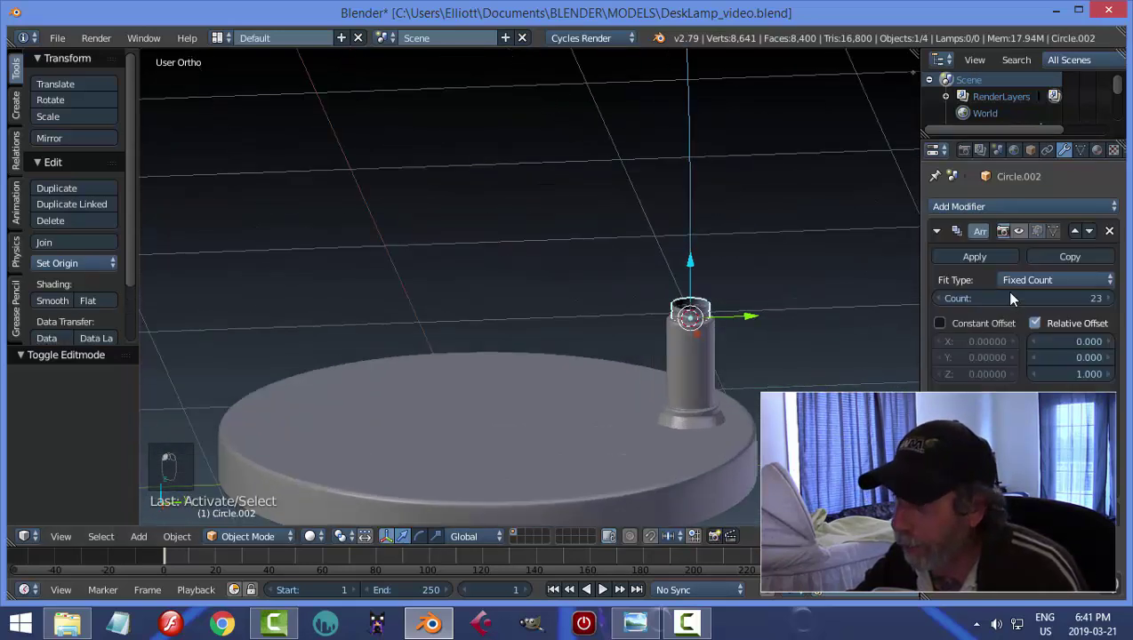
left_click(1019, 231)
- Increase the neck's Array count to 79 to lengthen it for the curved path
scroll(774, 296, "down", 5)
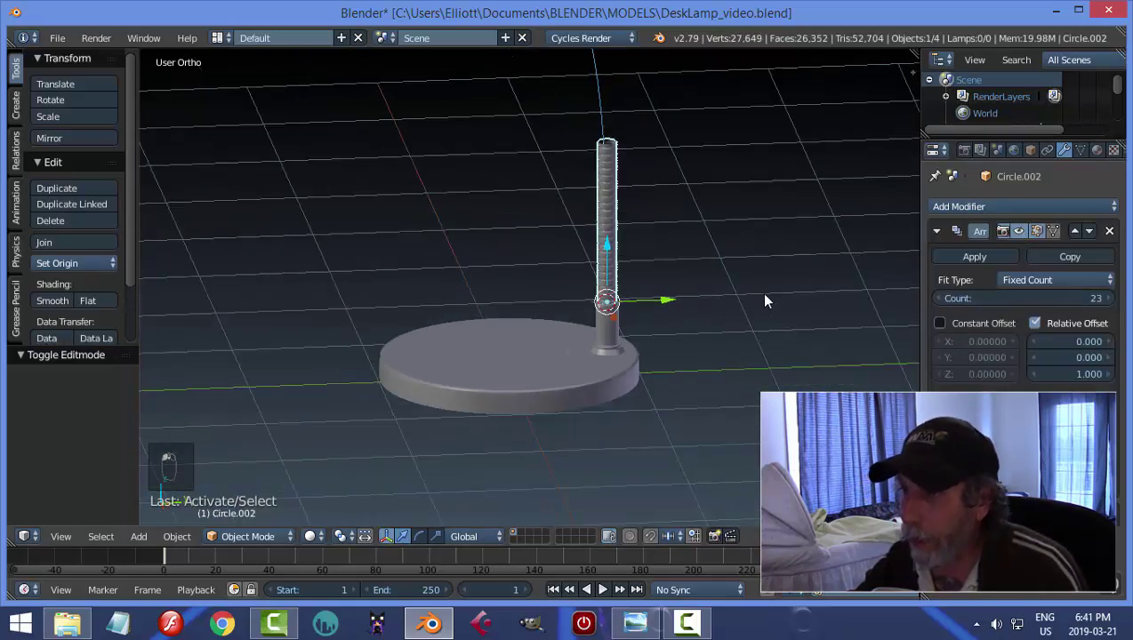
middle_click_drag(727, 303, 774, 321)
left_click_drag(988, 298, 1071, 298)
scroll(711, 177, "down", 2)
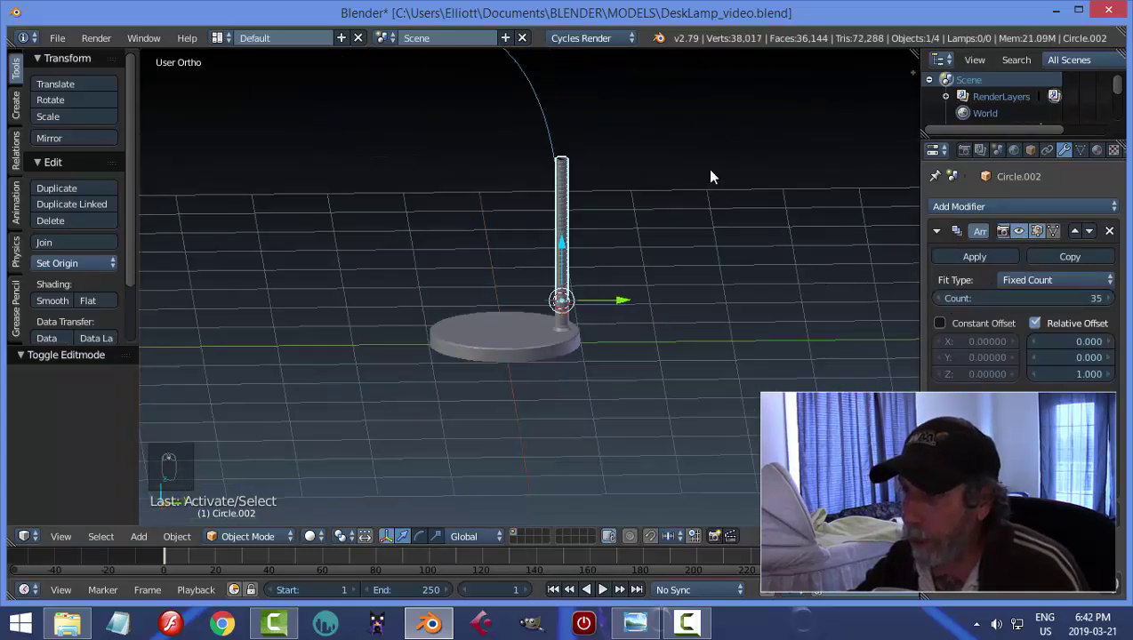
middle_click_drag(722, 124, 645, 235)
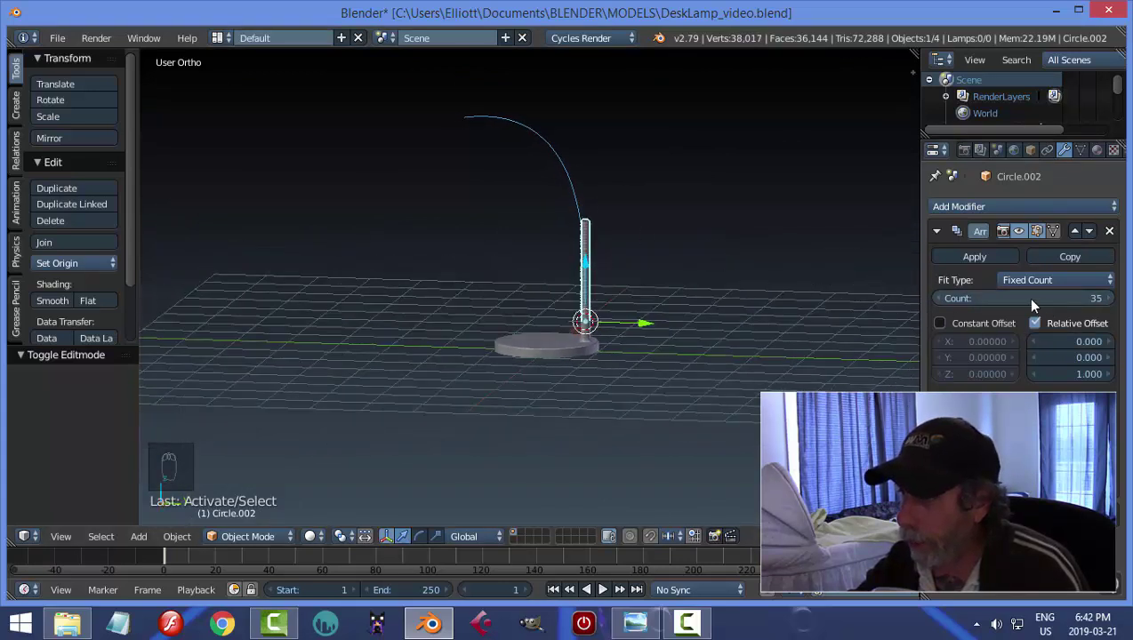
mouse_move(1026, 298)
left_mouse_down()
mouse_move(1098, 298)
mouse_move(1010, 294)
left_mouse_up()
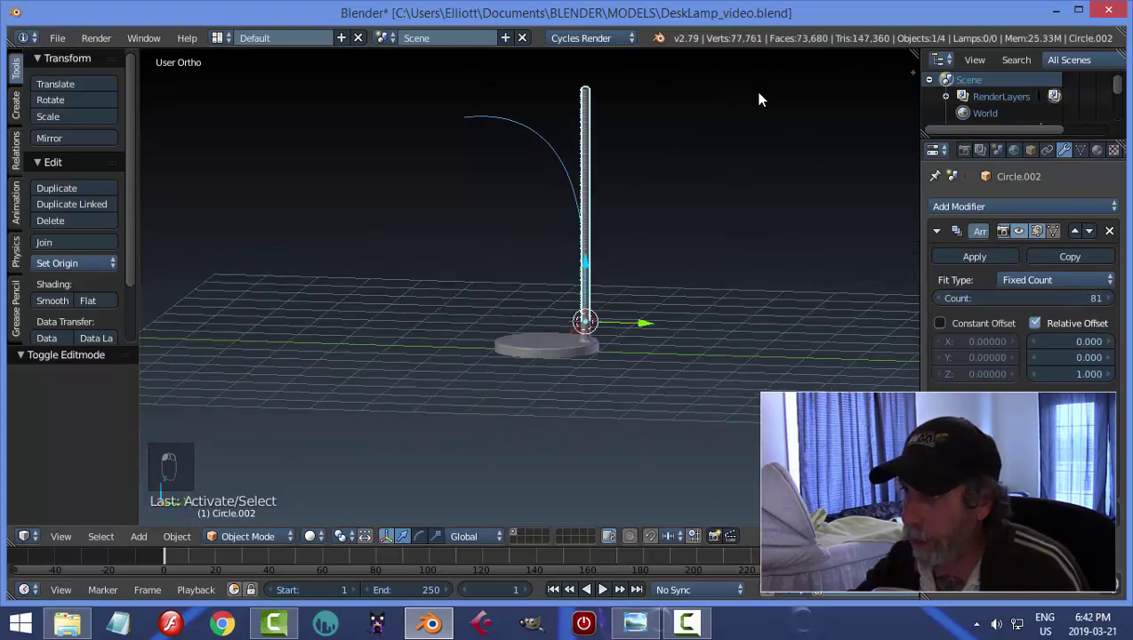
left_click(941, 298)
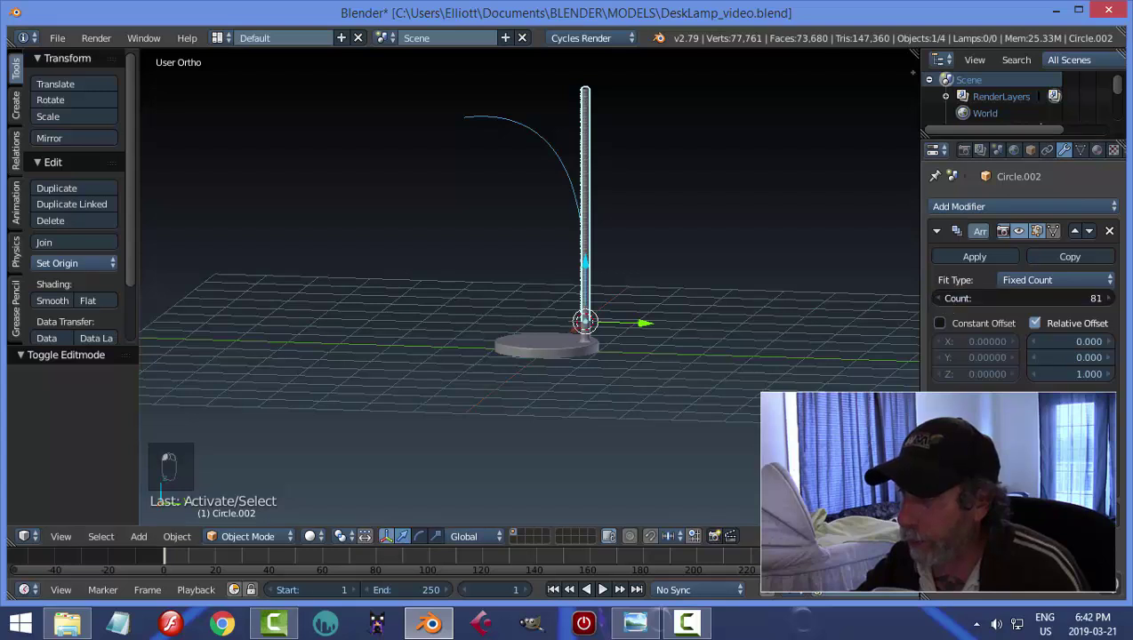
middle_click_drag(785, 252, 614, 244)
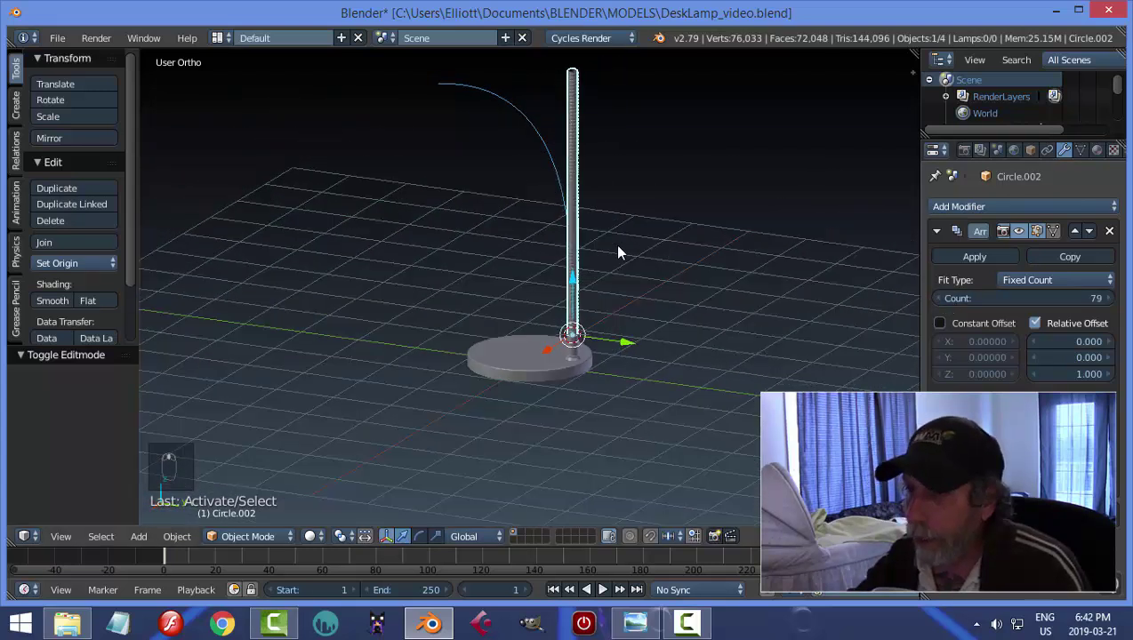
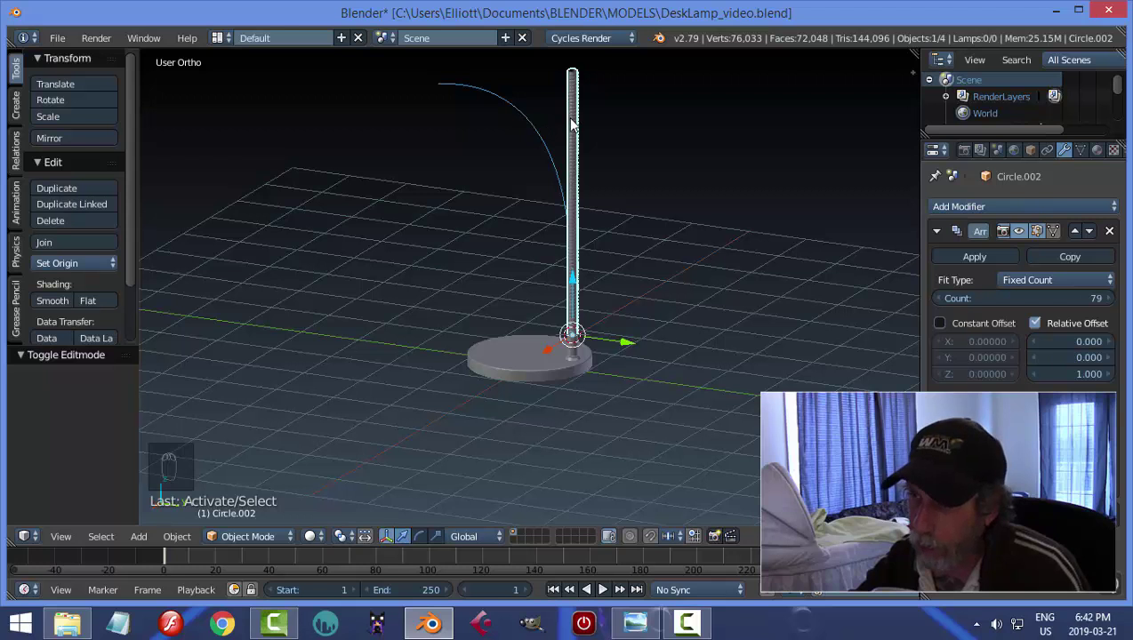
- Collapse the neck's Array modifier and add a Curve modifier after the Bevel
left_click(936, 230)
left_click(947, 207)
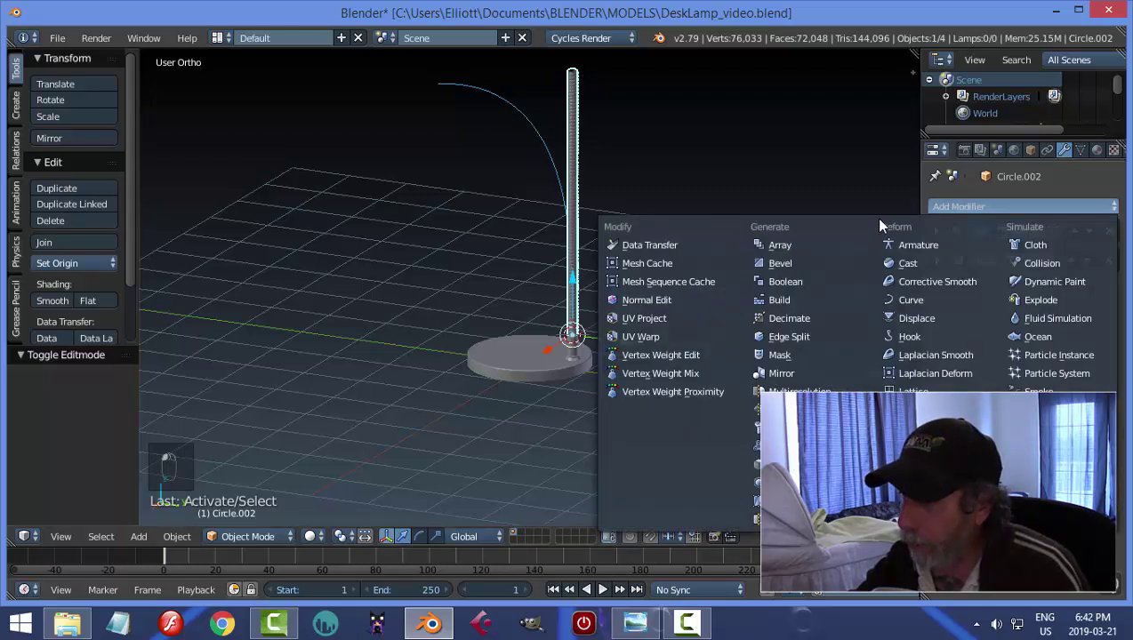
left_click(910, 301)
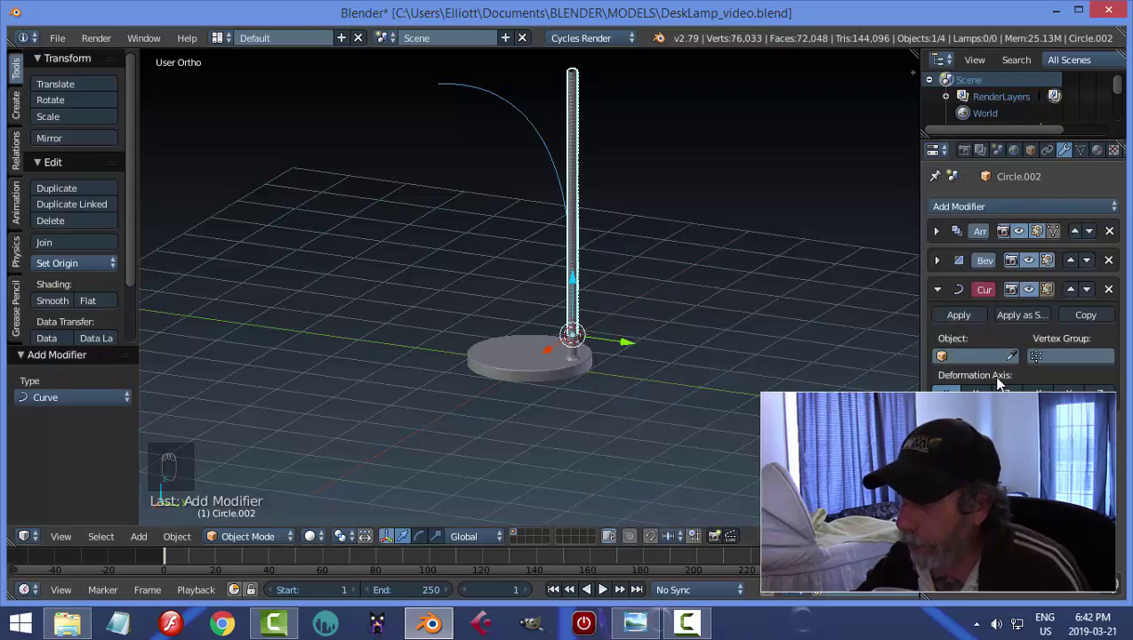
- Target the NurbsPath in the neck's Curve modifier and move the neck about -2.12 along Z
left_click(980, 355)
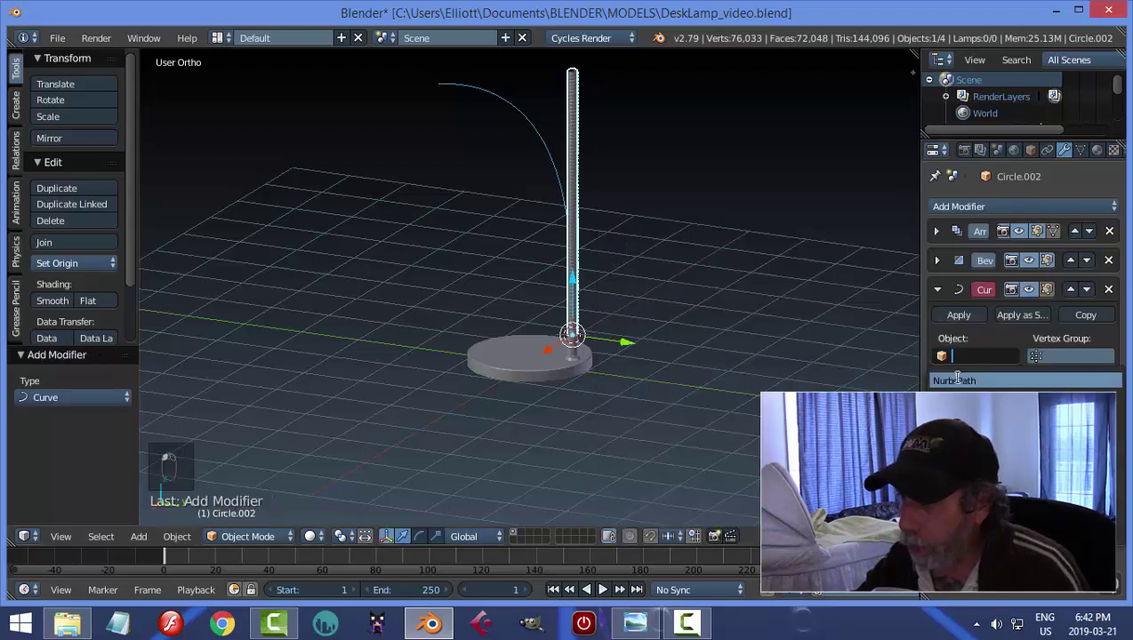
left_click(956, 380)
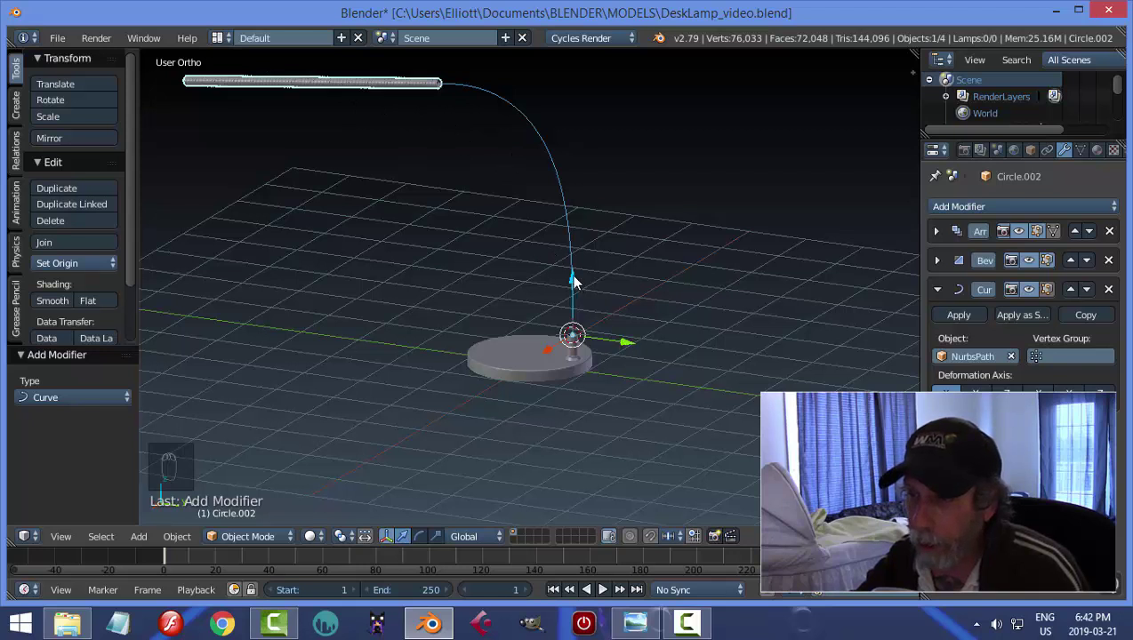
key("g")
key("z")
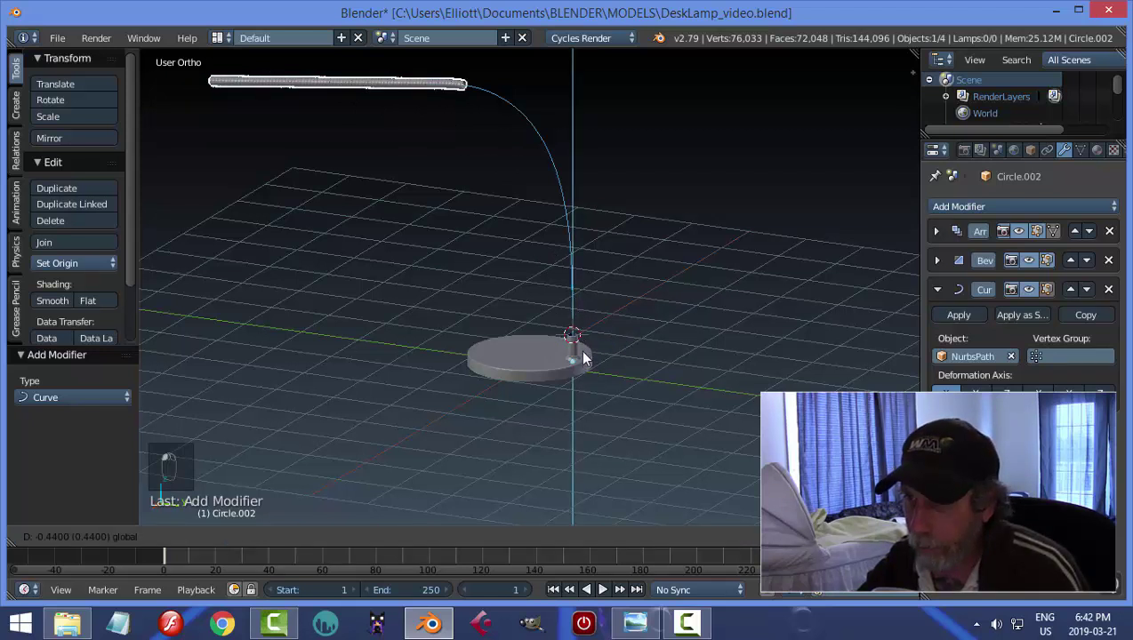
left_click(916, 307)
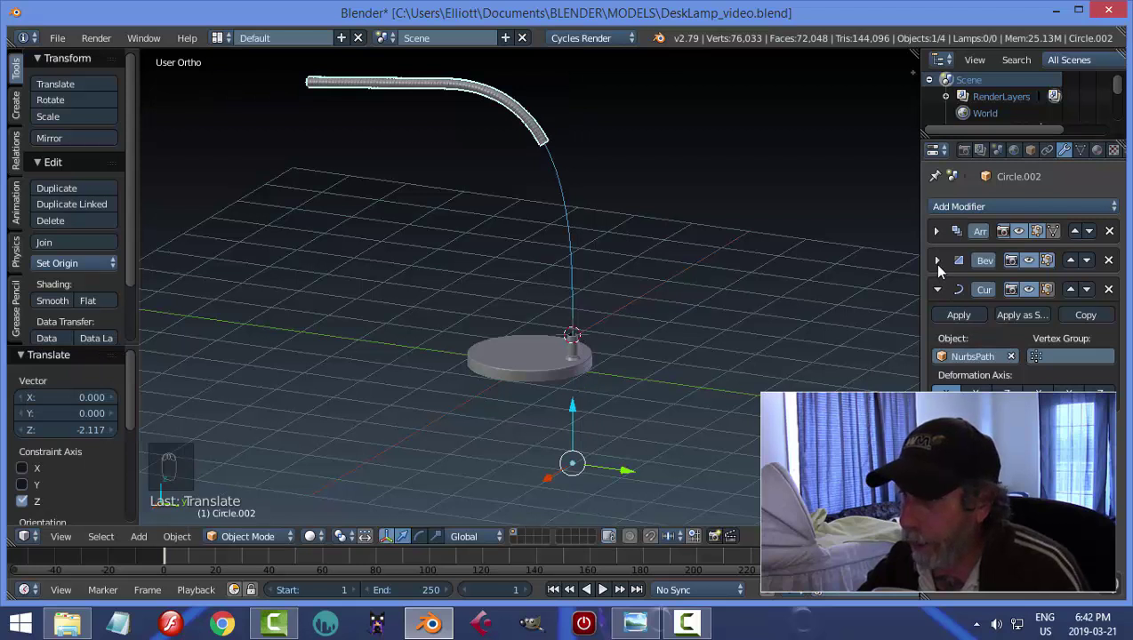
- Turn off the neck's Bevel viewport display and move the neck about -3.26 along Z to seat it on the post
left_click(937, 259)
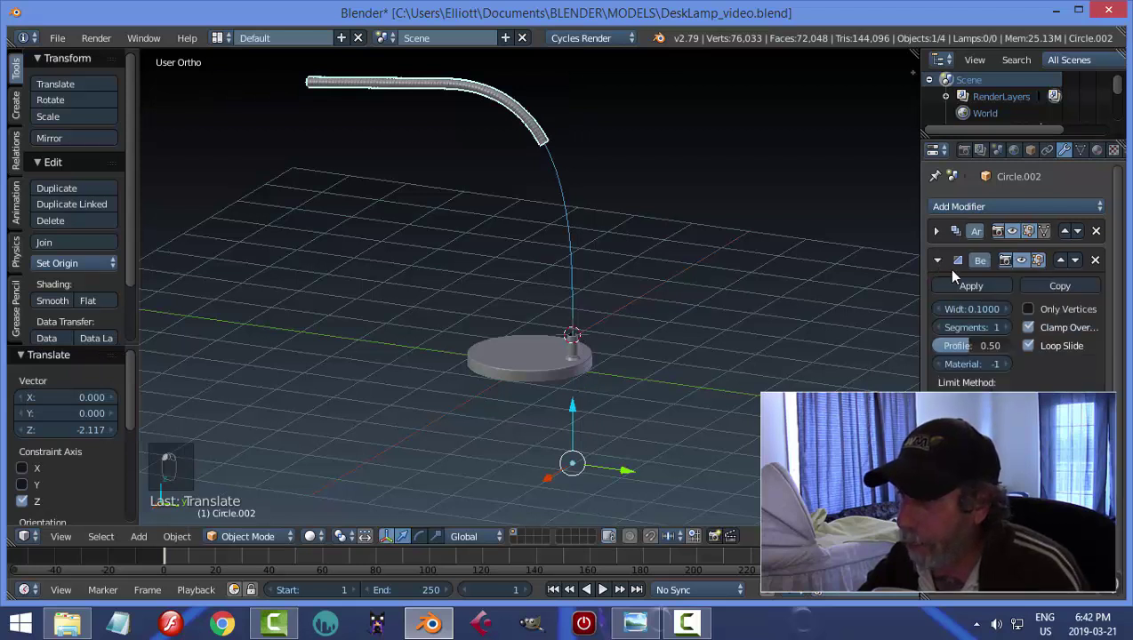
left_click(1013, 260)
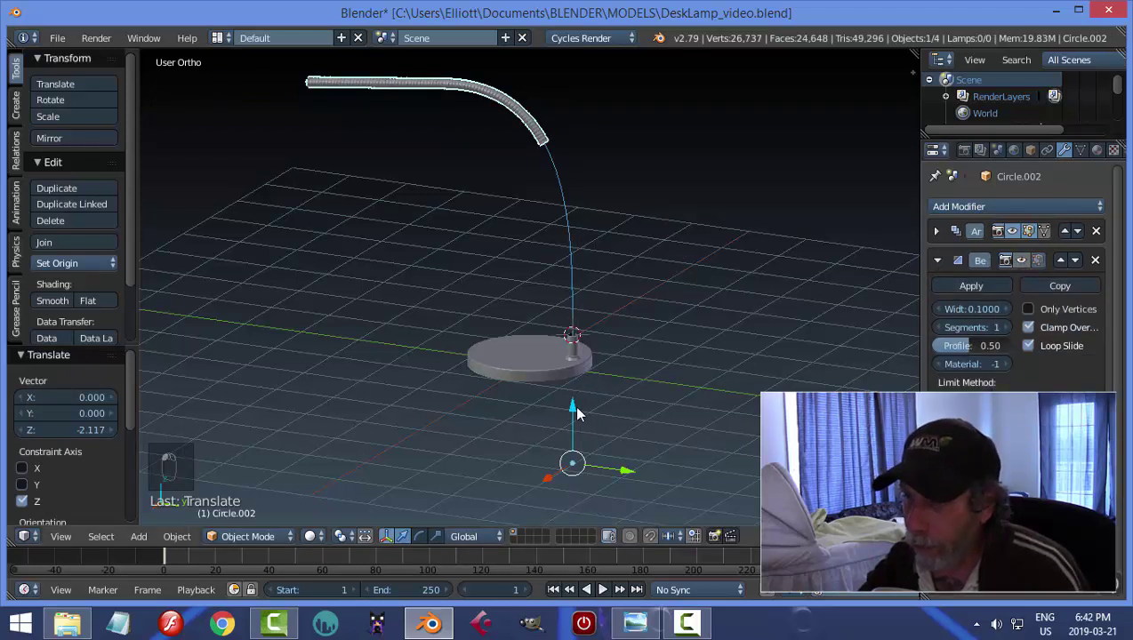
left_click_drag(575, 410, 592, 124)
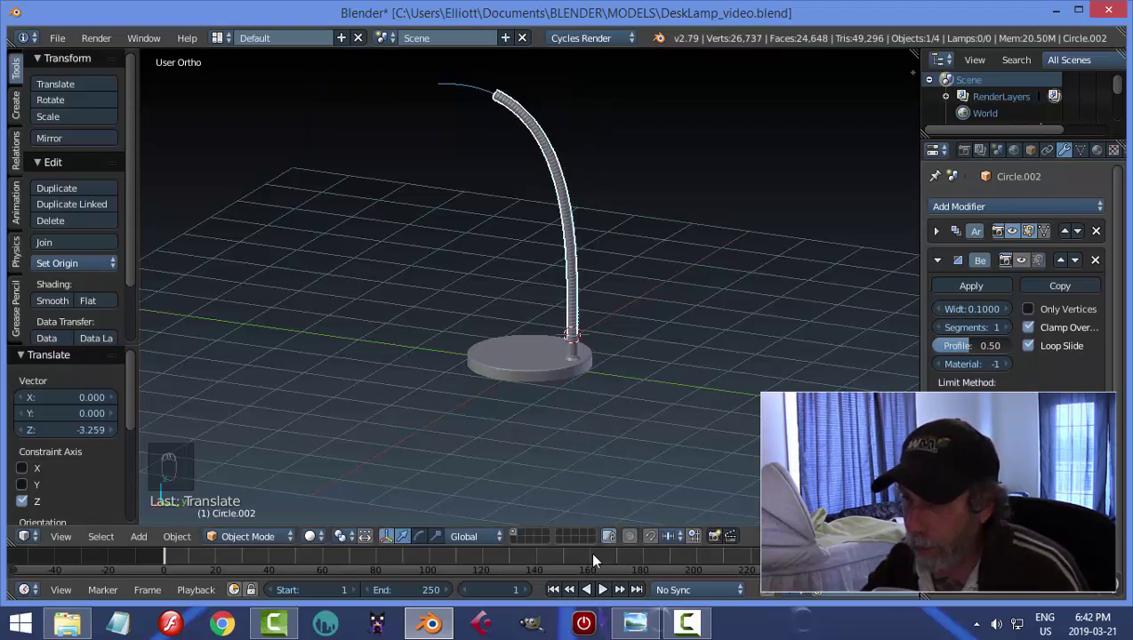
key("KP_Decimal")
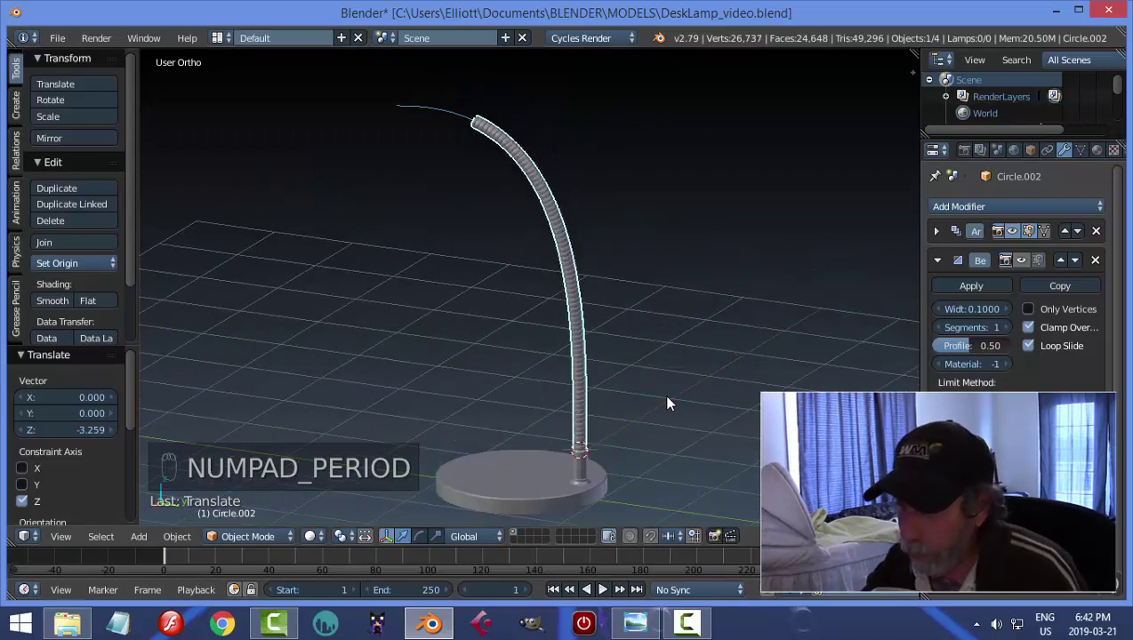
middle_click_drag(668, 403, 596, 279)
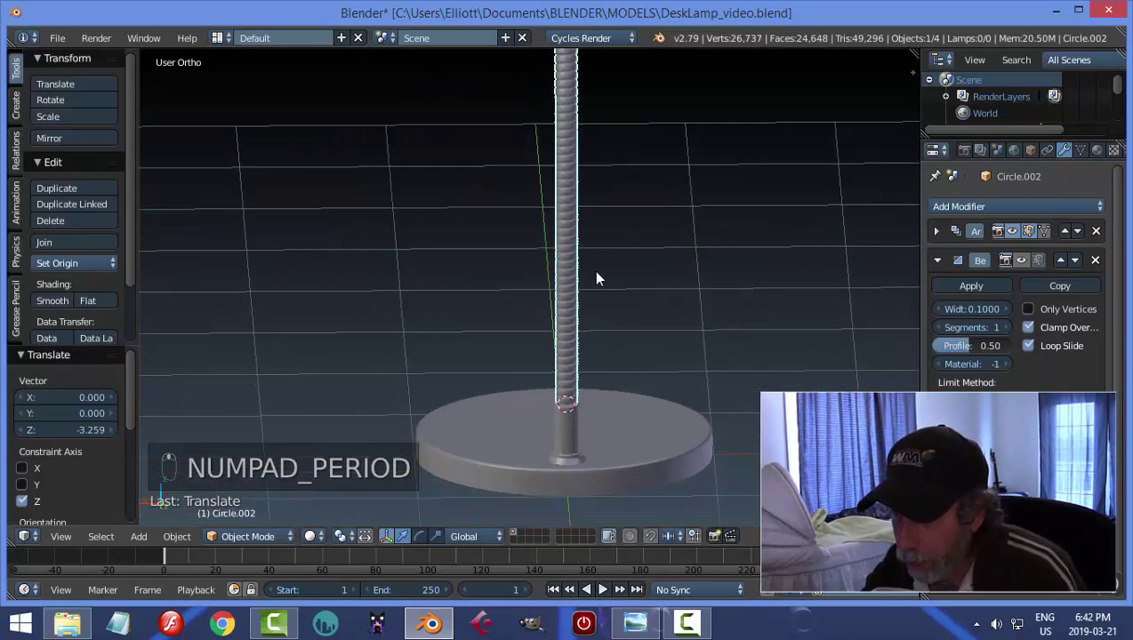
- Deselect everything, remove the neck's Bevel modifier, and collapse its Curve modifier
key("a")
key("a")
middle_click_drag(614, 336, 594, 169)
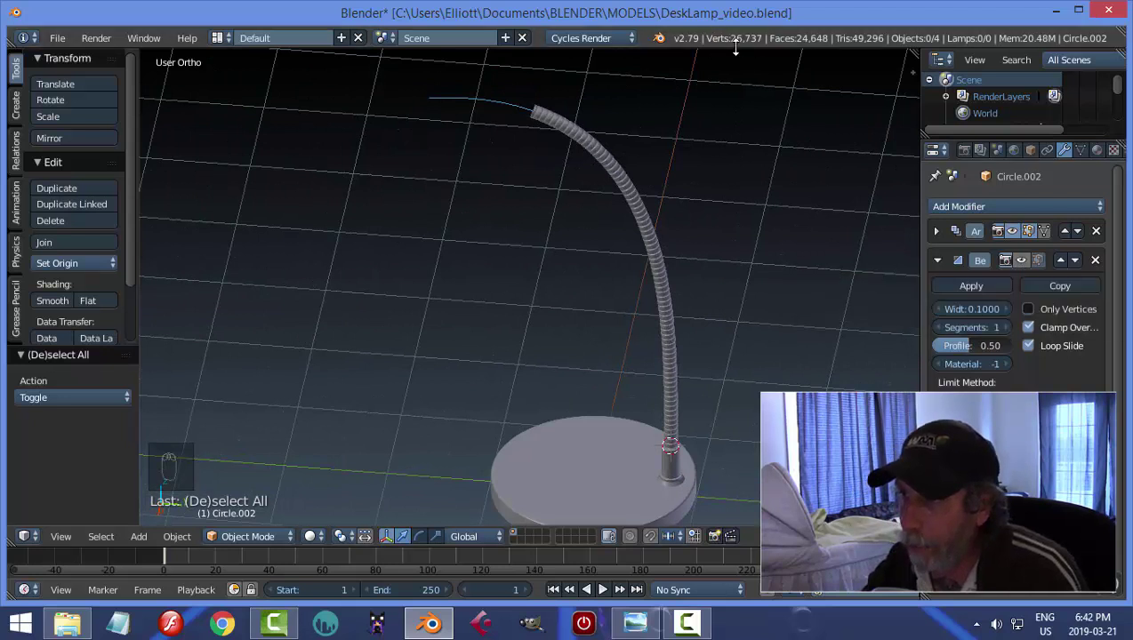
left_click(1095, 261)
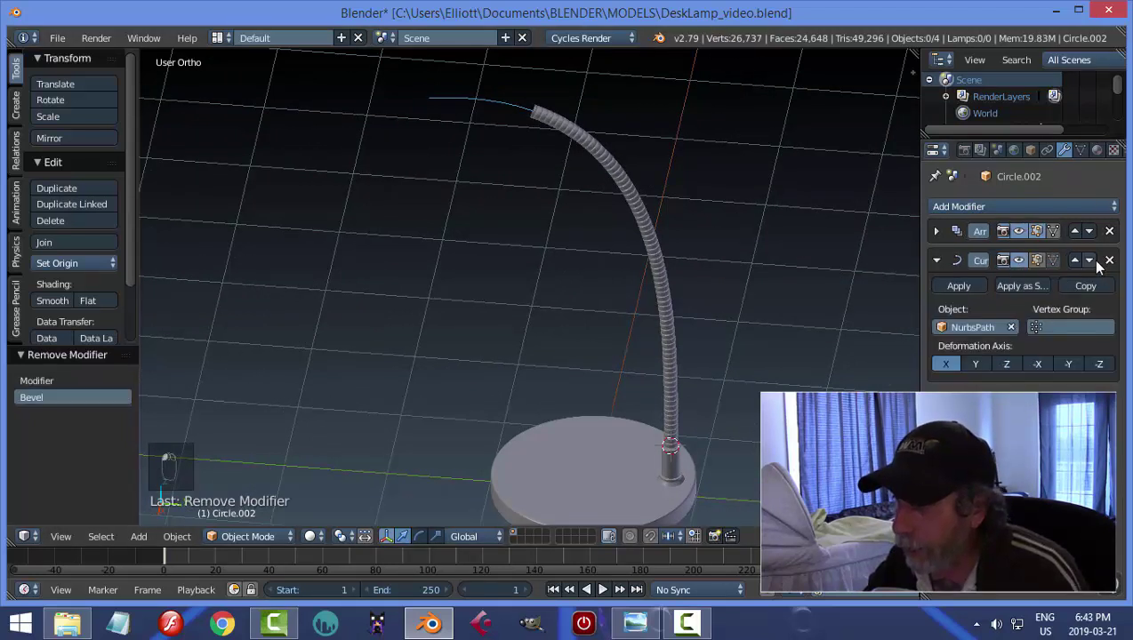
left_click(936, 261)
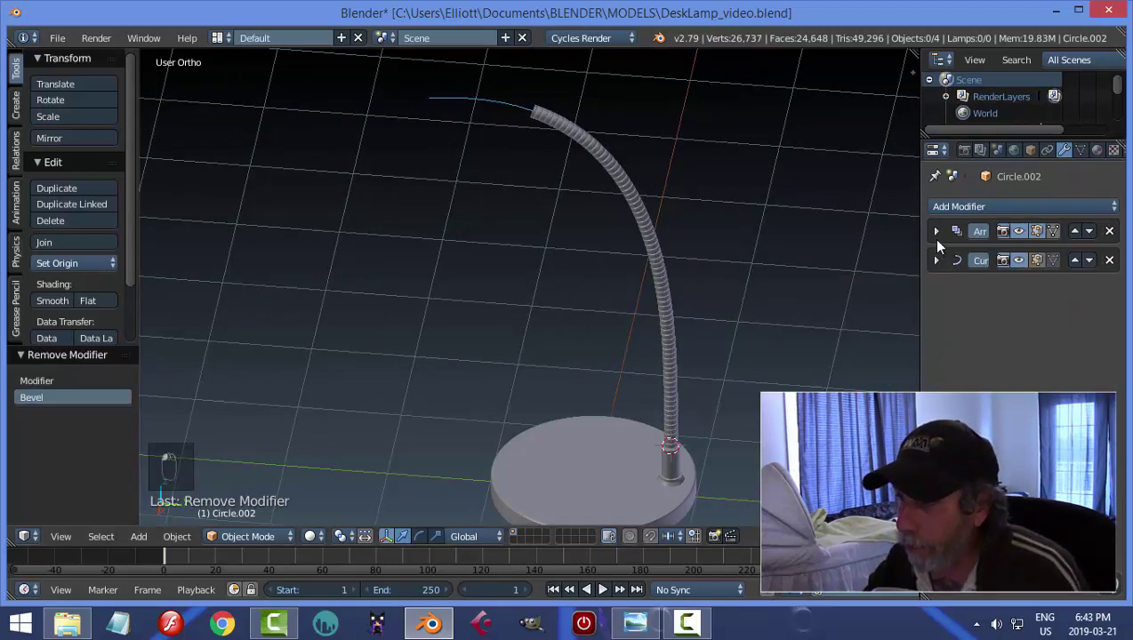
- Raise the neck's Array count to 100 so the rings reach the end of the path
left_click(934, 230)
left_click(1107, 298)
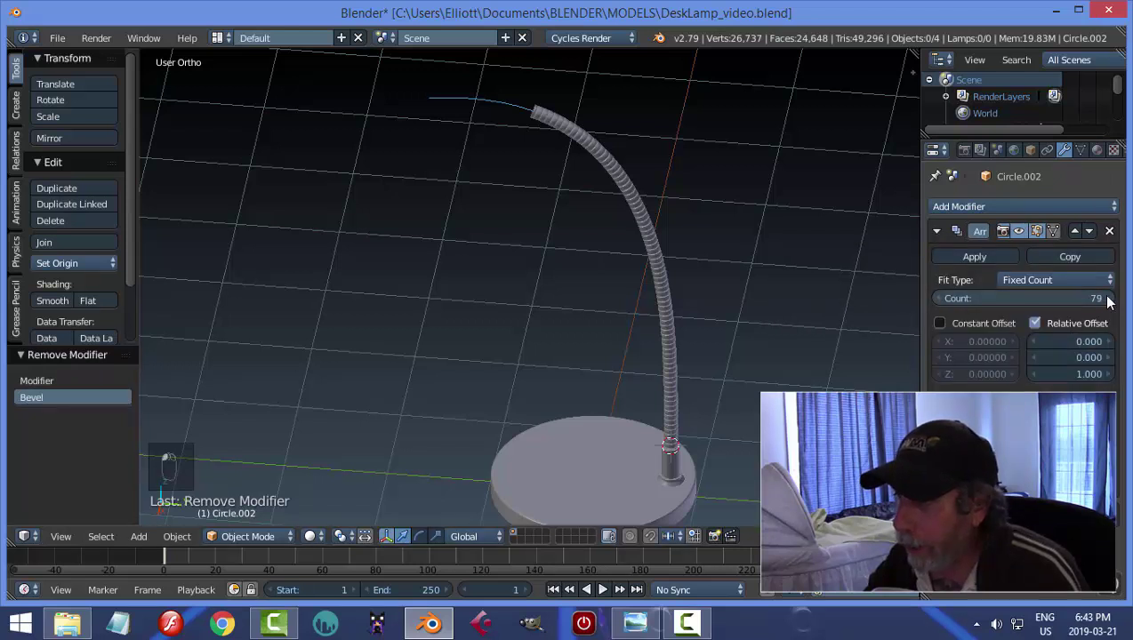
left_click(1107, 299)
left_click(1107, 299)
left_click(1107, 299)
left_click(1107, 299)
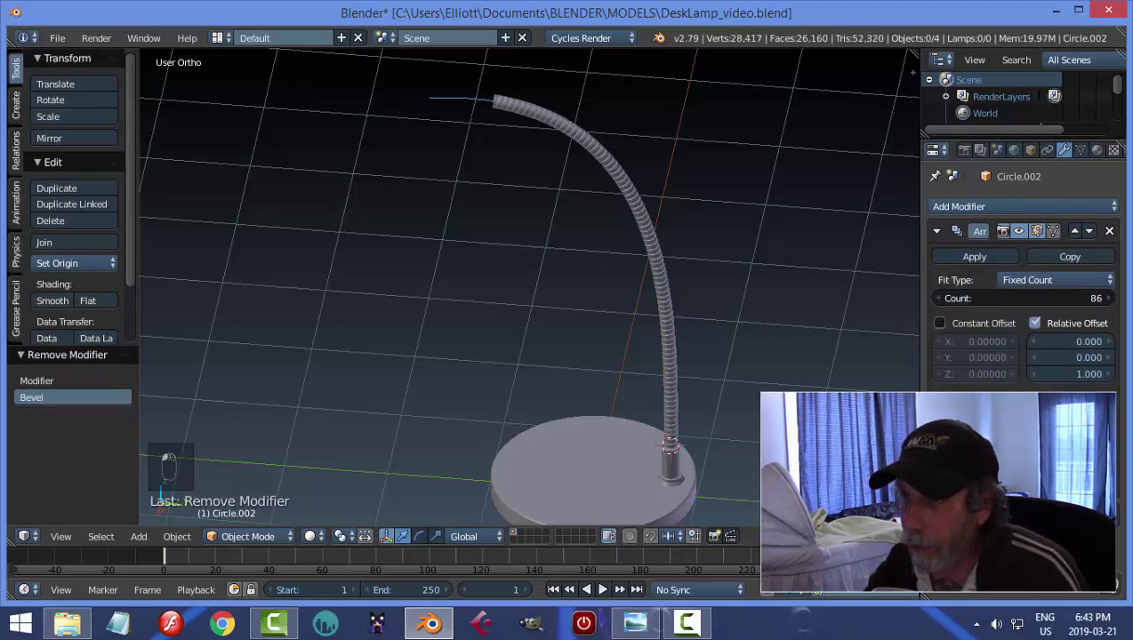
left_click(1107, 299)
left_click(1107, 299)
left_click(1086, 299)
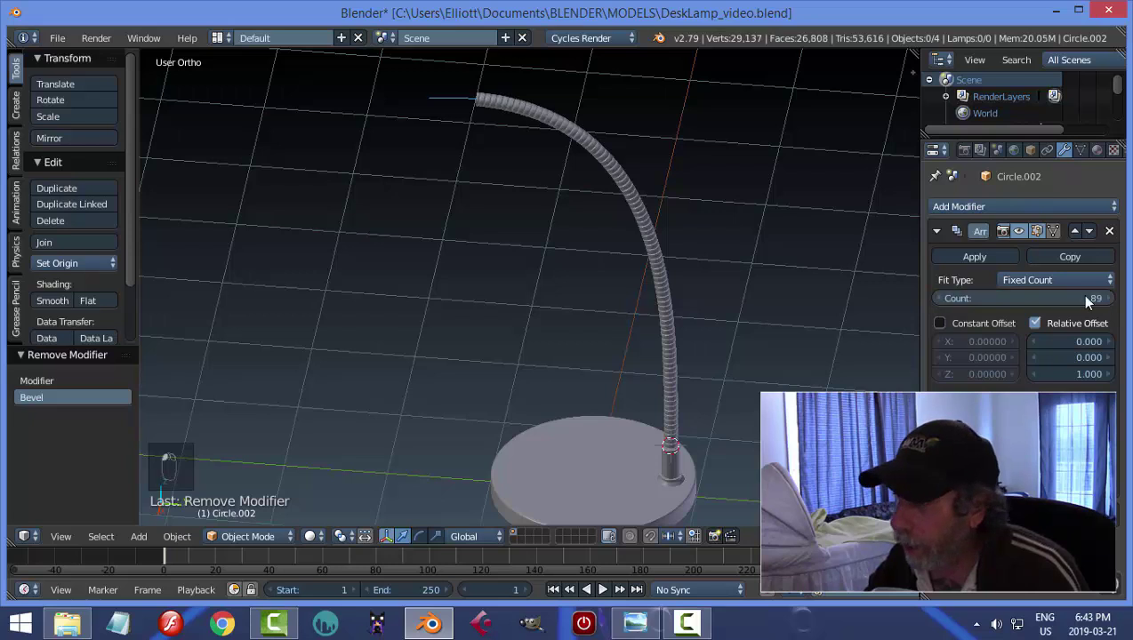
mouse_move(1027, 302)
left_mouse_down()
mouse_move(1062, 303)
mouse_move(1038, 303)
left_mouse_up()
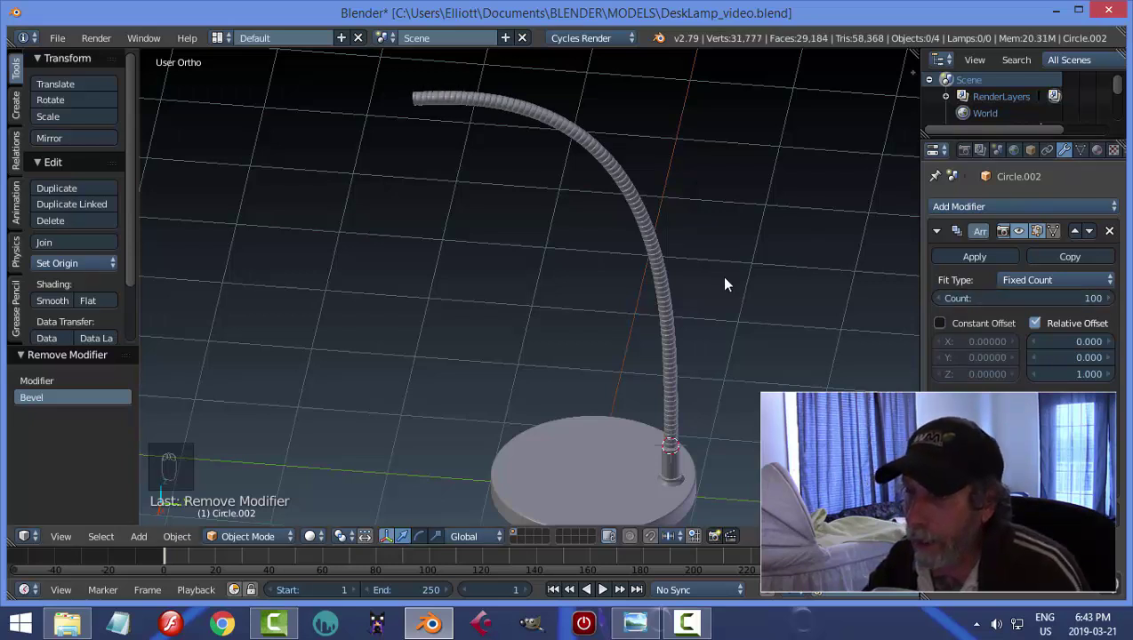
scroll(718, 281, "down", 3)
middle_click_drag(707, 283, 632, 260)
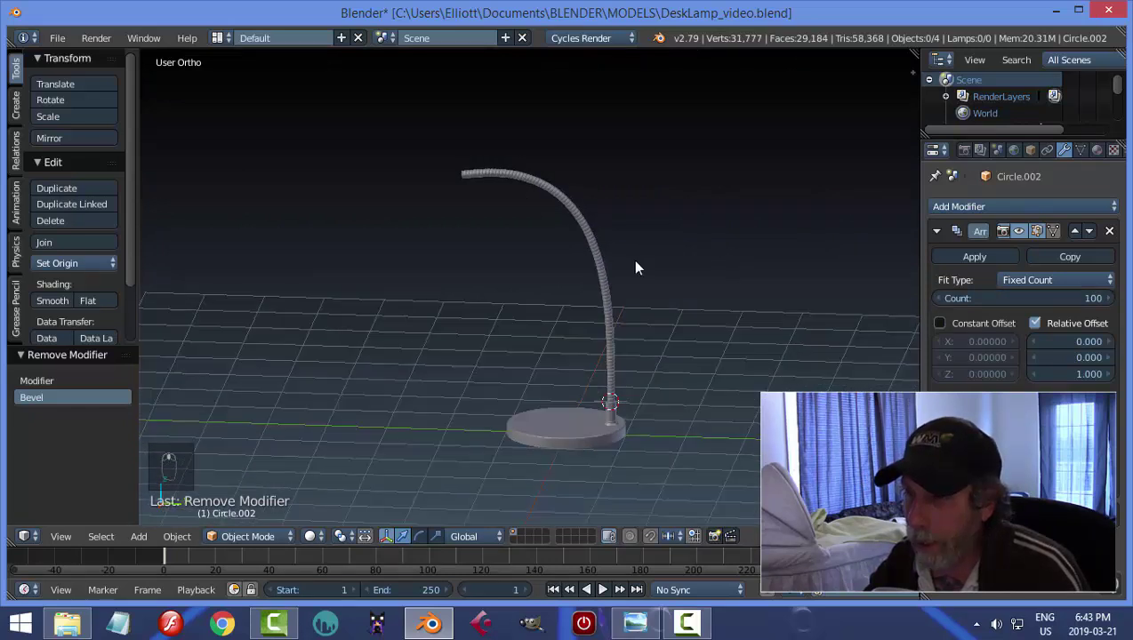
- Hide the neck and open the NURBS path behind it in Edit Mode
right_click(635, 267)
key("h")
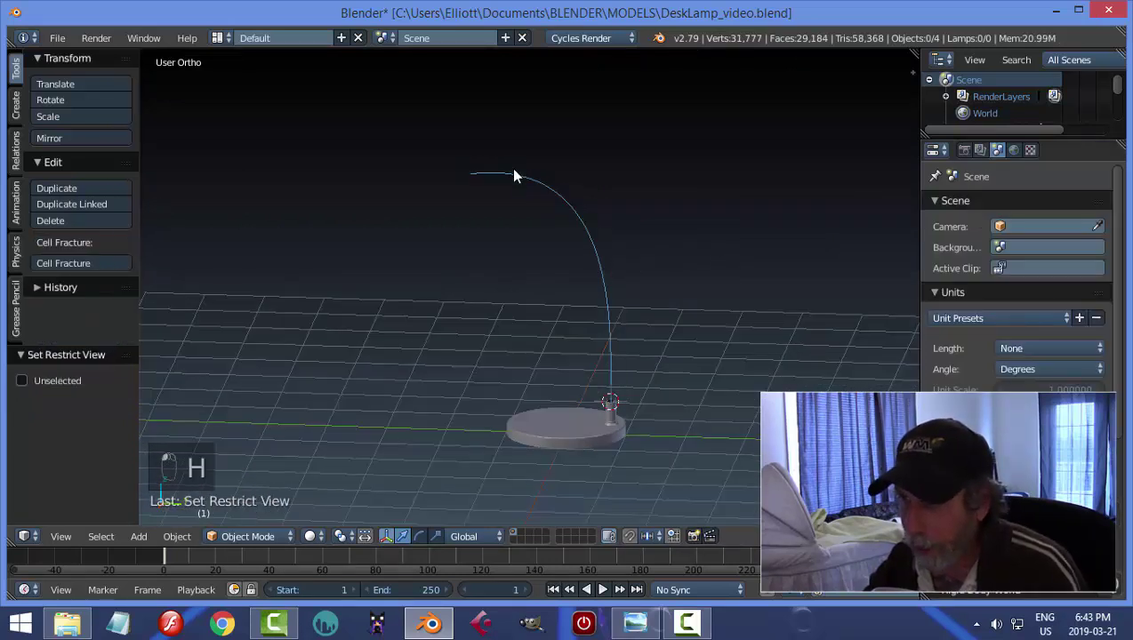
right_click(513, 175)
key("Tab")
left_click(684, 187)
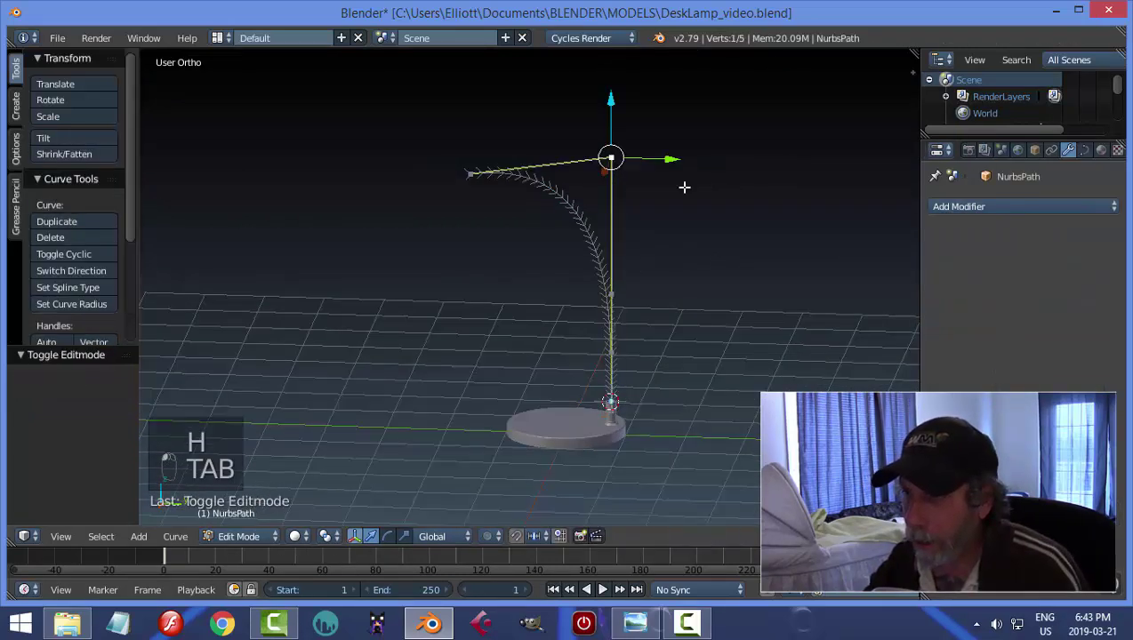
- Lower the path's free end control point along Z in the right view, and unhide the neck in Object Mode
right_click(480, 178)
key("KP_3")
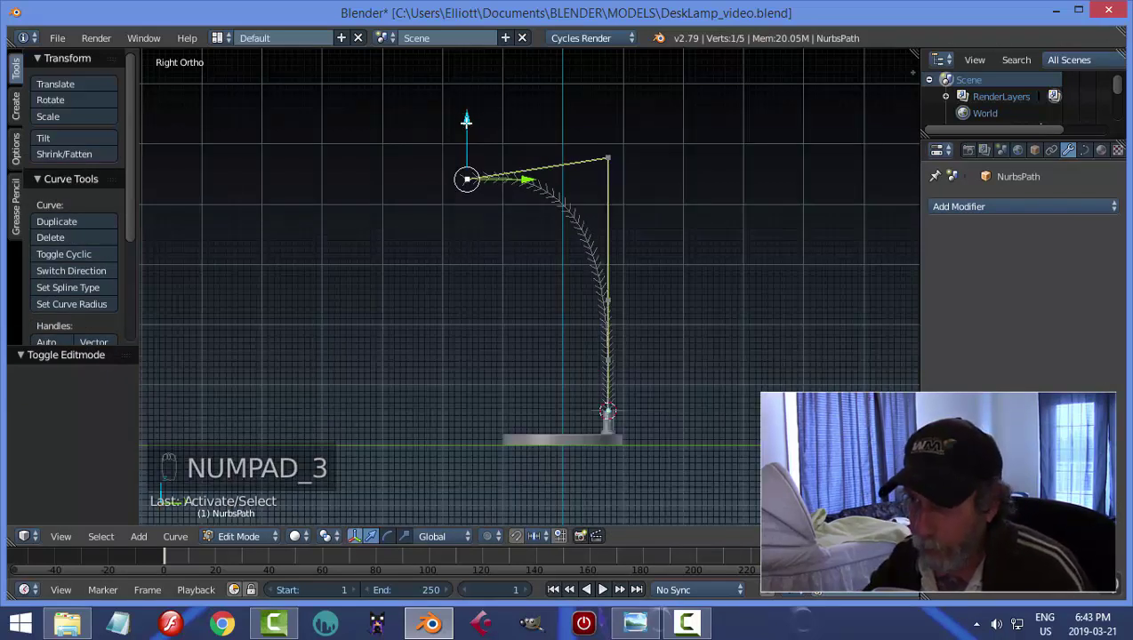
left_click_drag(466, 120, 471, 166)
key("Tab")
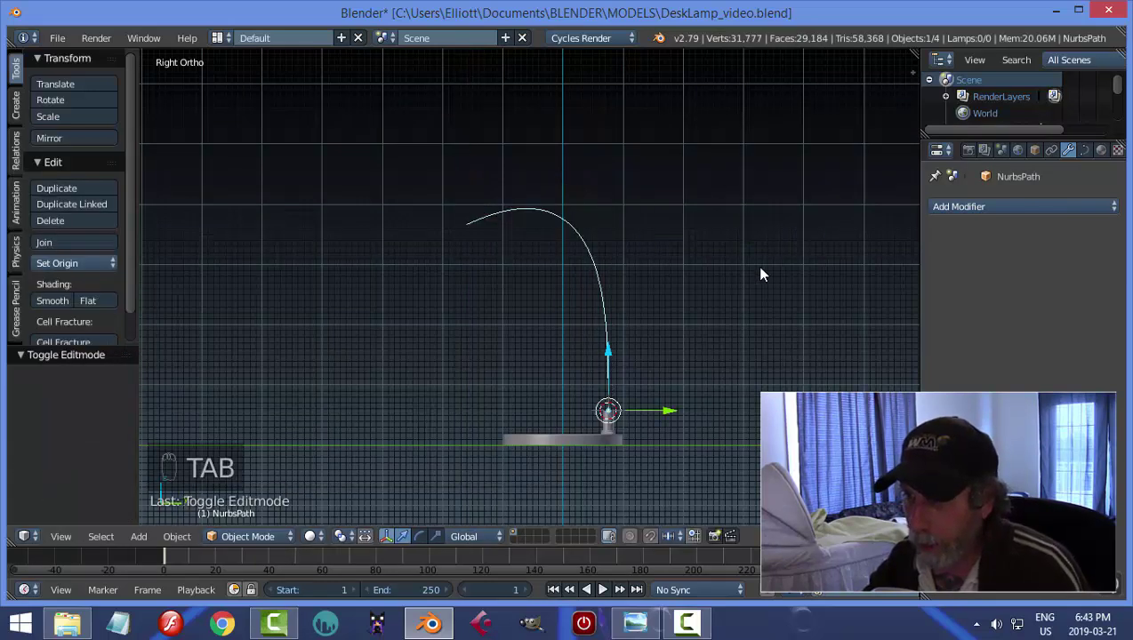
key("alt+h")
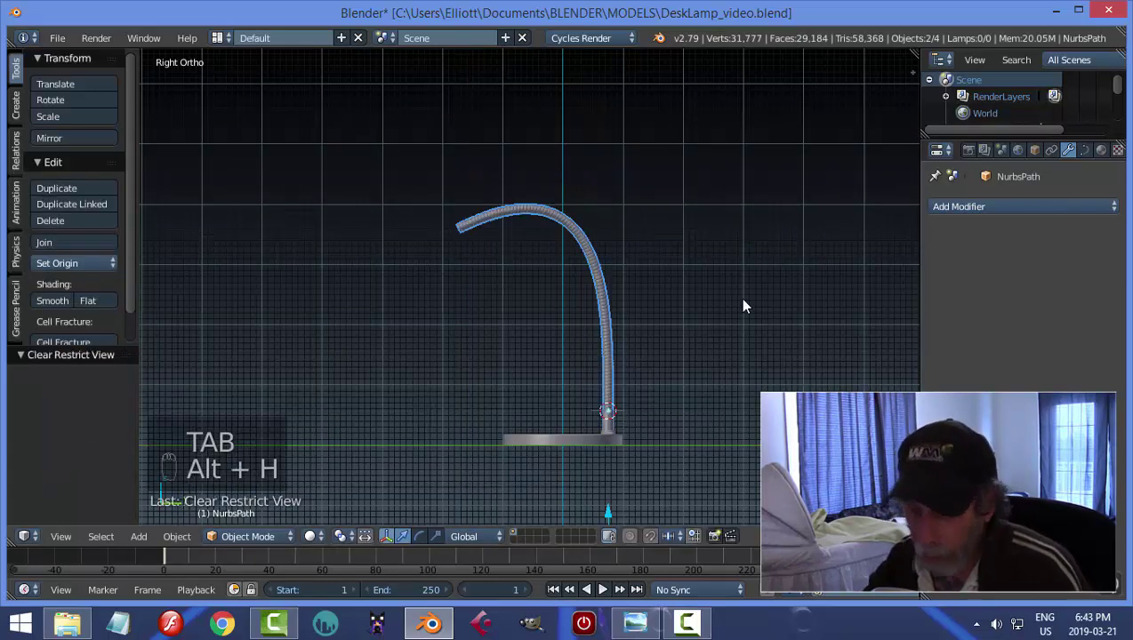
key("a")
mouse_move(722, 283)
middle_mouse_down()
mouse_move(594, 323)
mouse_move(713, 277)
mouse_move(772, 290)
mouse_move(728, 334)
mouse_move(719, 271)
mouse_move(706, 291)
middle_mouse_up()
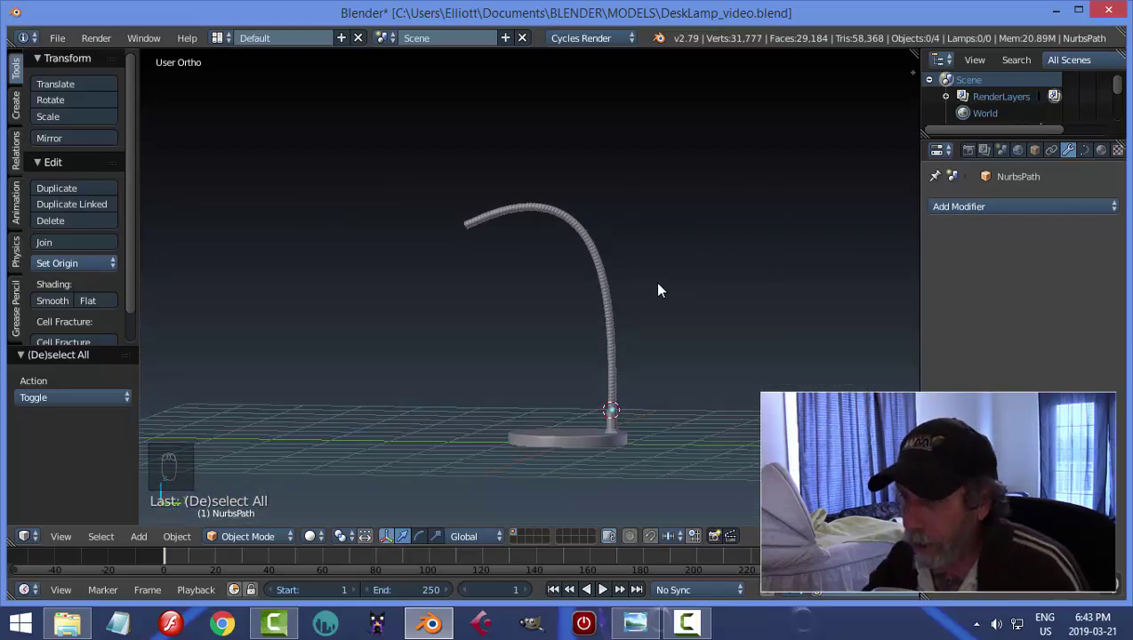
- Select and hide the neck again, and put the curved path into Edit Mode in the right view
right_click(604, 288)
key("KP_3")
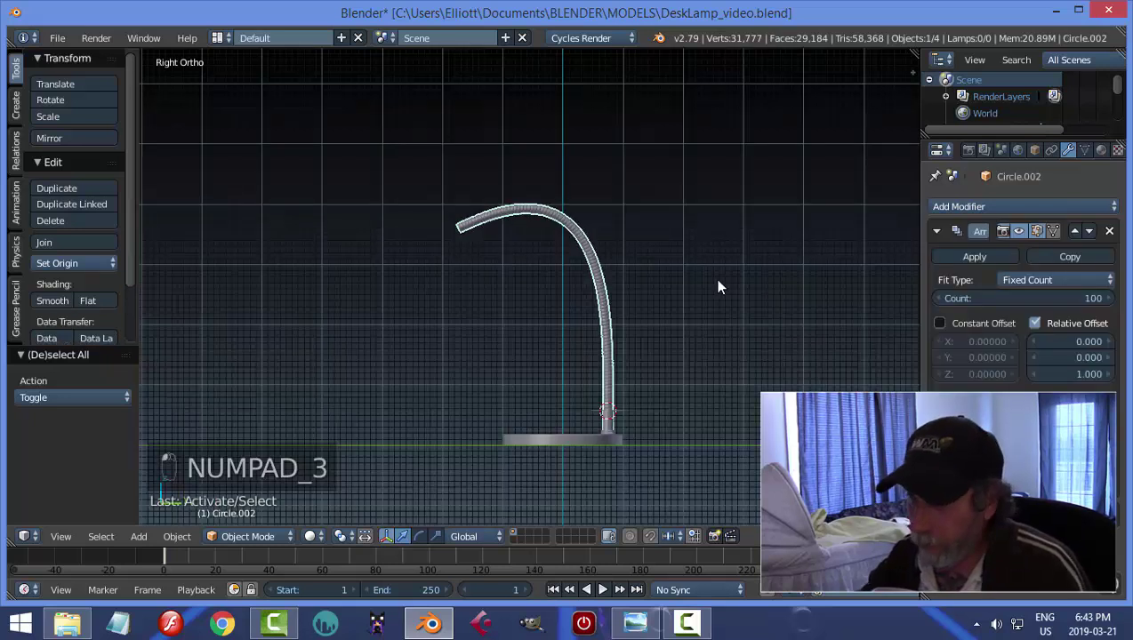
key("h")
right_click(607, 290)
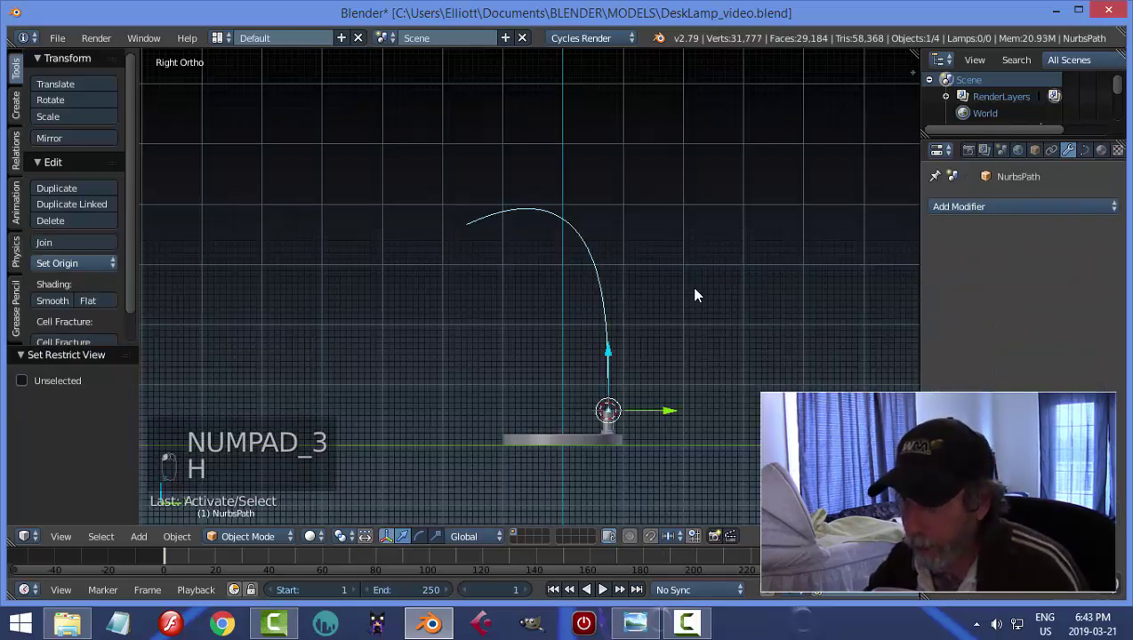
key("Tab")
left_click(772, 292)
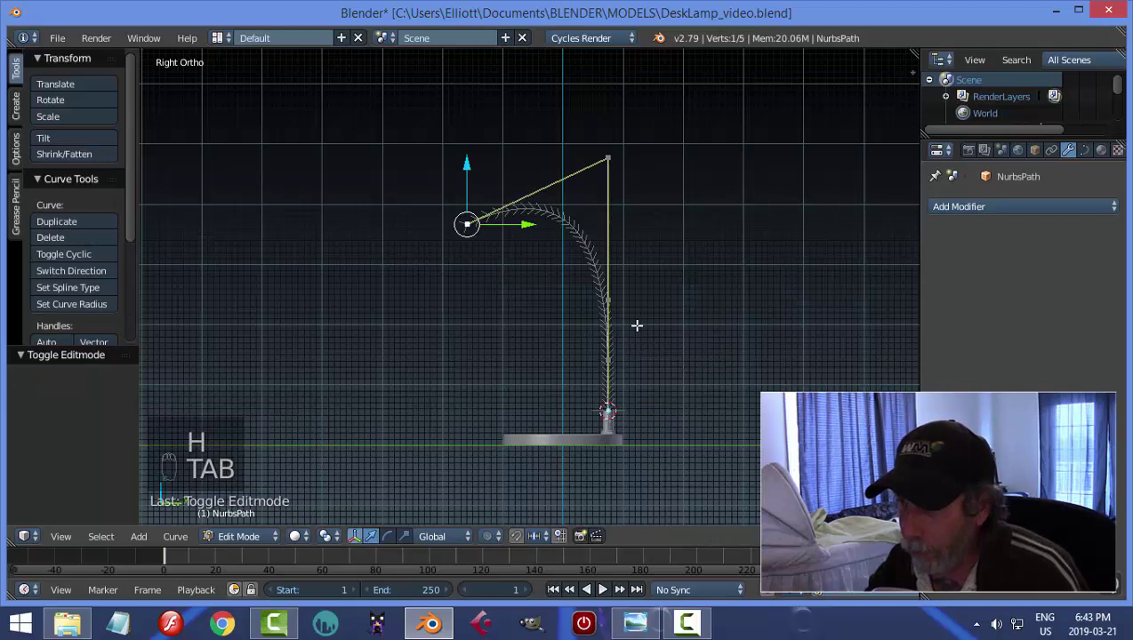
- Add the upper corner control point to the selection and lower both points about 0.80 along Z
right_click(608, 158, "shift")
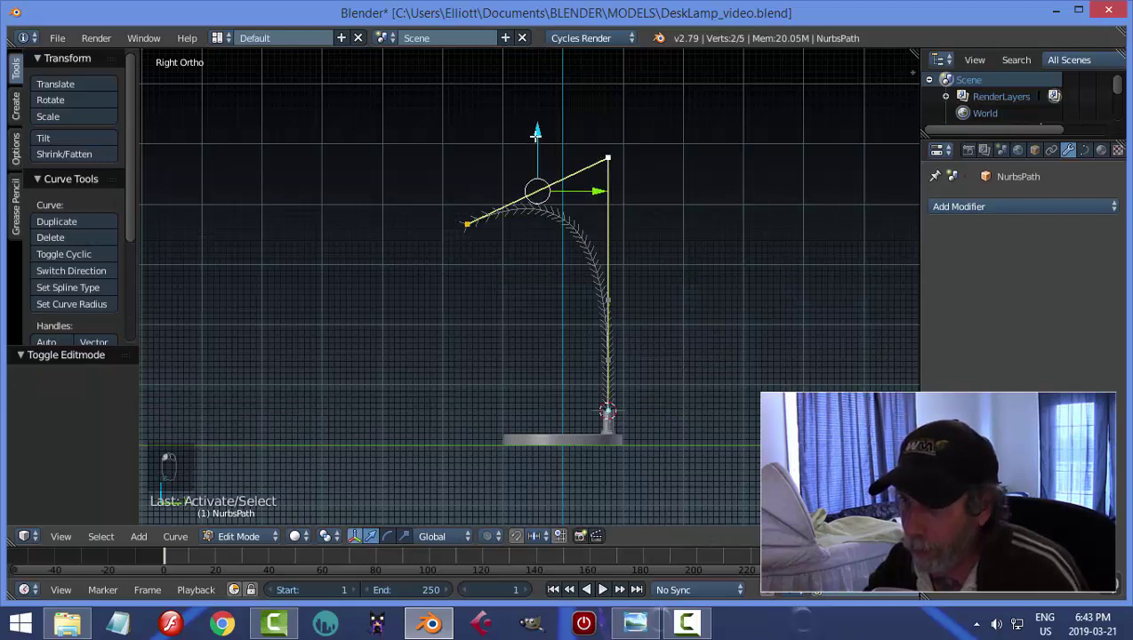
key("g")
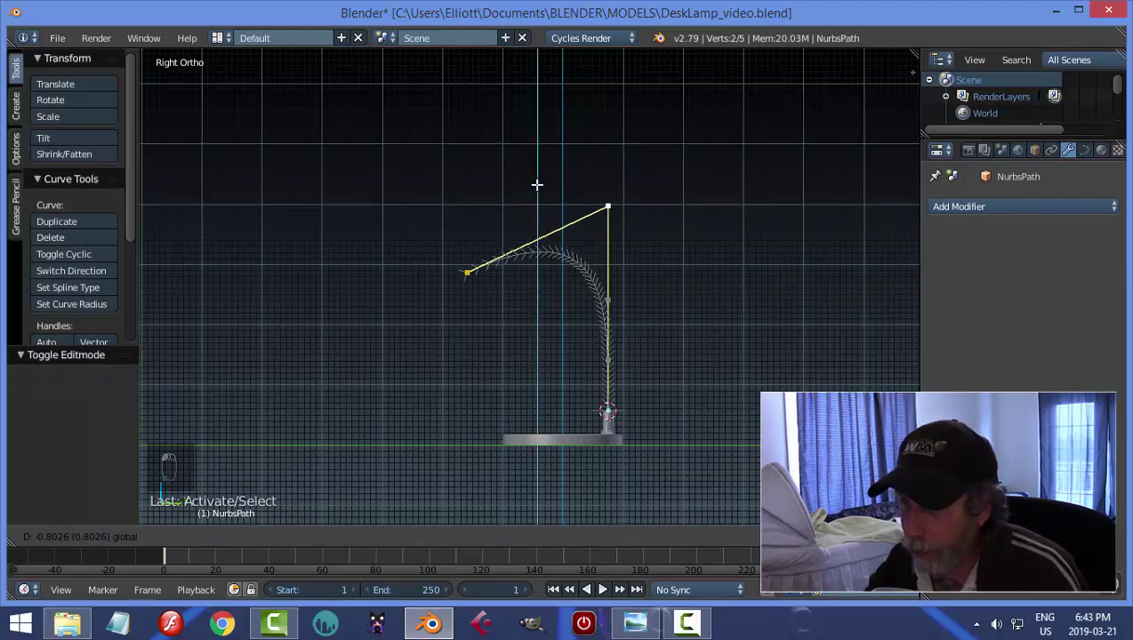
left_click(536, 182)
- Move the path's free end control point about 0.29 along Y toward the post, and unhide the neck in Object Mode
right_click(466, 273)
key("g")
key("y")
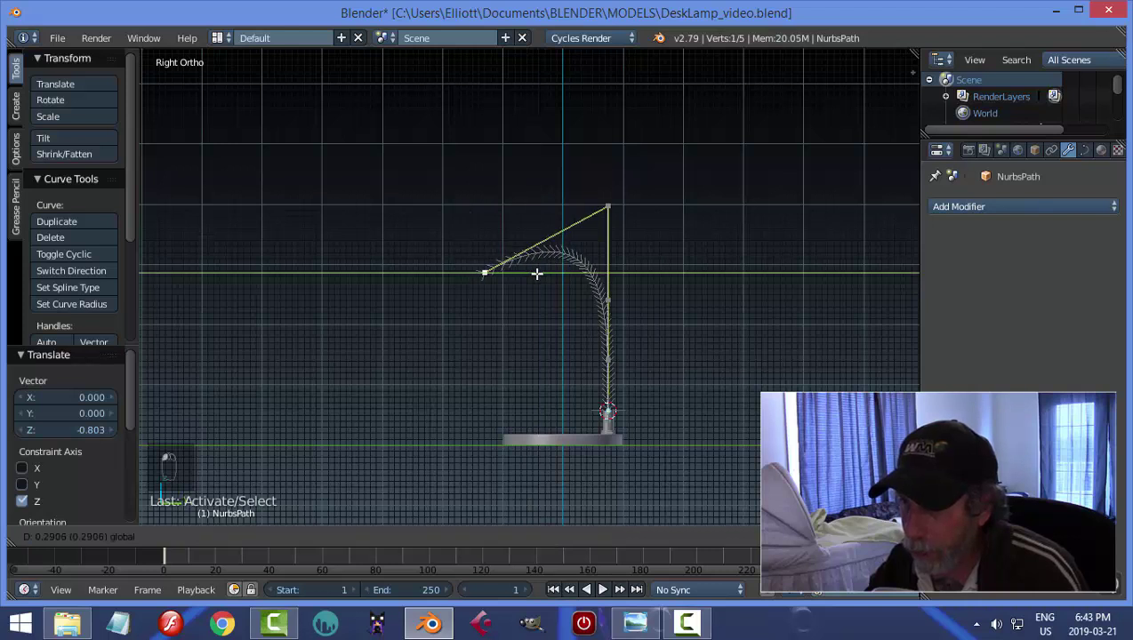
left_click(536, 270)
key("a")
key("Tab")
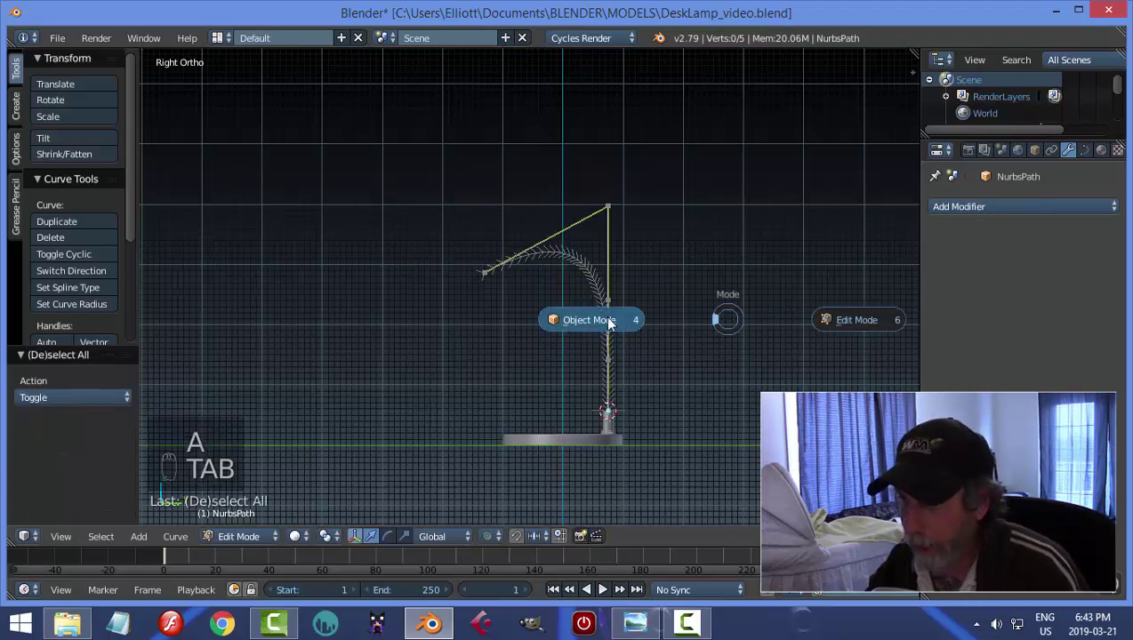
key("alt+h")
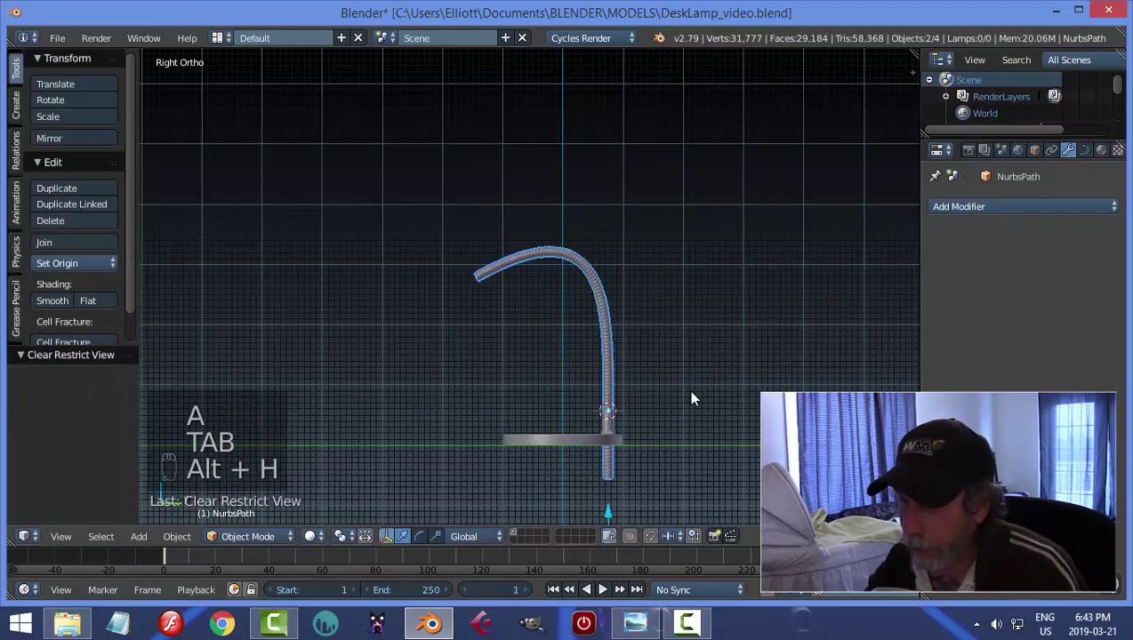
- Select the neck and reduce its Array count to 74
right_click(602, 295)
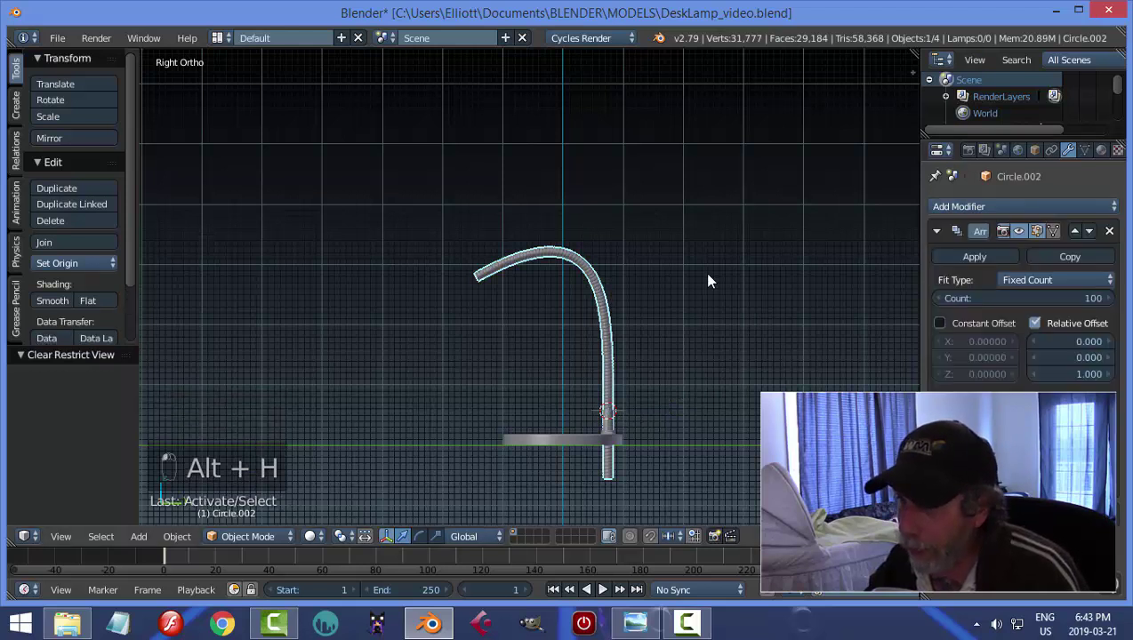
left_click_drag(1063, 300, 991, 300)
scroll(697, 376, "down", 5)
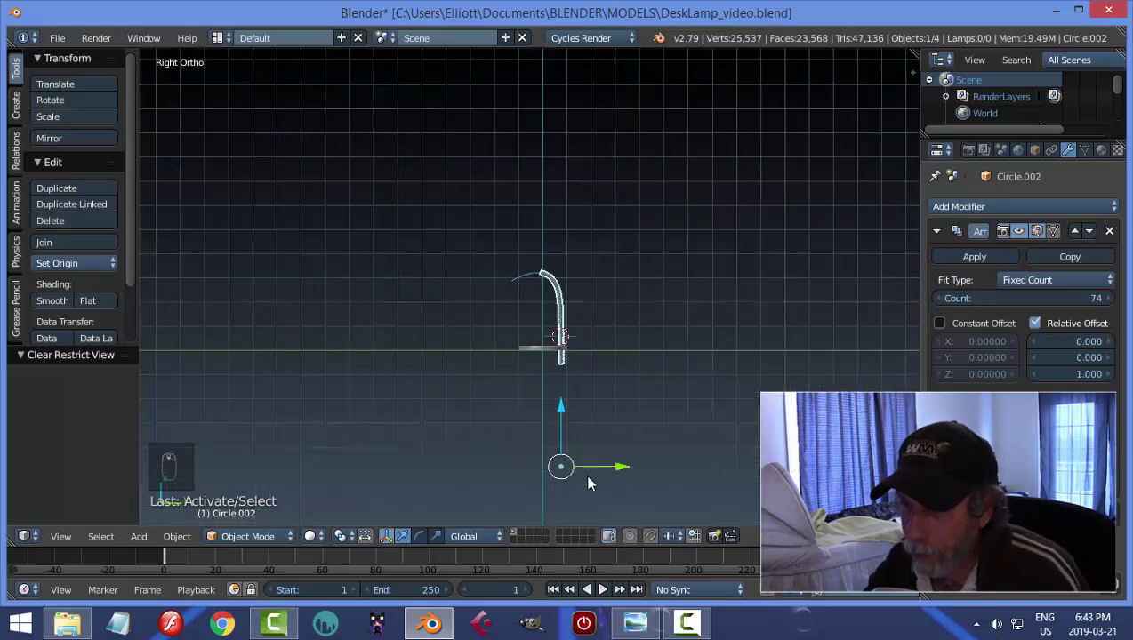
- Set the neck's origin to the 3D cursor at the top of the post
left_click(77, 267)
left_click(90, 318)
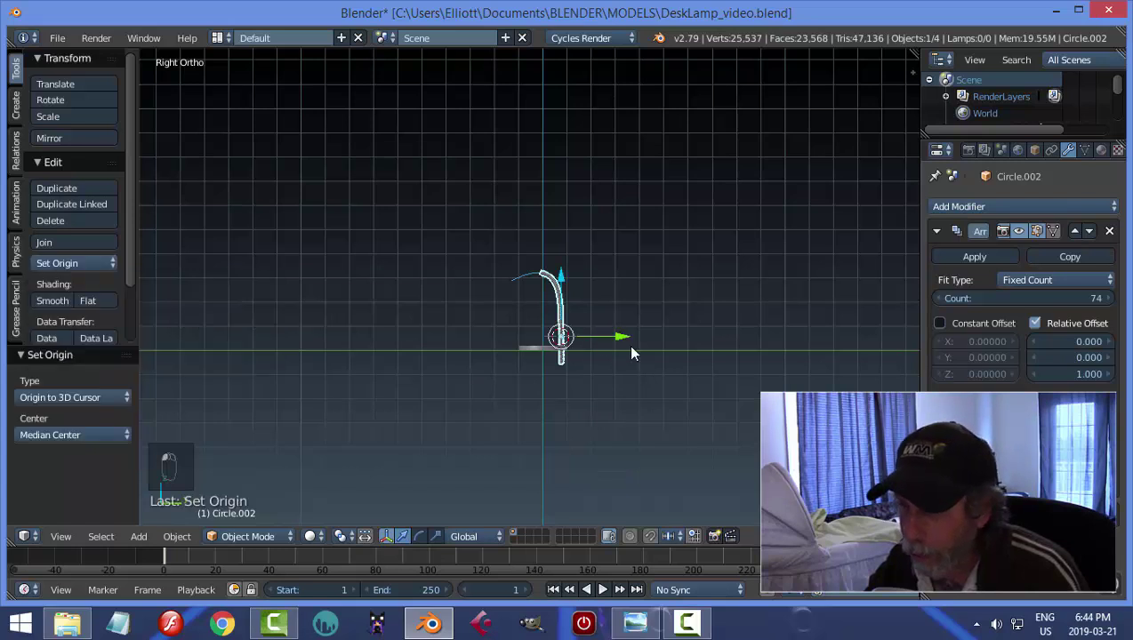
scroll(630, 353, "up", 3)
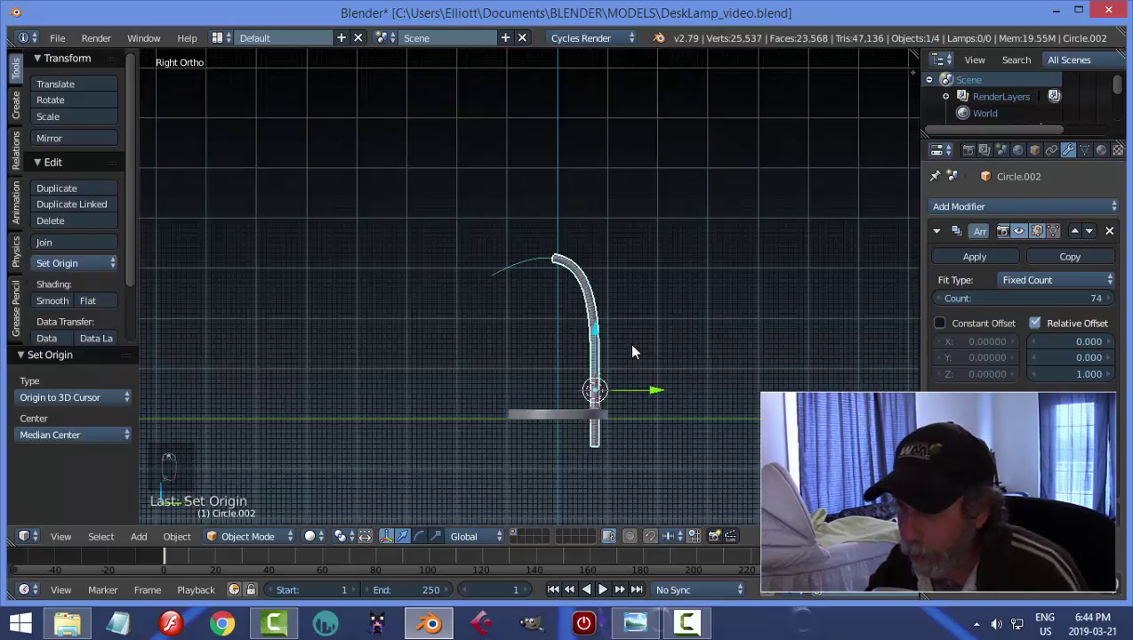
- Raise the neck along Z until its lower end sits at the top of the post, and save the file
left_click(576, 281)
key("a")
middle_click_drag(694, 319, 668, 335)
scroll(669, 336, "up", 4)
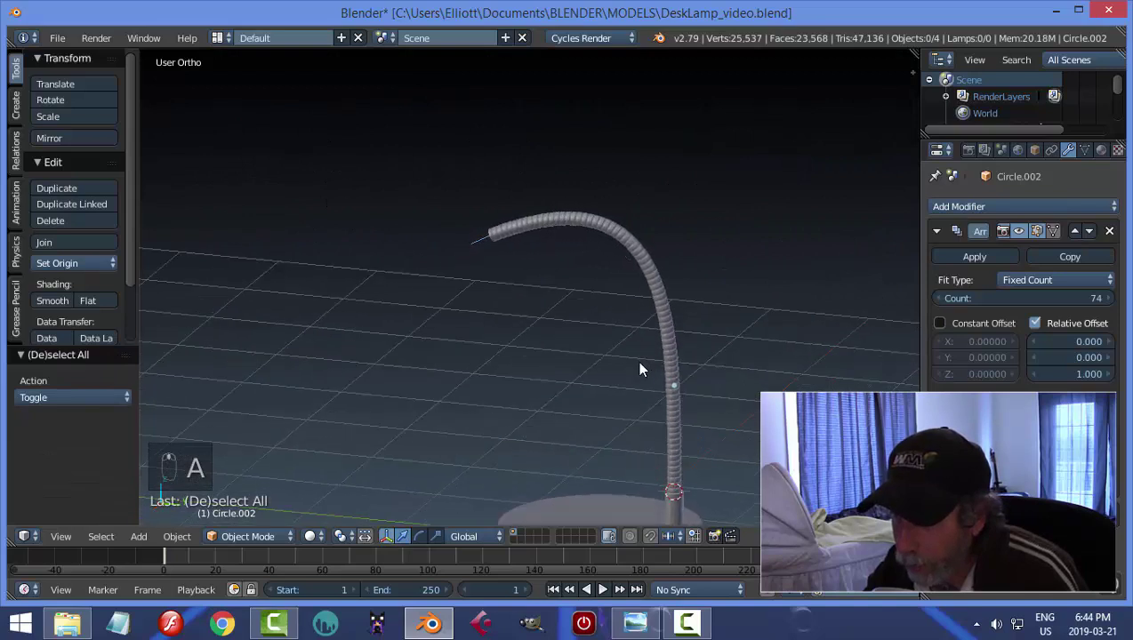
key("ctrl+s")
- Inspect the neck's curve and its fit with the post and base from several angles
scroll(561, 308, "down", 2)
middle_click_drag(561, 309, 639, 296)
scroll(640, 296, "up", 3)
scroll(622, 299, "down", 4)
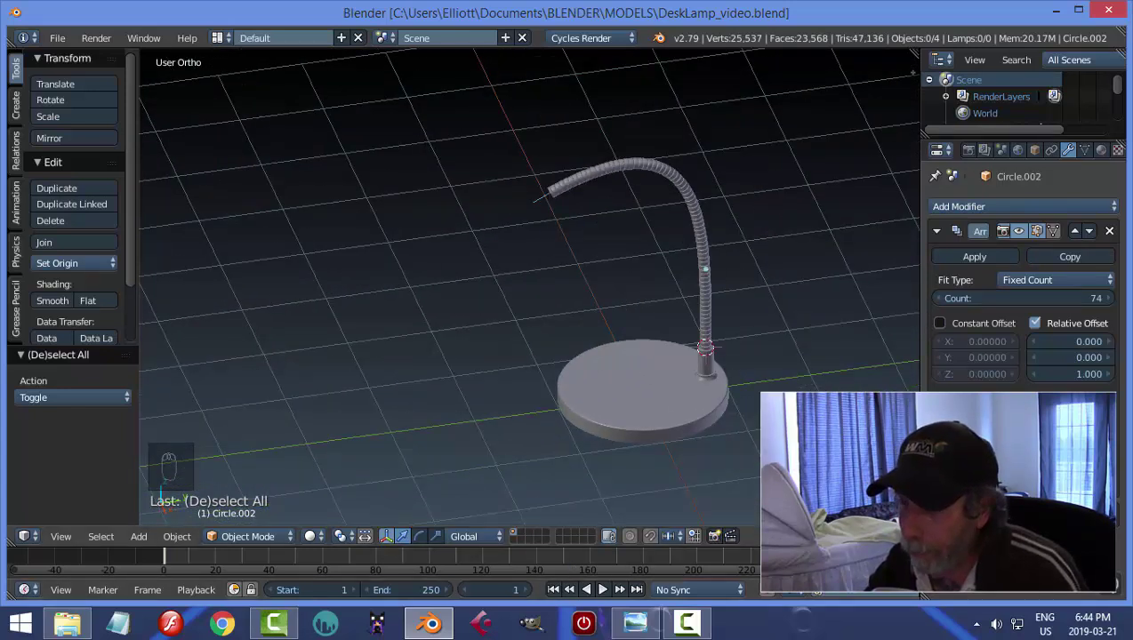
scroll(749, 461, "down", 2)
middle_click_drag(750, 460, 715, 434)
scroll(661, 430, "up", 4)
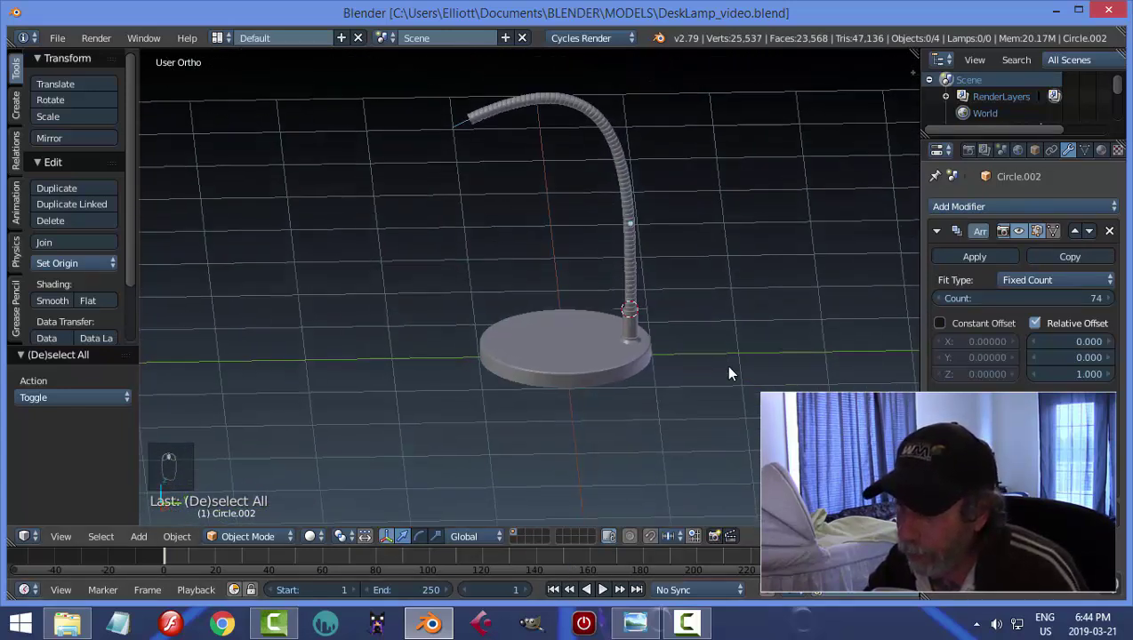
middle_click_drag(729, 373, 662, 413)
- Select the lamp's round base and snap the 3D cursor to its center
right_click(508, 355)
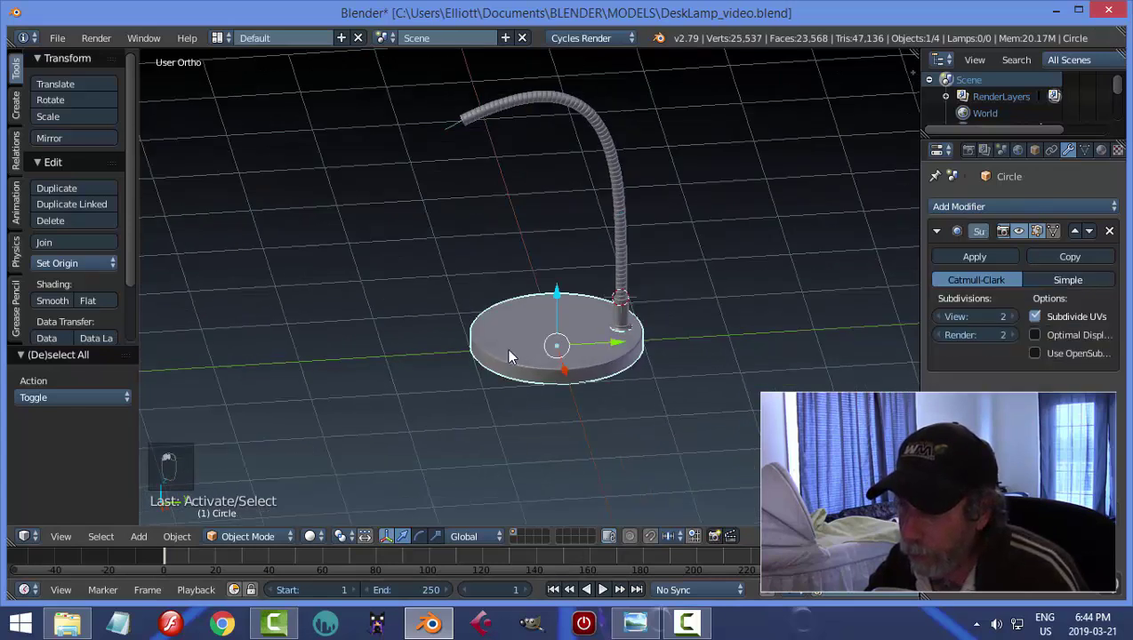
key("shift+s")
left_click(685, 387)
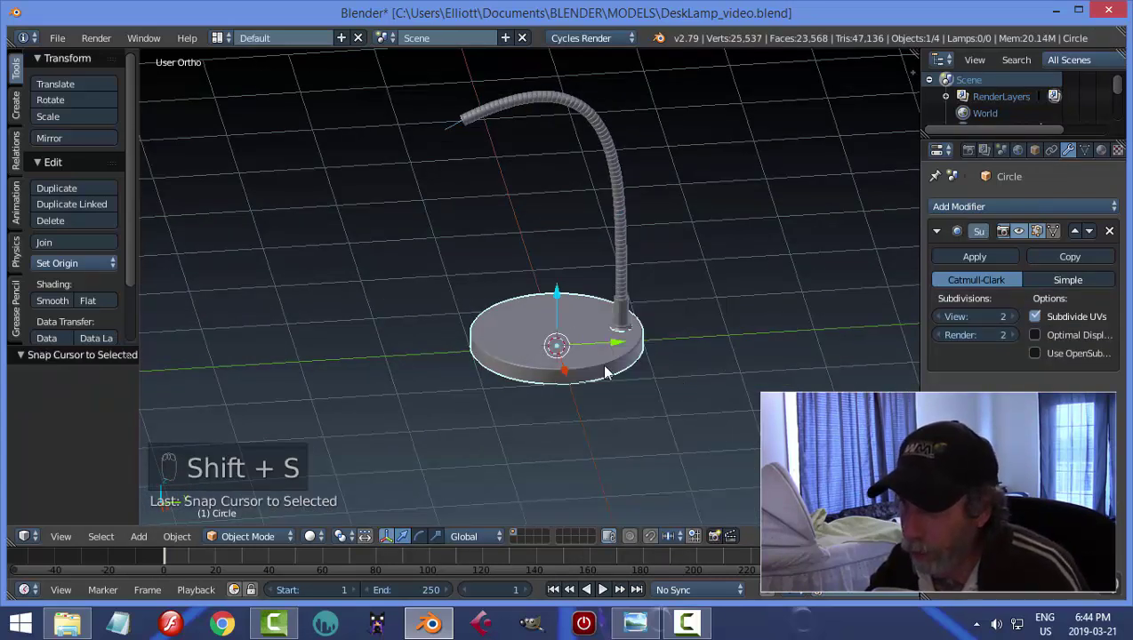
scroll(594, 360, "up", 3)
middle_click_drag(593, 360, 422, 276)
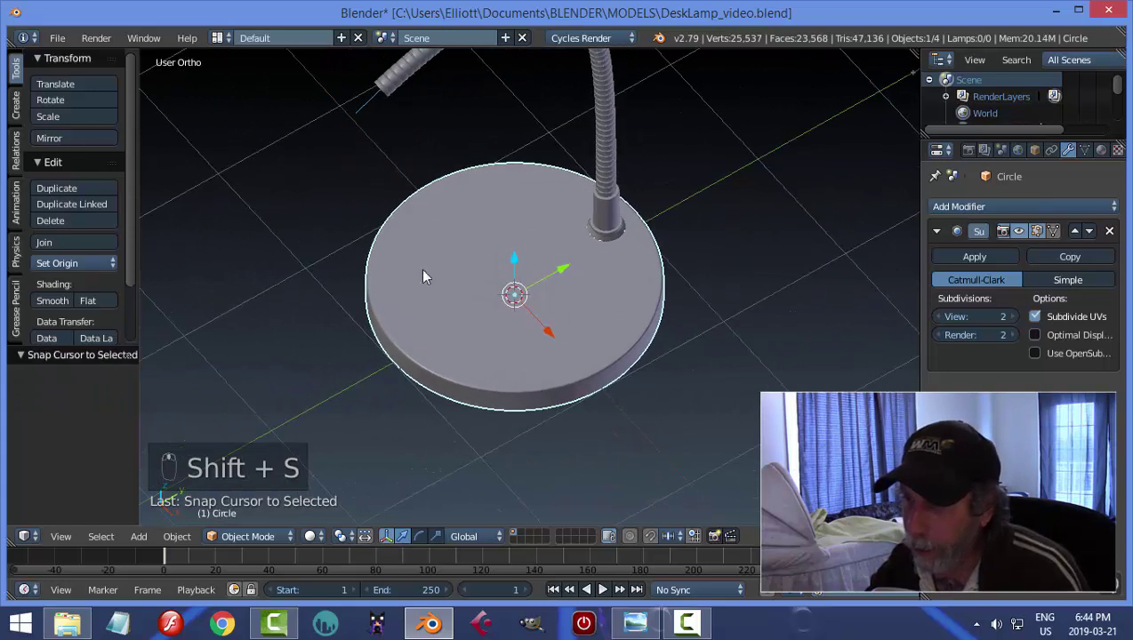
- Duplicate the edge loop near the outer rim of the base's top face and separate the copy into its own object
middle_click_drag(702, 322, 663, 356)
key("Tab")
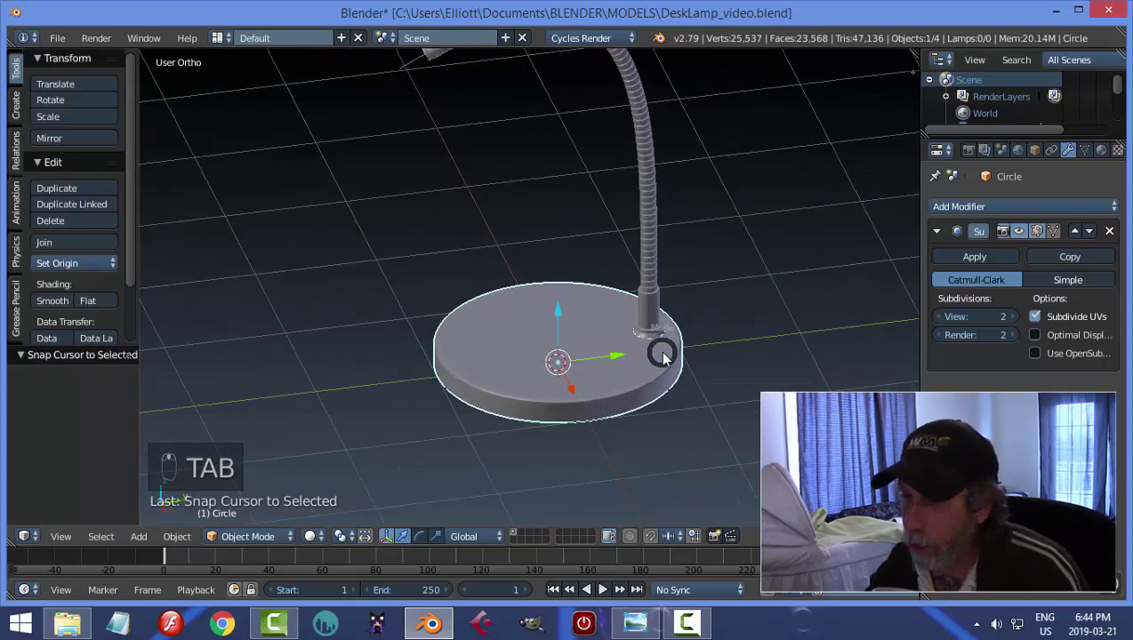
left_click(776, 354)
middle_click_drag(718, 400, 662, 414)
scroll(663, 414, "up", 2)
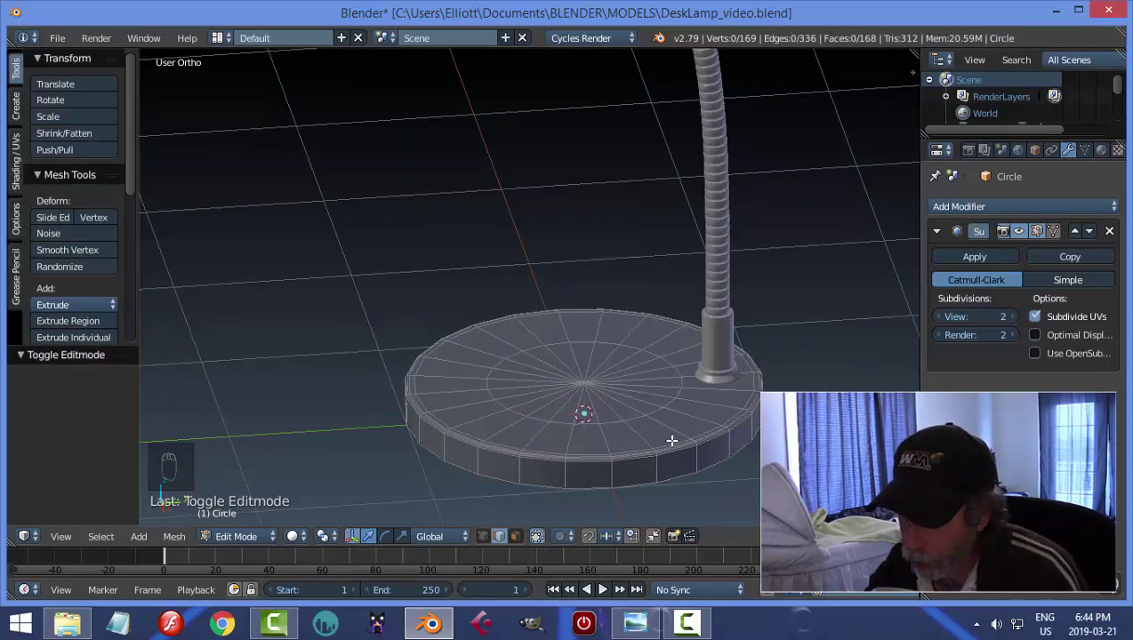
right_click(672, 441, "alt")
scroll(672, 440, "down", 3)
mouse_move(671, 440)
middle_mouse_down()
mouse_move(710, 390)
mouse_move(678, 419)
mouse_move(681, 436)
middle_mouse_up()
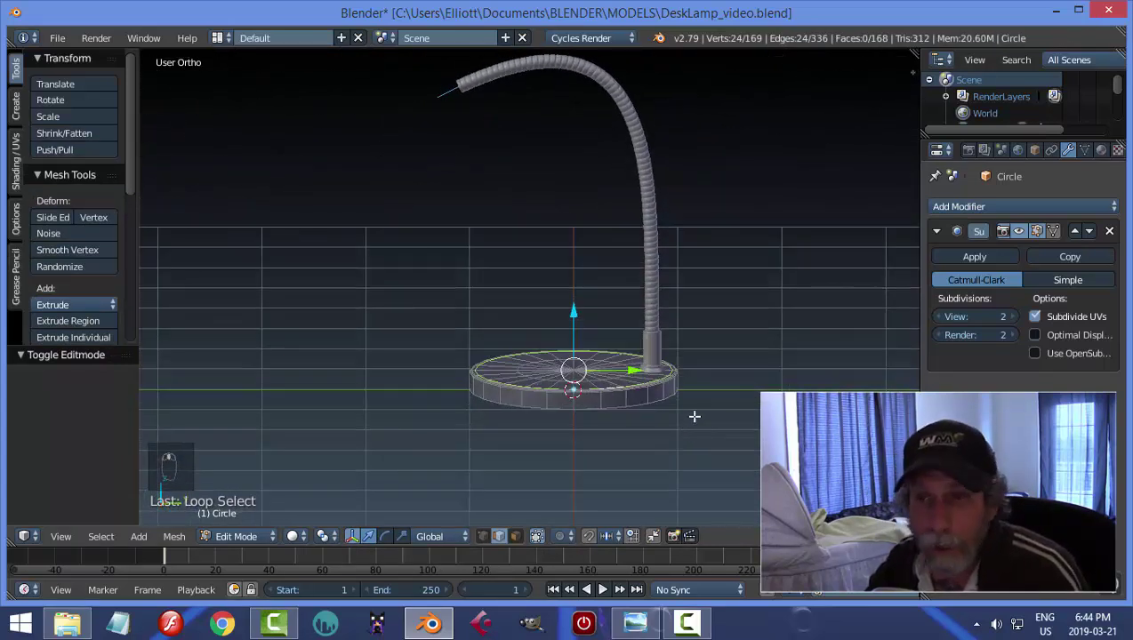
key("shift+d")
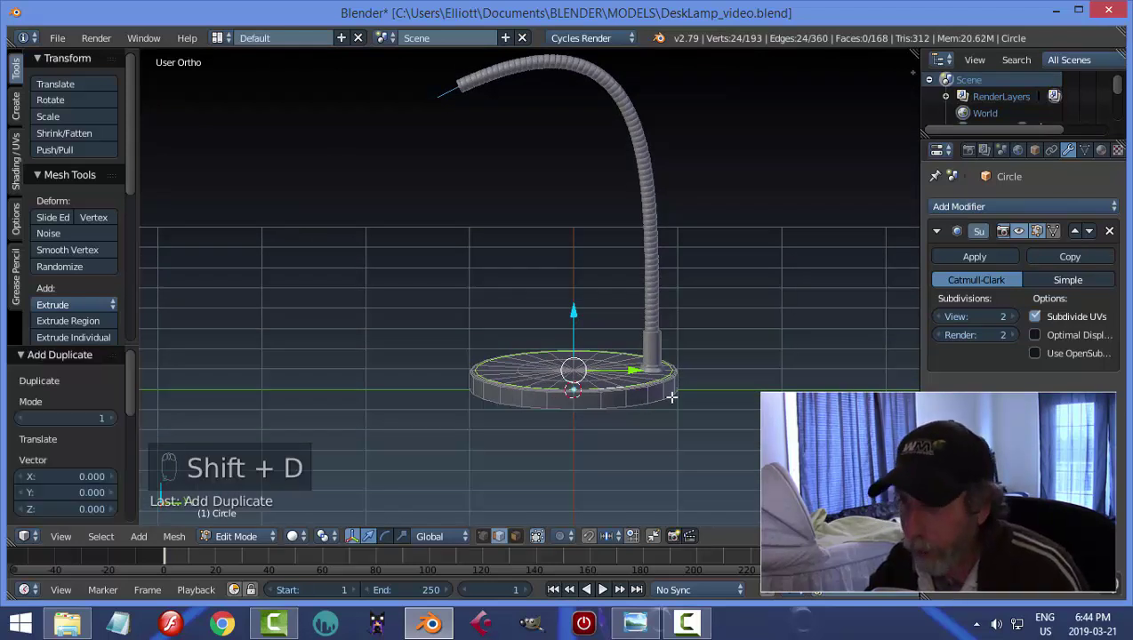
key("p")
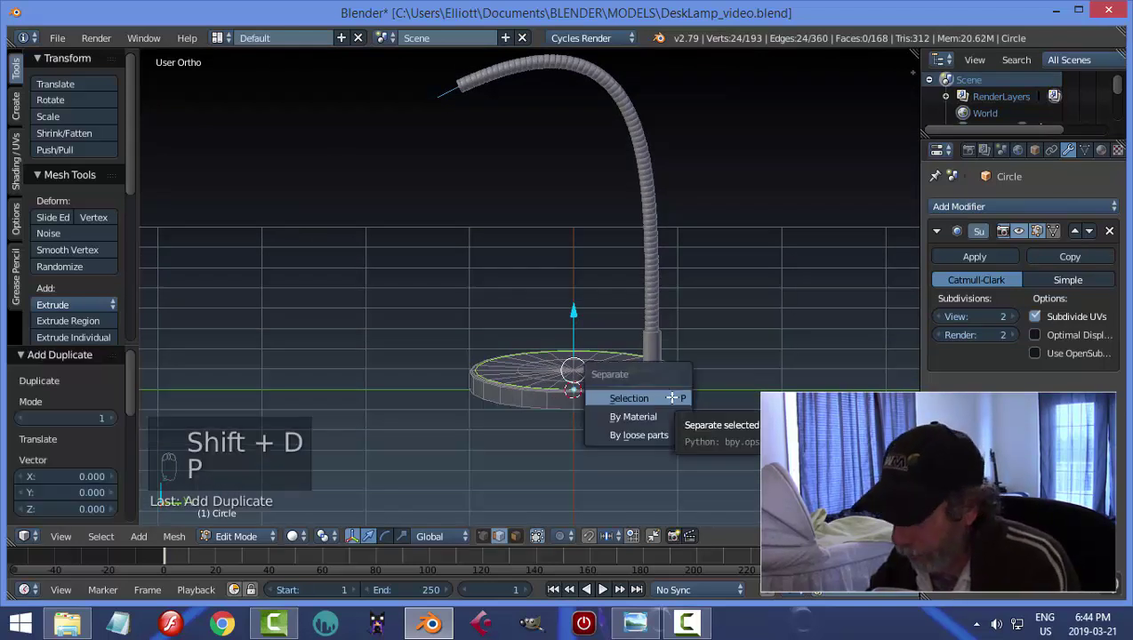
left_click(671, 397)
key("Tab")
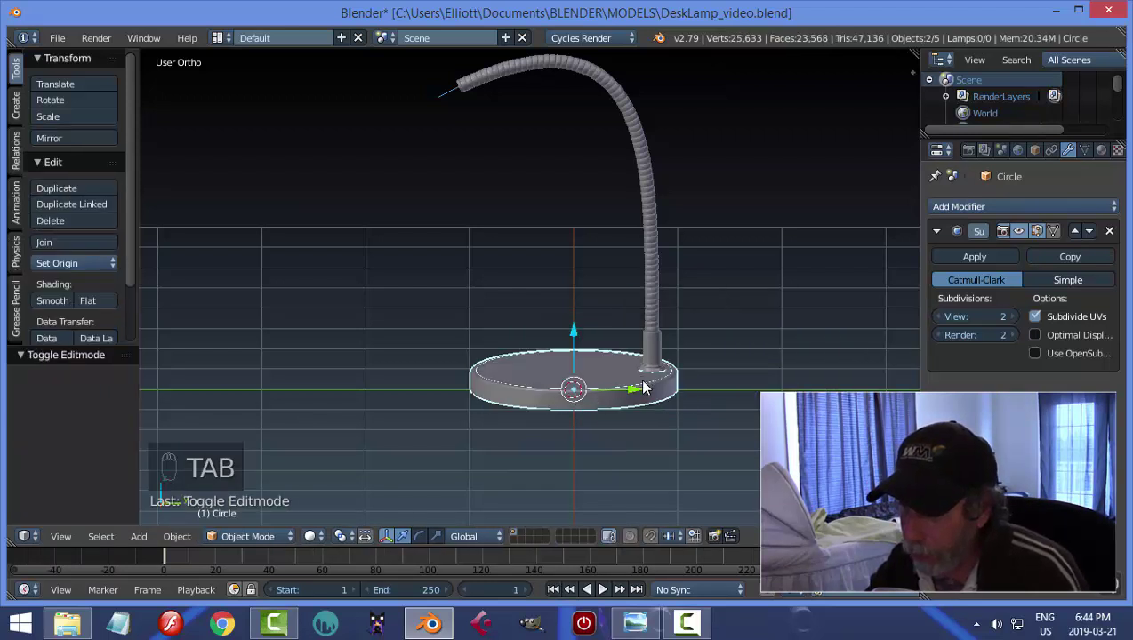
- Set the separated ring's origin to its geometry and move it about -2.26 along Y, clear of the base
right_click(644, 387)
left_click(65, 264)
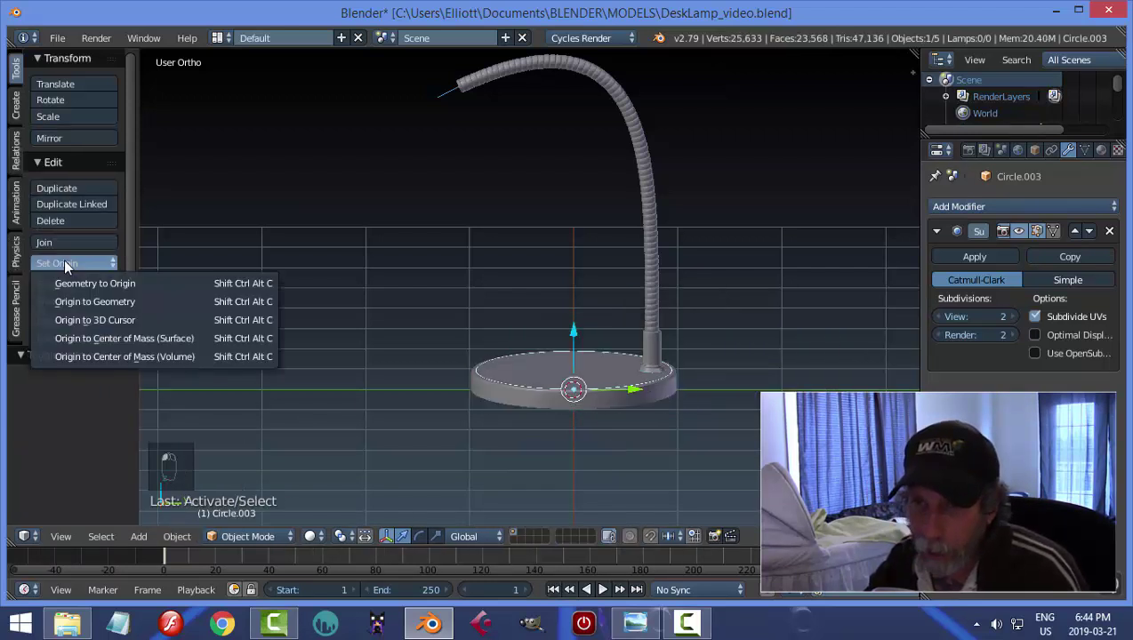
left_click(90, 300)
left_click_drag(630, 373, 479, 377)
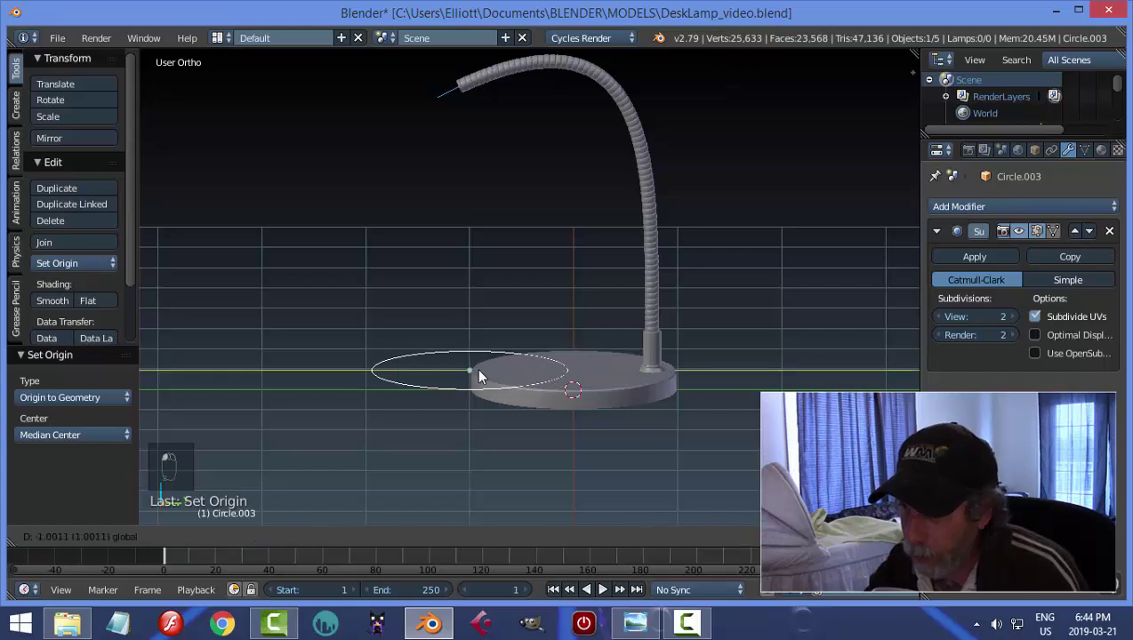
left_click_drag(397, 377, 399, 379)
- Scale the separated ring down to about 0.54, then enlarge it moderately to size the lampshade's bottom rim
middle_click_drag(414, 422, 623, 396)
key("s")
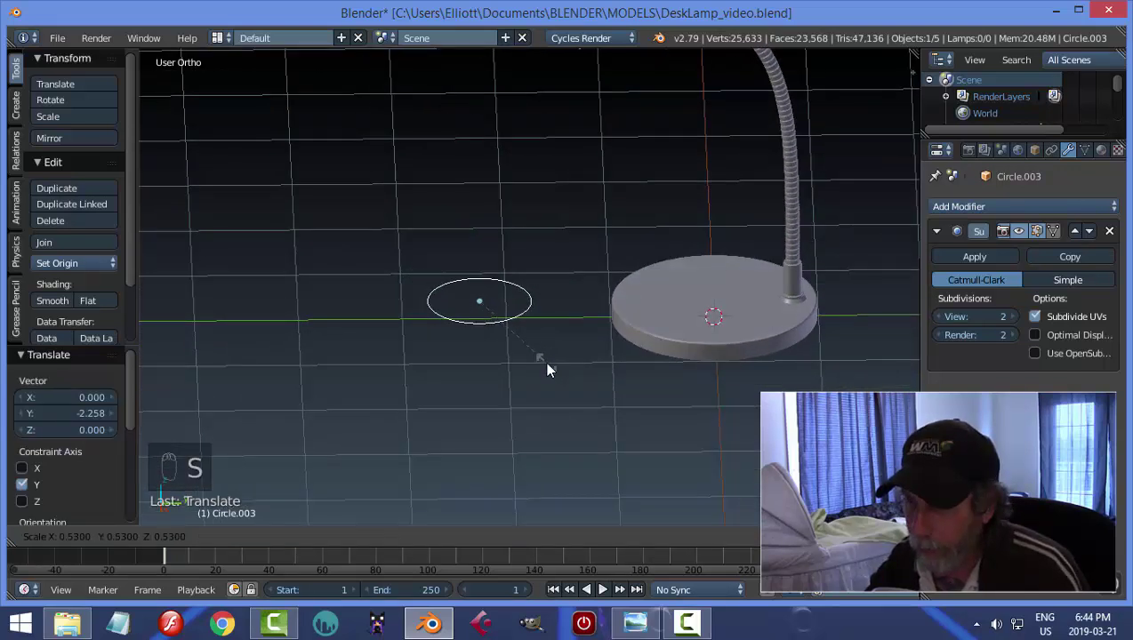
left_click(549, 371)
mouse_move(581, 366)
middle_mouse_down()
mouse_move(568, 353)
mouse_move(576, 372)
middle_mouse_up()
key("s")
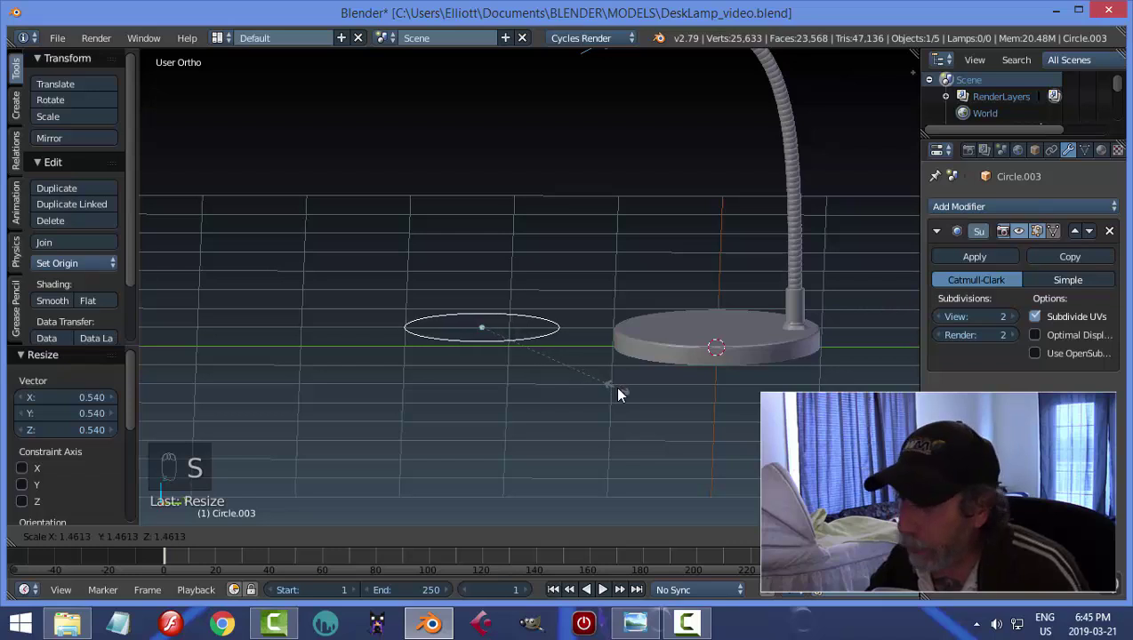
left_click(646, 405)
- Extrude the whole ring about 1.25 straight up in the right side view to form the shade wall
mouse_move(647, 408)
middle_mouse_down()
mouse_move(627, 371)
mouse_move(578, 372)
mouse_move(579, 384)
mouse_move(542, 400)
mouse_move(654, 411)
middle_mouse_up()
key("Tab")
left_click(597, 369)
key("a")
key("a")
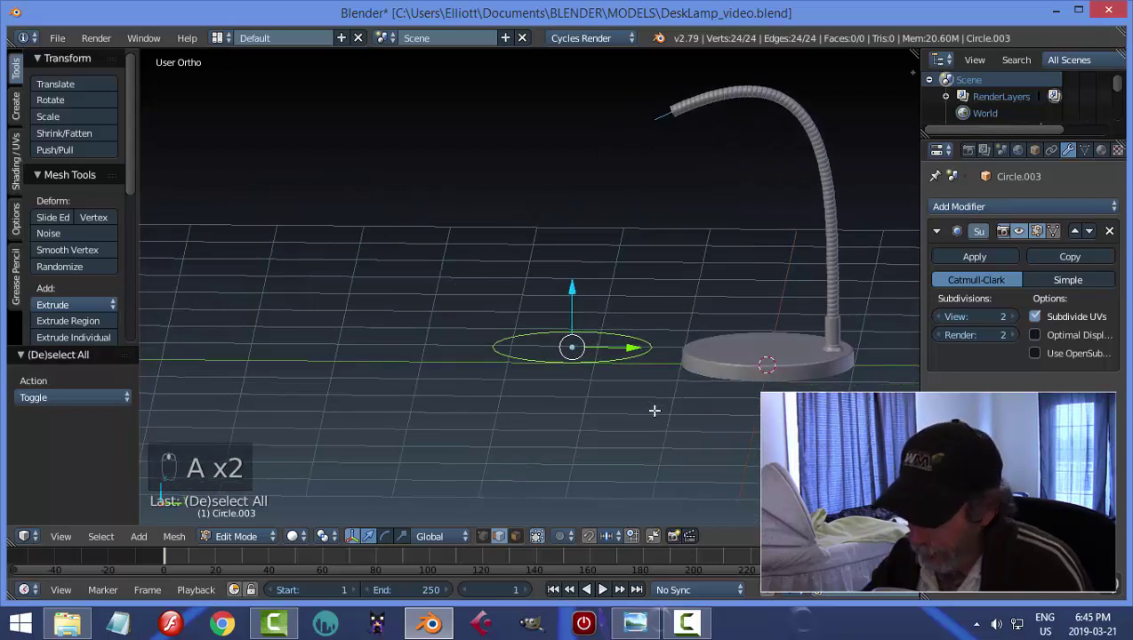
key("KP_3")
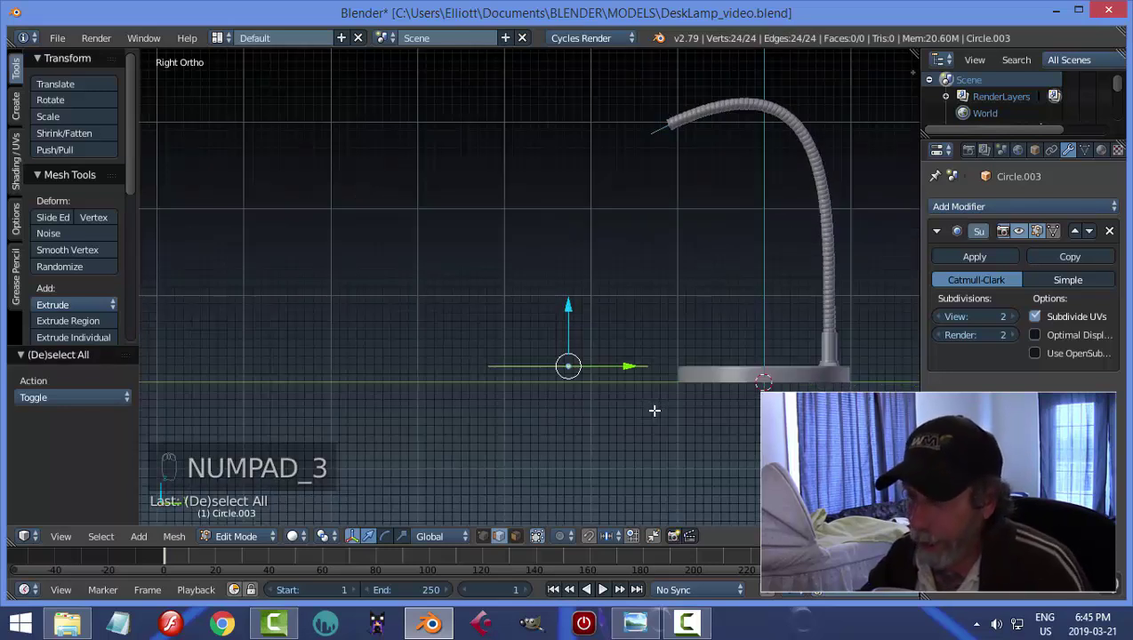
key("e")
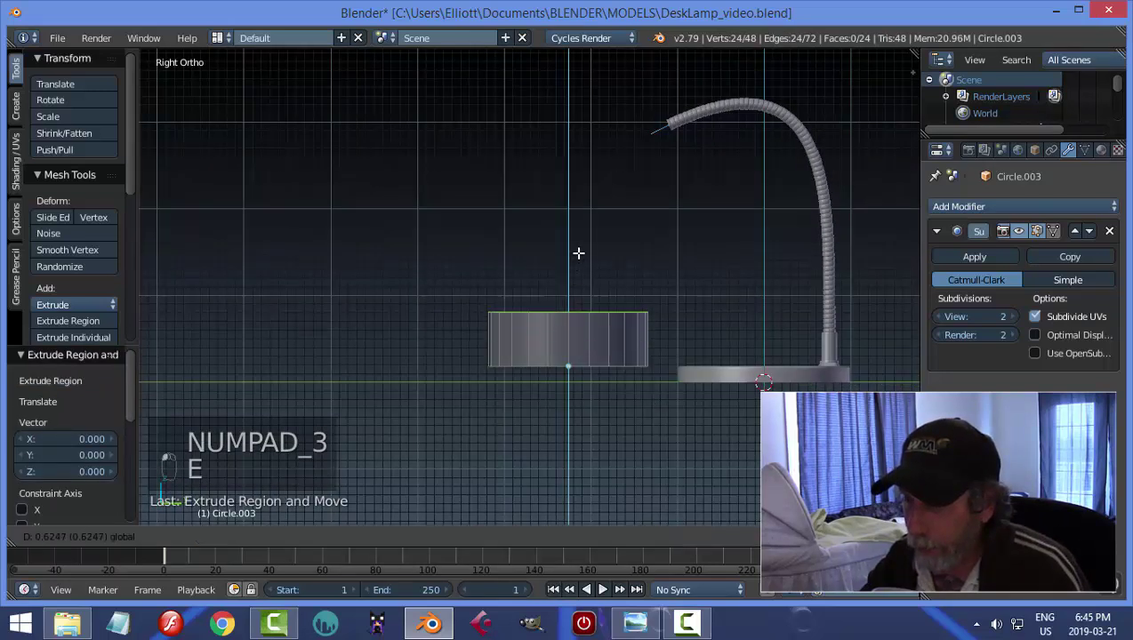
left_click(573, 201)
- Scale the shade's top loop inward to taper the wall, and extrude it up about 0.22 as a straight neck
key("s")
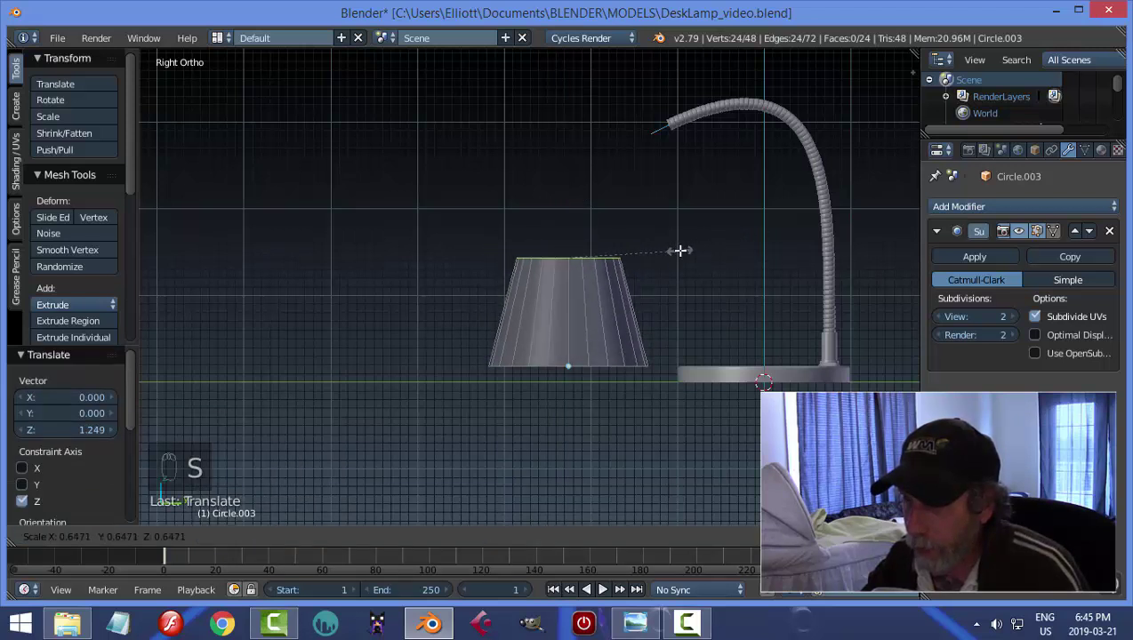
left_click(670, 254)
left_click_drag(566, 199, 568, 209)
key("e")
right_click(606, 258)
key("e")
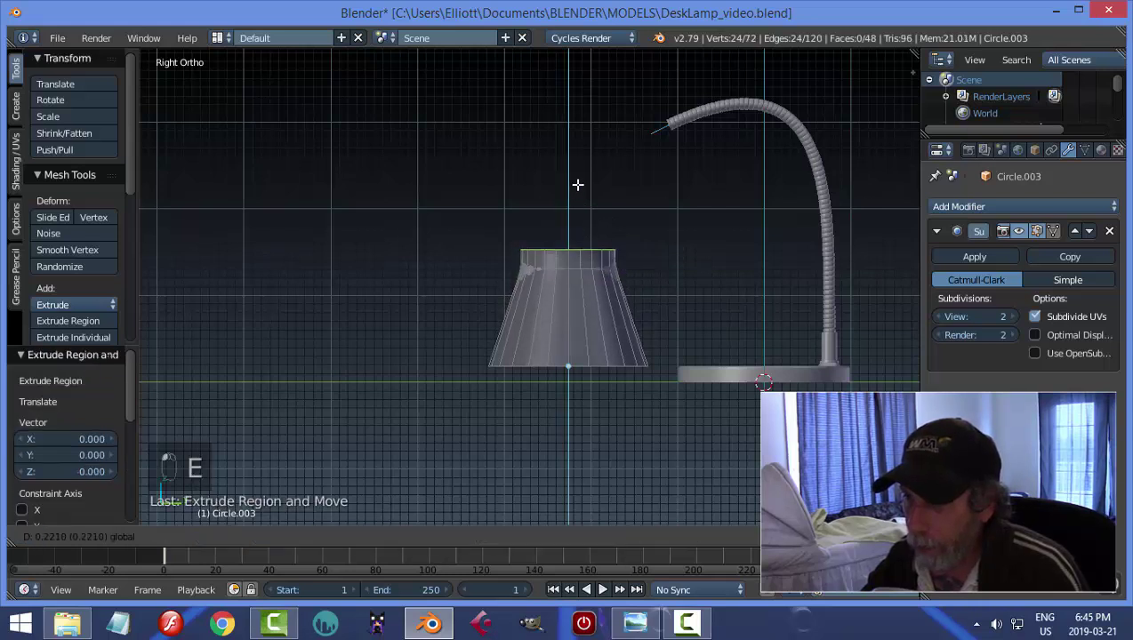
left_click(579, 181)
- Scale the entire lampshade mesh down slightly and clear the selection
middle_click_drag(578, 180, 686, 329)
key("a")
key("a")
key("a")
key("s")
left_click(705, 289)
key("a")
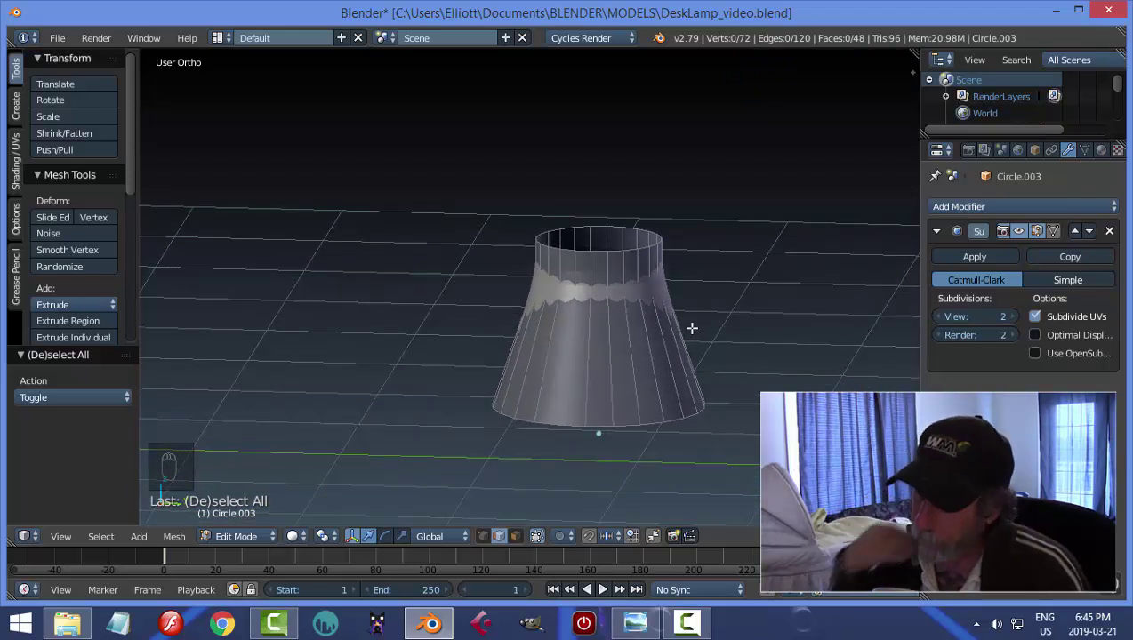
- Extrude the neck's top edge loop inward twice, first by a very thin margin and then scaled to about 0.82
right_click(636, 249, "alt")
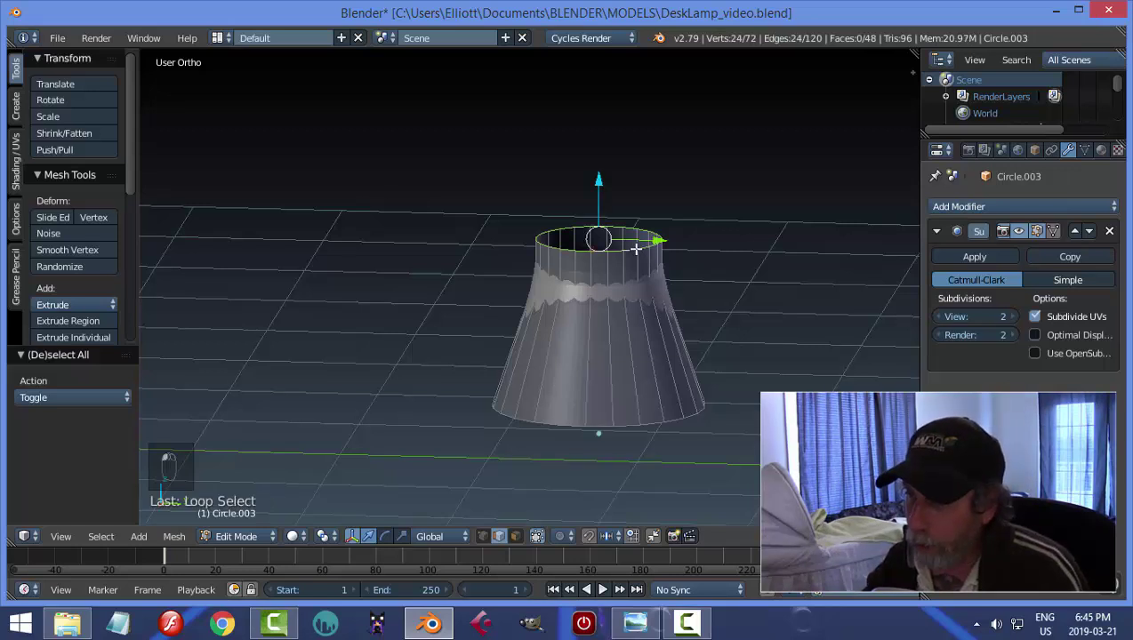
middle_click_drag(708, 301, 721, 329)
scroll(705, 303, "up", 3)
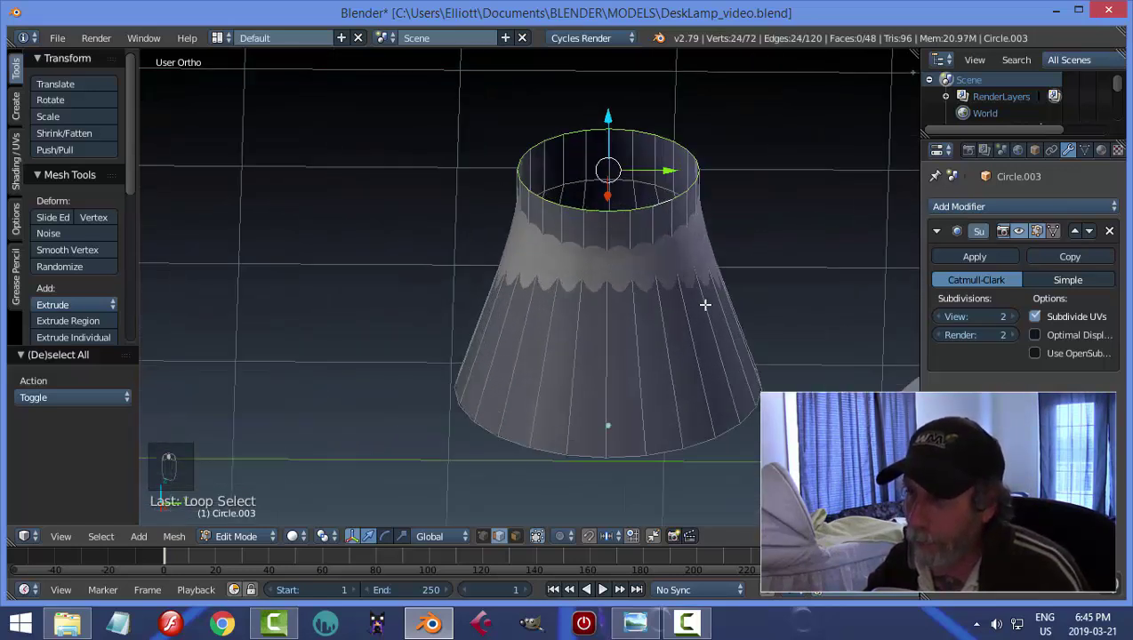
key("e")
key("s")
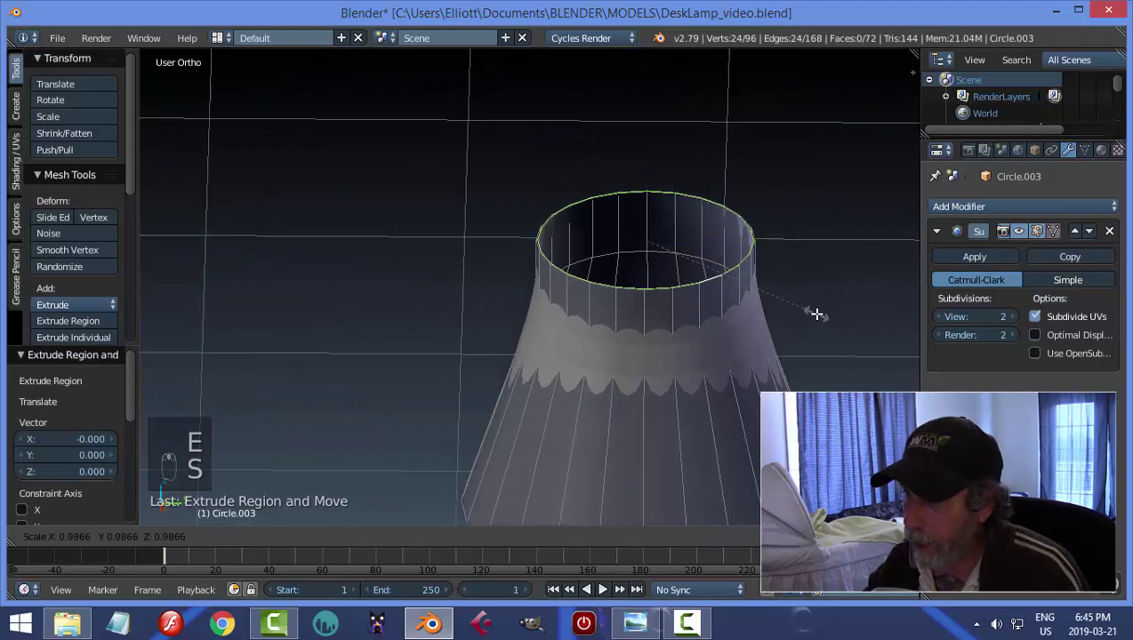
left_click(812, 312)
key("e")
key("s")
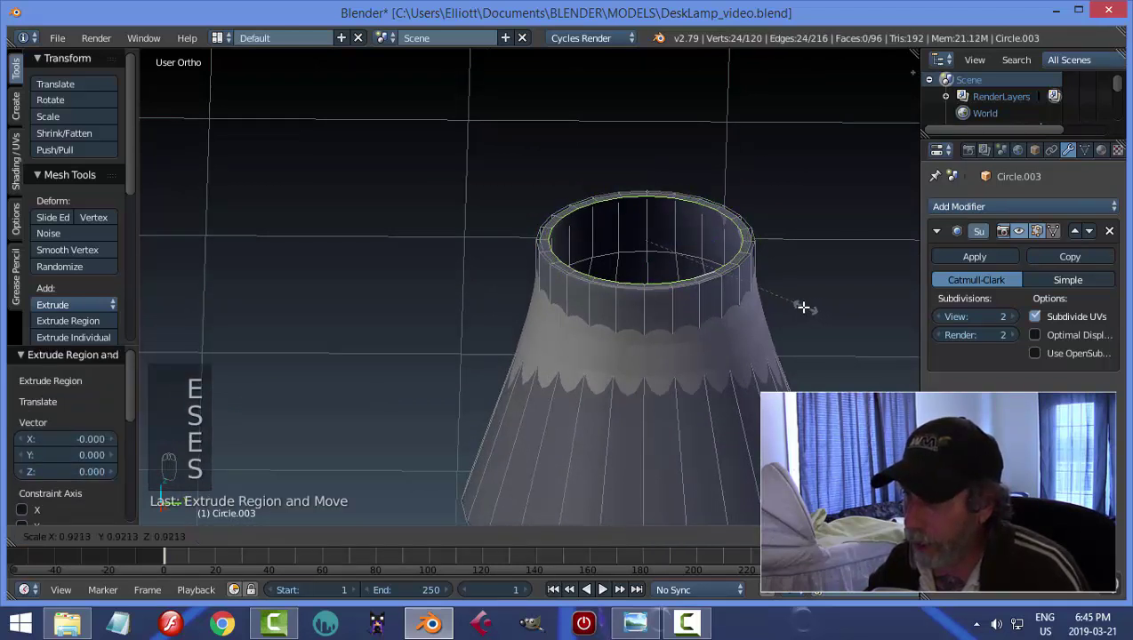
left_click(788, 302)
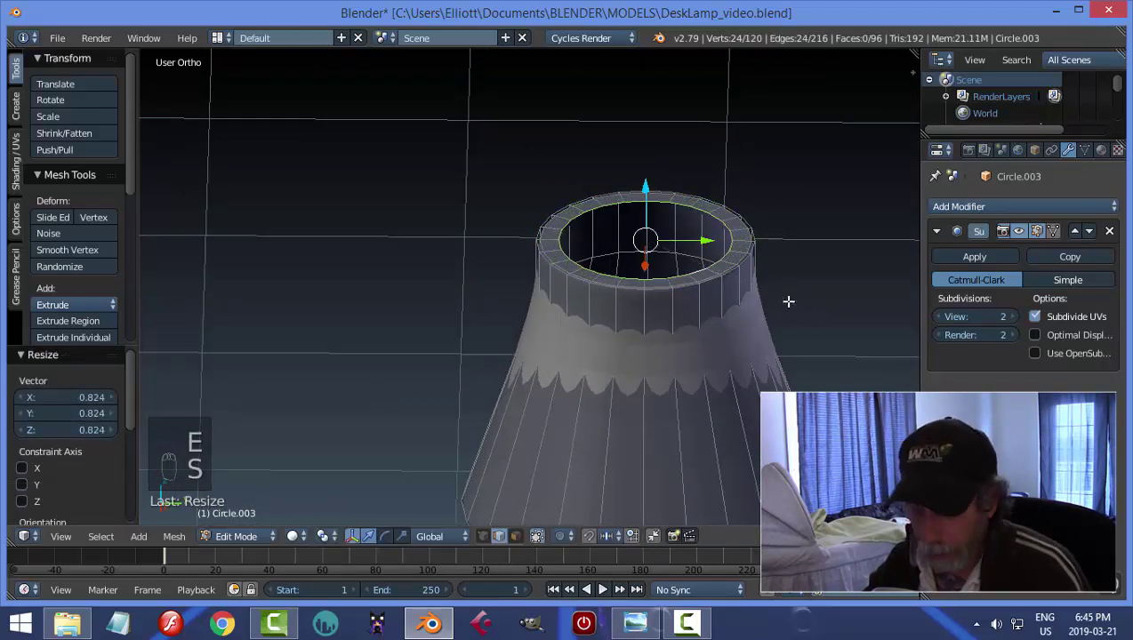
- Extrude the inner loop of the shade's top inward at a scale of about 0.38, leaving a small central hole
key("e")
key("s")
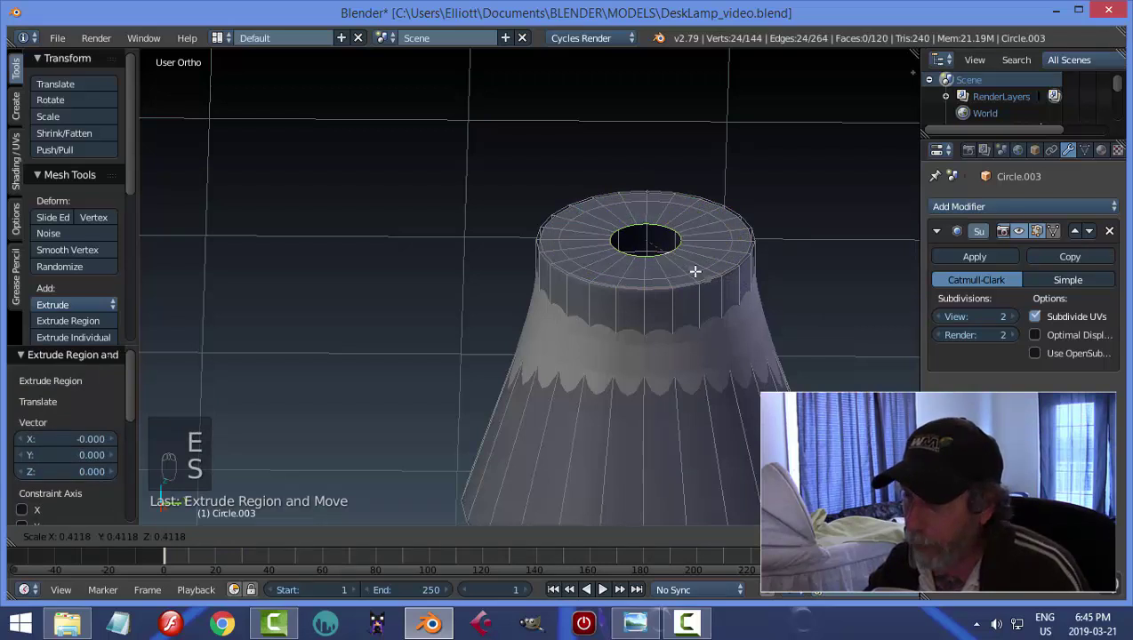
left_click(696, 272)
scroll(791, 296, "down", 3)
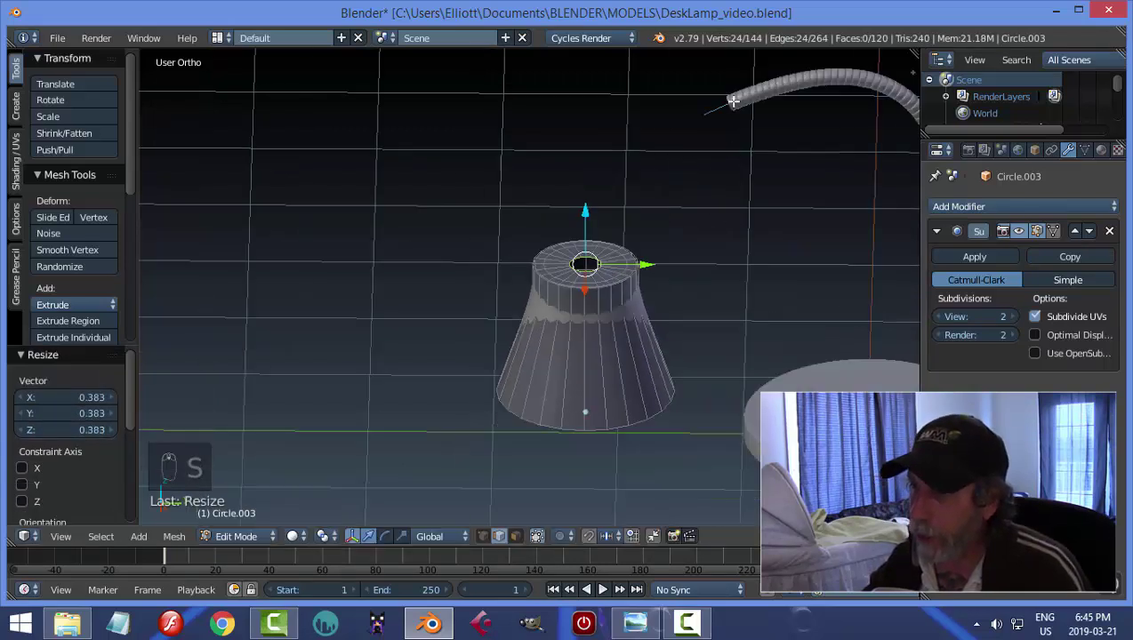
- Extrude the central hole's edge loop twice and raise it about 0.04 in Z to form a short collar
scroll(644, 290, "up", 3)
scroll(650, 305, "up", 2)
middle_click_drag(698, 301, 654, 341)
scroll(740, 374, "up", 2)
scroll(712, 355, "up", 3)
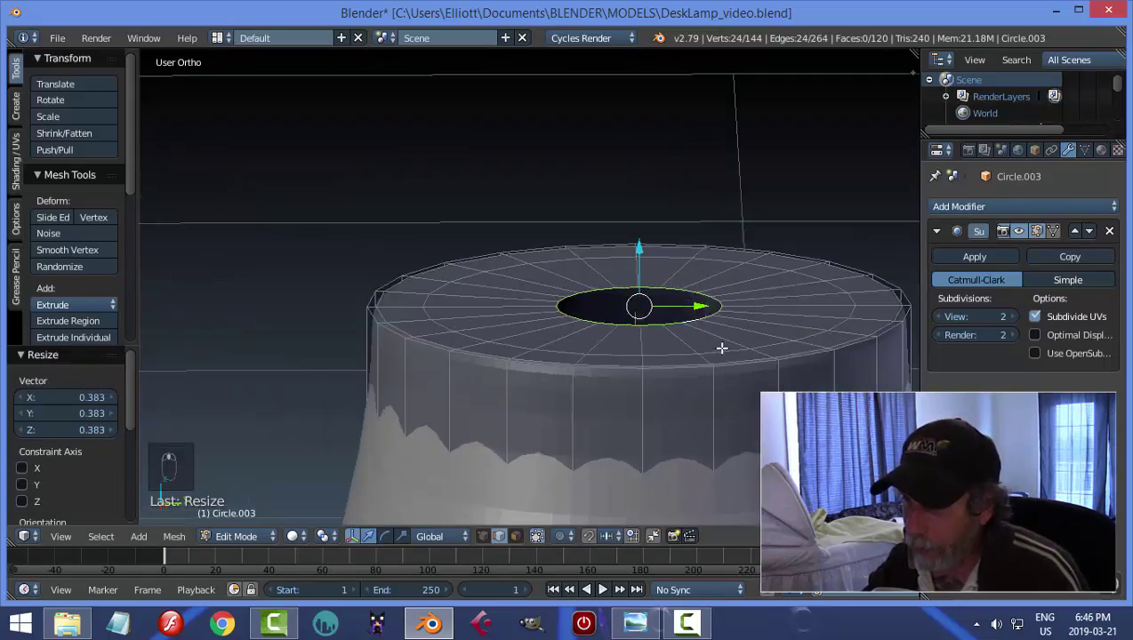
key("e")
right_click(683, 318)
left_click_drag(644, 256, 643, 223)
key("e")
right_click(651, 282)
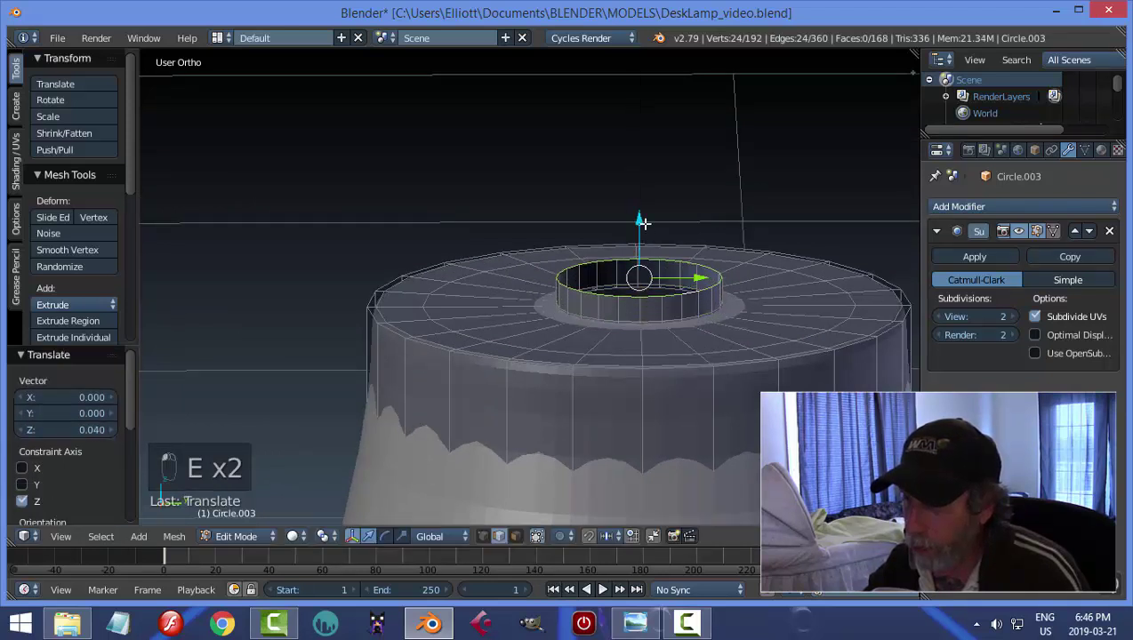
- Extrude the collar's top edge inward twice, first scaled to 0.97 and then noticeably smaller
key("e")
right_click(837, 317)
key("s")
left_click(830, 316)
key("e")
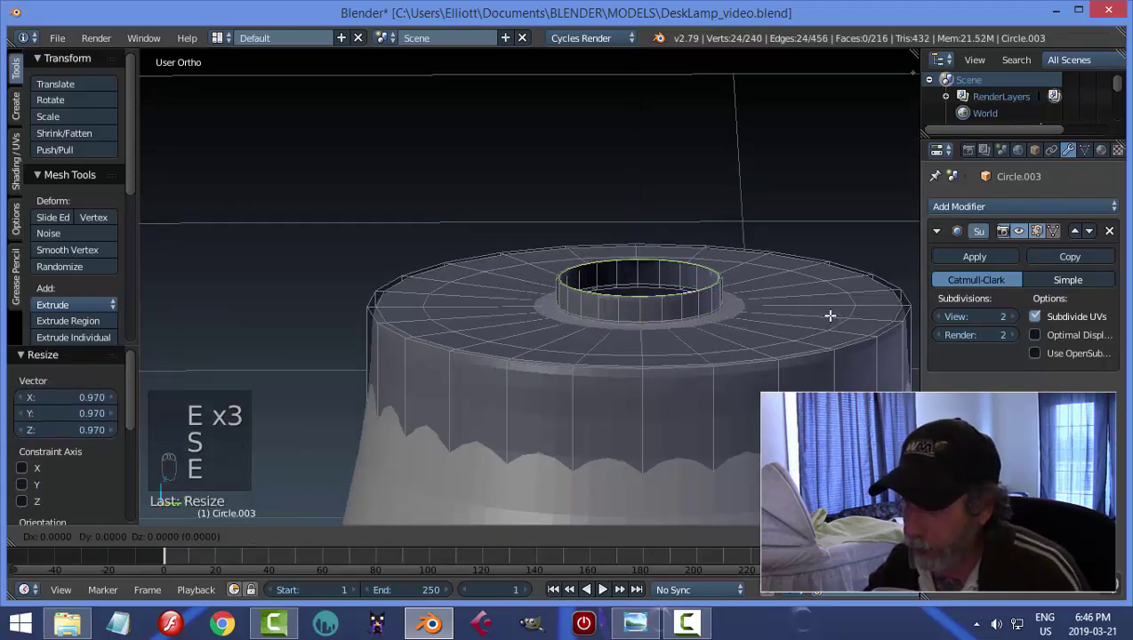
right_click(828, 316)
key("s")
left_click(746, 318)
- Extrude the collar's remaining inner loop and merge its vertices at center to close the top
key("e")
right_click(745, 320)
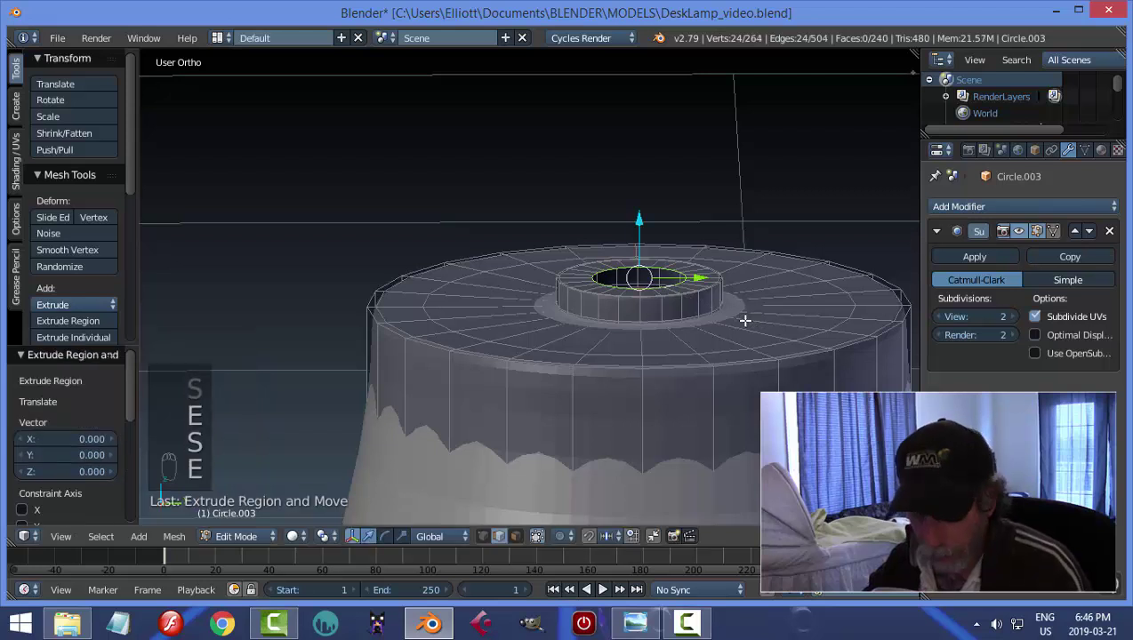
key("alt+m")
left_click(703, 327)
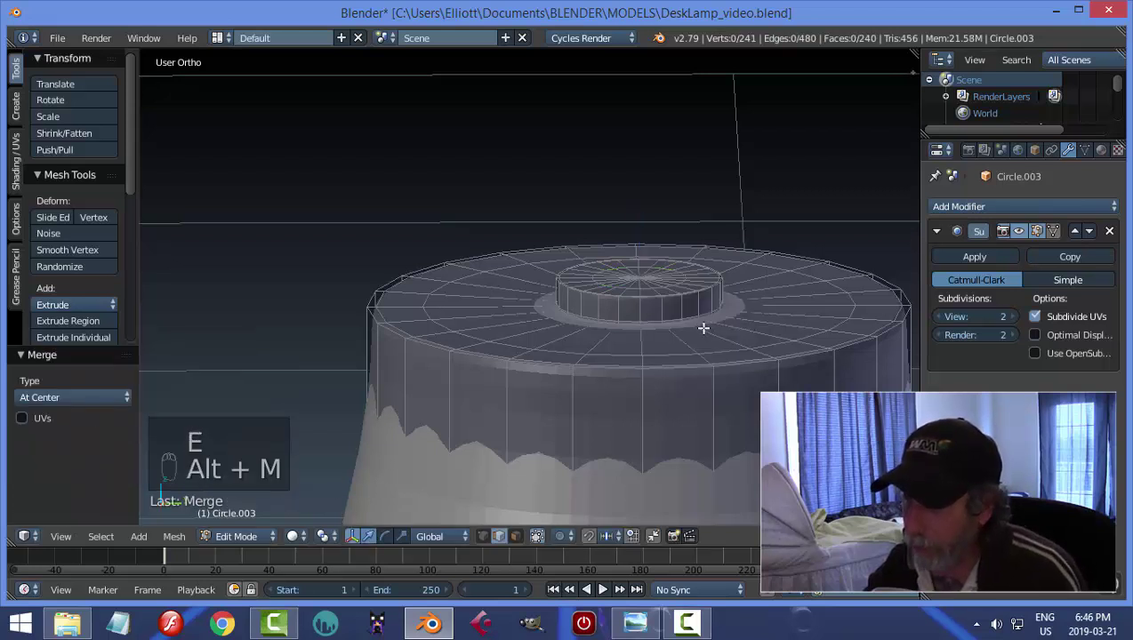
- Return the lampshade to Object Mode and apply smooth shading
scroll(670, 338, "up", 2)
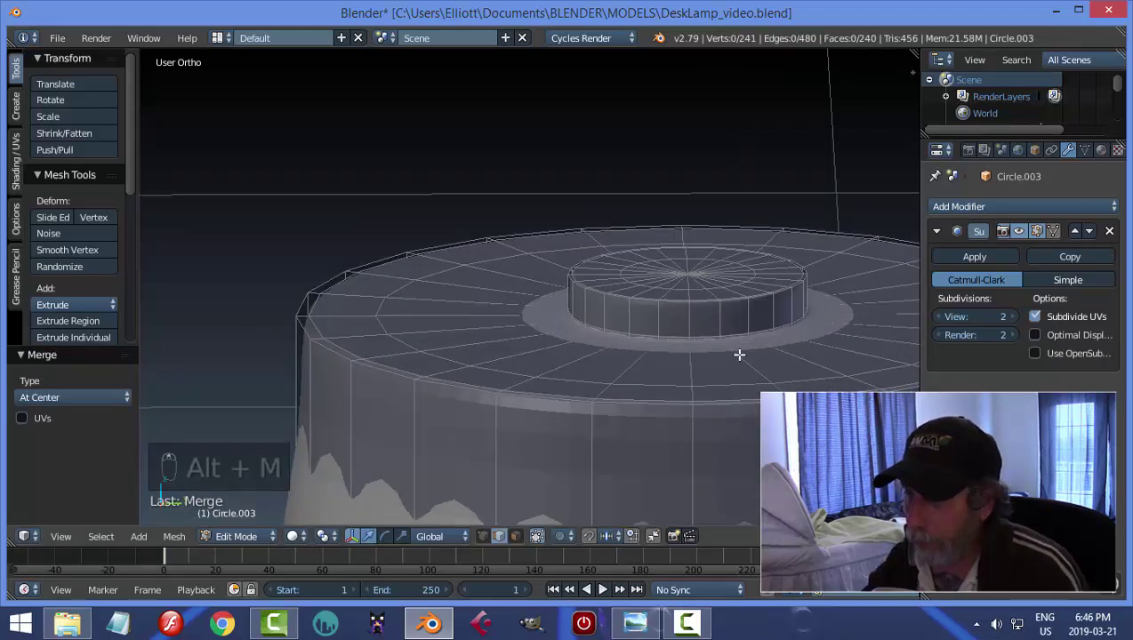
key("Tab")
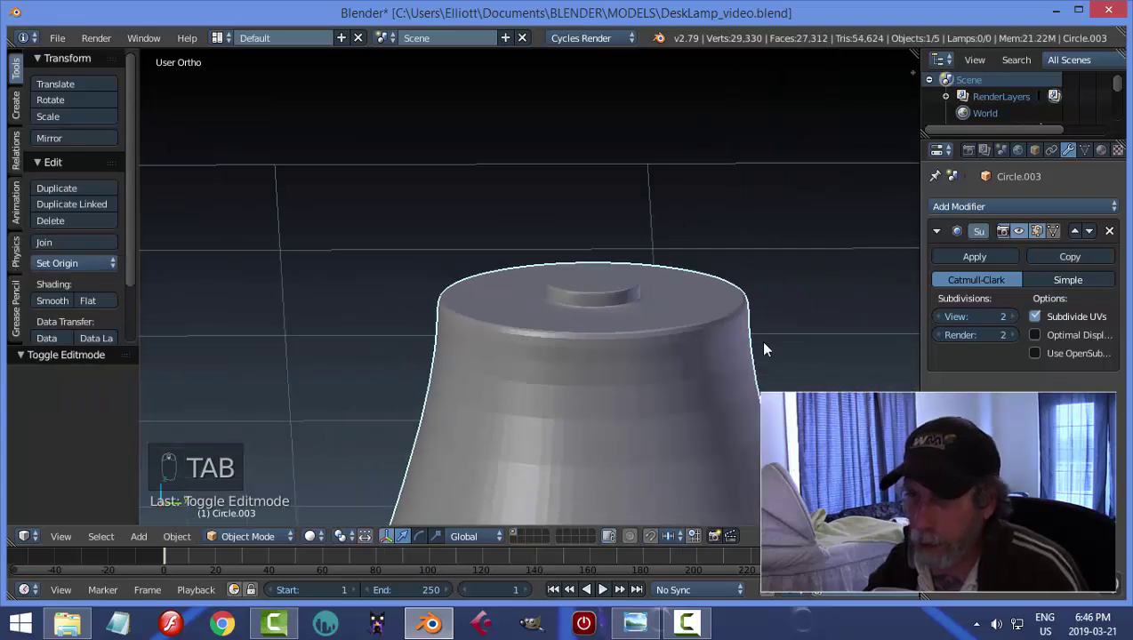
left_click(51, 300)
- Collapse the lampshade's subdivision modifier settings and add a Solidify modifier to give the shade wall thickness
middle_click_drag(613, 315, 540, 242)
scroll(591, 329, "down", 3)
scroll(588, 355, "up", 1)
right_click(540, 242)
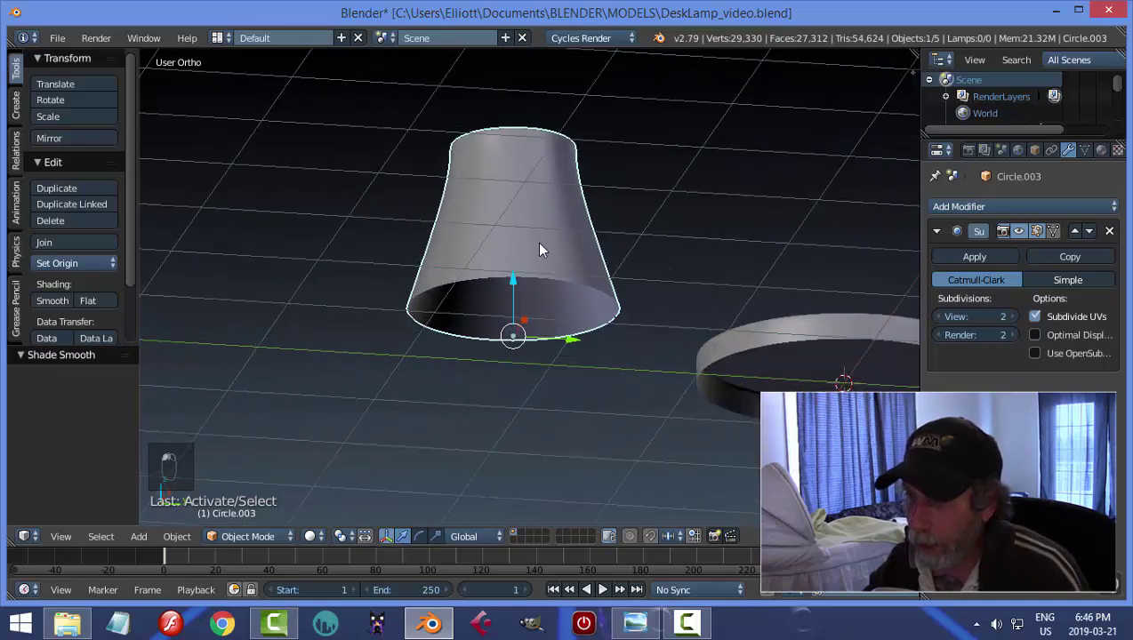
middle_click_drag(625, 283, 656, 276)
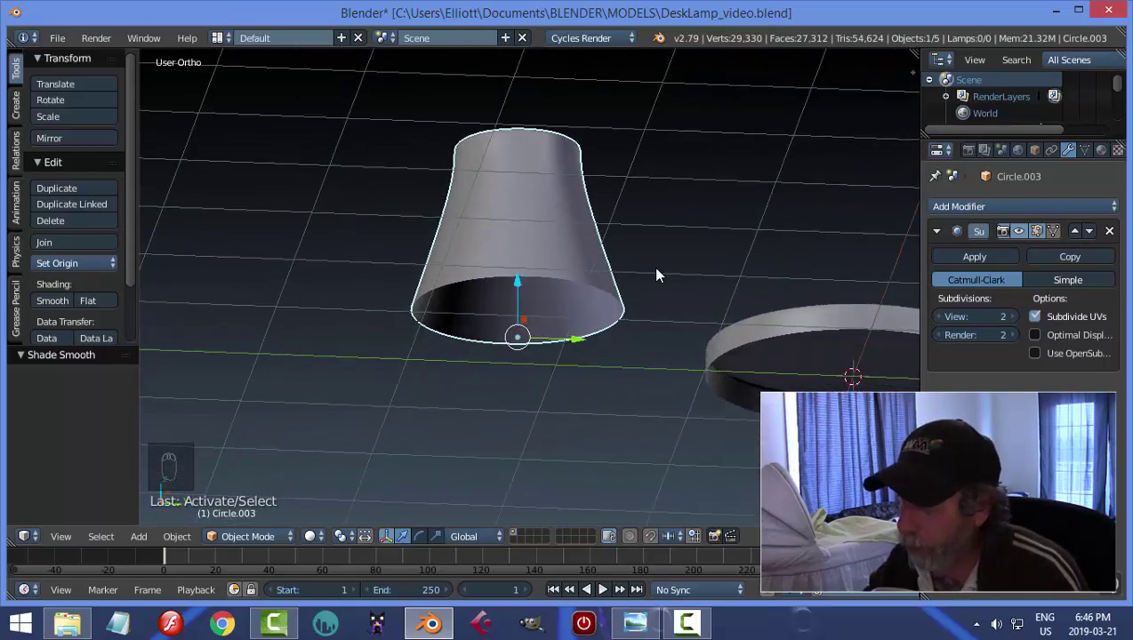
left_click(937, 231)
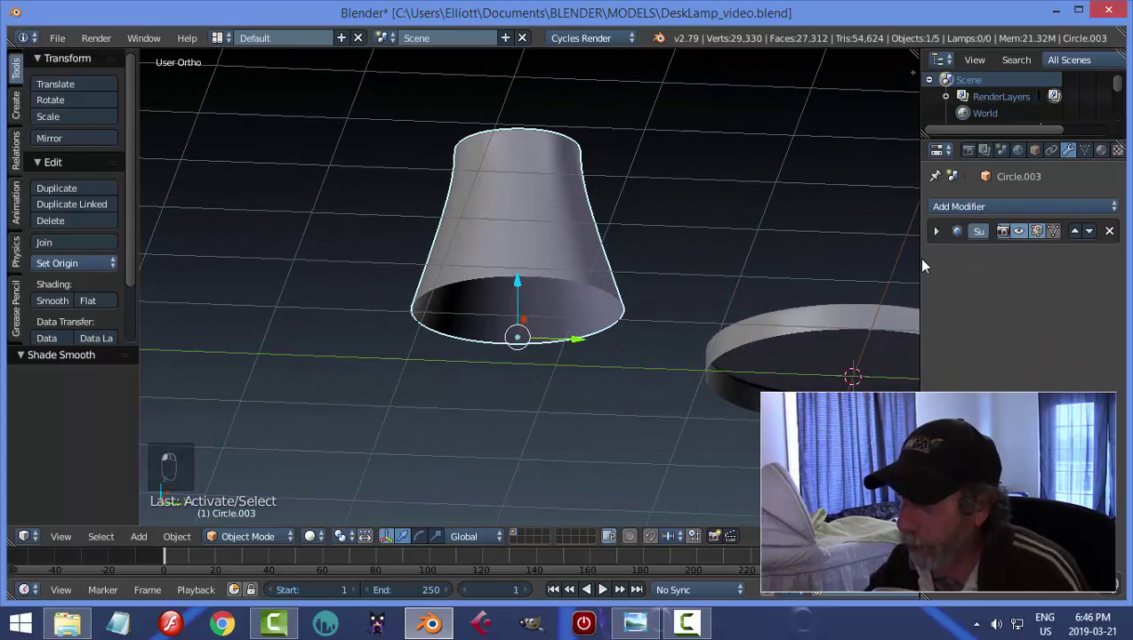
left_click_drag(921, 261, 967, 254)
left_click(991, 210)
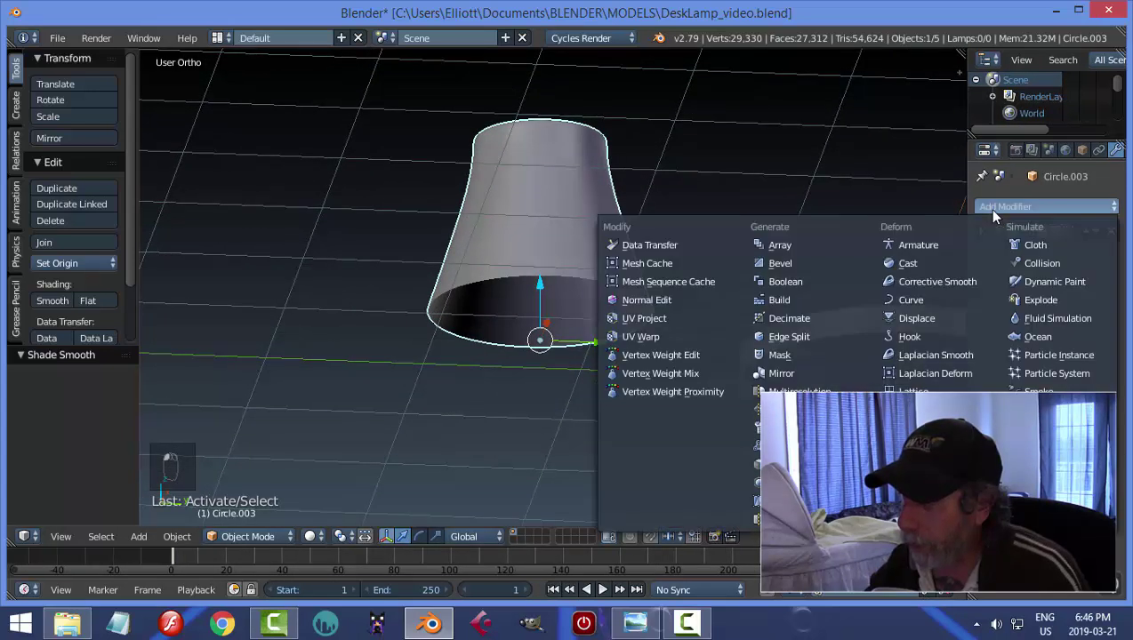
left_click(754, 463)
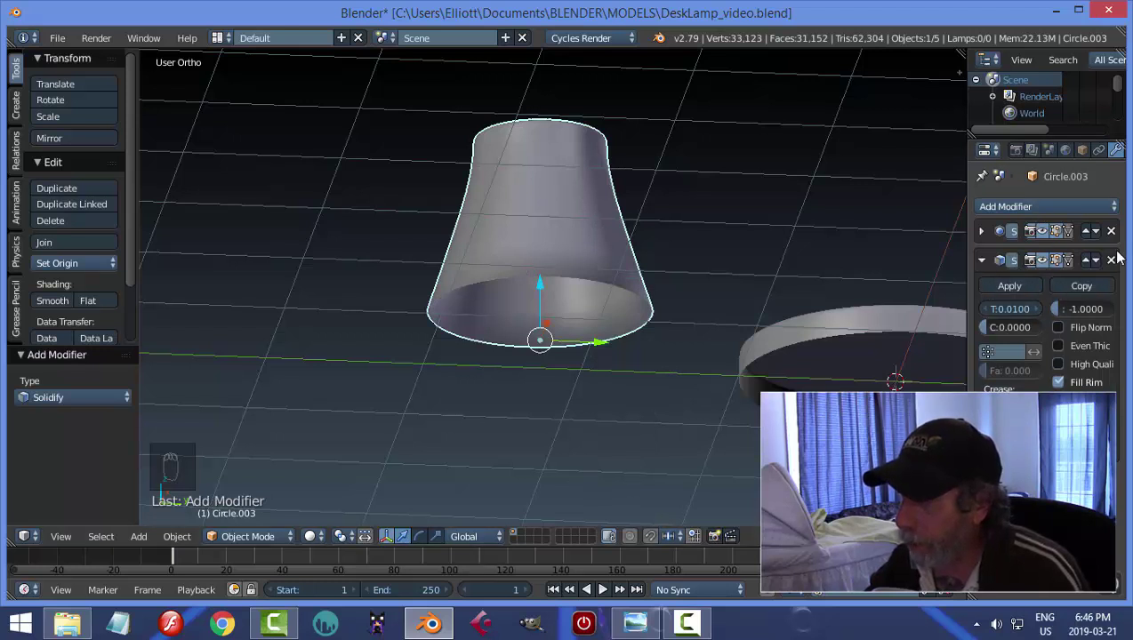
- Move the lampshade's Solidify modifier above the subdivision modifier and set its thickness to 0.05
left_click(1086, 261)
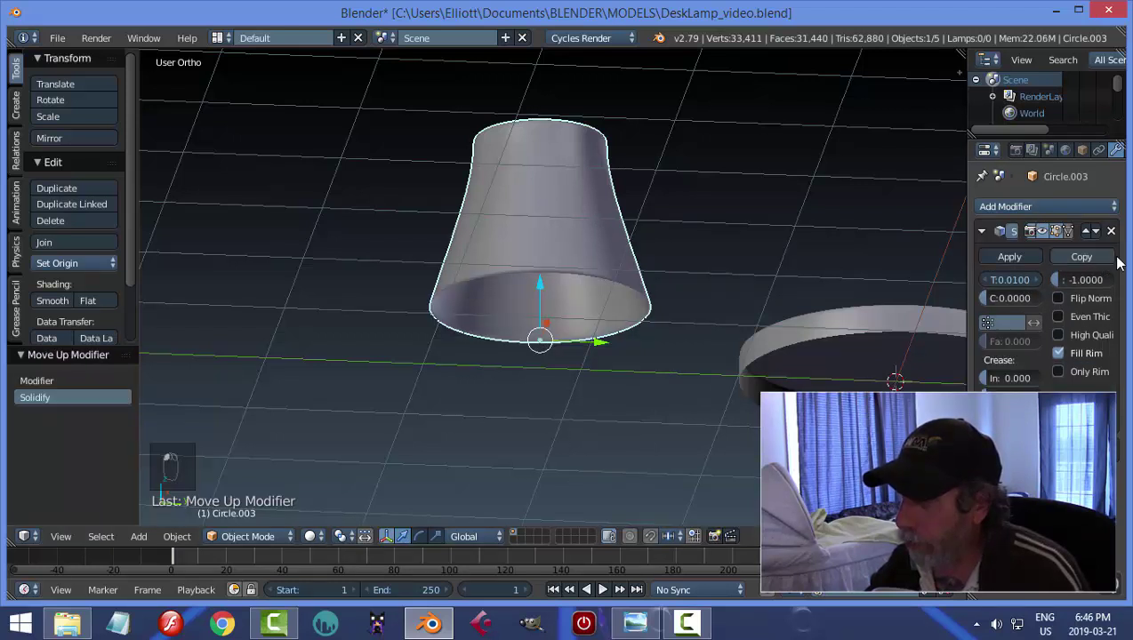
left_click(1010, 280)
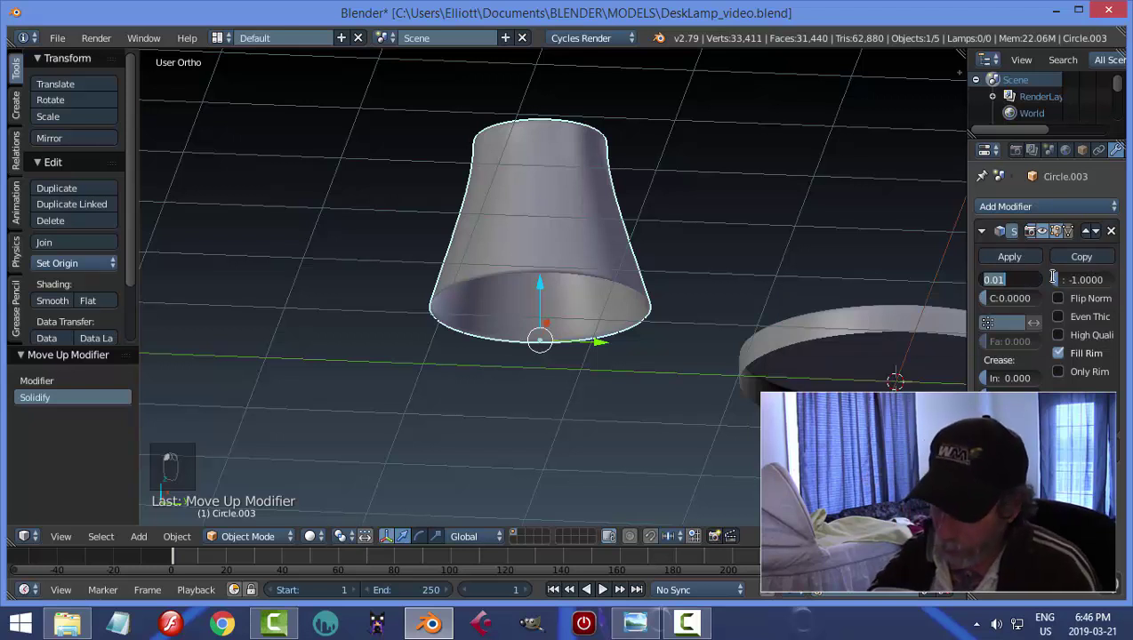
type("0.05")
key("Return")
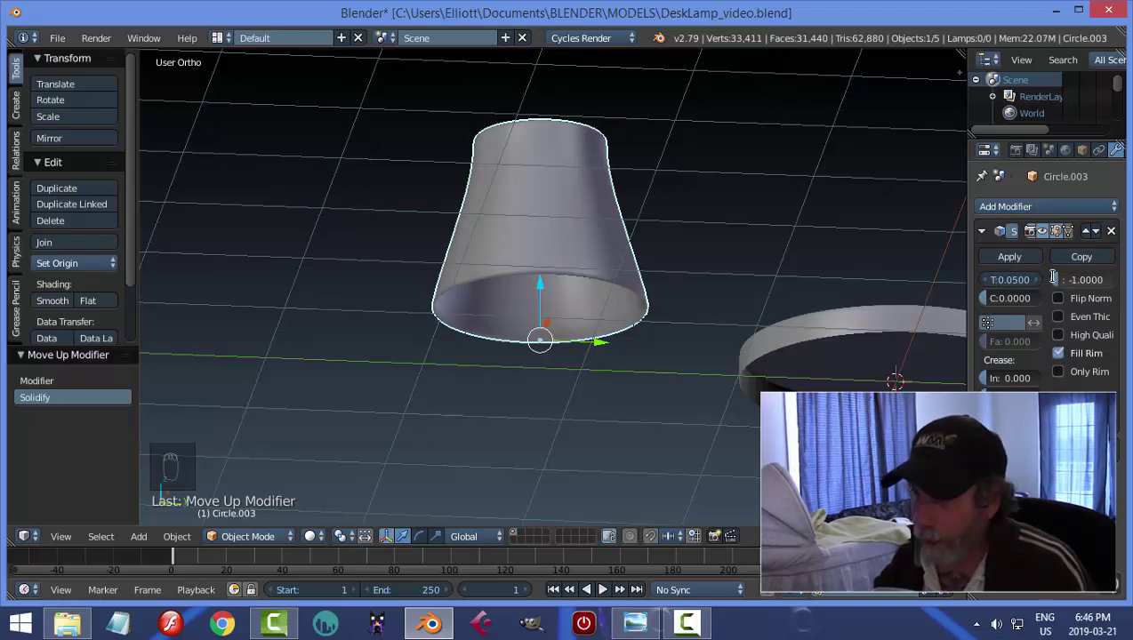
- Set the Solidify thickness to 0.07 and apply the modifier to the lampshade
scroll(619, 322, "up", 3)
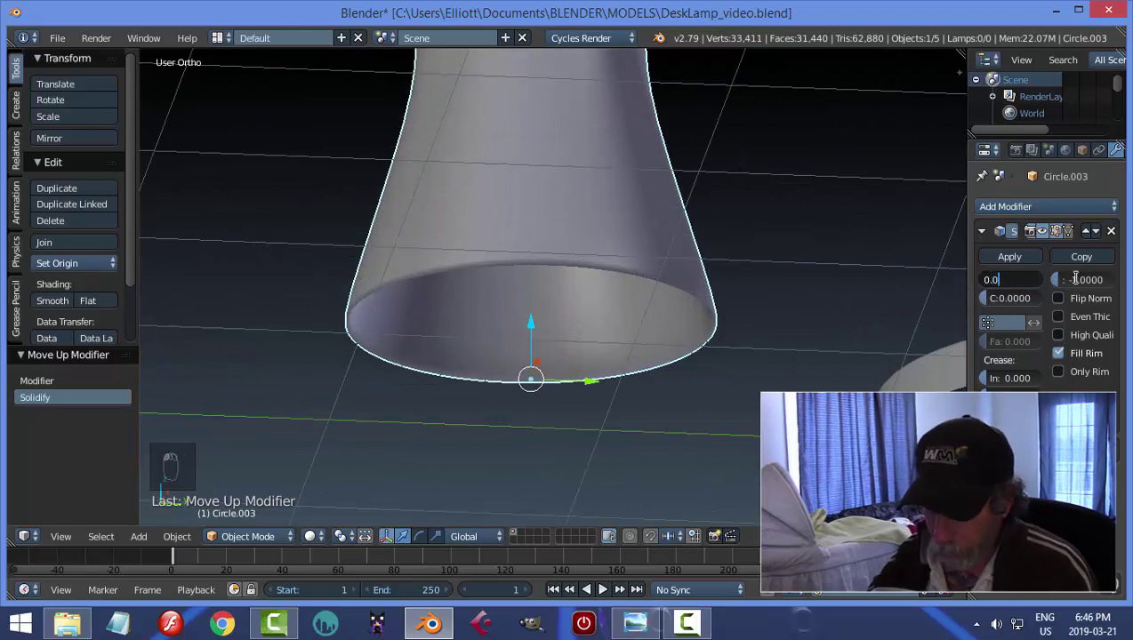
type("0.07")
key("Return")
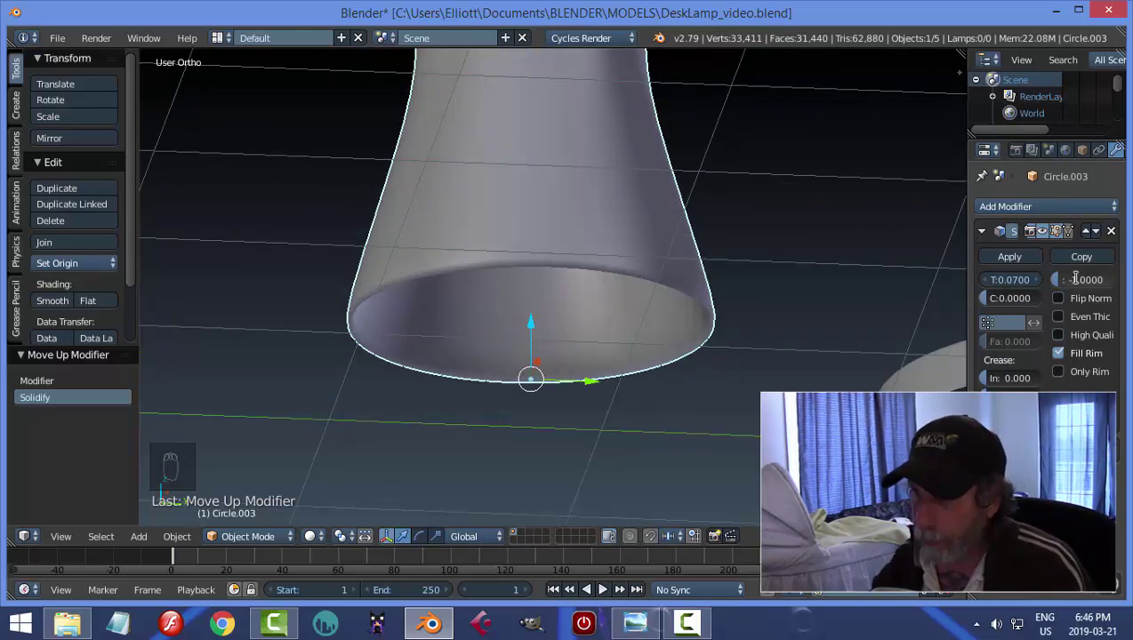
left_click(1011, 257)
- In Edit Mode, cut an edge loop around the lampshade's outer wall and slide it down close to the bottom rim
key("Tab")
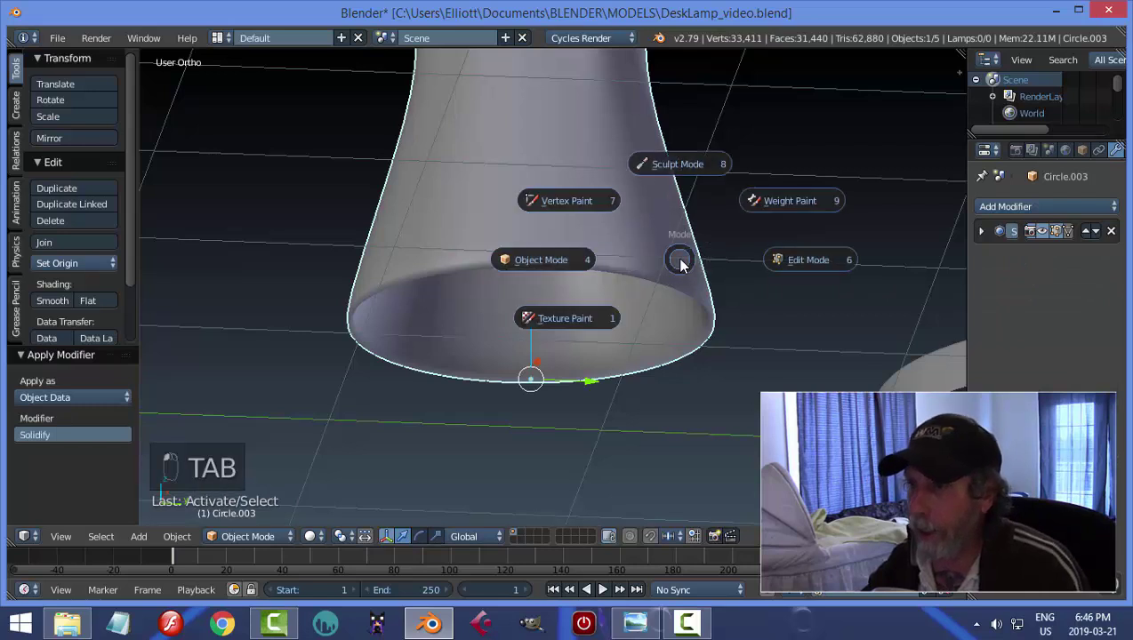
middle_click_drag(692, 290, 678, 328)
scroll(678, 328, "down", 3)
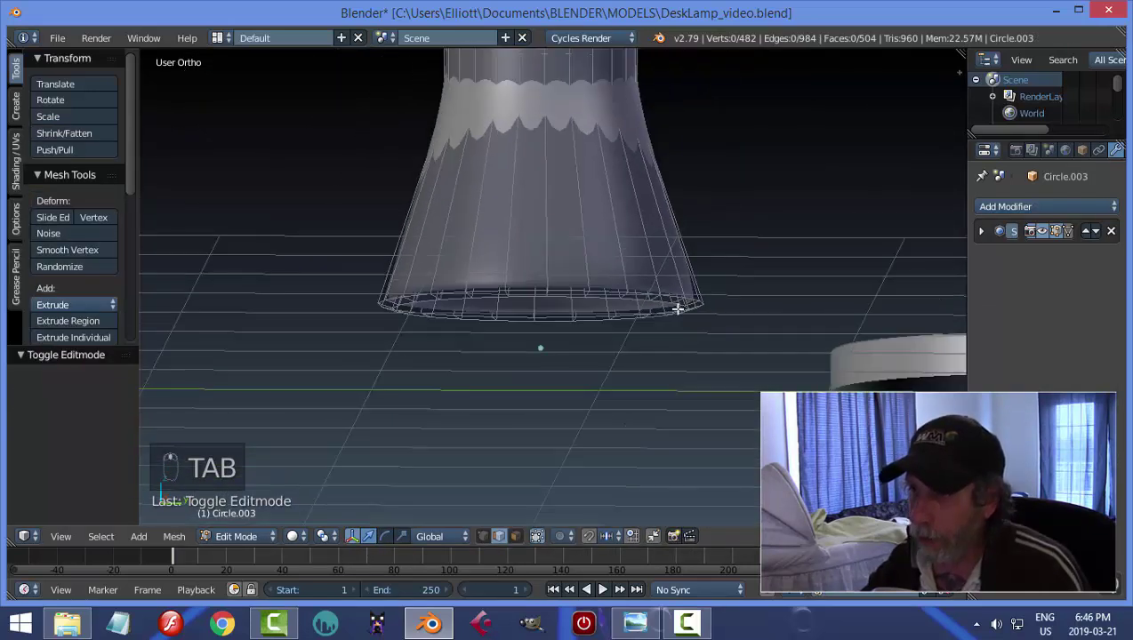
key("ctrl+r")
left_click(620, 267)
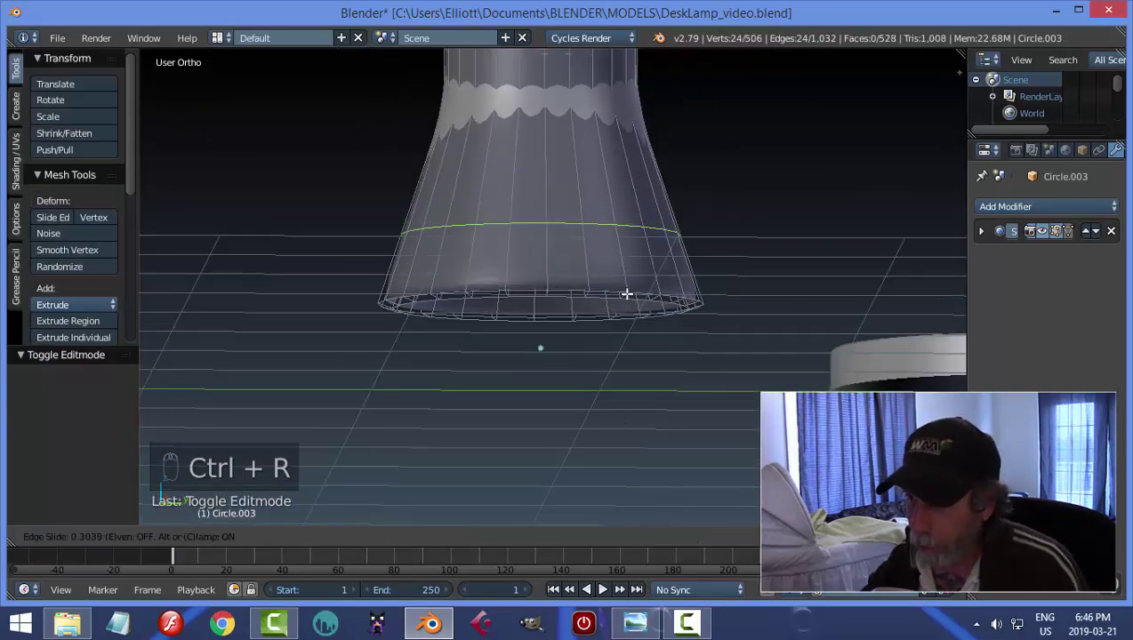
left_click(649, 344)
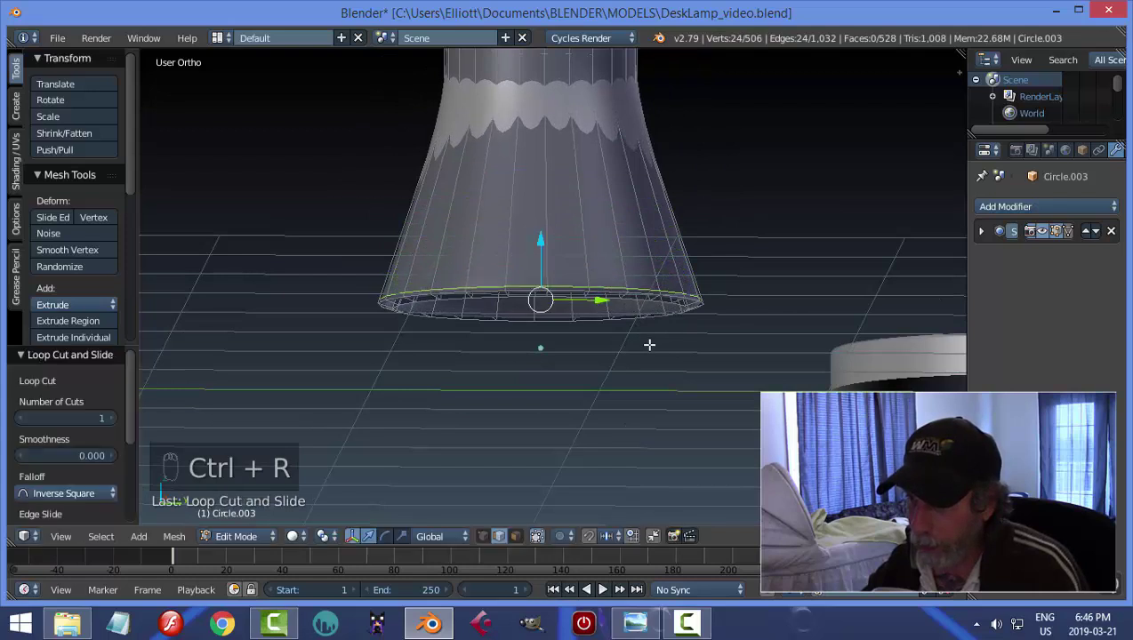
- Cut an edge loop around the lampshade's inner wall, slide it close to the bottom rim, and return to Object Mode
middle_click_drag(725, 328, 623, 193)
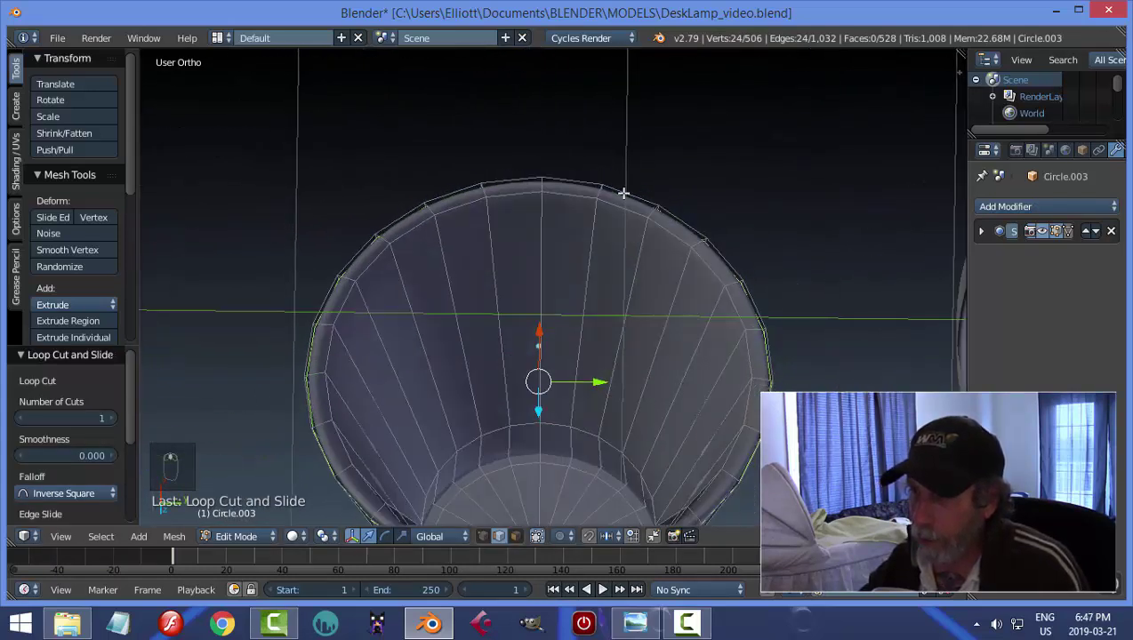
key("ctrl+r")
left_click(597, 218)
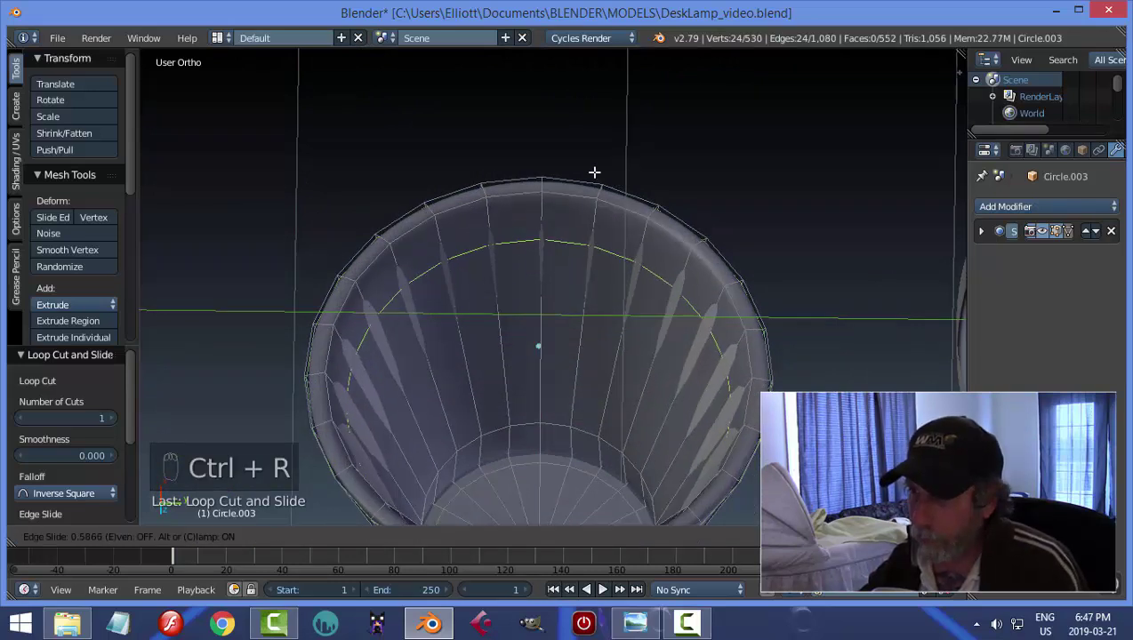
left_click(605, 148)
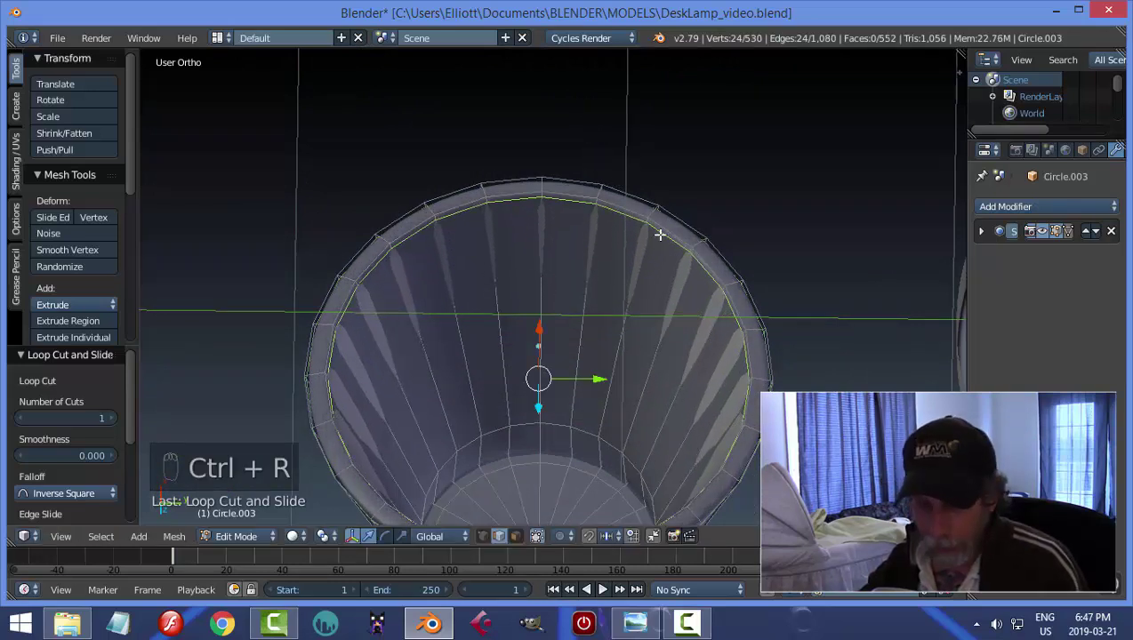
key("a")
key("Tab")
middle_click_drag(647, 208, 633, 317)
- In Edit Mode, add two edge loops on the flat underside of the rim, one near its inner edge and one near its outer edge
key("Tab")
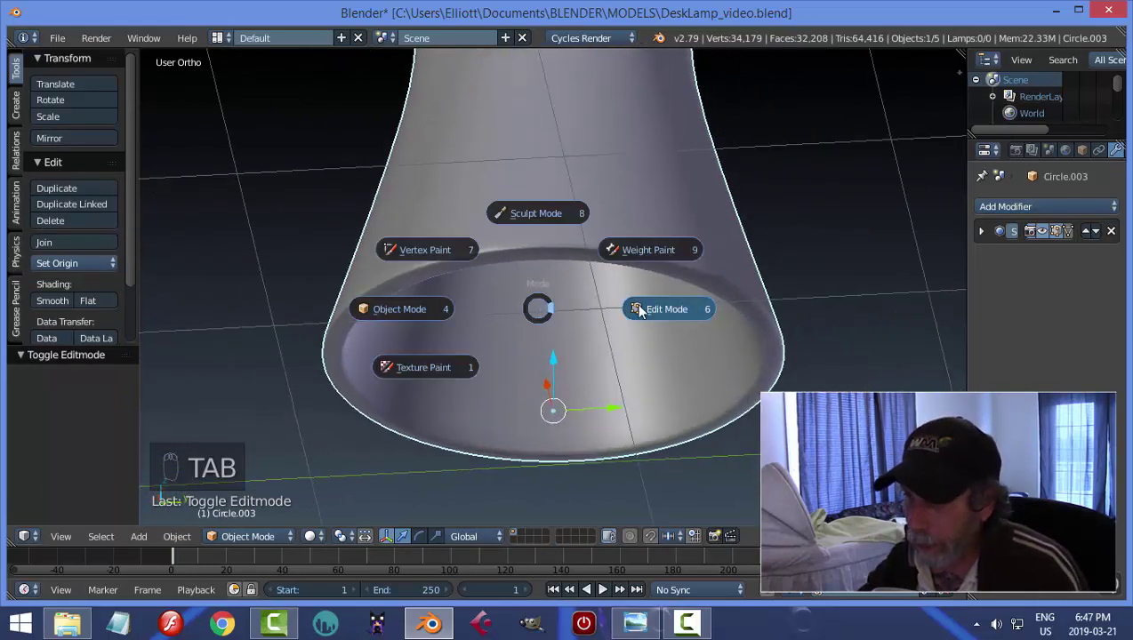
scroll(615, 299, "up", 4)
middle_click_drag(609, 255, 522, 153)
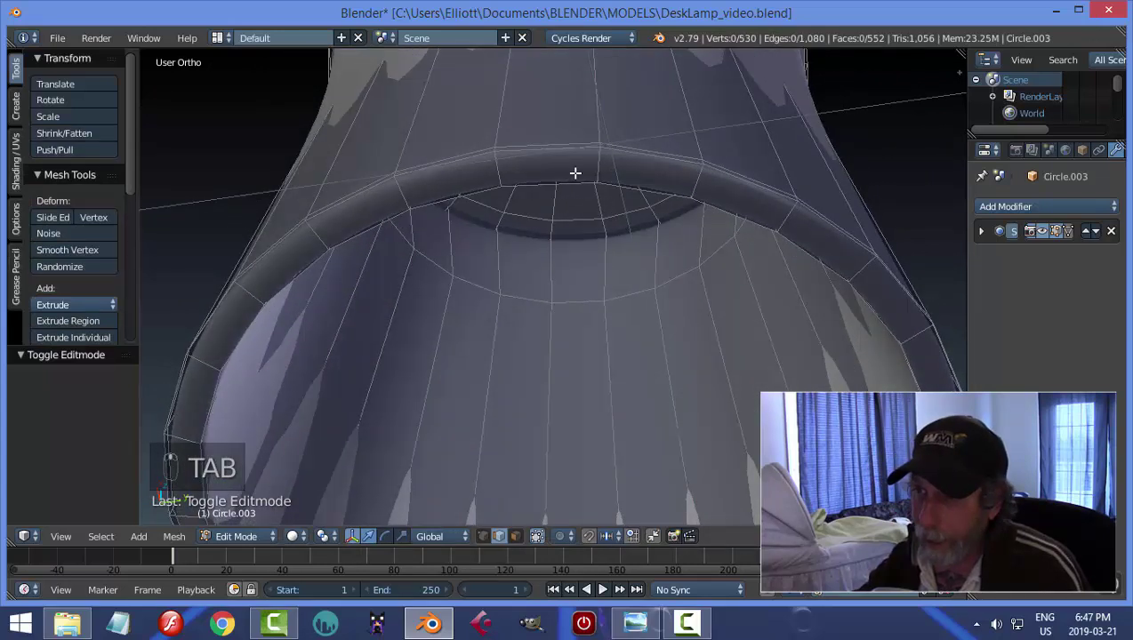
key("ctrl+r")
left_click(606, 170)
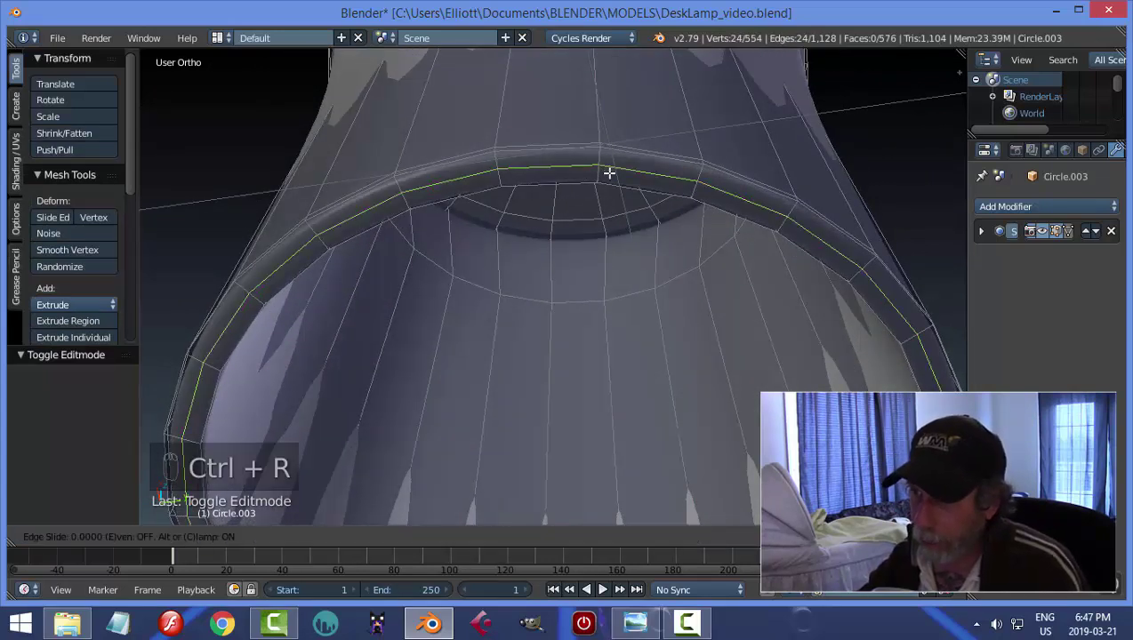
left_click(605, 181)
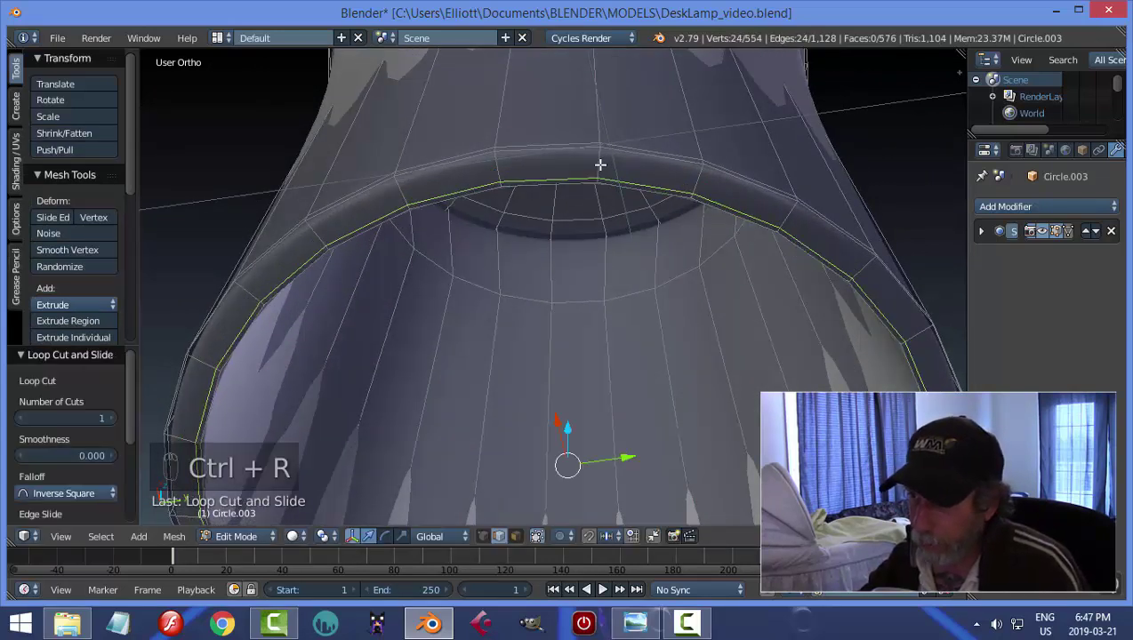
key("ctrl+r")
left_click(598, 159)
left_click(596, 157)
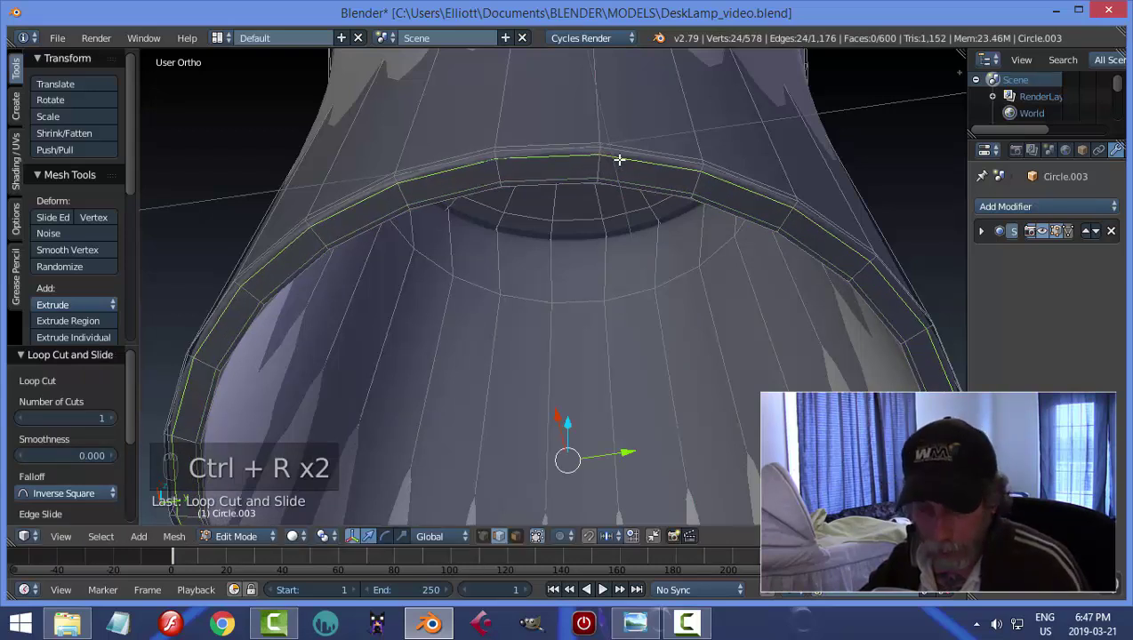
- Deselect the mesh, return the lampshade to Object Mode and save the file
key("a")
key("Tab")
scroll(614, 165, "down", 5)
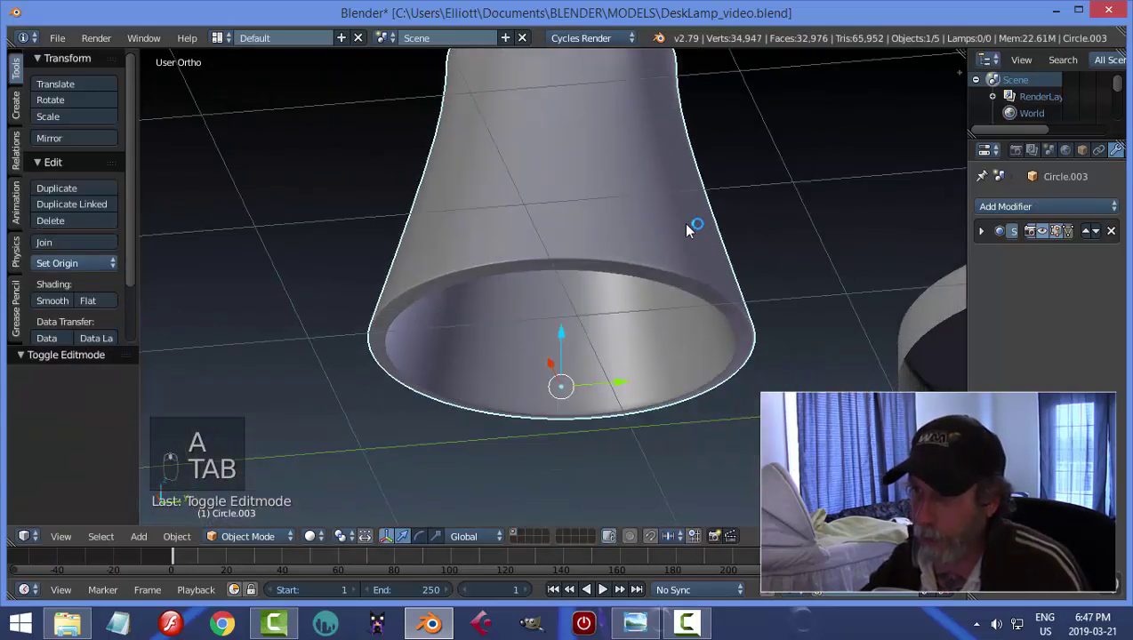
key("ctrl+s")
- Try an edge loop low on the lampshade's straight upper section, undo it, and save the file
middle_click_drag(722, 212, 623, 231)
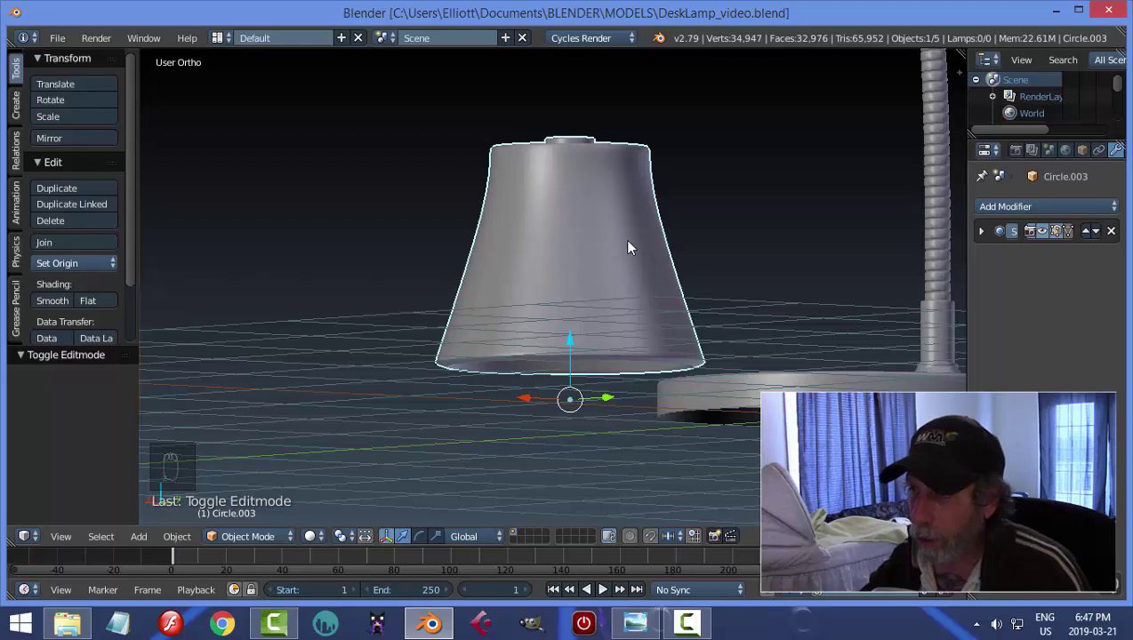
key("Tab")
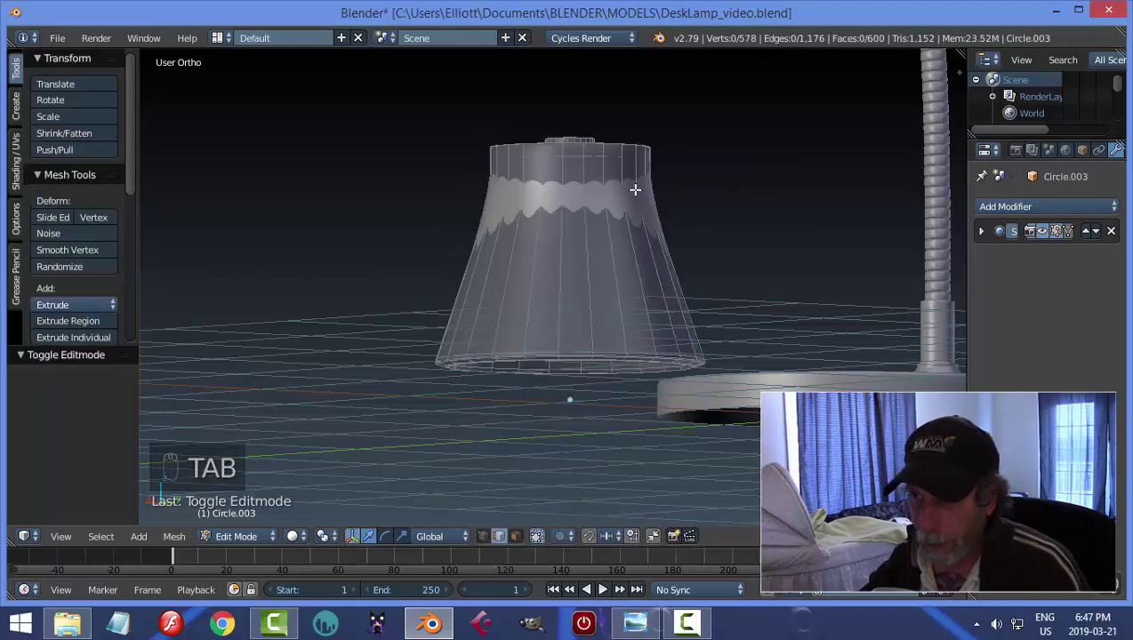
key("ctrl+r")
left_click(635, 165)
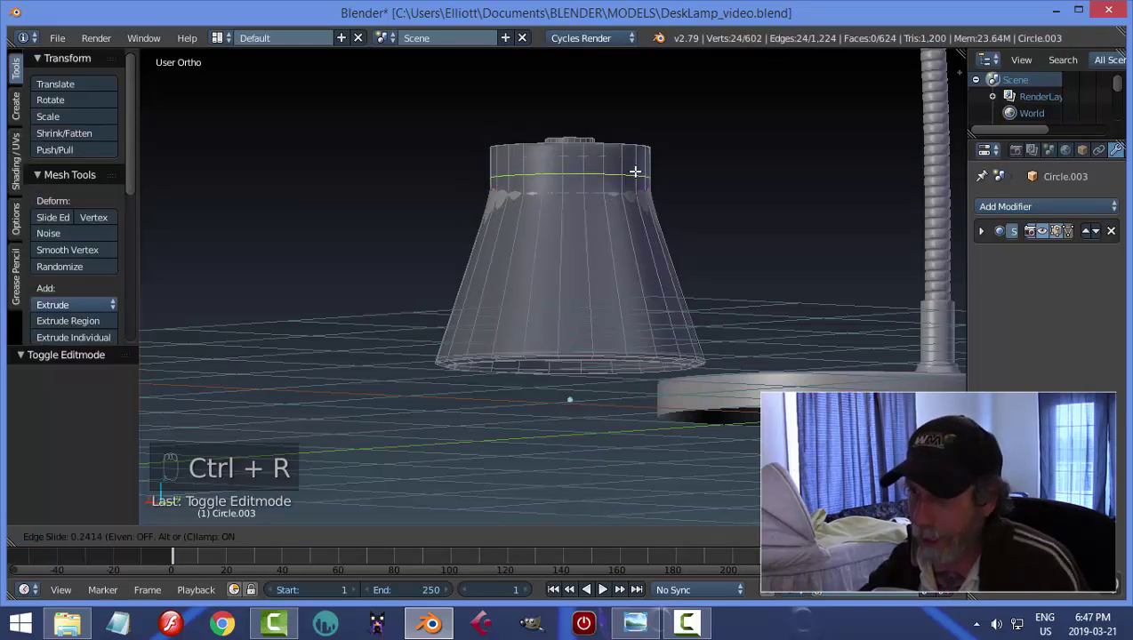
left_click(637, 178)
key("Tab")
left_click(491, 180)
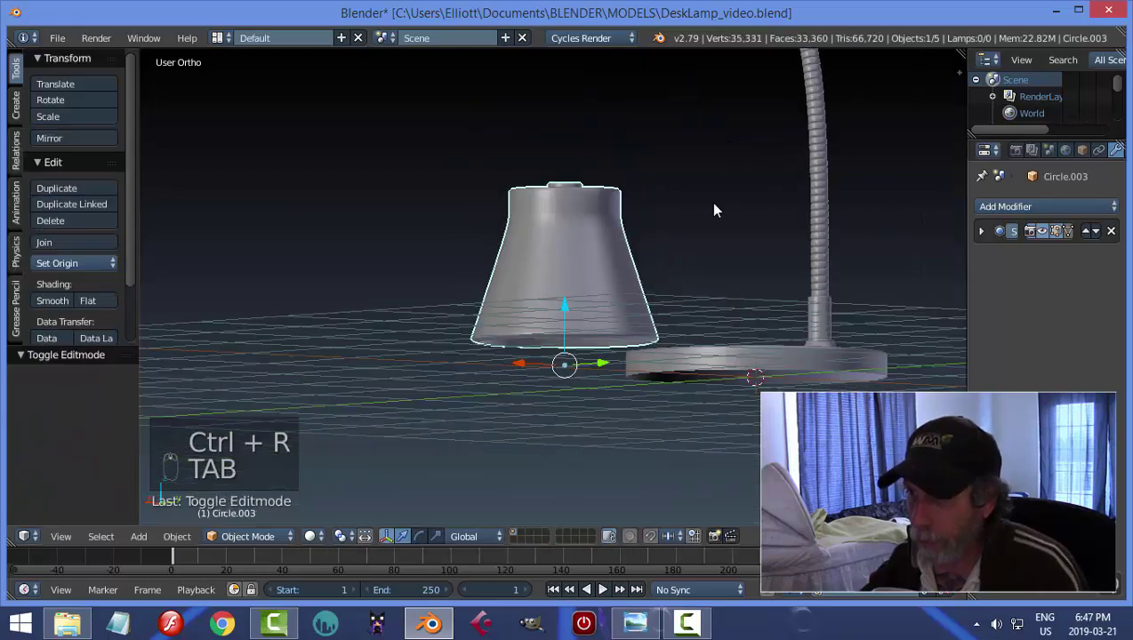
middle_click_drag(710, 202, 759, 238)
key("ctrl+z")
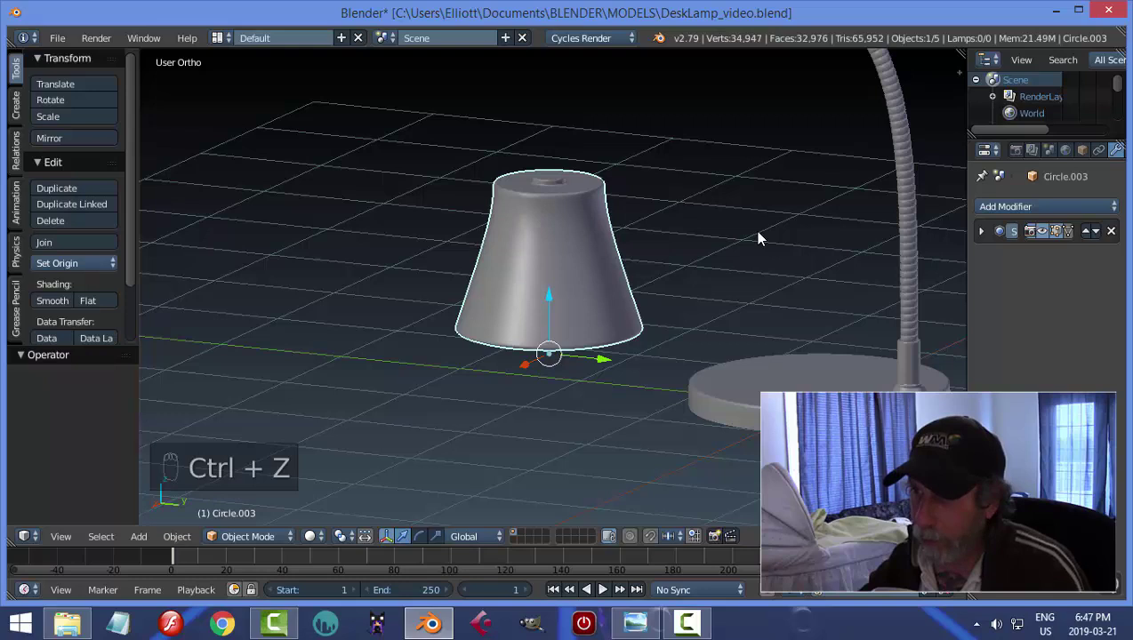
key("ctrl+s")
left_click(683, 246)
- Cut an edge loop around the lampshade's inner wall toward the opening and extrude it inward, scaled to 0.889
middle_click_drag(683, 246, 625, 293)
key("Tab")
key("ctrl+r")
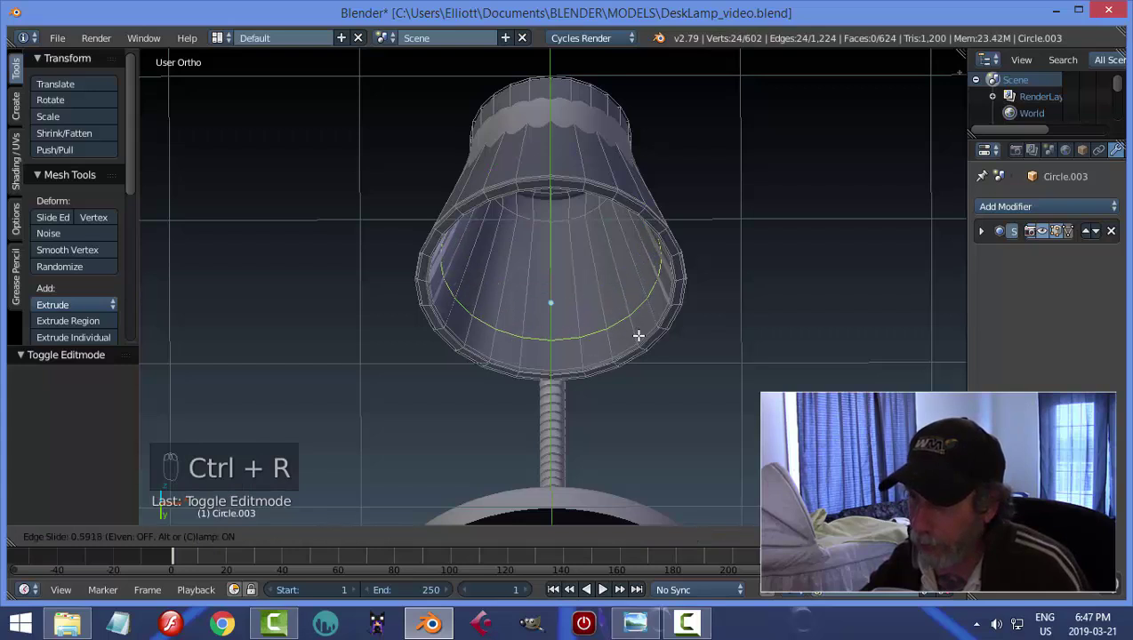
left_click(638, 335)
middle_click_drag(711, 322, 703, 273)
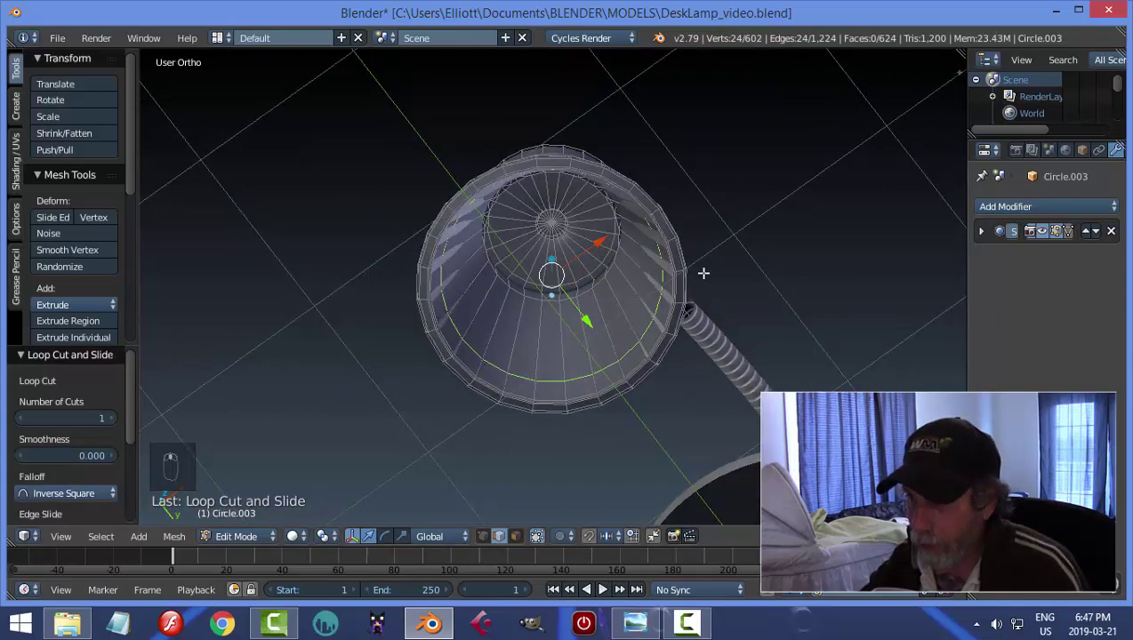
right_click(716, 275)
key("s")
left_click(707, 273)
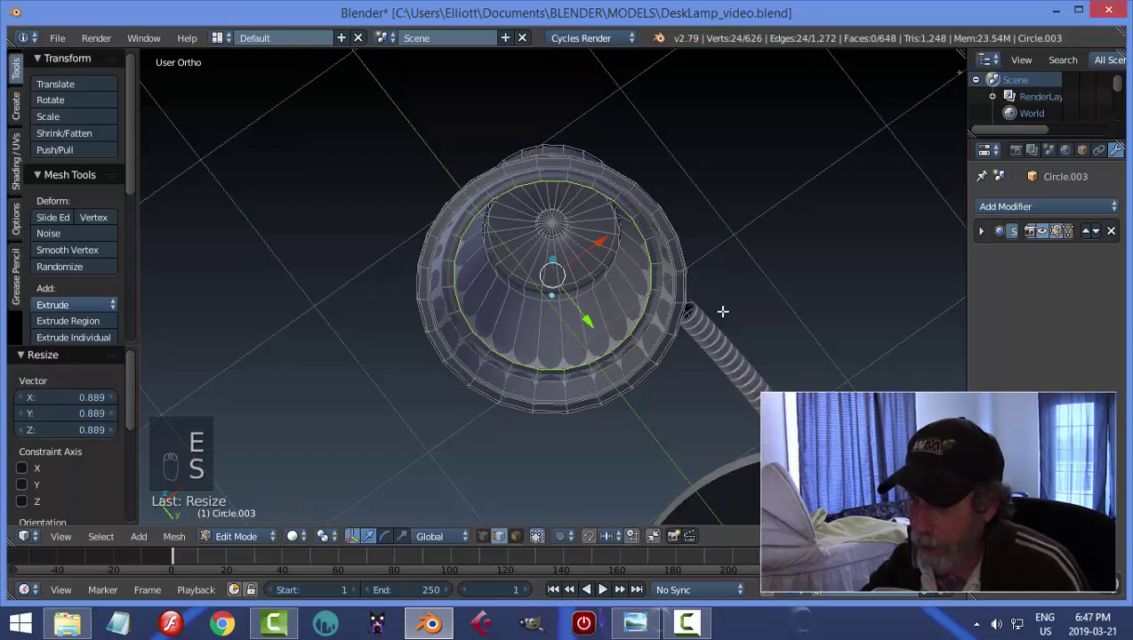
- Extrude the inner loop inward again, scaled to about 0.6, and close the remaining hole by extruding and merging at center
middle_click_drag(721, 311, 672, 286)
key("e")
right_click(672, 285)
key("s")
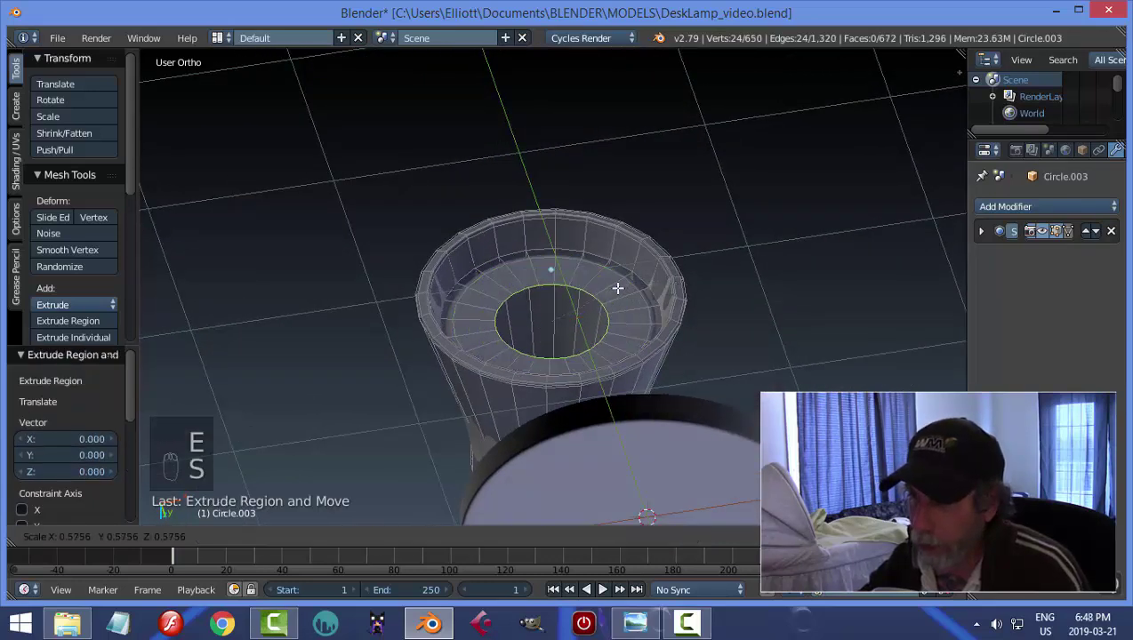
left_click(624, 284)
key("e")
right_click(627, 284)
key("alt+m")
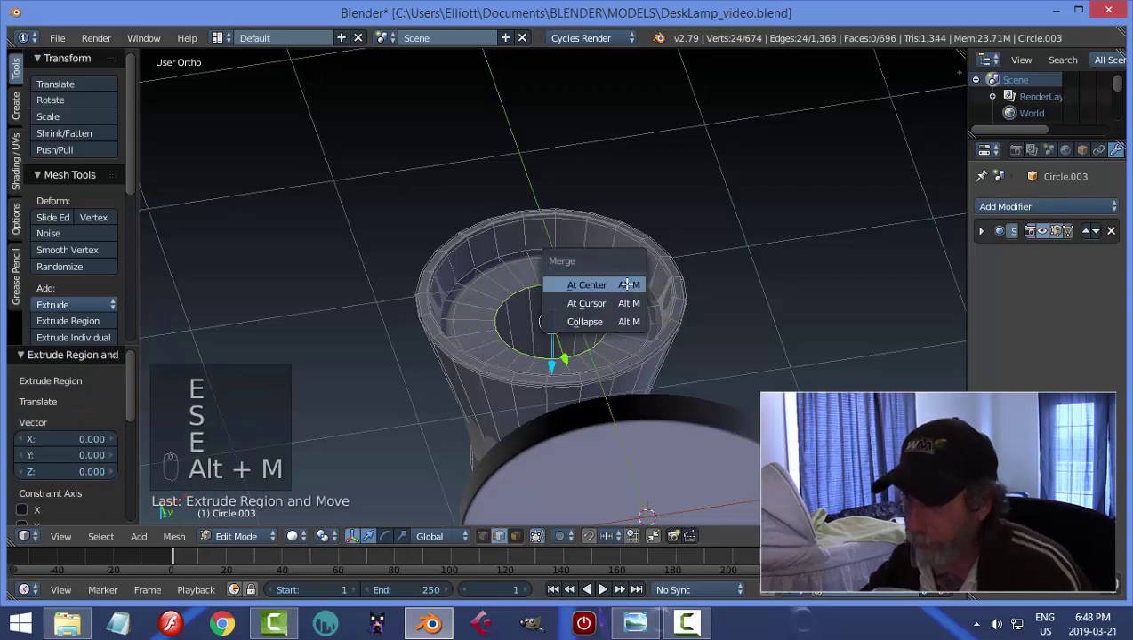
left_click(627, 284)
- Add edge loops on both sides of the inner disc's outer edge, one on the disc and one on the shade wall
middle_click_drag(650, 293, 548, 294)
scroll(548, 294, "up", 4)
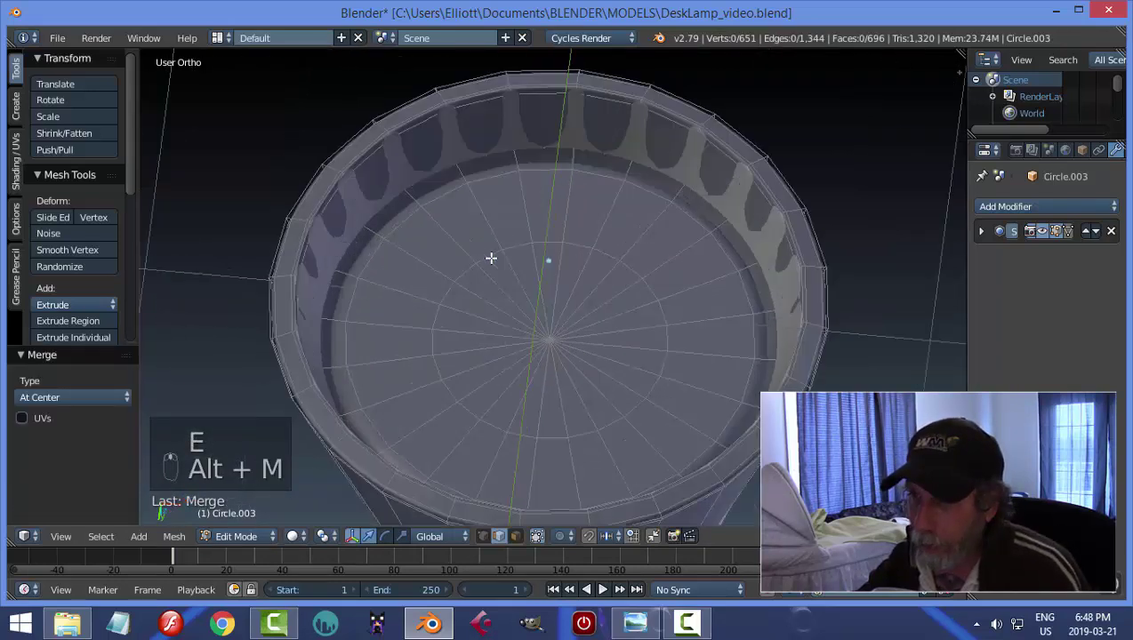
key("ctrl+r")
left_click(445, 156)
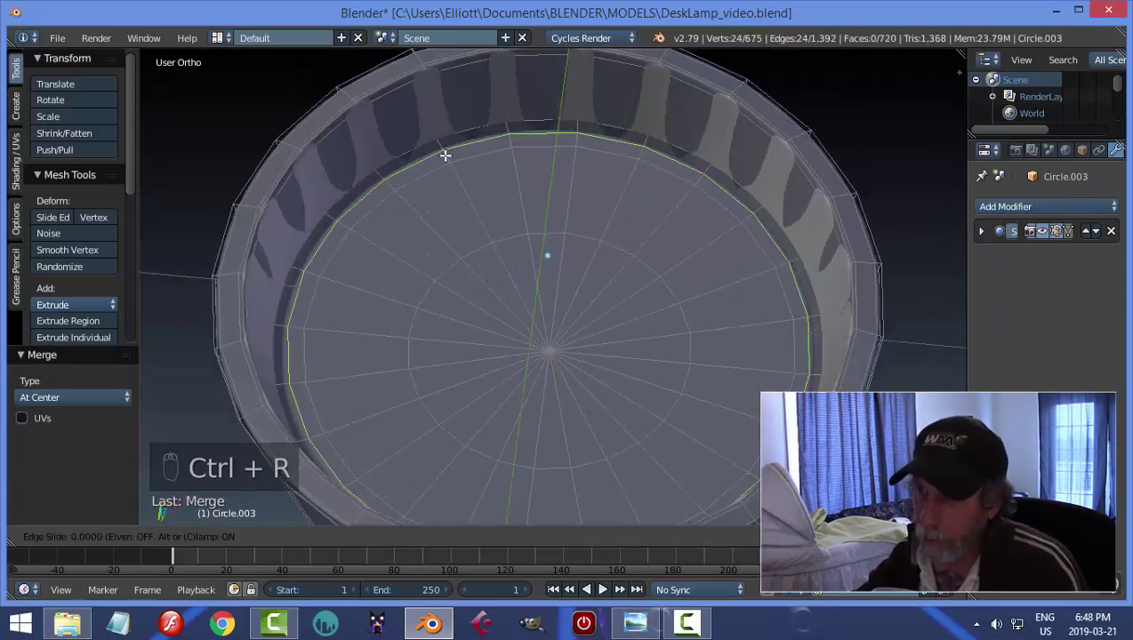
left_click(443, 143)
key("ctrl+r")
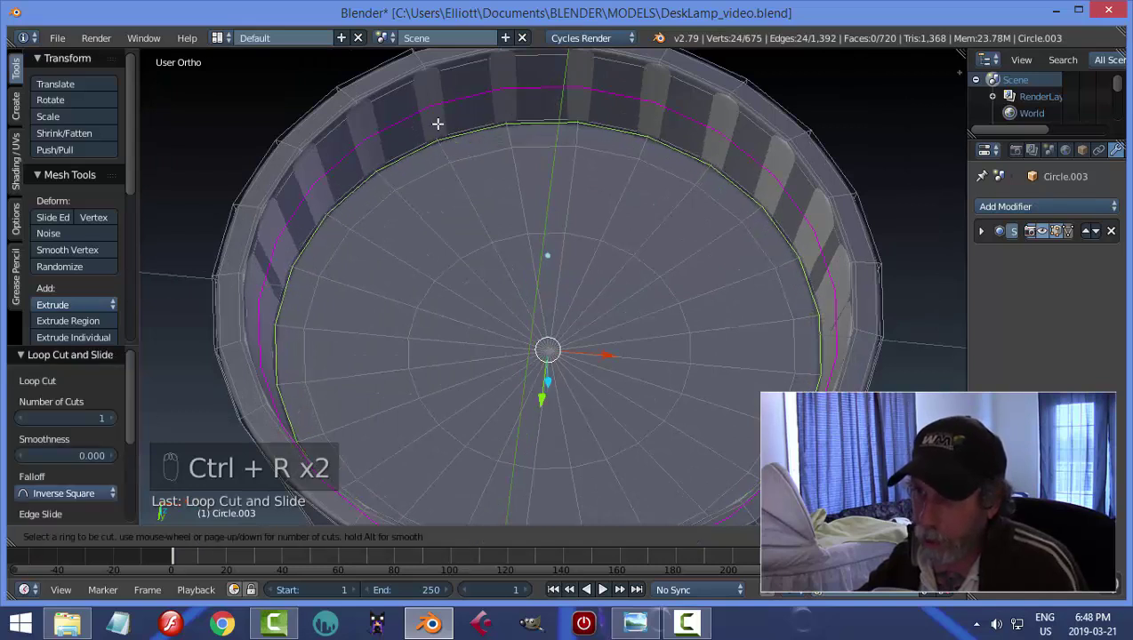
left_click(437, 133)
left_click(437, 150)
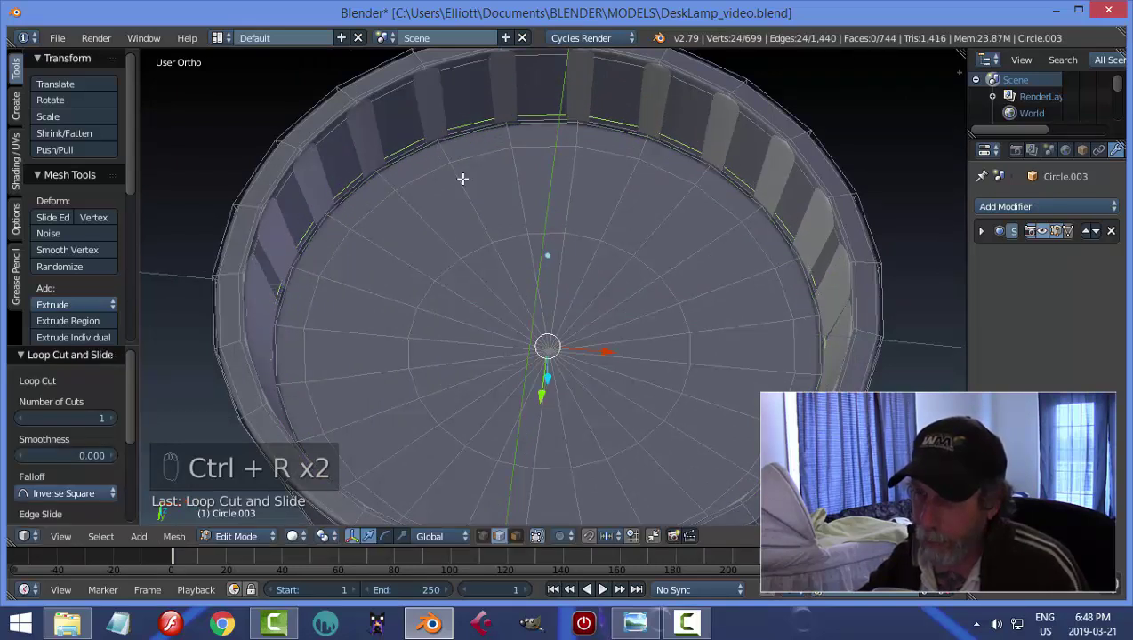
- Return to Object Mode, inspect the disc inside the lampshade from several angles, and undo the disc edits
key("Tab")
left_click(353, 197)
scroll(562, 281, "down", 3)
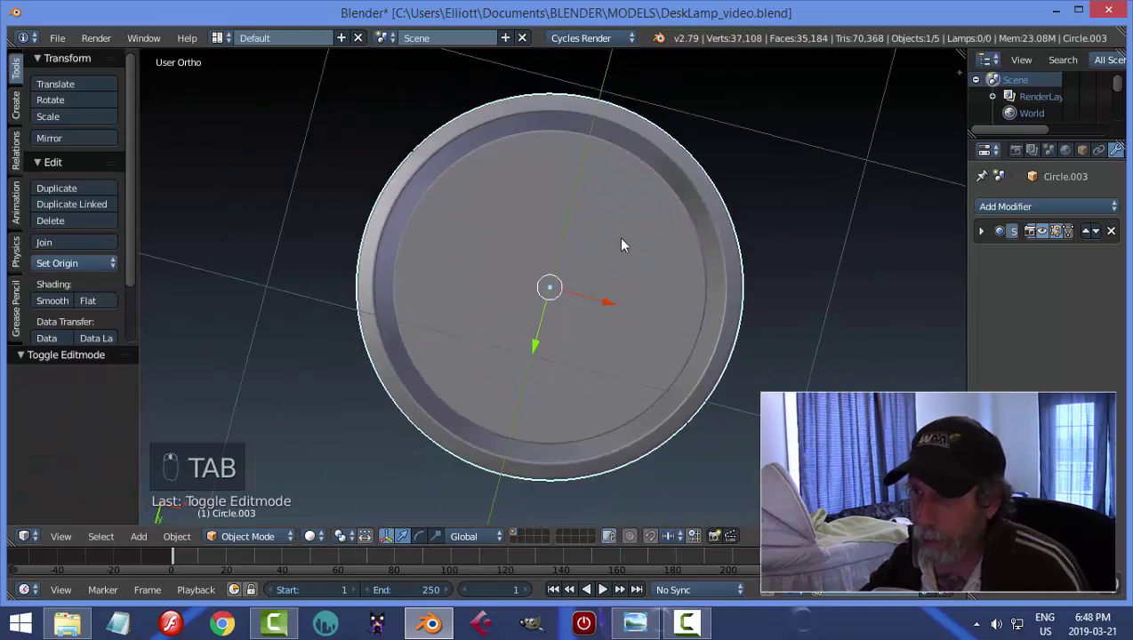
middle_click_drag(623, 246, 926, 261)
scroll(701, 260, "up", 4)
middle_click_drag(730, 313, 648, 350)
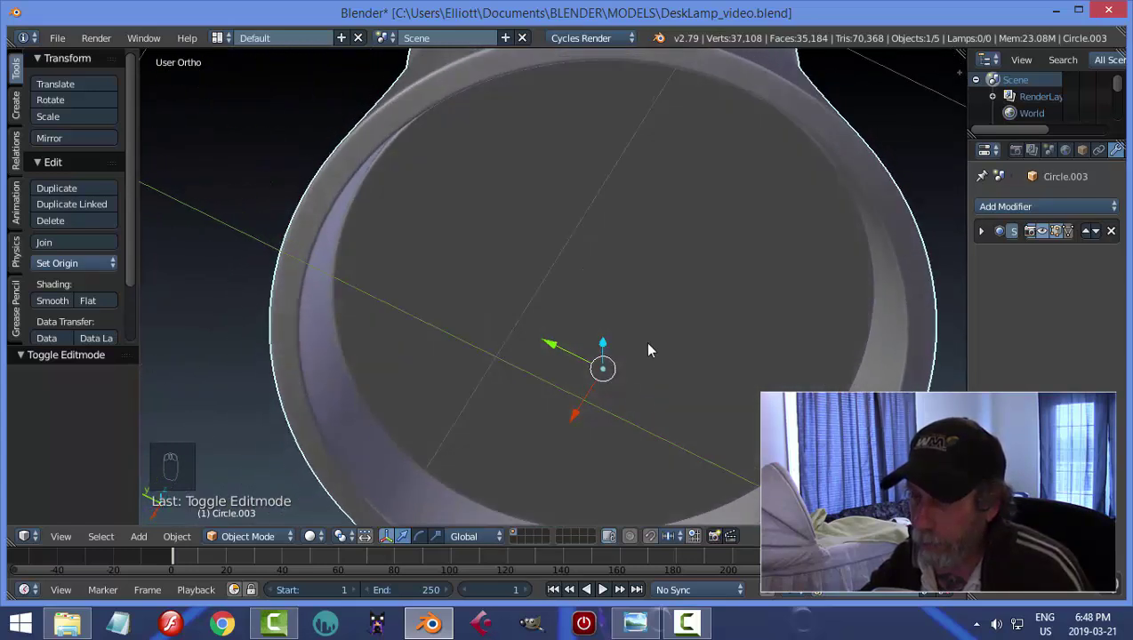
key("ctrl+z")
- Snap the 3D cursor to the edge loop around the lampshade's inner rim and return to Object Mode
mouse_move(666, 307)
middle_mouse_down()
mouse_move(718, 339)
mouse_move(710, 329)
mouse_move(728, 324)
mouse_move(723, 383)
mouse_move(717, 375)
middle_mouse_up()
key("Tab")
left_click(802, 378)
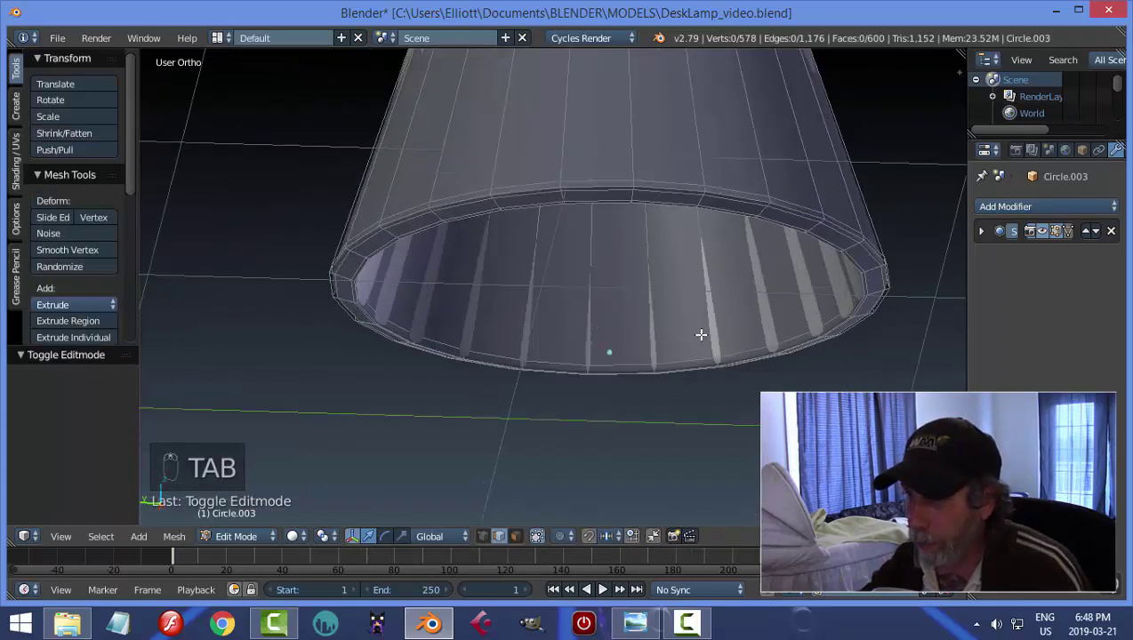
middle_click_drag(744, 267, 732, 240)
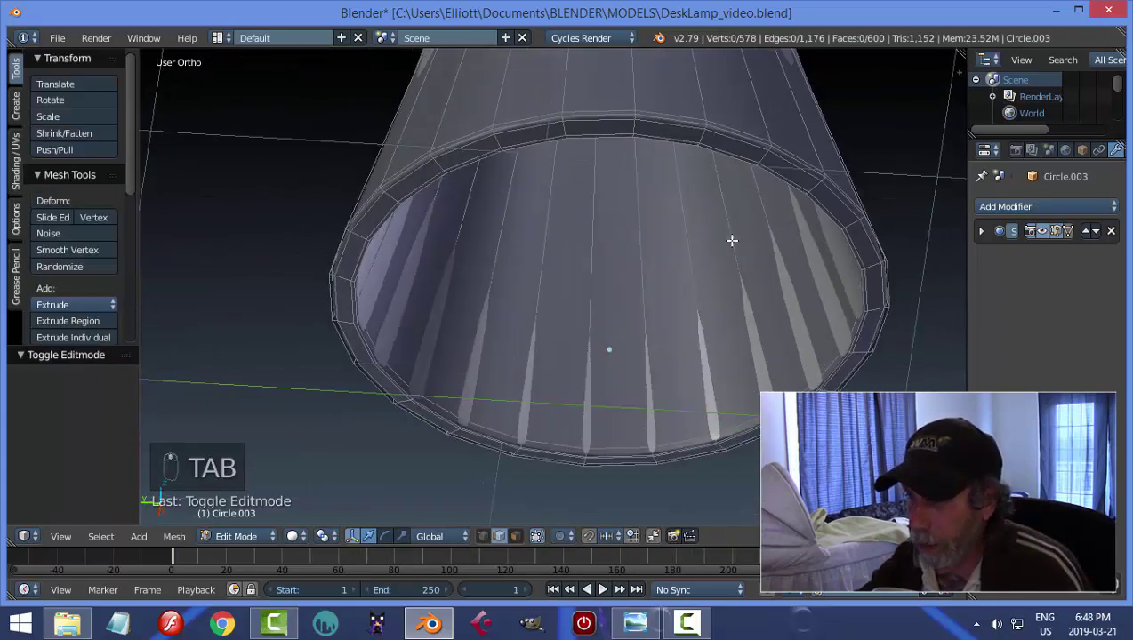
right_click(680, 143, "alt")
middle_click_drag(712, 290, 660, 343)
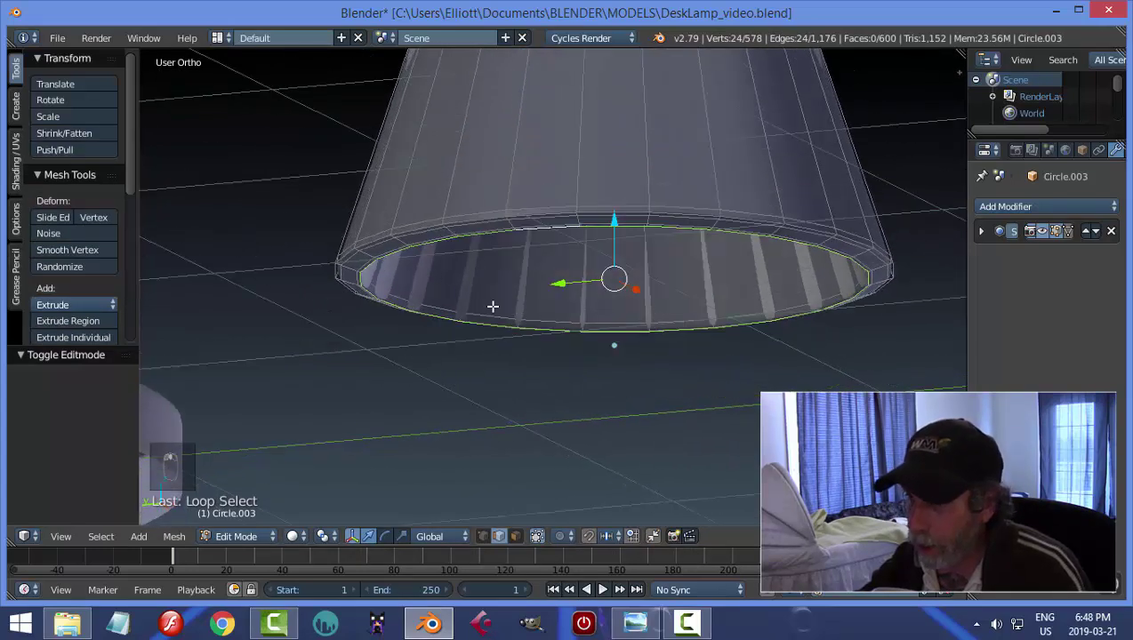
key("shift+s")
left_click(724, 326)
middle_click_drag(719, 336, 655, 339)
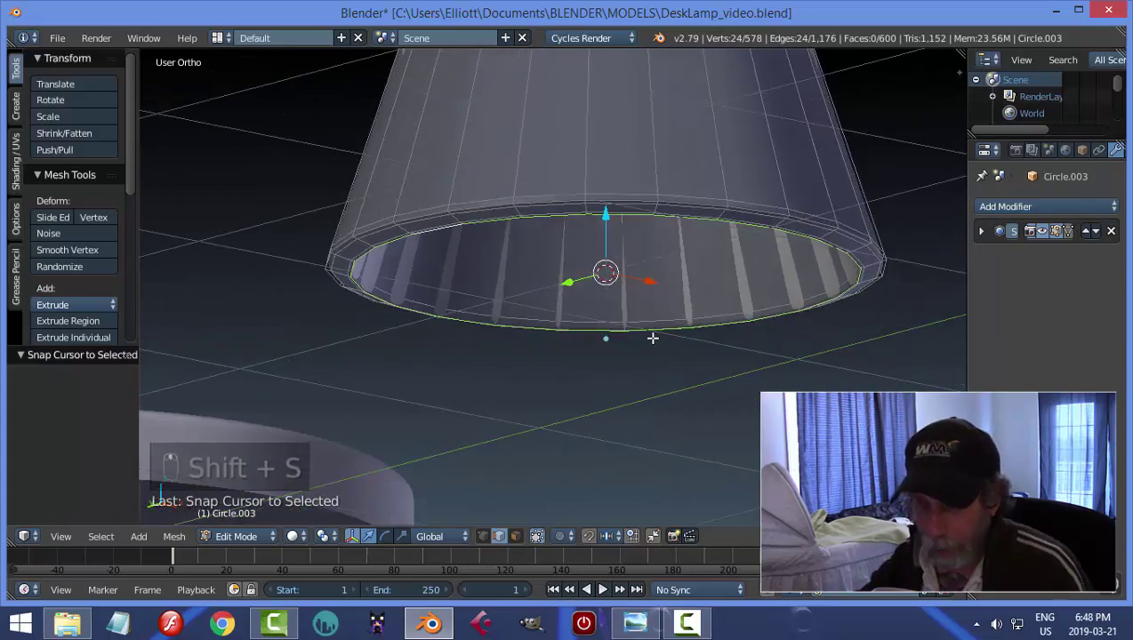
key("a")
key("Tab")
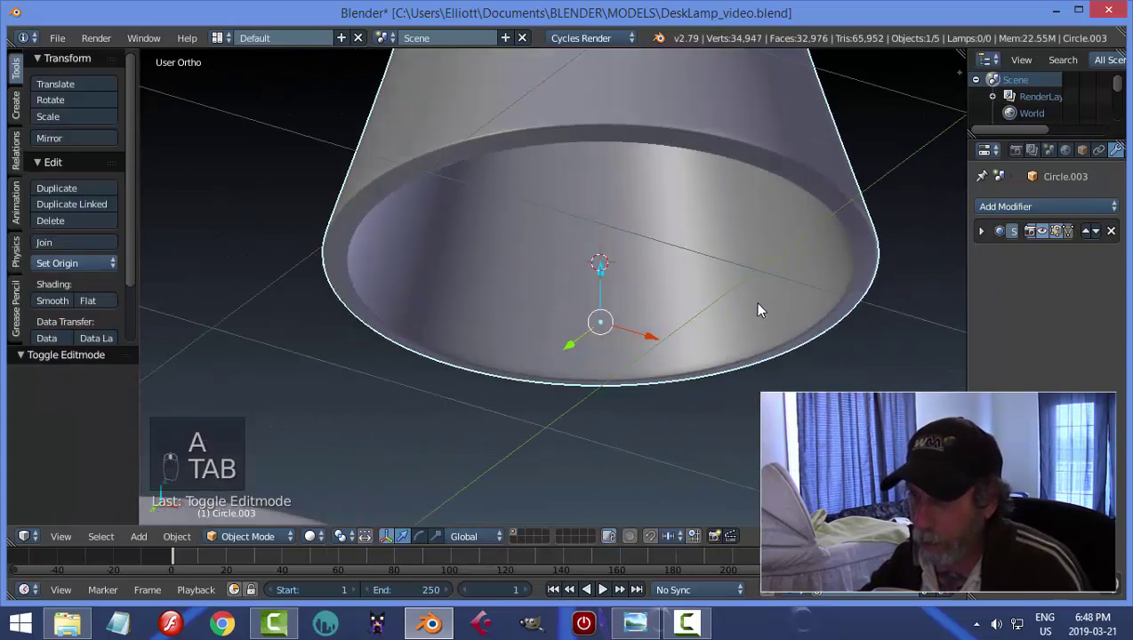
middle_click_drag(757, 309, 753, 318)
- Add a mesh circle at the 3D cursor and scale it down in Edit Mode to roughly the lampshade opening's size
key("shift+a")
mouse_move(748, 301)
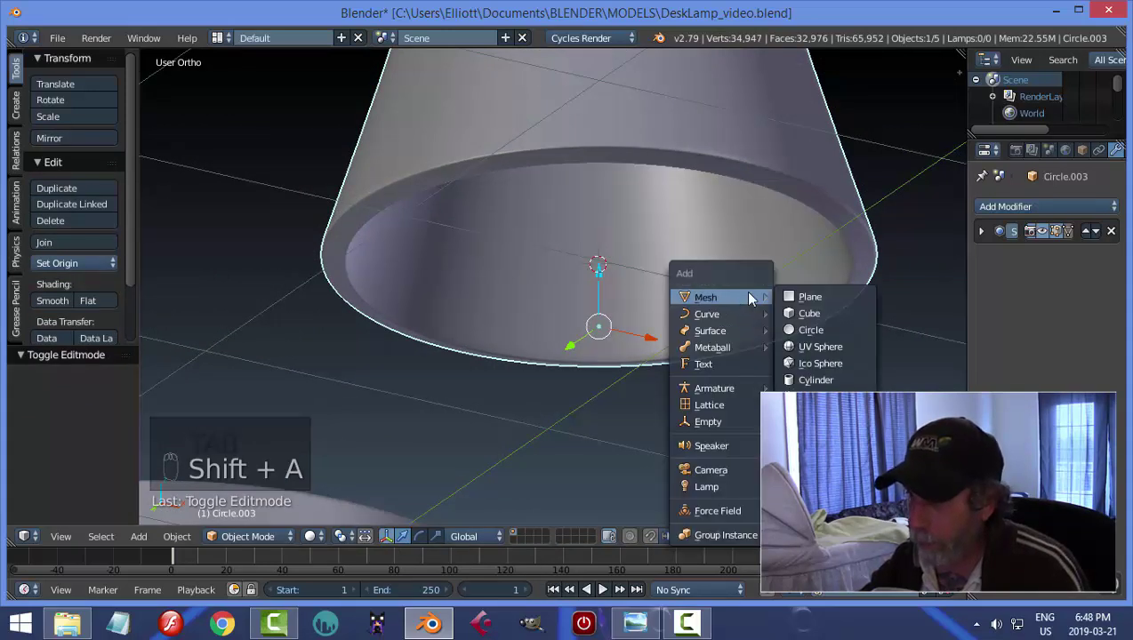
left_click(834, 328)
middle_click_drag(789, 321, 819, 319)
key("Tab")
left_click(932, 284)
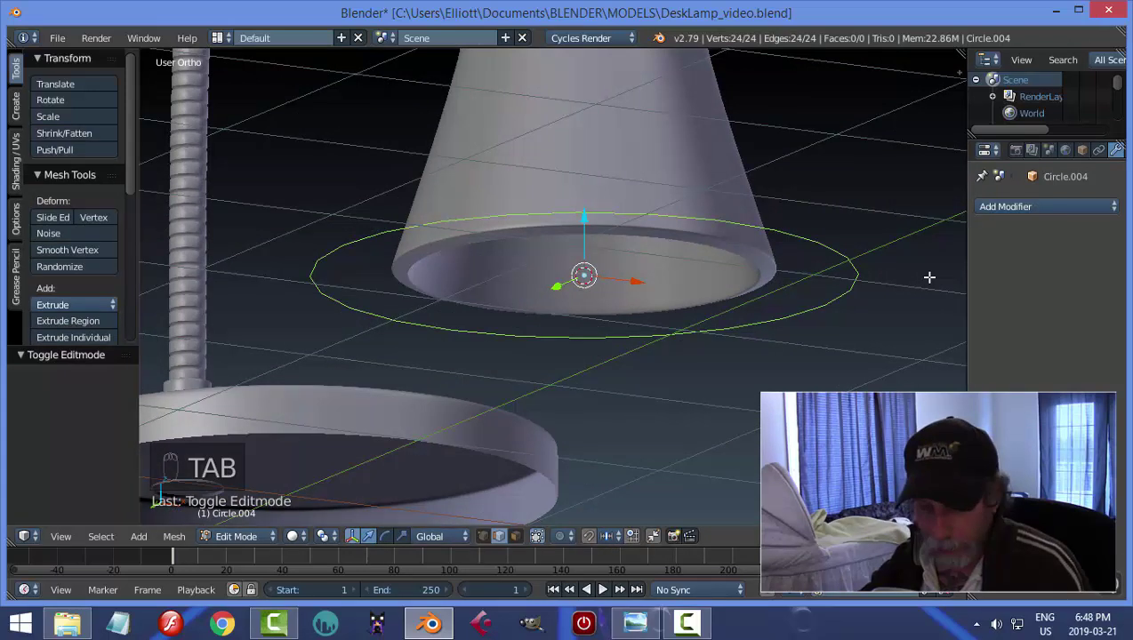
key("s")
left_click(816, 272)
- Raise the circle 0.143 along Z and scale it to 0.915 so it fits inside the lampshade
middle_click_drag(815, 318, 541, 225)
left_click_drag(575, 216, 588, 177)
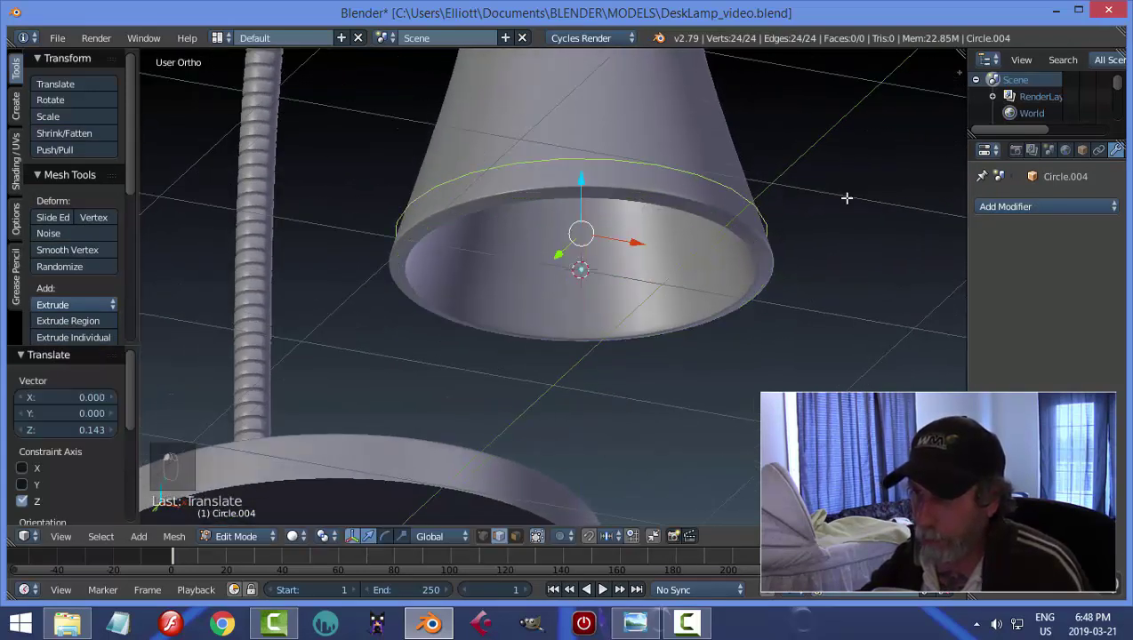
key("s")
left_click(783, 267)
middle_click_drag(783, 268, 804, 192)
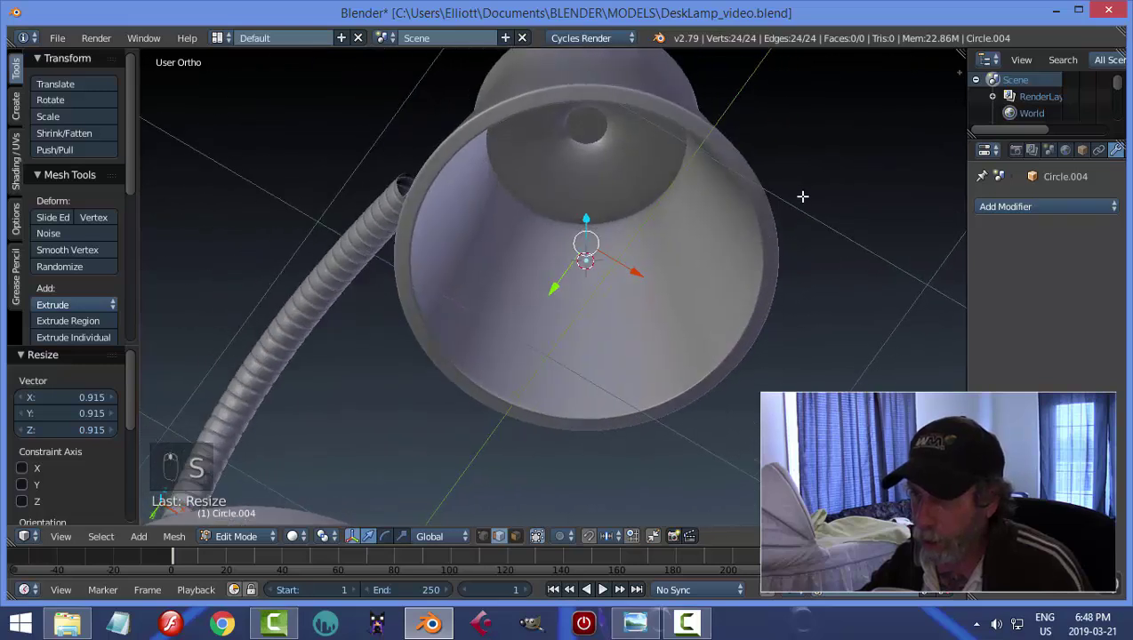
key("Tab")
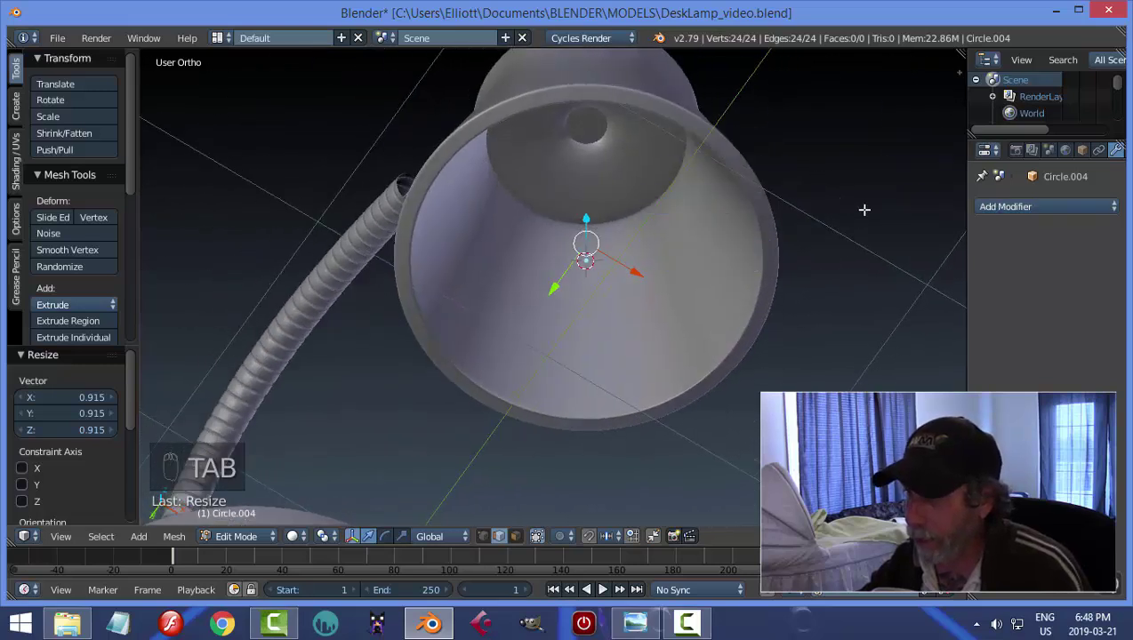
- Extrude the circle slightly inward, extrude it inward again to about half size, then extrude and merge at center to close the disc
key("e")
key("s")
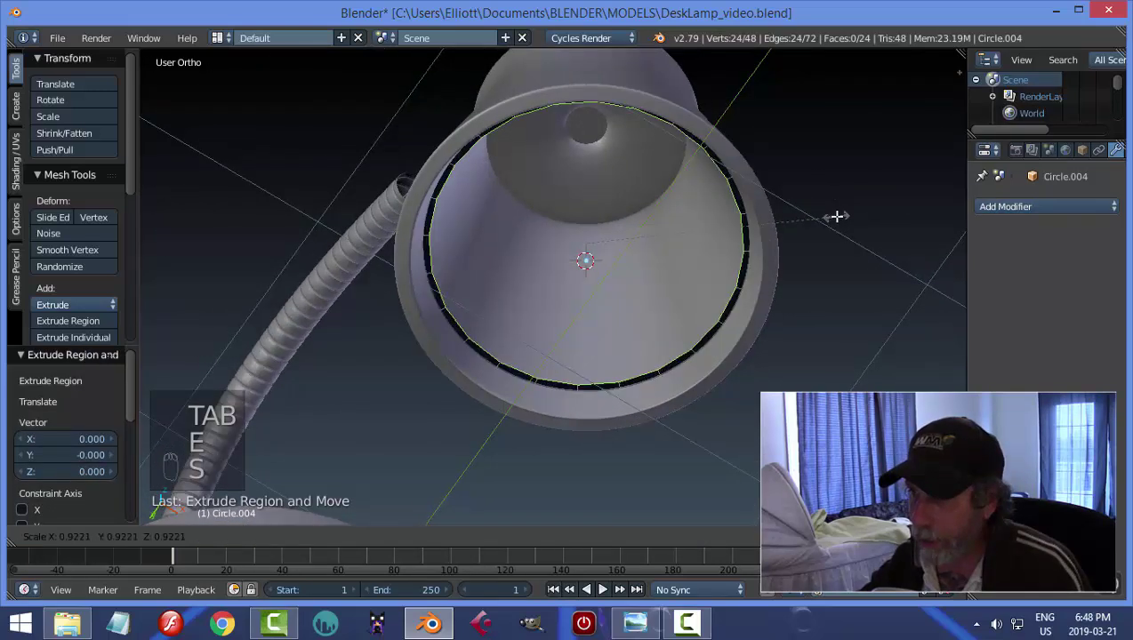
left_click(834, 217)
key("e")
key("s")
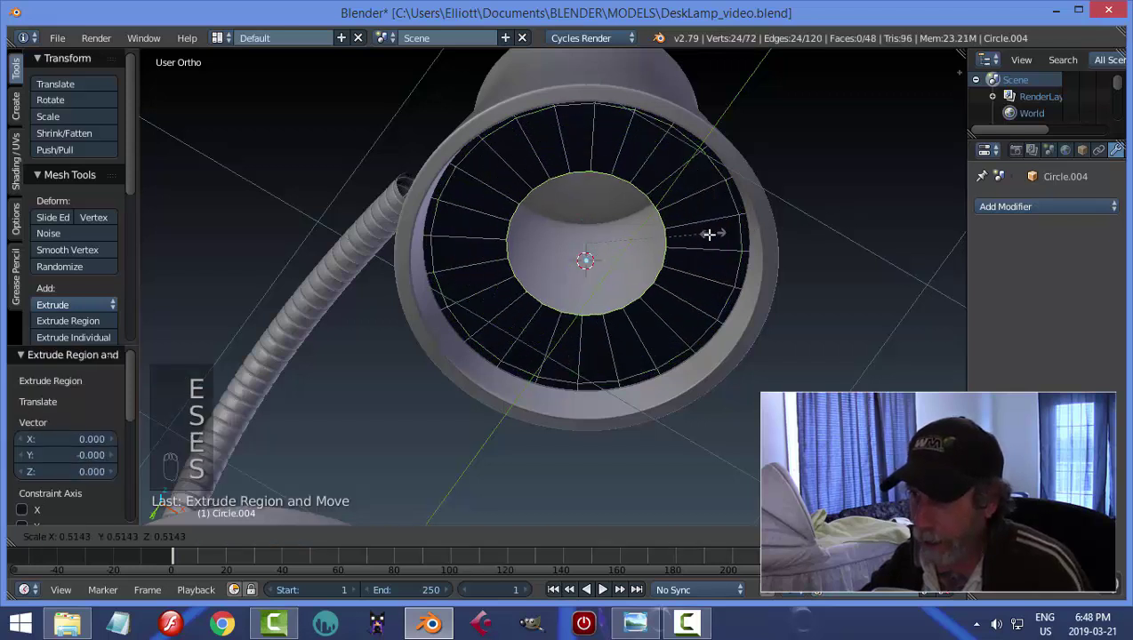
left_click(770, 229)
key("e")
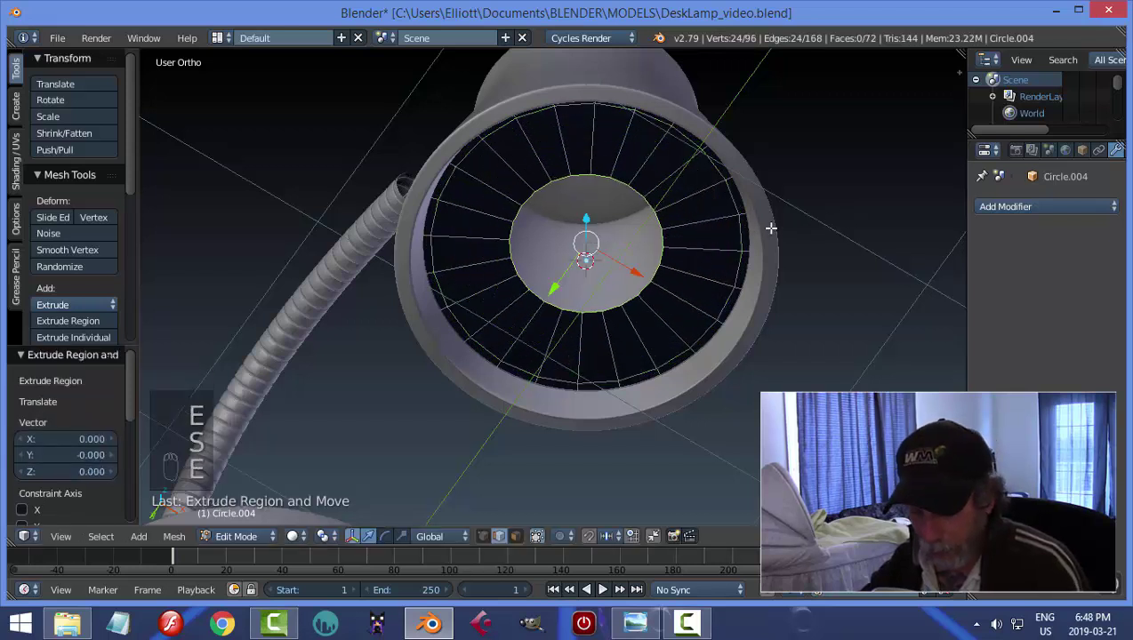
key("alt+m")
left_click(770, 228)
- Make the whole disc's normals consistent and extrude it slightly downward along Z to give it thickness
key("a")
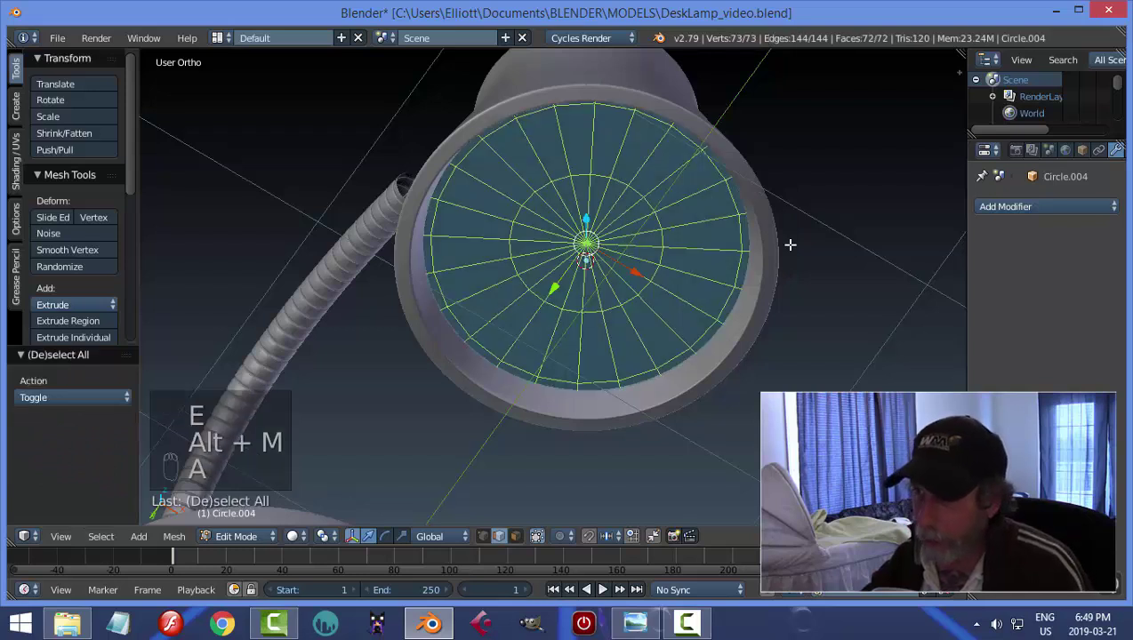
key("ctrl+n")
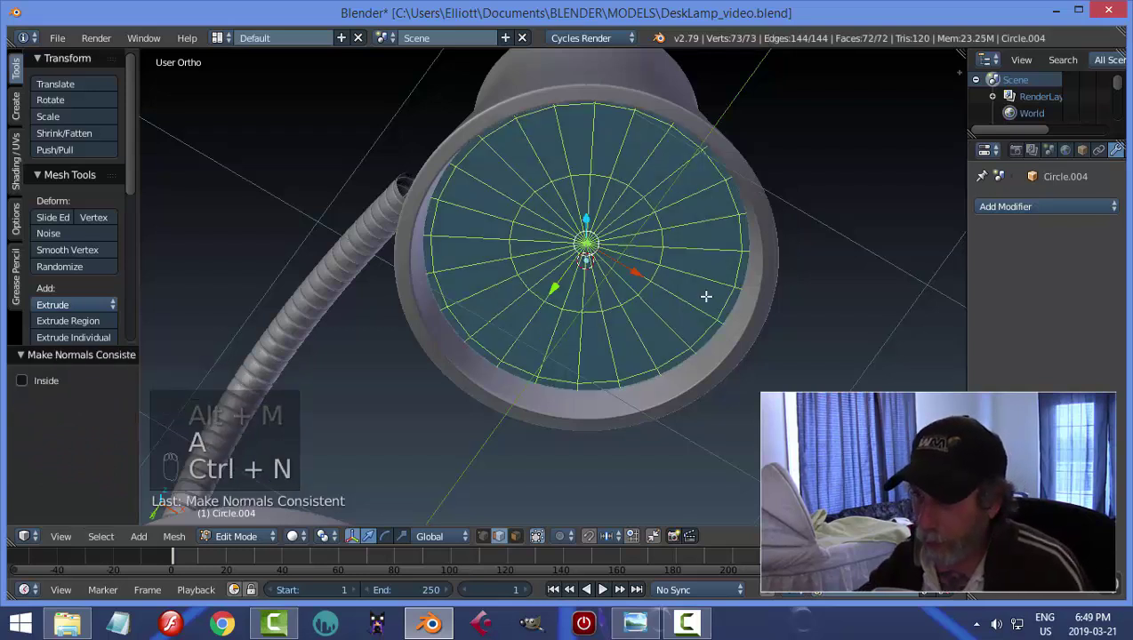
middle_click_drag(706, 296, 668, 328)
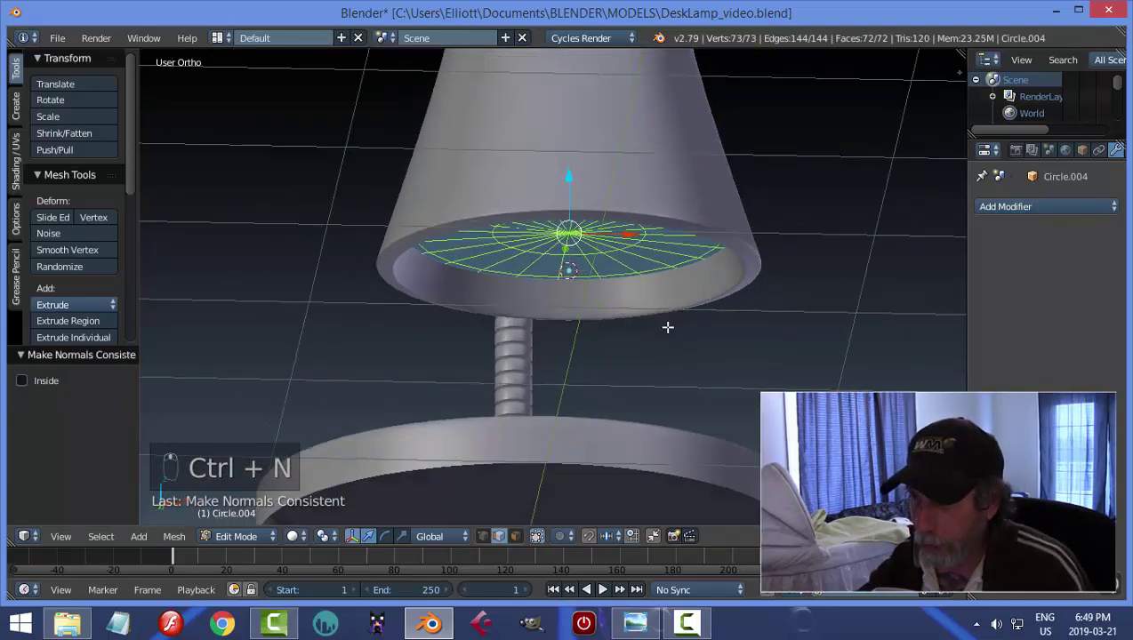
key("e")
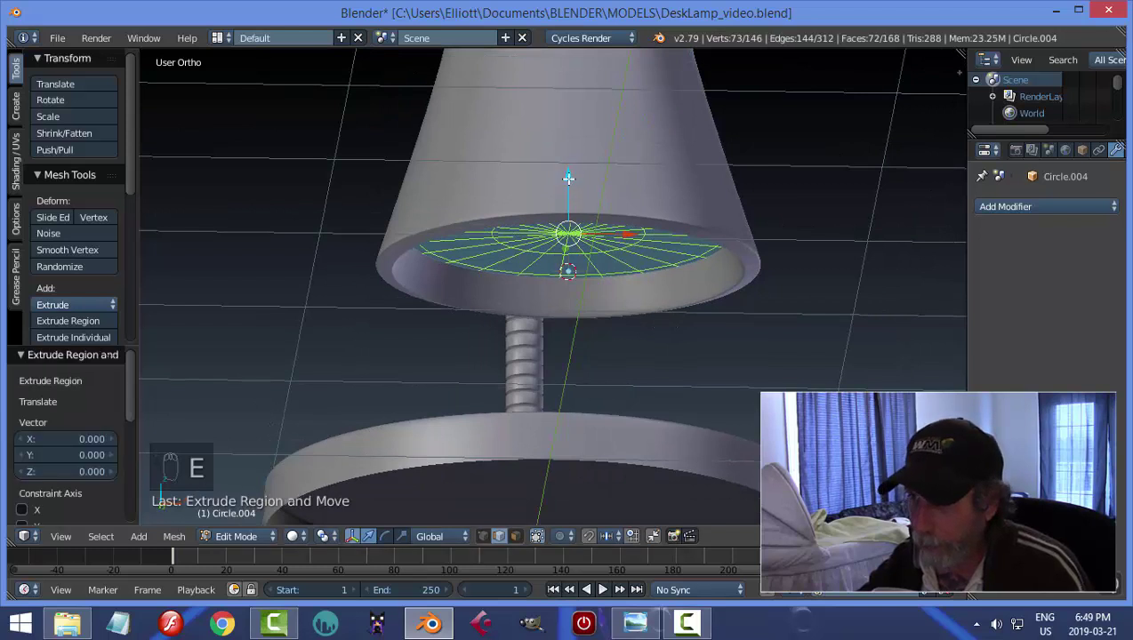
left_click_drag(568, 178, 716, 219)
- Recalculate the thickened disc's normals, return to Object Mode and deselect everything
key("a")
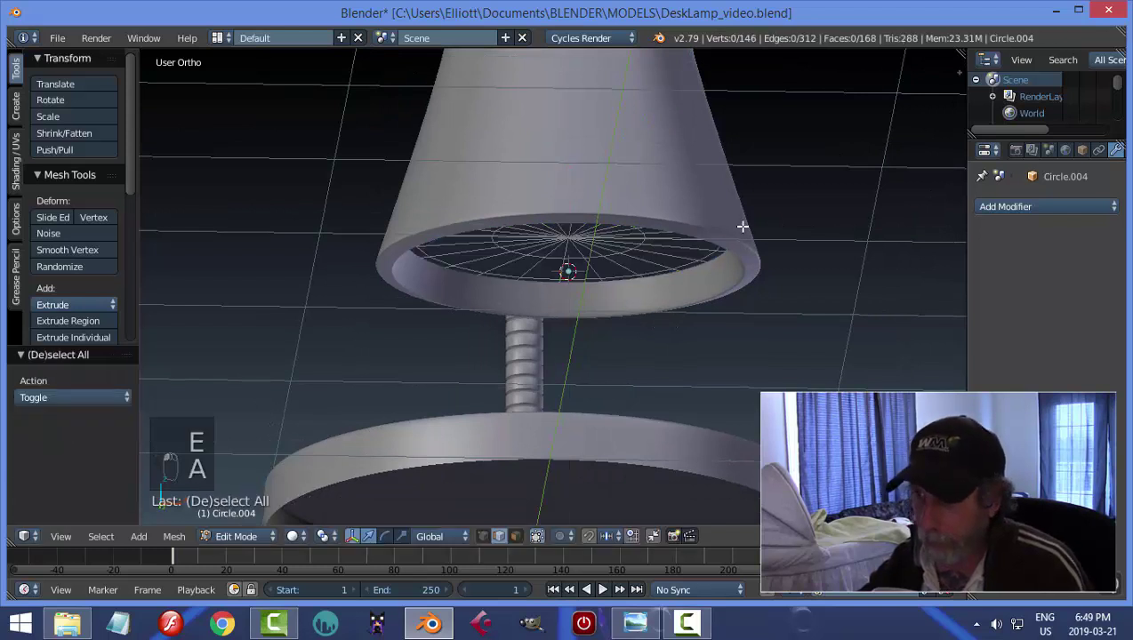
key("a")
key("a")
key("ctrl+n")
key("a")
key("Tab")
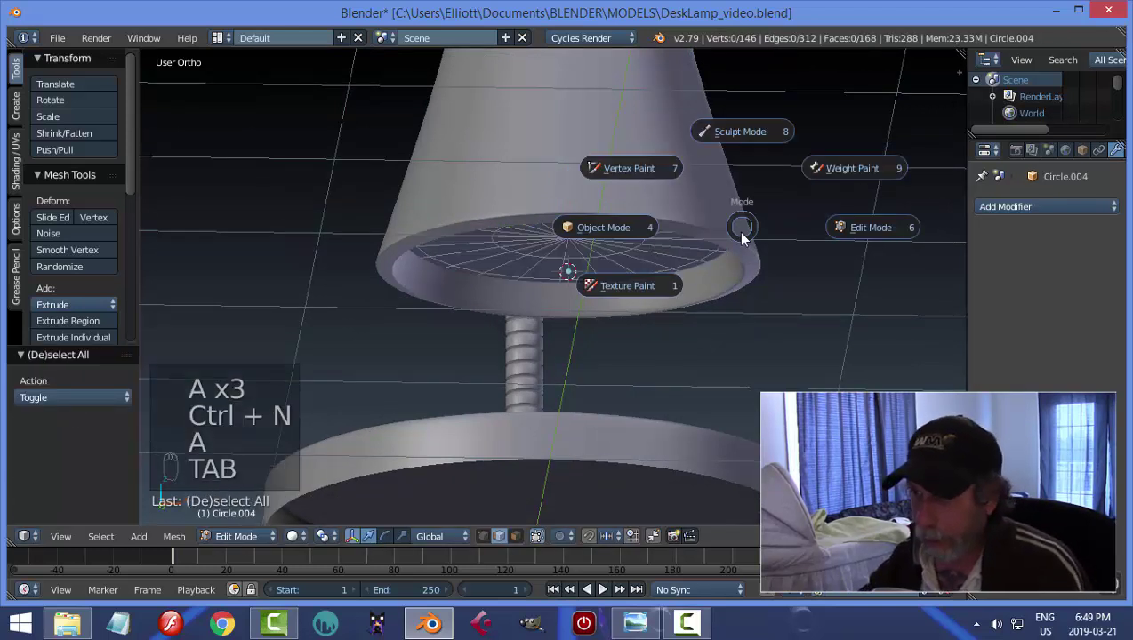
left_click(649, 233)
key("a")
key("a")
- Select the disc and lampshade together and, in the right side view, move them 1.066 along Y and 1.349 along Z toward the gooseneck tip
middle_click_drag(783, 301, 558, 265)
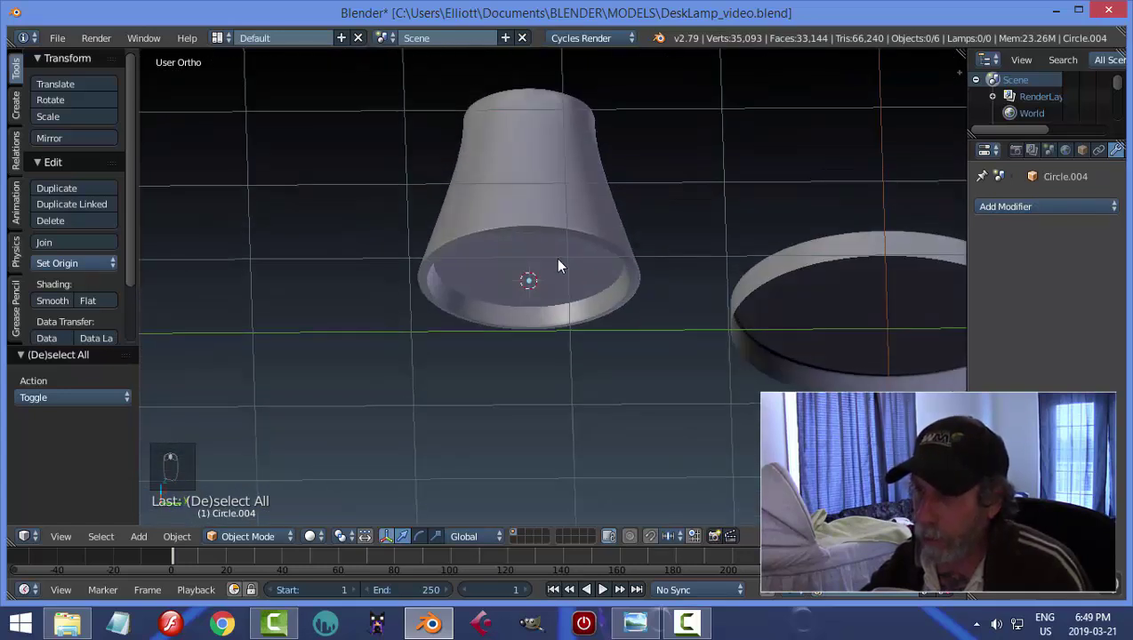
right_click(557, 171, "shift")
middle_click_drag(720, 152, 695, 219)
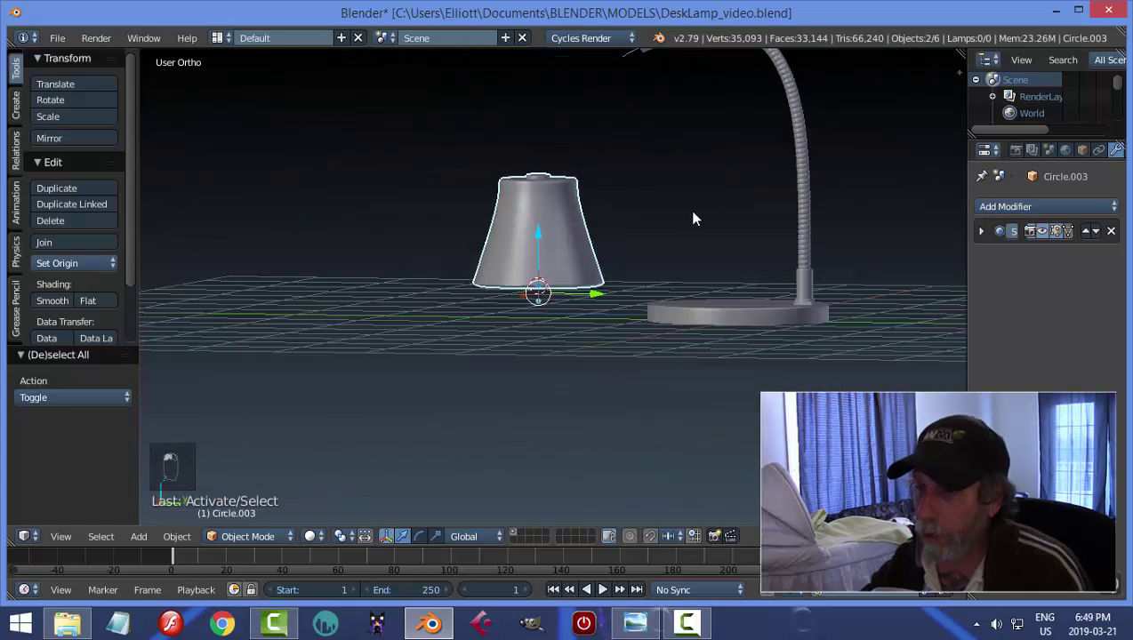
key("KP_3")
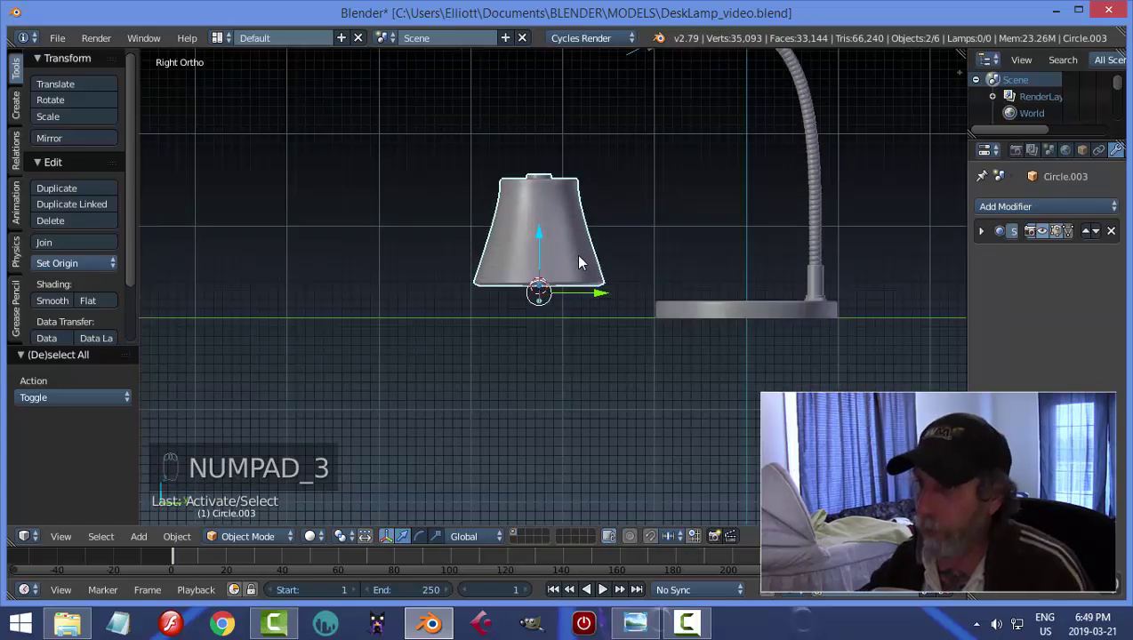
scroll(621, 235, "down", 2)
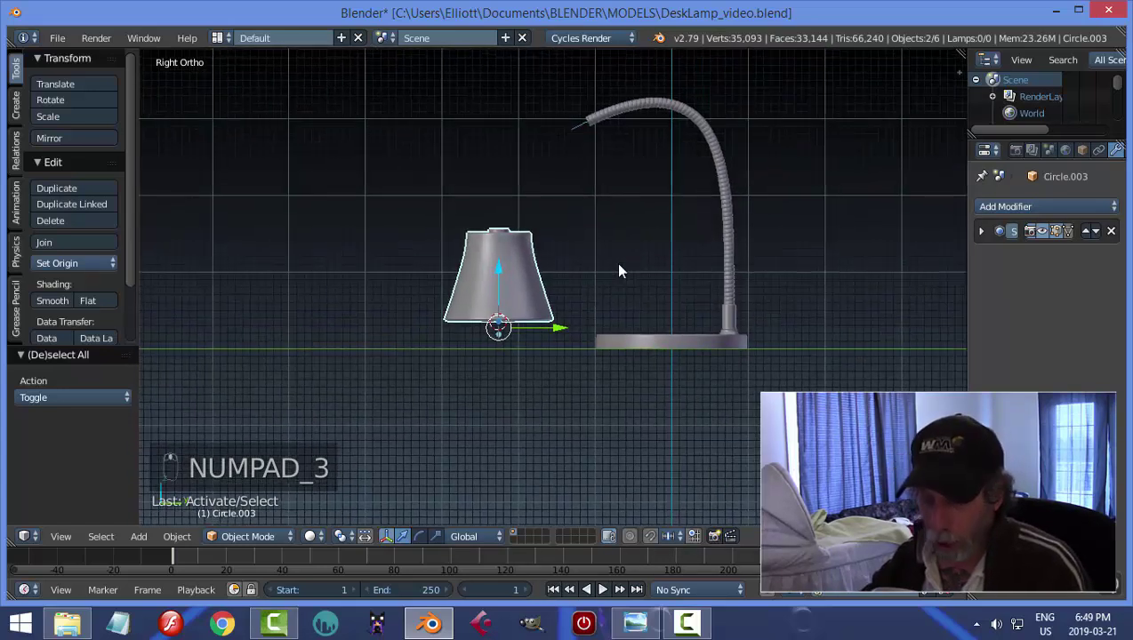
key("g")
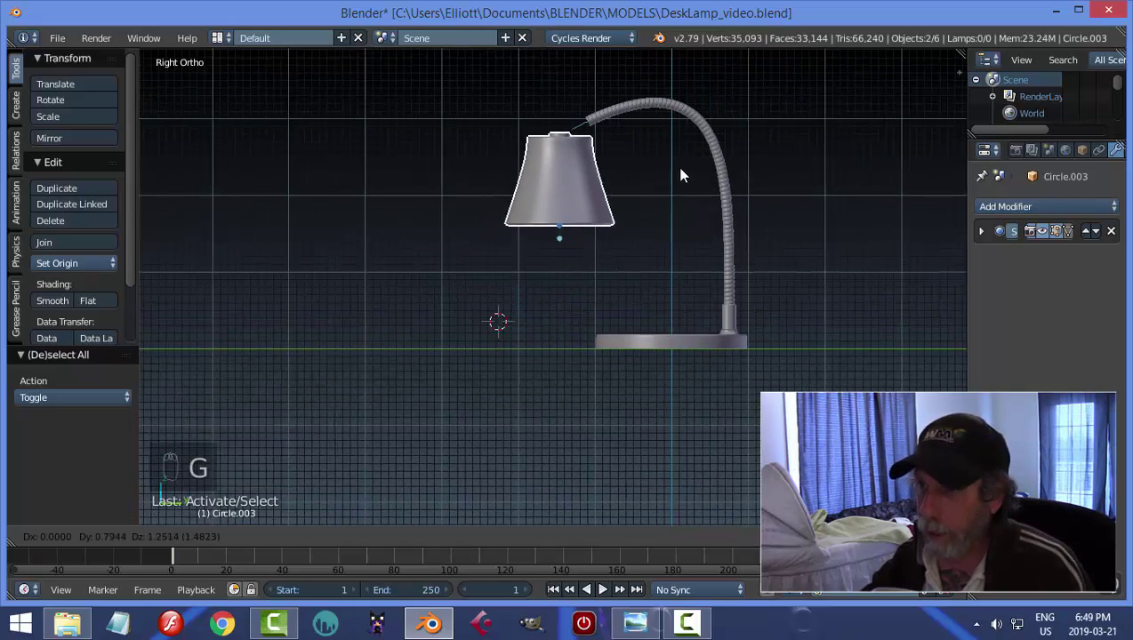
left_click(694, 160)
- Rotate the lampshade and disc -410° about X and move them -0.901 along Y and 0.535 along Z onto the gooseneck end
scroll(667, 169, "up", 2)
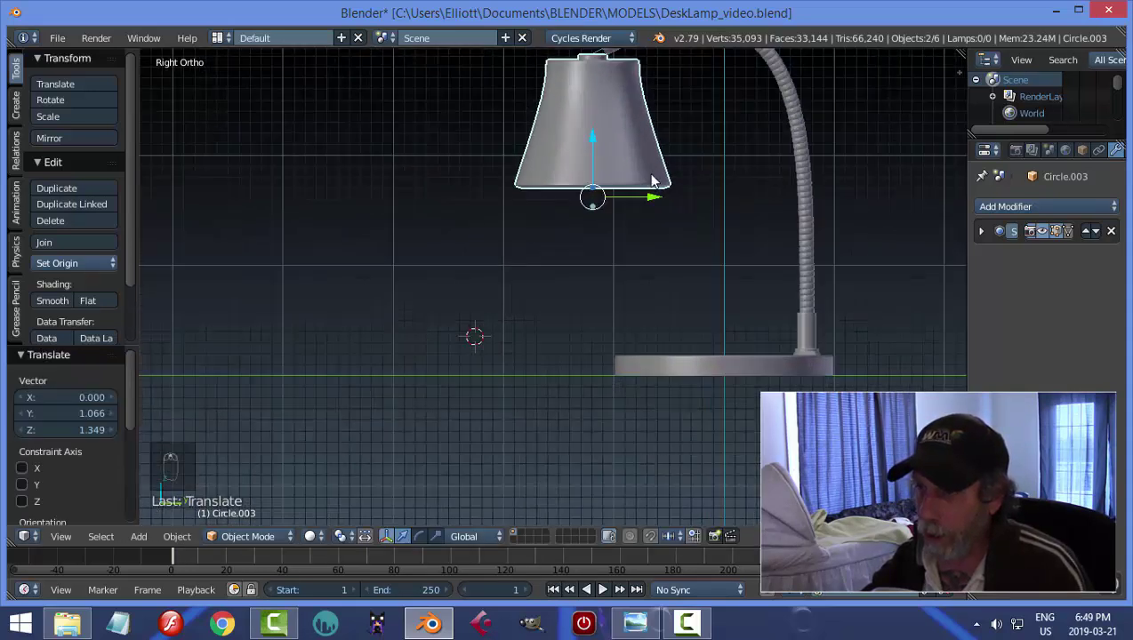
scroll(622, 269, "up", 1)
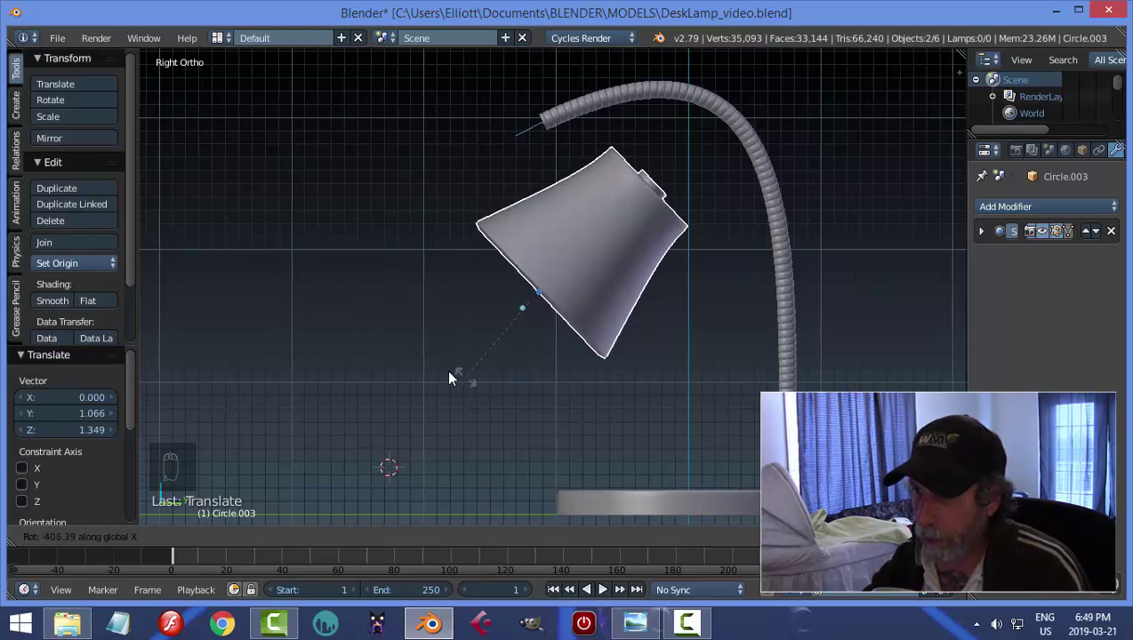
left_click(446, 56)
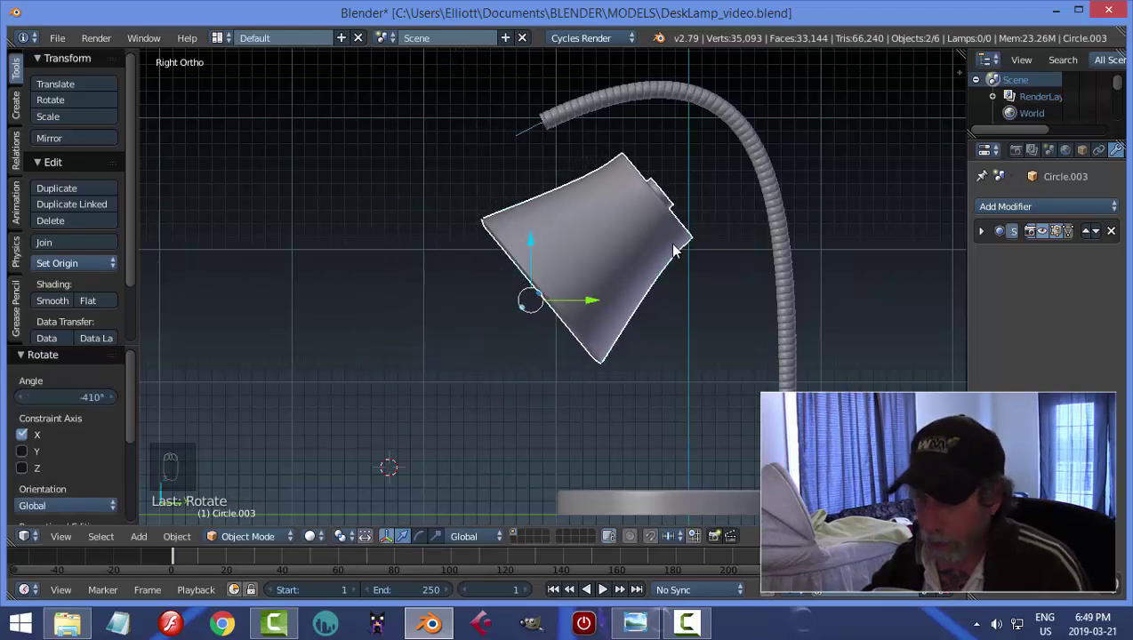
key("g")
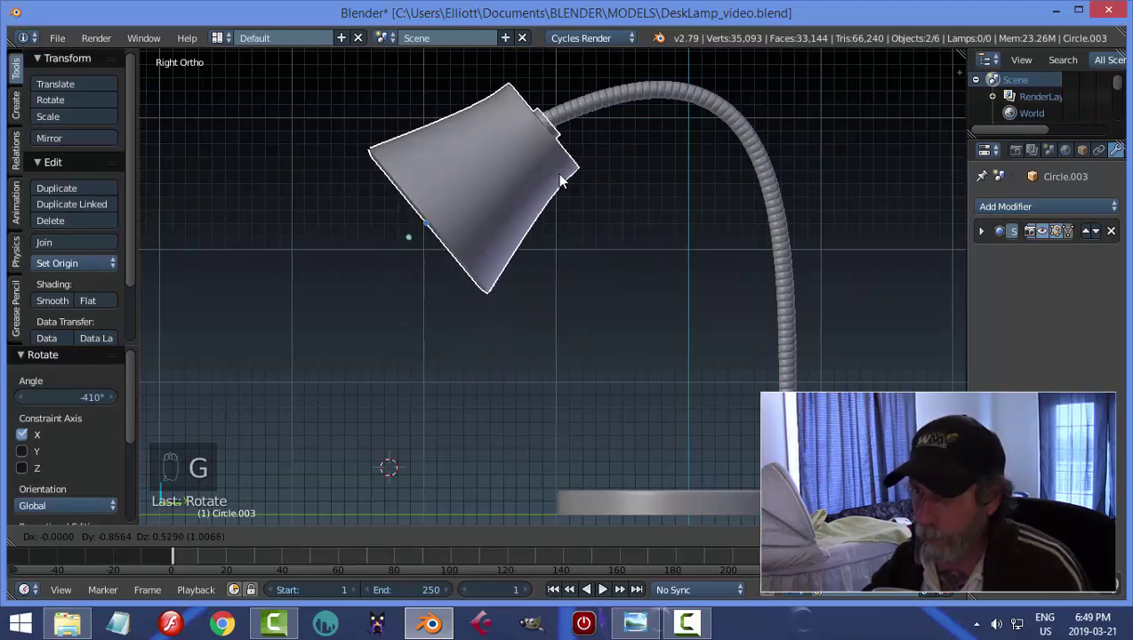
left_click(553, 180)
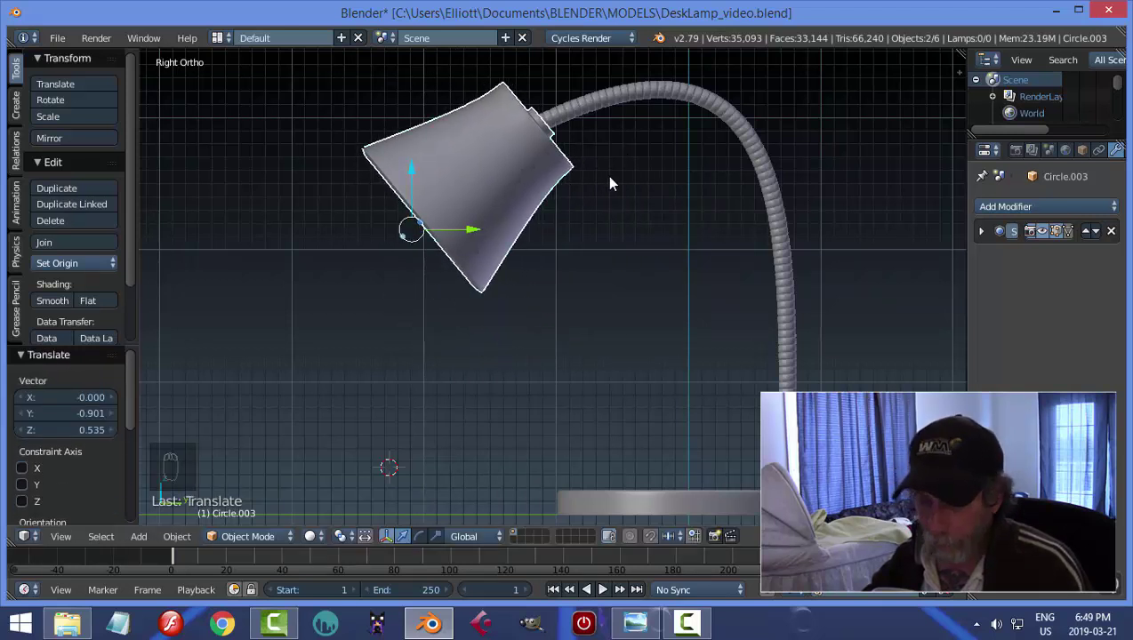
- Rotate the lampshade and disc a further -12.1° about X and reposition the collar on the gooseneck end
key("r")
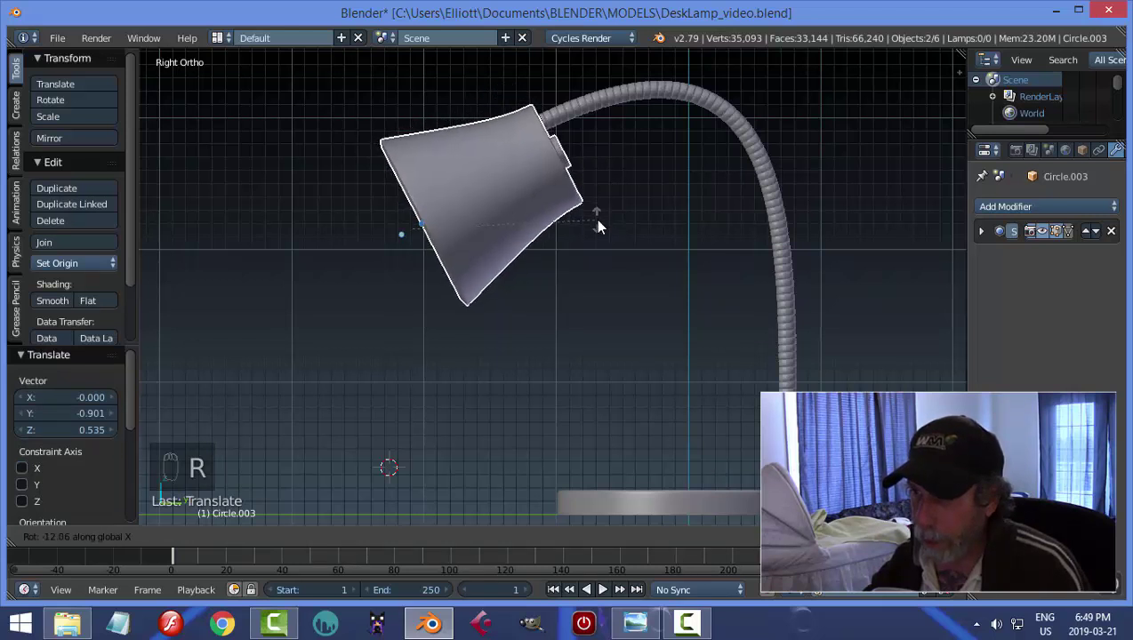
left_click(598, 227)
key("g")
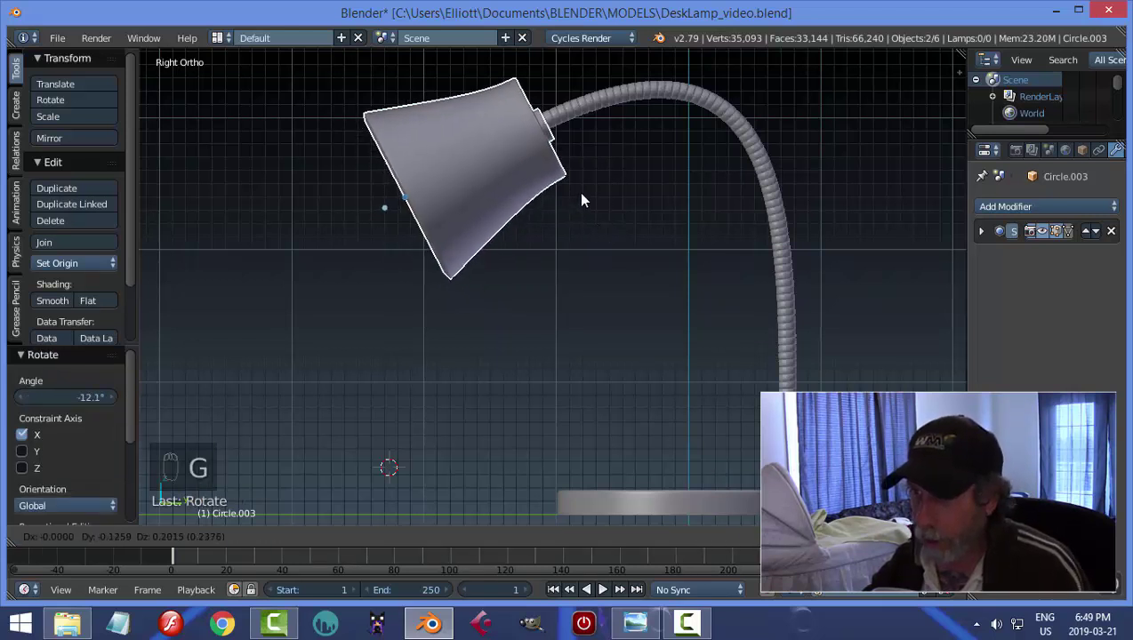
left_click(578, 192)
- Reselect the lampshade and its disc and move them 0.004 along Y and 0.018 along Z in the right side view
key("a")
middle_click_drag(680, 189, 449, 222)
right_click(449, 222)
middle_click_drag(539, 147, 601, 239)
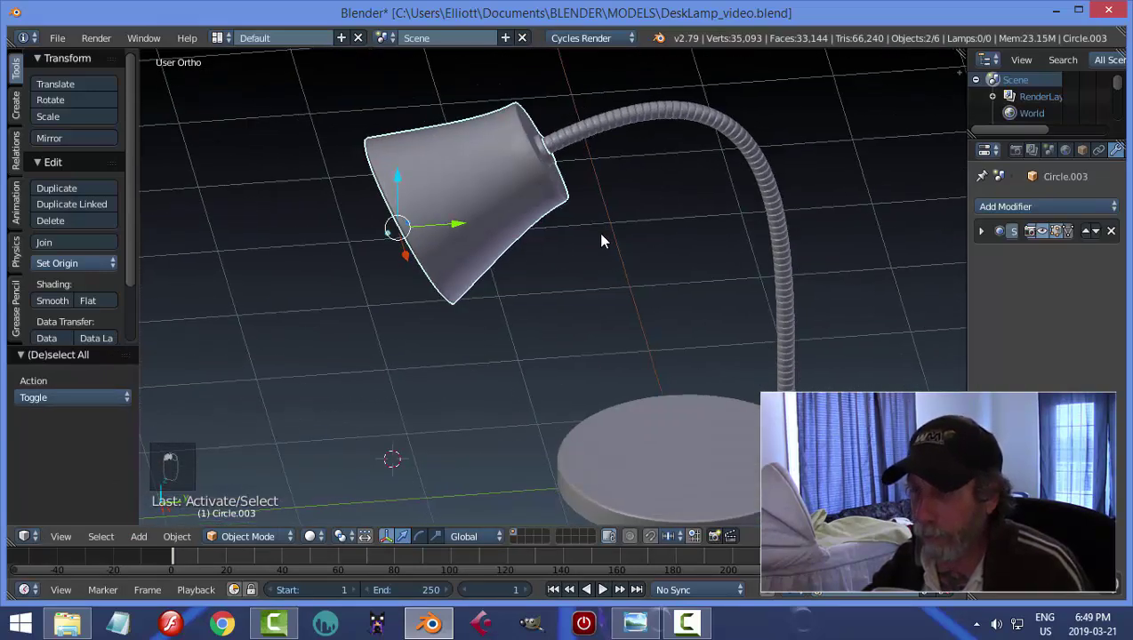
key("KP_3")
scroll(601, 240, "up", 3)
scroll(606, 434, "up", 5, "shift")
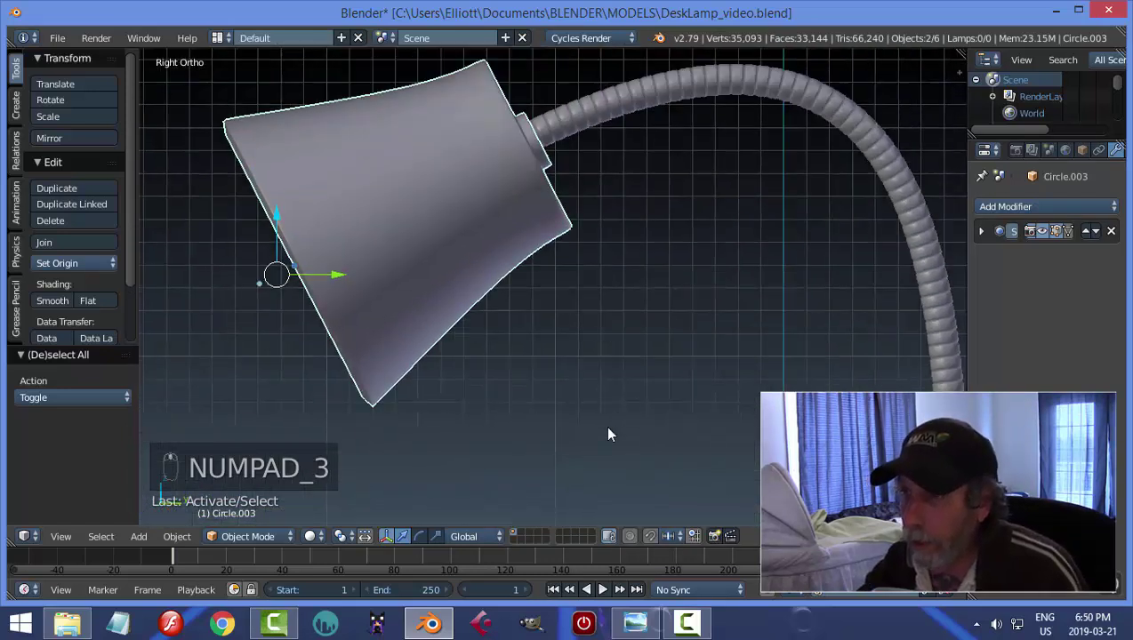
key("g")
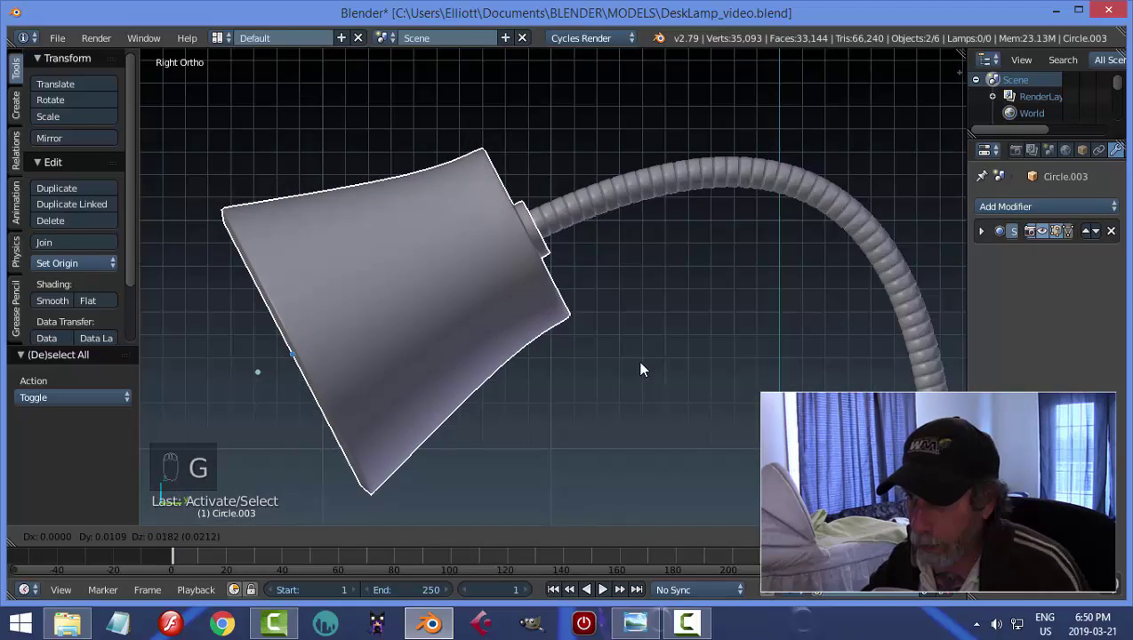
left_click(639, 370)
- Rotate the lampshade and disc -1.57° about X, nudge the collar onto the gooseneck end and deselect everything
key("r")
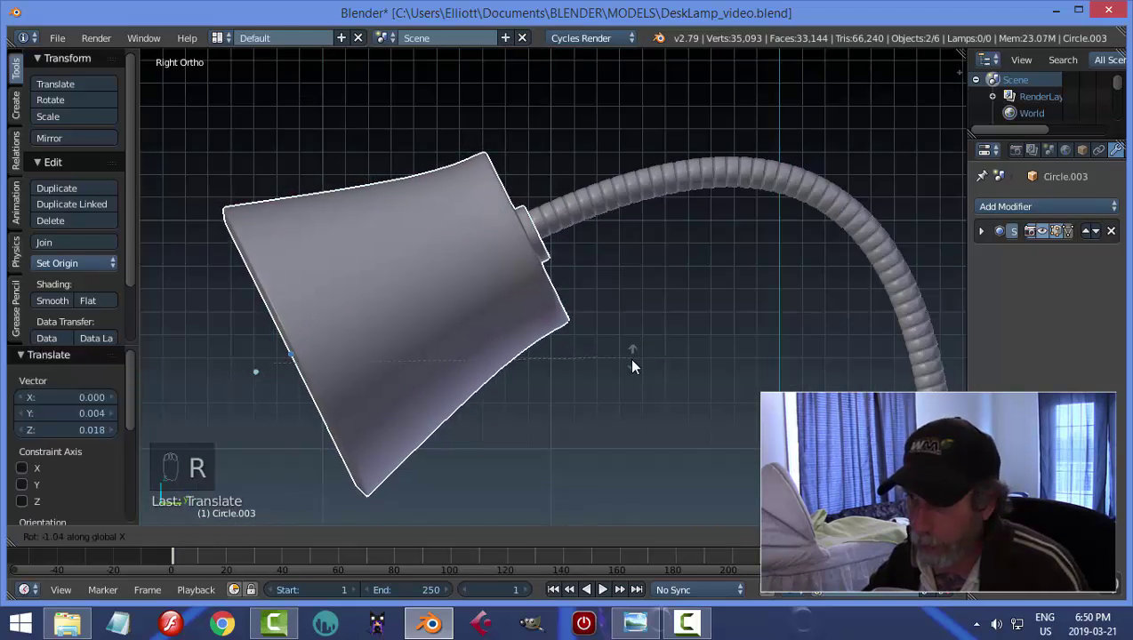
left_click(629, 358)
key("g")
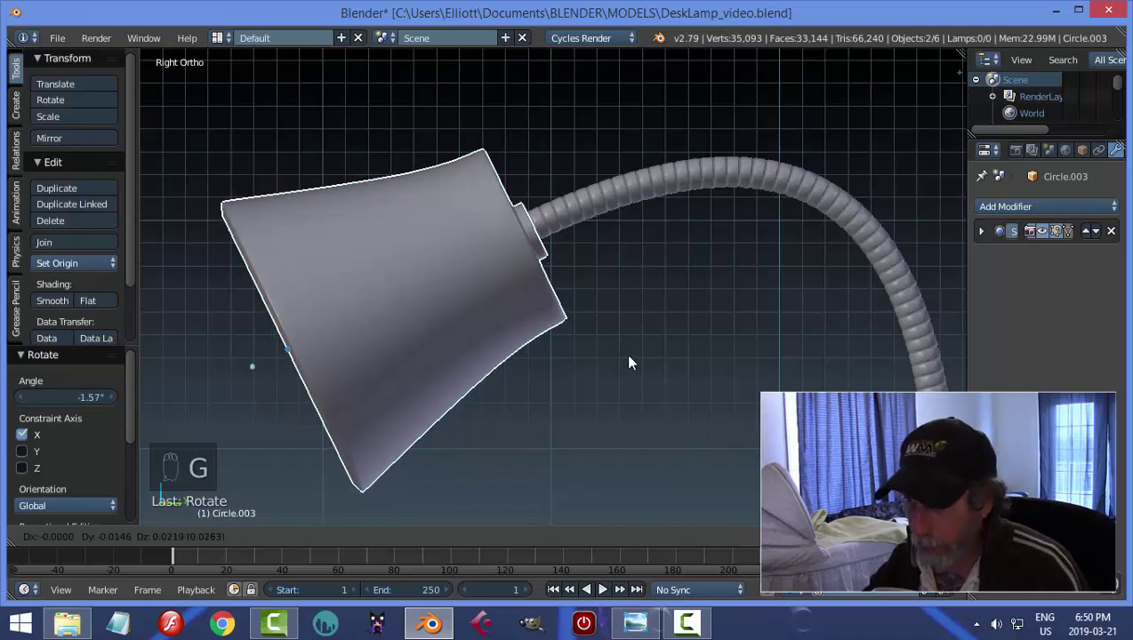
left_click(625, 350)
key("a")
middle_click_drag(684, 346, 788, 340)
scroll(756, 364, "down", 6)
middle_click_drag(690, 370, 564, 227)
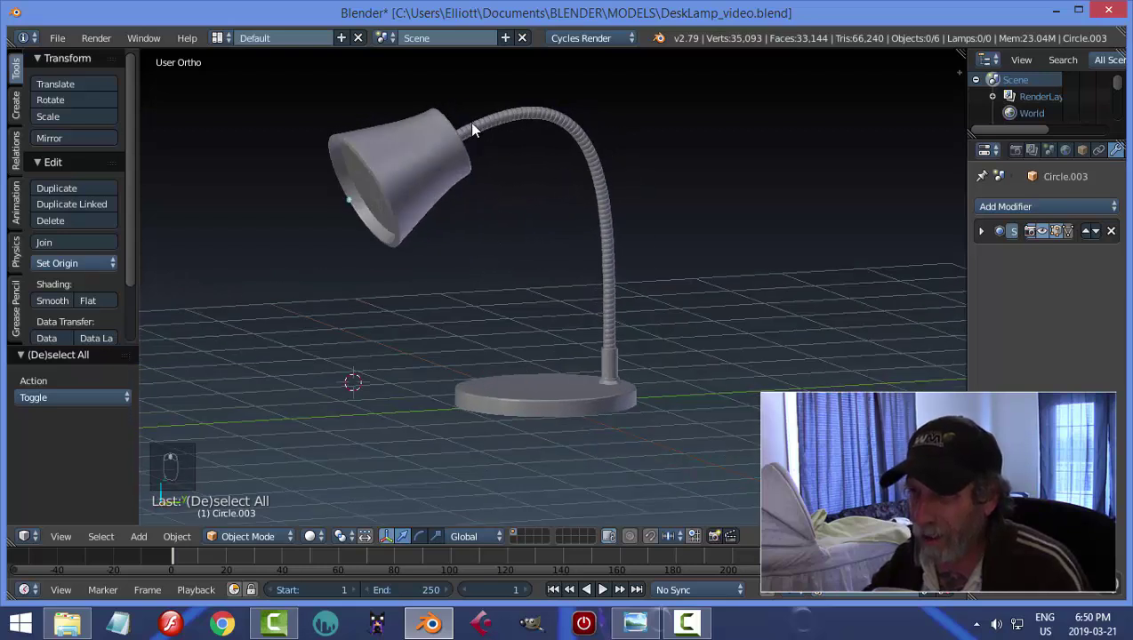
middle_click_drag(465, 218, 349, 195)
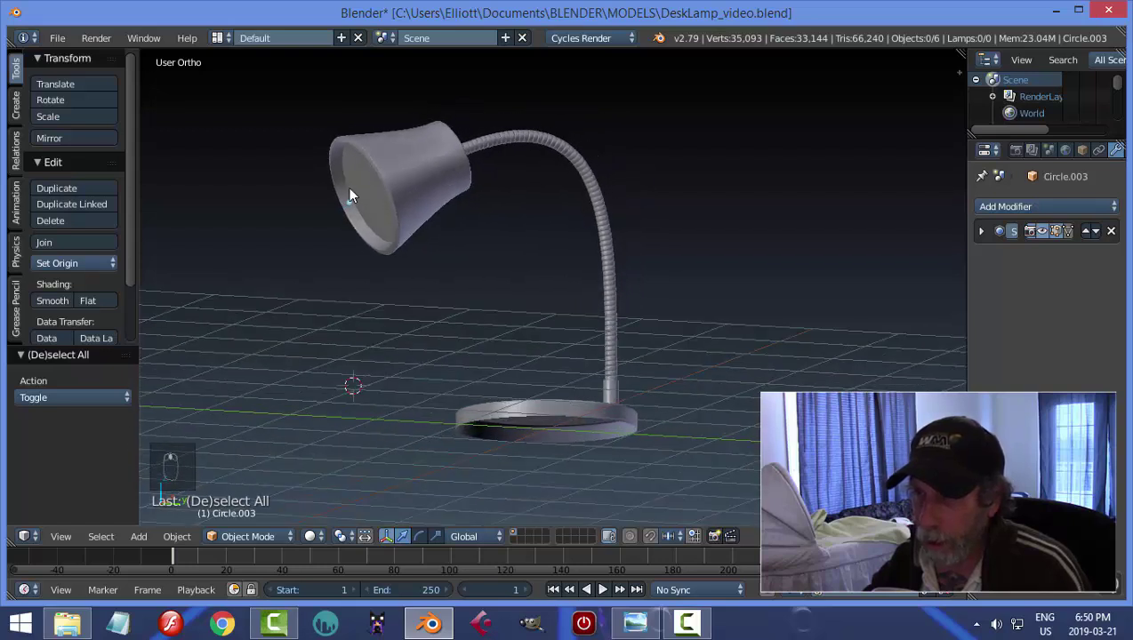
- Select the lampshade and disc together and move them 0.499 along Y and 0.154 along Z in the right side view
right_click(411, 156, "shift")
middle_click_drag(513, 202, 479, 206)
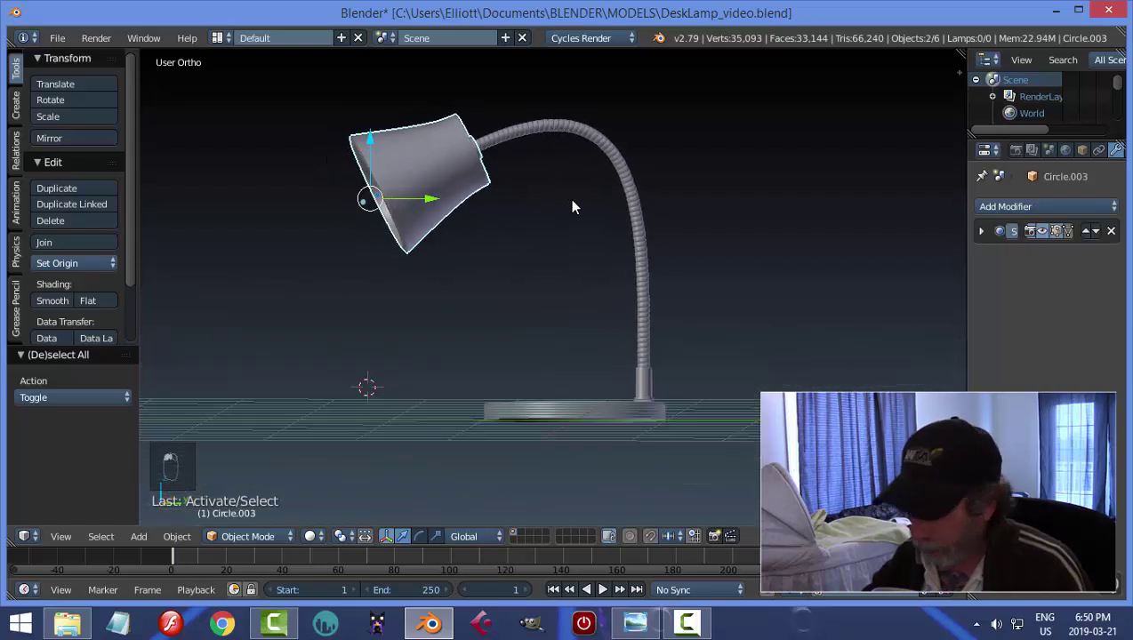
key("KP_3")
key("g")
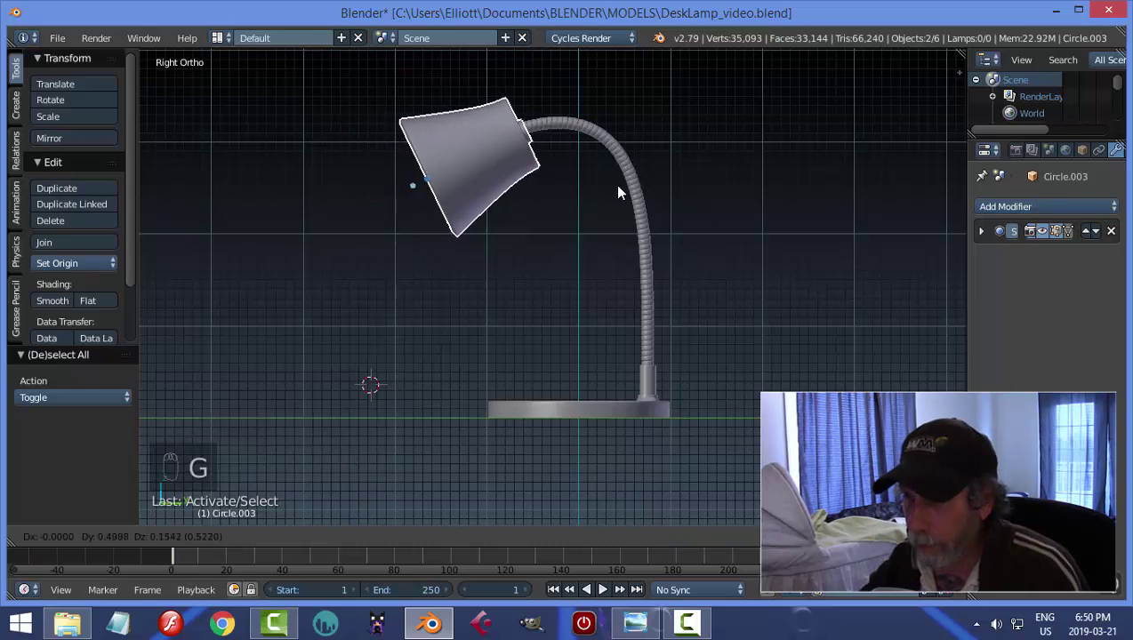
left_click(614, 184)
middle_click_drag(665, 195, 596, 222)
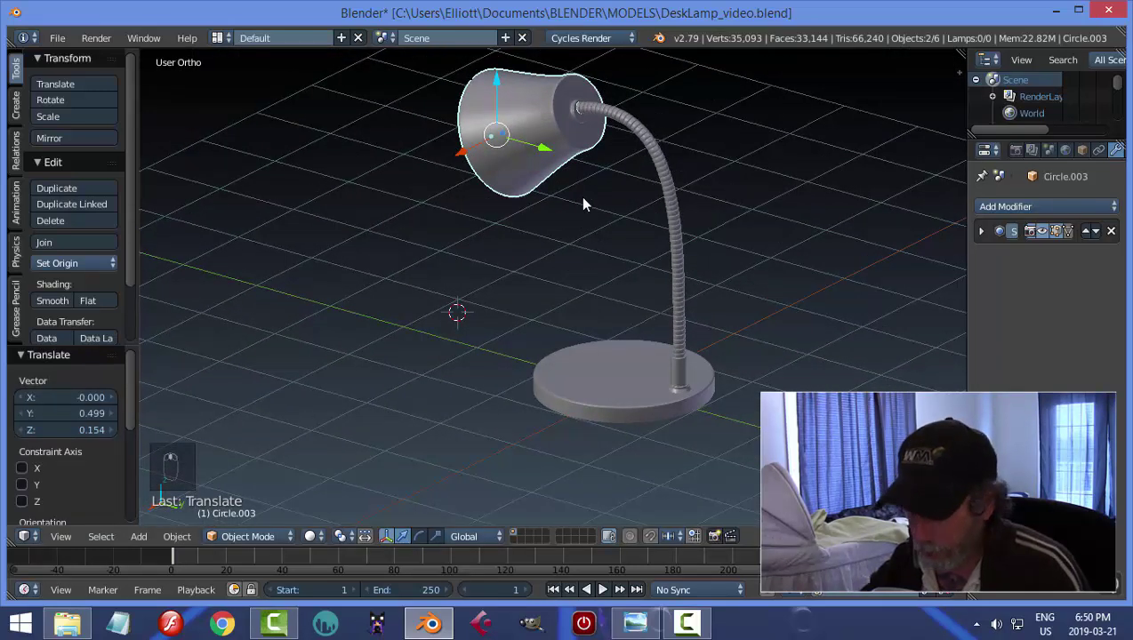
- Raise the lampshade and disc about 0.07 along Z and deselect everything
key("g")
key("z")
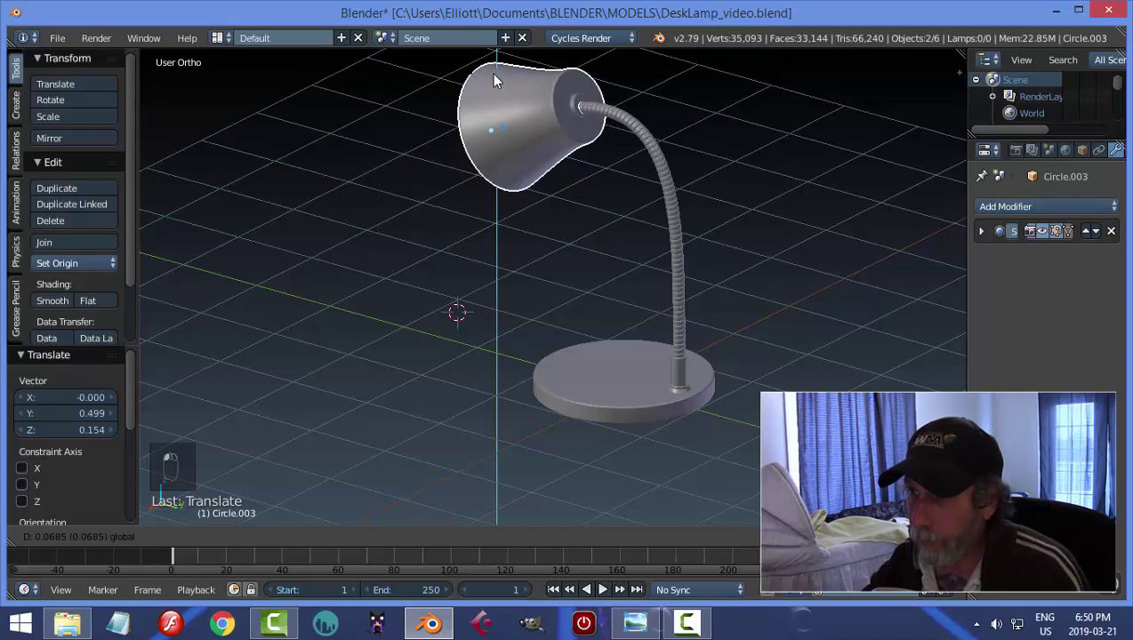
left_click(490, 77)
key("a")
middle_click_drag(518, 167, 530, 268)
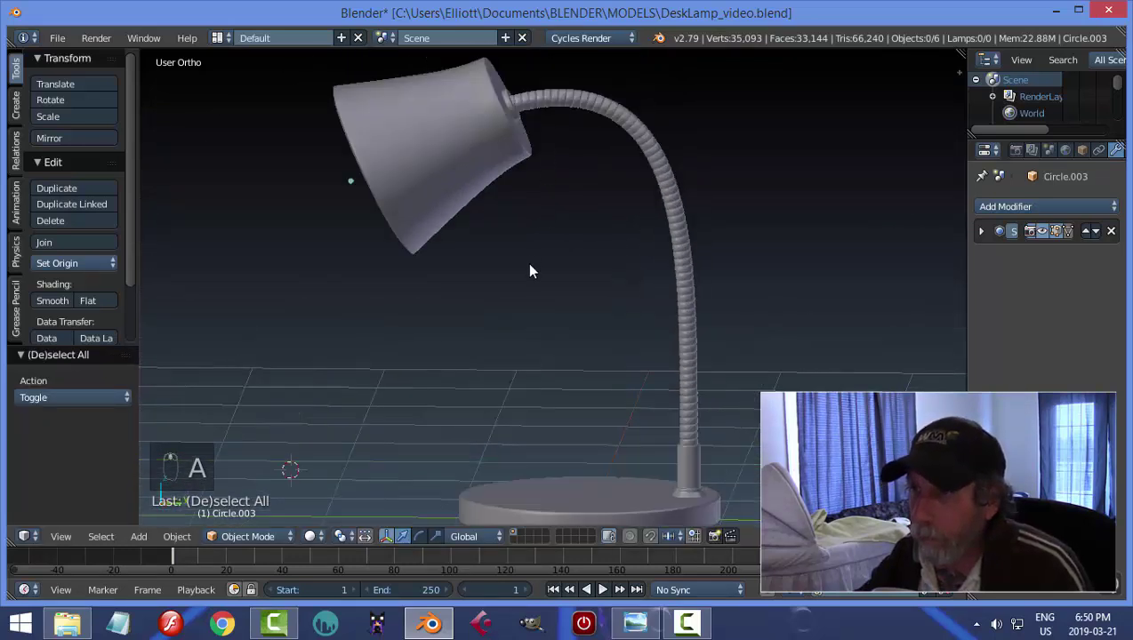
scroll(526, 268, "up", 3)
middle_click_drag(474, 229, 512, 224)
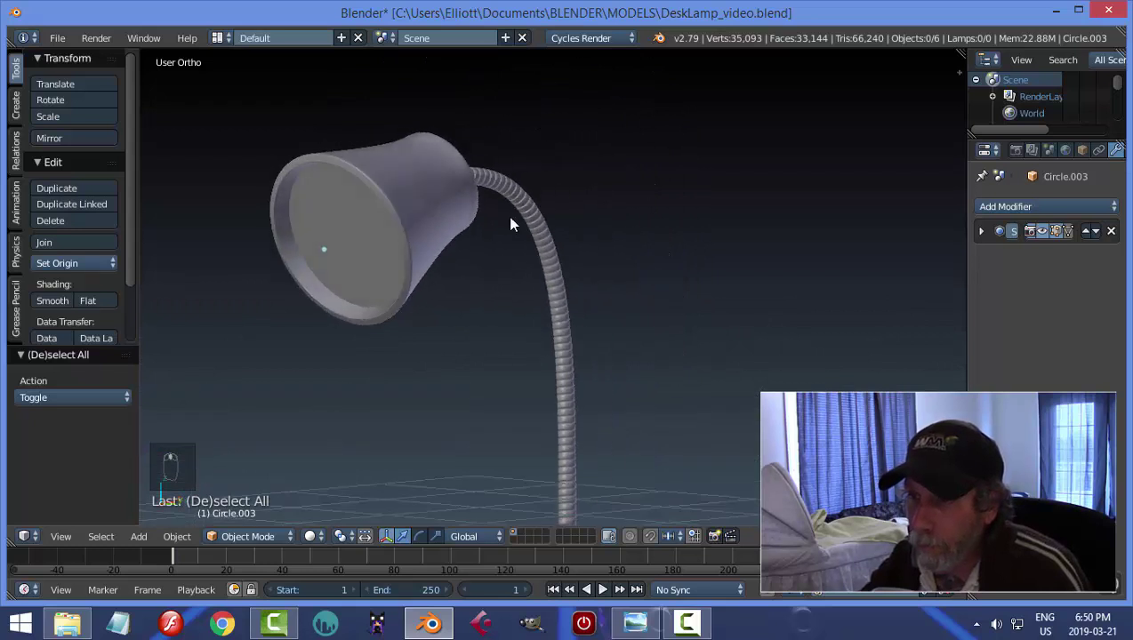
- Select the lampshade and disc, rotate them -7° about X and move them -0.074 along Y and 0.122 along Z
right_click(364, 234, "shift")
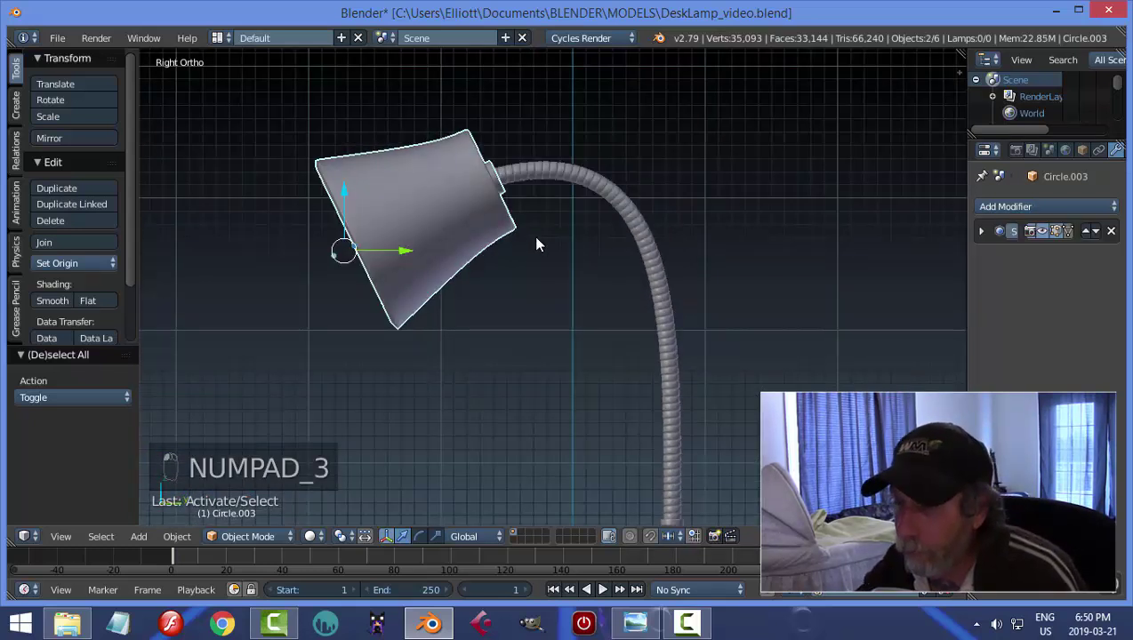
scroll(533, 242, "up", 2)
key("r")
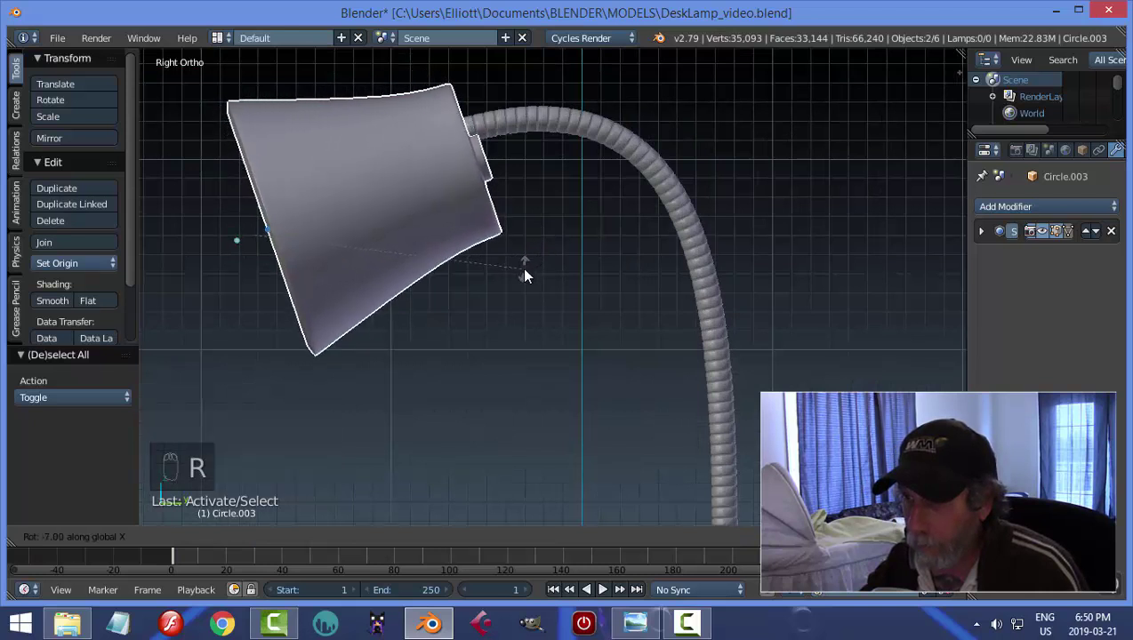
left_click(521, 268)
key("g")
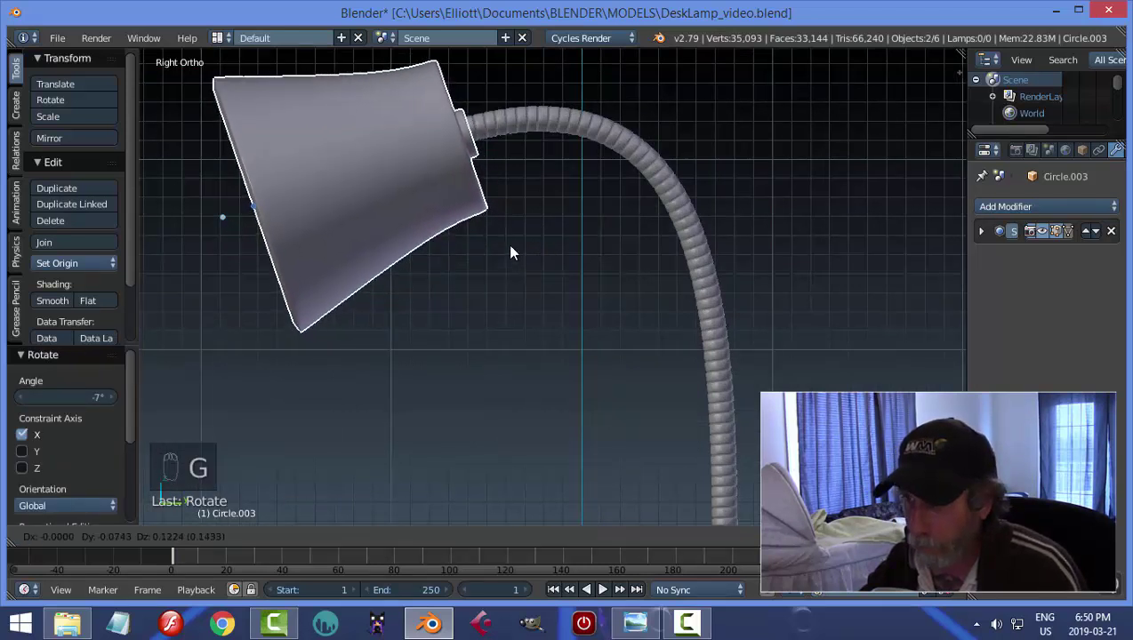
left_click(510, 246)
- Rotate the lampshade and disc -4.68° about X, move them -0.087 along Y and 0.074 along Z, and deselect everything
key("r")
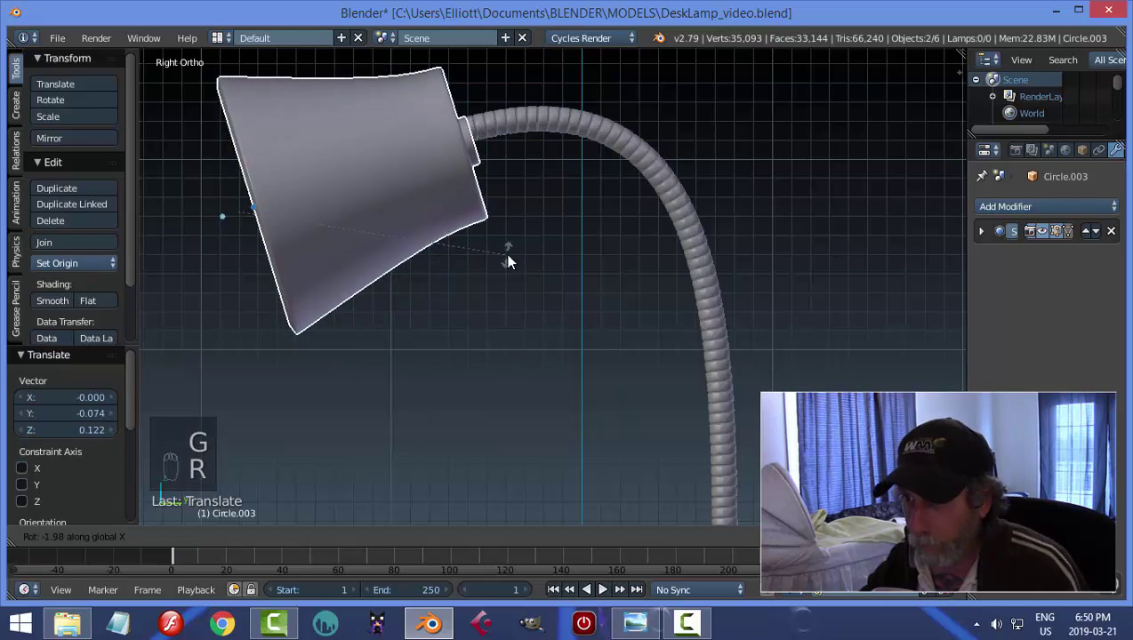
left_click(504, 273)
key("g")
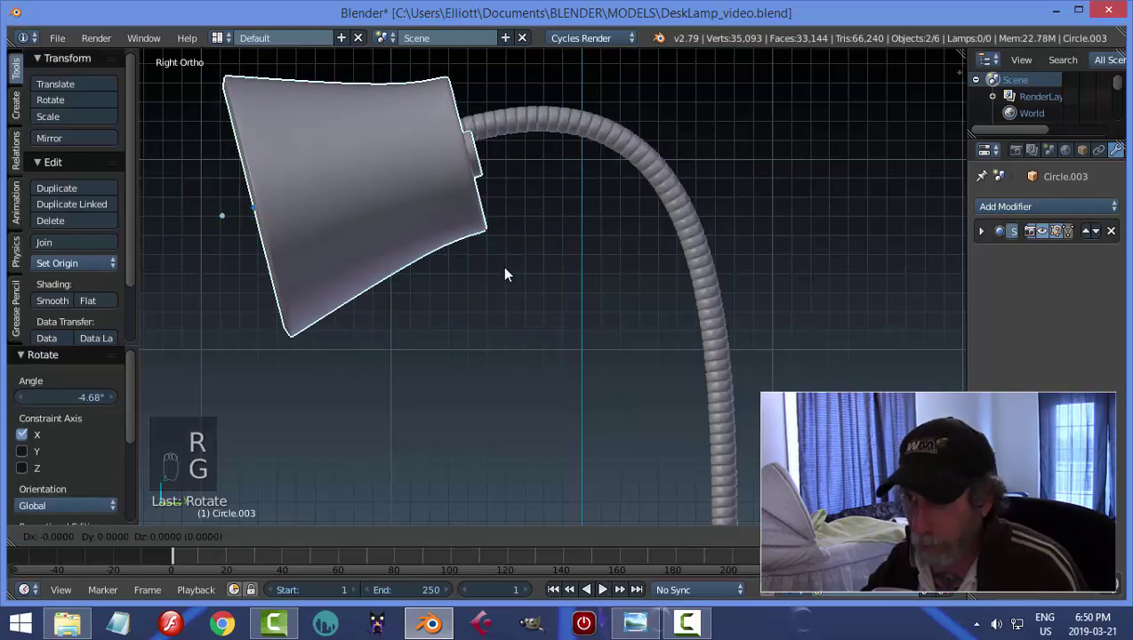
left_click(486, 253)
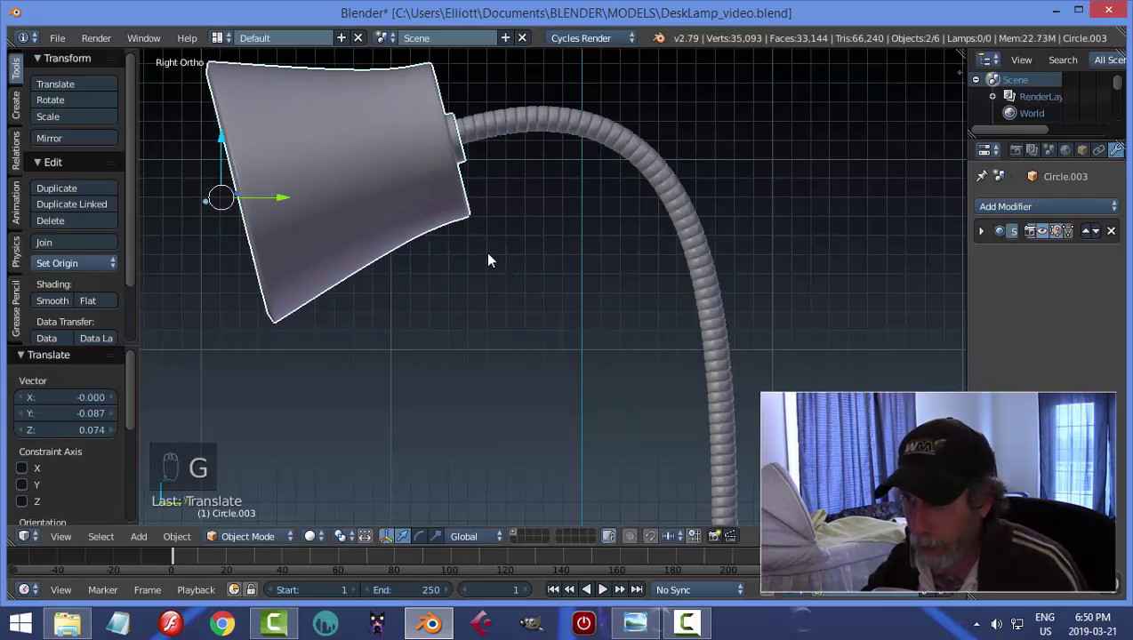
key("a")
scroll(548, 293, "down", 5)
middle_click_drag(546, 299, 537, 344)
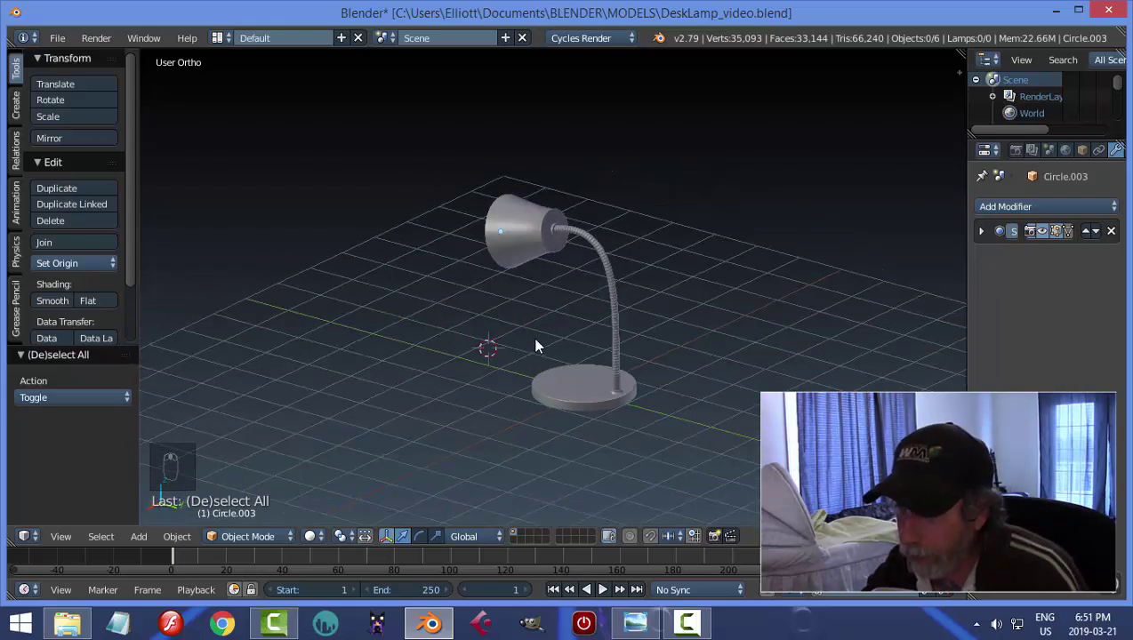
- Select the gooseneck and its base sleeve together and scale them by 1.367 in X and Y, keeping Z locked
scroll(560, 355, "up", 2)
scroll(538, 354, "up", 2)
scroll(551, 356, "up", 3)
middle_click_drag(597, 362, 526, 251, "shift")
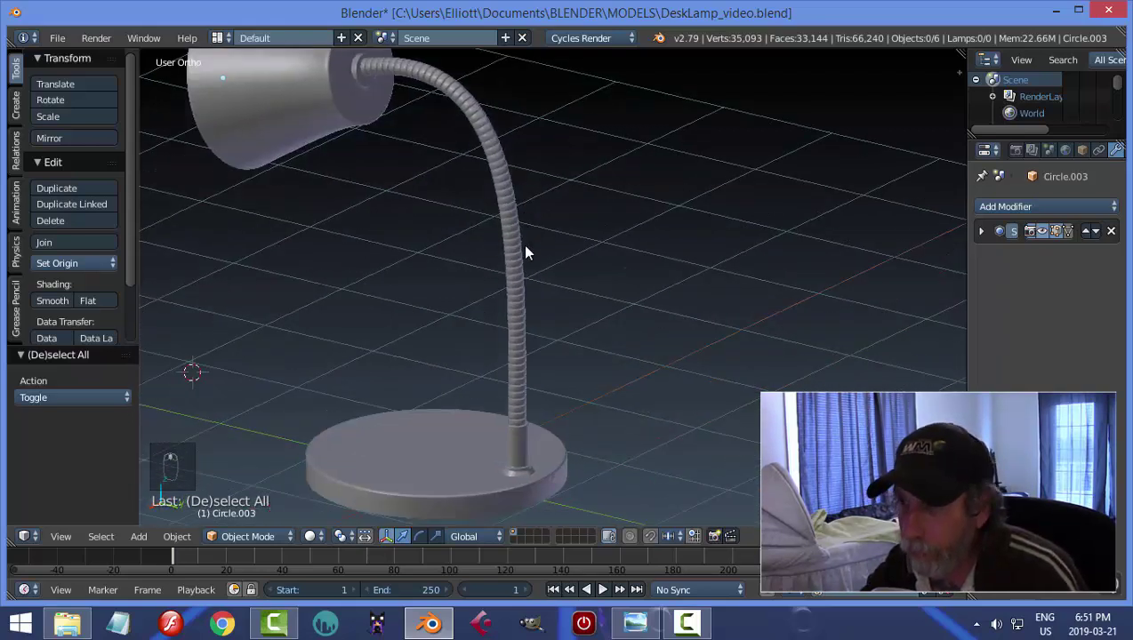
right_click(514, 229)
middle_click_drag(589, 320, 607, 278, "shift")
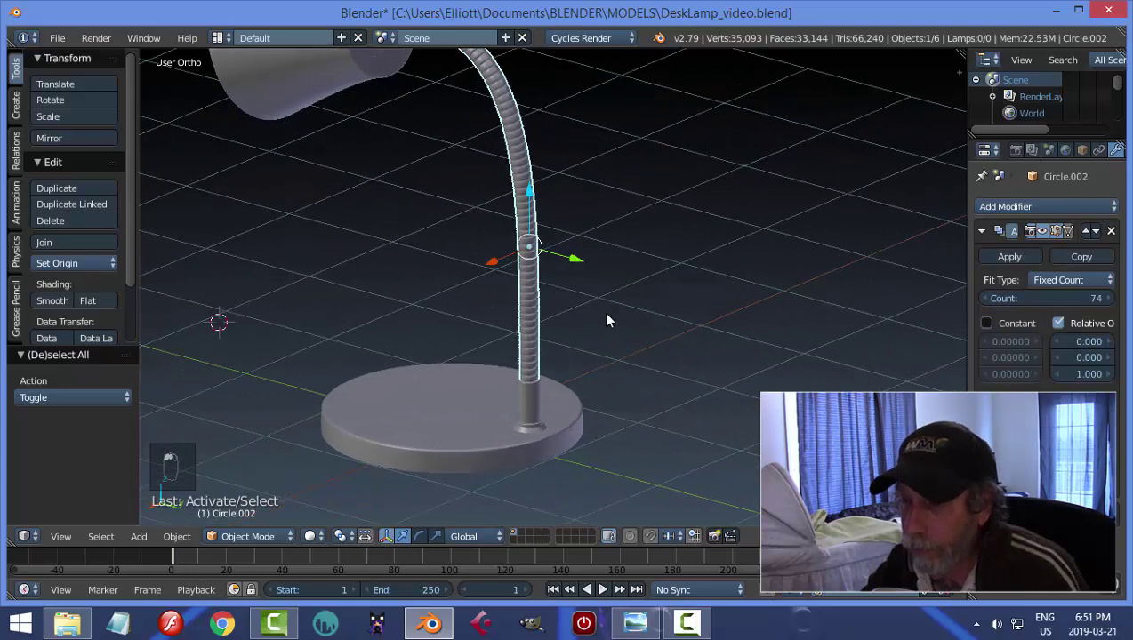
right_click(528, 400)
middle_click_drag(634, 345, 633, 314)
key("s")
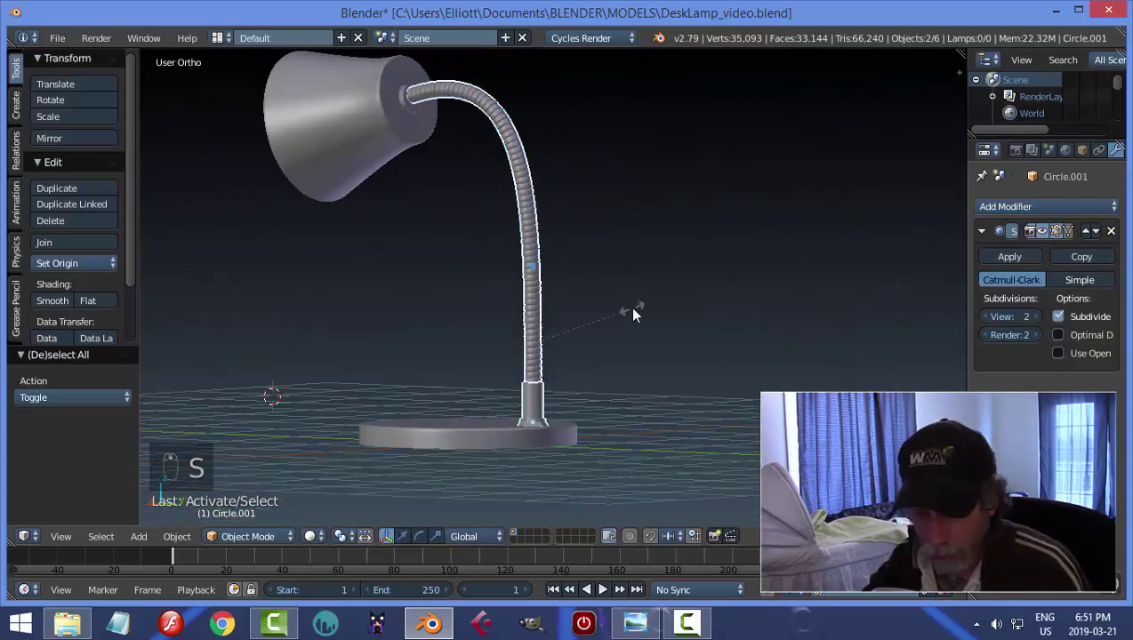
key("shift+z")
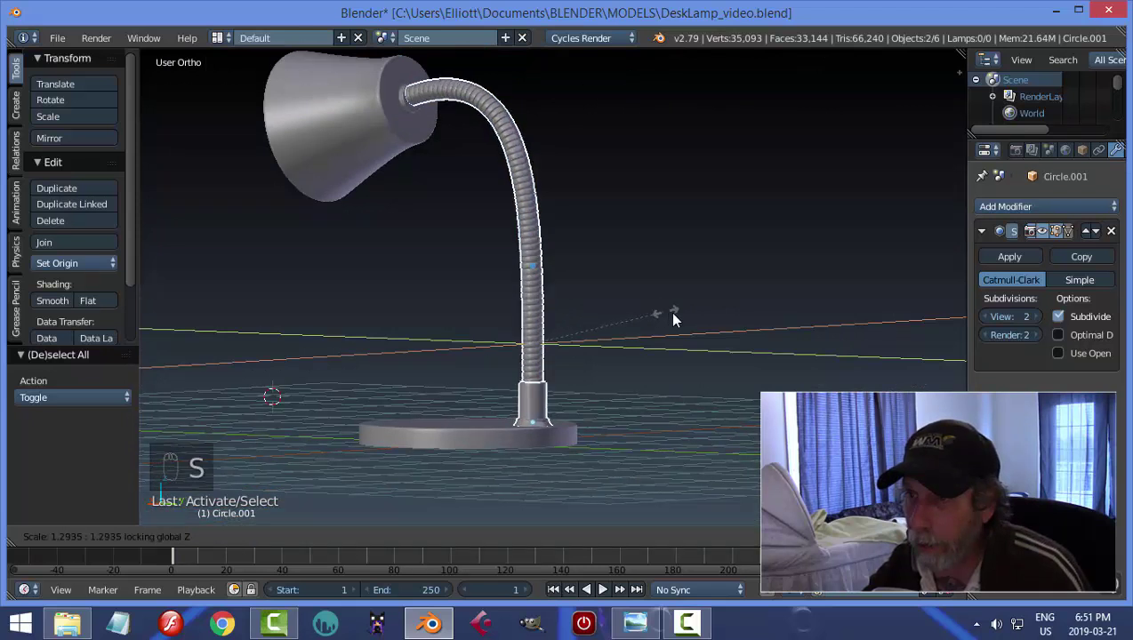
left_click(670, 313)
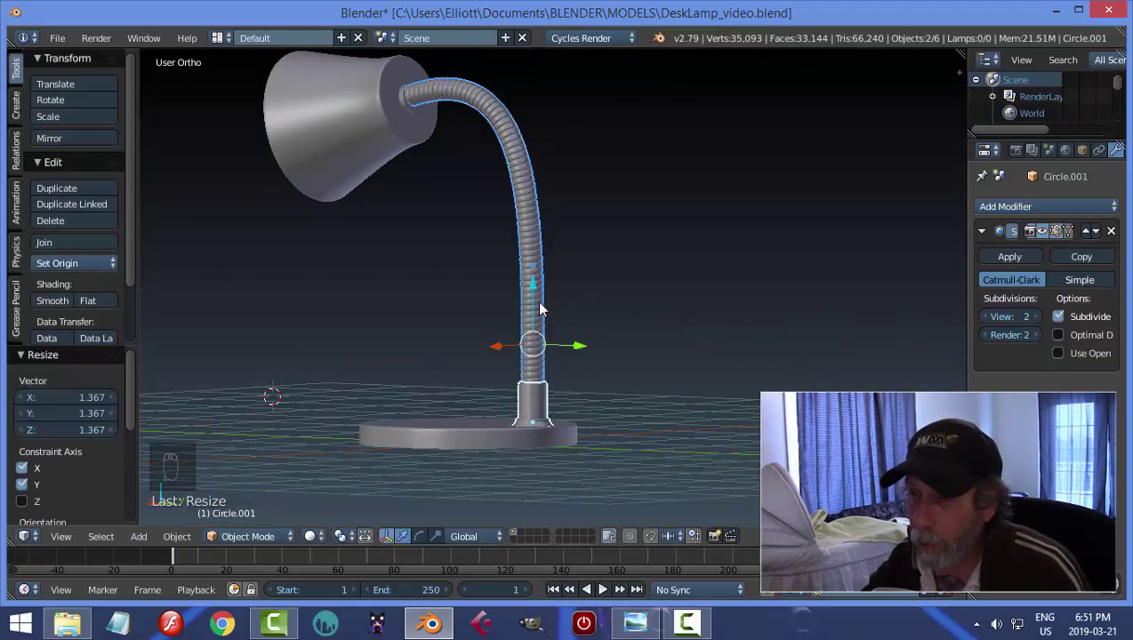
- Select only the gooseneck and adjust its height, moving it -0.076 and 0.063 along Z
right_click(534, 229)
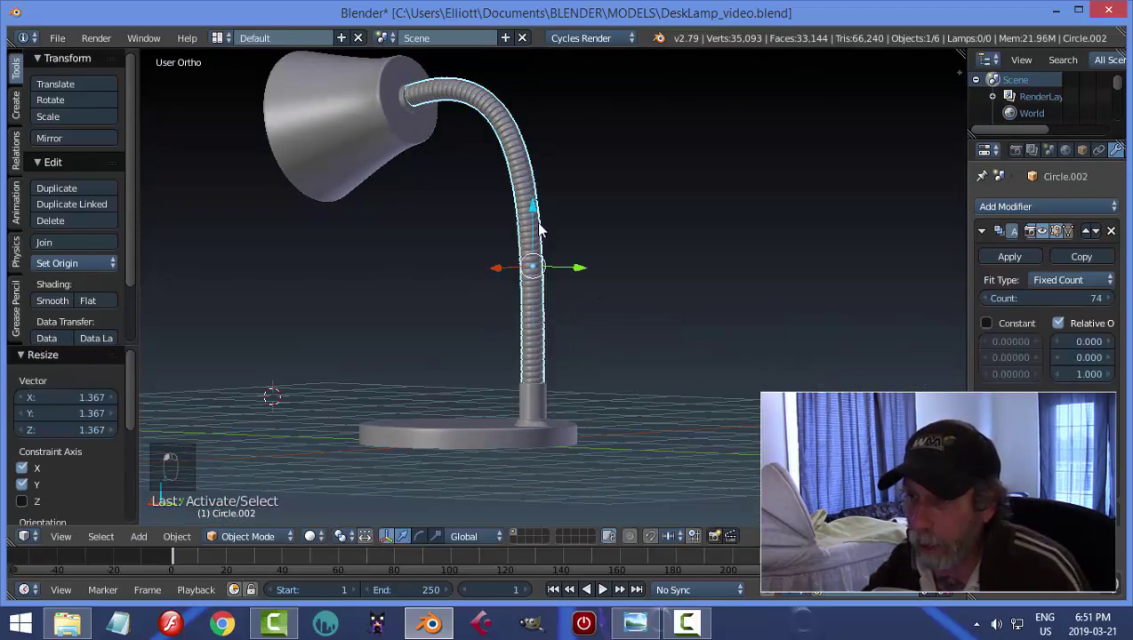
left_click_drag(534, 210, 533, 219)
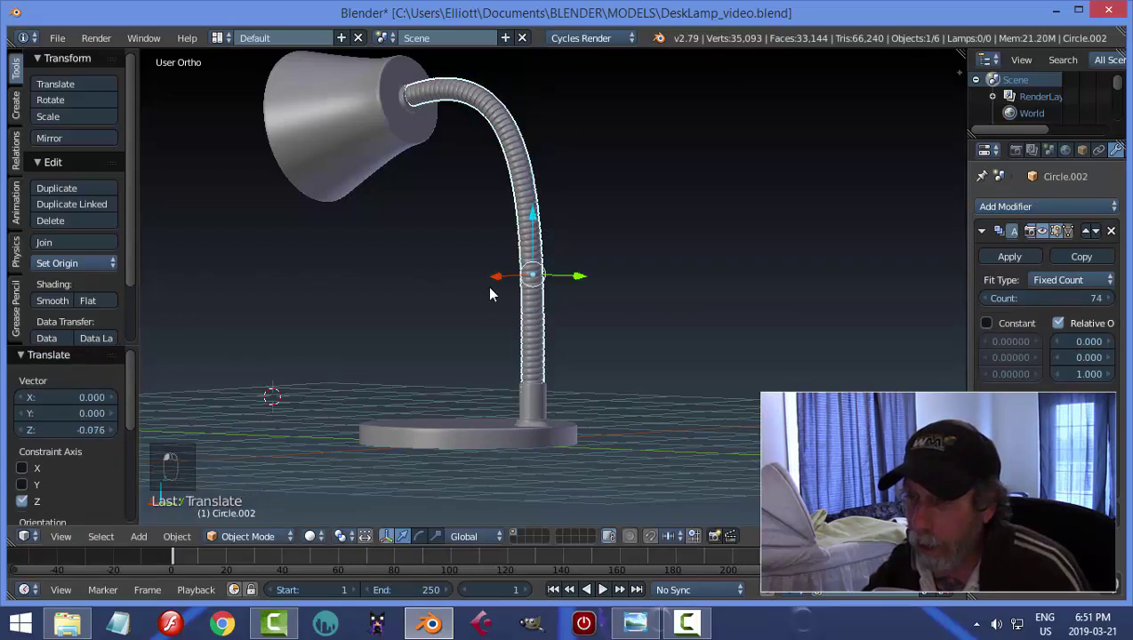
middle_click_drag(487, 286, 571, 321)
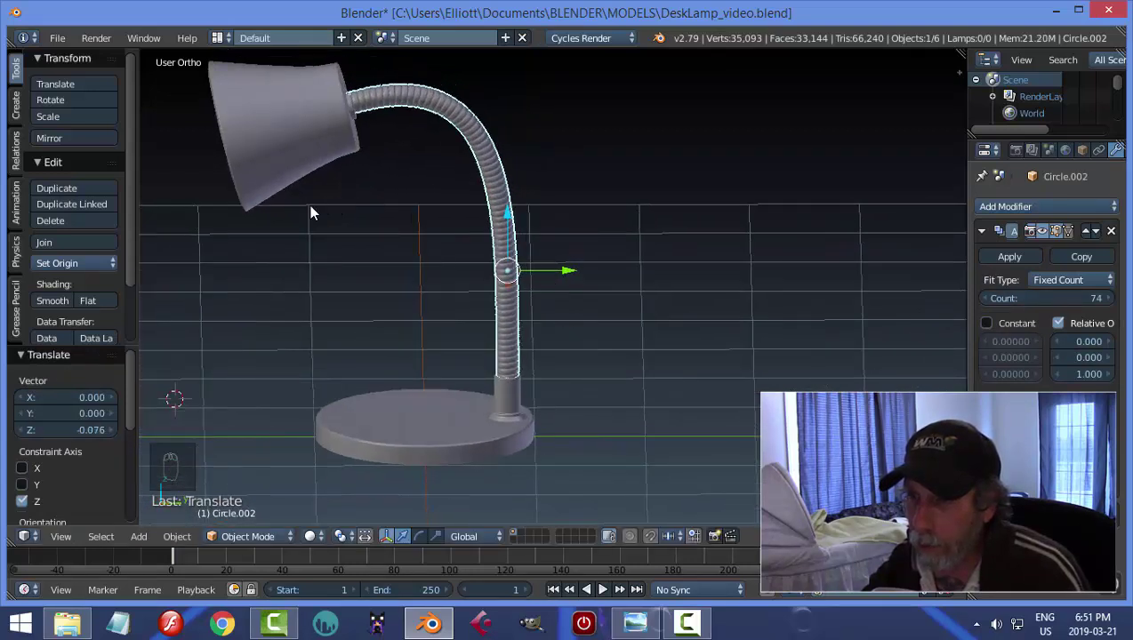
middle_click_drag(310, 213, 469, 276, "shift")
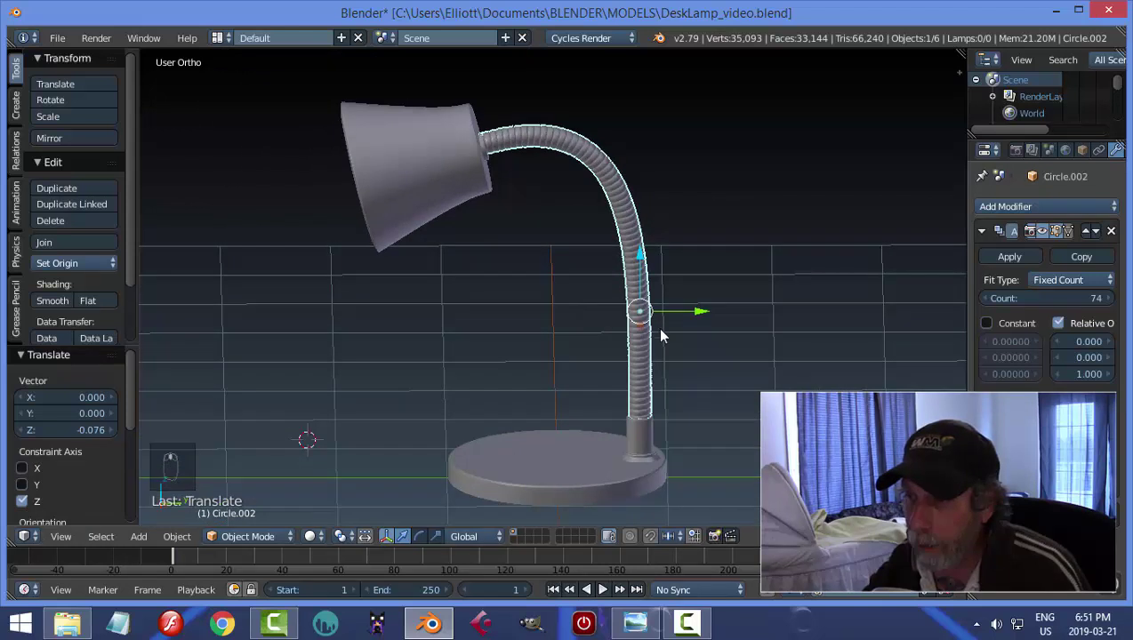
mouse_move(642, 258)
left_mouse_down()
mouse_move(656, 301)
mouse_move(640, 238)
left_mouse_up()
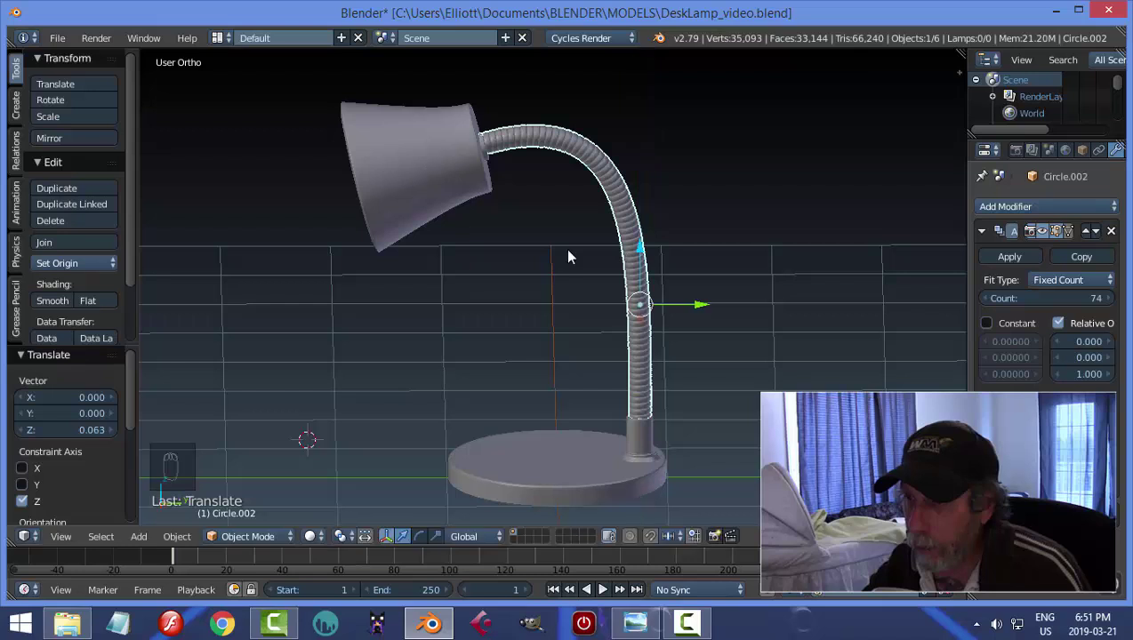
- Display the lamp in wireframe and reduce the gooseneck's Array modifier count to 66, shortening its end inside the lampshade
right_click(463, 178)
key("z")
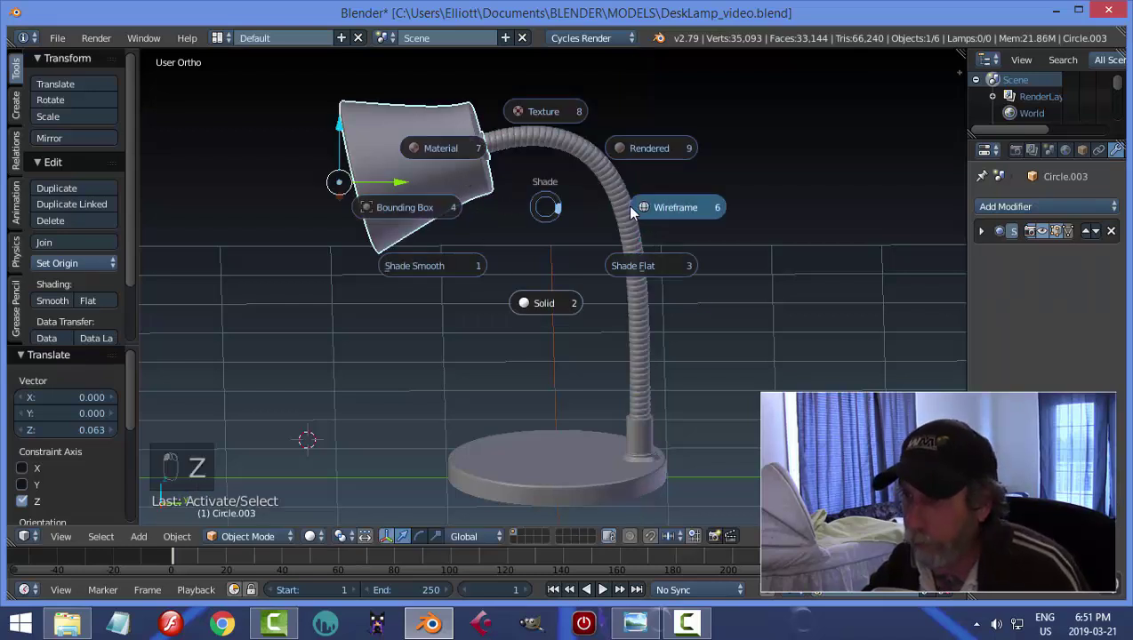
left_click(627, 205)
right_click(551, 182)
middle_click_drag(569, 153, 677, 195)
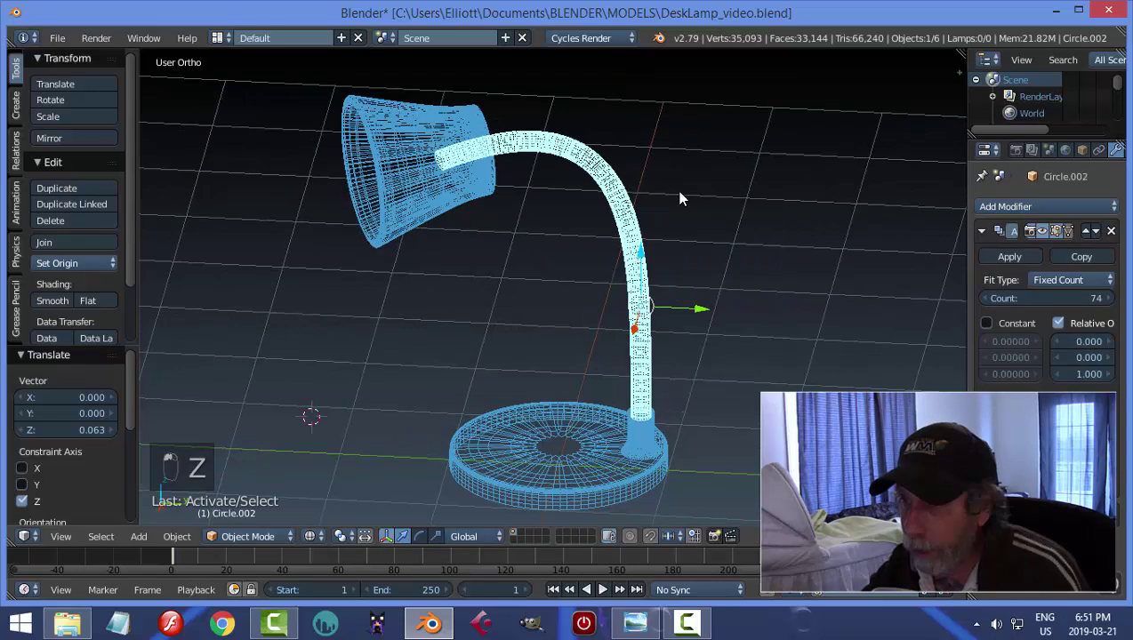
left_click_drag(1045, 298, 1035, 297)
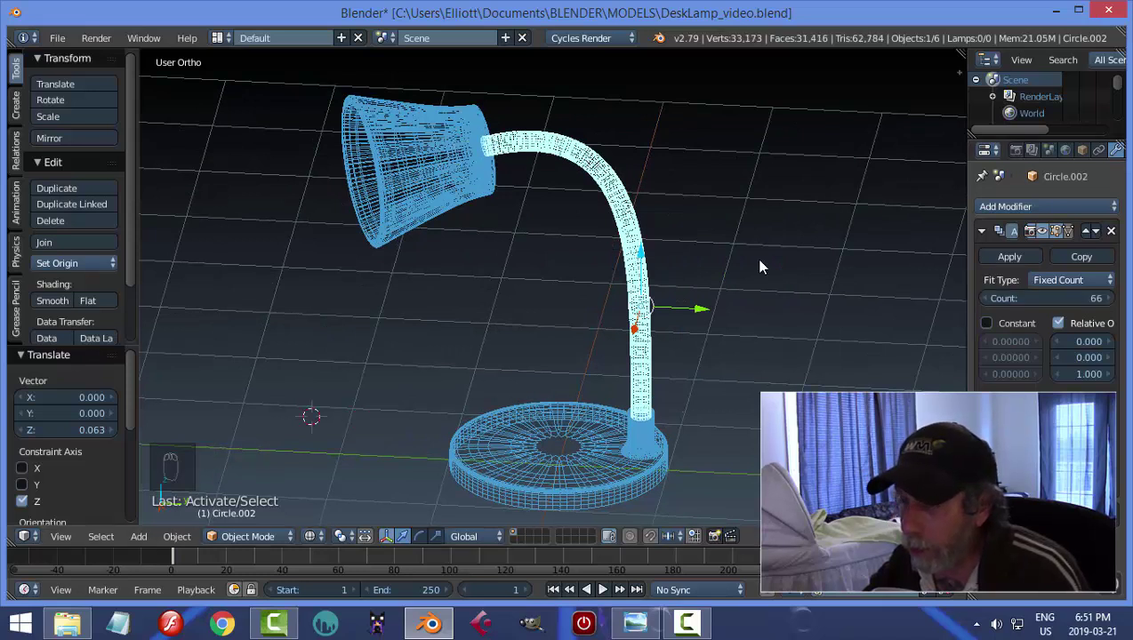
- Return the viewport to solid shading and bring the gooseneck into closer view
middle_click_drag(754, 258, 656, 231)
key("Tab")
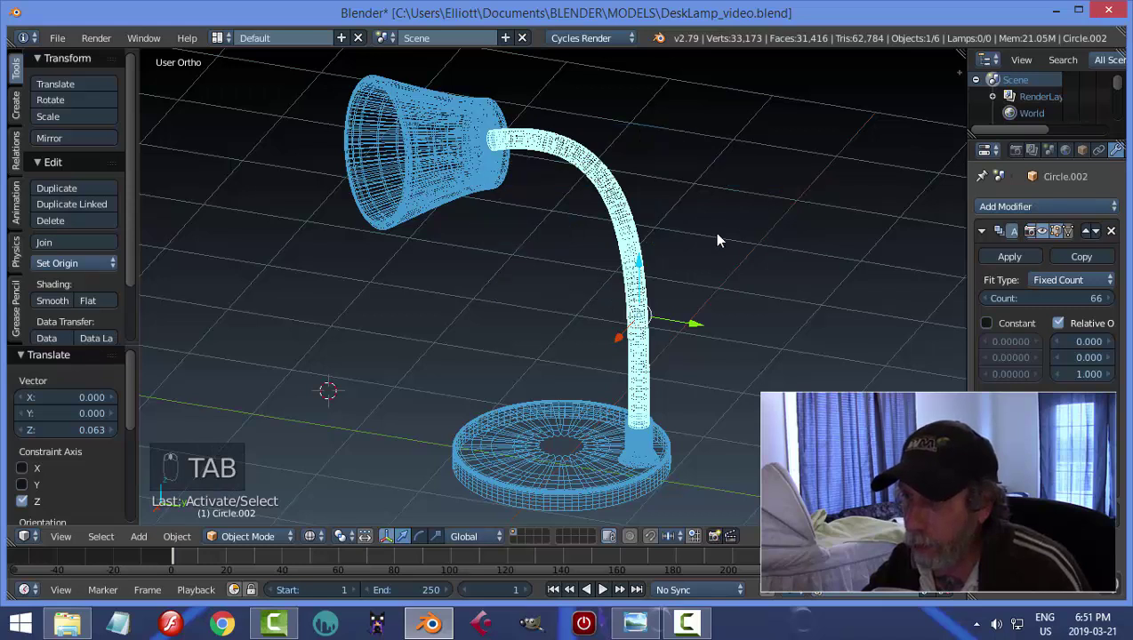
key("z")
left_click(725, 337)
scroll(547, 253, "up", 5)
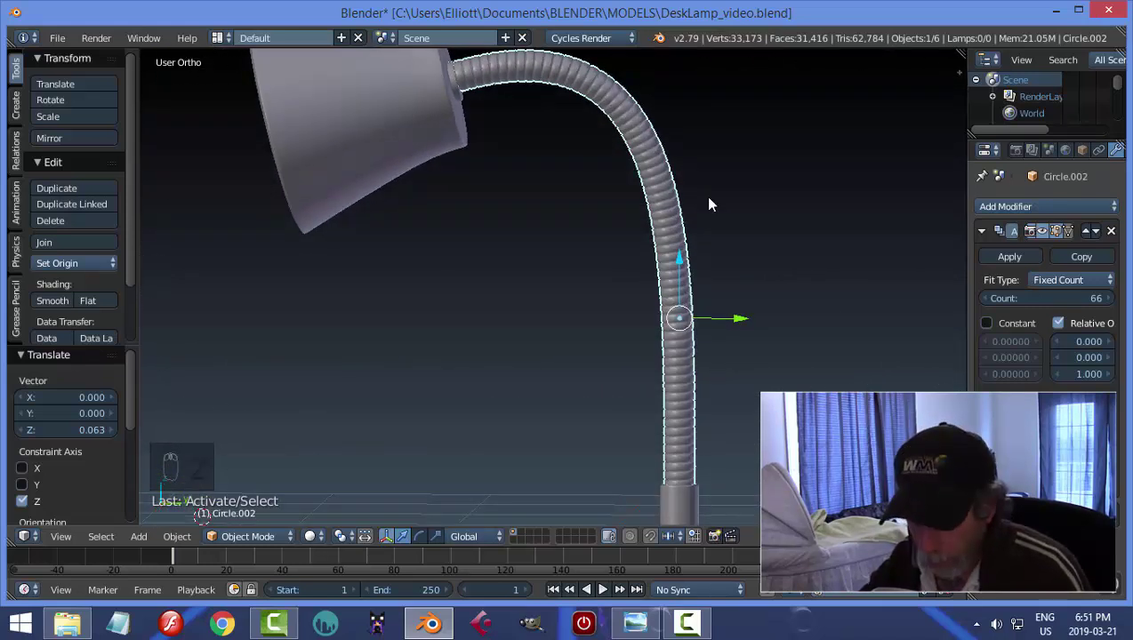
- Hide the gooseneck, edit its NURBS path, and move the lampshade-end control point 0.317 along Y and -0.372 along Z
key("h")
right_click(569, 78)
scroll(691, 217, "down", 3)
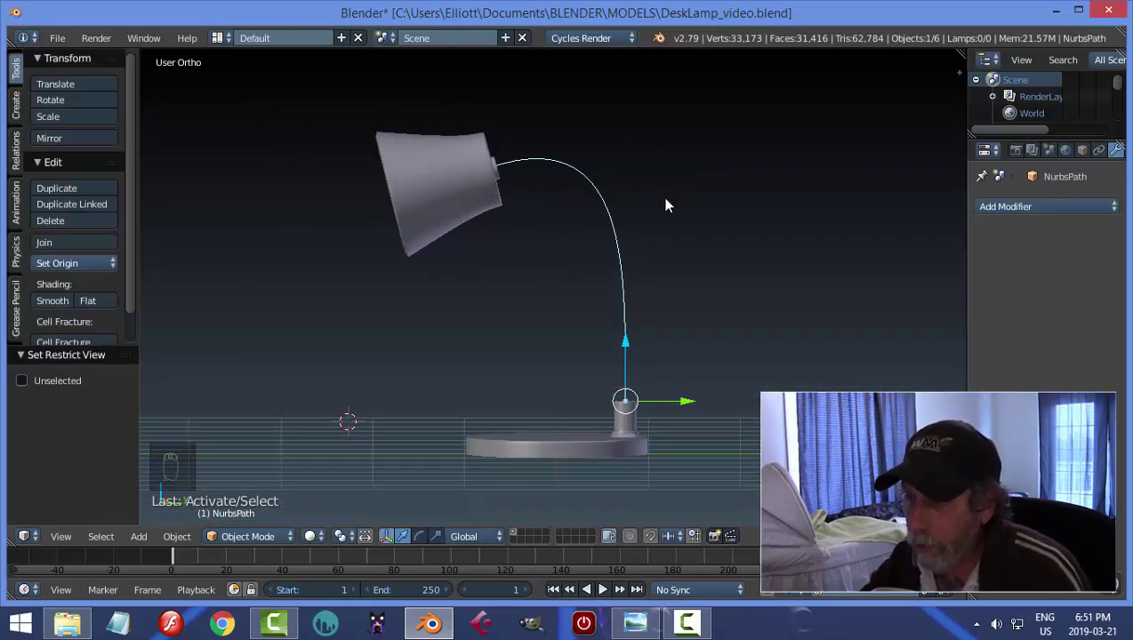
key("Tab")
left_click(803, 207)
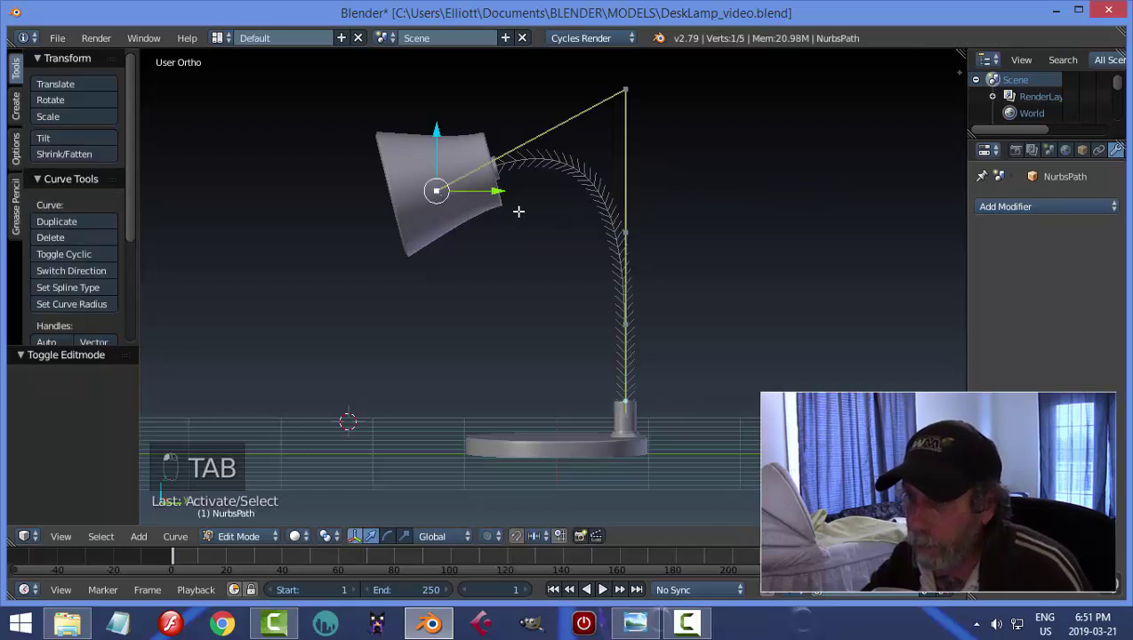
left_click_drag(495, 190, 524, 209)
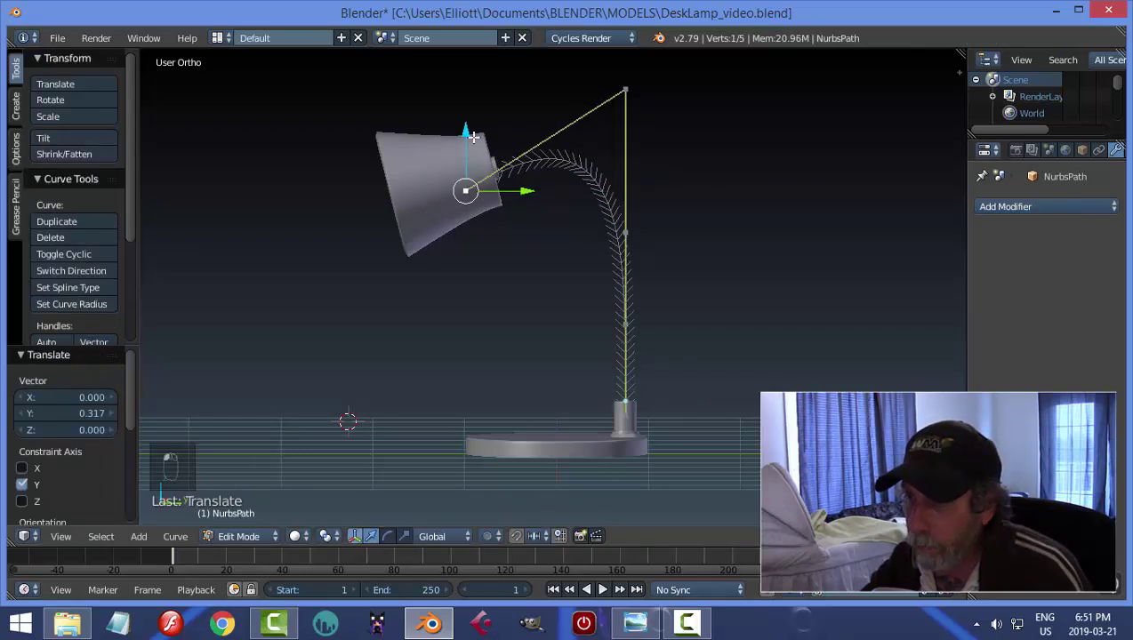
left_click_drag(465, 149, 465, 187)
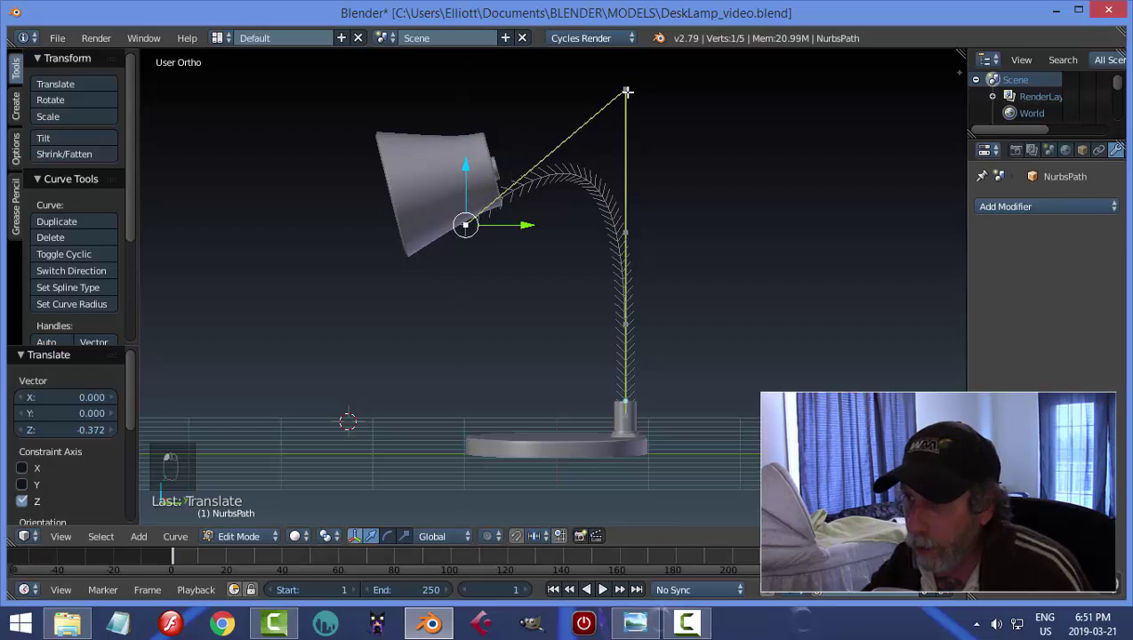
- Move the path's topmost control point -0.354 along Y and finish editing the curve
left_click_drag(684, 90, 655, 88)
right_click(630, 232)
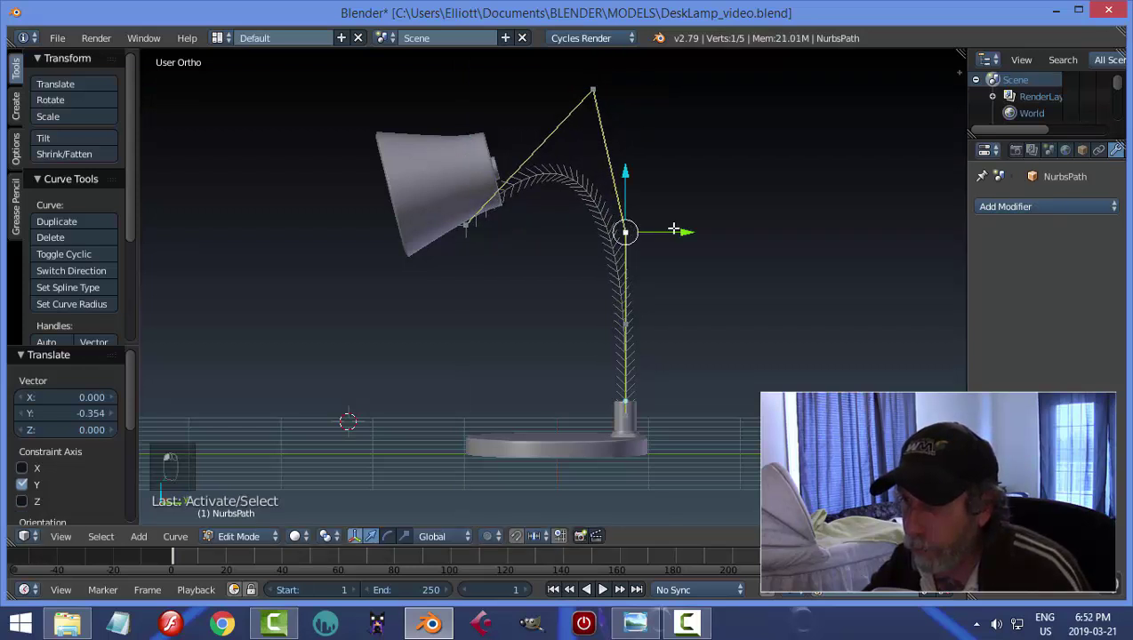
left_click_drag(680, 229, 683, 228)
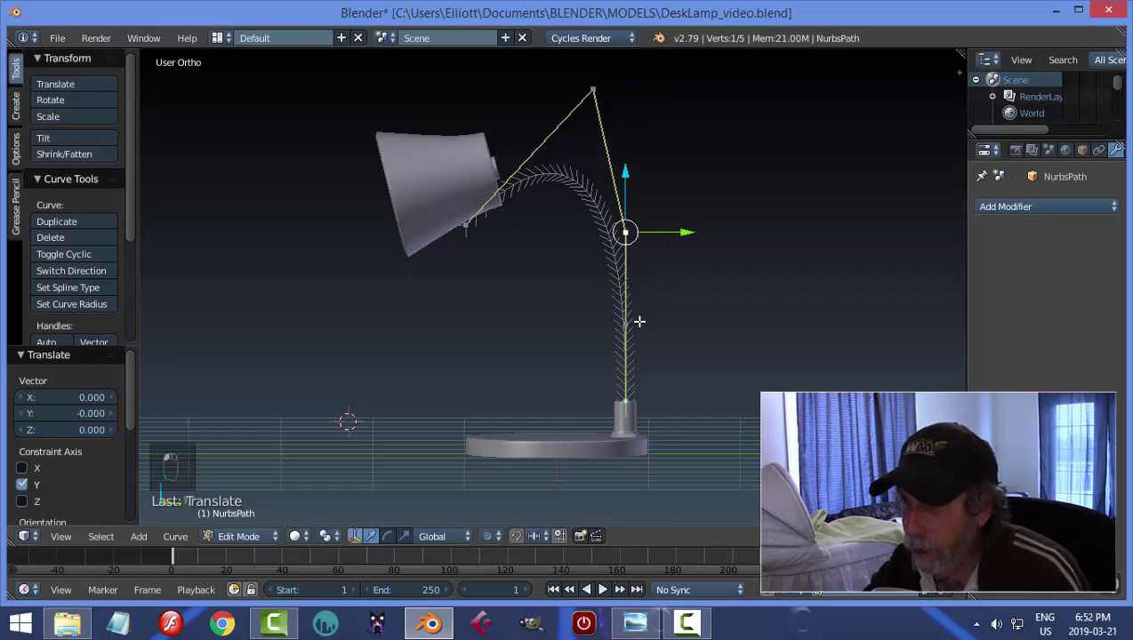
key("a")
key("Tab")
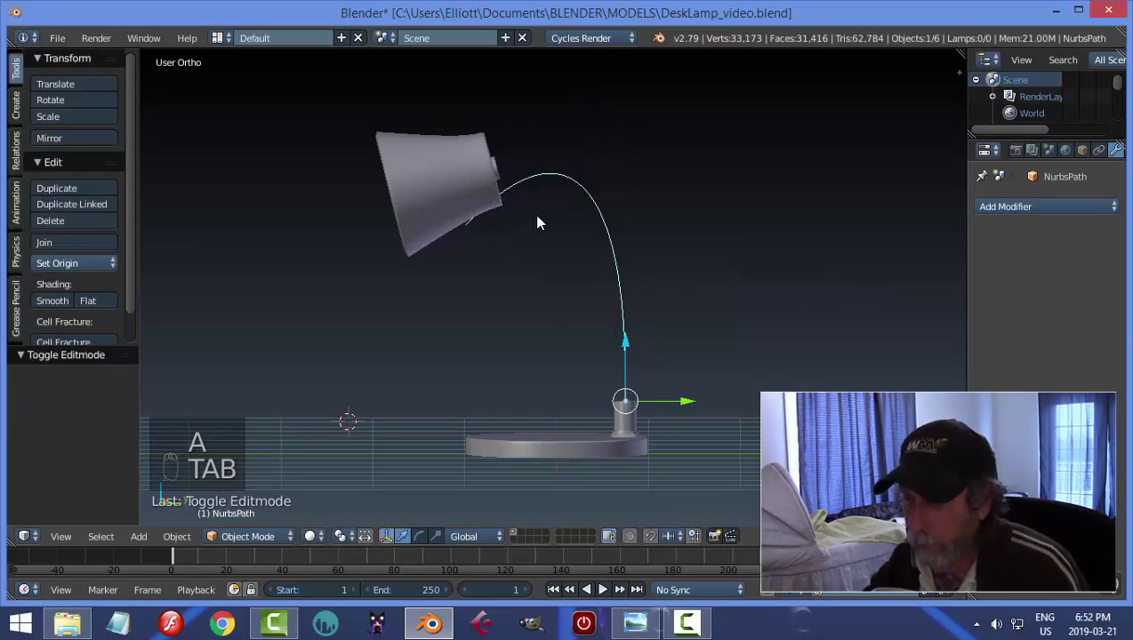
- Unhide the gooseneck and slide it alone 0.372 along Z so it follows the path into the lampshade
key("alt+h")
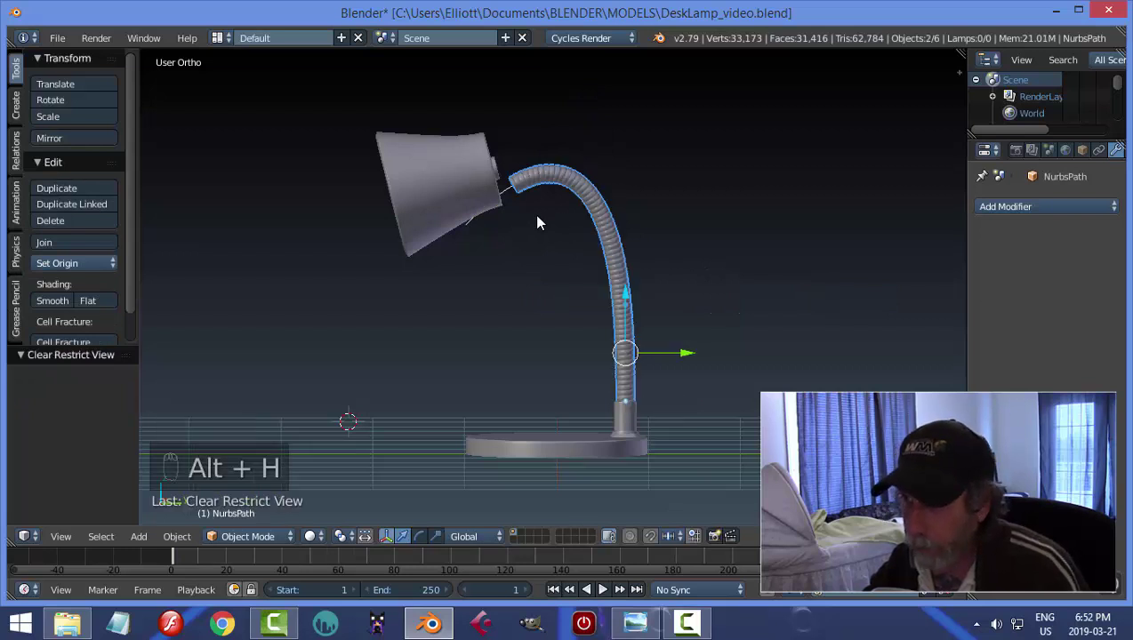
left_click_drag(625, 305, 629, 291)
key("ctrl+z")
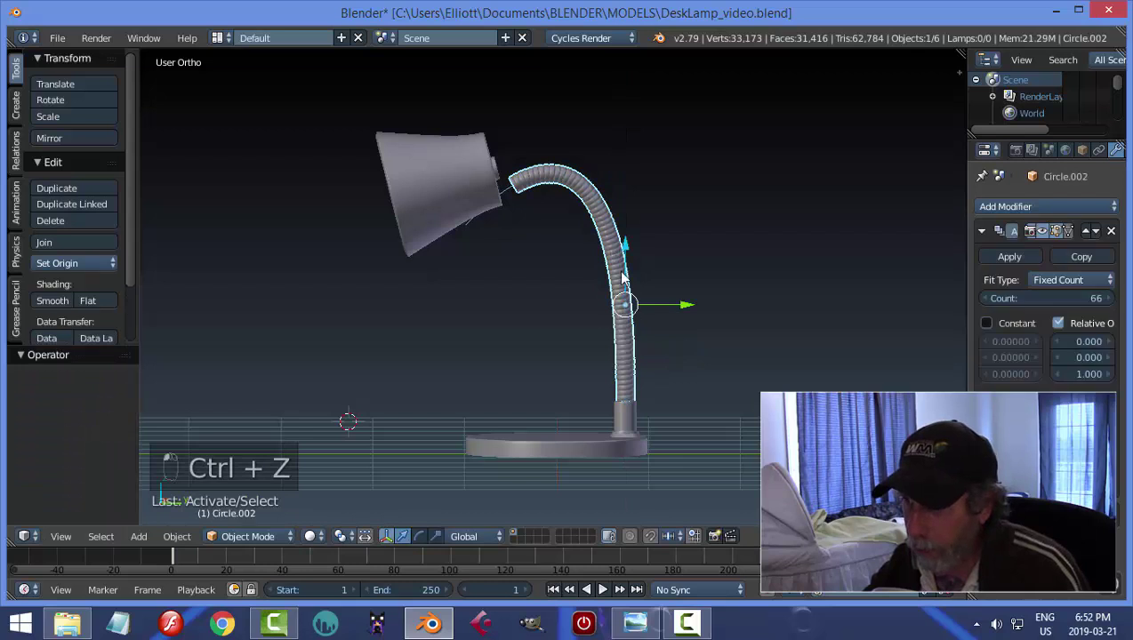
left_click_drag(625, 246, 623, 212)
- Select the lampshade with the disc inside its opening and, in right view, move them -0.027 in Y and -0.363 in Z
right_click(488, 171)
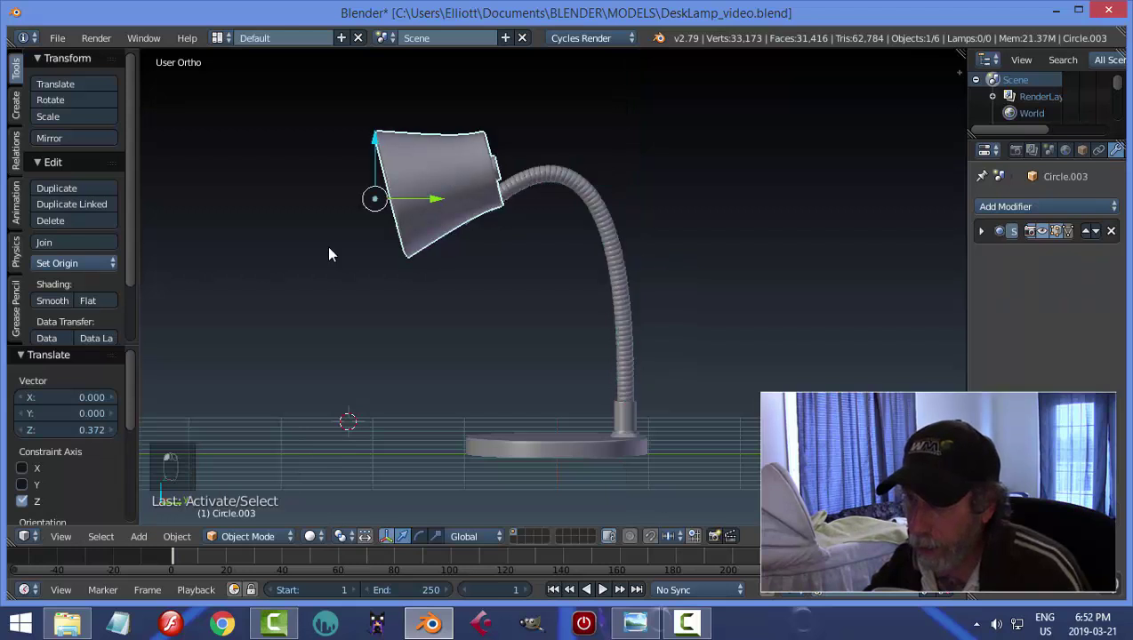
middle_click_drag(326, 246, 400, 232)
right_click(493, 177, "shift")
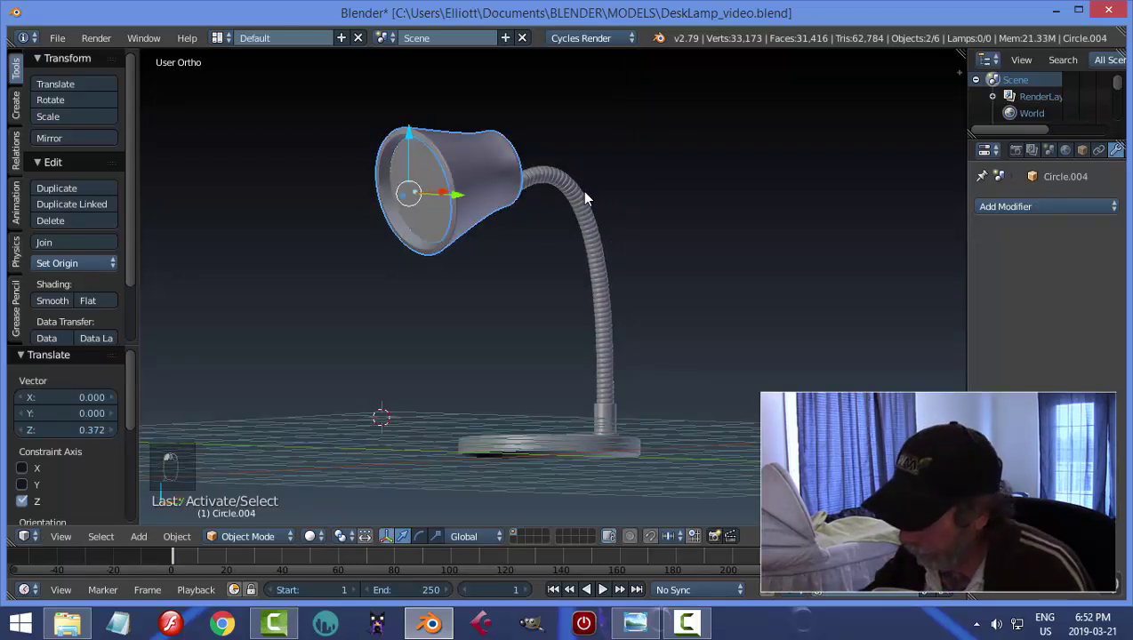
key("KP_3")
key("g")
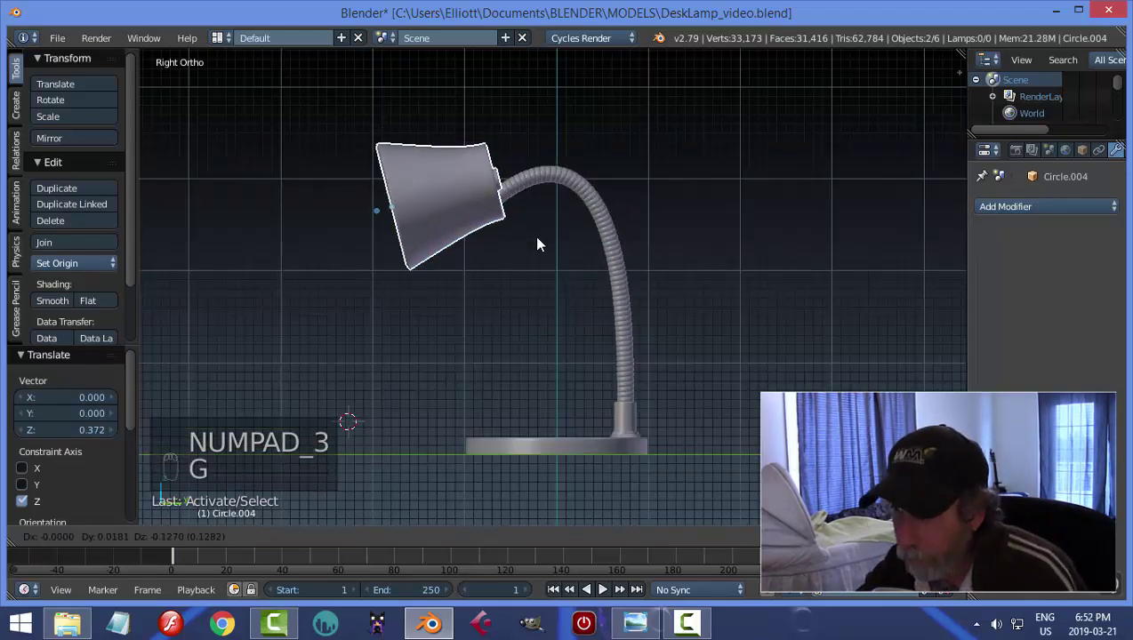
left_click(527, 281)
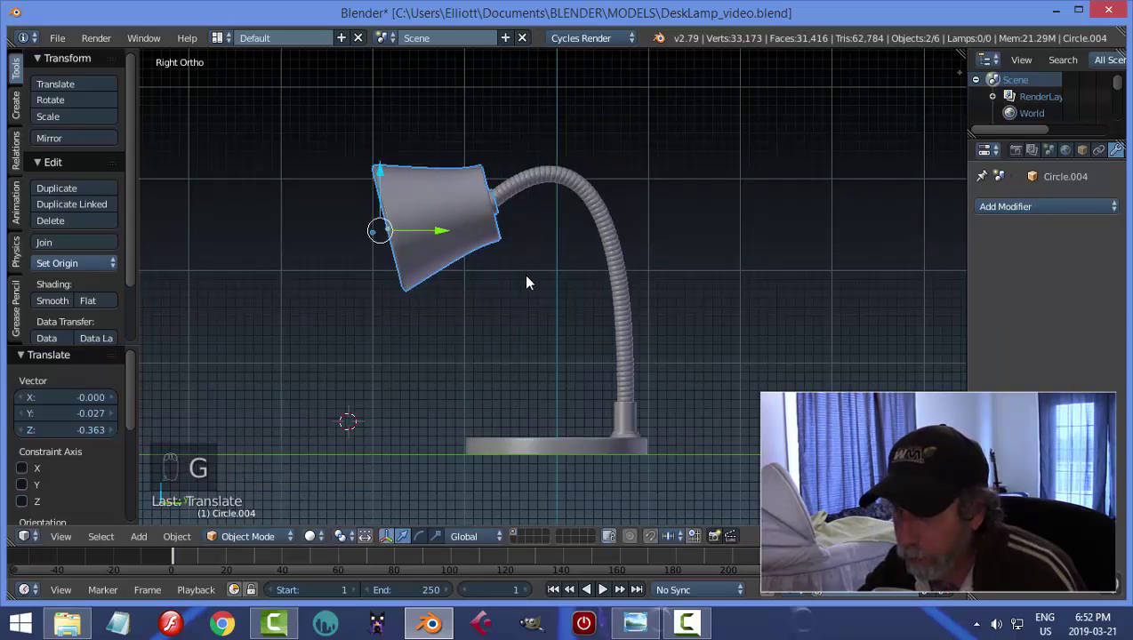
- Rotate the lampshade and its disc 19.3° about X and move them 0.115 in Y and -0.425 in Z
scroll(527, 283, "up", 3)
key("r")
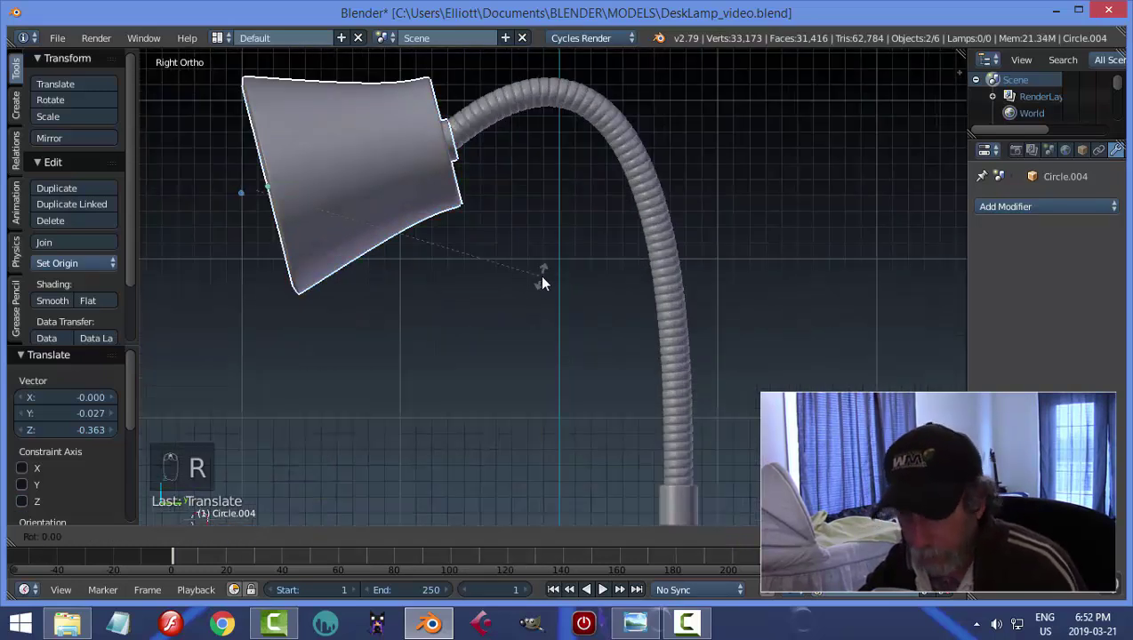
left_click(545, 181)
key("g")
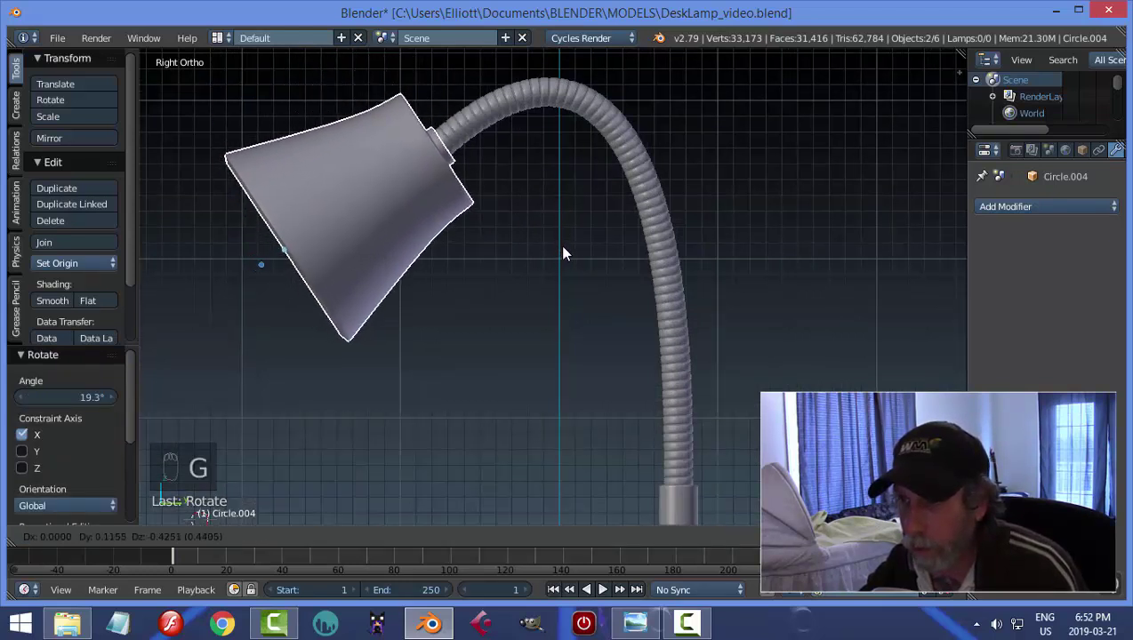
left_click(562, 247)
- Rotate the lampshade and disc another 3.81° about X and shift them 0.047 in Y and -0.047 in Z
key("r")
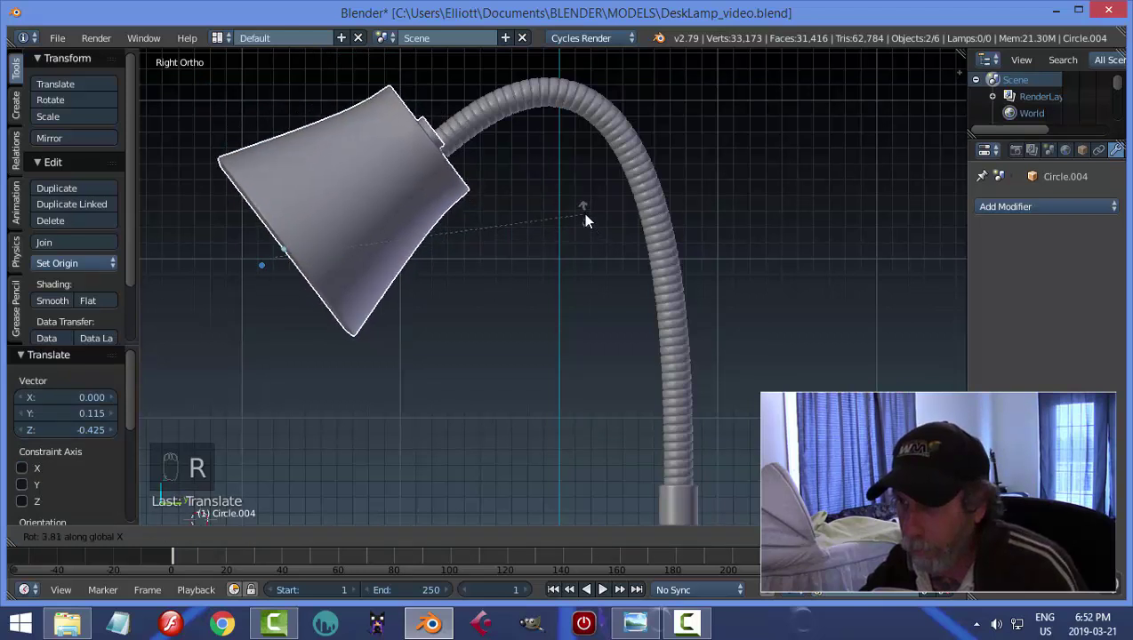
left_click(583, 213)
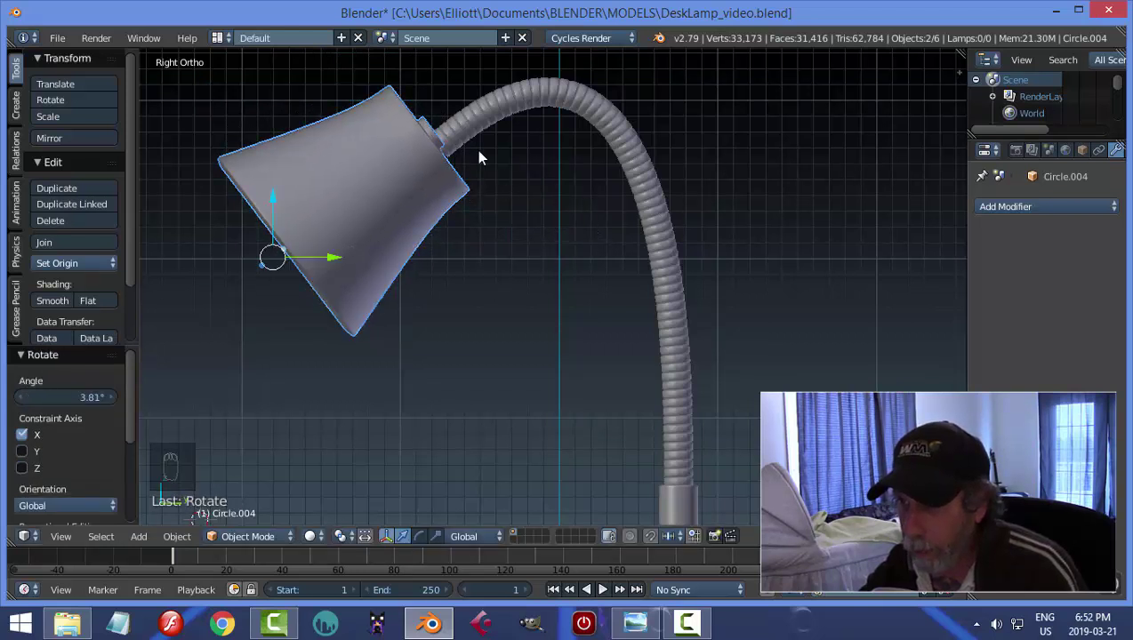
scroll(481, 160, "up", 3)
scroll(493, 169, "down", 1)
key("g")
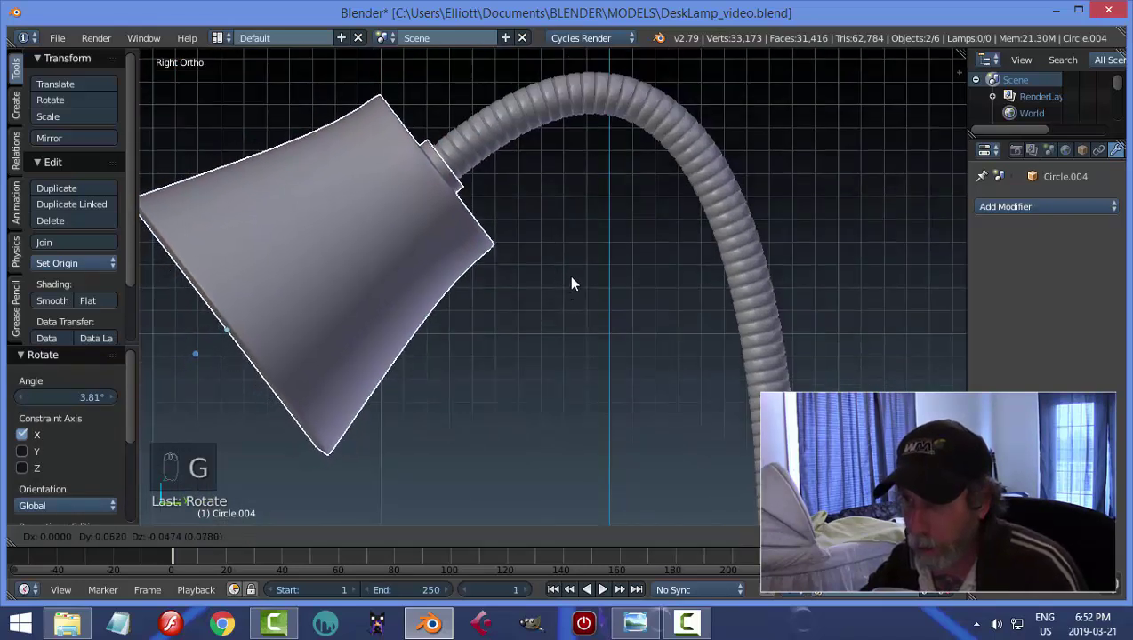
left_click(567, 280)
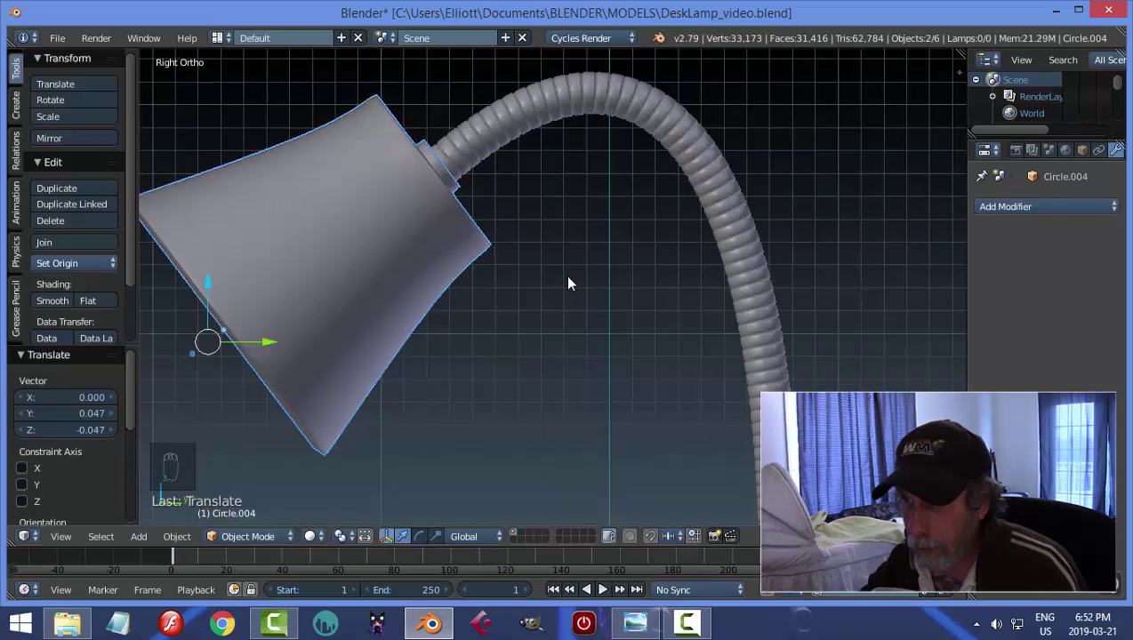
- Deselect the lampshade parts and save the file
key("a")
middle_click_drag(650, 271, 553, 346)
scroll(665, 323, "down", 3)
key("ctrl+s")
- Thicken the lamp base by moving its bottom edge loop about -0.112 along Z, and return to Object Mode
middle_click_drag(635, 347, 696, 322)
middle_click_drag(651, 385, 571, 359)
right_click(572, 359)
key("Tab")
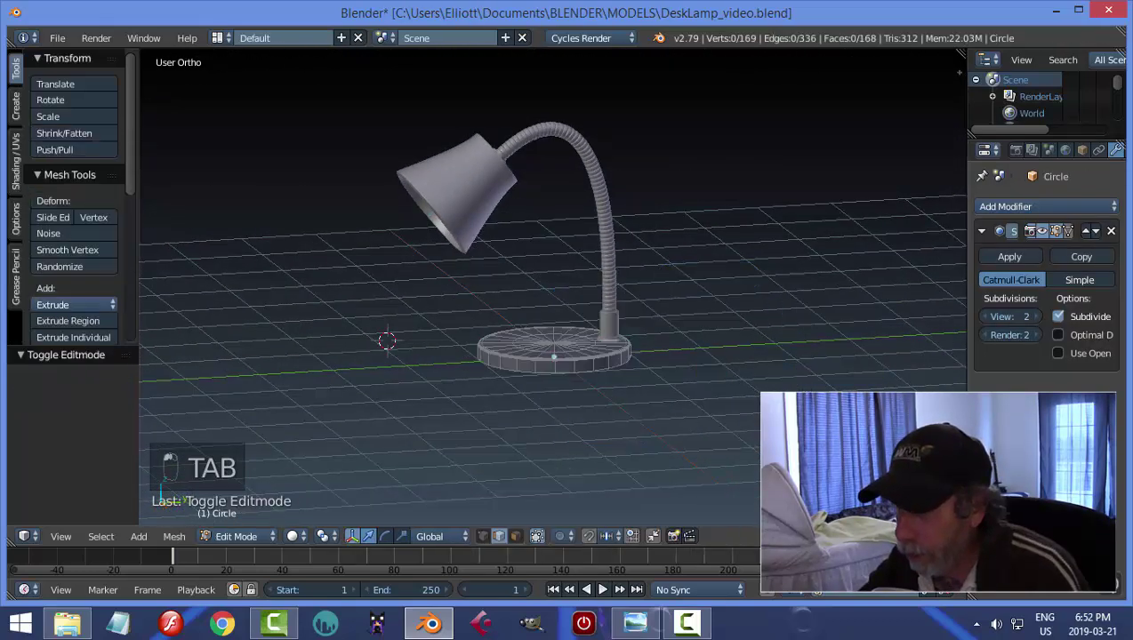
scroll(694, 396, "up", 5)
right_click(565, 312, "alt")
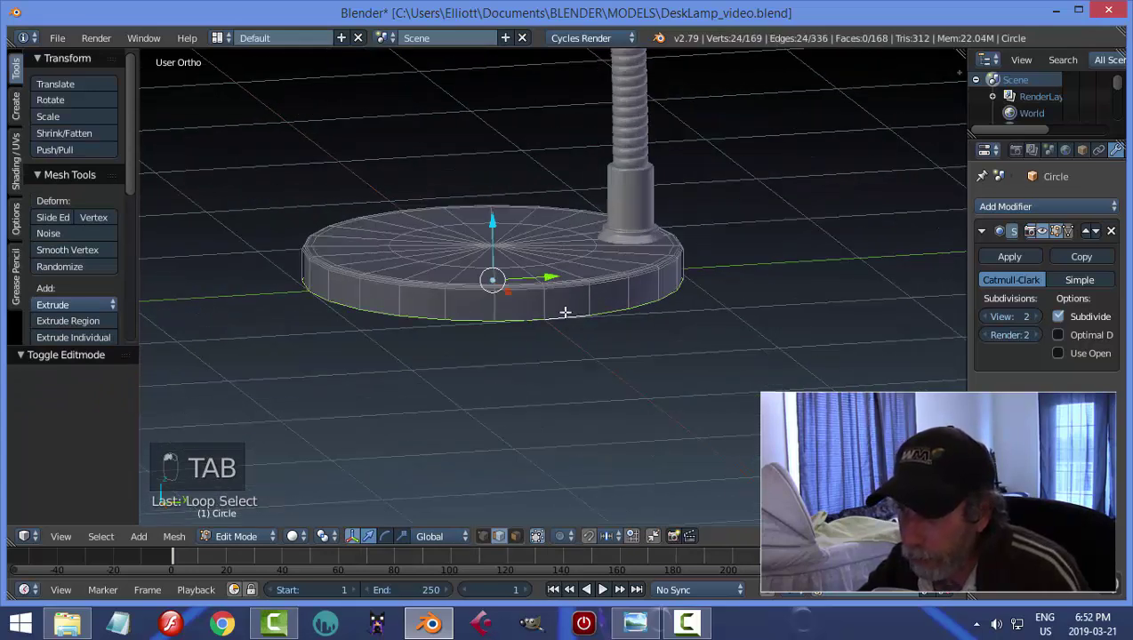
key("g")
key("z")
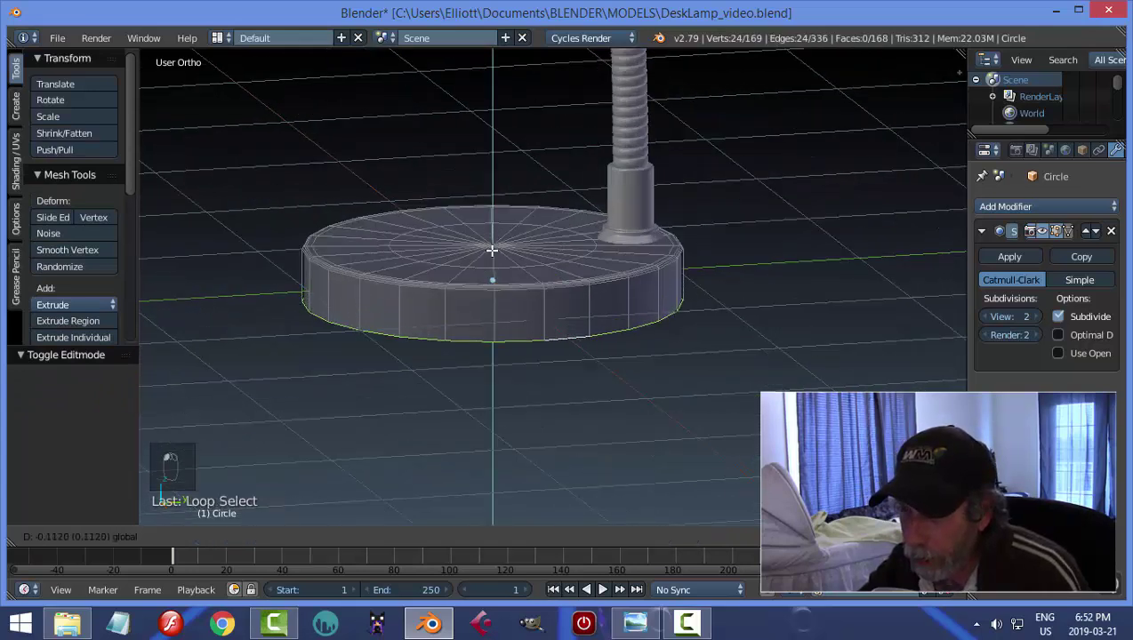
left_click(491, 251)
key("a")
key("Tab")
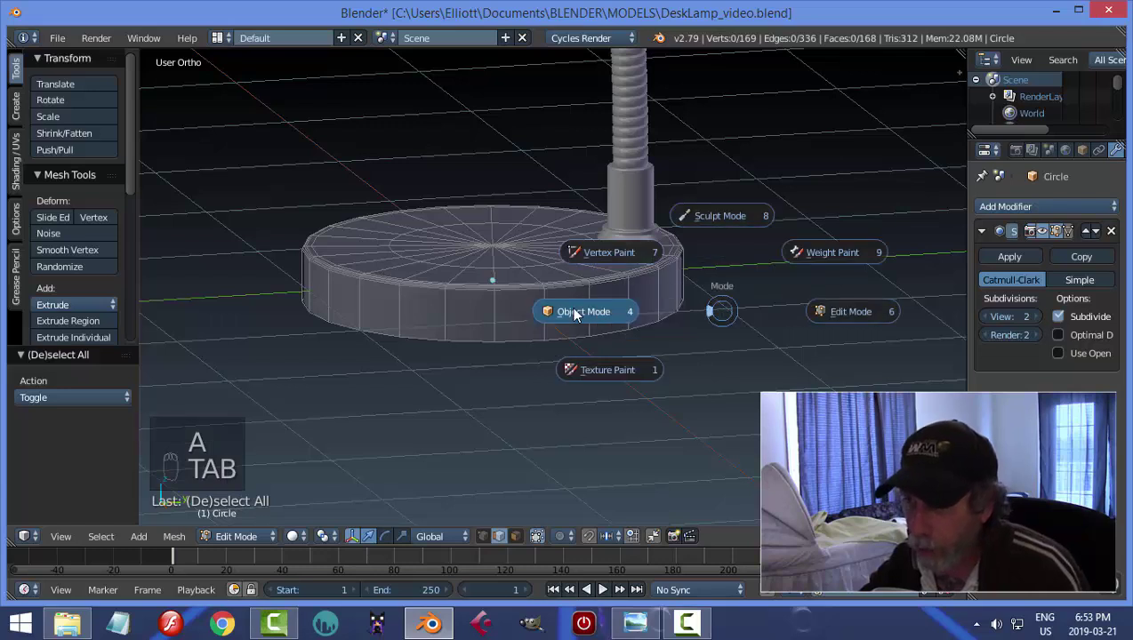
- Save the file, nudge the lamp base slightly along Y, and save again with everything deselected
scroll(734, 285, "down", 4)
key("a")
key("a")
middle_click_drag(716, 282, 606, 276)
key("ctrl+s")
right_click(604, 269)
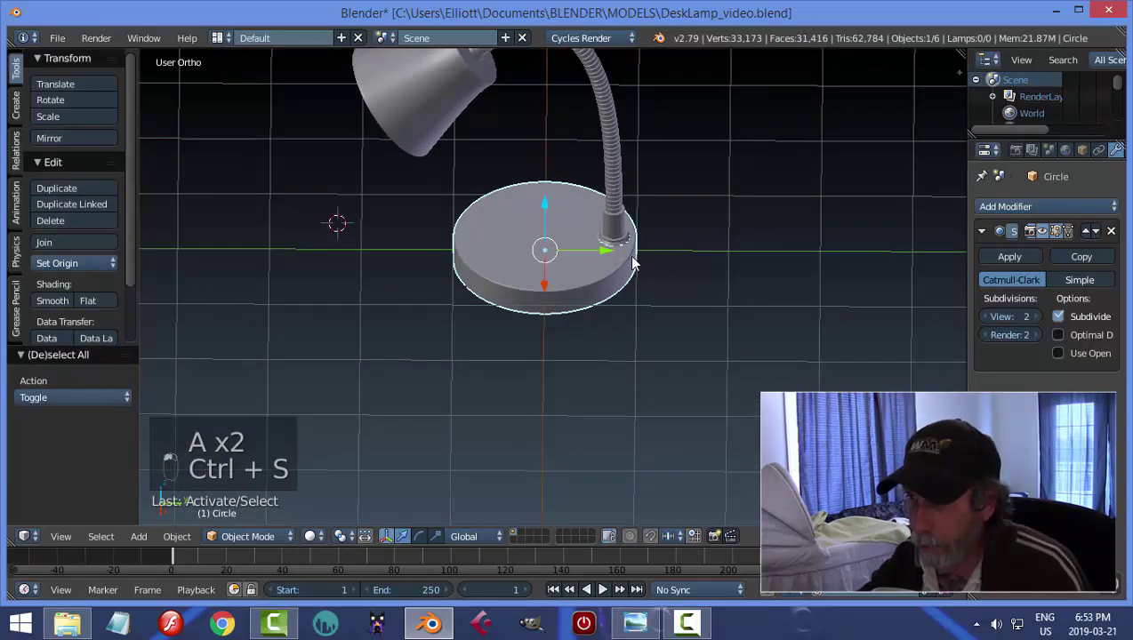
mouse_move(609, 250)
left_mouse_down()
mouse_move(597, 249)
mouse_move(611, 255)
left_mouse_up()
key("a")
middle_click_drag(610, 254, 716, 304)
key("ctrl+s")
left_click(737, 280)
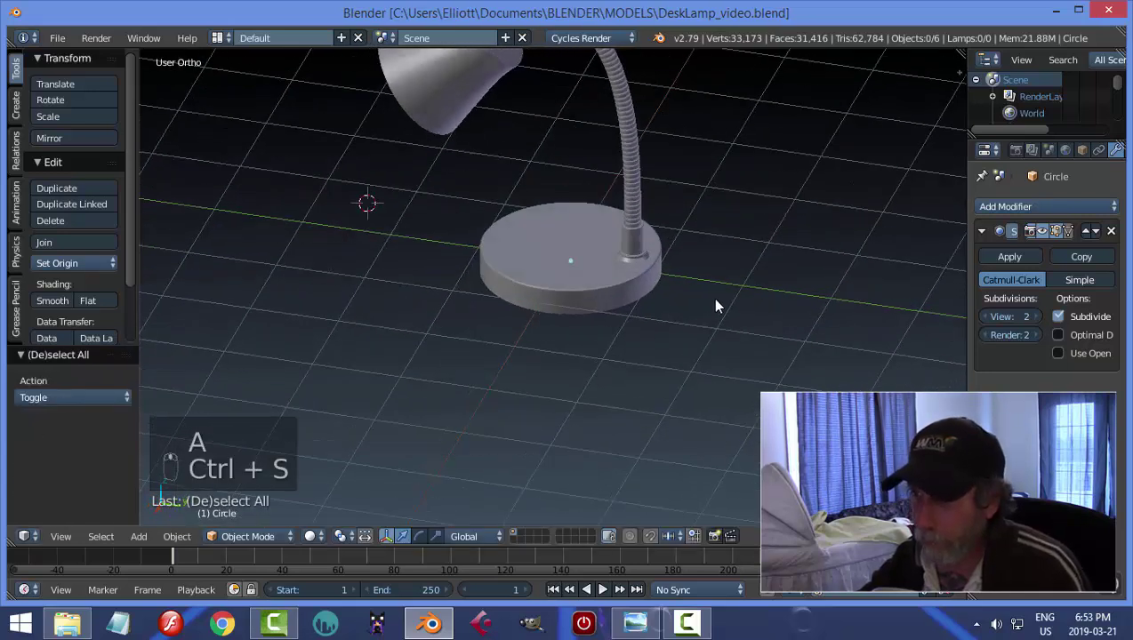
- Turn off the grid floor in the viewport display settings
key("n")
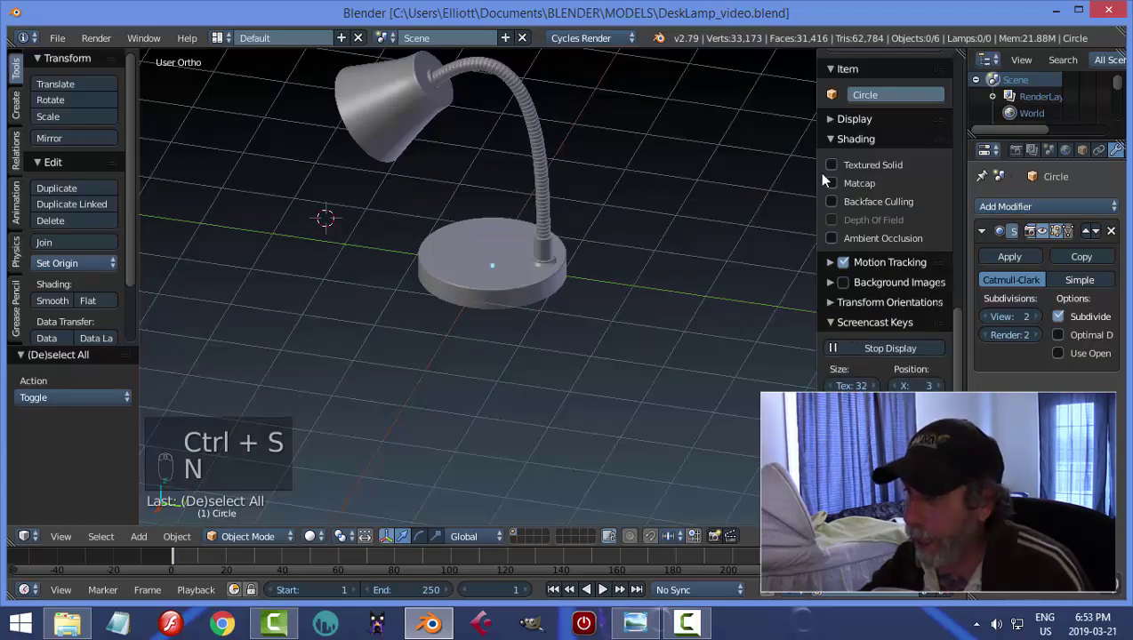
left_click(827, 137)
left_click(827, 122)
left_click(830, 242)
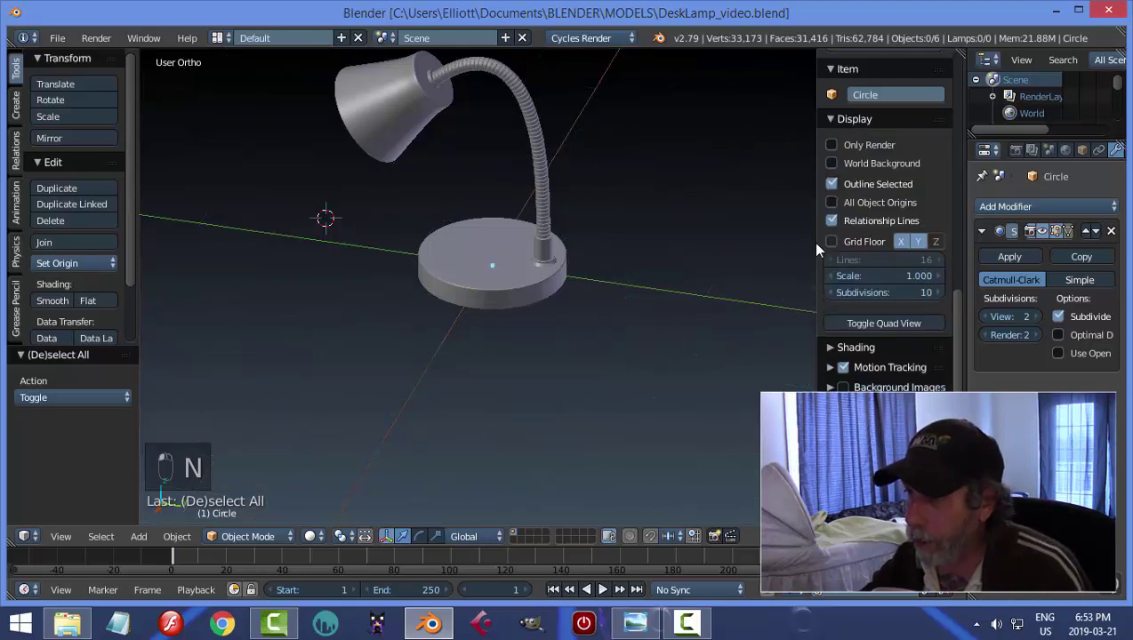
key("n")
- Select the lamp base and snap the 3D cursor to it
middle_click_drag(695, 284, 554, 277)
right_click(554, 276)
key("shift+s")
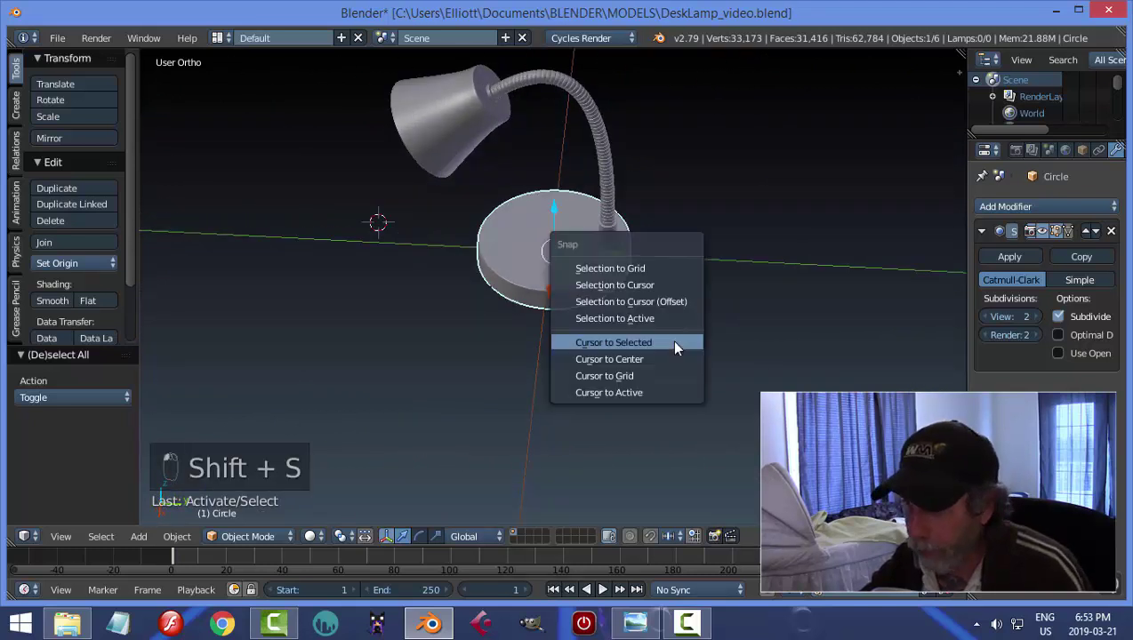
left_click(676, 341)
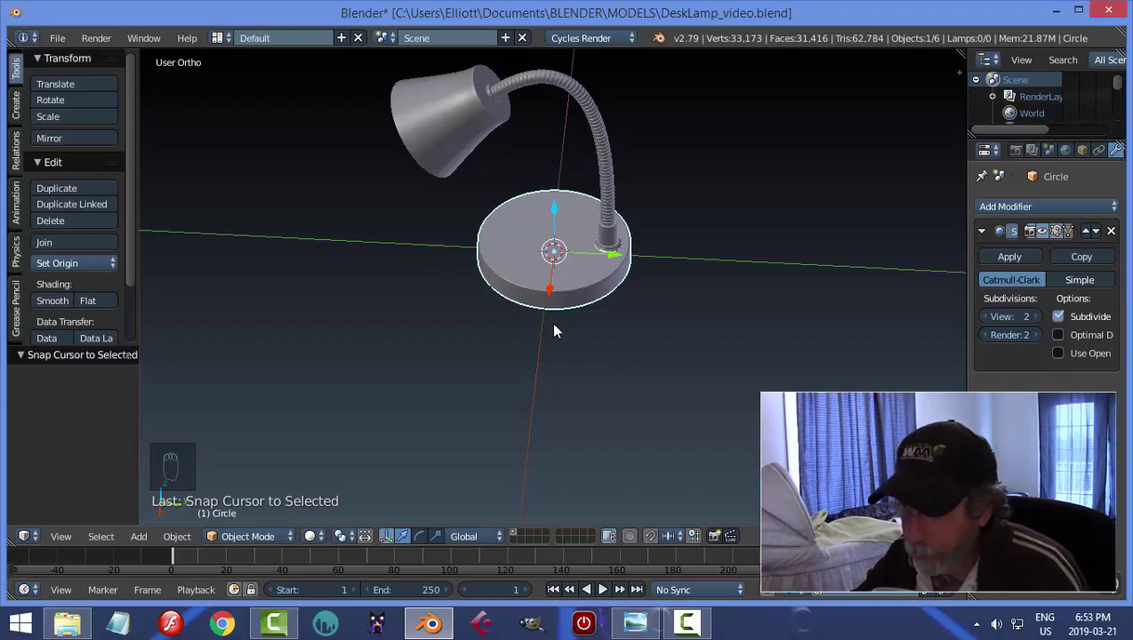
- Add a mesh plane at the 3D cursor, raise it 0.323 along Z above the base, and frame it
middle_click_drag(550, 322, 577, 320)
key("shift+a")
mouse_move(582, 325)
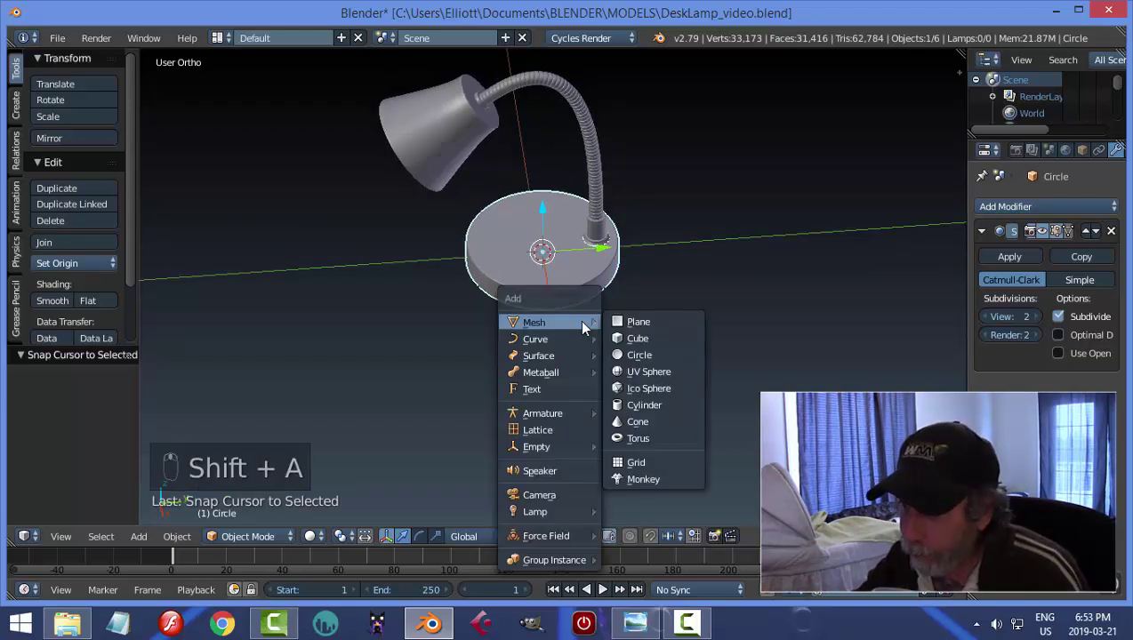
left_click(633, 322)
middle_click_drag(538, 346, 525, 242)
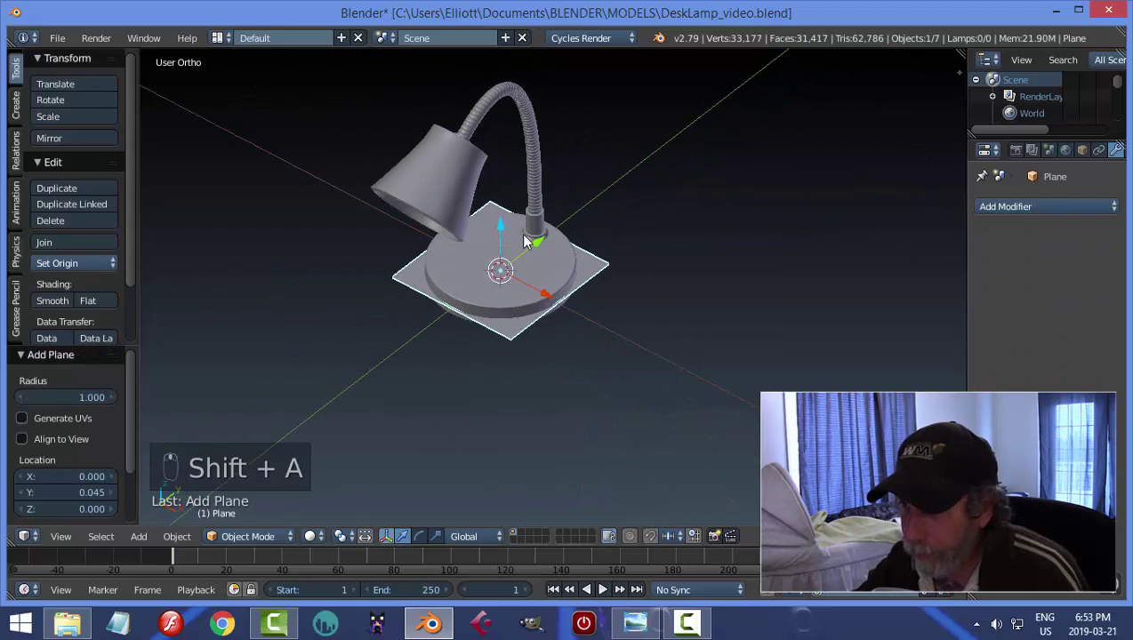
left_click_drag(505, 231, 507, 210)
key("KP_Decimal")
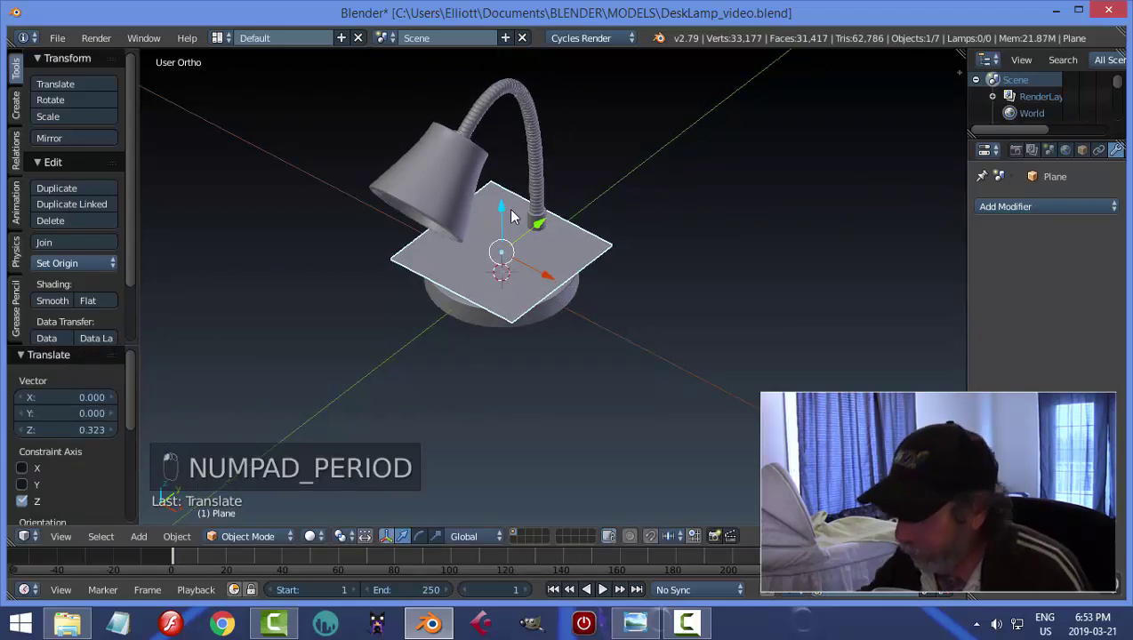
- In Edit Mode, scale the plane to about 0.19 and move it along negative Y towards the base's front edge
key("Tab")
left_click(801, 238)
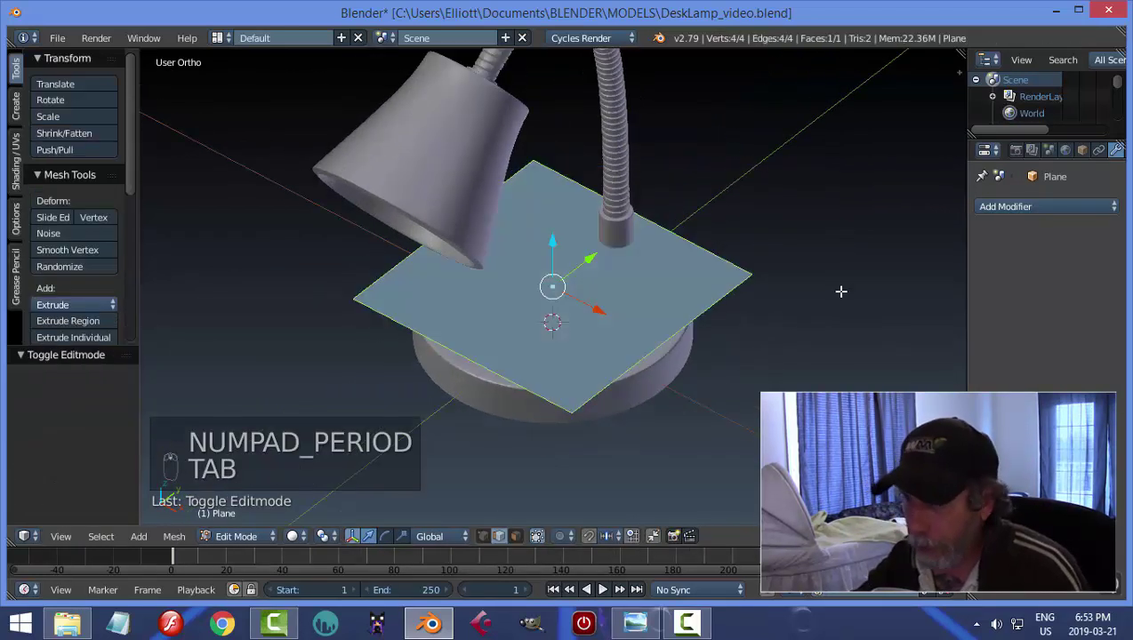
key("s")
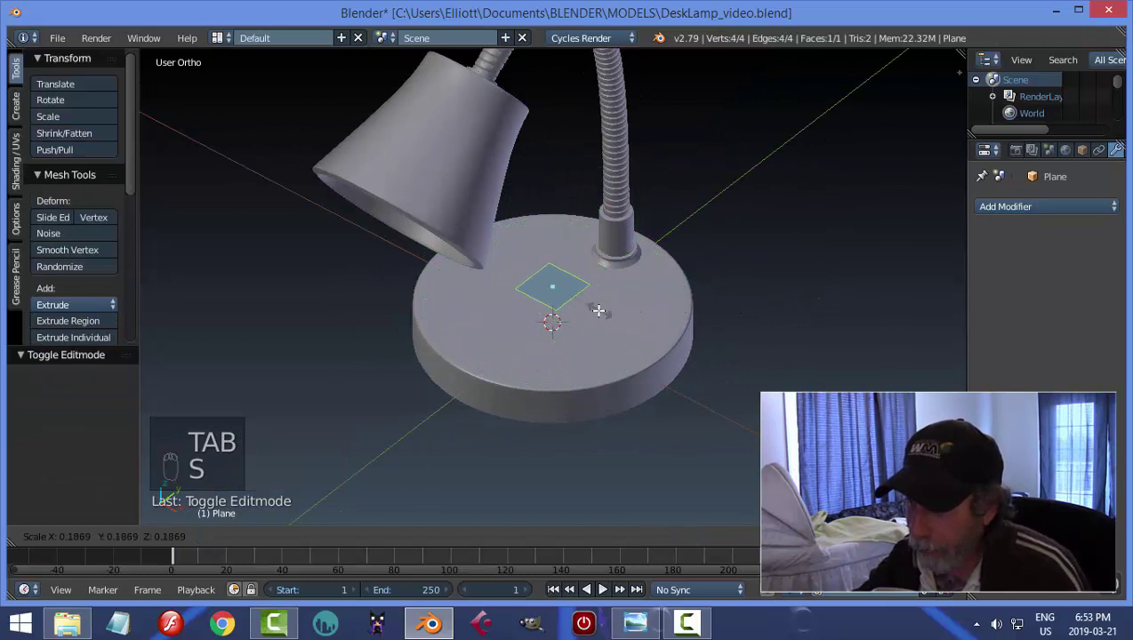
left_click(589, 308)
left_click_drag(587, 266, 530, 340)
middle_click_drag(523, 373, 504, 369)
key("a")
scroll(503, 356, "up", 2)
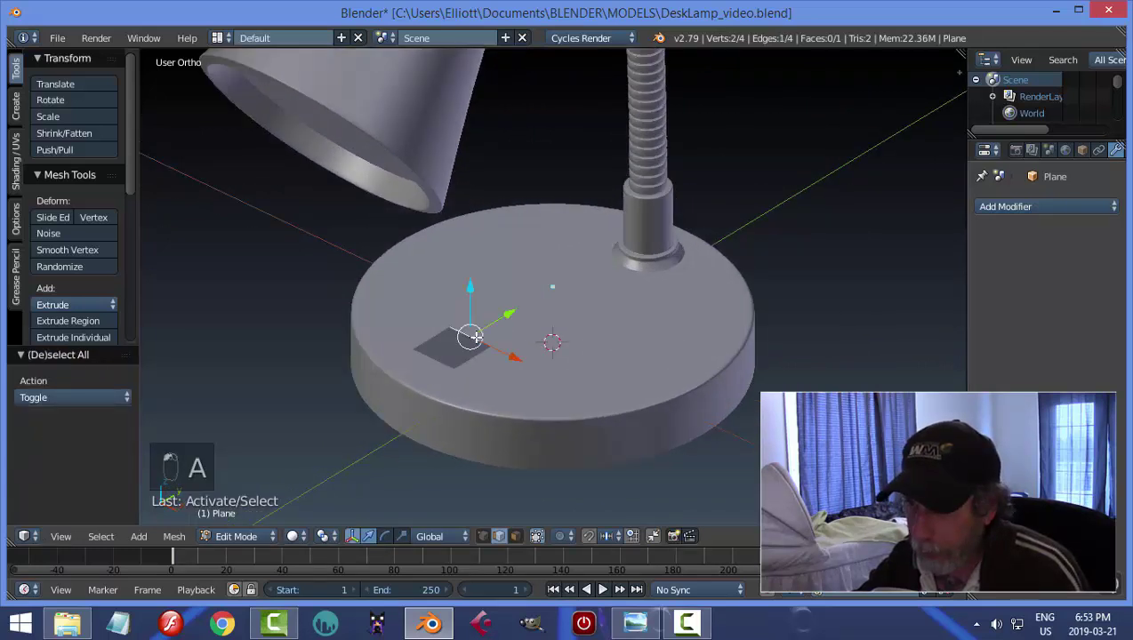
- Move the plane's selected edge 0.146 along Y to lengthen it, and scale the whole plane along X
left_click_drag(495, 318, 525, 305)
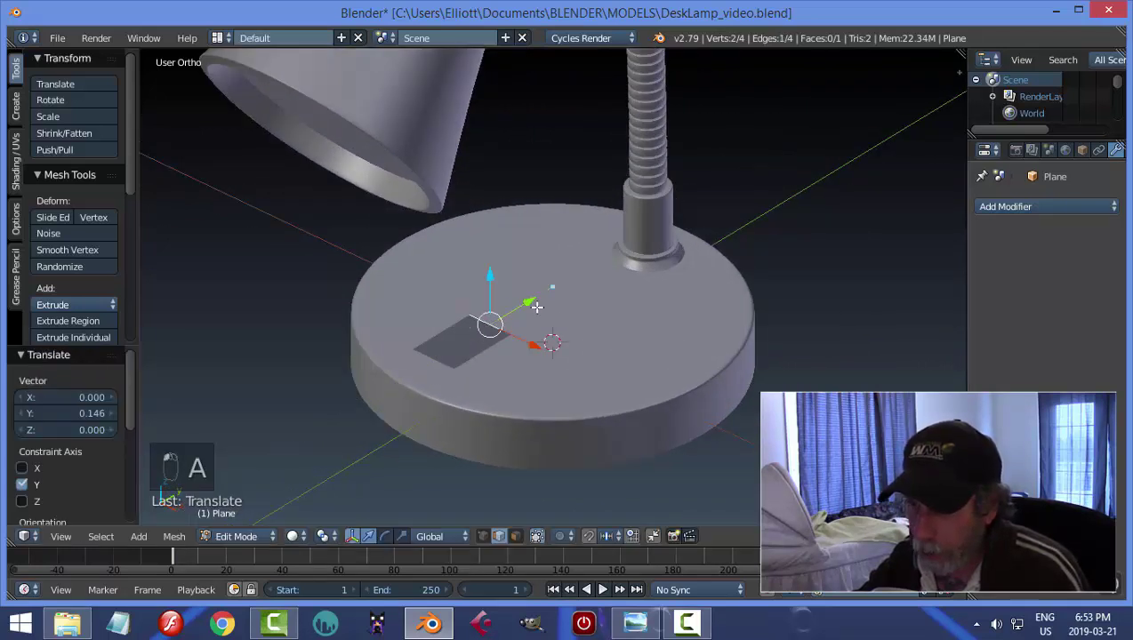
key("a")
middle_click_drag(527, 365, 610, 389)
key("a")
key("s")
key("x")
left_click(715, 382)
- Lower the plane along Z onto the base's top surface and extrude it upward into a low rectangular box
middle_click_drag(552, 362, 543, 291)
left_click_drag(523, 273, 539, 302)
middle_click_drag(540, 302, 621, 438)
key("e")
right_click(571, 380)
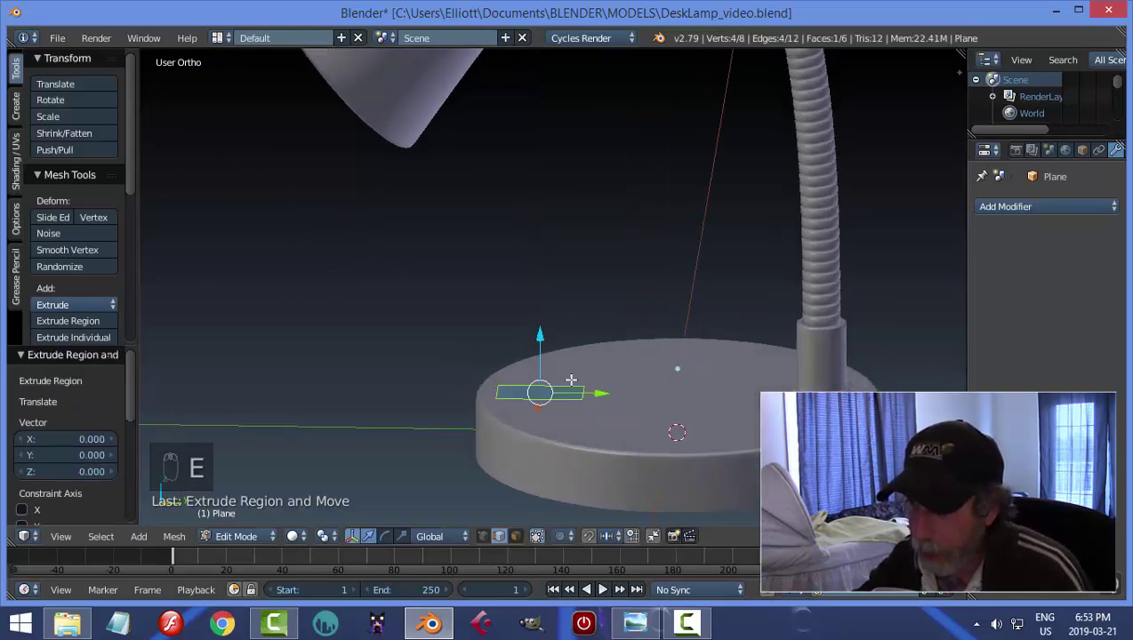
left_click_drag(539, 337, 544, 325)
middle_click_drag(663, 366, 767, 386)
key("a")
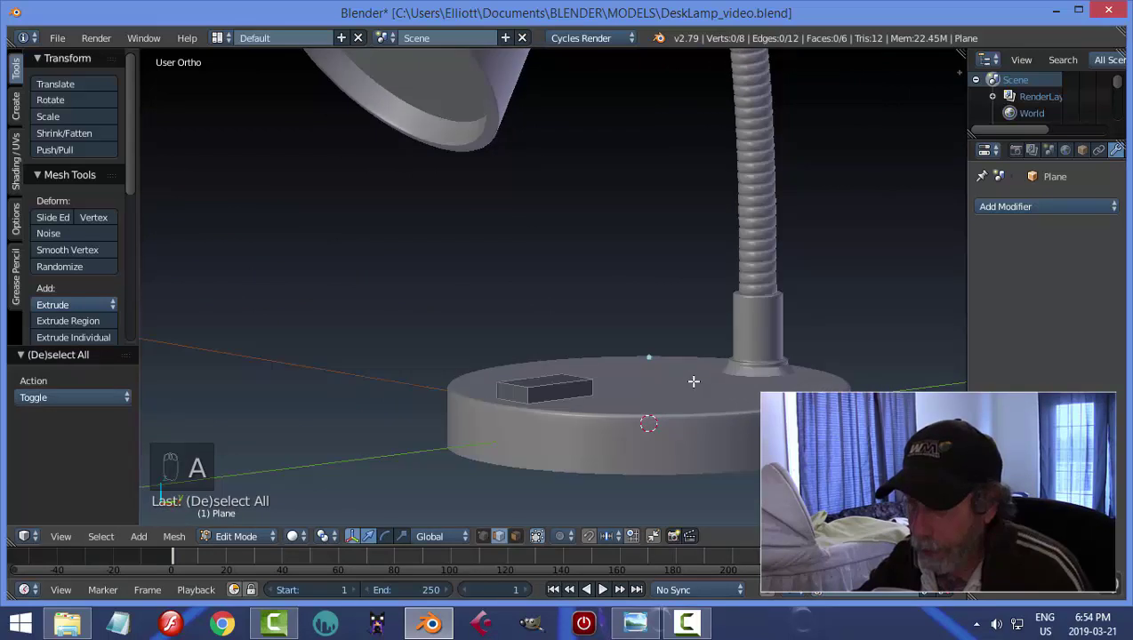
- Raise the whole box clear of the lamp base and delete its bottom face
key("a")
middle_click_drag(693, 380, 632, 395)
left_click_drag(549, 333, 559, 236)
middle_click_drag(559, 235, 589, 318)
key("a")
key("ctrl+Tab")
left_click(564, 339)
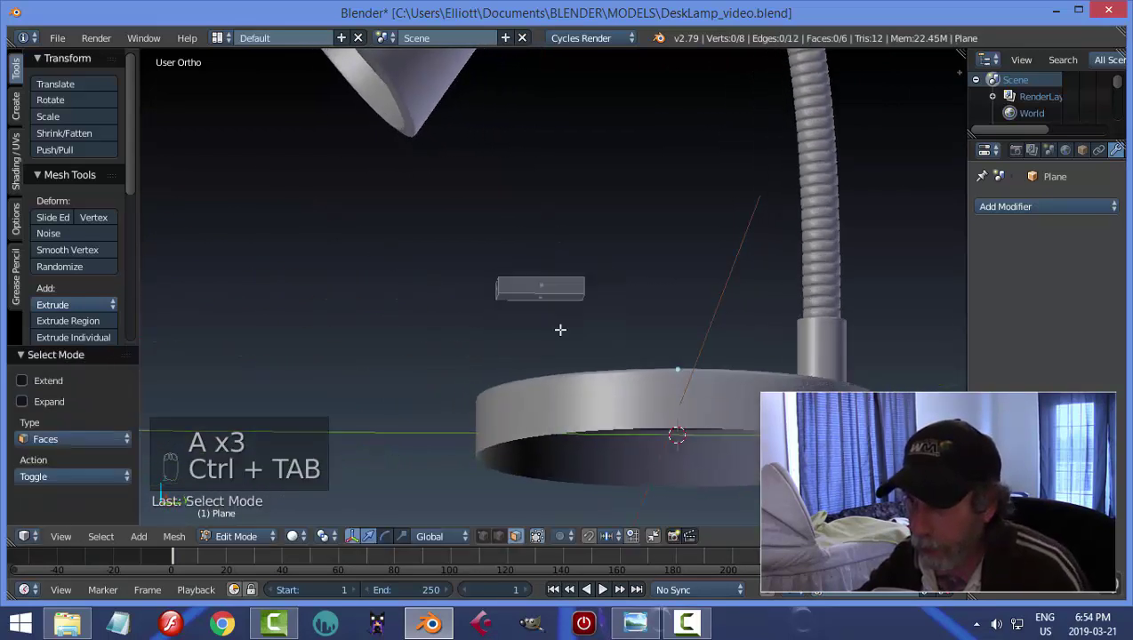
key("x")
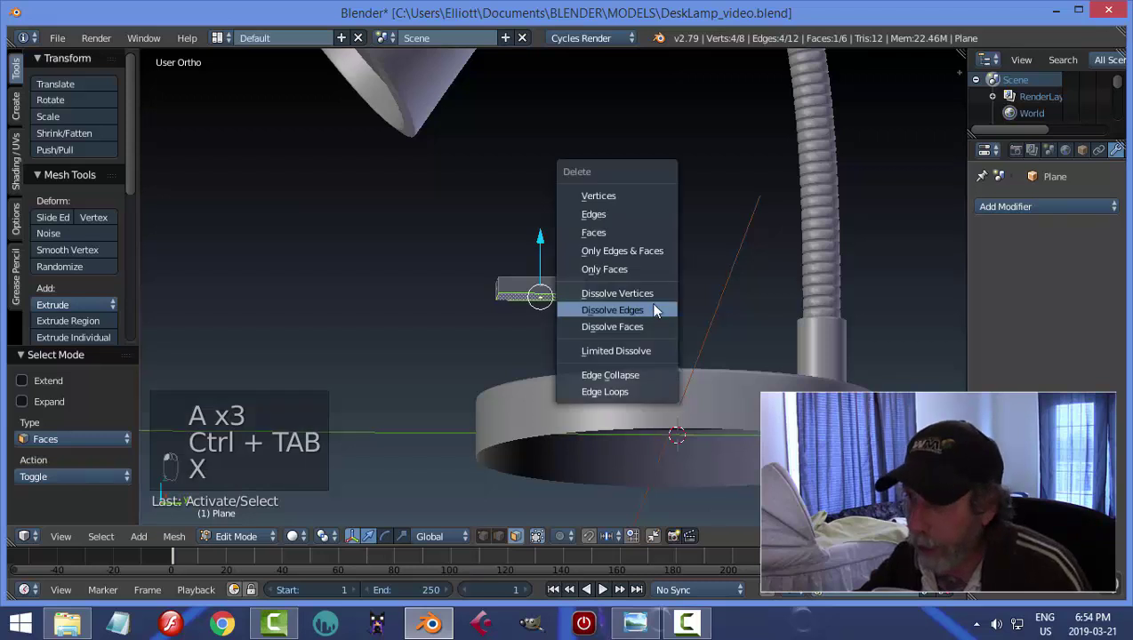
left_click(623, 233)
- Move the entire open-bottomed box -0.509 along Z so it sits on the lamp base
key("a")
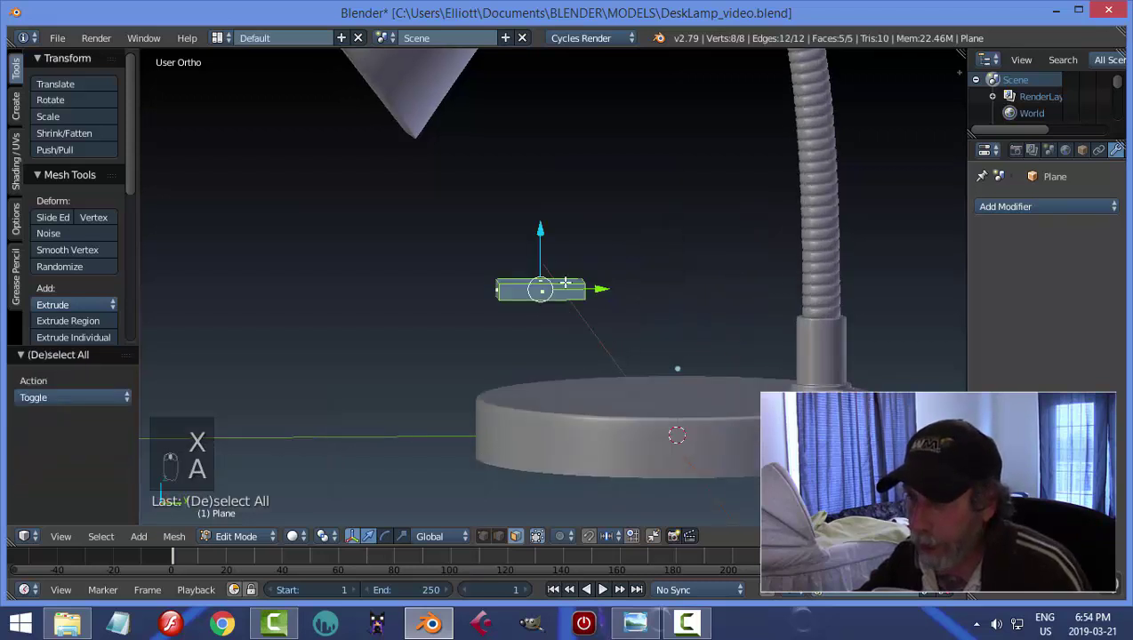
left_click_drag(539, 230, 569, 331)
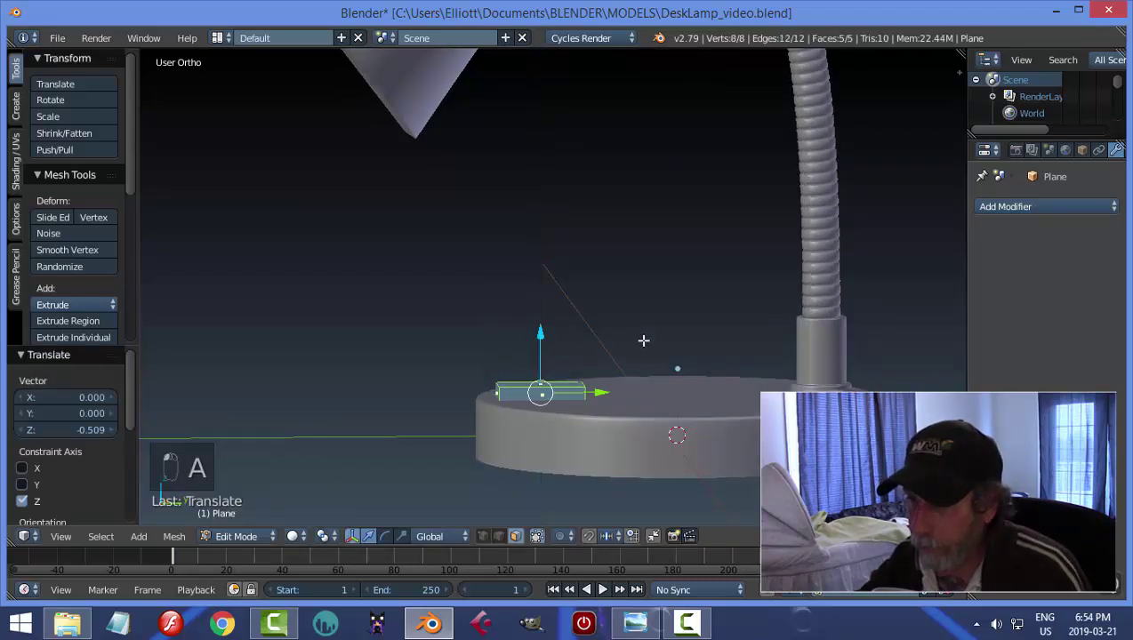
middle_click_drag(642, 339, 752, 374)
- Inset the box's top face with a thickness of 0.0242
key("a")
right_click(562, 350)
scroll(751, 374, "up", 4)
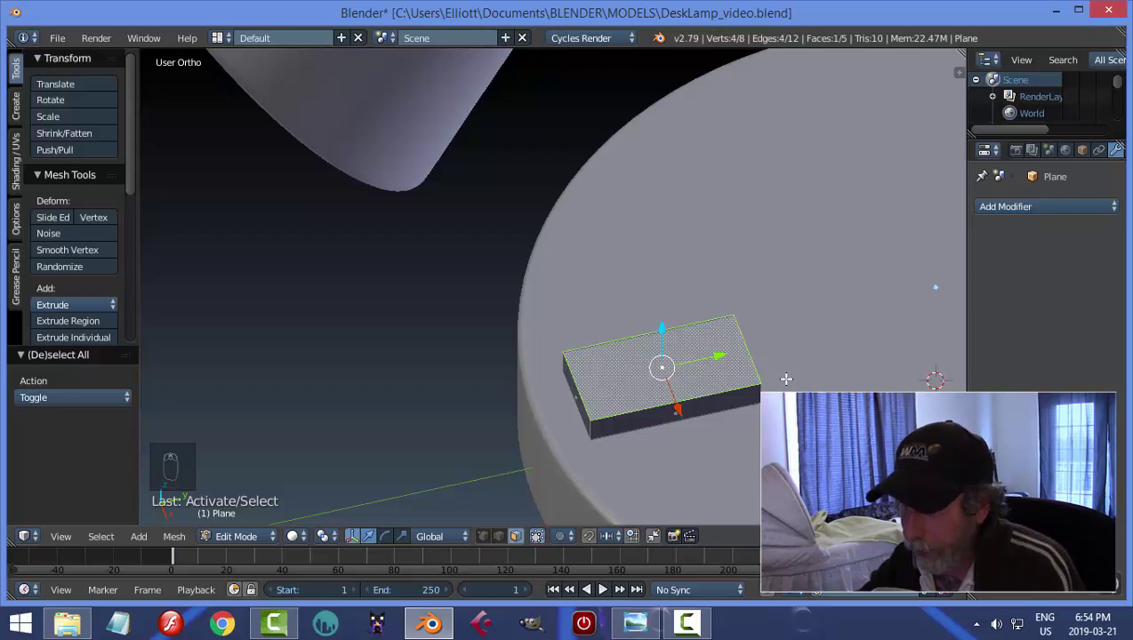
key("i")
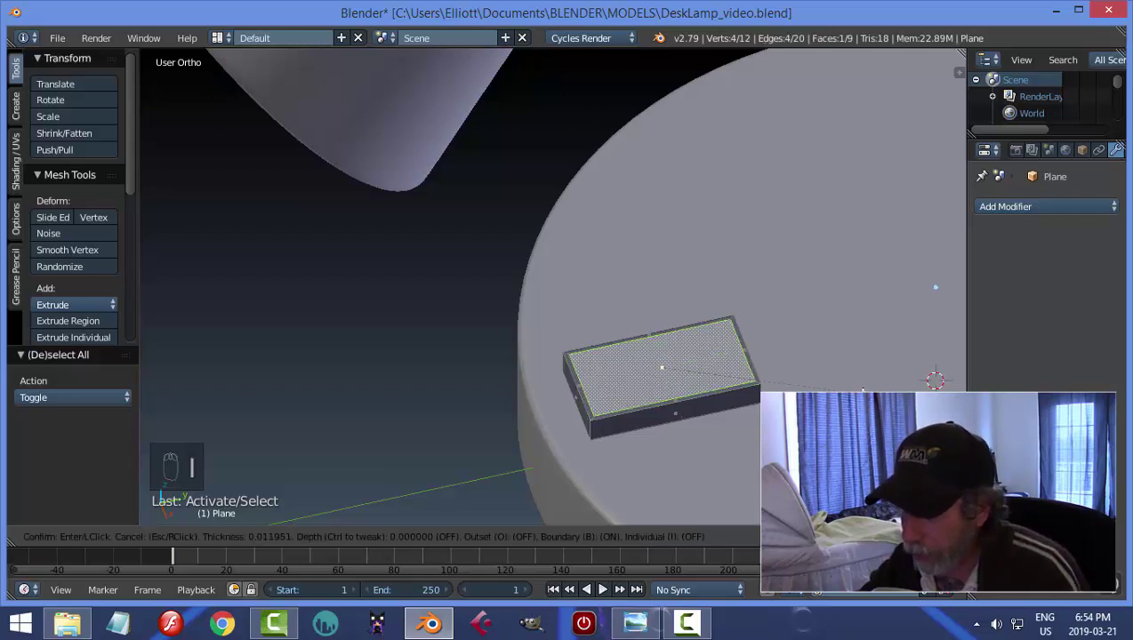
left_click(858, 388)
middle_click_drag(858, 389, 858, 329)
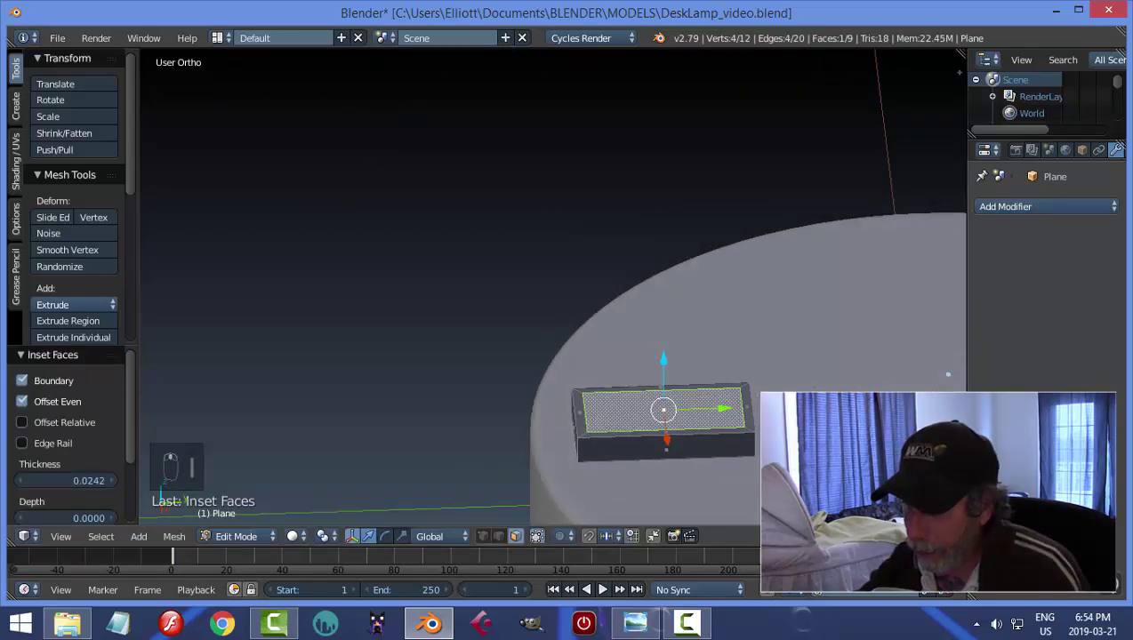
- Extrude the inset face down by 0.023 along Z to form a recess, and return to Object Mode
key("e")
right_click(674, 370)
left_click_drag(664, 362, 669, 373)
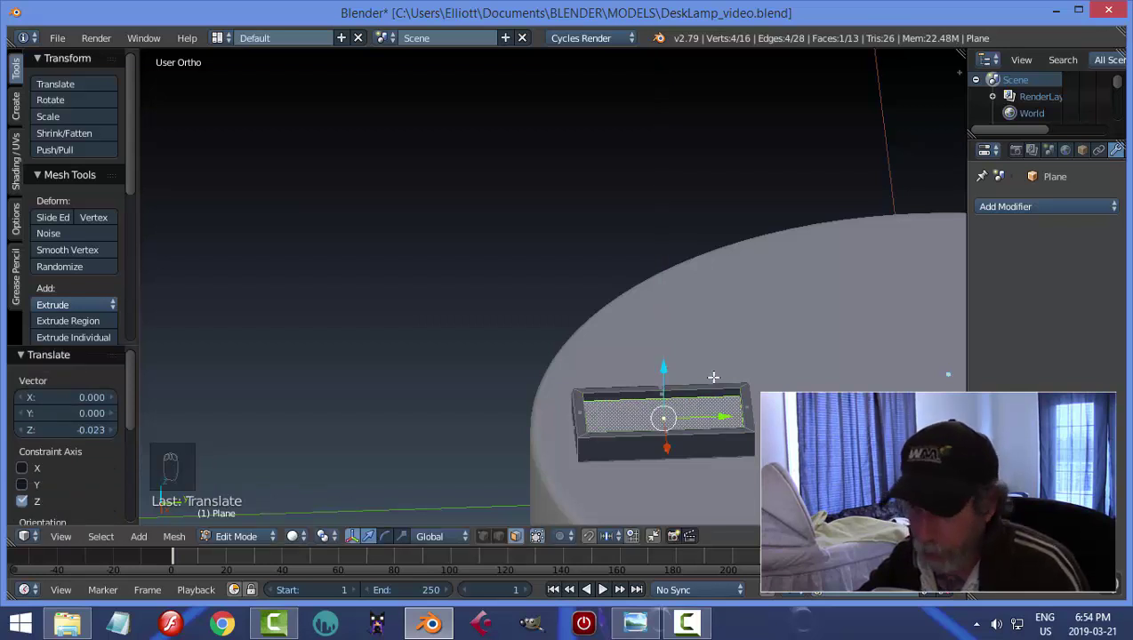
key("a")
mouse_move(704, 428)
middle_mouse_down()
mouse_move(711, 407)
mouse_move(686, 412)
mouse_move(705, 411)
middle_mouse_up()
key("Tab")
left_click(573, 394)
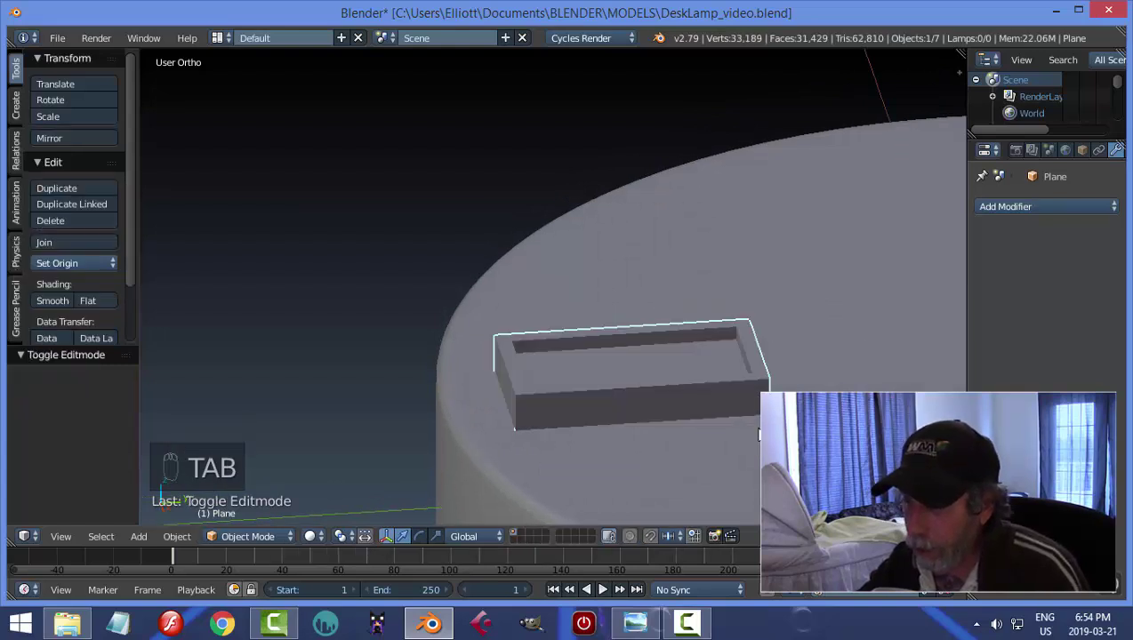
- Add a Bevel modifier with 3 segments to the recessed box and apply smooth shading
middle_click_drag(759, 435, 773, 400)
left_click(1003, 208)
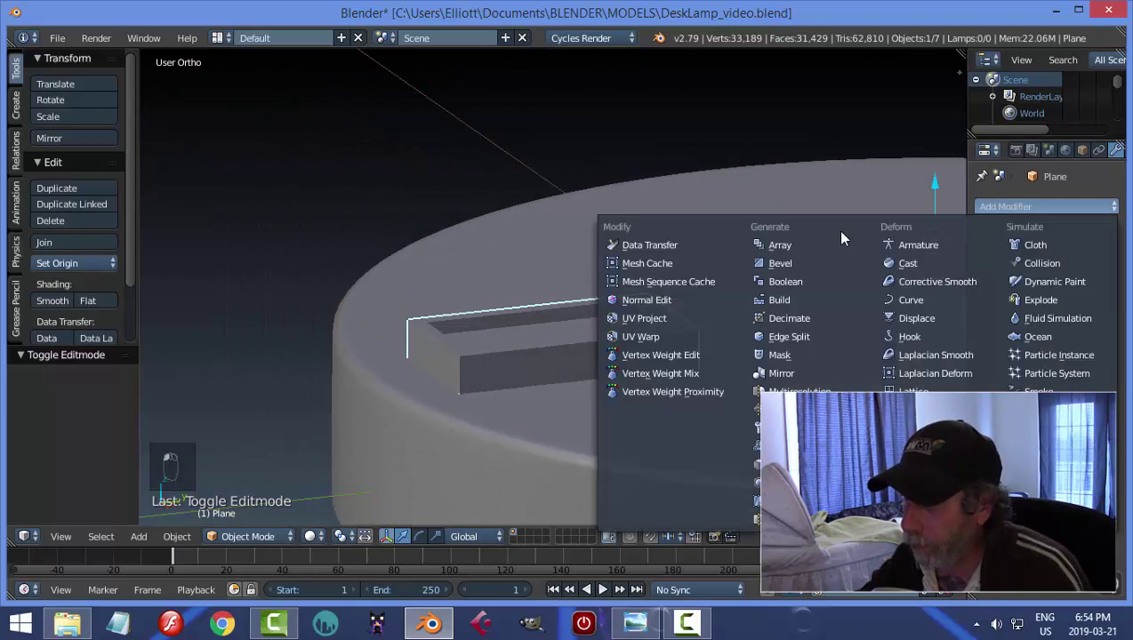
left_click(806, 262)
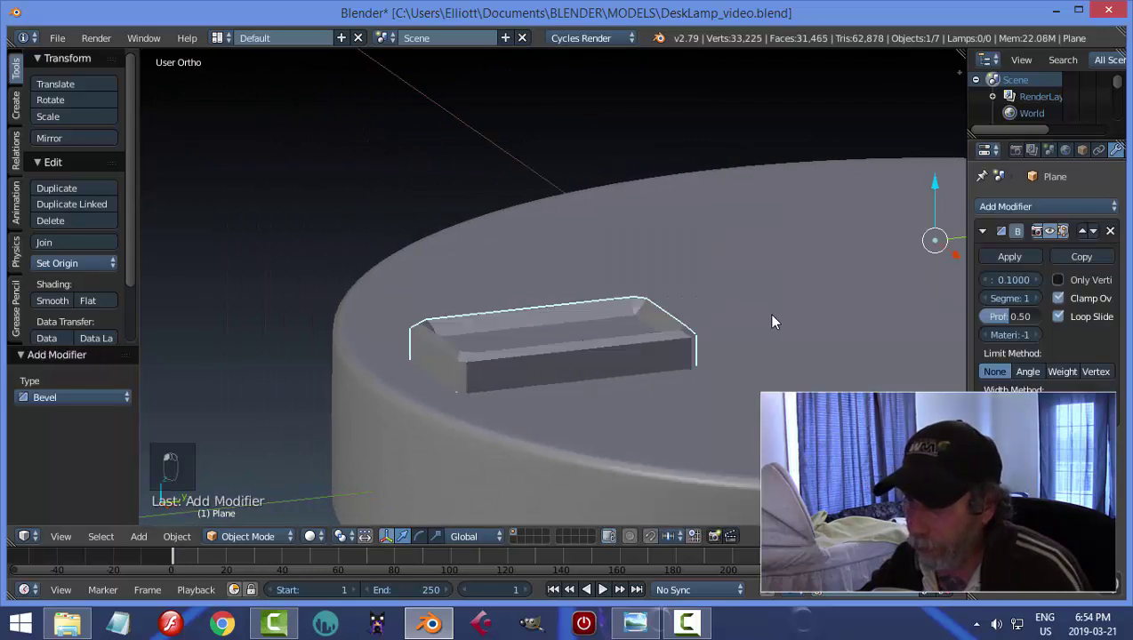
left_click(1034, 299)
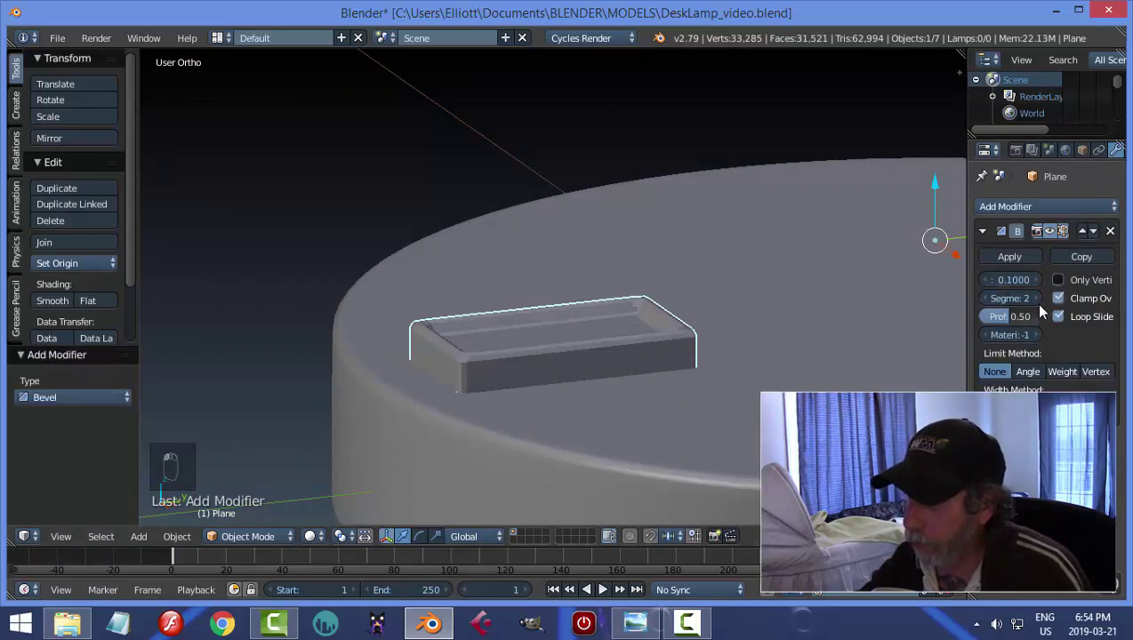
left_click(1034, 299)
middle_click_drag(765, 342, 688, 377)
left_click(43, 302)
key("a")
- Duplicate the recess's floor face in place, separate it into its own object, and leave Edit Mode
right_click(616, 340)
middle_click_drag(617, 341, 582, 364)
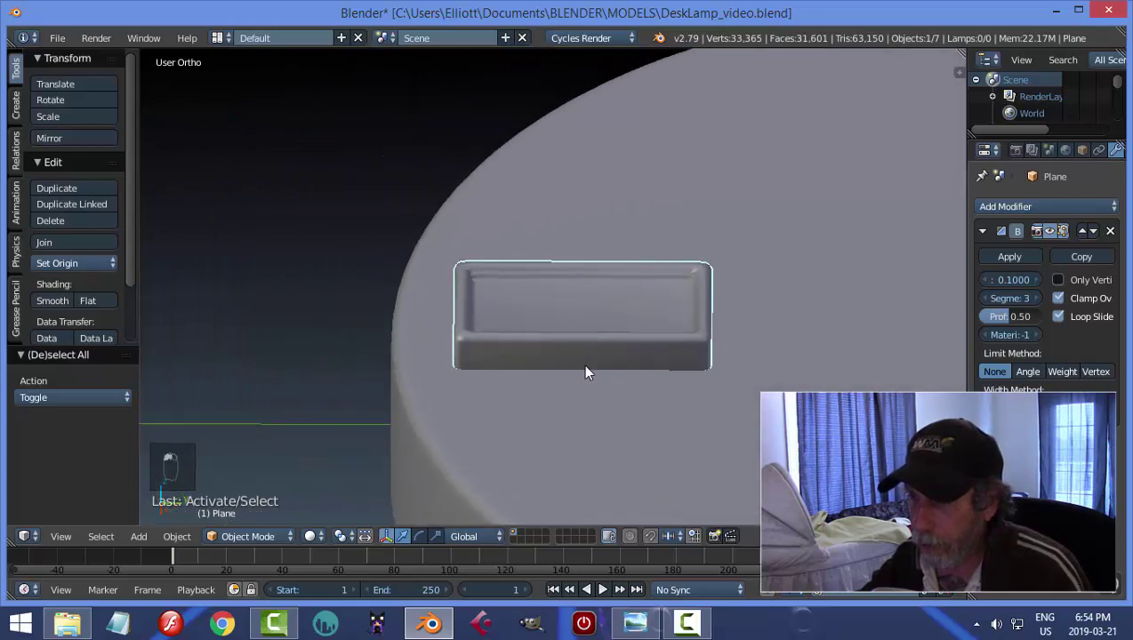
key("Tab")
scroll(609, 365, "up", 2)
right_click(608, 327)
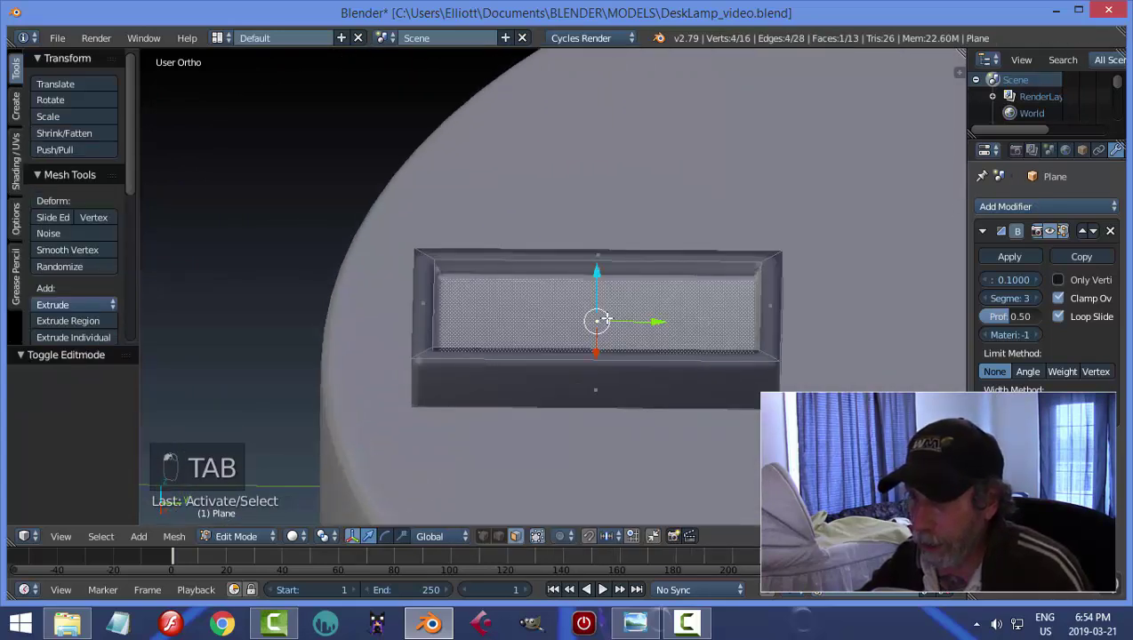
middle_click_drag(723, 394, 697, 380)
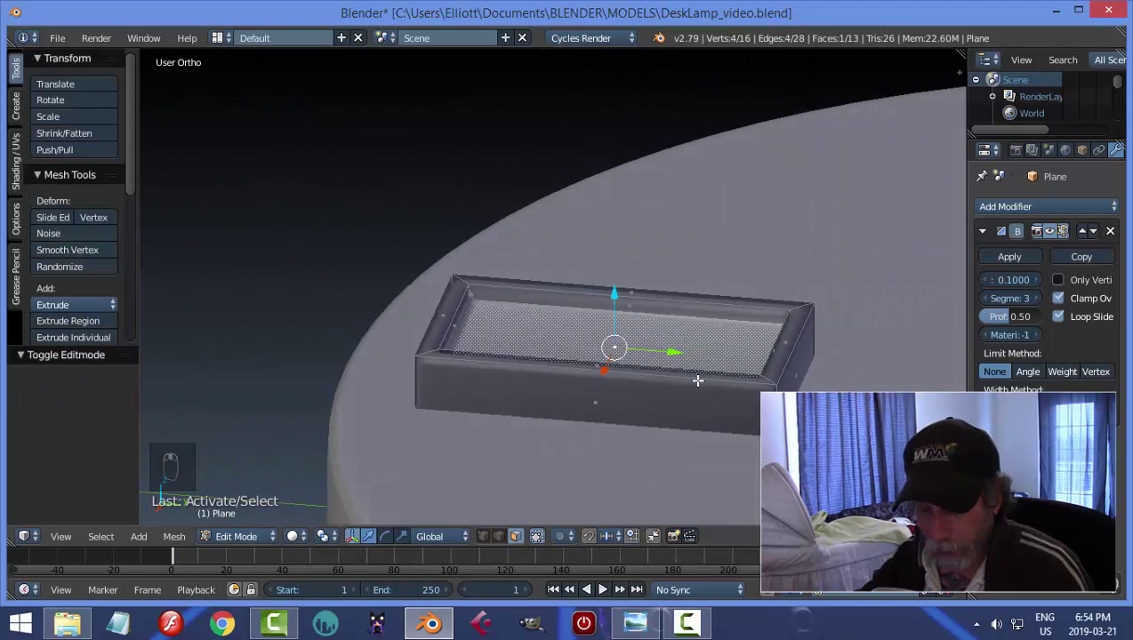
key("shift+d")
key("p")
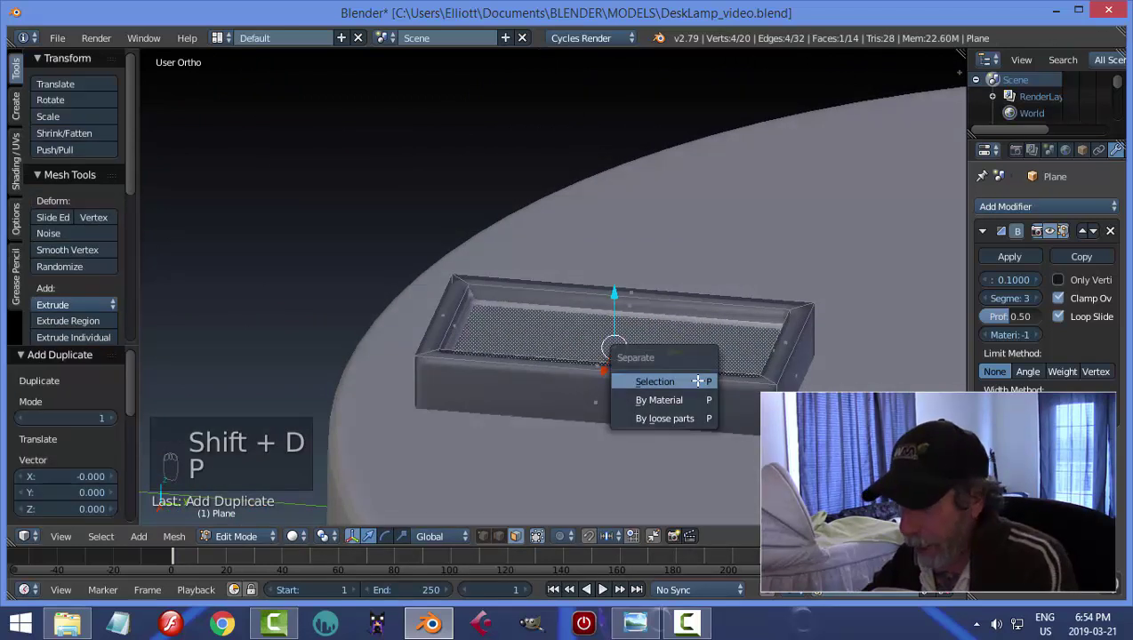
left_click(697, 380)
key("Tab")
- Set the separated plane's origin to its geometry and raise the plane 0.067 along Z
right_click(614, 345)
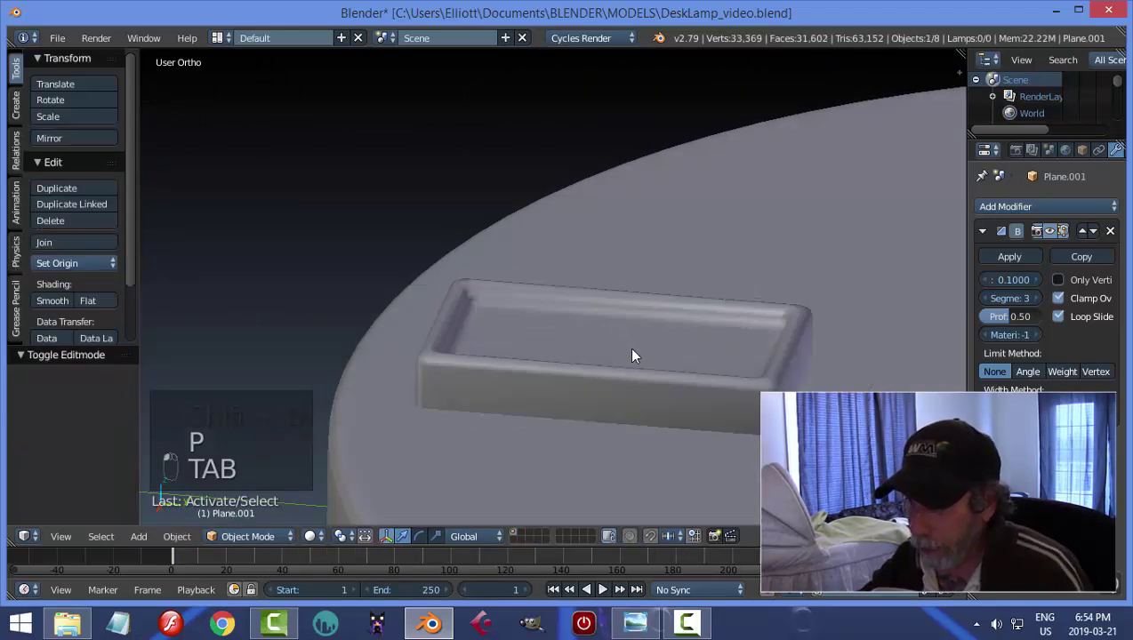
left_click(82, 265)
left_click(96, 300)
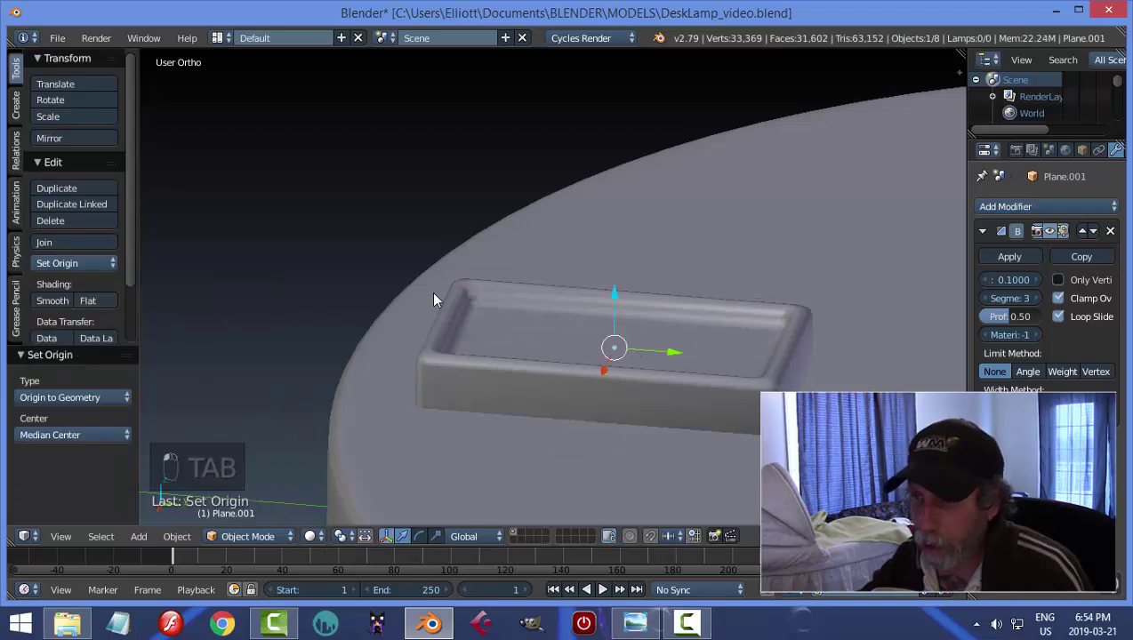
key("g")
key("z")
left_click(730, 285)
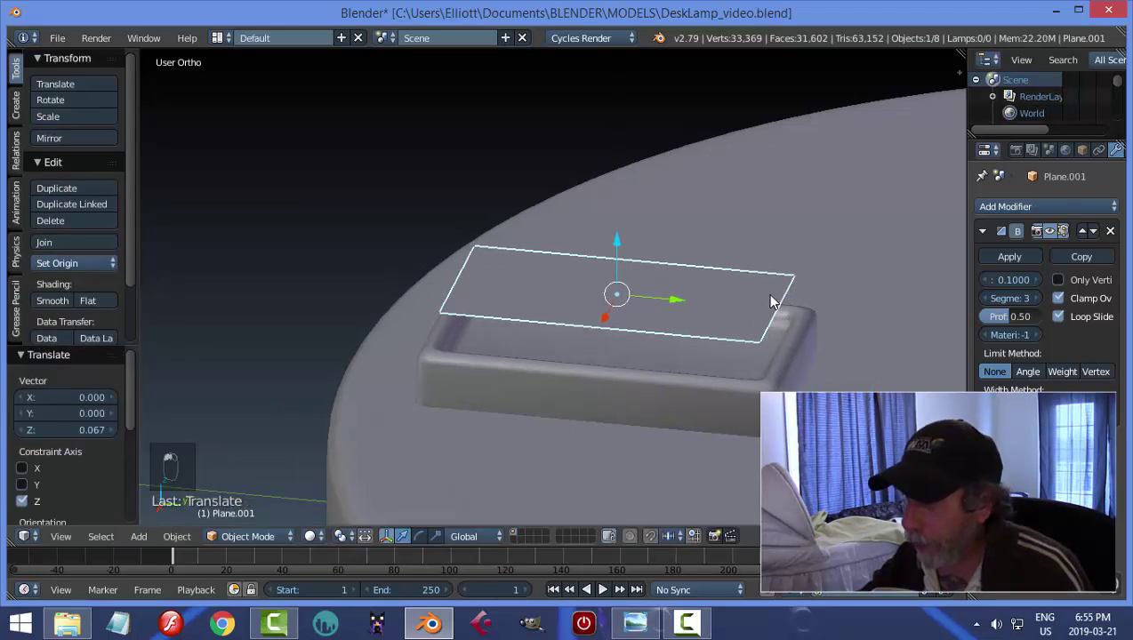
- In Edit Mode, extrude the raised plane -0.060 along Z down into the recess to form a block
key("KP_8")
key("KP_8")
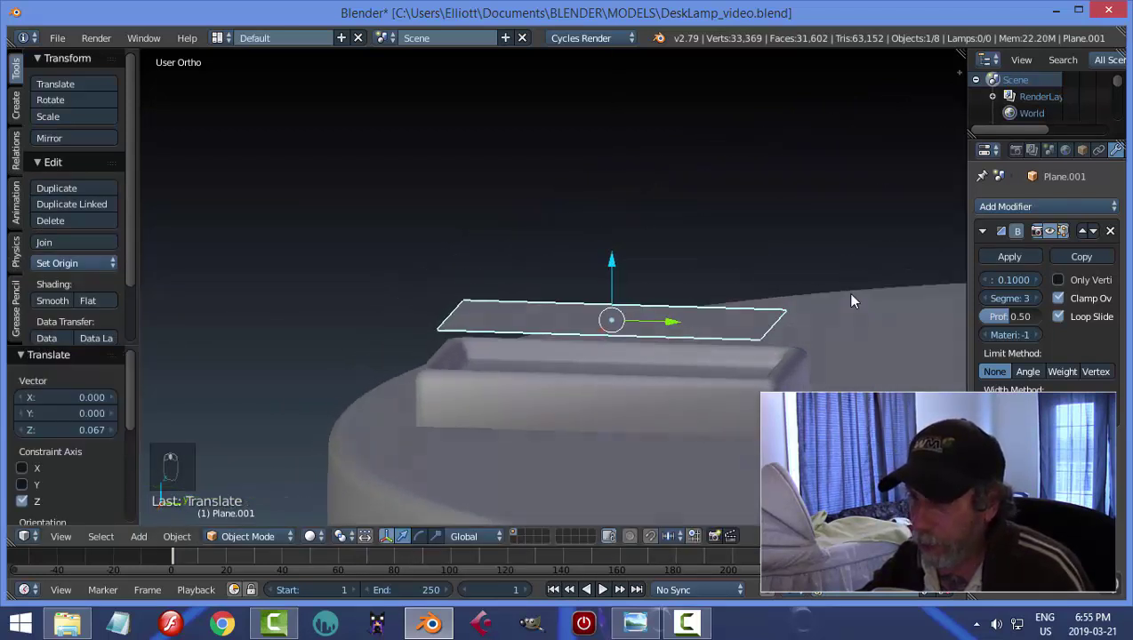
key("Tab")
key("a")
key("a")
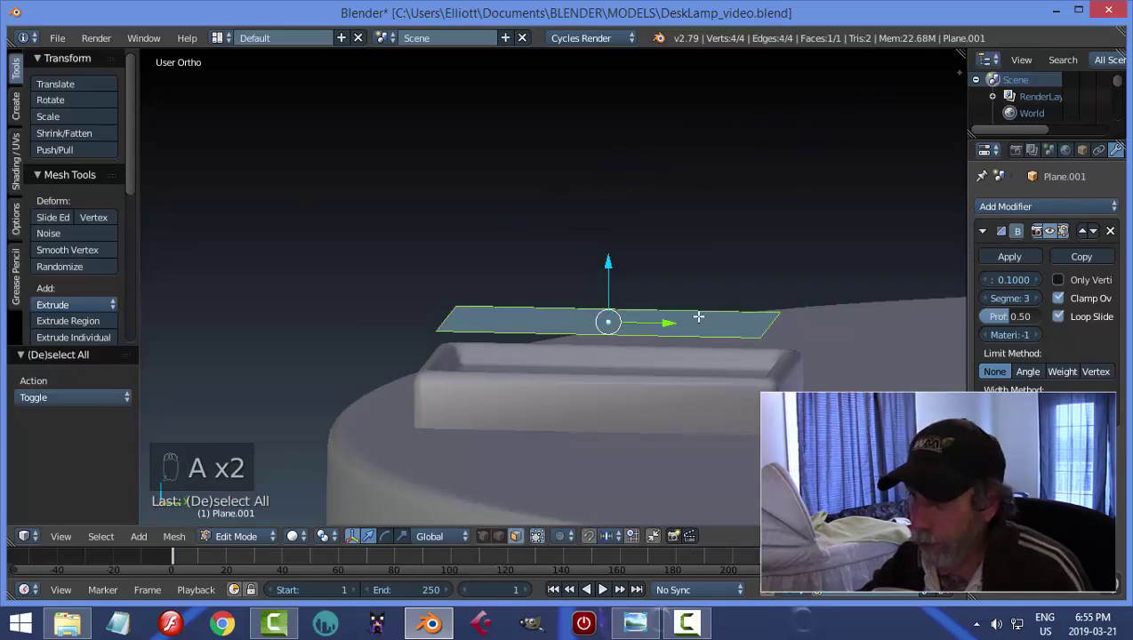
key("e")
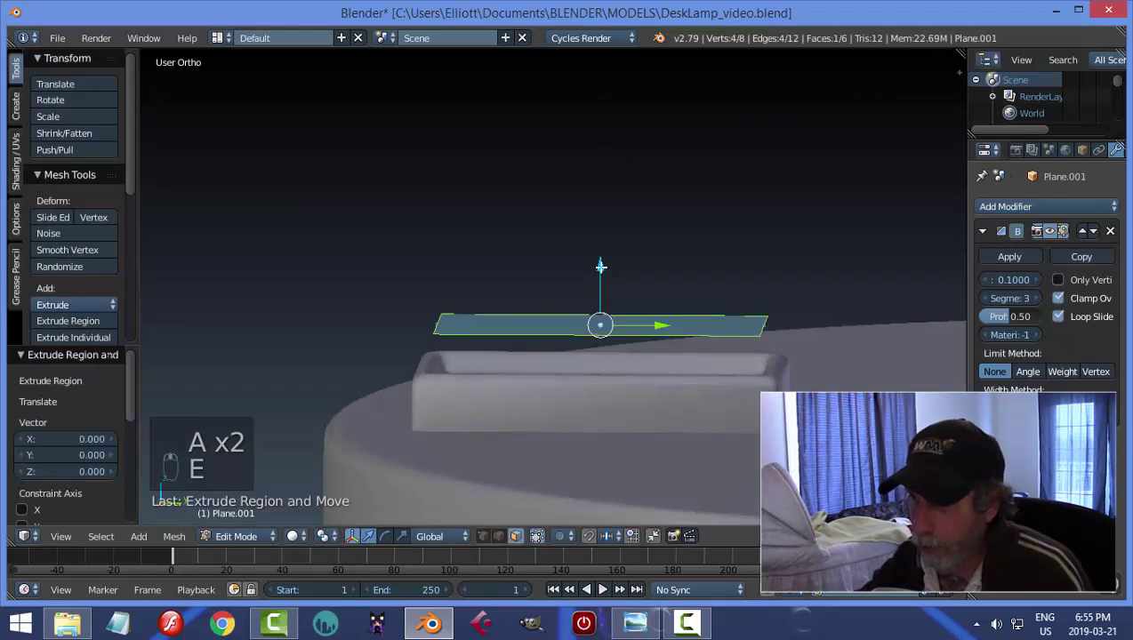
left_click_drag(601, 266, 614, 322)
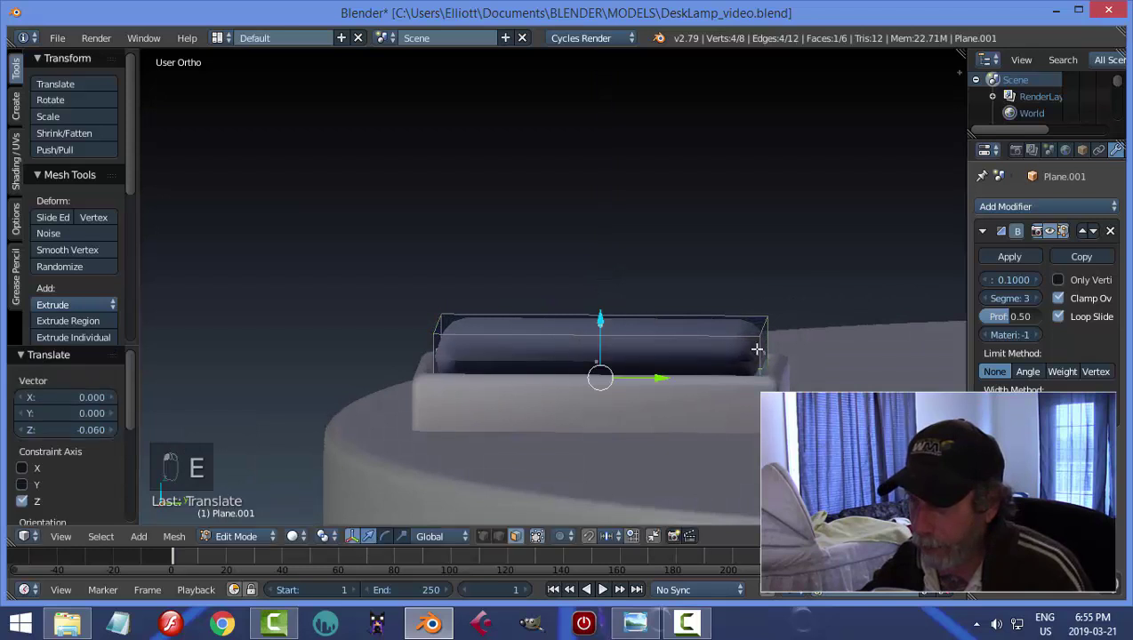
middle_click_drag(756, 350, 733, 371)
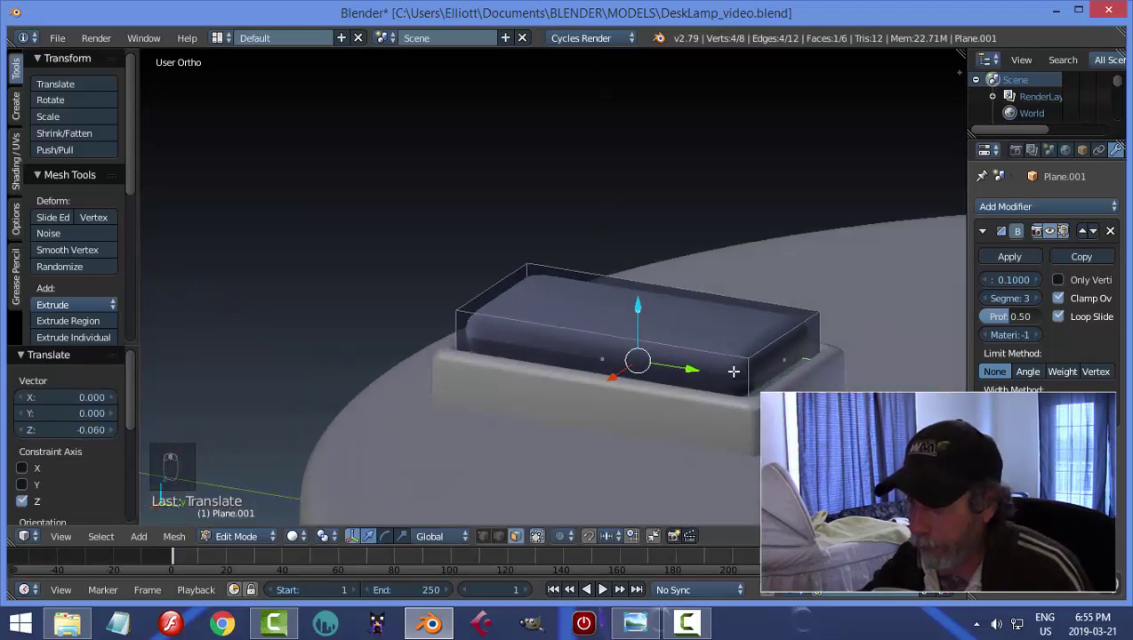
- Make the block's normals consistent and turn off its Bevel modifier's display in Edit Mode
key("a")
key("a")
key("ctrl+n")
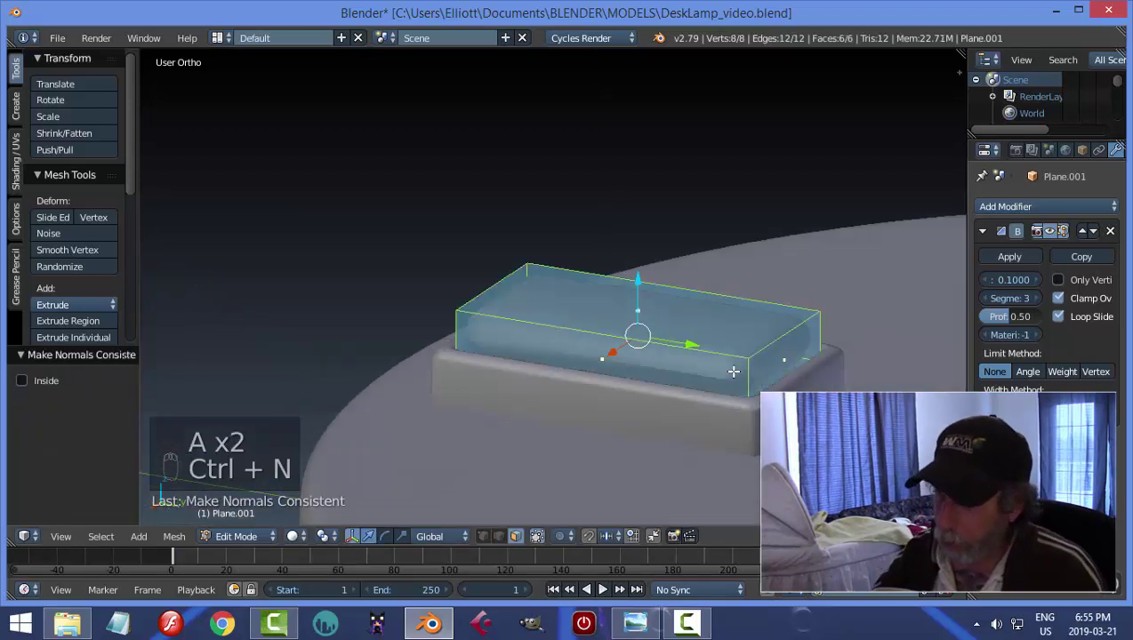
key("a")
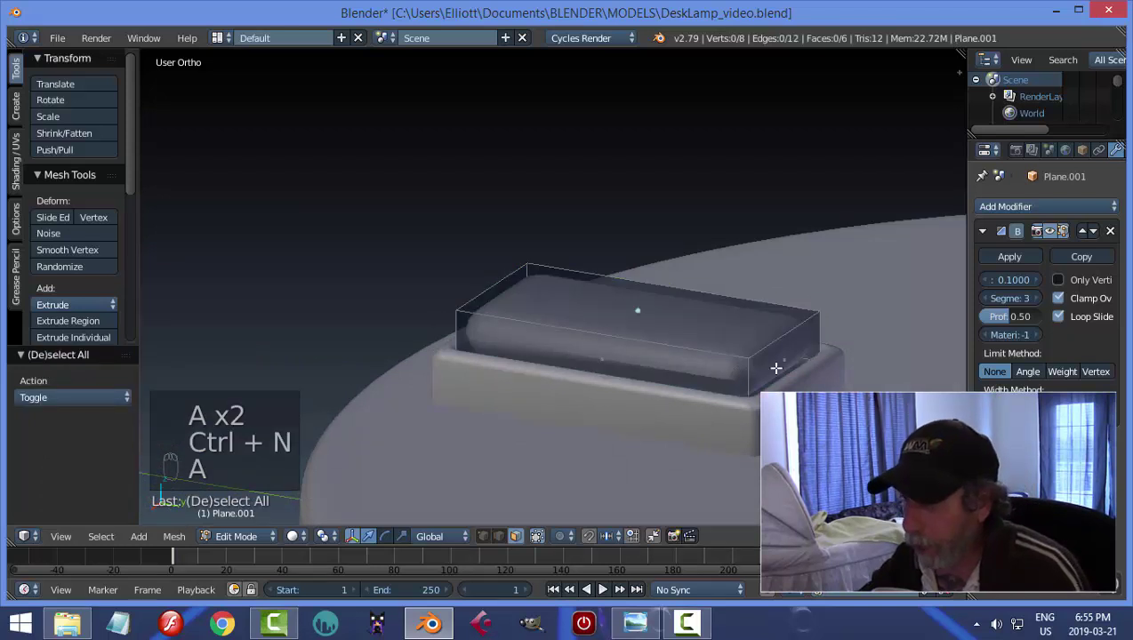
middle_click_drag(702, 355, 660, 357)
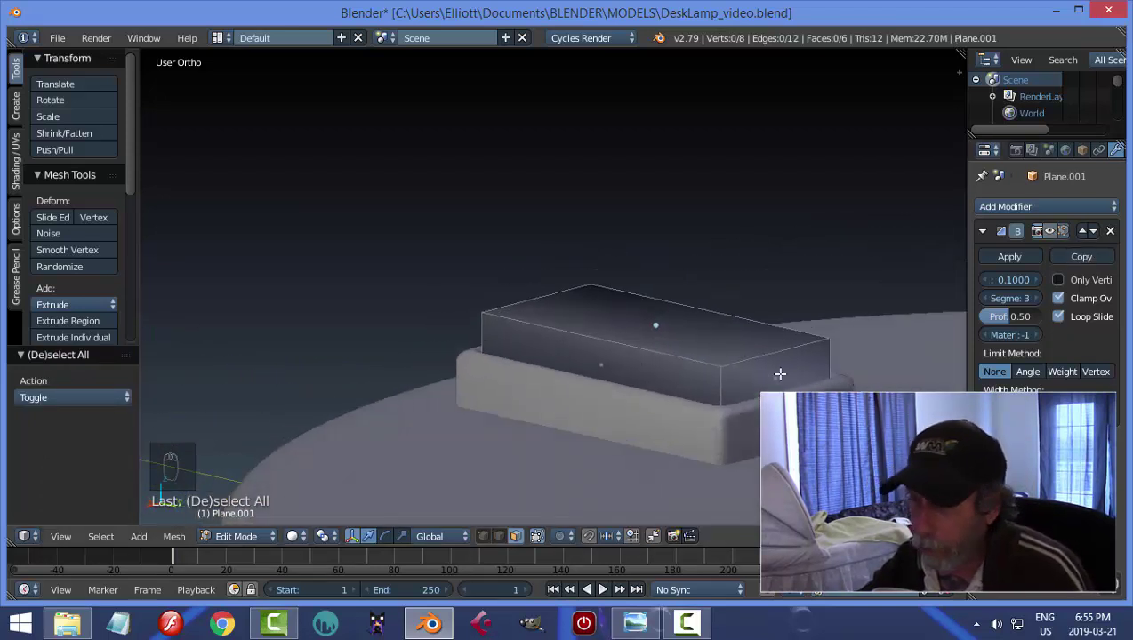
middle_click_drag(780, 374, 701, 381)
middle_click_drag(614, 360, 667, 374)
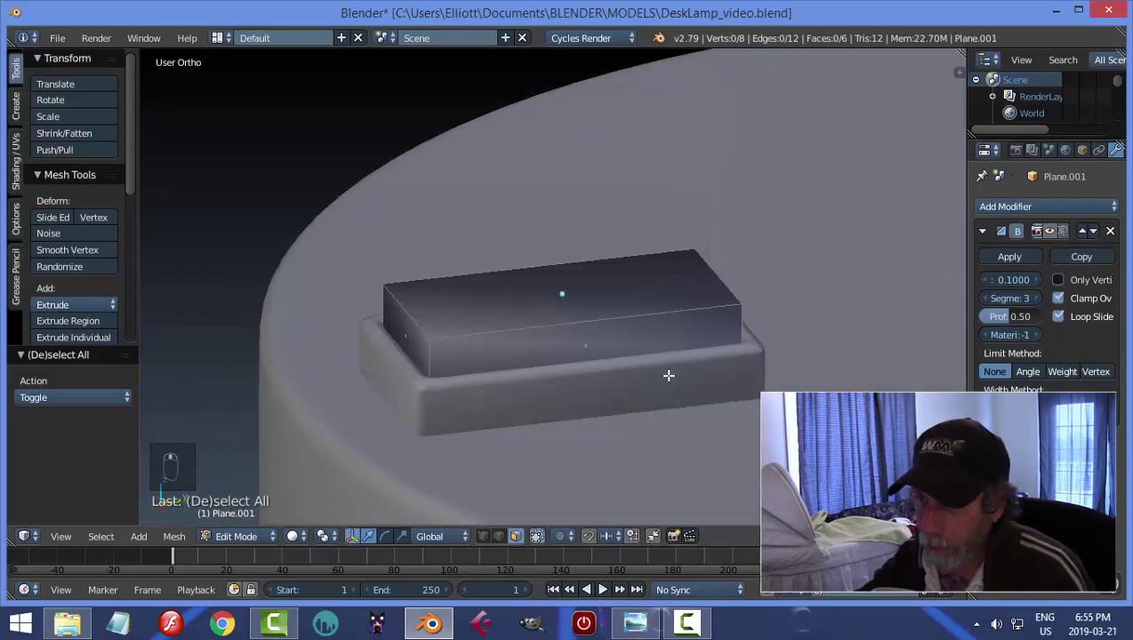
- In edge select mode, raise the block's top edge nearest the base's rim and lower the opposite top edge slightly
key("ctrl+Tab")
left_click(619, 356)
left_click(413, 317)
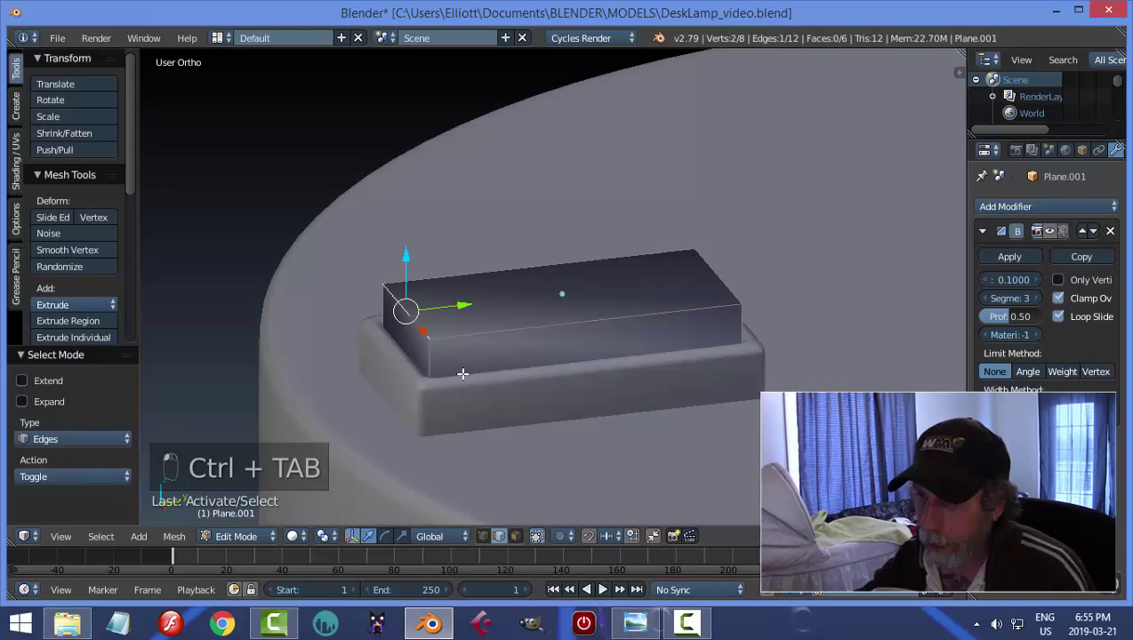
left_click_drag(417, 277, 418, 210)
middle_click_drag(781, 303, 776, 301)
left_click_drag(767, 270, 770, 277)
- Raise the whole block along Z clear of the recess and delete its bottom face
key("a")
key("a")
key("a")
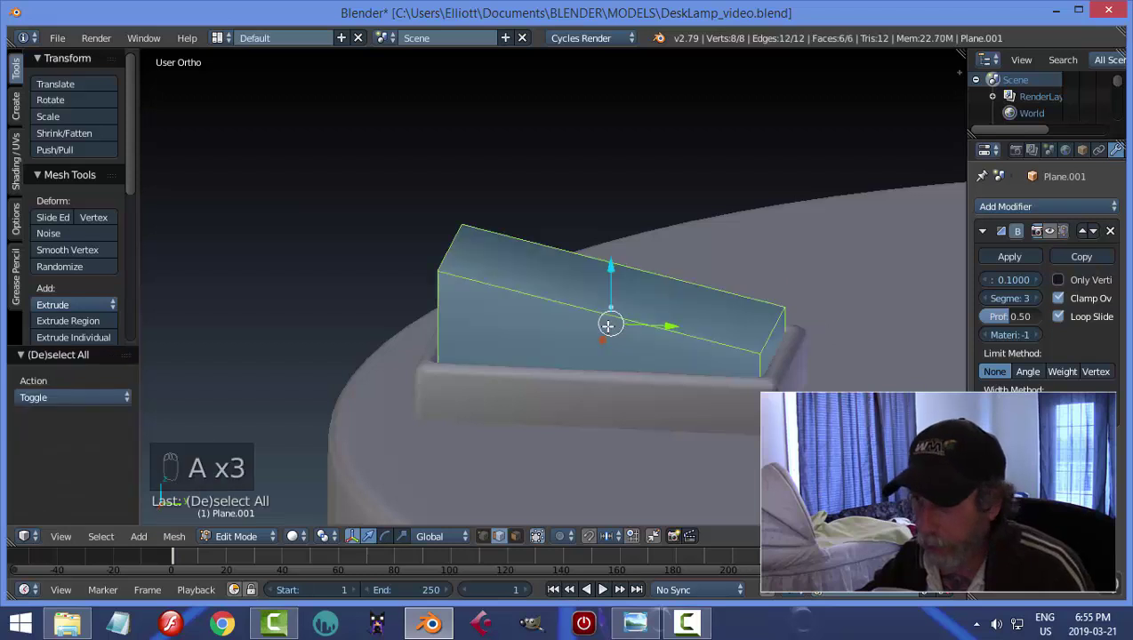
left_click_drag(605, 271, 622, 200)
middle_click_drag(652, 321, 638, 270)
key("a")
key("ctrl+Tab")
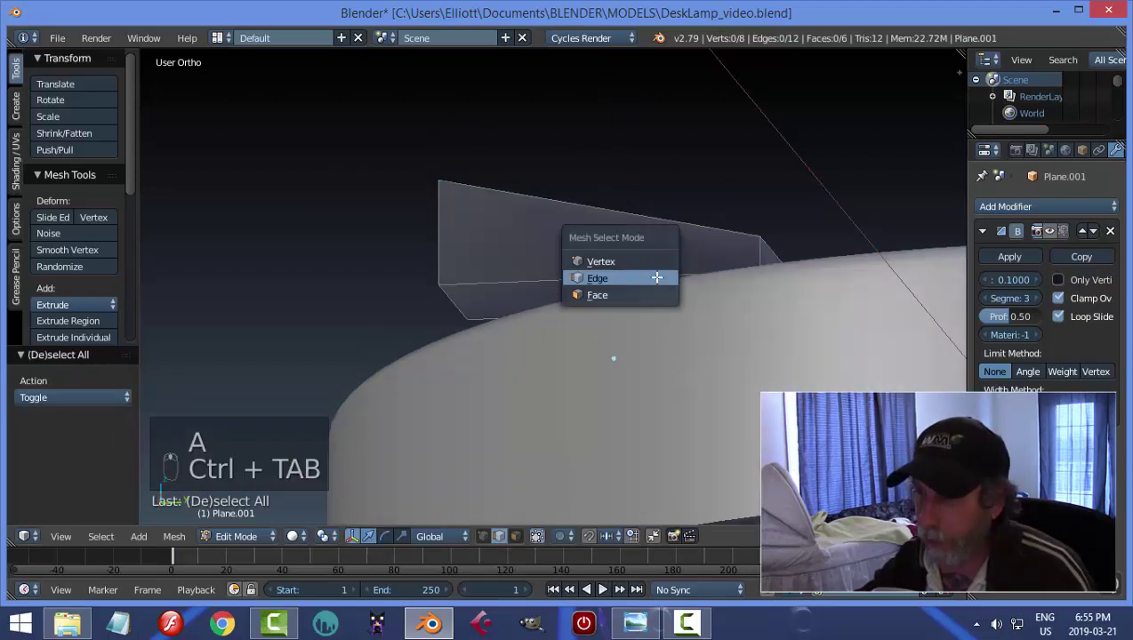
left_click(626, 297)
left_click(578, 295)
key("x")
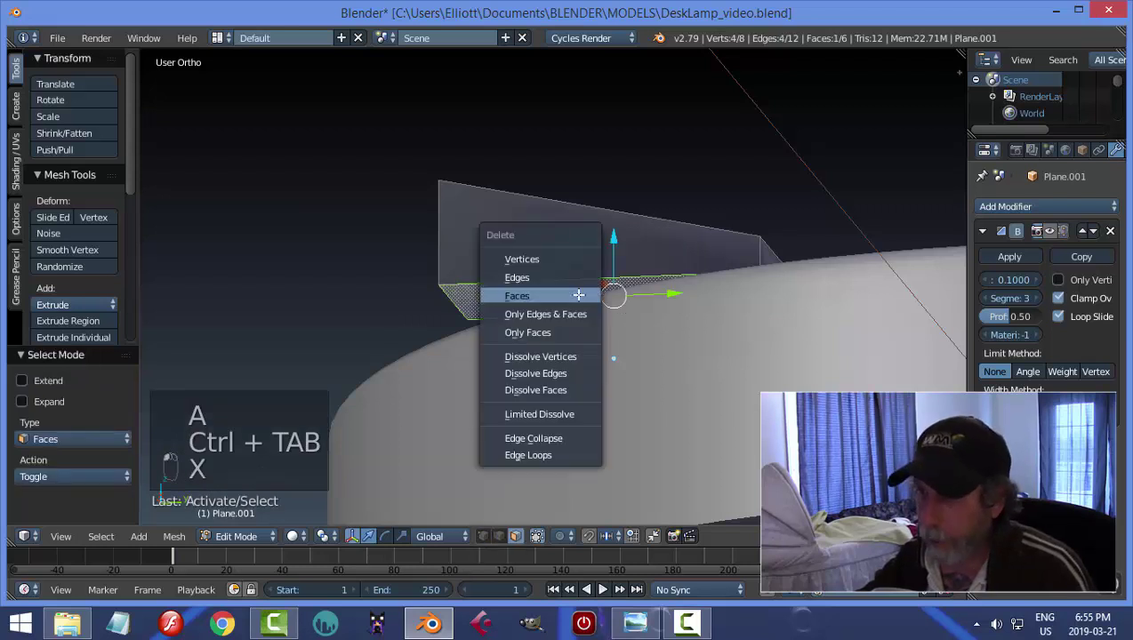
left_click(583, 295)
- Lower the whole block back into the recess and turn its Bevel modifier's display back on in Object Mode
key("a")
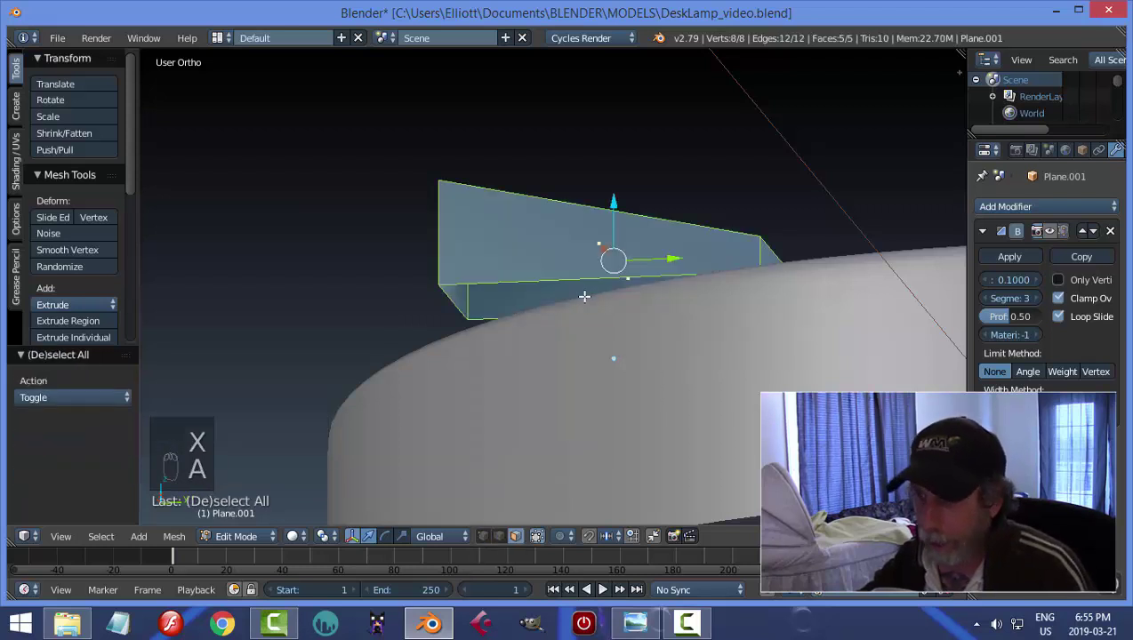
middle_click_drag(586, 296, 573, 202)
left_click_drag(578, 194, 594, 272)
middle_click_drag(746, 282, 734, 330)
key("a")
key("Tab")
left_click(634, 334)
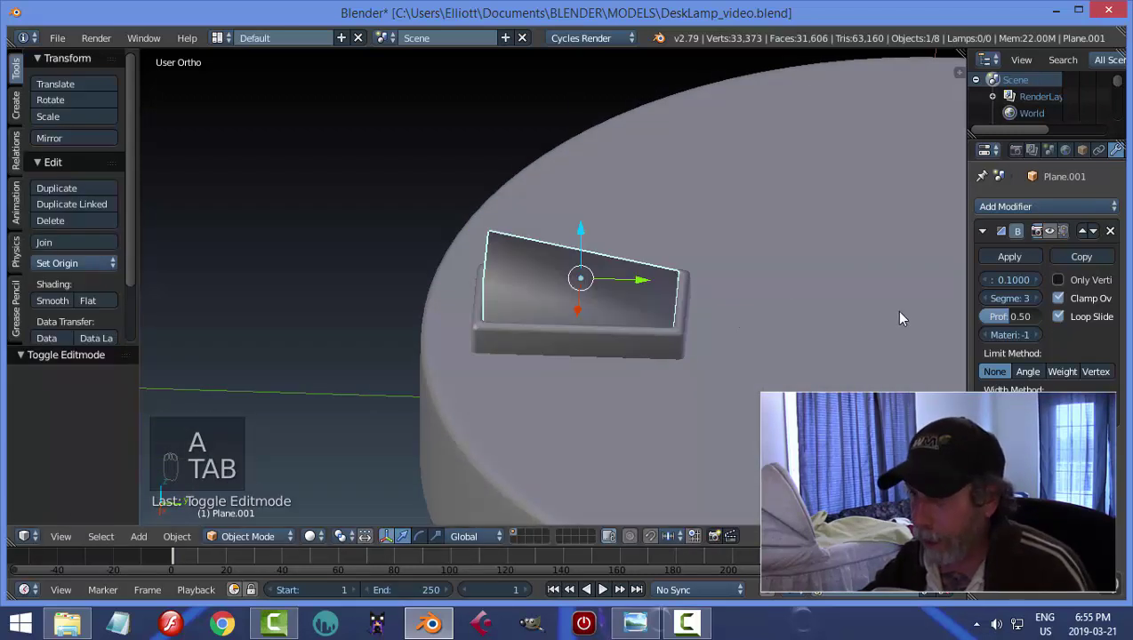
left_click(1063, 231)
key("a")
middle_click_drag(604, 322, 682, 340)
- In Edit Mode, bevel the four edges of the block's slanted top face by about 0.013 with two segments
right_click(587, 298)
key("Tab")
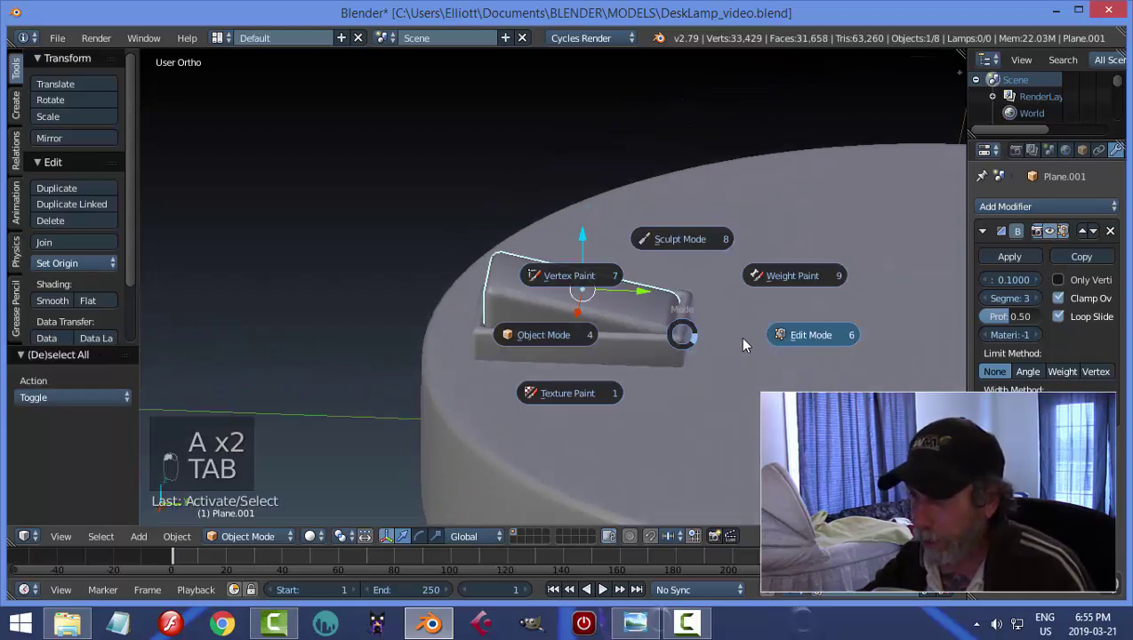
left_click(751, 334)
scroll(632, 343, "up", 3)
key("ctrl+Tab")
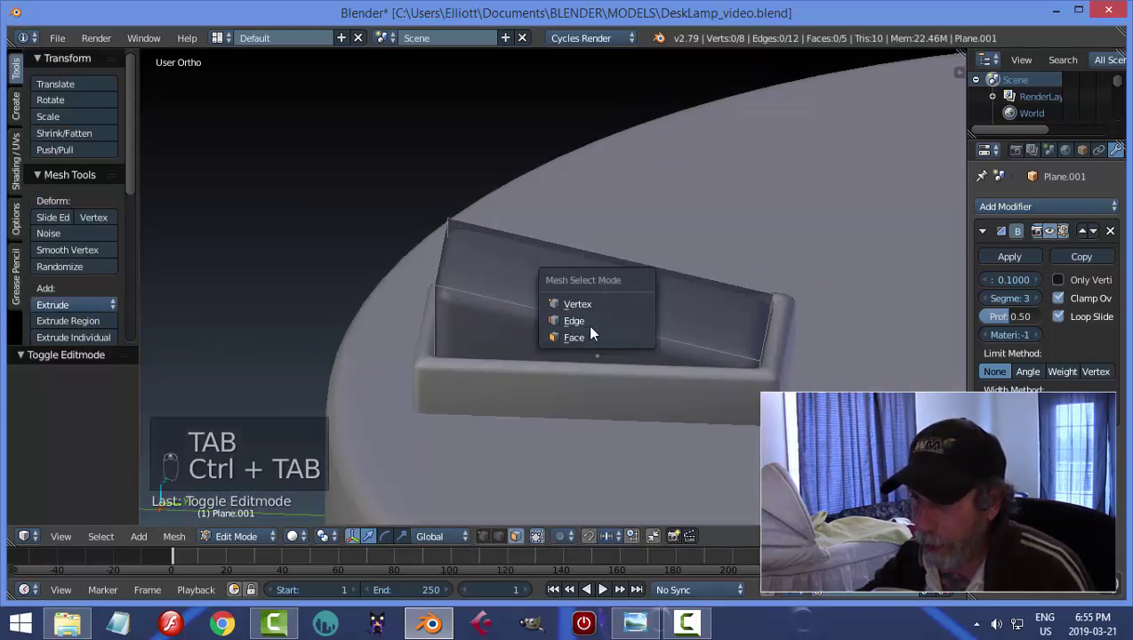
left_click(574, 320)
right_click(548, 311, "alt")
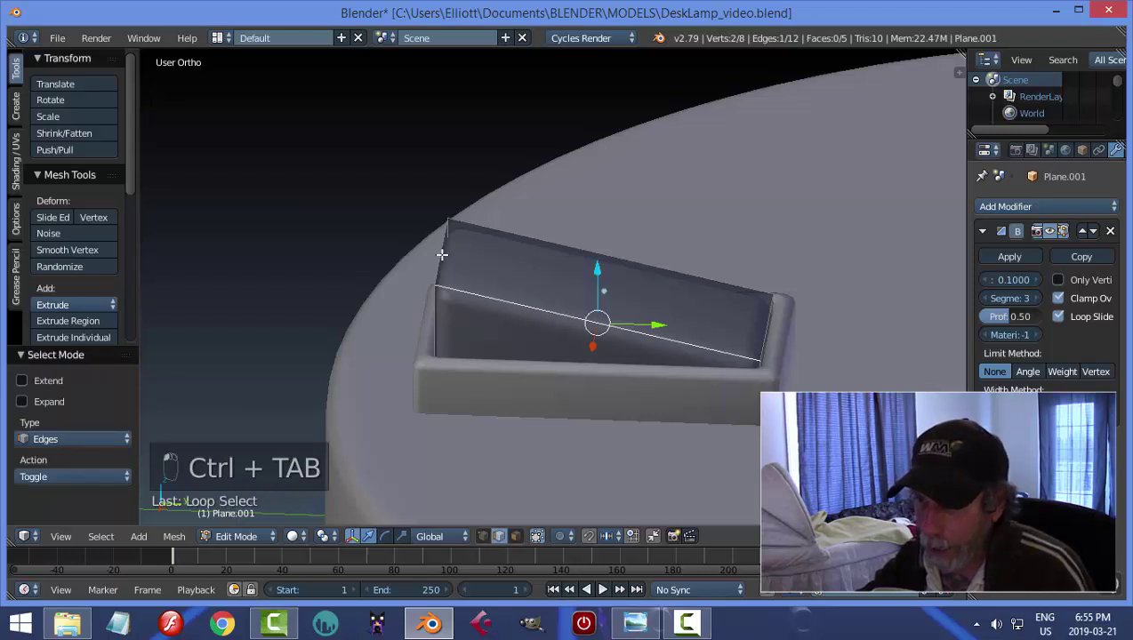
right_click(549, 252, "shift")
right_click(787, 340, "shift")
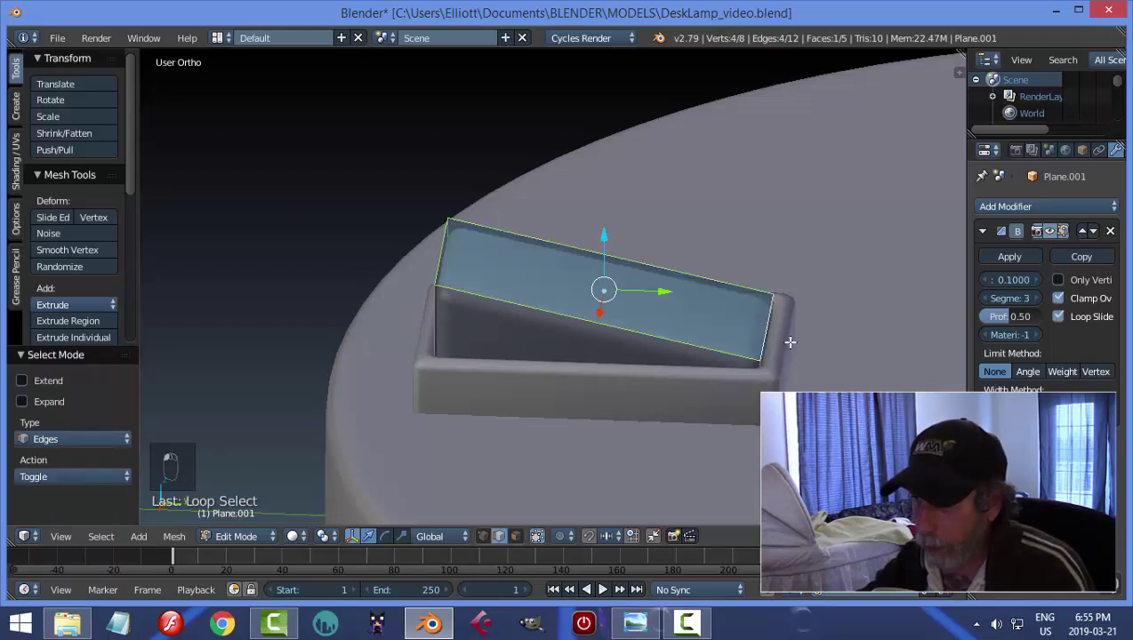
middle_click_drag(787, 341, 810, 388)
key("ctrl+b")
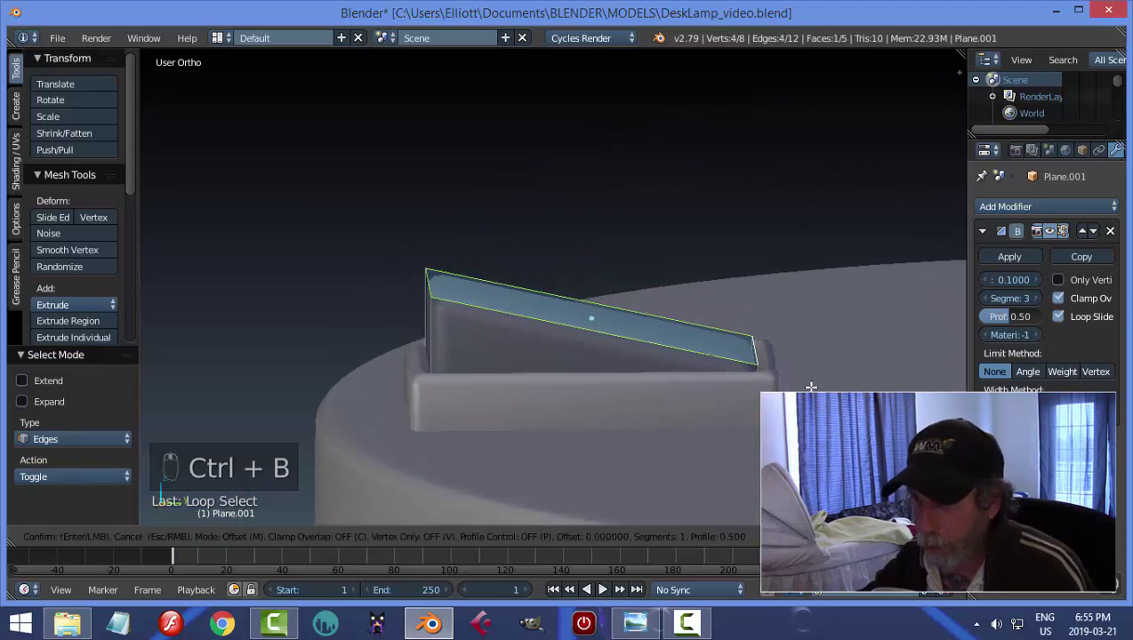
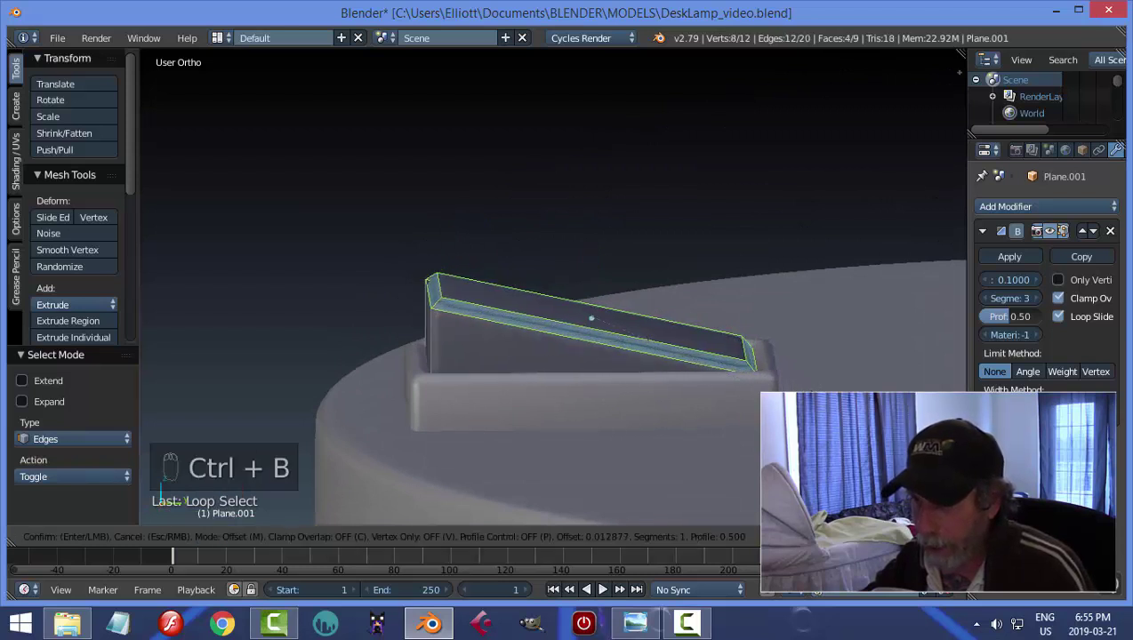
left_click(819, 391)
key("a")
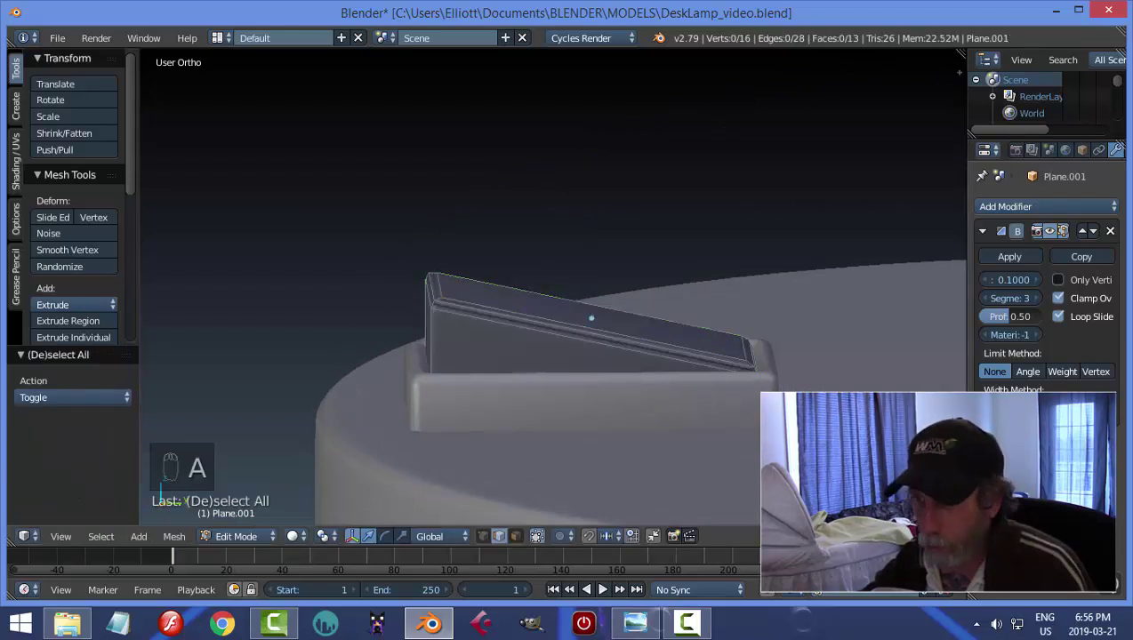
key("Tab")
left_click(703, 404)
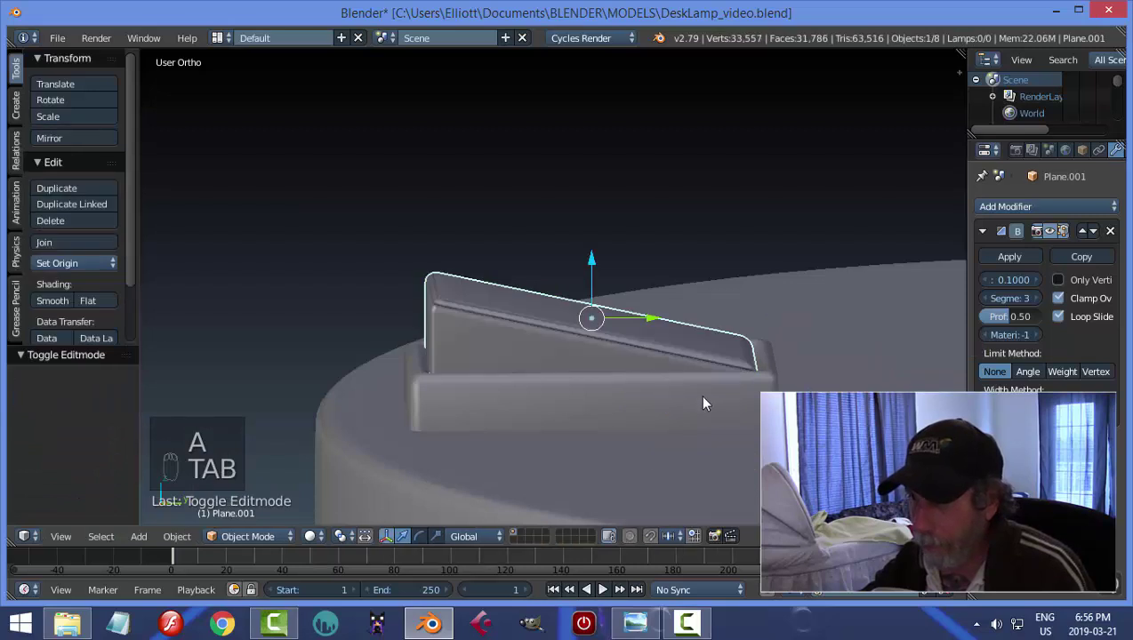
- Try flat shading and 2 Bevel modifier segments on the button, and restore its smooth shading
left_click(1049, 231)
mouse_move(515, 364)
middle_mouse_down()
mouse_move(559, 392)
mouse_move(672, 423)
mouse_move(733, 363)
mouse_move(668, 405)
mouse_move(525, 369)
mouse_move(519, 395)
mouse_move(421, 401)
mouse_move(657, 374)
mouse_move(561, 387)
mouse_move(613, 378)
middle_mouse_up()
left_click(87, 301)
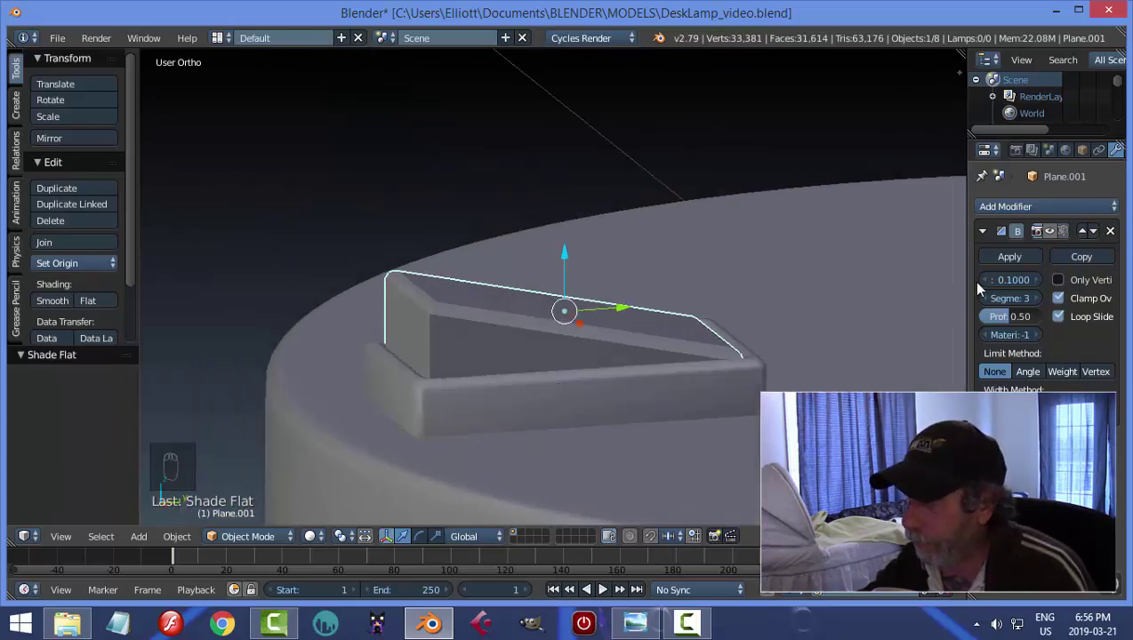
left_click(1050, 233)
middle_click_drag(663, 302, 649, 331)
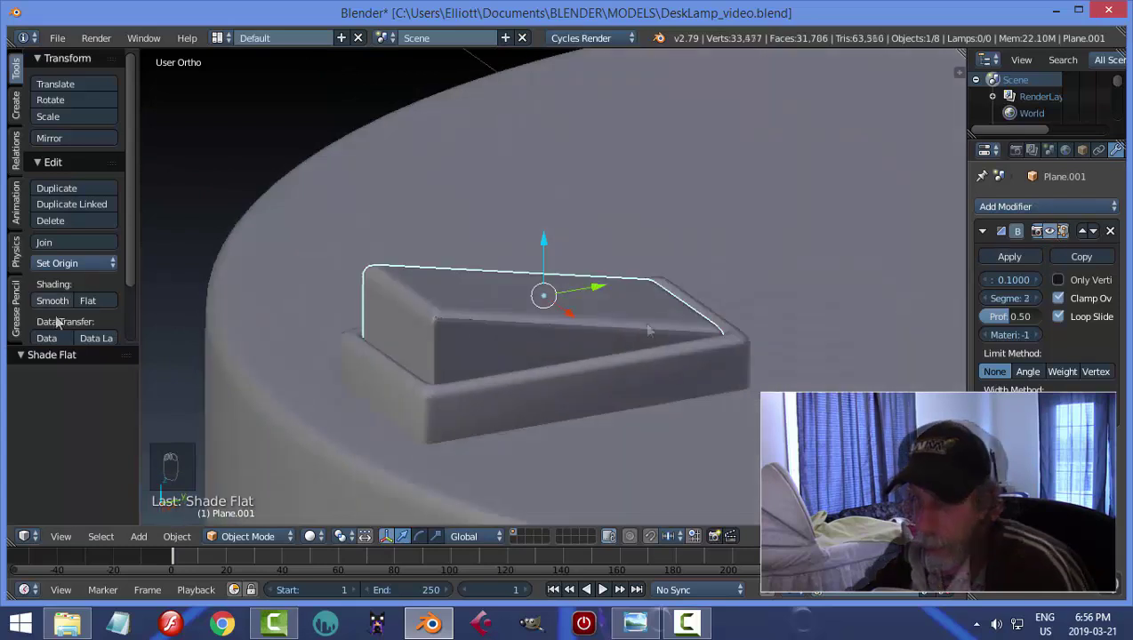
left_click(53, 302)
- Dissolve the four innermost bevel edges around the button's slanted top face
scroll(587, 374, "up", 3)
middle_click_drag(594, 376, 549, 397)
key("Tab")
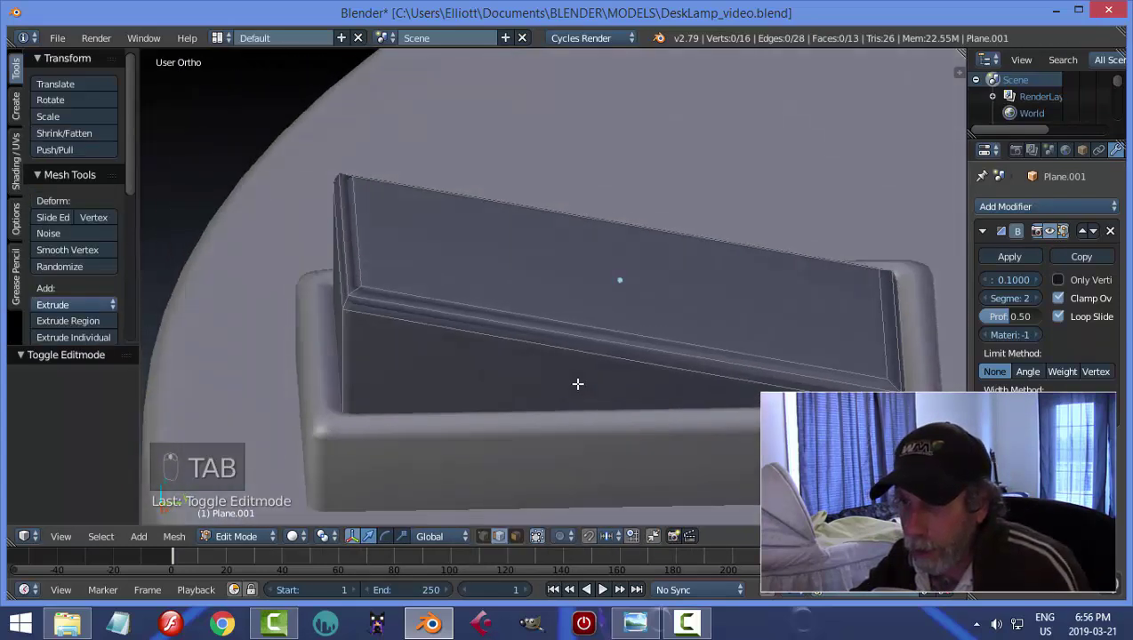
key("ctrl+Tab")
left_click(490, 356)
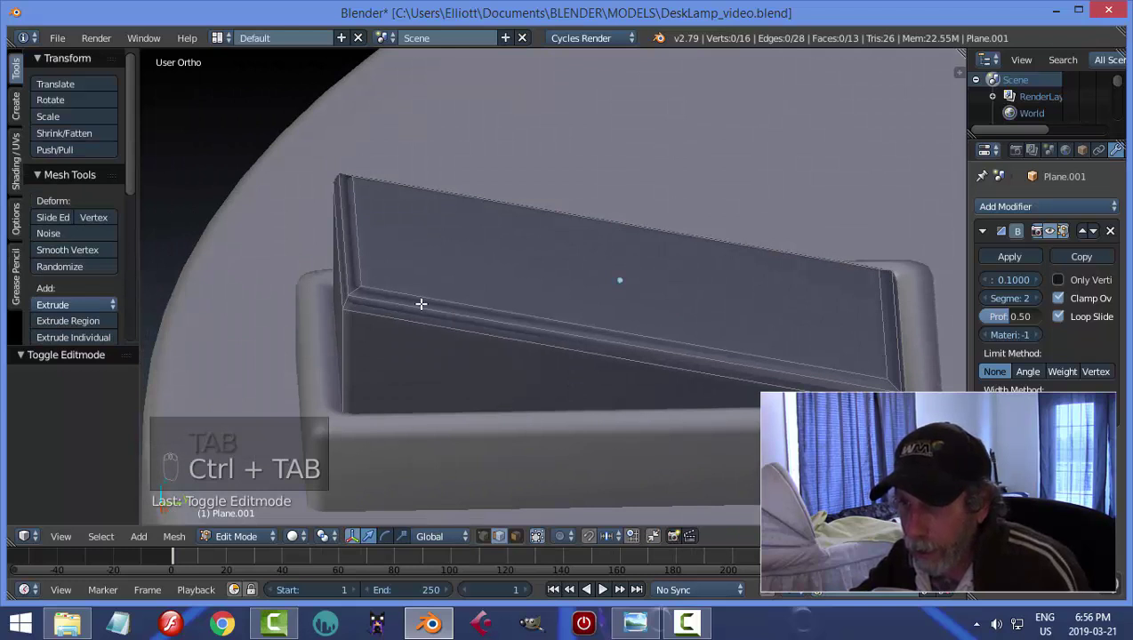
right_click(413, 294, "alt")
right_click(412, 185, "alt+shift")
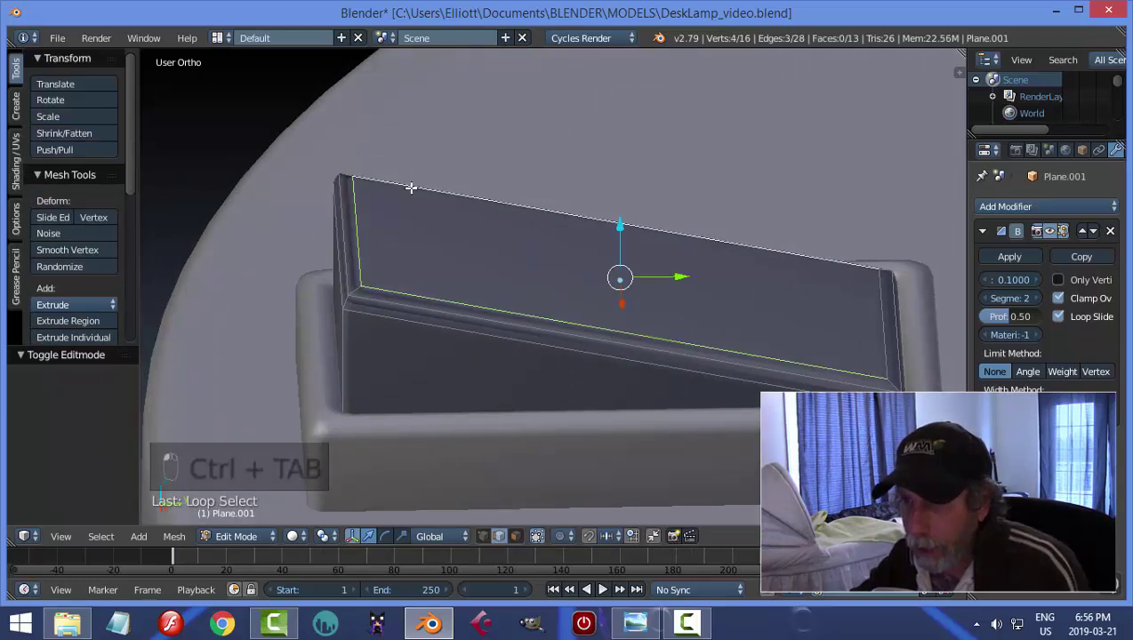
right_click(877, 304, "shift")
key("x")
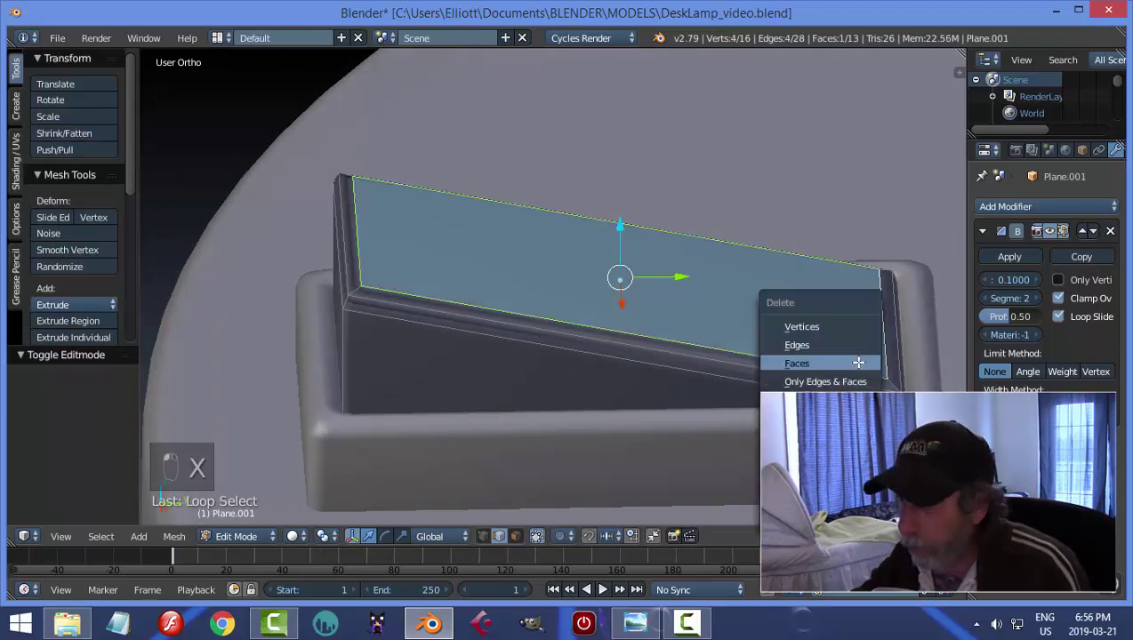
left_click(818, 442)
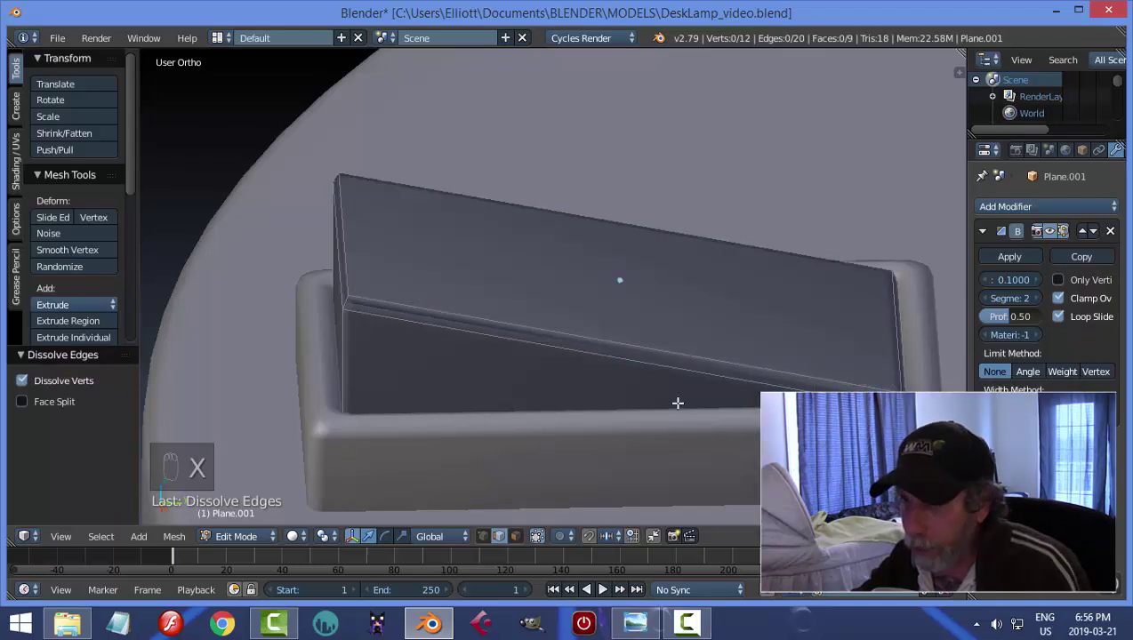
middle_click_drag(677, 402, 688, 377)
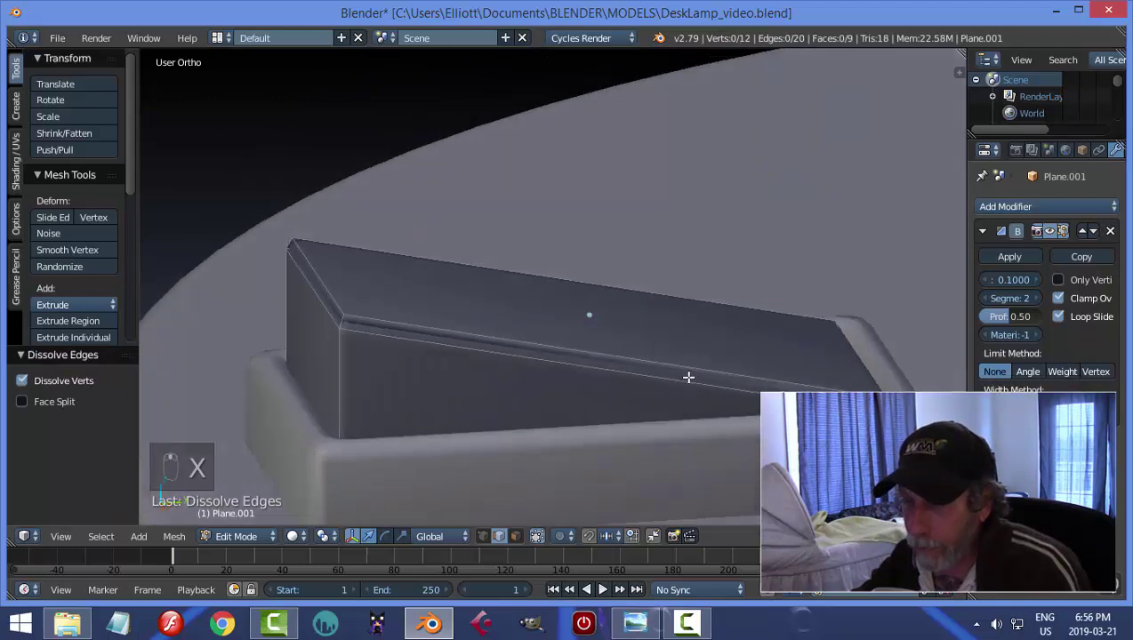
- Replace the button's Bevel modifier with a Subdivision Surface modifier at 2 view subdivisions
left_click(1111, 232)
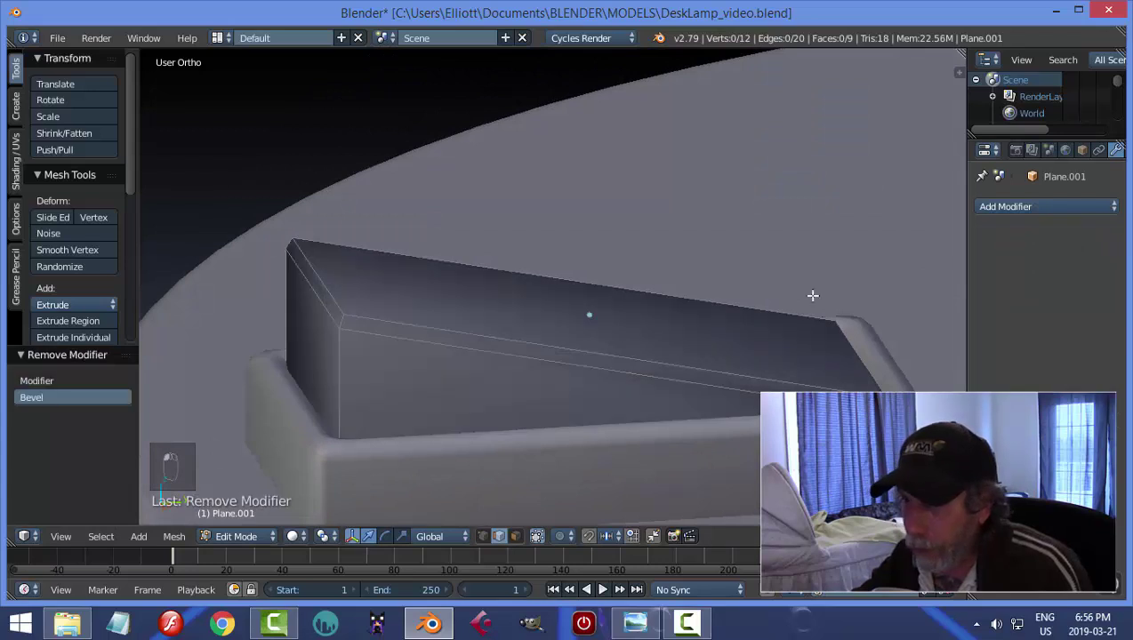
middle_click_drag(539, 353, 483, 385)
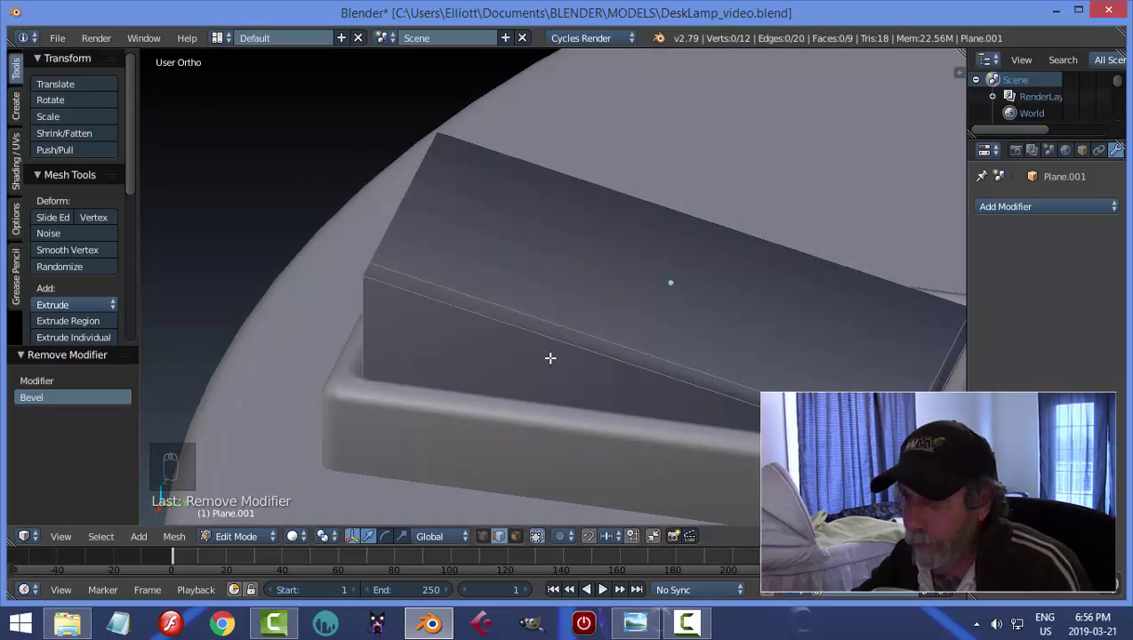
key("Tab")
left_click(1048, 208)
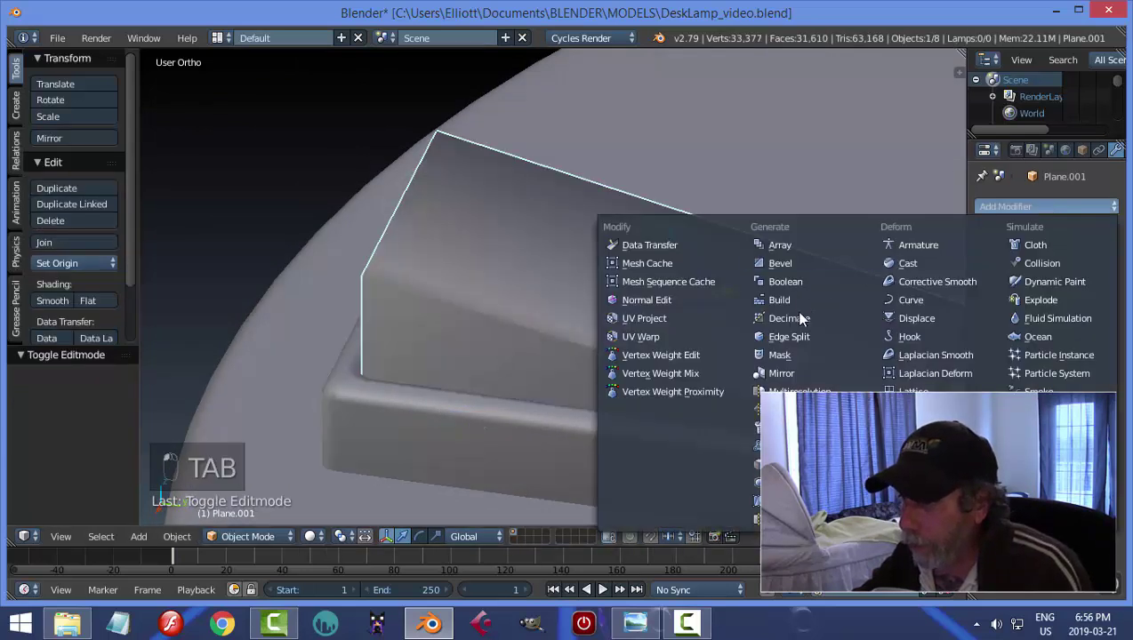
left_click(755, 482)
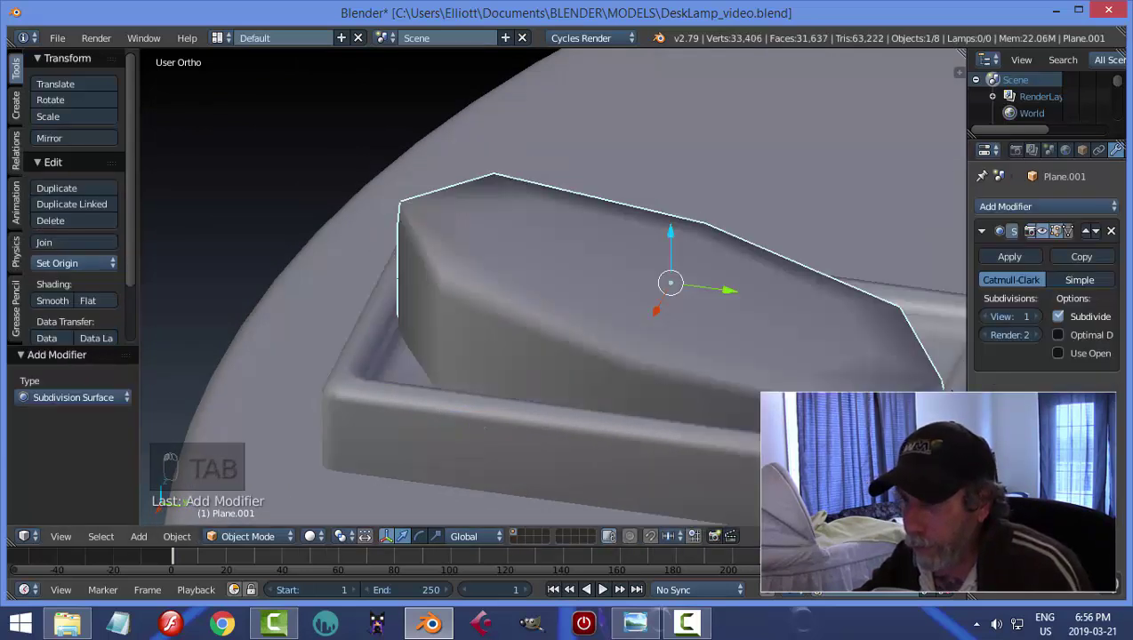
left_click(1037, 317)
- Add two crosswise loop cuts to the button, one tight against its high end and one against its low end
key("Tab")
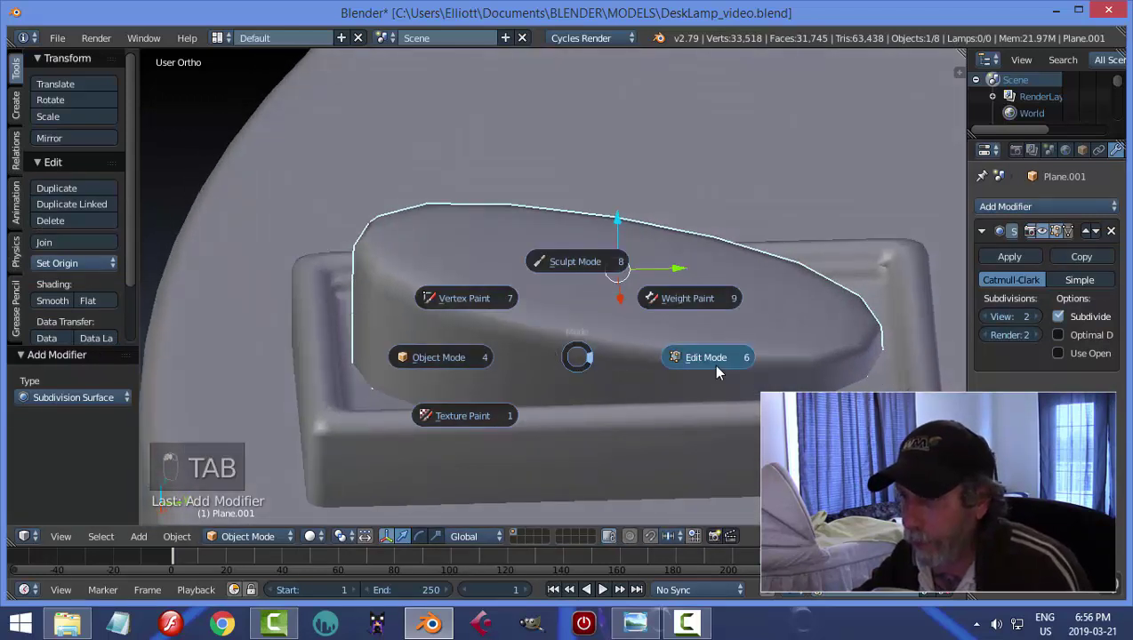
key("ctrl+r")
left_click(564, 345)
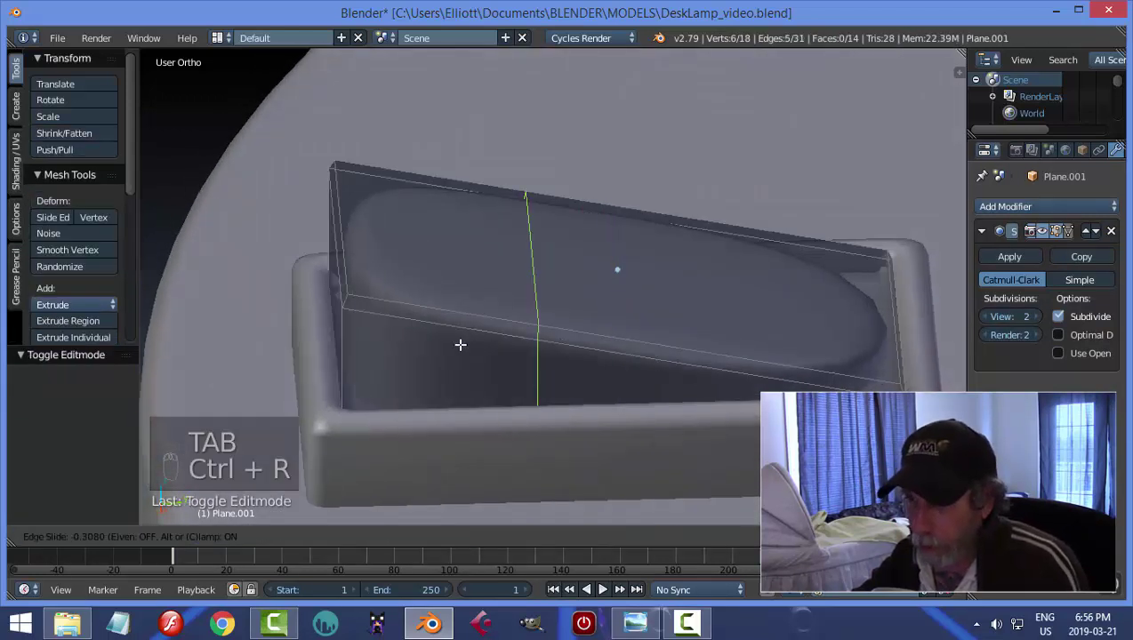
left_click(283, 334)
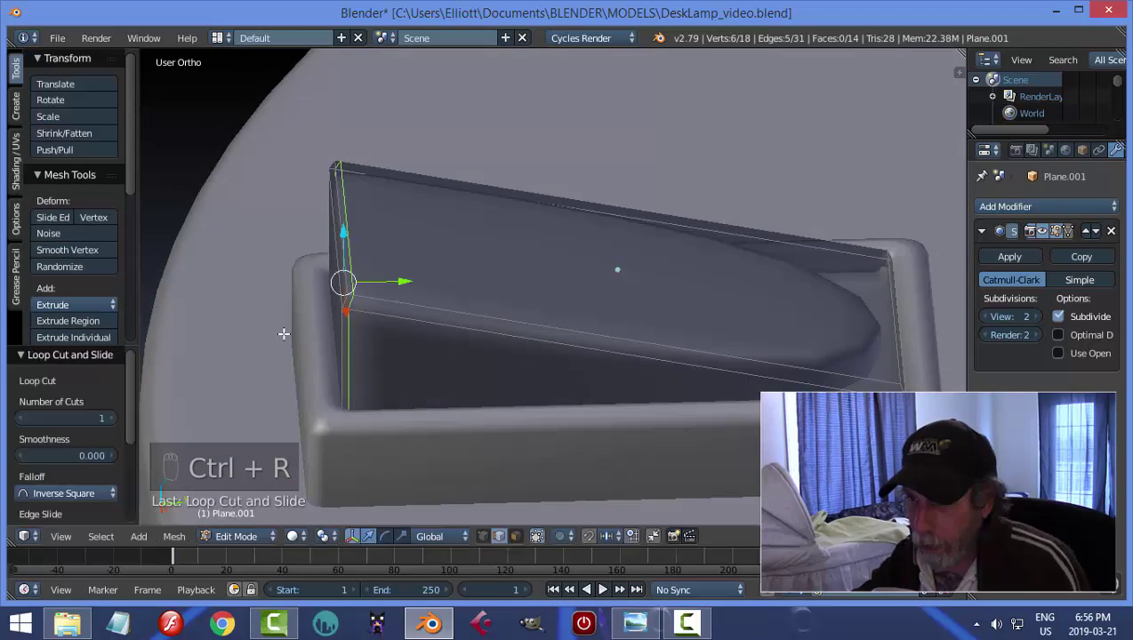
key("ctrl+r")
left_click(622, 347)
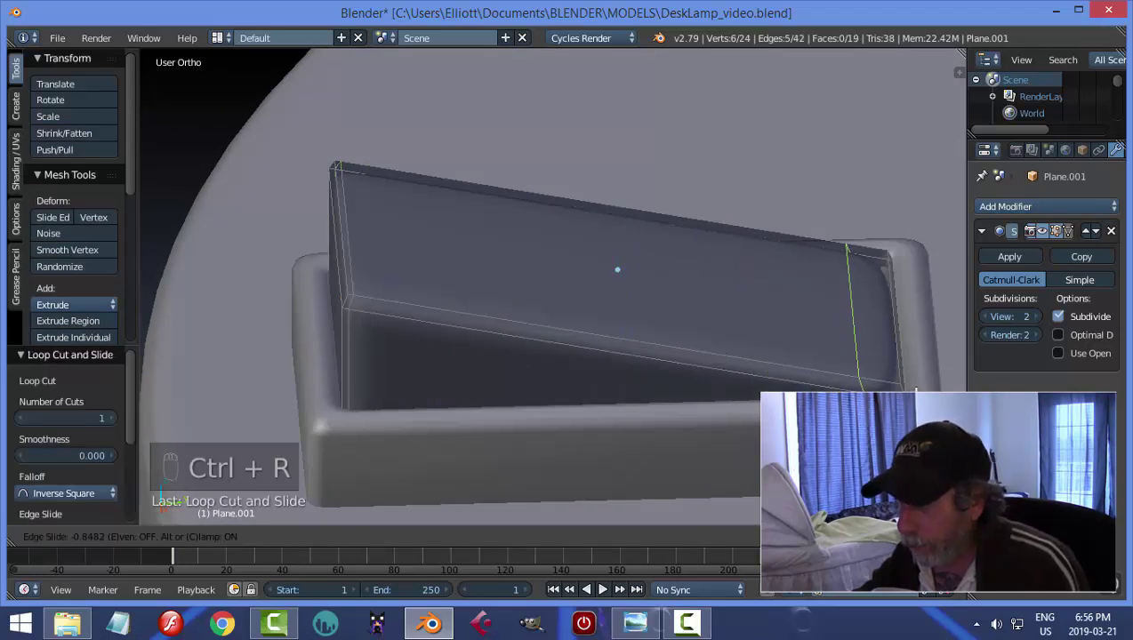
left_click(498, 400)
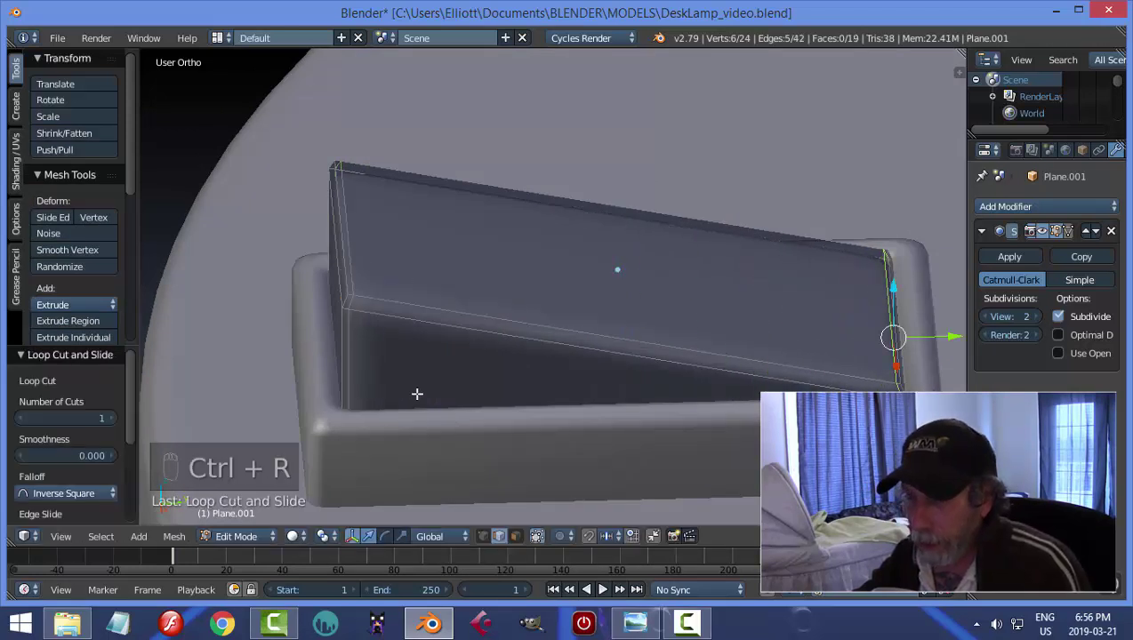
- Add two loop cuts around the button's sides, one just below the beveled top rim and one at the bottom edge
key("ctrl+r")
left_click(362, 364)
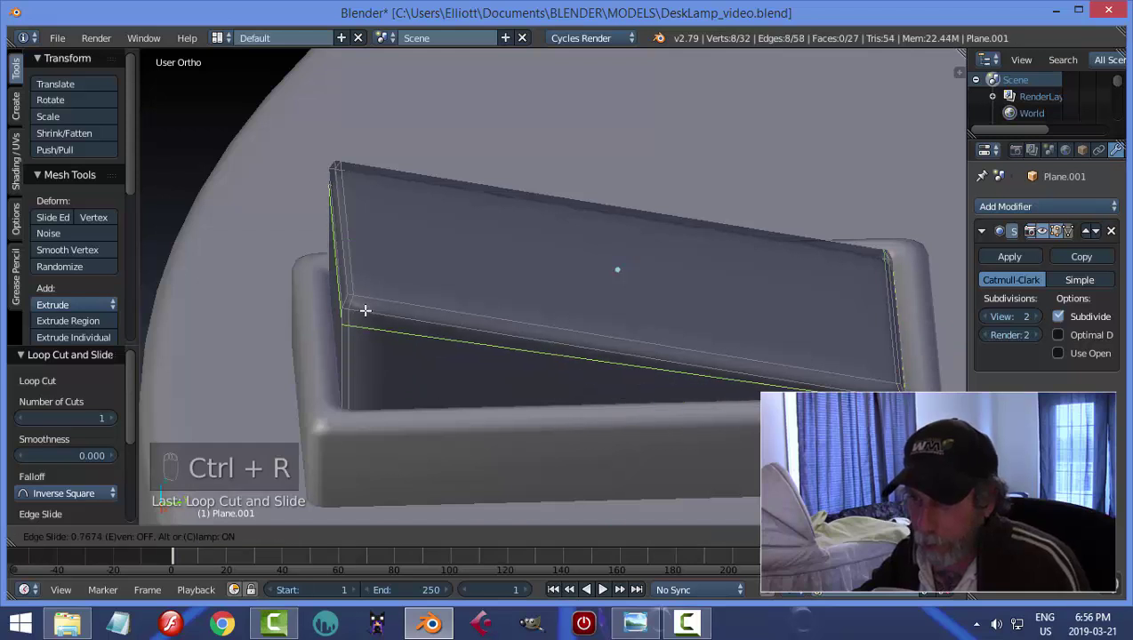
left_click(364, 302)
key("ctrl+r")
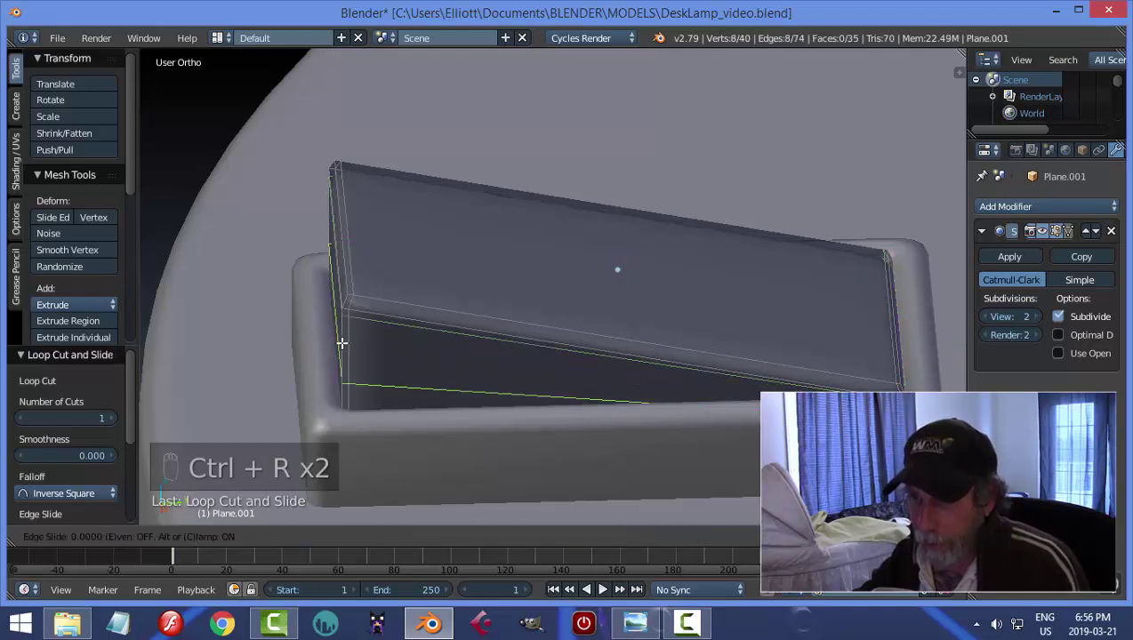
left_click(341, 337)
left_click(425, 367)
key("Tab")
left_click(312, 372)
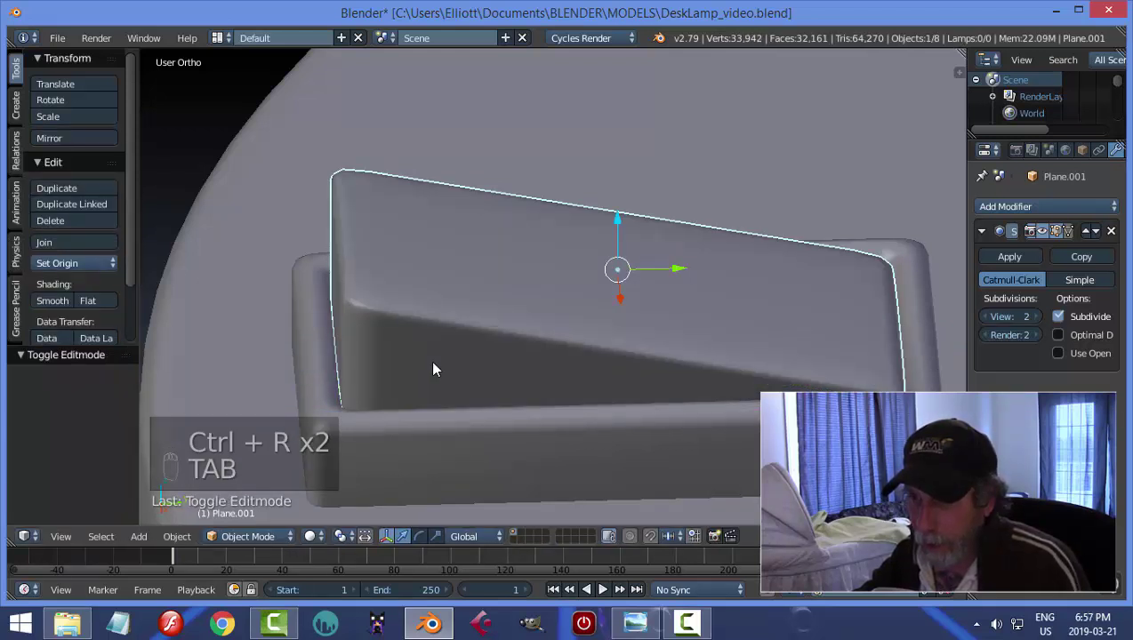
- Add a crosswise loop cut to the switch button, slid from the middle to near its high end
key("Tab")
left_click(489, 368)
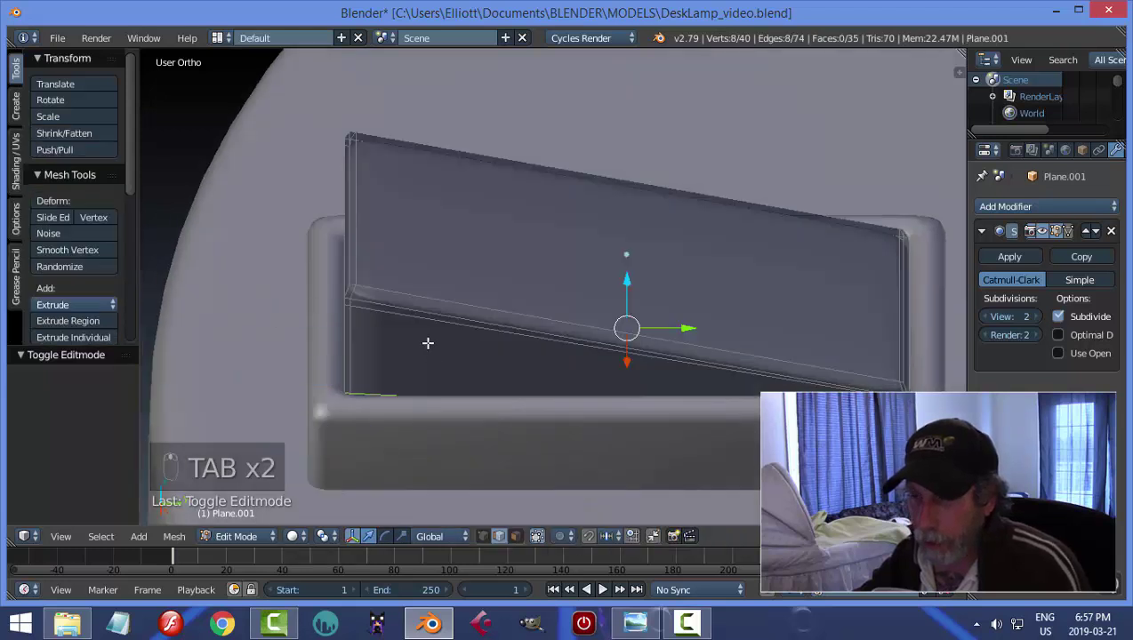
middle_click_drag(428, 344, 343, 370)
key("ctrl+r")
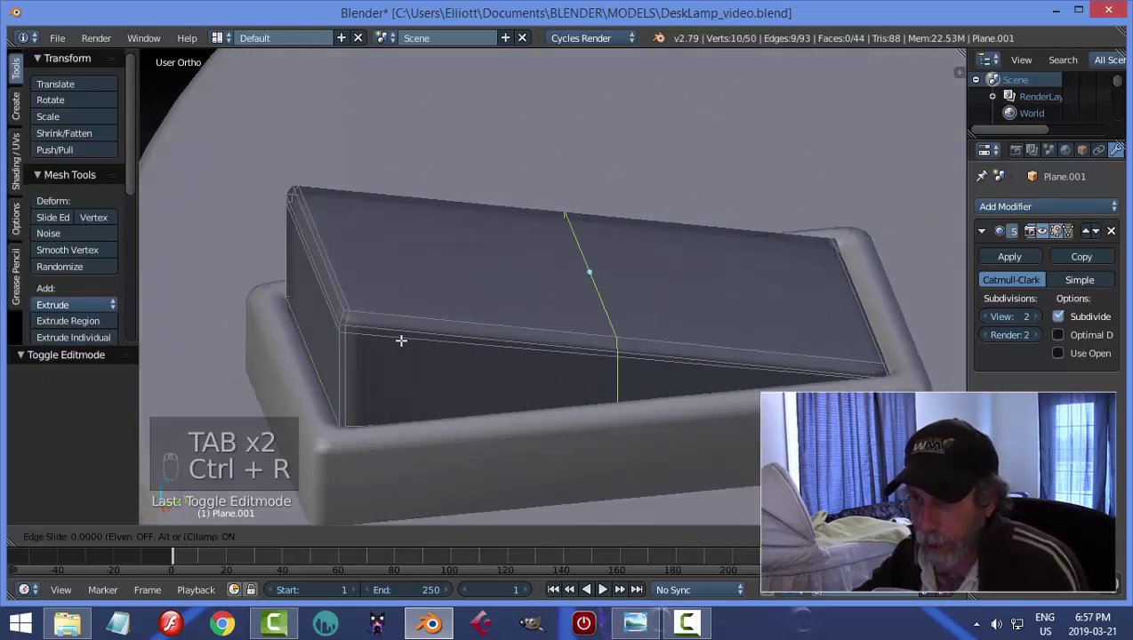
left_click(399, 338)
left_click(180, 339)
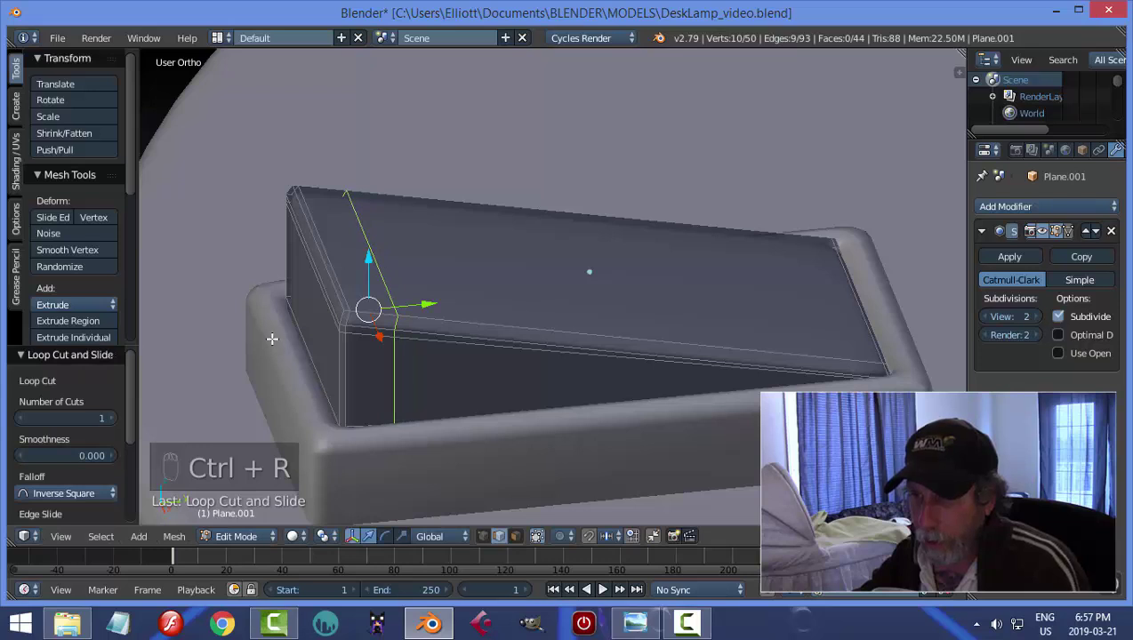
key("Tab")
left_click(131, 336)
scroll(501, 342, "down", 5)
scroll(518, 374, "up", 3)
middle_click_drag(518, 375, 719, 427)
key("a")
key("a")
scroll(718, 428, "up", 3)
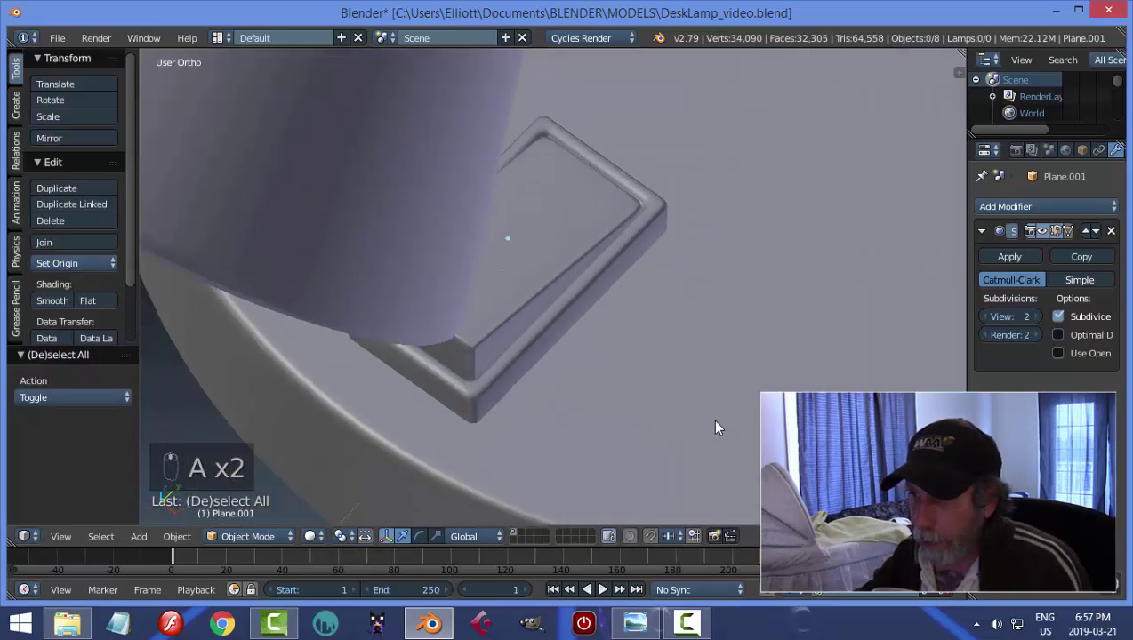
- Add a loop cut around the button's sides, slid up to just below the rim of its slanted top
middle_click_drag(602, 384, 800, 321)
key("Tab")
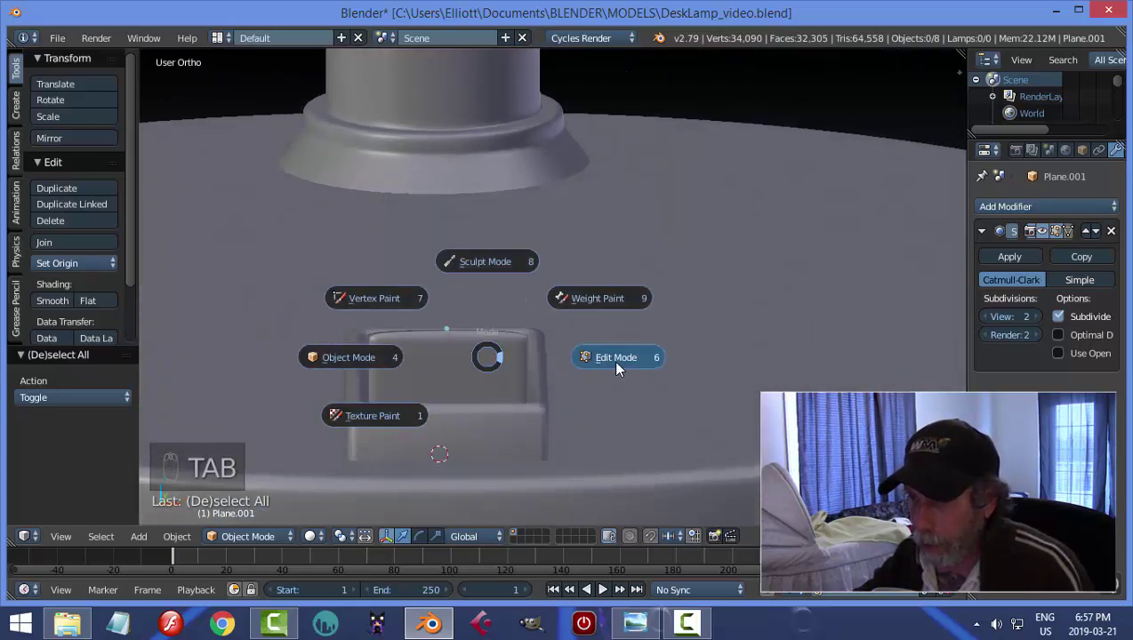
left_click(613, 360)
key("ctrl+r")
left_click(521, 377)
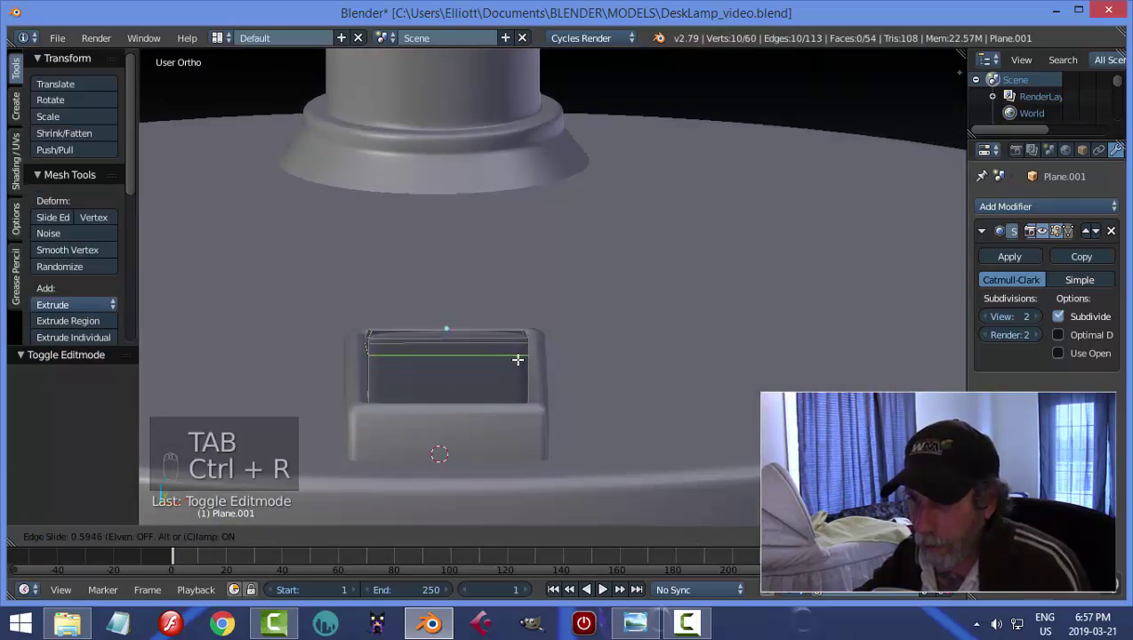
left_click(517, 356)
- Add another crosswise loop cut to the button, slid tight against its low end
middle_click_drag(638, 387, 569, 395)
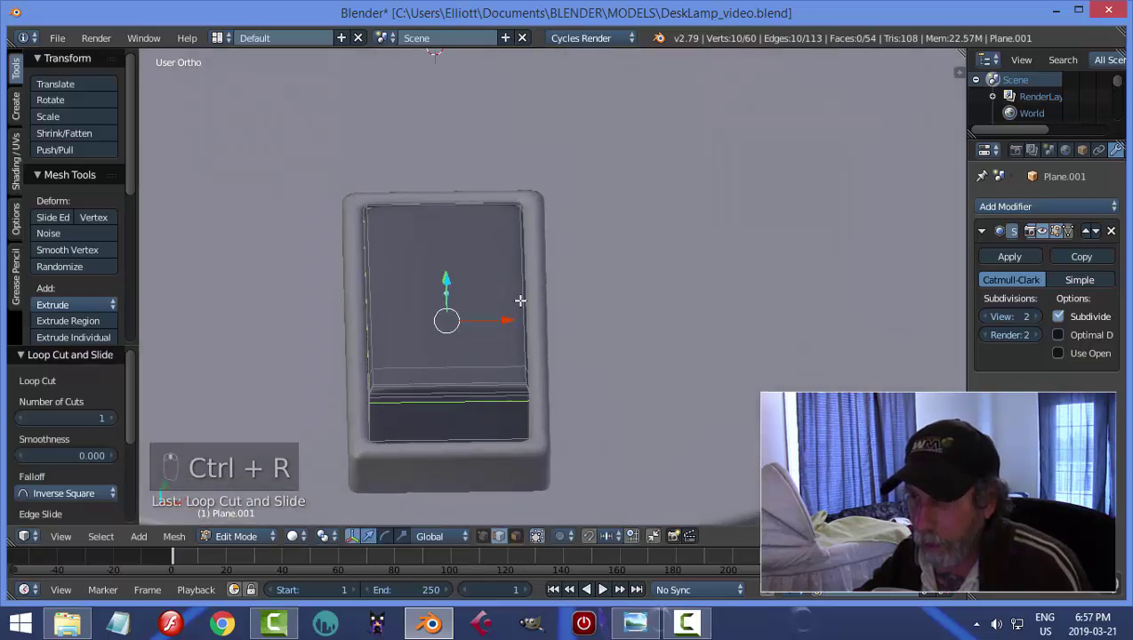
key("ctrl+r")
left_click(518, 265)
left_click(531, 191)
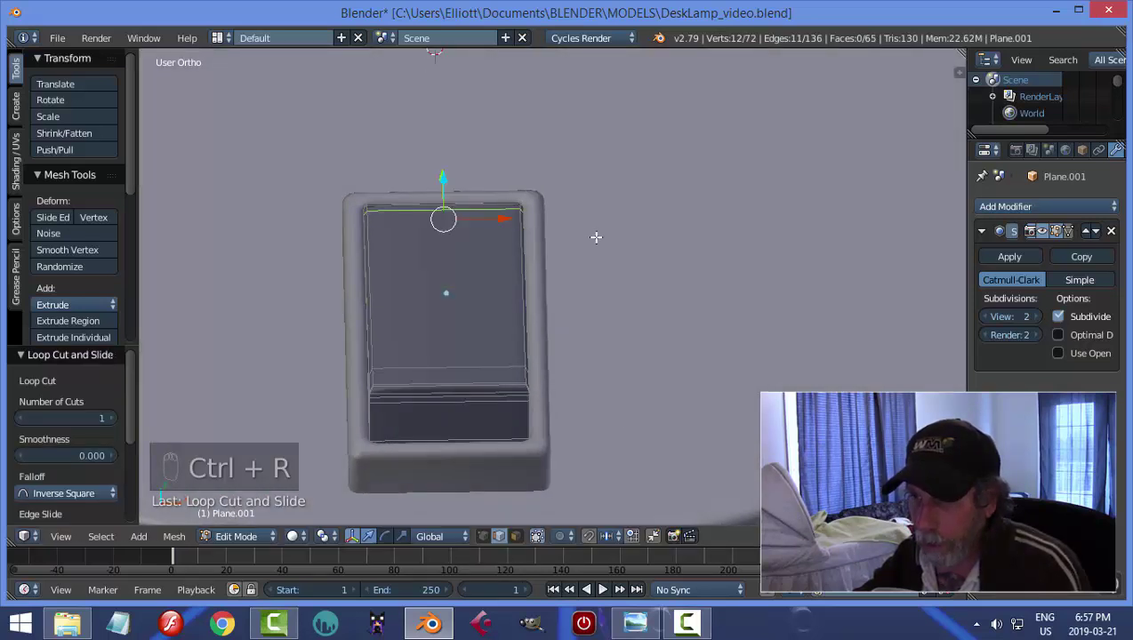
- Inspect the button's smoothed shape from several angles in Object Mode and reopen its mesh for editing
key("a")
key("Tab")
left_click(460, 269)
scroll(629, 321, "down", 2)
middle_click_drag(630, 321, 511, 286)
key("a")
key("a")
key("a")
key("a")
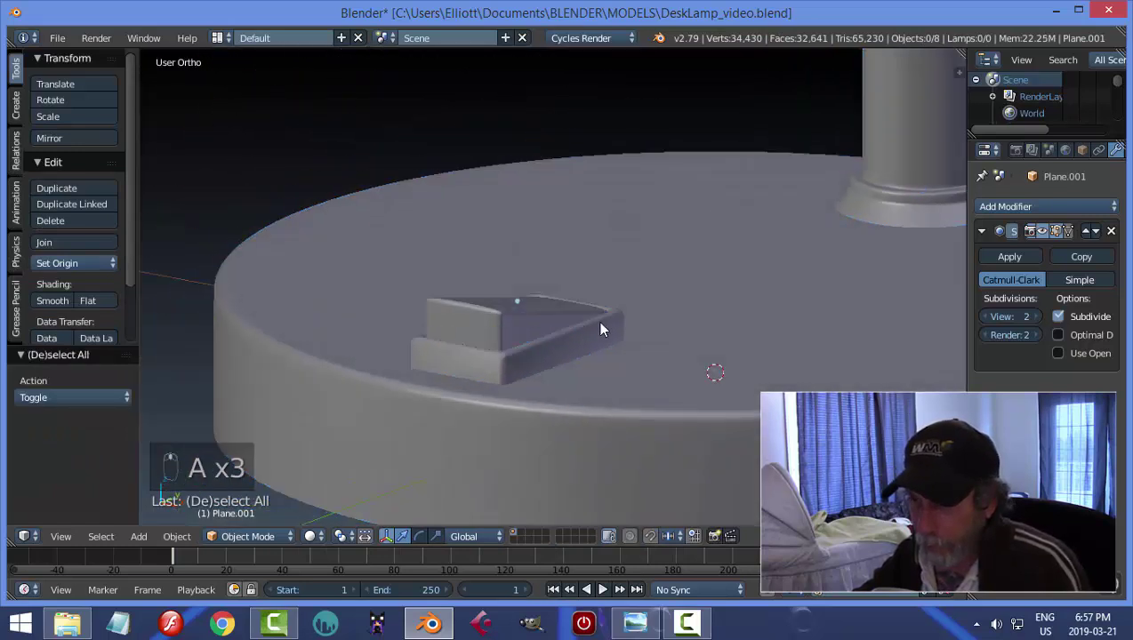
middle_click_drag(597, 321, 18, 249)
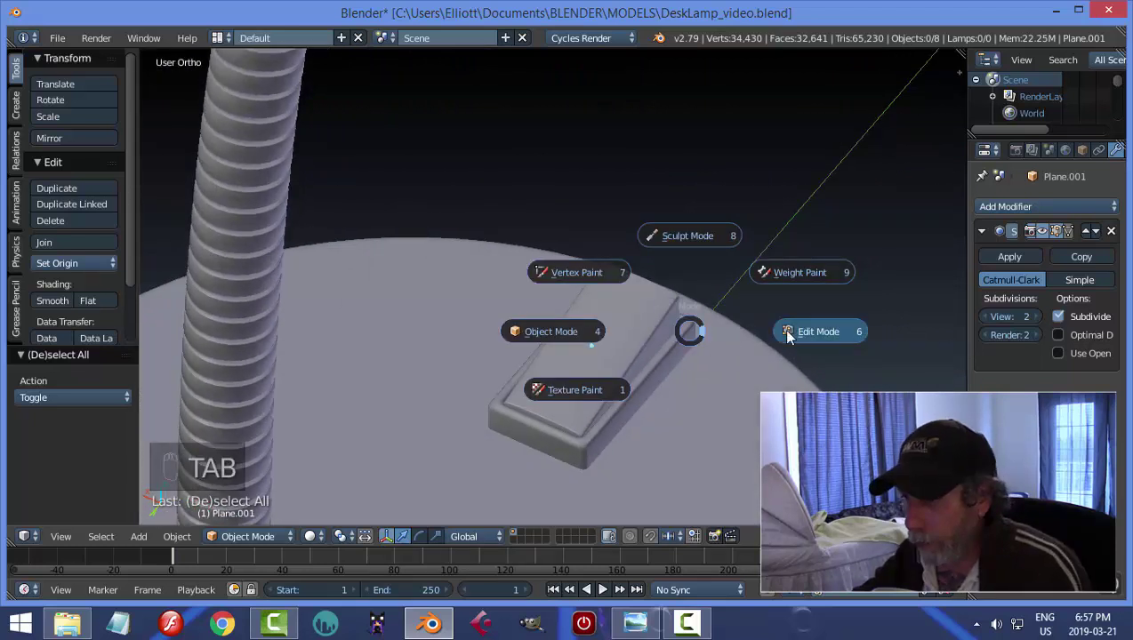
left_click(687, 330)
scroll(675, 329, "up", 2)
key("ctrl+r")
left_click(675, 330)
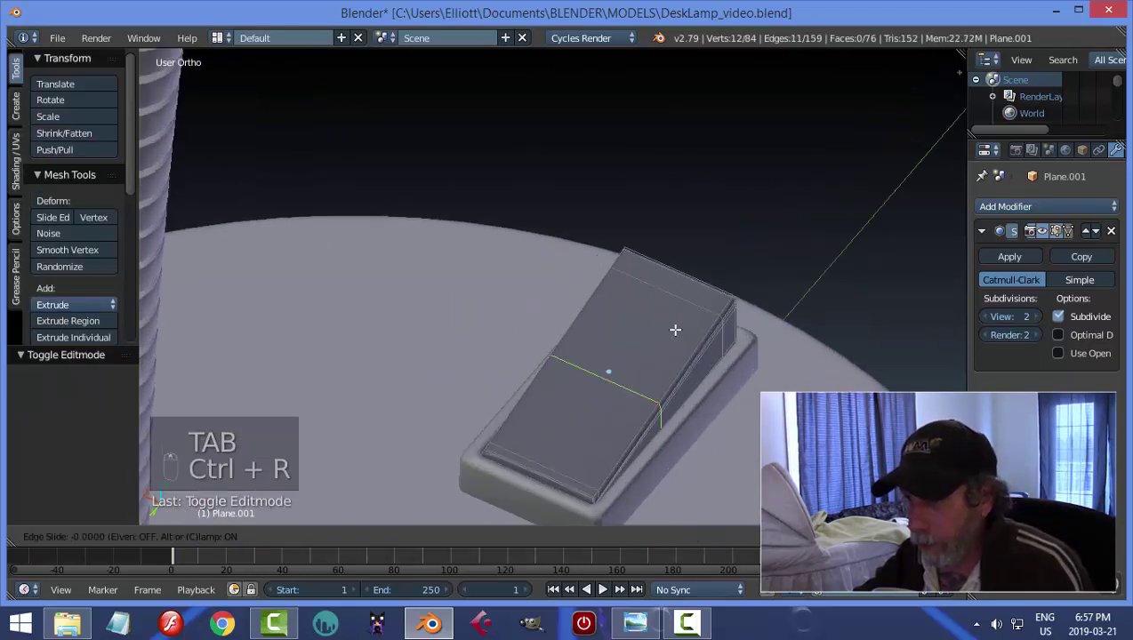
left_click(675, 330)
key("ctrl+z")
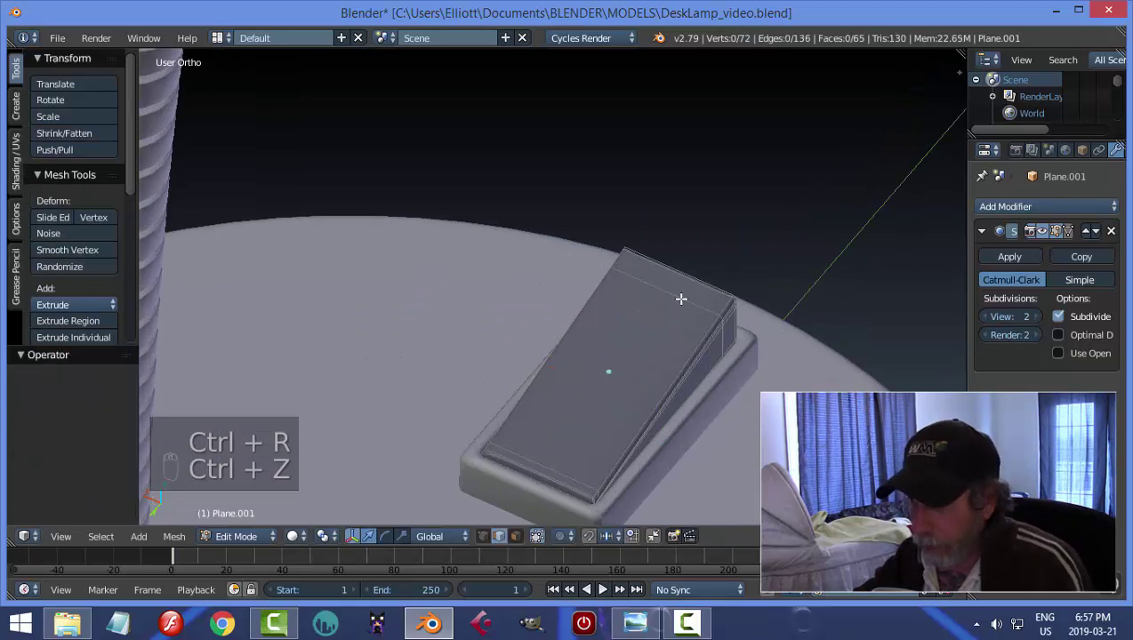
- Add two lengthwise loop cuts to the button and scale them along X by about 2.67 to sit near its long edges
key("ctrl+r")
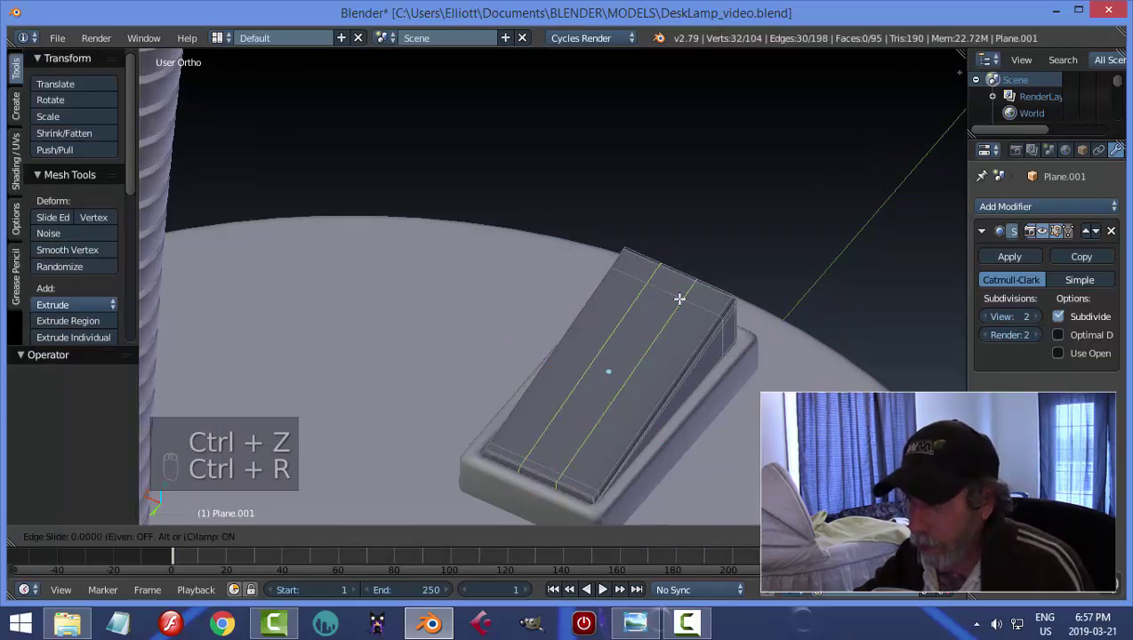
left_click(683, 301)
right_click(697, 306)
key("s")
key("x")
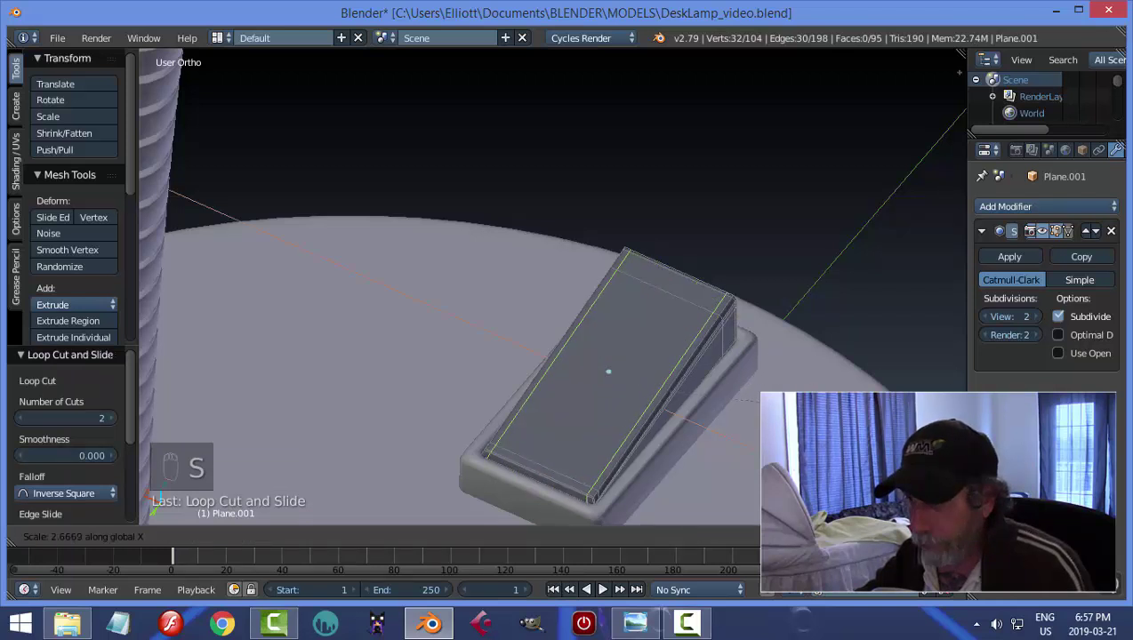
left_click(697, 375)
key("Tab")
- Deselect everything and save the desk lamp file
middle_click_drag(746, 379, 559, 331)
key("a")
key("a")
scroll(554, 339, "down", 5)
key("a")
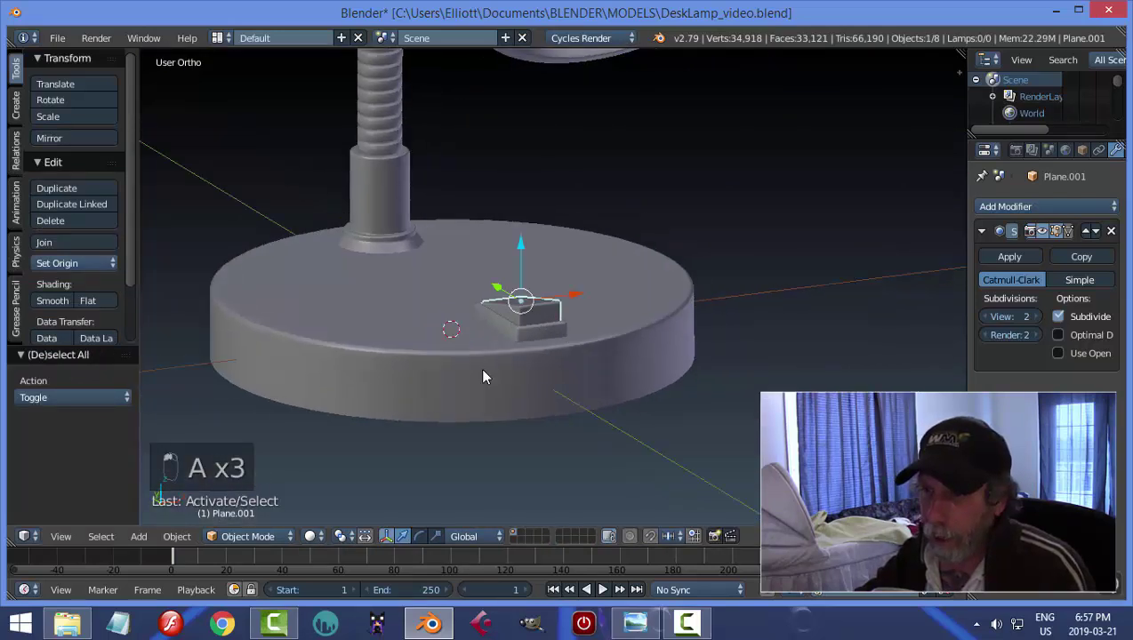
middle_click_drag(483, 377, 614, 362)
key("a")
key("ctrl+s")
middle_click_drag(697, 353, 578, 345)
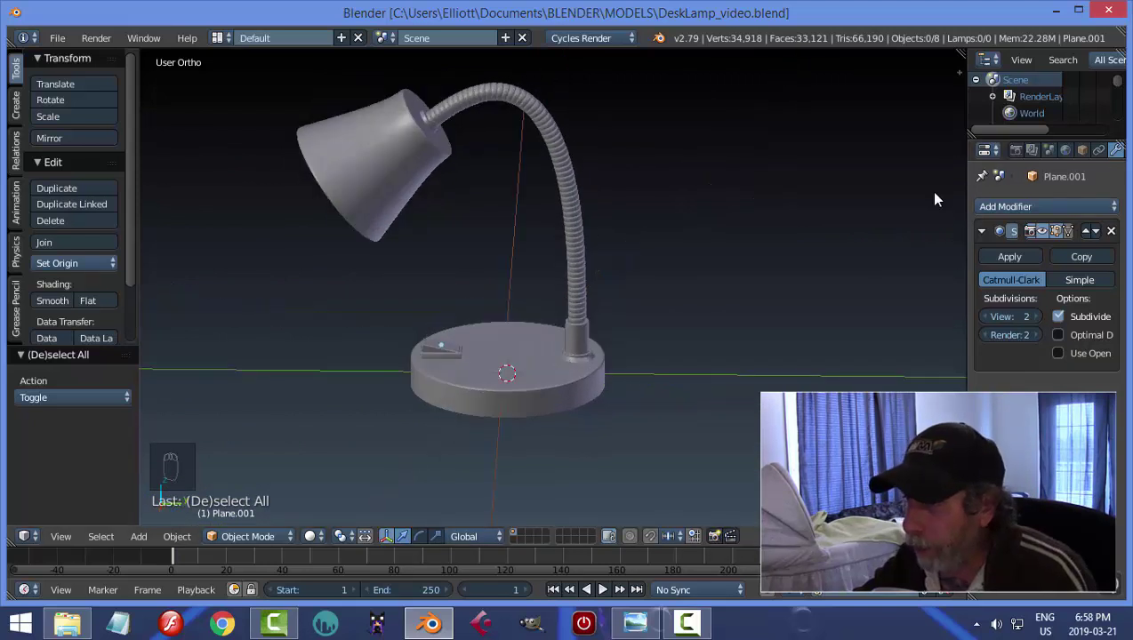
- Create a new material for the switch button and darken its diffuse color to RGB 0.008
left_click(1080, 148)
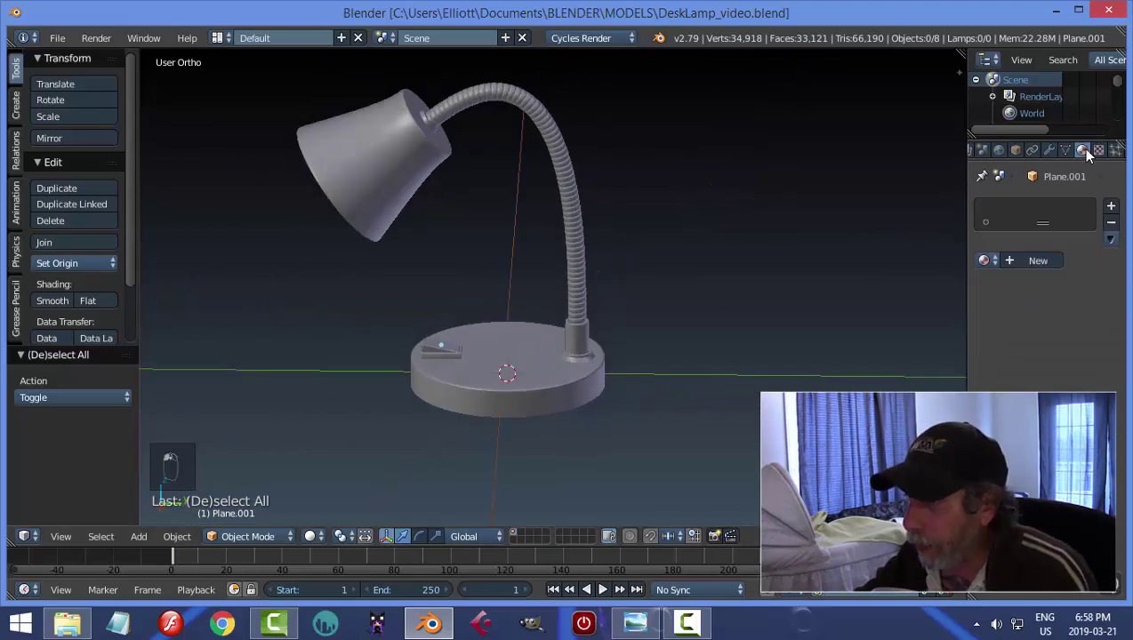
left_click(1032, 258)
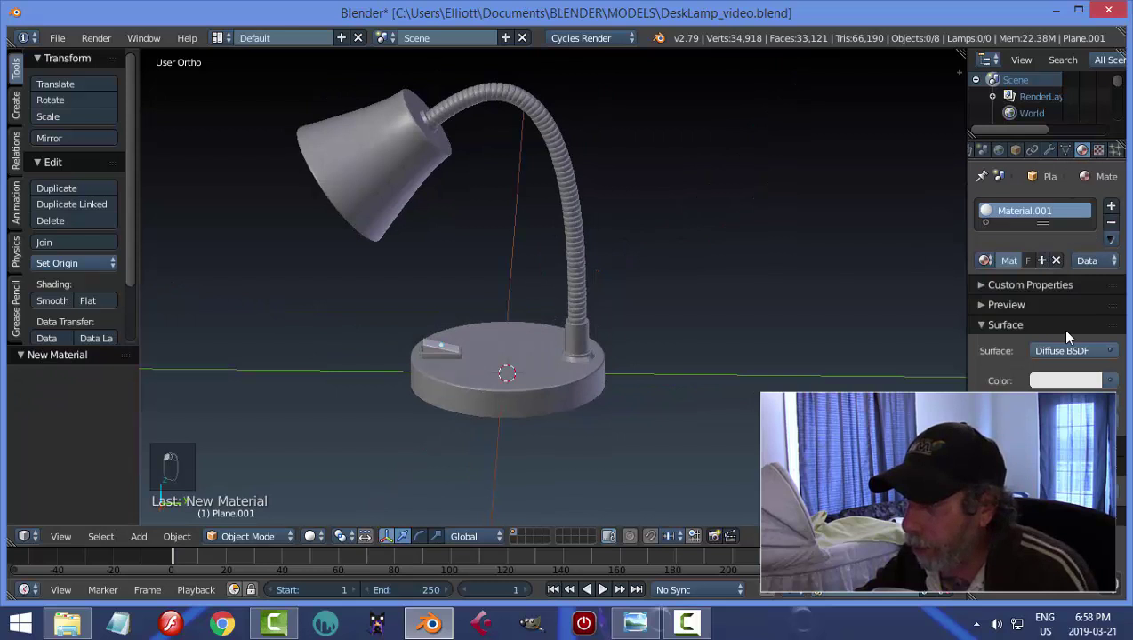
left_click(1065, 382)
left_click_drag(1092, 229, 1089, 260)
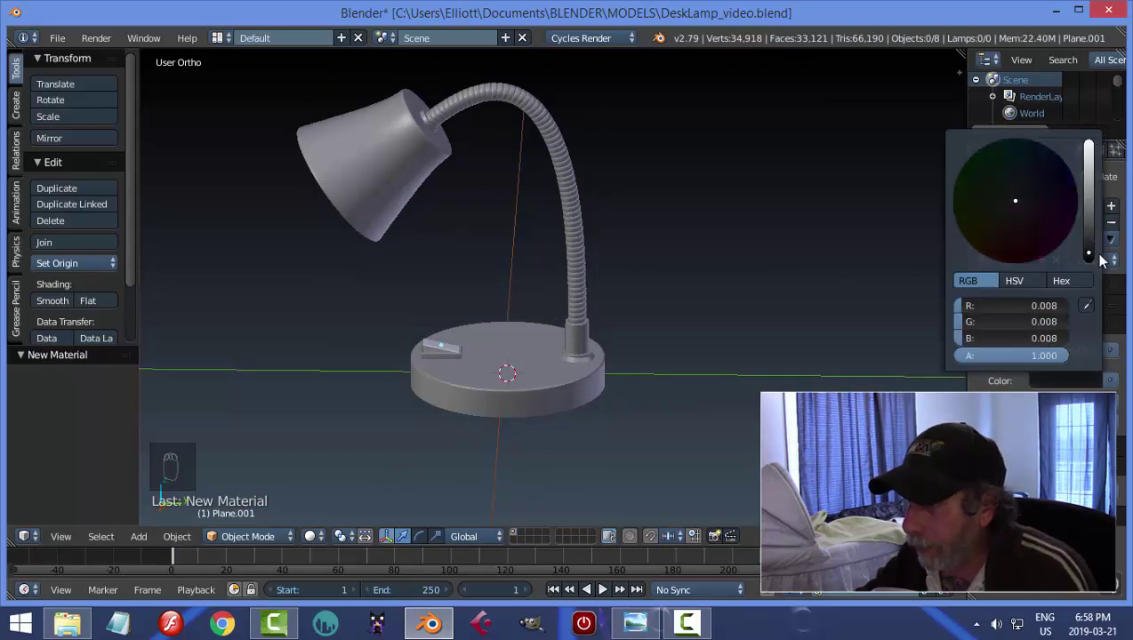
- Sample the material's near-black diffuse color as its viewport color
scroll(533, 293, "down", 3)
scroll(534, 293, "up", 3)
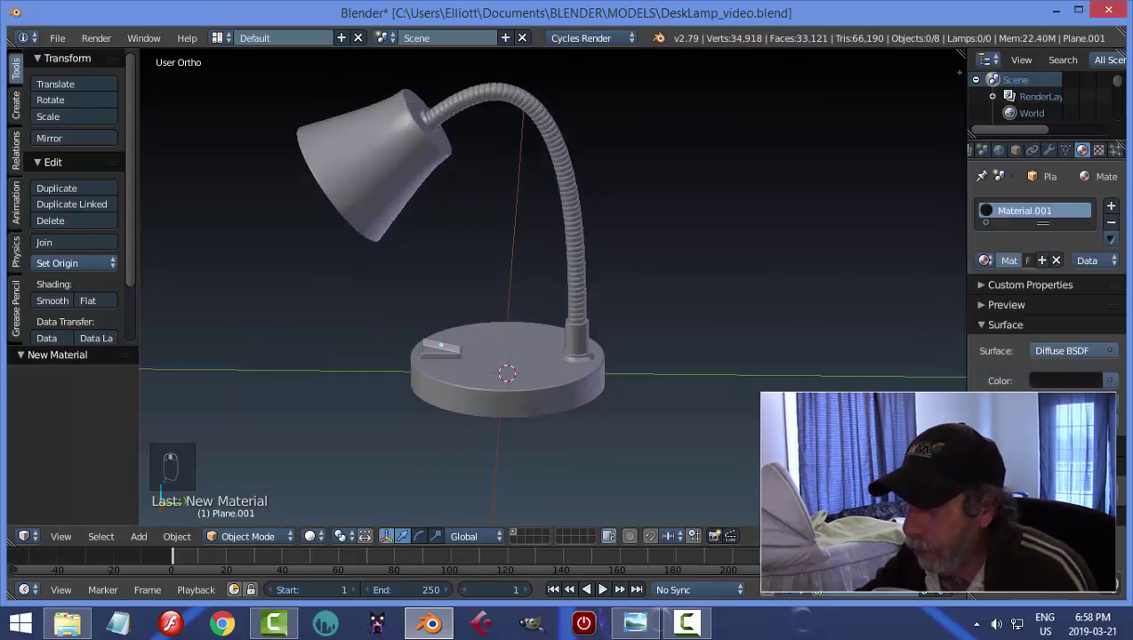
scroll(1045, 311, "down", 3)
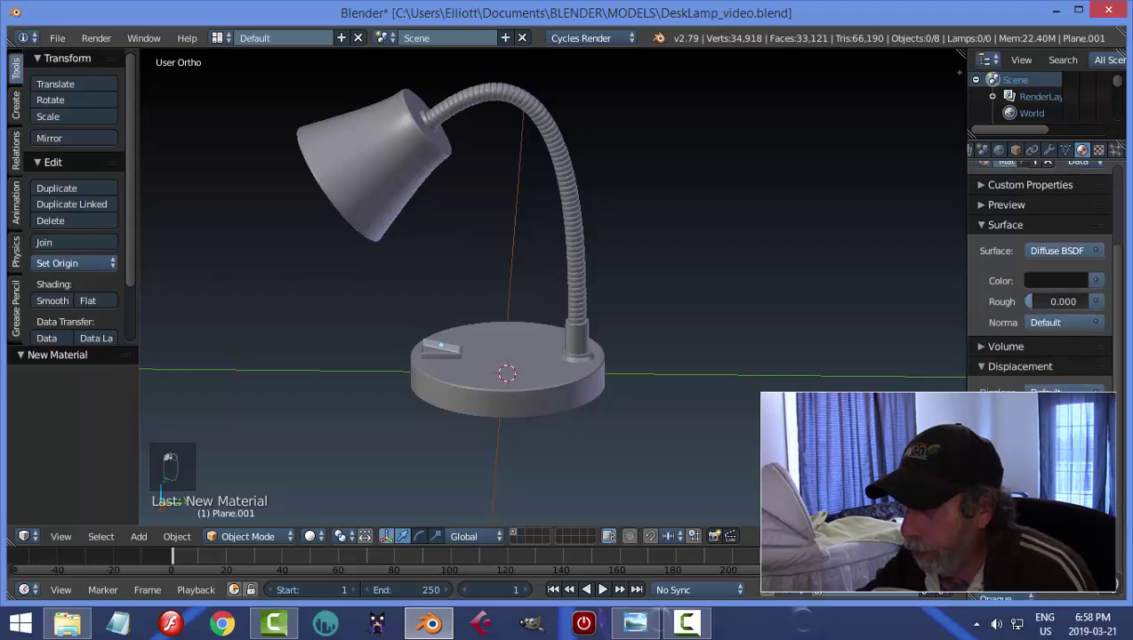
left_click(1058, 280)
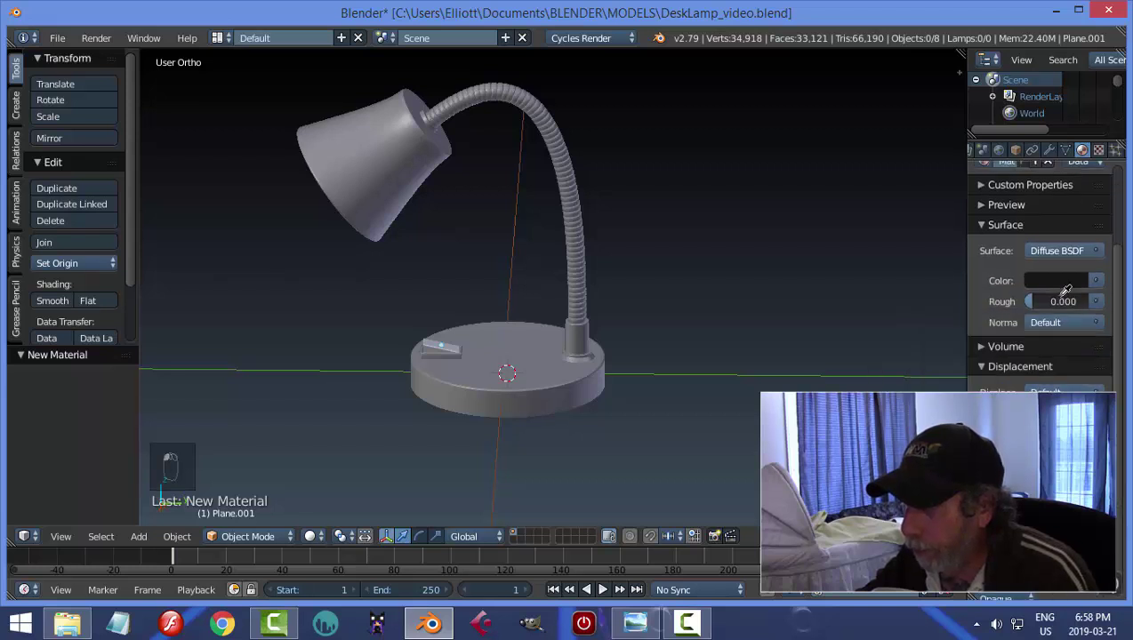
- Assign the existing black Material.001 to the switch frame around the button
scroll(453, 378, "up", 6)
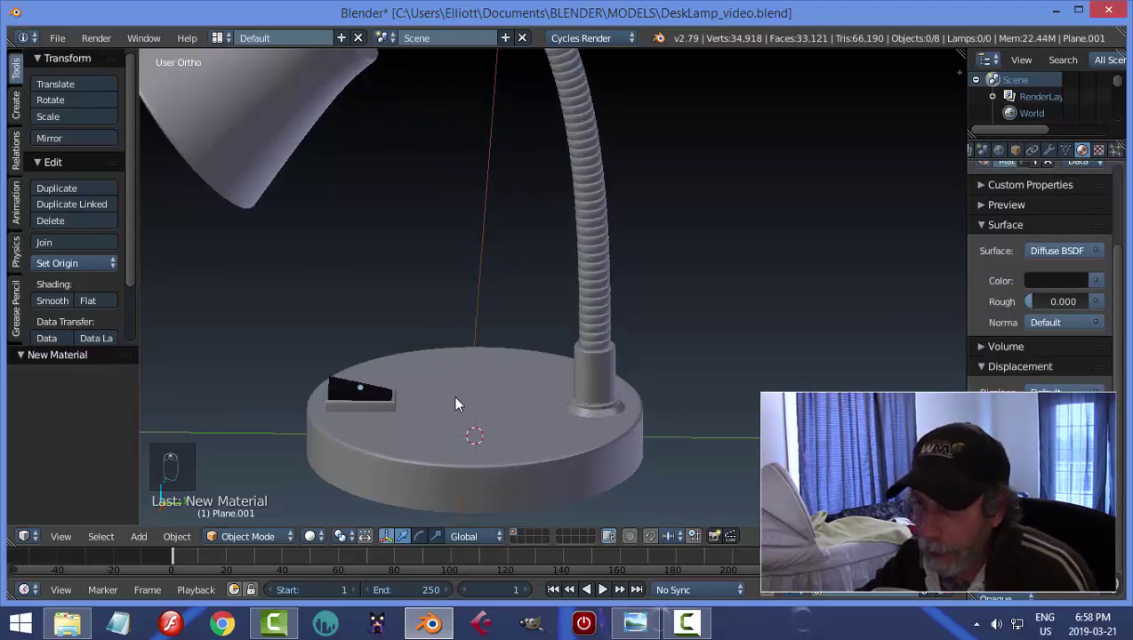
right_click(485, 310)
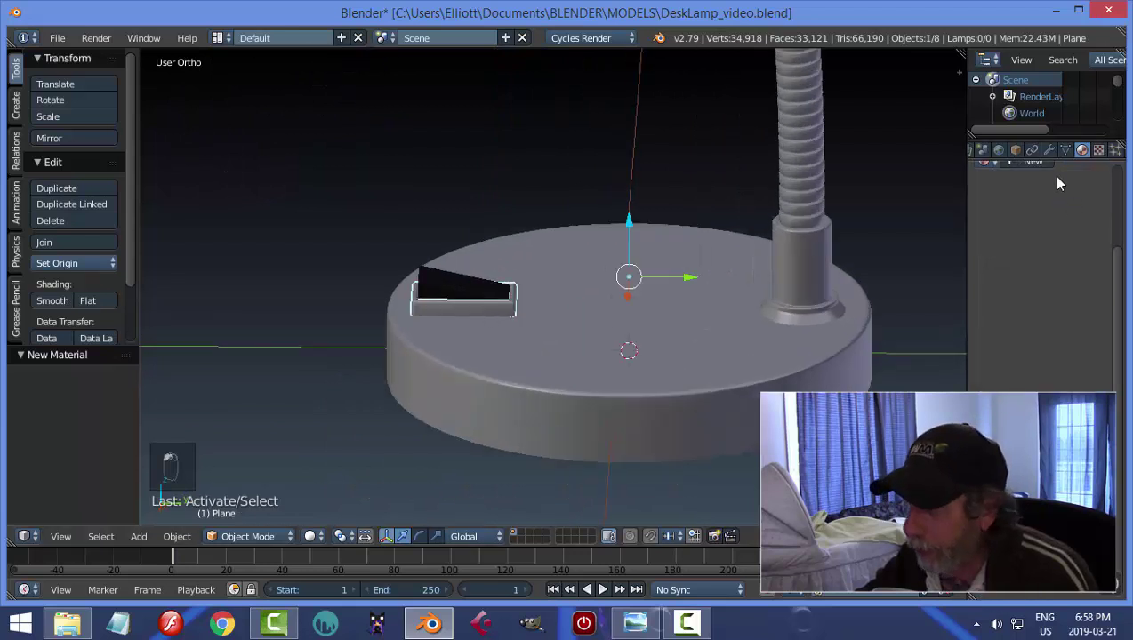
scroll(1070, 214, "up", 3)
left_click(982, 260)
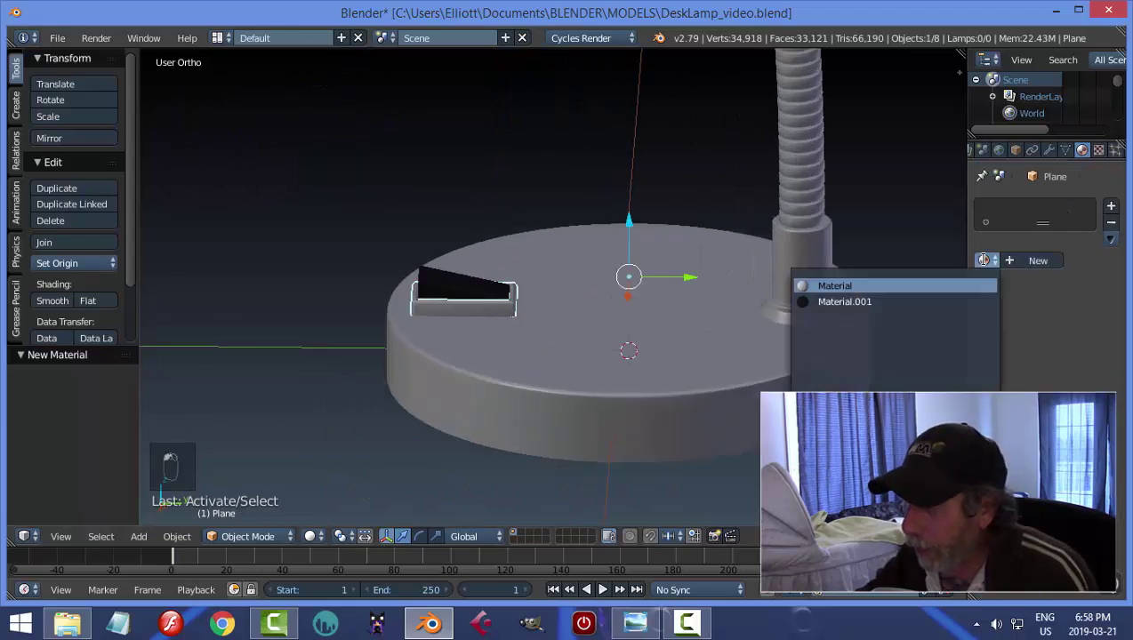
left_click(844, 300)
middle_click_drag(682, 293, 695, 326)
key("a")
- Assign the black Material.001 to the lamp's flexible gooseneck
middle_click_drag(560, 302, 622, 281)
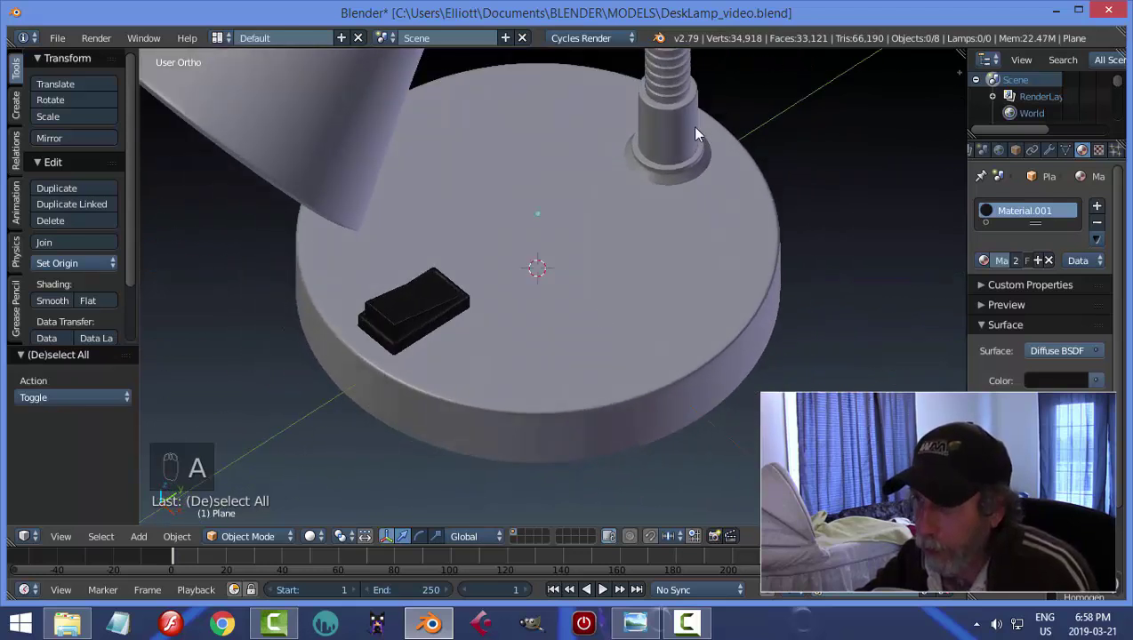
right_click(671, 73)
left_click(985, 259)
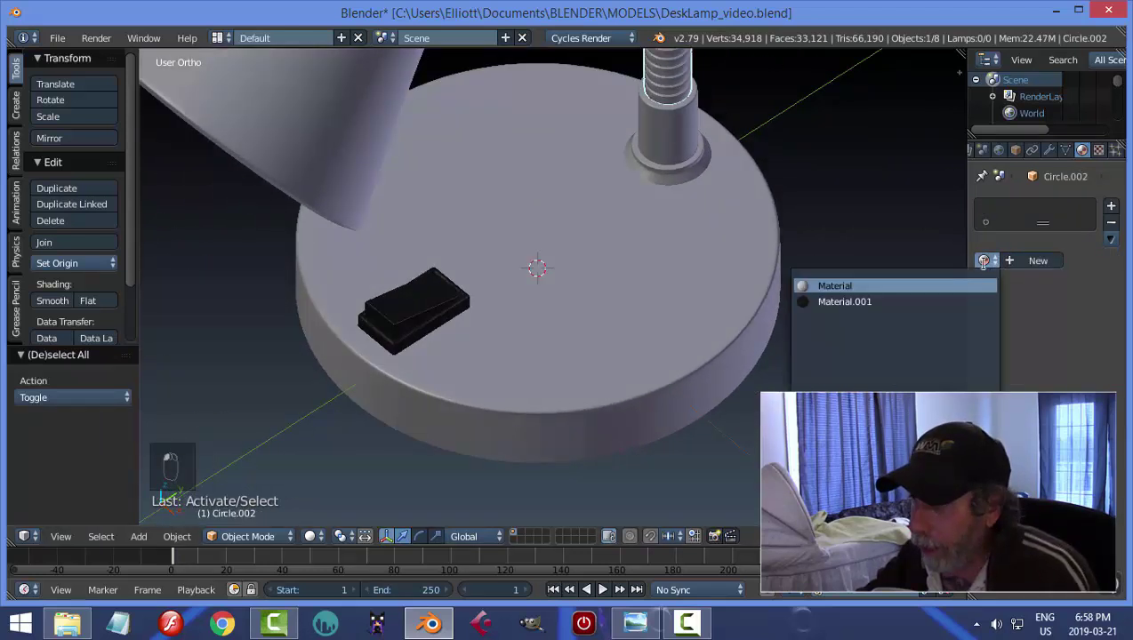
left_click(827, 300)
scroll(815, 299, "down", 3)
key("a")
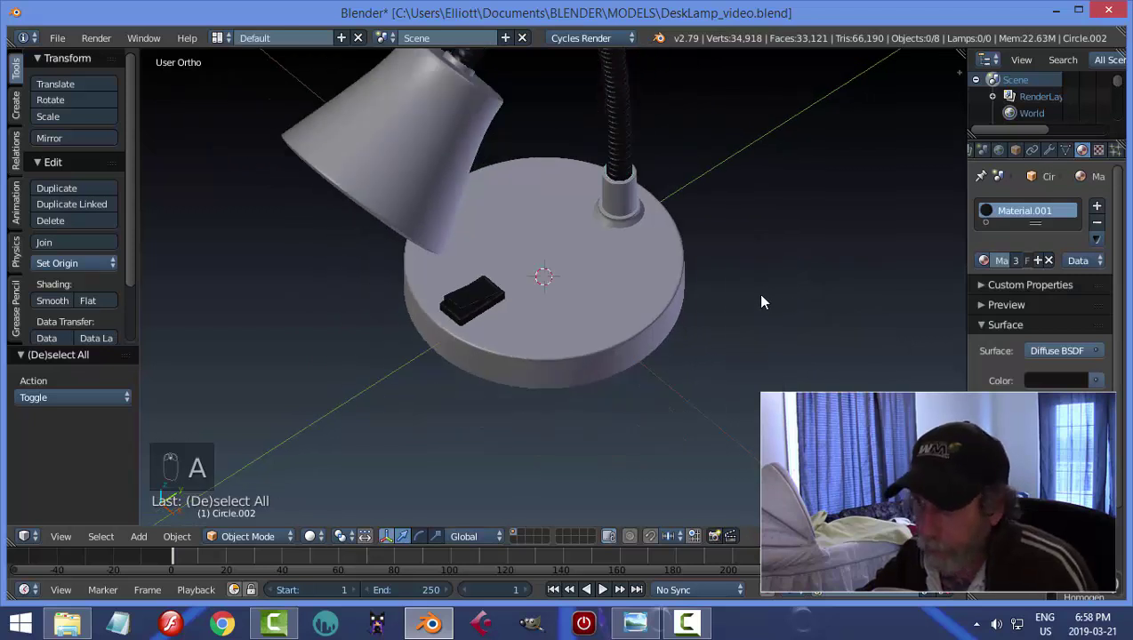
- Open the collar at the foot of the gooseneck for mesh editing
middle_click_drag(757, 293, 594, 251)
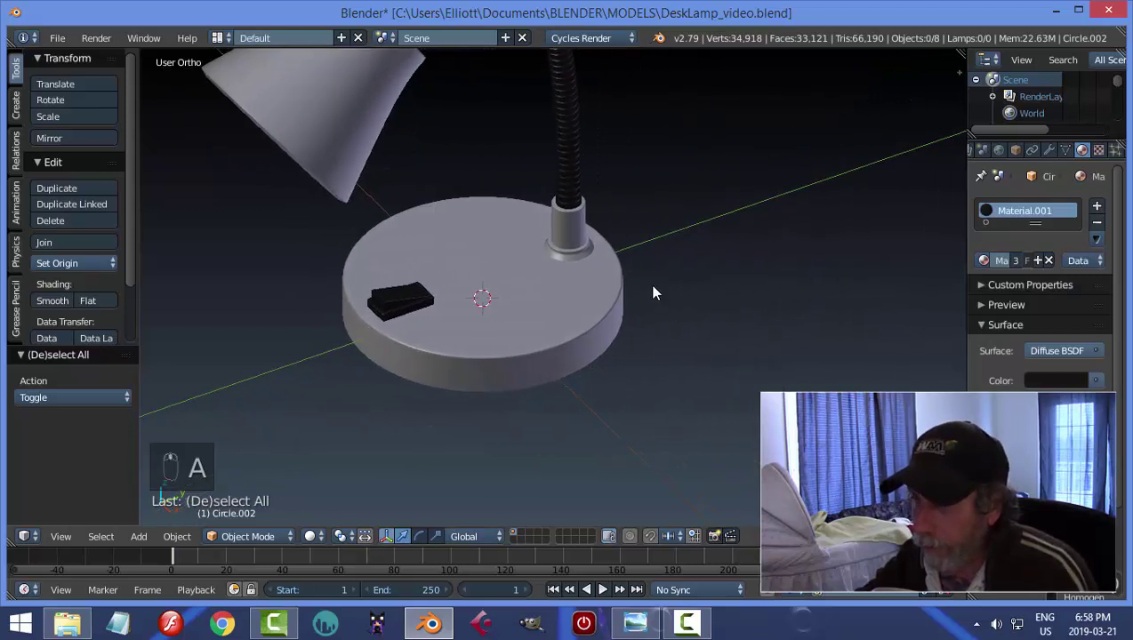
middle_click_drag(652, 292, 670, 275)
middle_click_drag(716, 315, 748, 306)
right_click(600, 273)
scroll(667, 302, "up", 3)
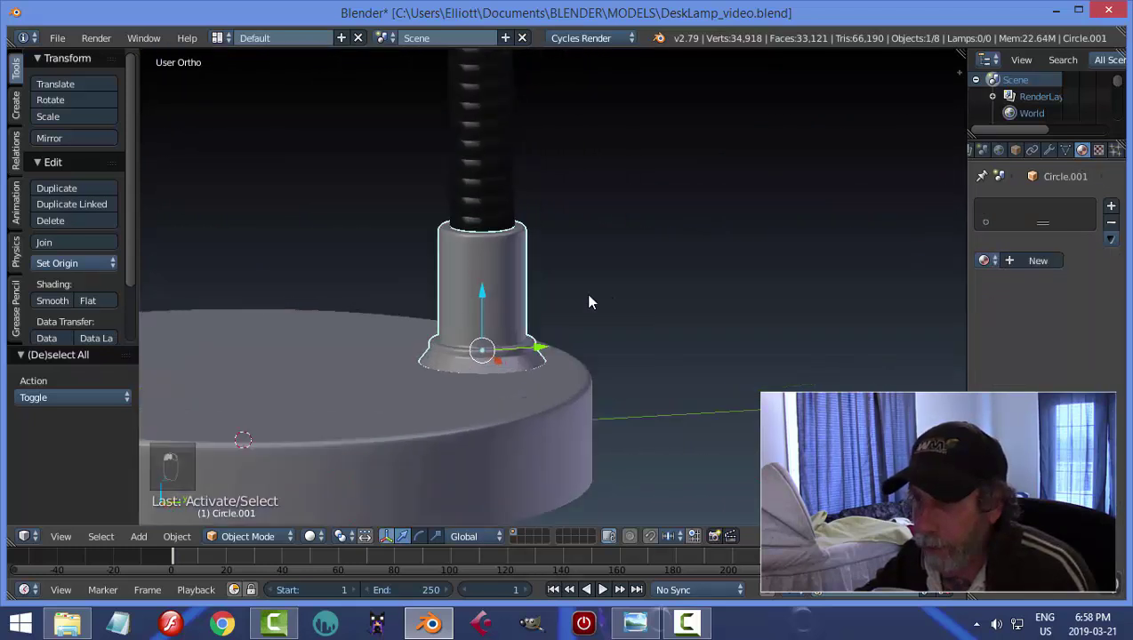
middle_click_drag(589, 299, 746, 291, "shift")
key("Tab")
left_click(876, 289)
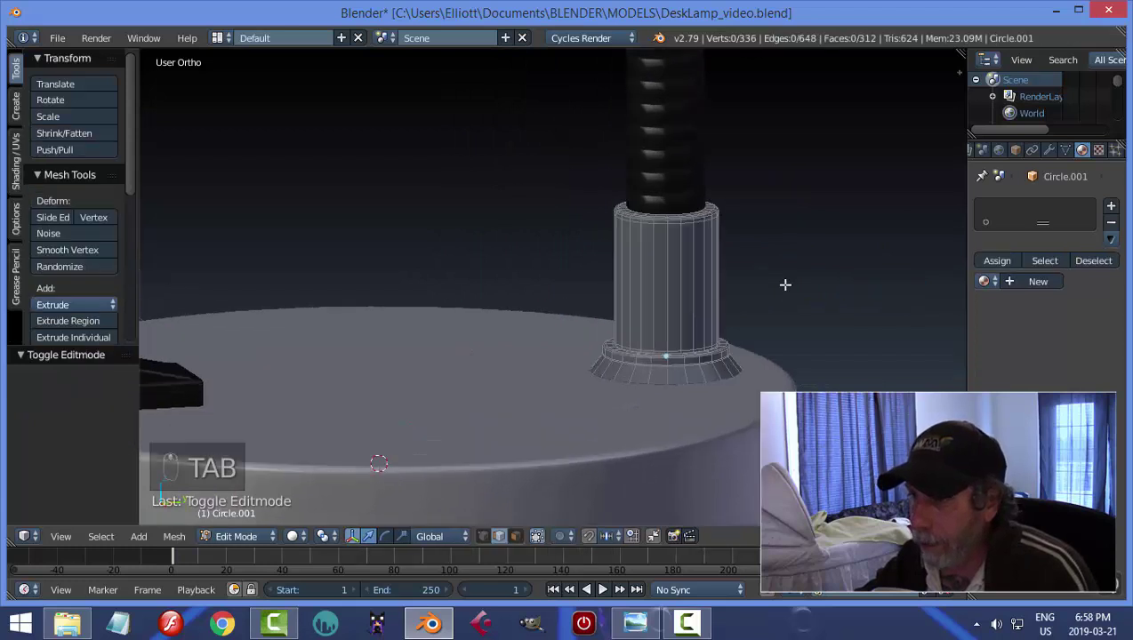
- Select the collar's upper rim faces, from the inner edge around the gooseneck down over the bevel to the start of the outer wall
scroll(756, 320, "up", 2)
scroll(738, 355, "down", 3, "ctrl")
scroll(742, 321, "up", 3)
middle_click_drag(748, 270, 543, 278, "shift")
scroll(513, 359, "up", 2)
left_click(536, 248, "alt")
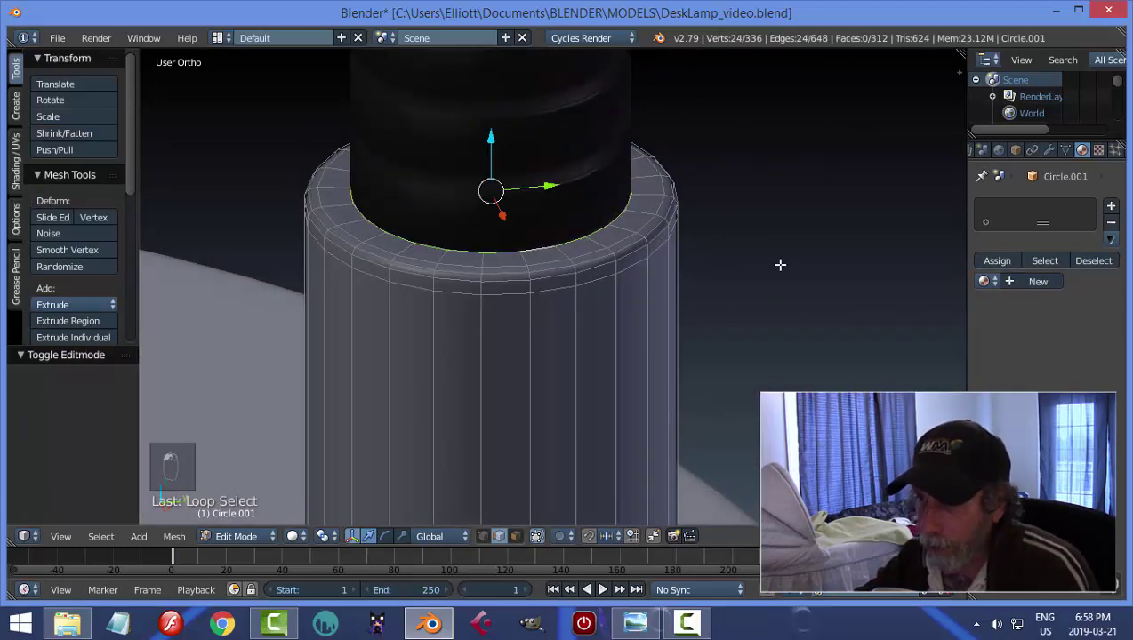
key("ctrl+KP_Add")
key("ctrl+KP_Add")
key("ctrl+KP_Add")
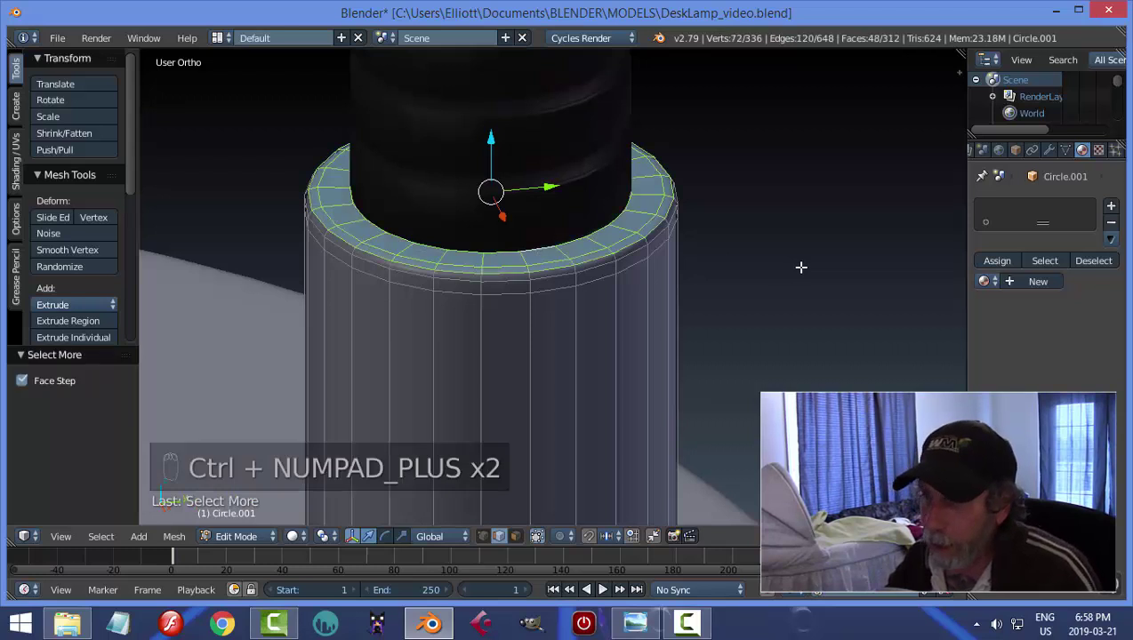
key("ctrl+KP_Subtract")
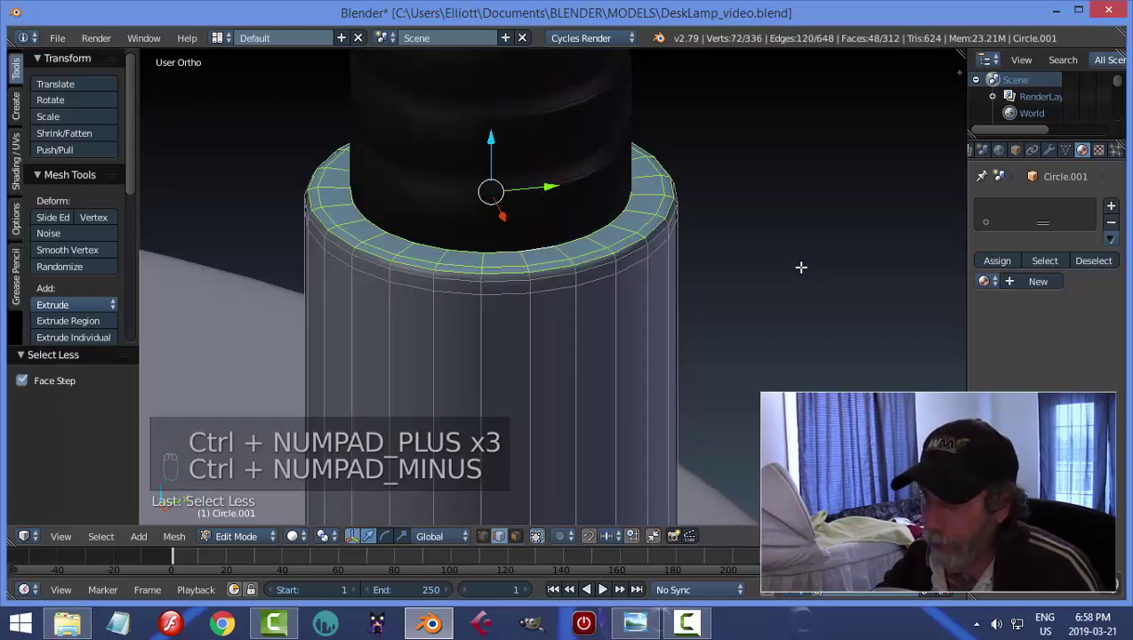
key("ctrl+KP_Add")
key("ctrl+KP_Add")
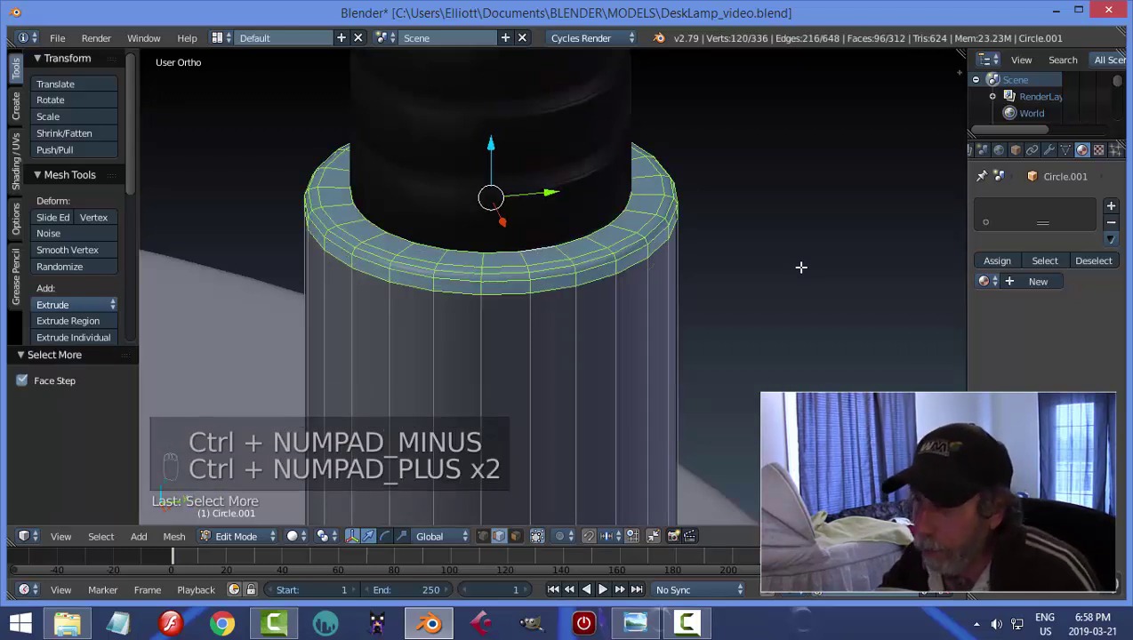
- Lengthen the collar by raising its selected rim along Z by 0.210 and a further 0.189, and return to Object Mode
scroll(709, 308, "down", 5)
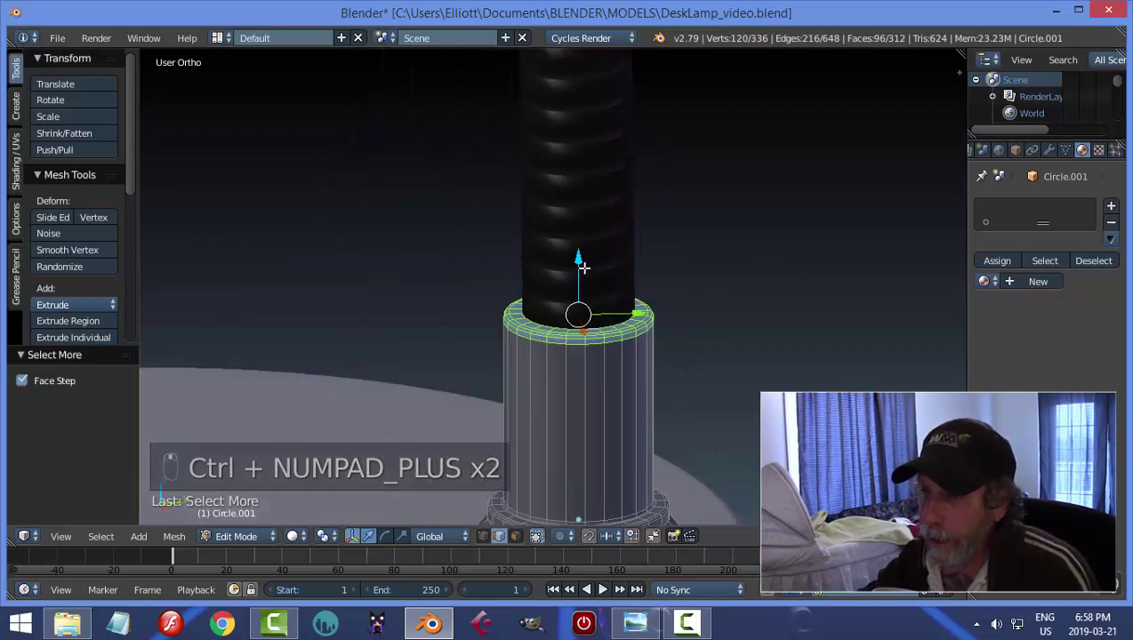
key("g")
left_click(587, 135)
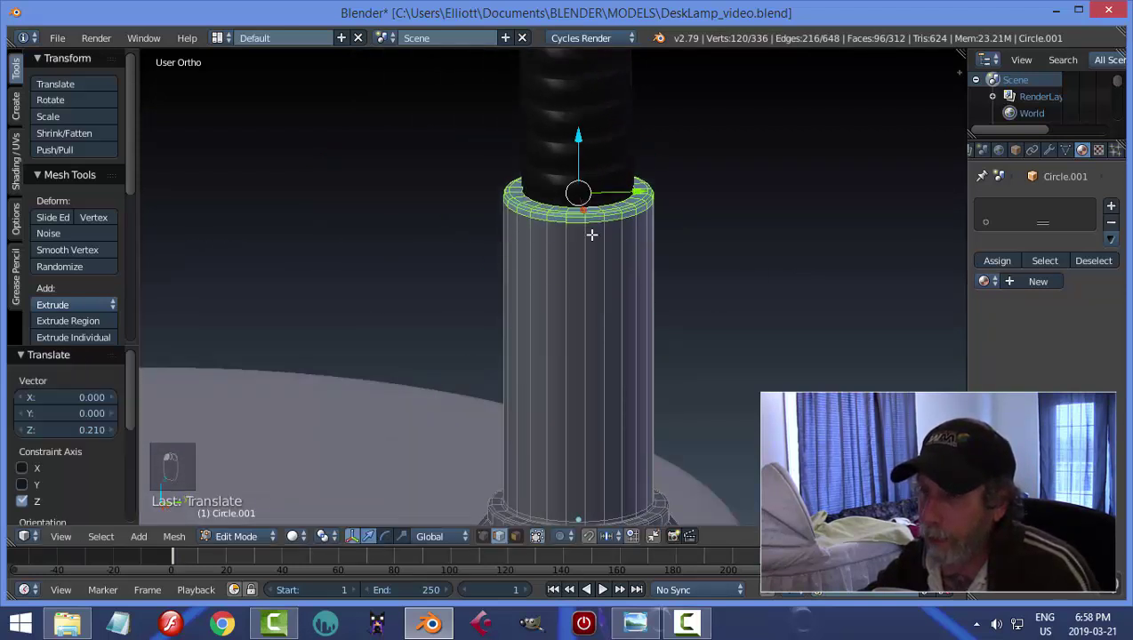
scroll(589, 267, "down", 2)
scroll(586, 313, "down", 3)
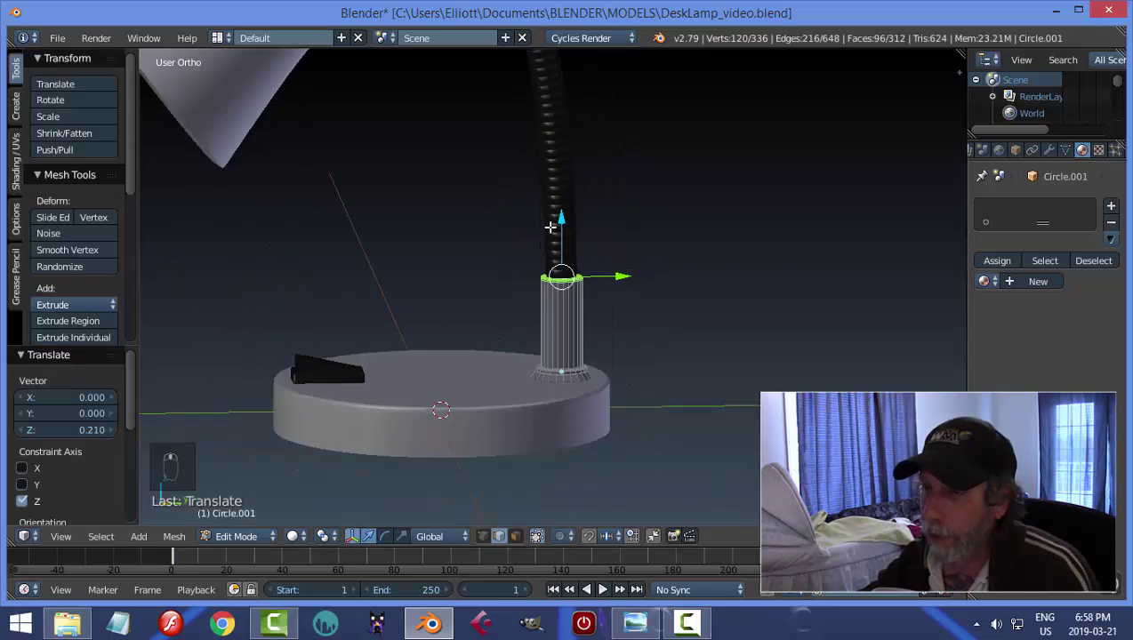
left_click_drag(563, 217, 563, 180)
left_click(563, 185)
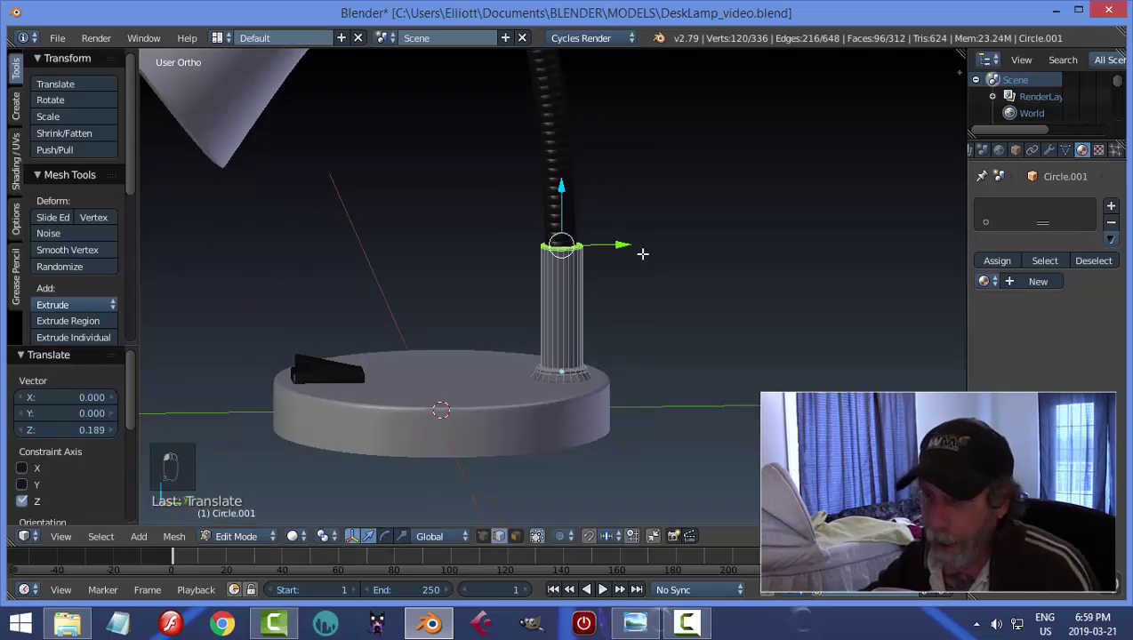
key("a")
key("Tab")
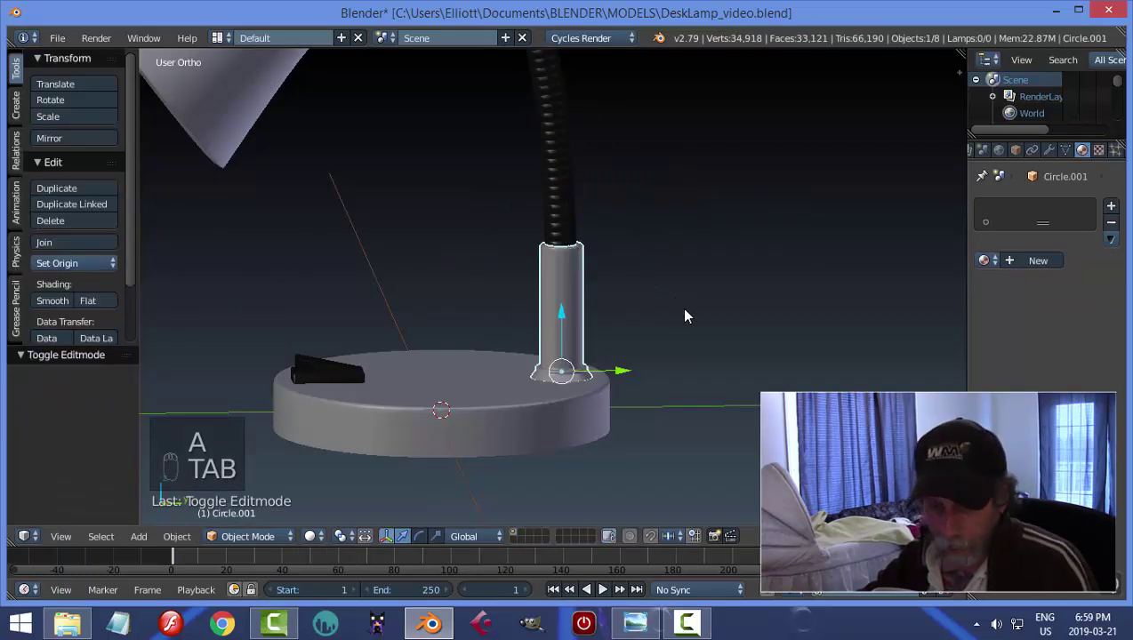
- Deselect all objects and save the lamp file
key("a")
key("a")
scroll(676, 320, "down", 5)
middle_click_drag(675, 324, 617, 374)
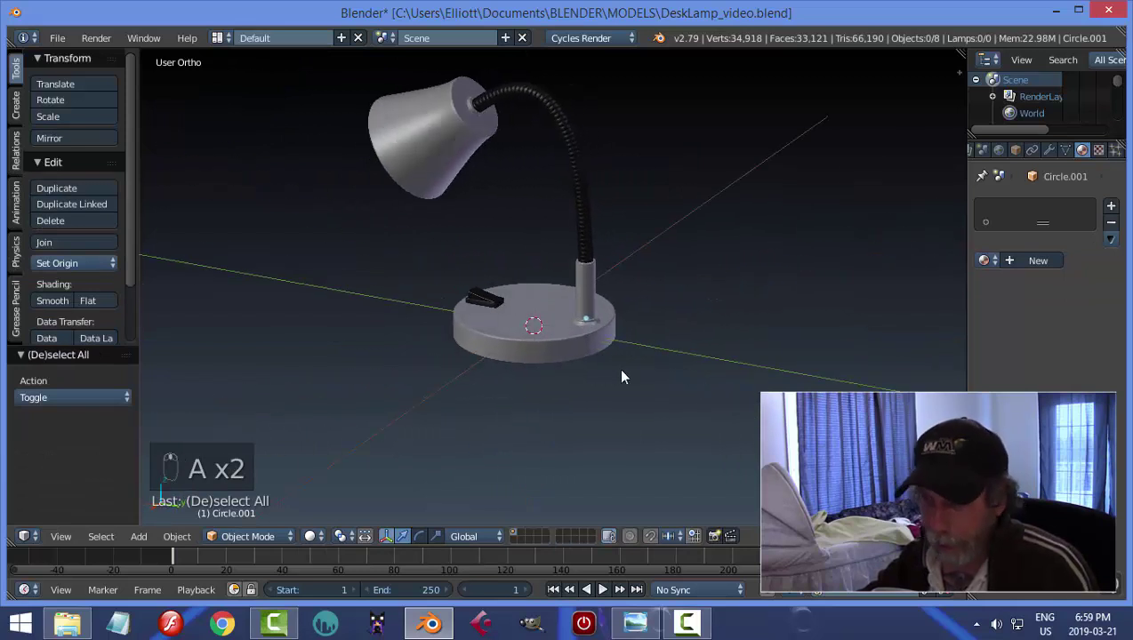
key("ctrl+s")
middle_click_drag(690, 358, 800, 386)
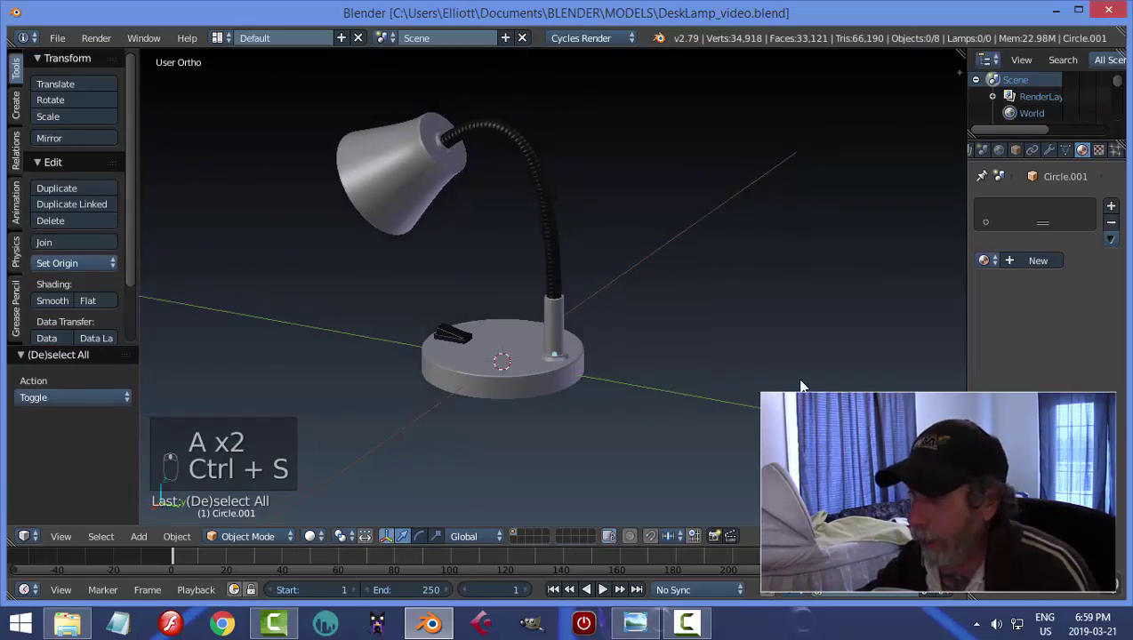
- Give the collar a new golden-yellow material with diffuse RGB 0.800, 0.410, 0.010 and sample that color as its viewport color
left_click(1009, 261)
left_click(1042, 381)
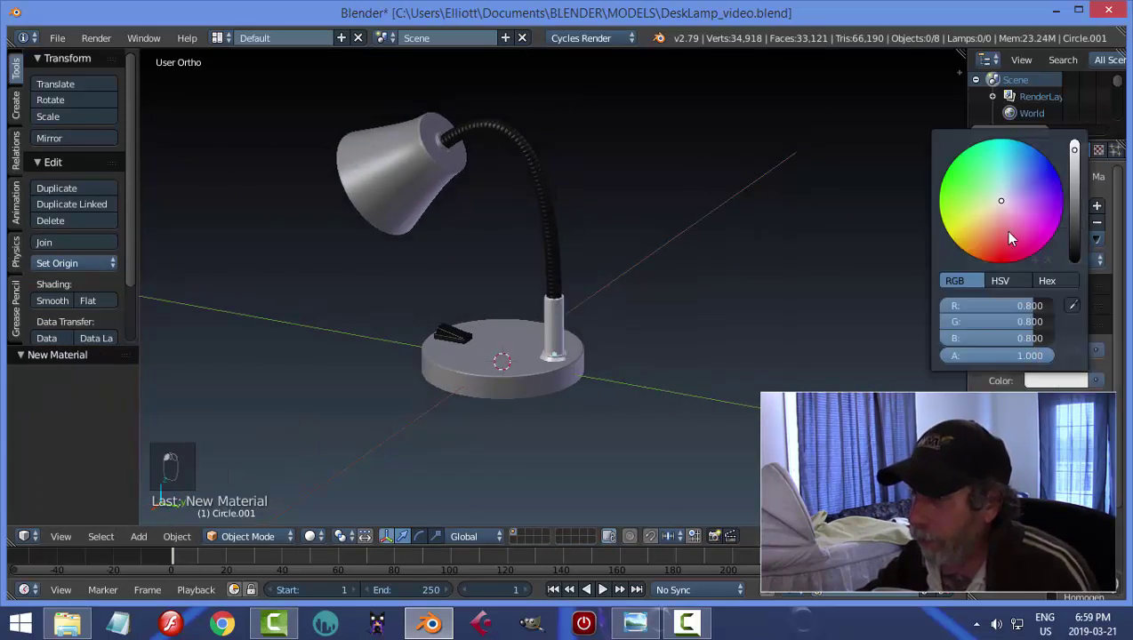
left_click_drag(992, 221, 971, 236)
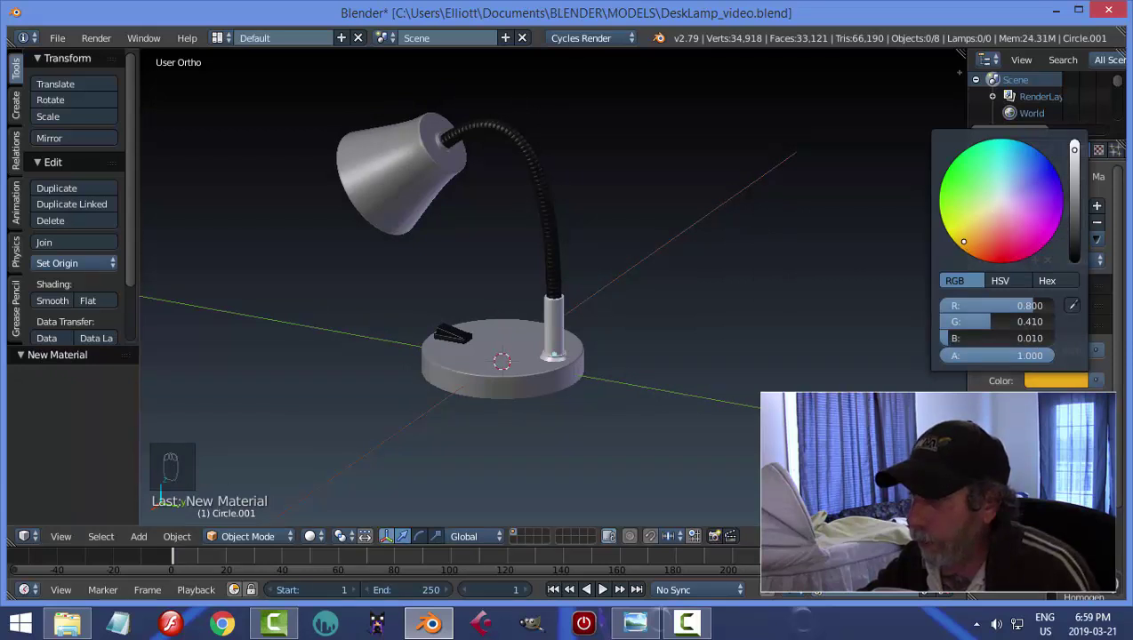
scroll(1040, 266, "down", 3)
left_click(1055, 267)
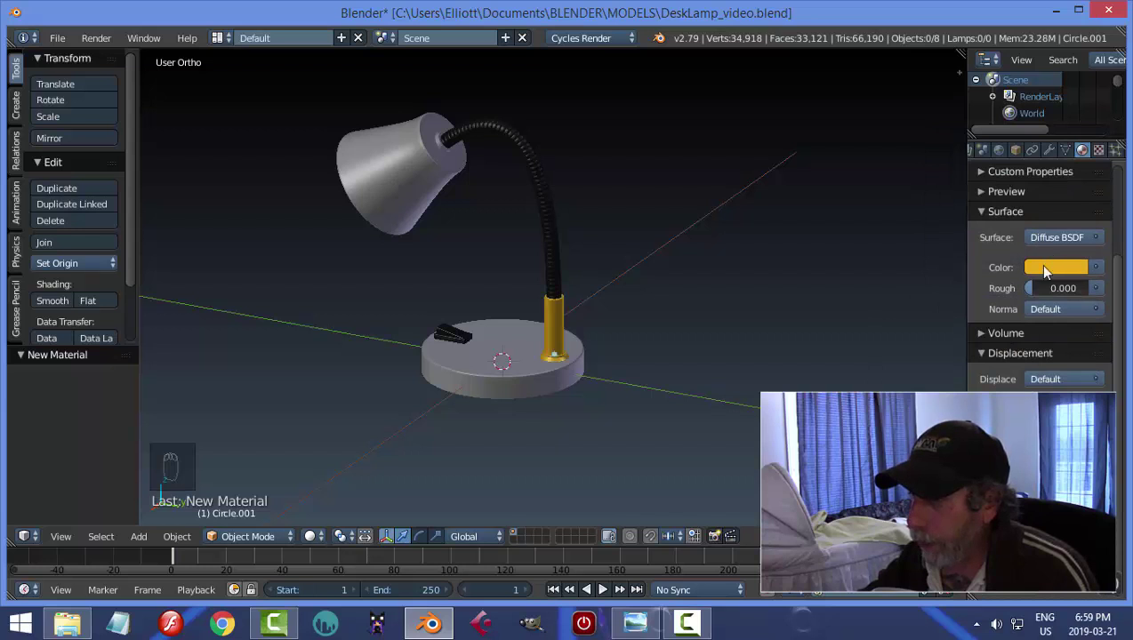
- Assign the golden-yellow Material.002 to the lamp's round base and to the lampshade
right_click(525, 372)
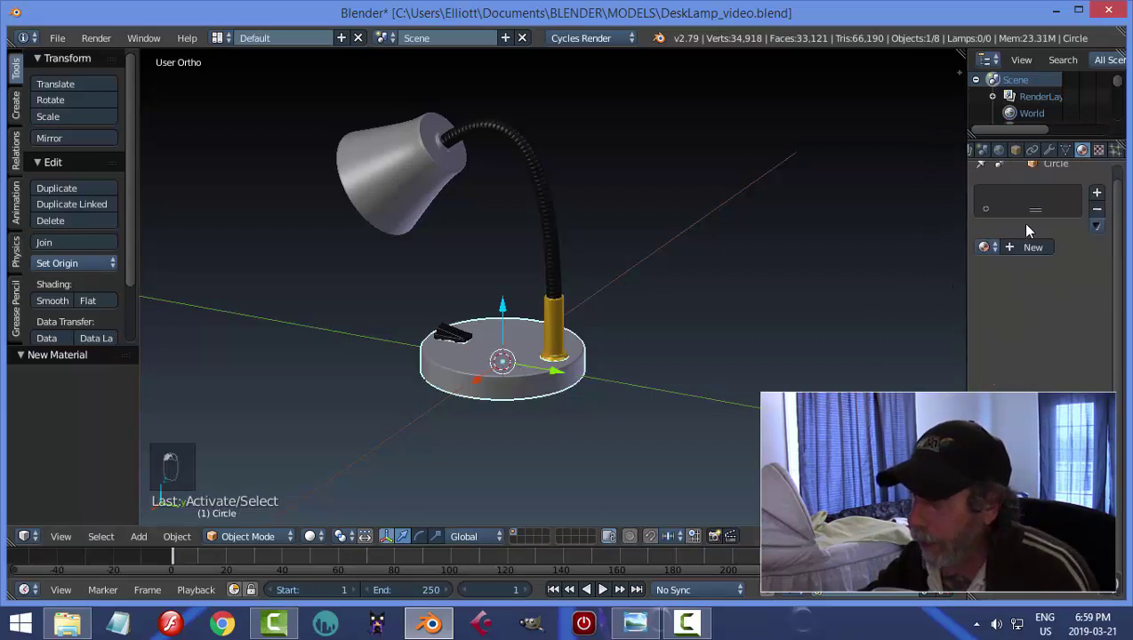
left_click(984, 261)
left_click(832, 318)
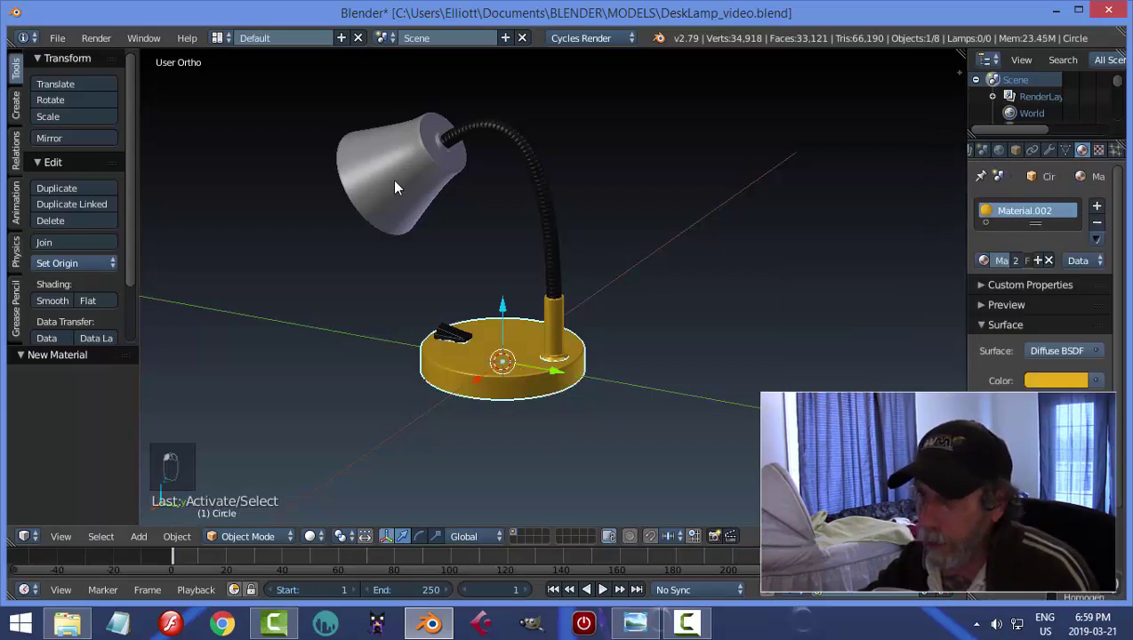
right_click(393, 182)
left_click(984, 260)
left_click(874, 318)
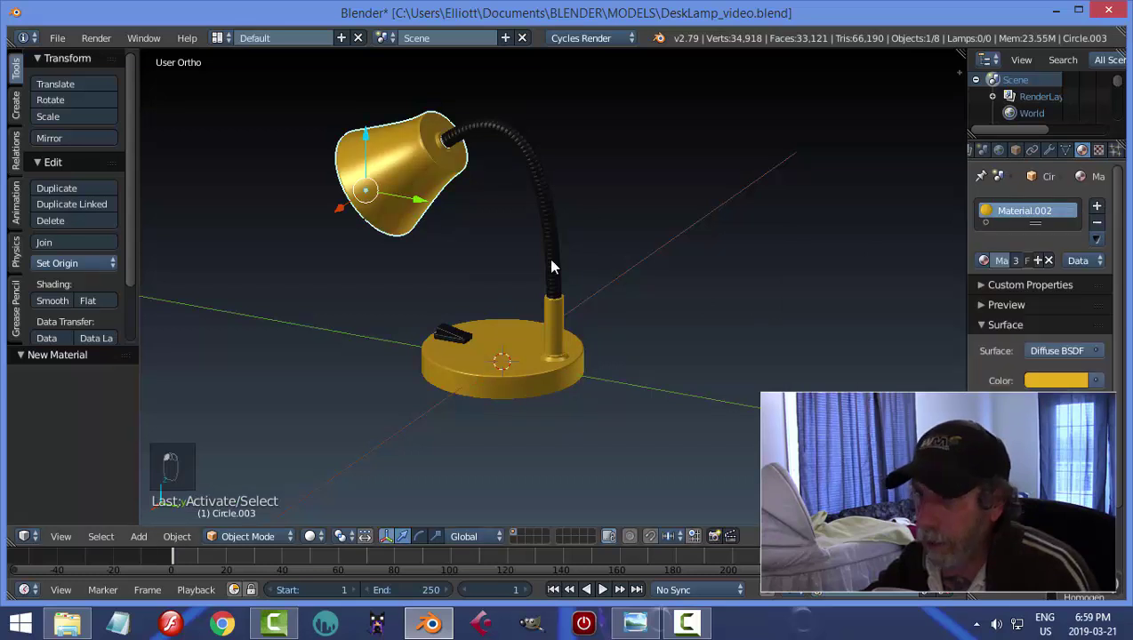
key("a")
- Give the disc inside the lampshade's opening a new pale lavender-blue diffuse material and sample that color as its viewport color
middle_click_drag(540, 254, 590, 220)
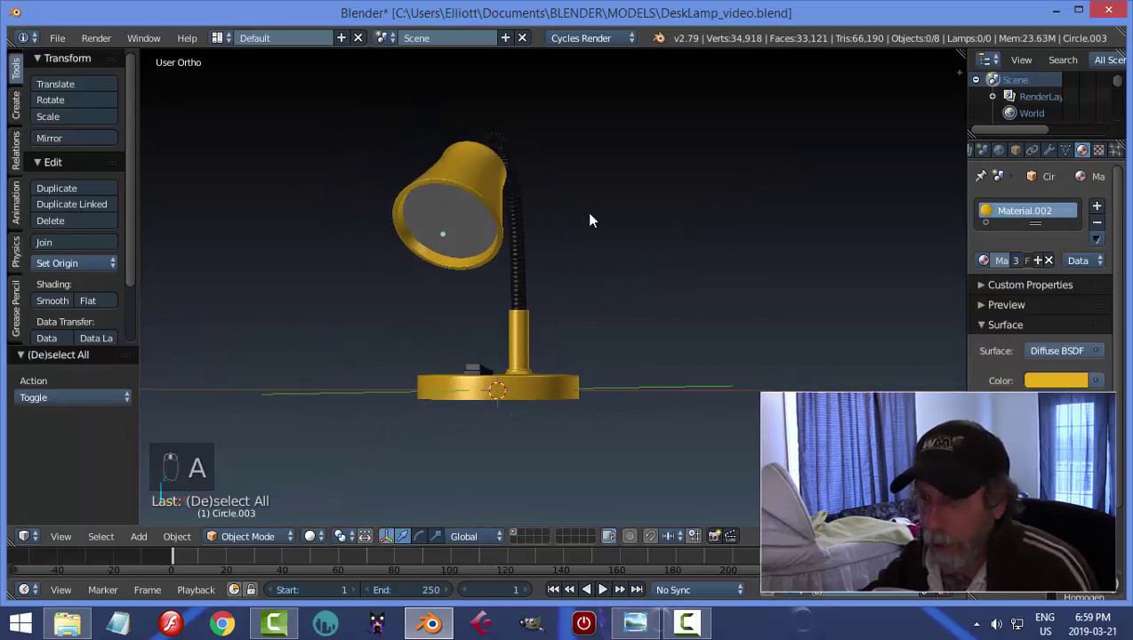
right_click(449, 224)
left_click(1036, 263)
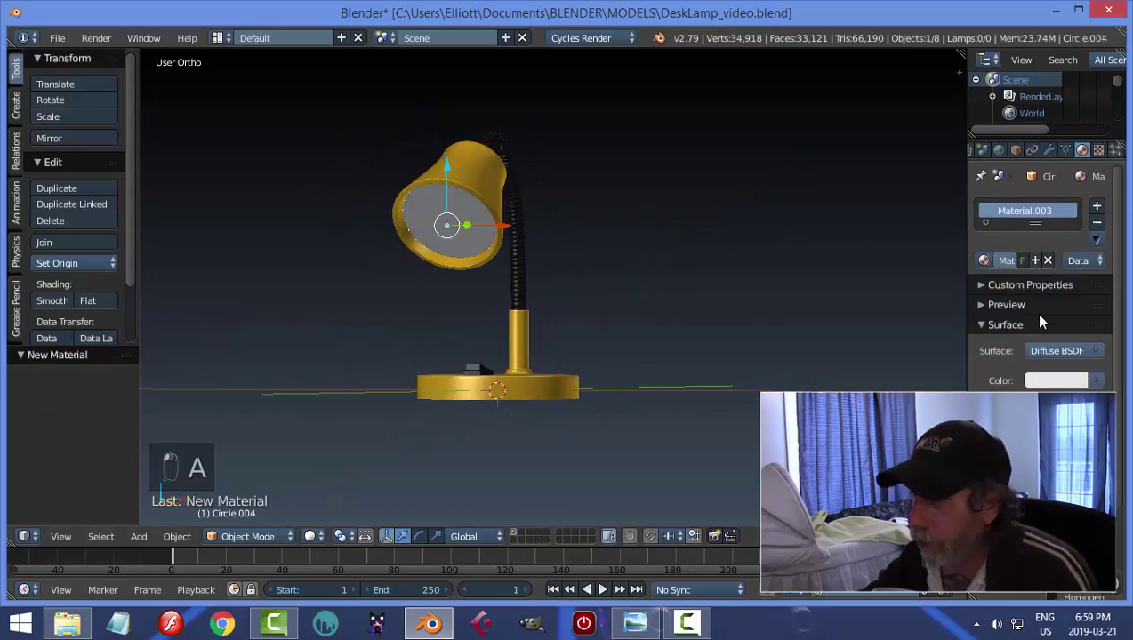
left_click(1056, 380)
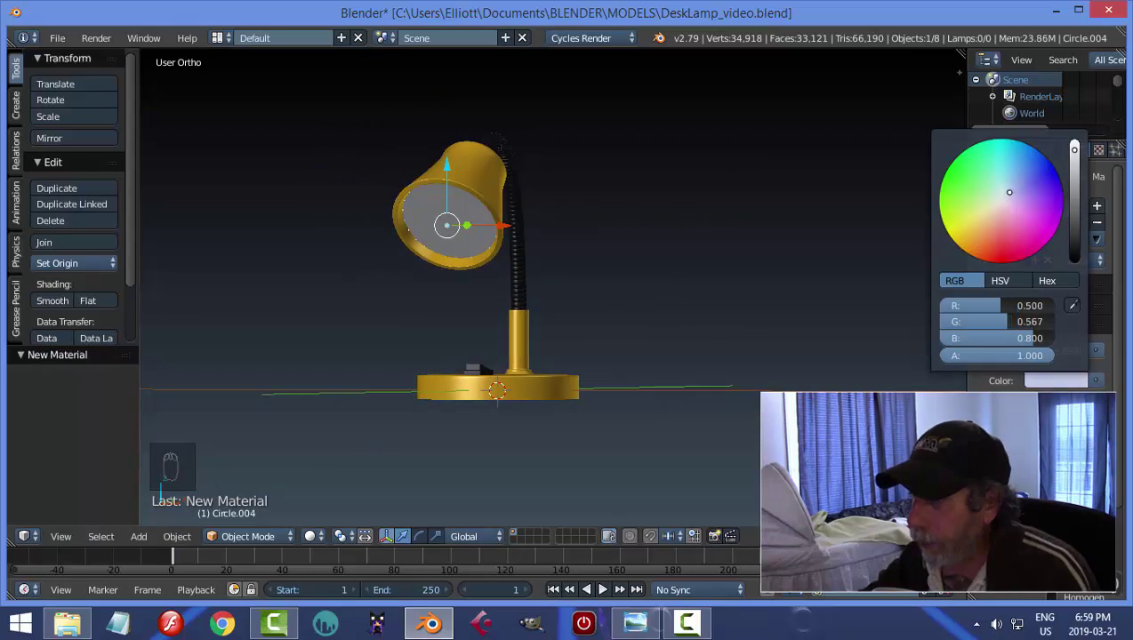
scroll(1040, 293, "down", 3)
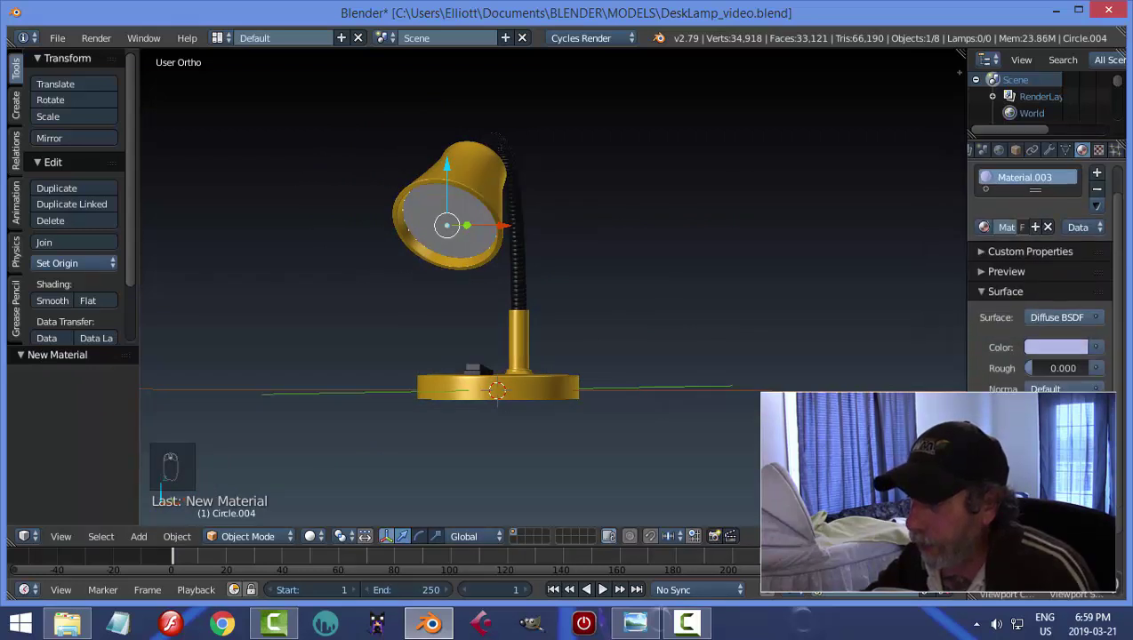
left_click(1055, 267)
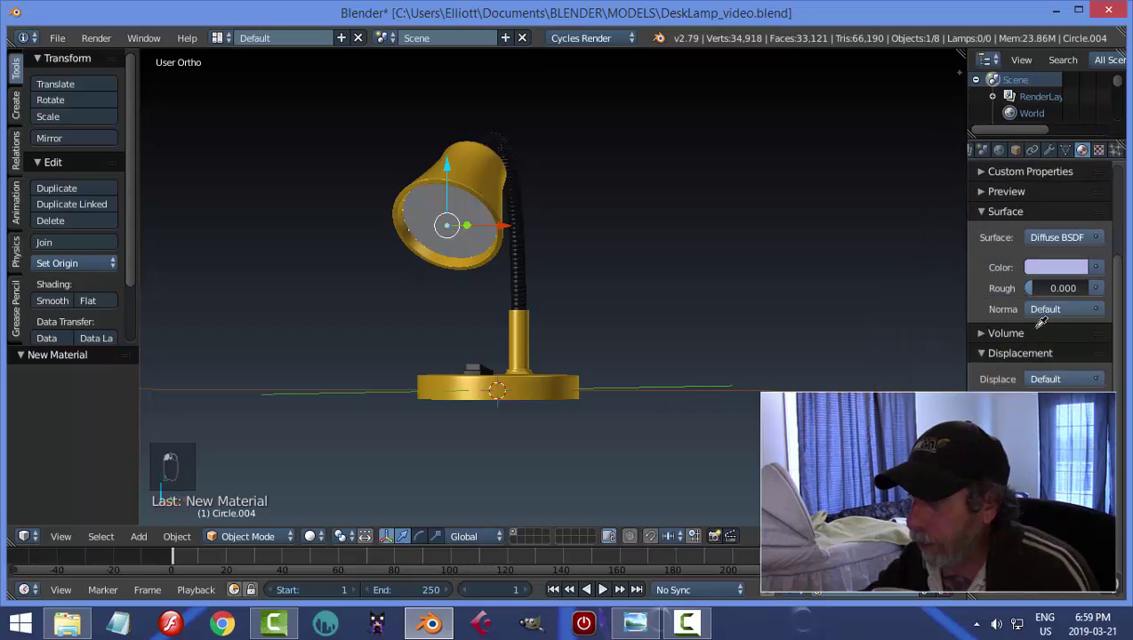
left_click(1047, 269)
key("a")
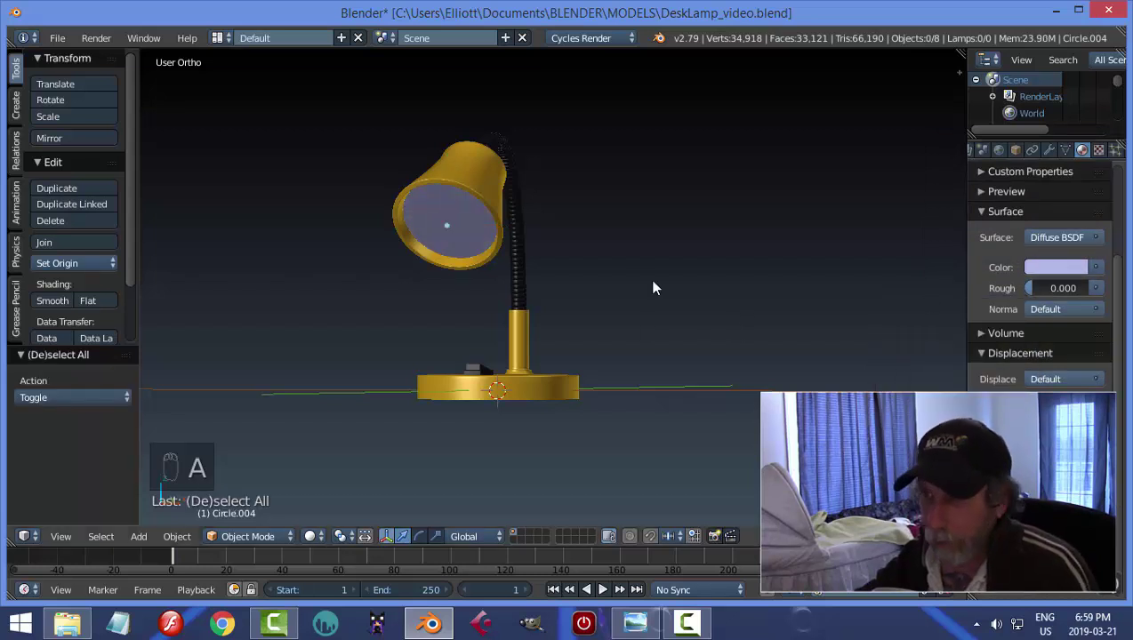
- Hide the gooseneck mesh and open its NURBS path for editing
middle_click_drag(652, 286, 840, 293)
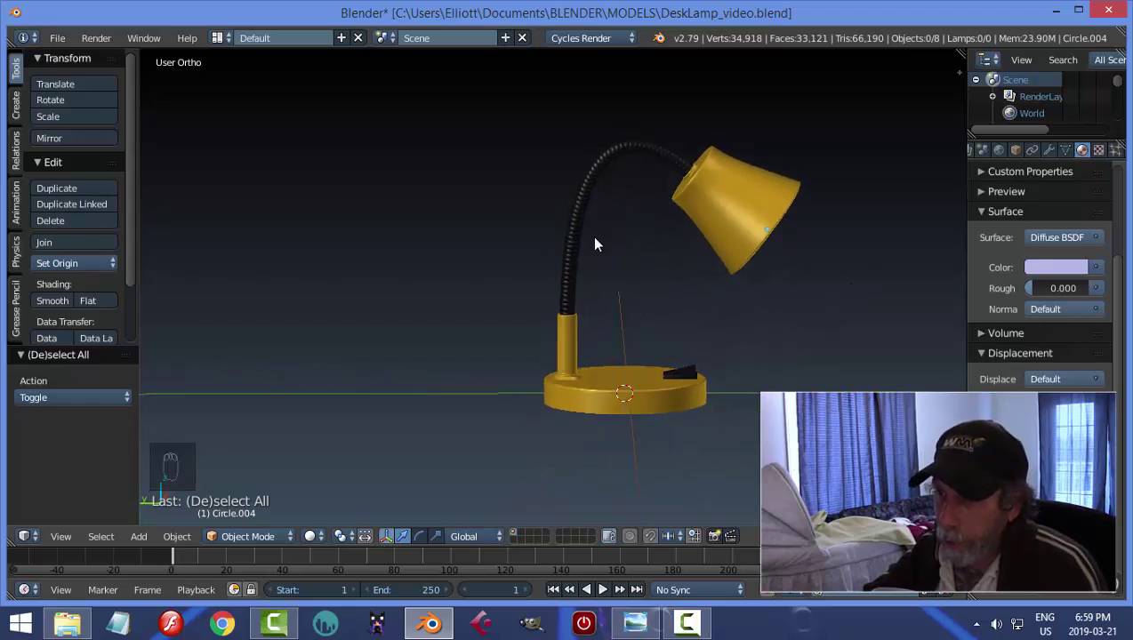
right_click(608, 166)
key("h")
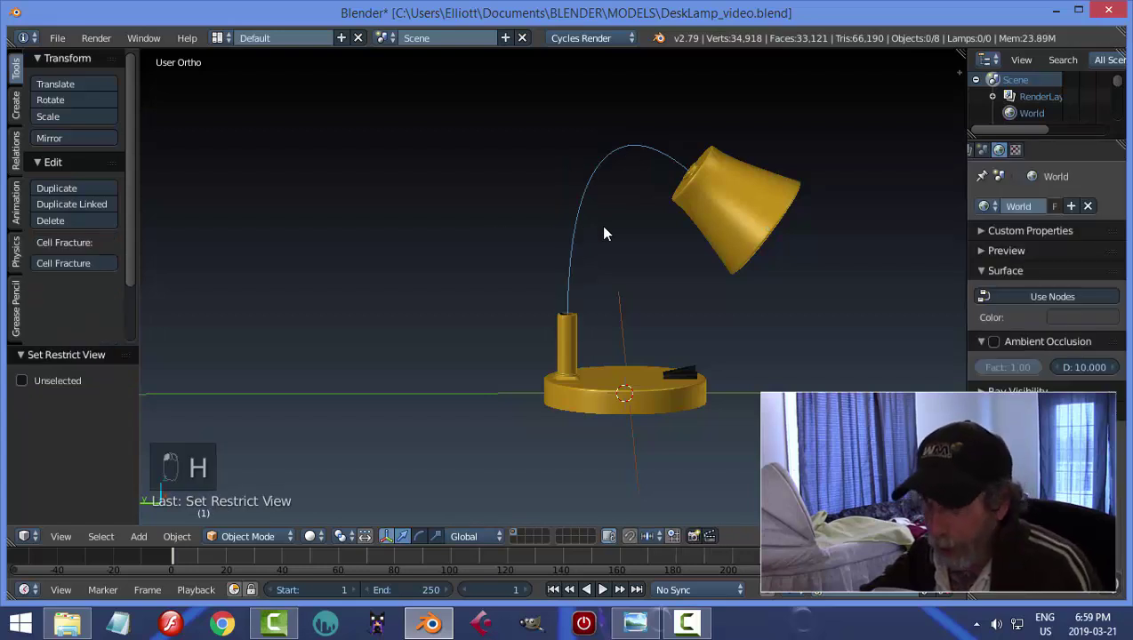
right_click(589, 203)
key("Tab")
left_click(754, 209)
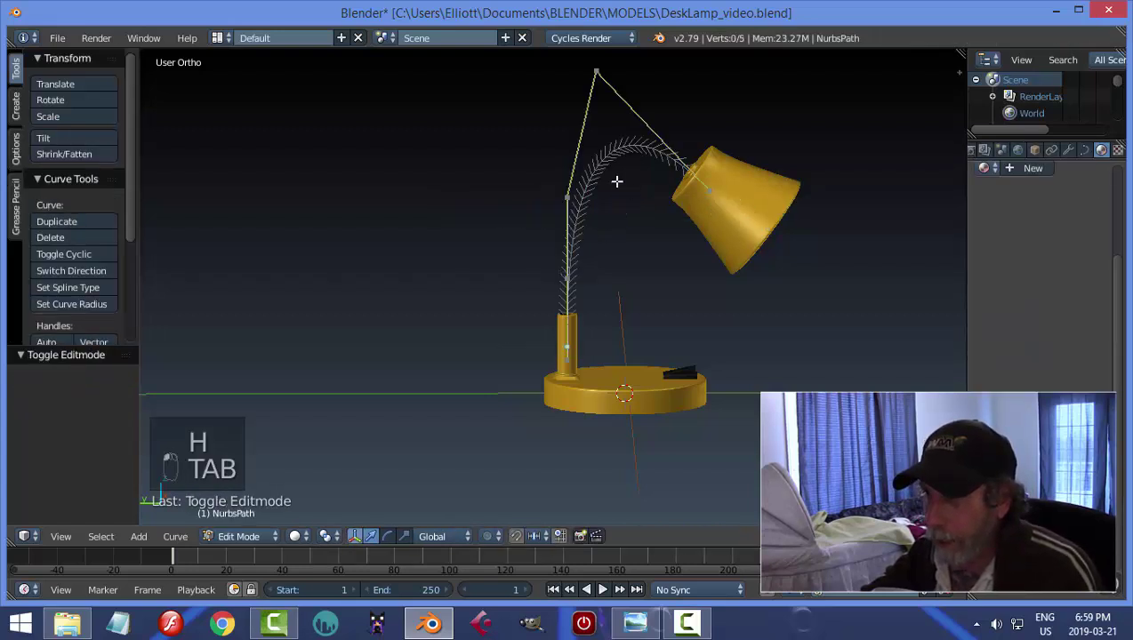
- In the right orthographic view, move the path's topmost control point 0.497 along Y
key("KP_3")
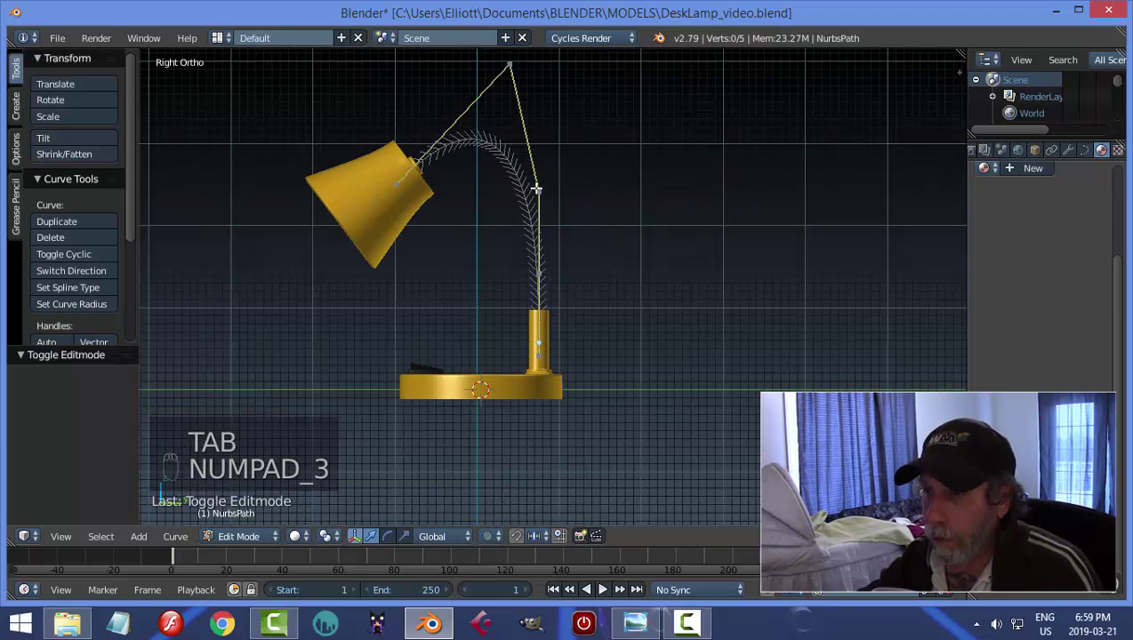
right_click(510, 65)
left_click_drag(572, 65, 613, 81)
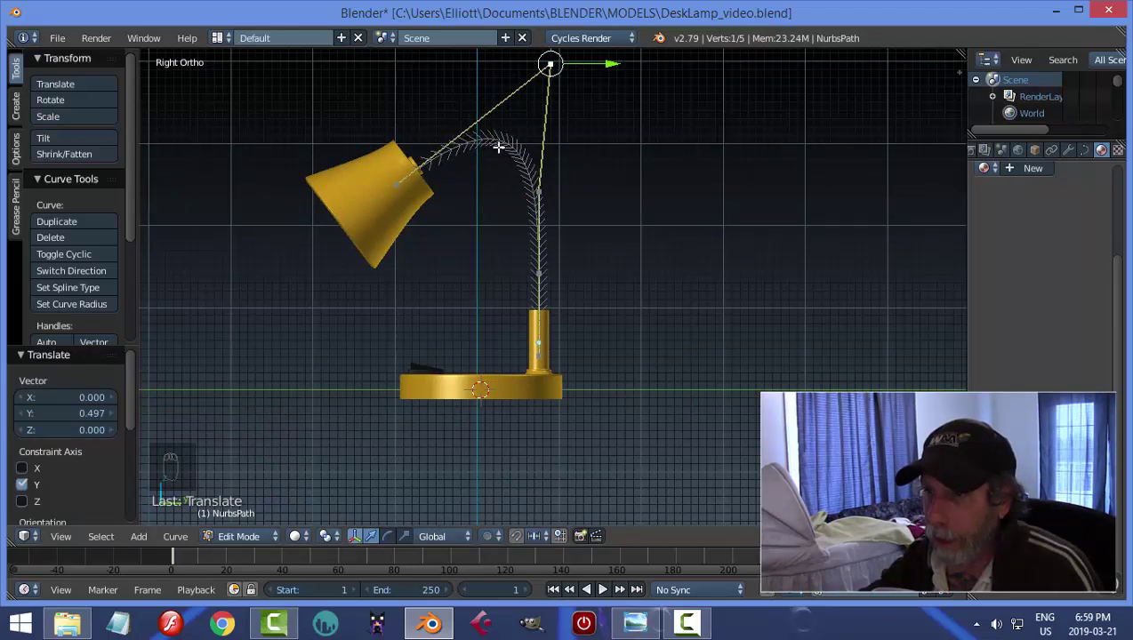
- Subdivide the path segment between the topmost control point and the end point in the lampshade
right_click(409, 183, "shift")
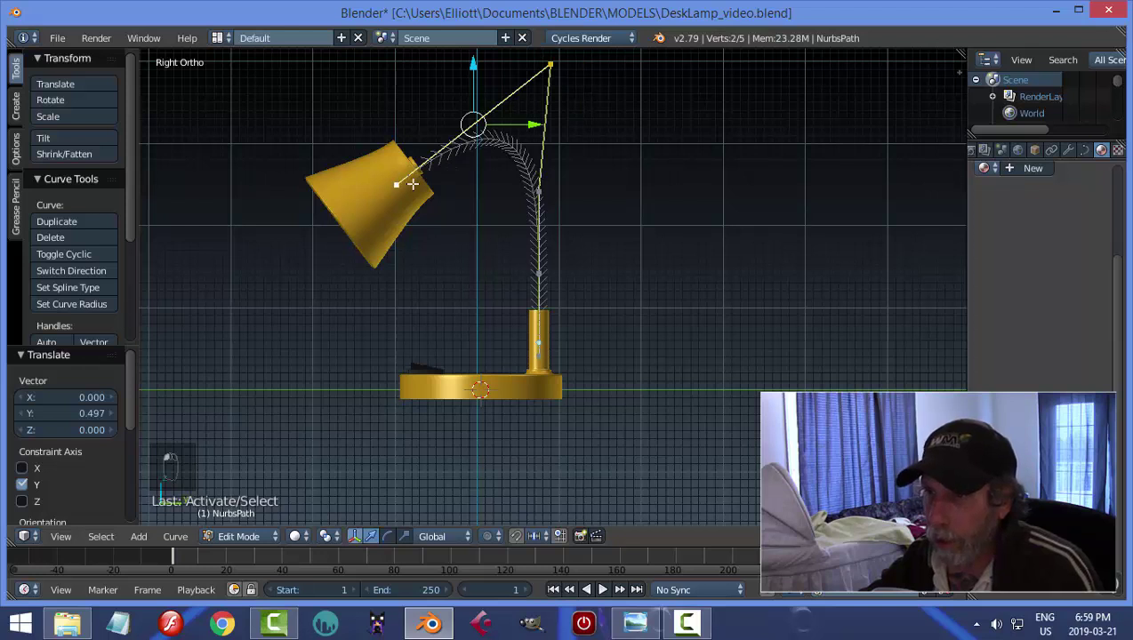
key("w")
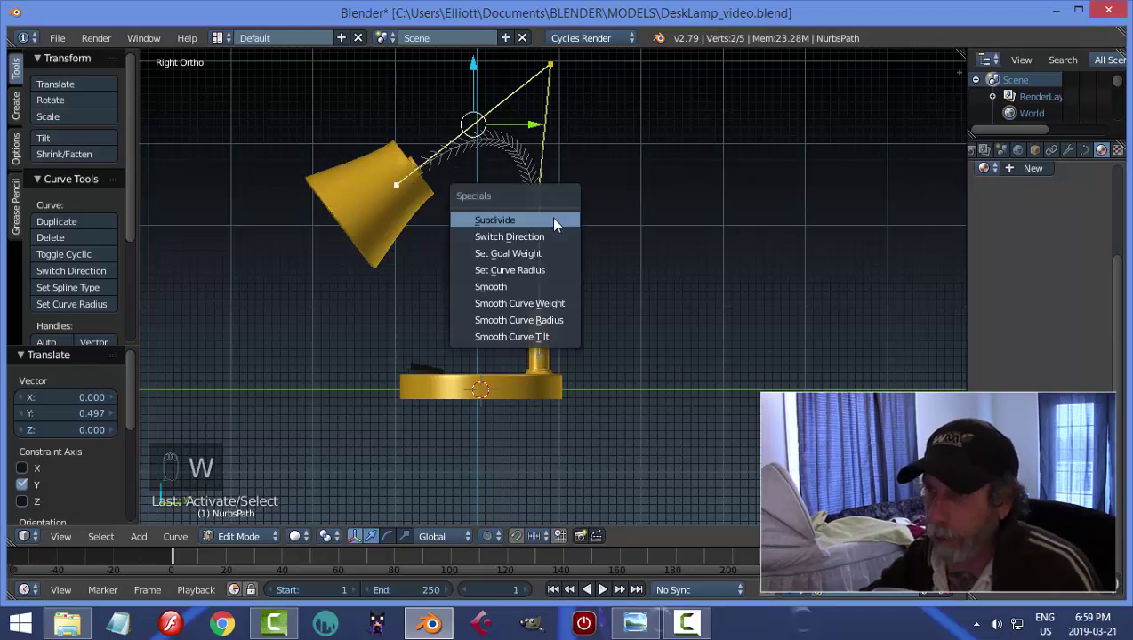
left_click(555, 220)
key("a")
- Move the new middle control point -0.538 along Y to round the path's bend, and return to Object Mode
right_click(472, 126)
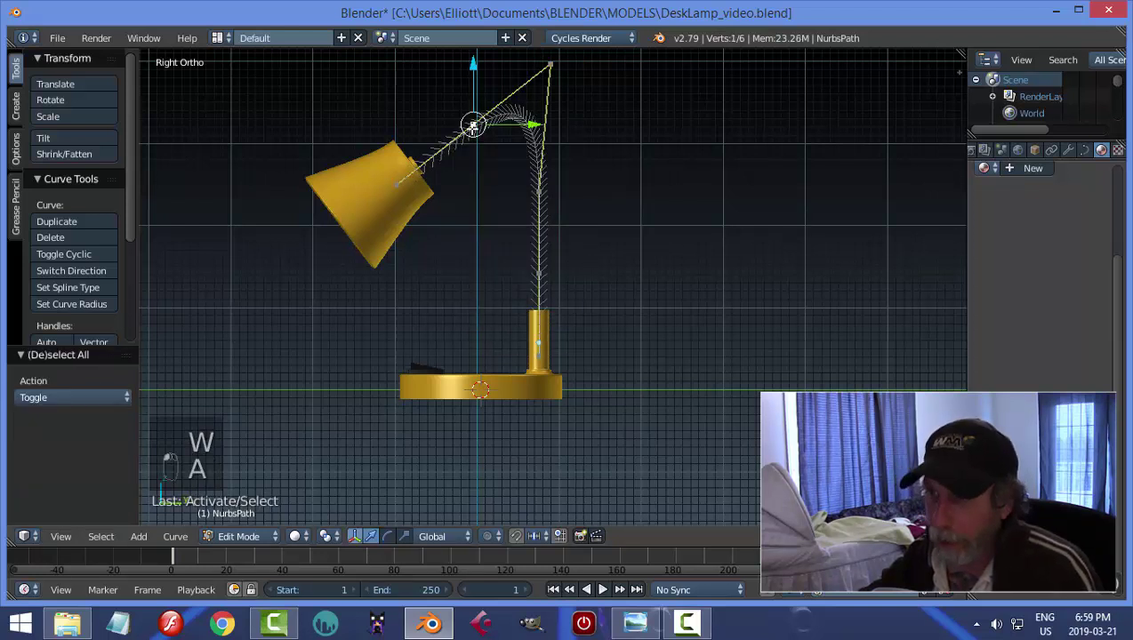
left_click_drag(523, 127, 484, 133)
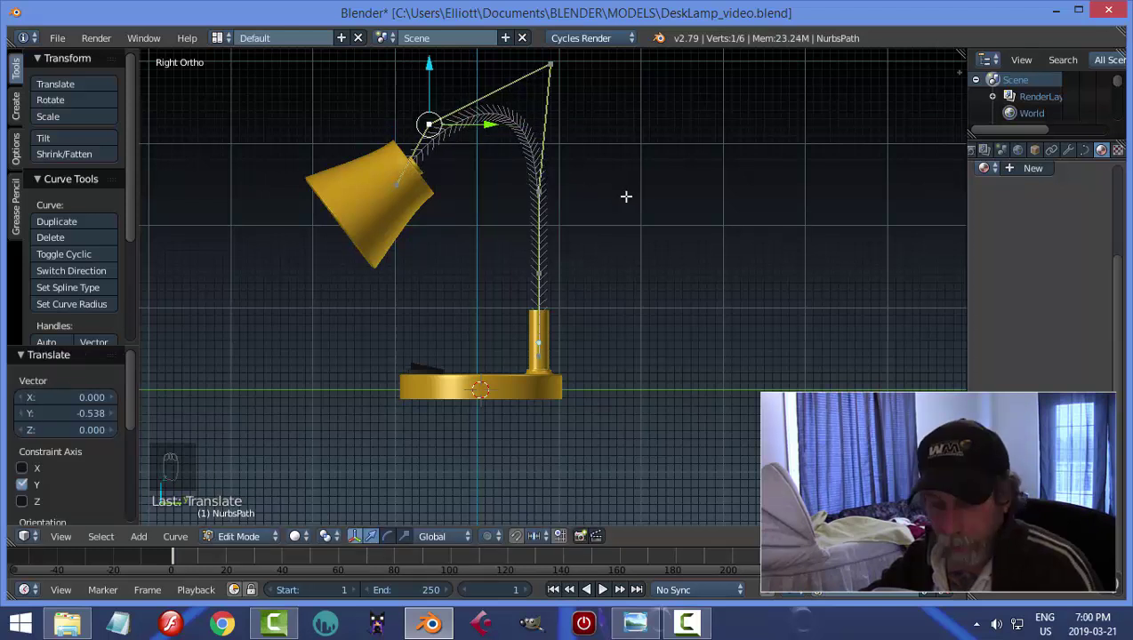
key("a")
key("Tab")
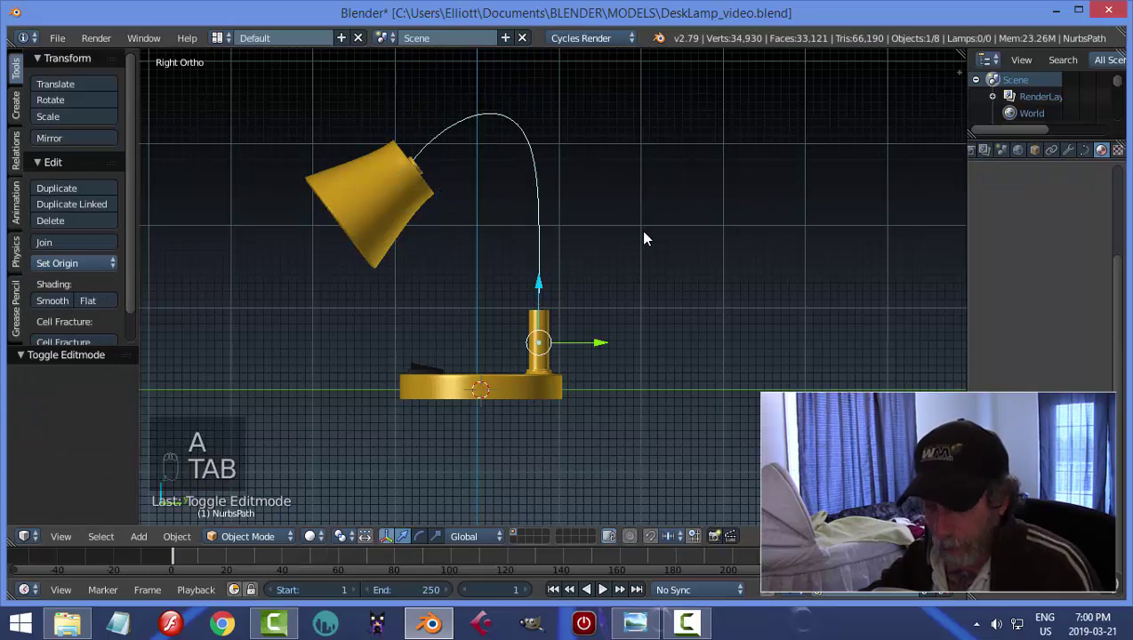
- Reveal the hidden gooseneck and lower it along Z until its foot meets the collar
key("alt+h")
key("a")
scroll(633, 233, "down", 2)
middle_click_drag(627, 235, 586, 246)
right_click(543, 225)
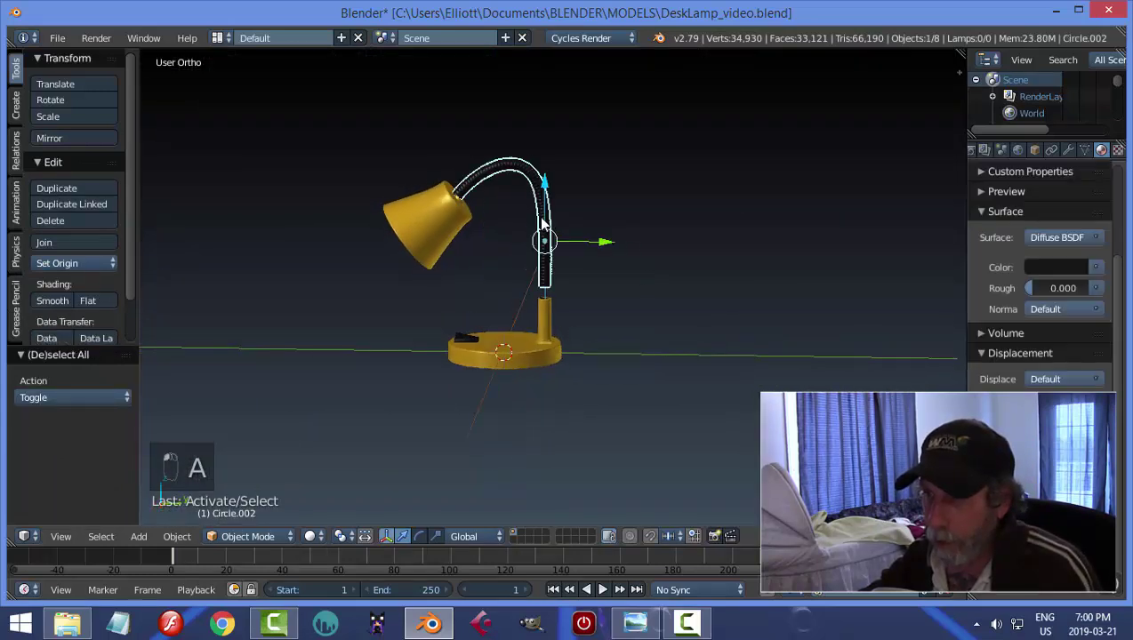
left_click_drag(548, 198, 551, 215)
middle_click_drag(527, 259, 516, 330)
key("a")
scroll(503, 268, "up", 3)
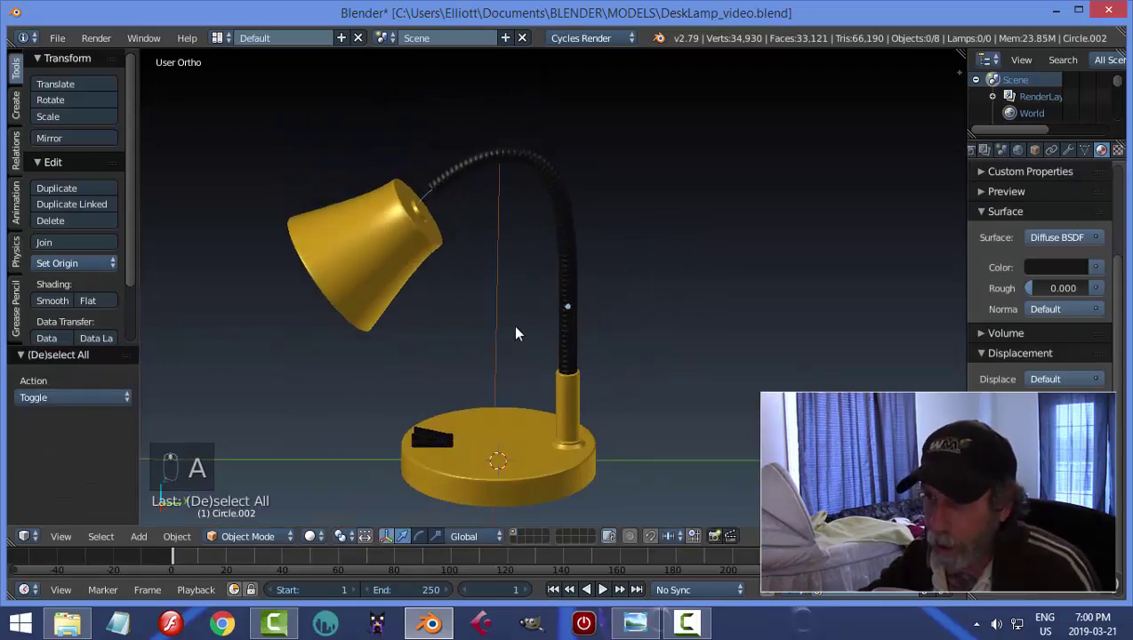
- Move the lampshade and its pale blue disc together 0.147 along Y and 0.264 along Z onto the gooseneck's upper end
right_click(395, 233)
middle_click_drag(398, 309, 388, 267)
right_click(386, 262, "shift")
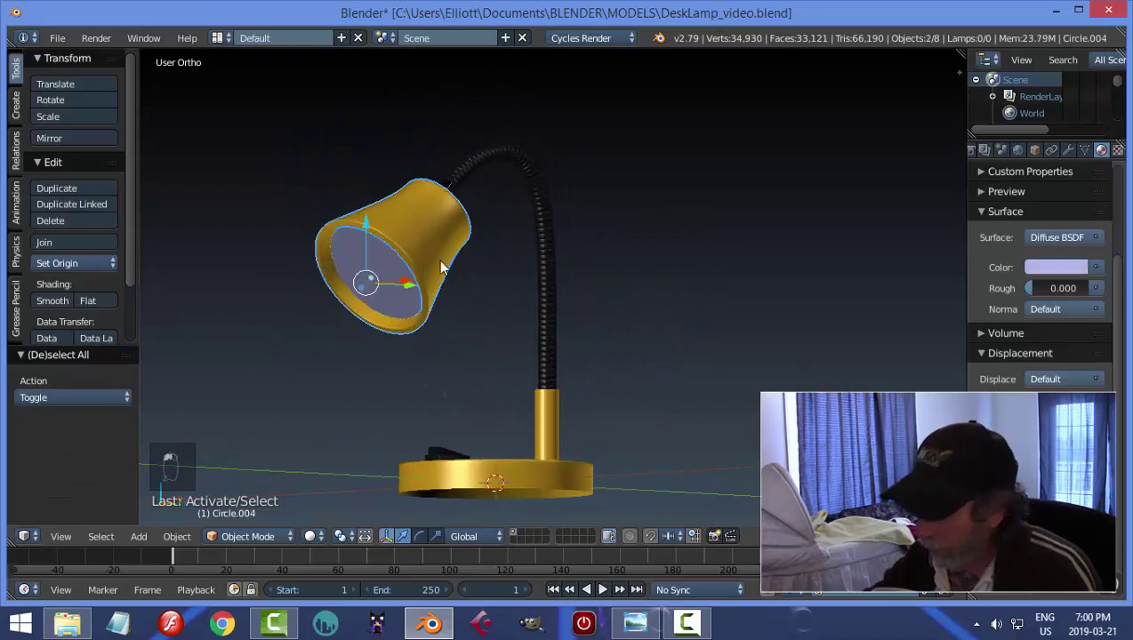
key("KP_3")
scroll(491, 347, "up", 4)
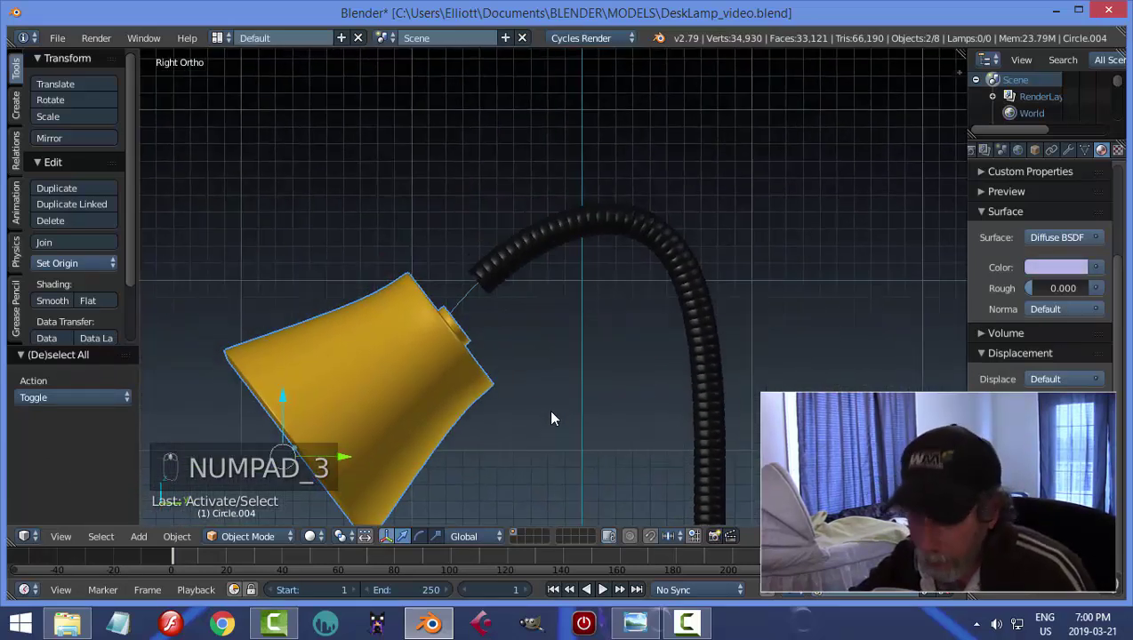
key("g")
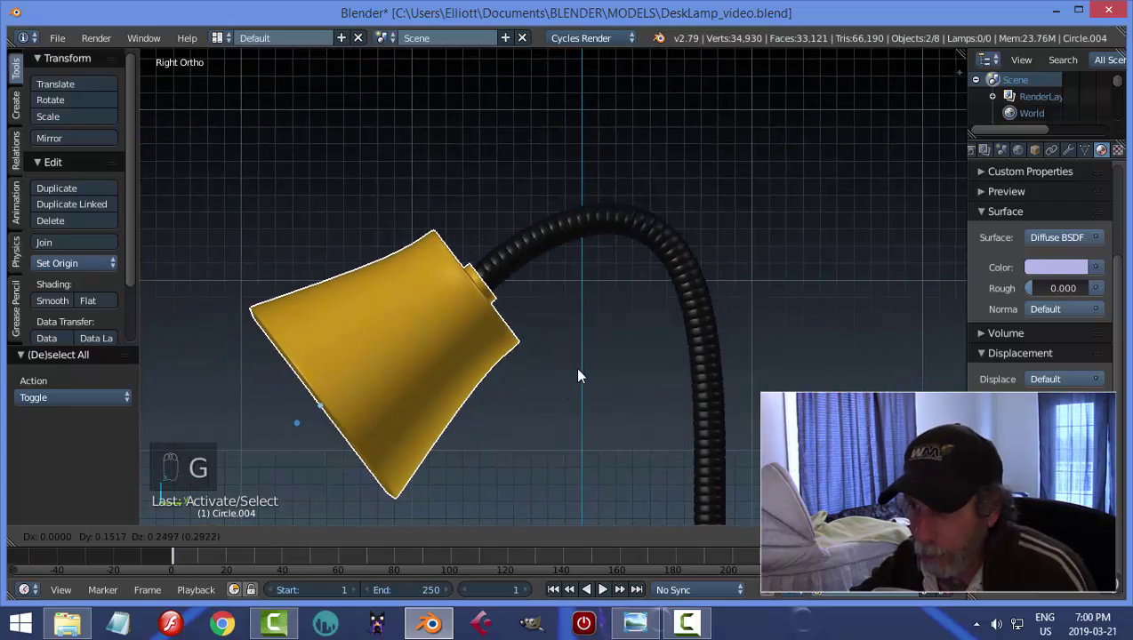
left_click(573, 364)
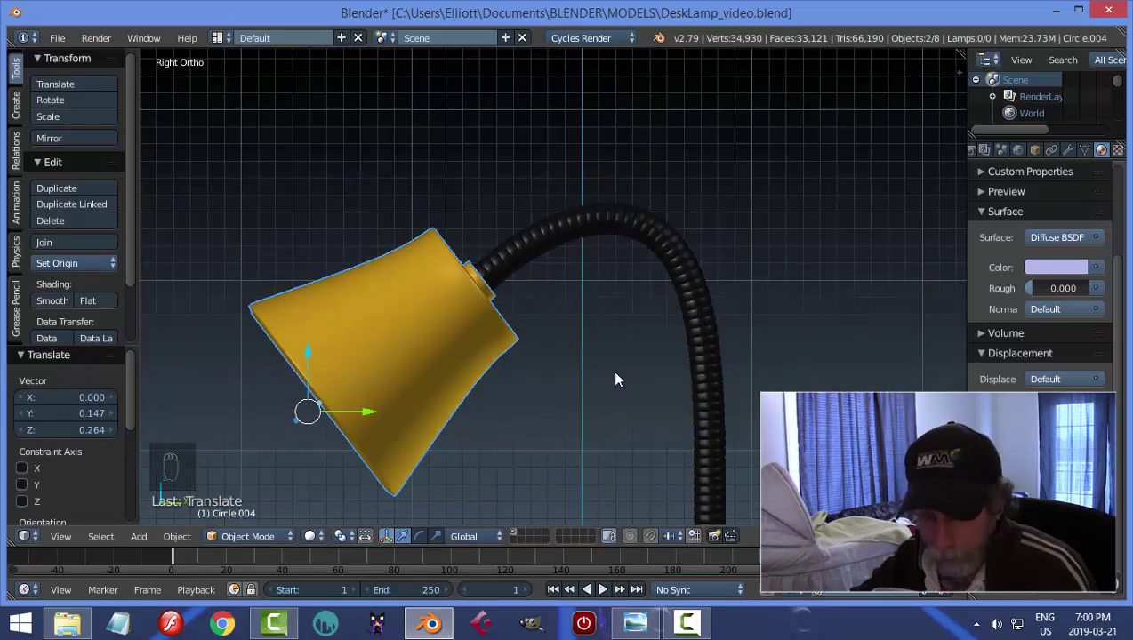
key("a")
- Move both parts of the black switch on the lamp base about 0.14 along Y, towards the base's centre
scroll(658, 387, "down", 5)
middle_click_drag(692, 392, 721, 384)
scroll(578, 440, "up", 3)
scroll(578, 440, "up", 2)
right_click(800, 388)
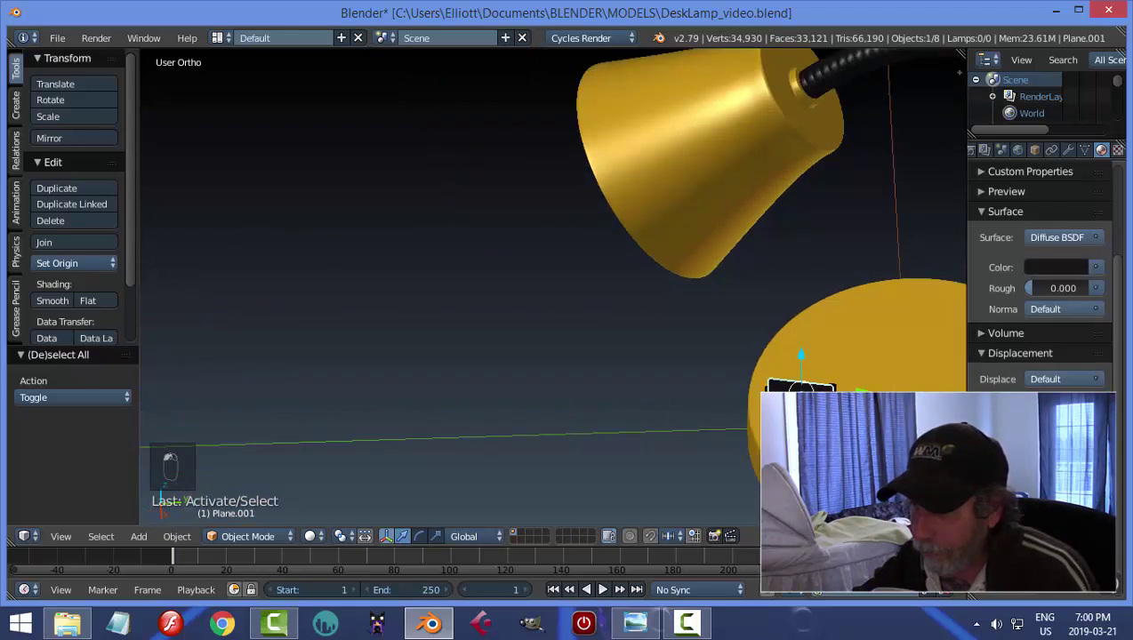
left_click_drag(916, 389, 939, 388)
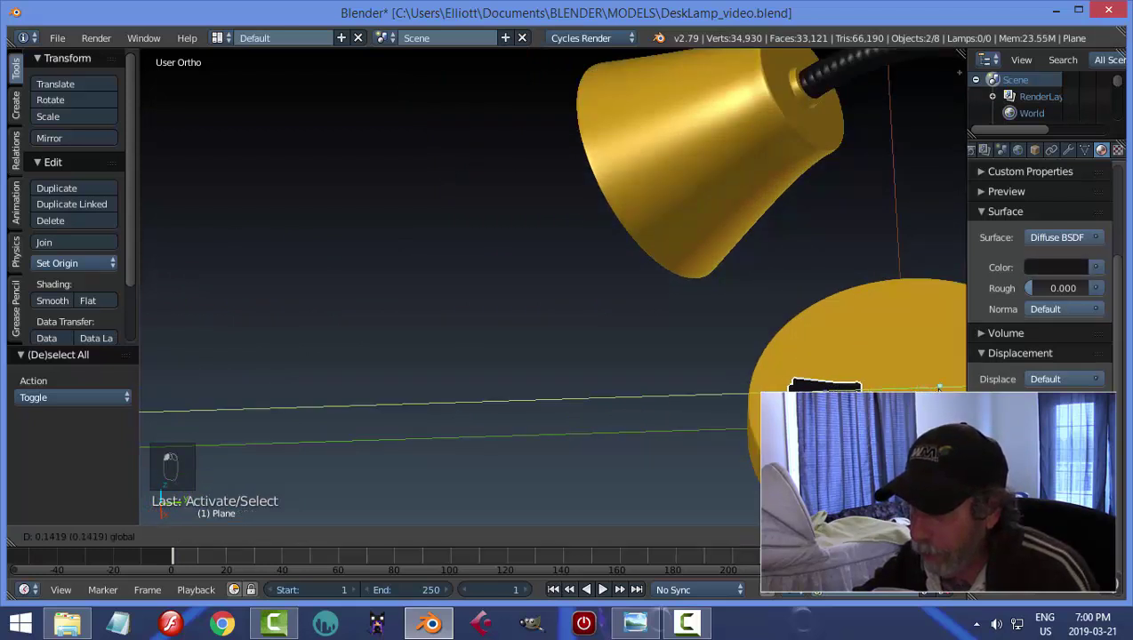
left_click(937, 389)
scroll(889, 391, "down", 5)
key("a")
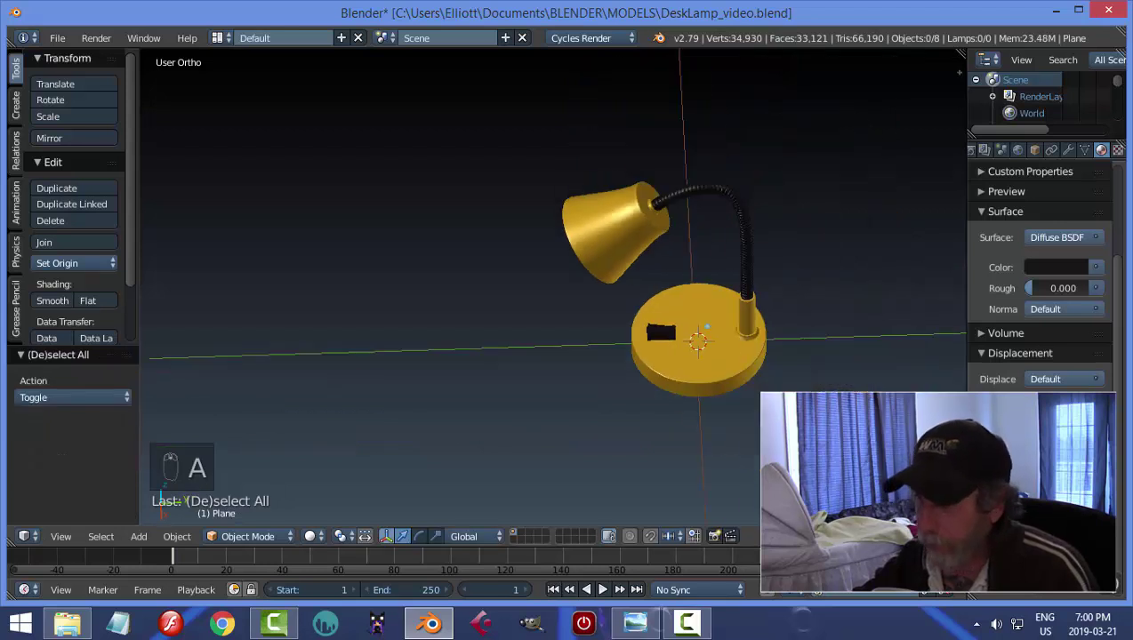
- Save the desk lamp file and view the finished lamp from the side showing the shade's opening
scroll(681, 399, "up", 2)
key("ctrl+s")
middle_click_drag(706, 388, 904, 375)
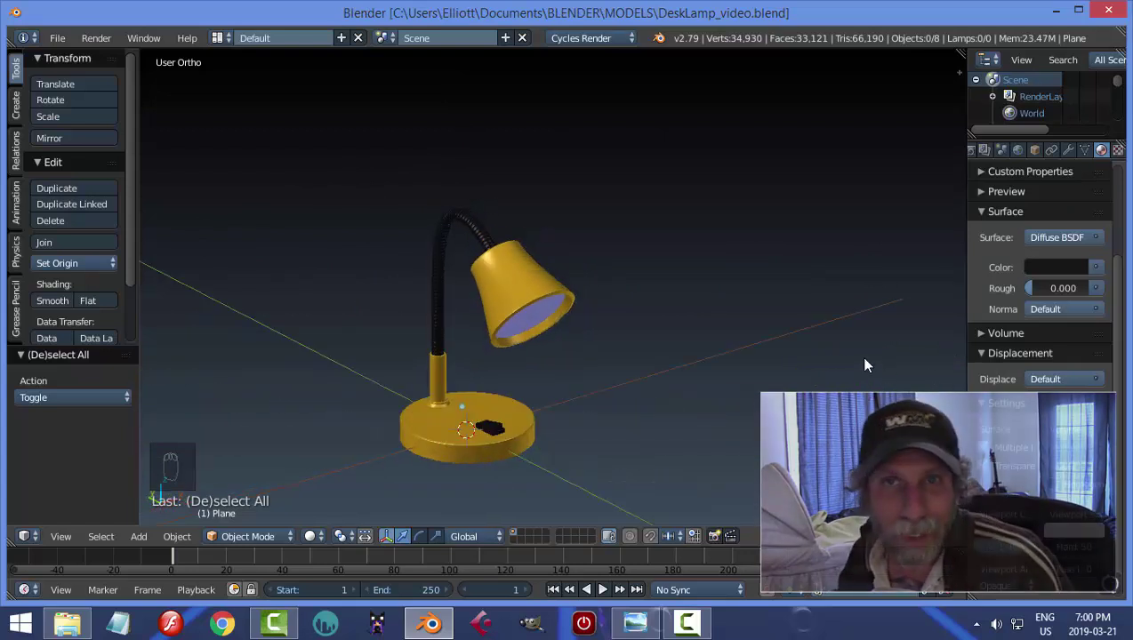